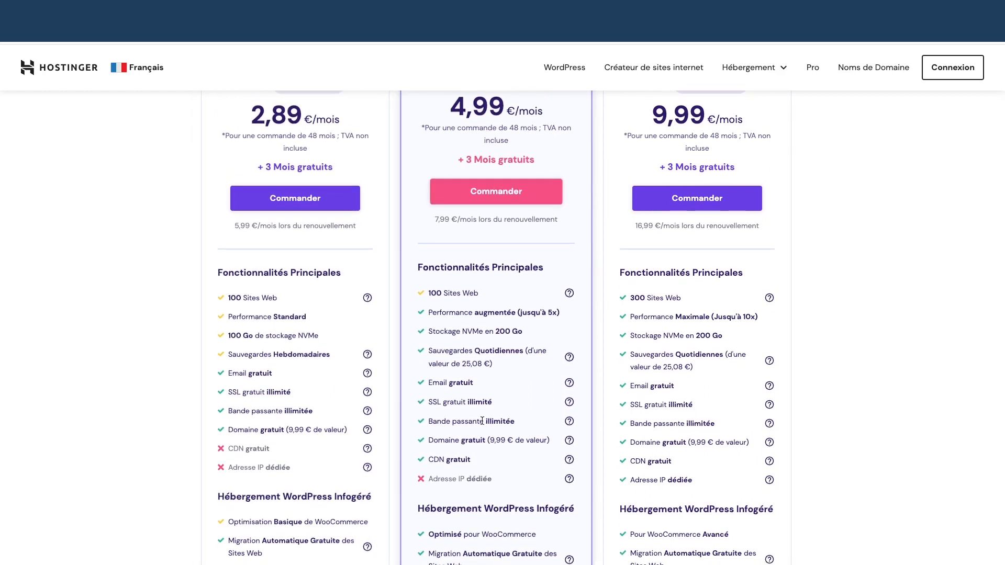
# - Compare the Premium, Business and Cloud Startup plans, then order the Business hosting plan
pyautogui.scroll(2, 482, 420)
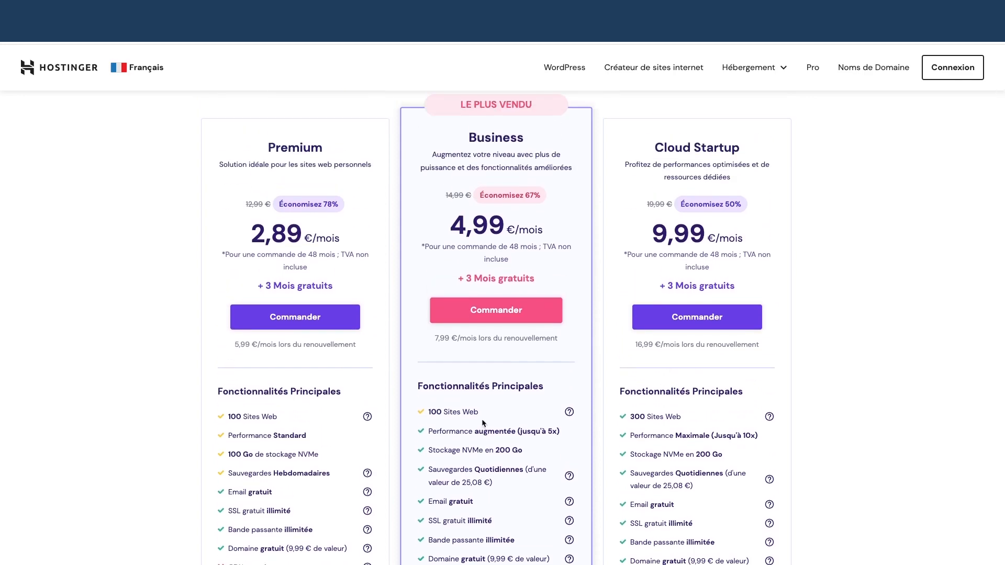
pyautogui.scroll(-2, 482, 423)
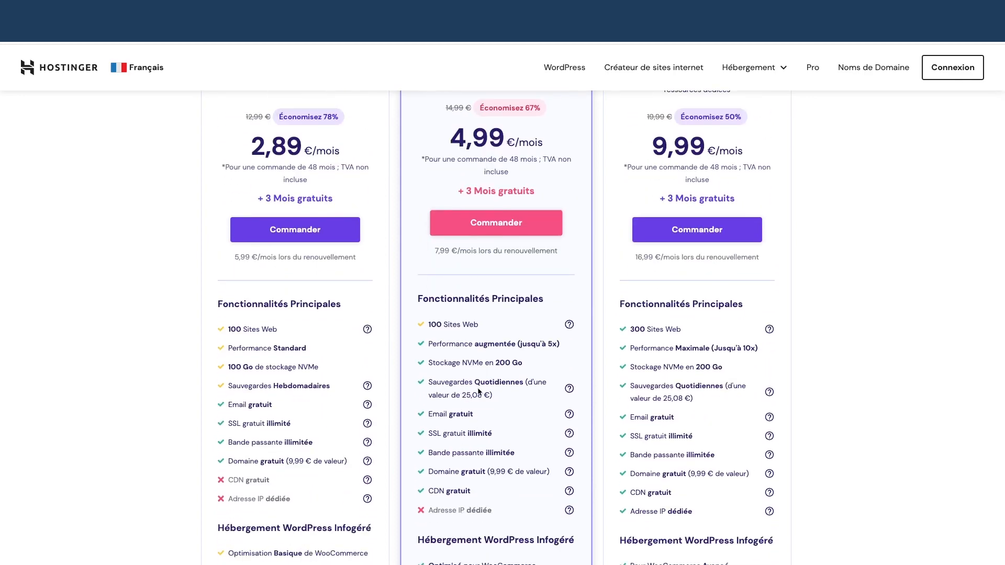
pyautogui.scroll(-5, 511, 387)
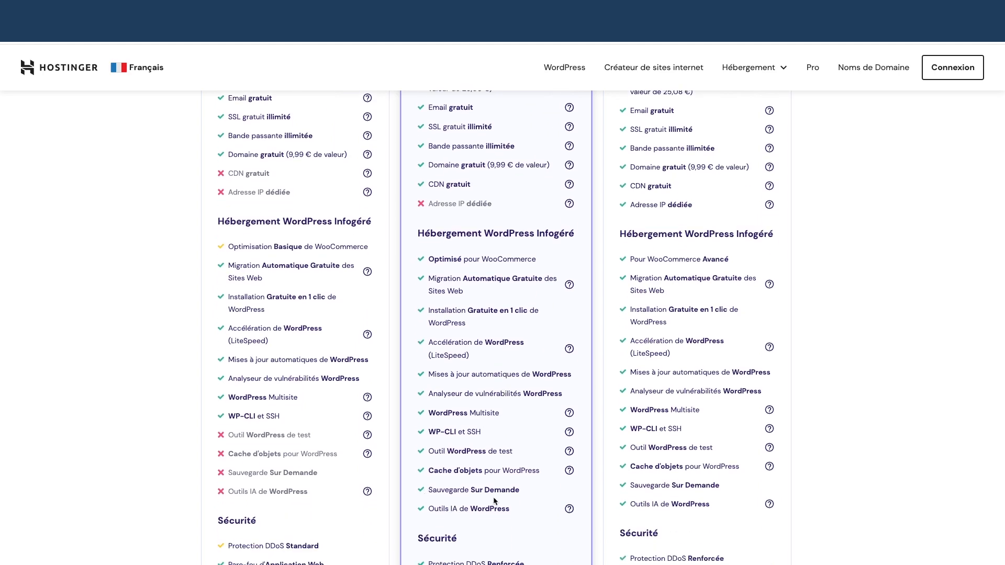
pyautogui.scroll(2, 492, 500)
pyautogui.scroll(5, 490, 466)
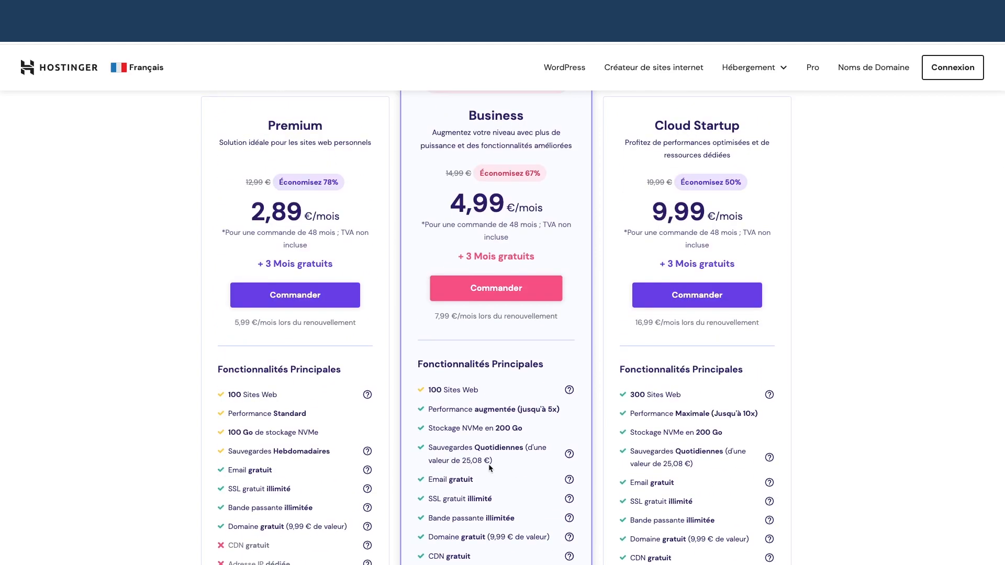
pyautogui.scroll(1, 490, 465)
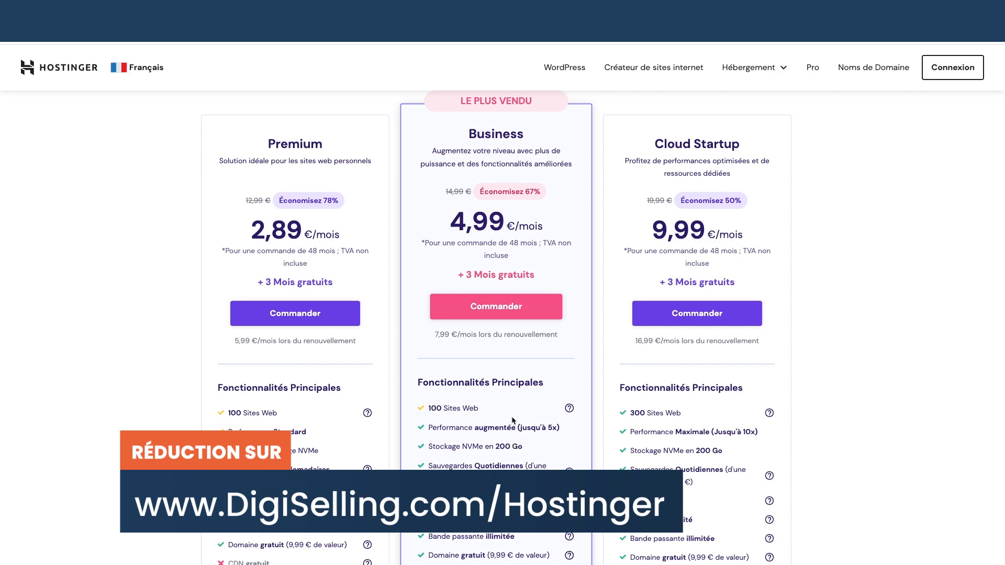
pyautogui.click(506, 308)
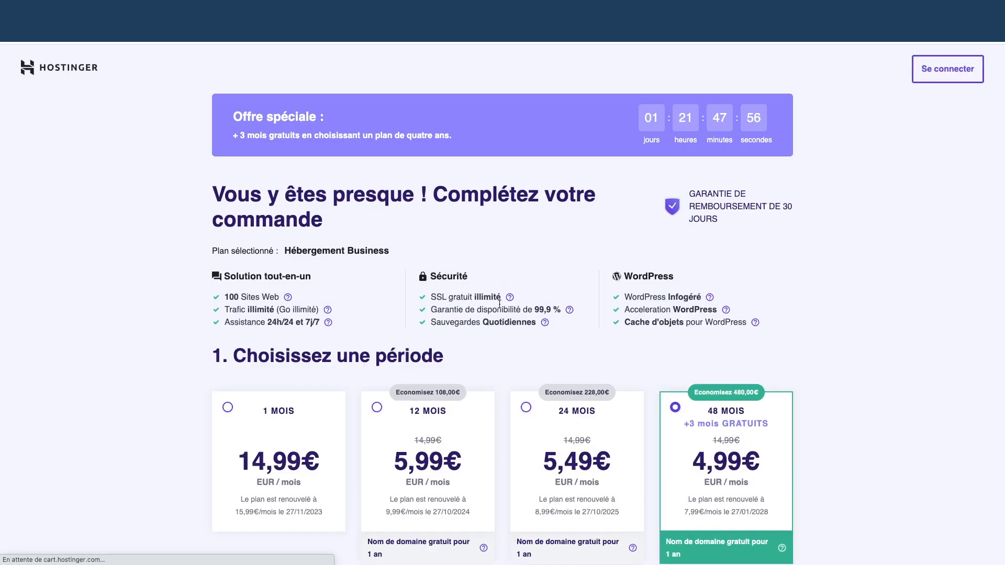
# - Paste the promo coupon into the 48-month Business checkout for a 70% discount and 258,68 € total
pyautogui.scroll(-3, 491, 297)
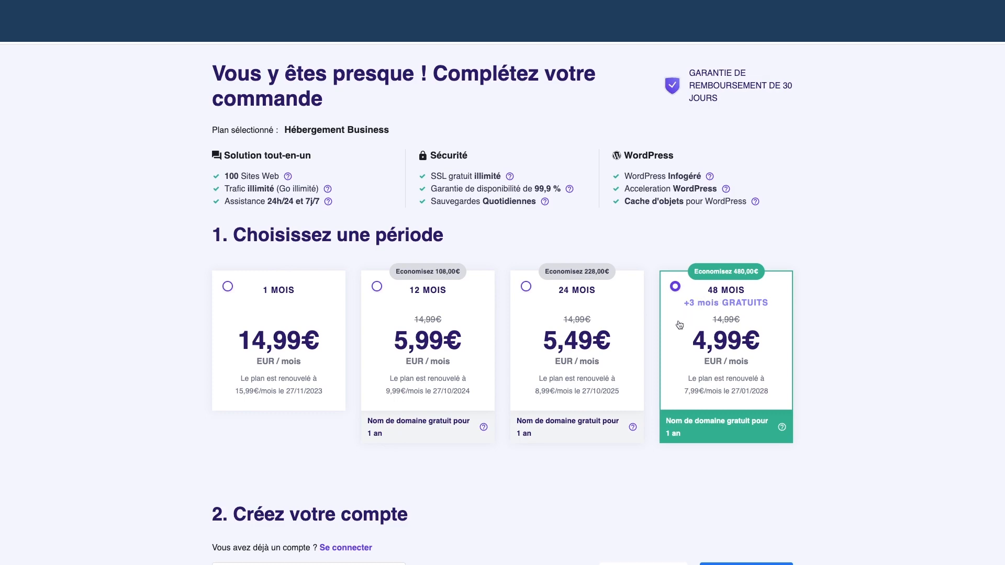
pyautogui.scroll(-2, 649, 339)
pyautogui.scroll(-10, 649, 339)
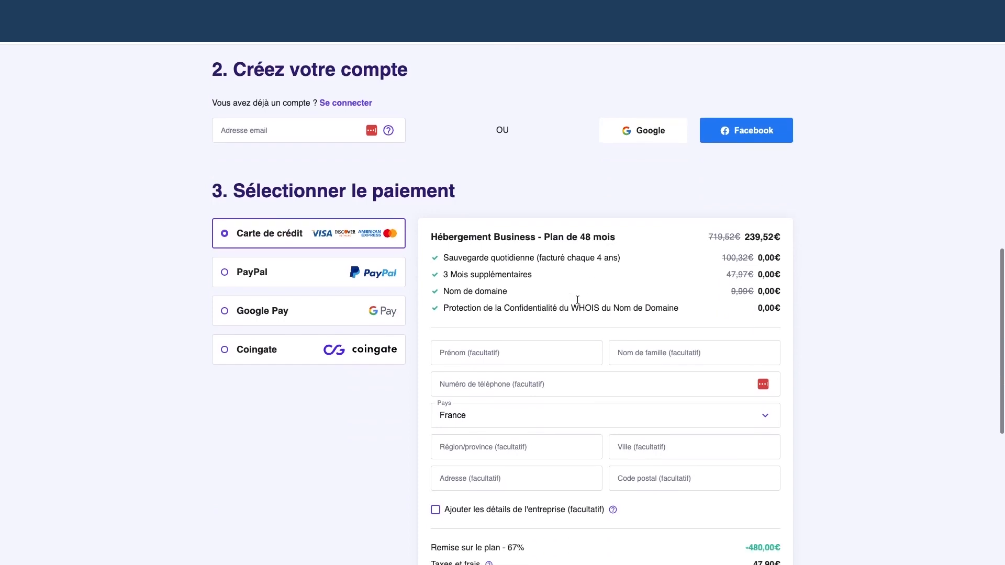
pyautogui.scroll(-4, 579, 303)
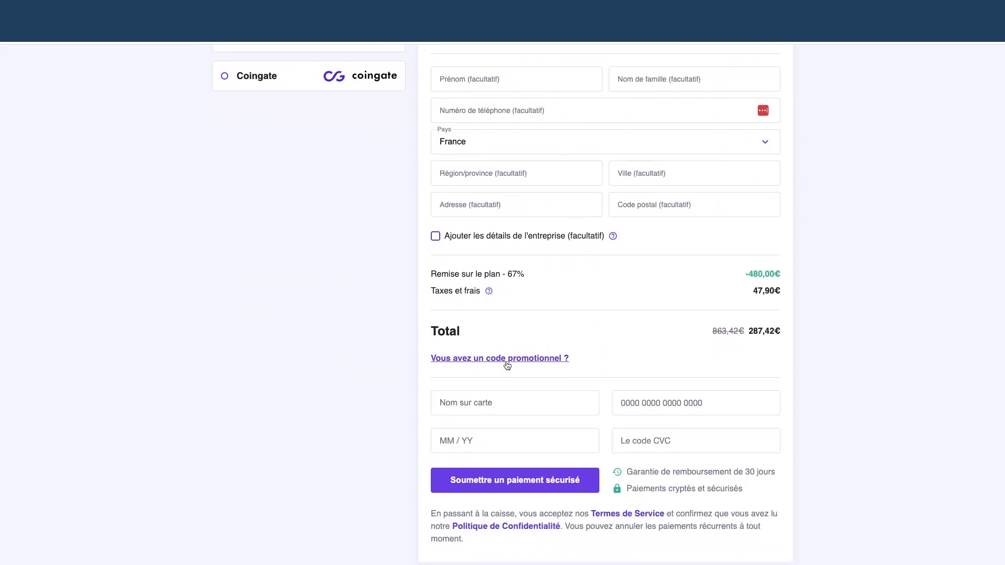
pyautogui.click(504, 361)
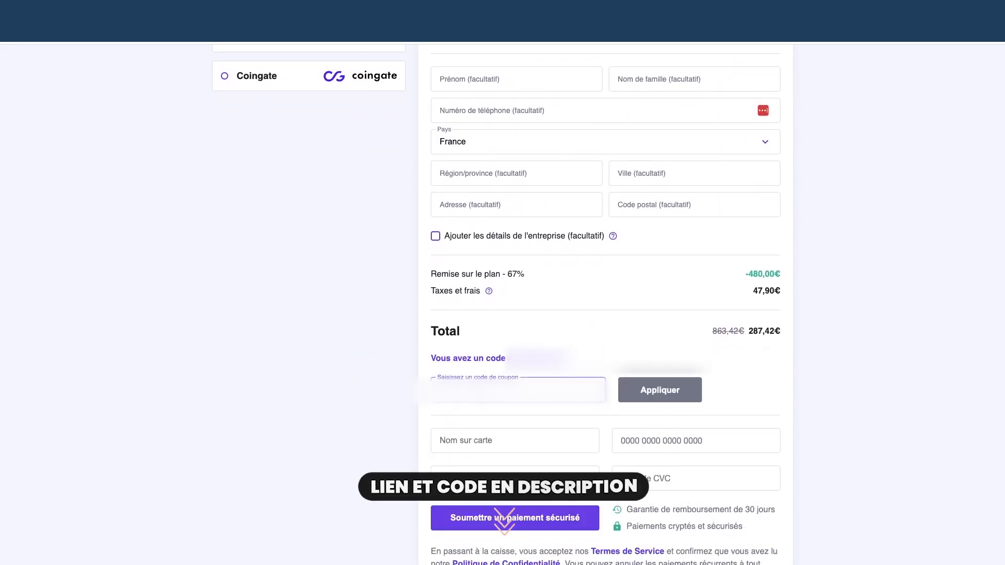
pyautogui.hotkey('ctrl', 'v')
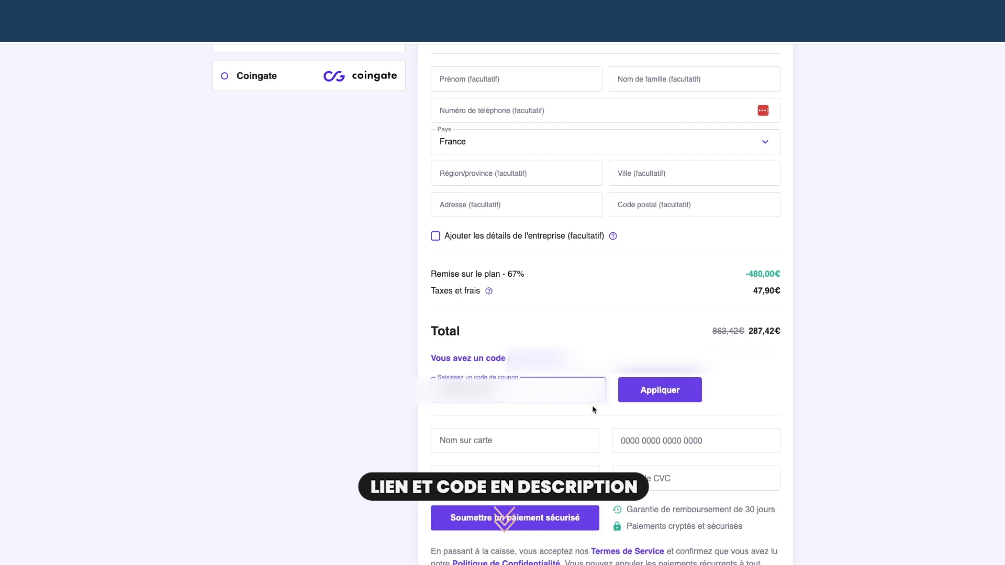
pyautogui.click(650, 396)
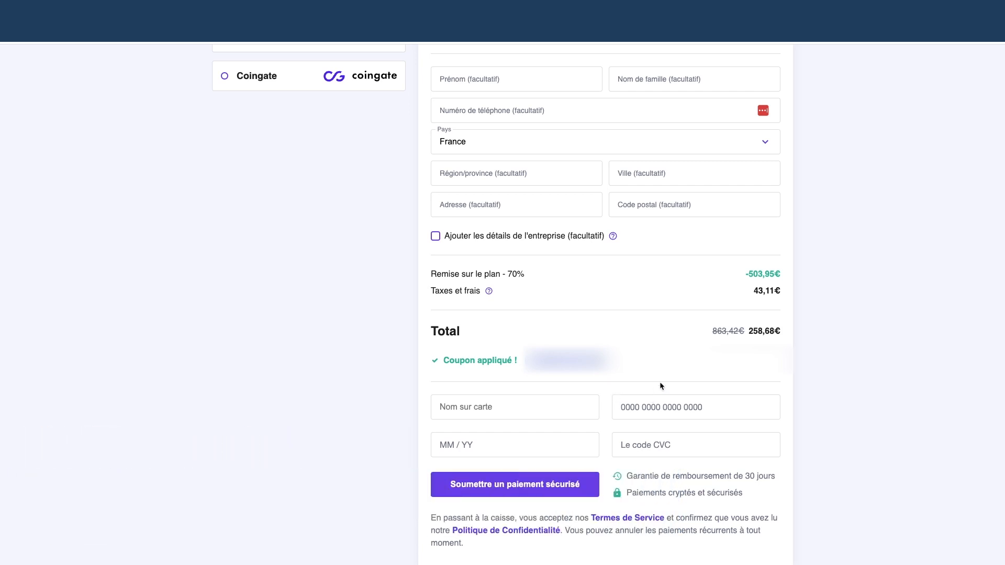
pyautogui.scroll(1, 676, 378)
pyautogui.scroll(3, 675, 381)
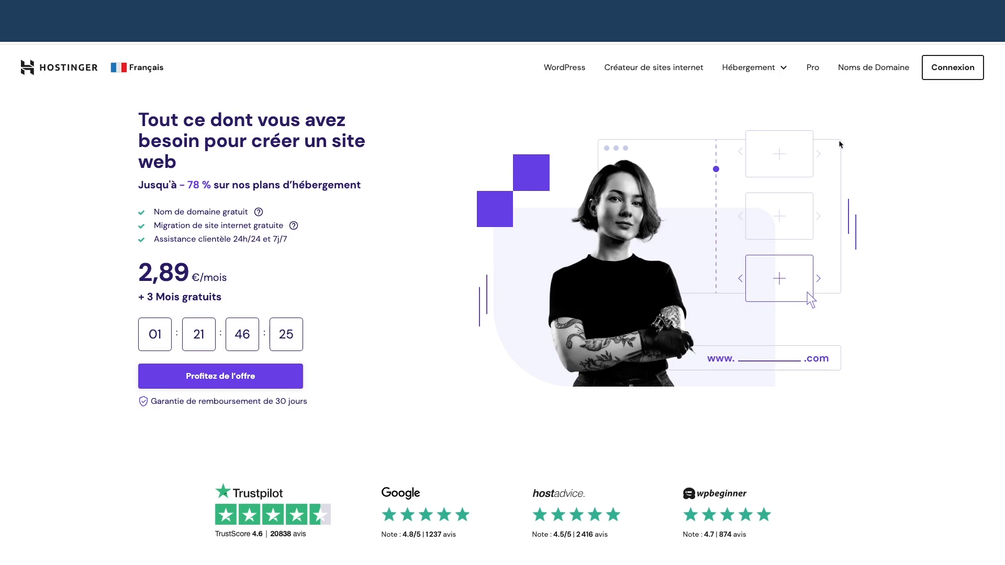
# - Sign in with the saved login to reach the dashboard showing Business Web Hosting awaiting setup
pyautogui.click(944, 75)
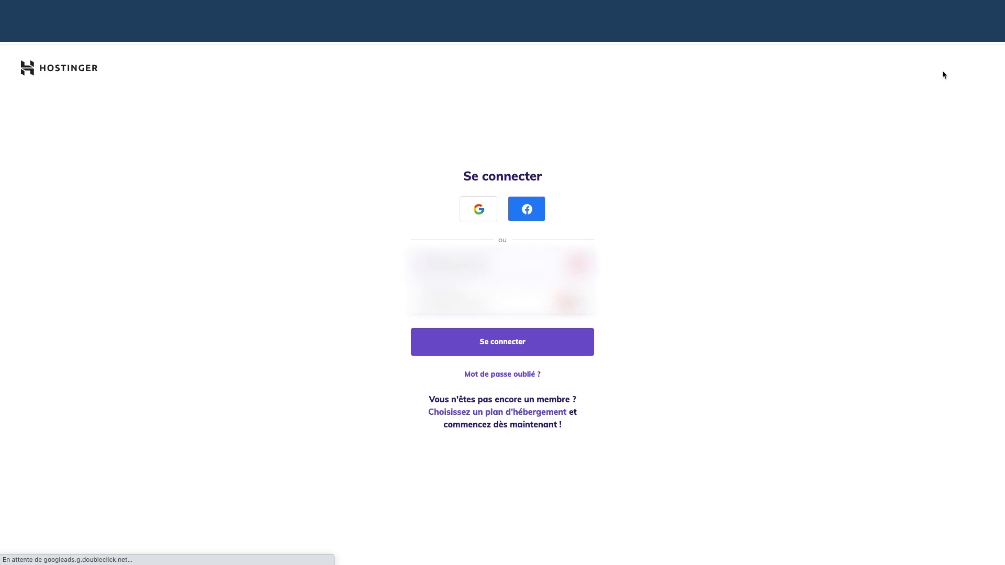
pyautogui.click(575, 263)
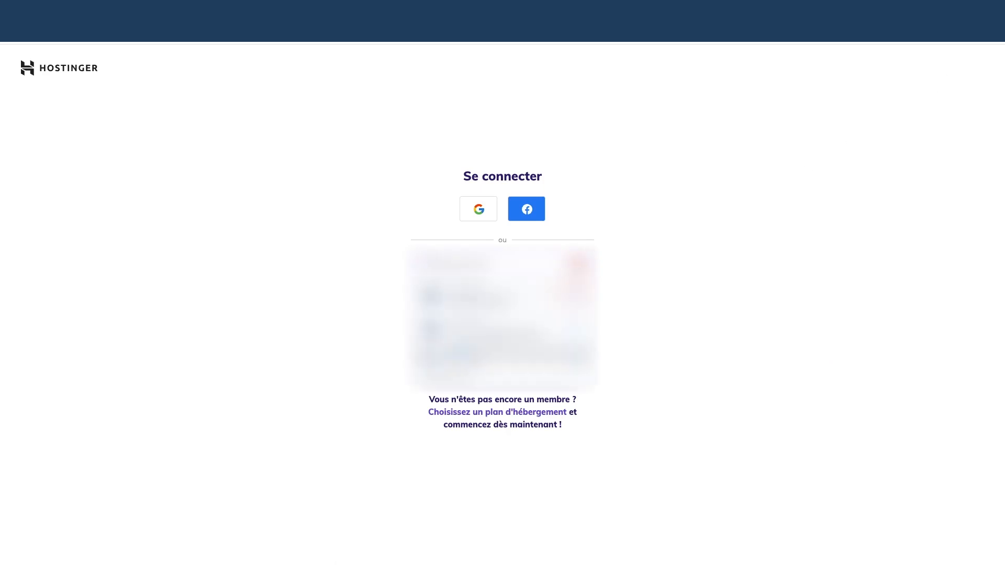
pyautogui.click(496, 312)
pyautogui.click(496, 337)
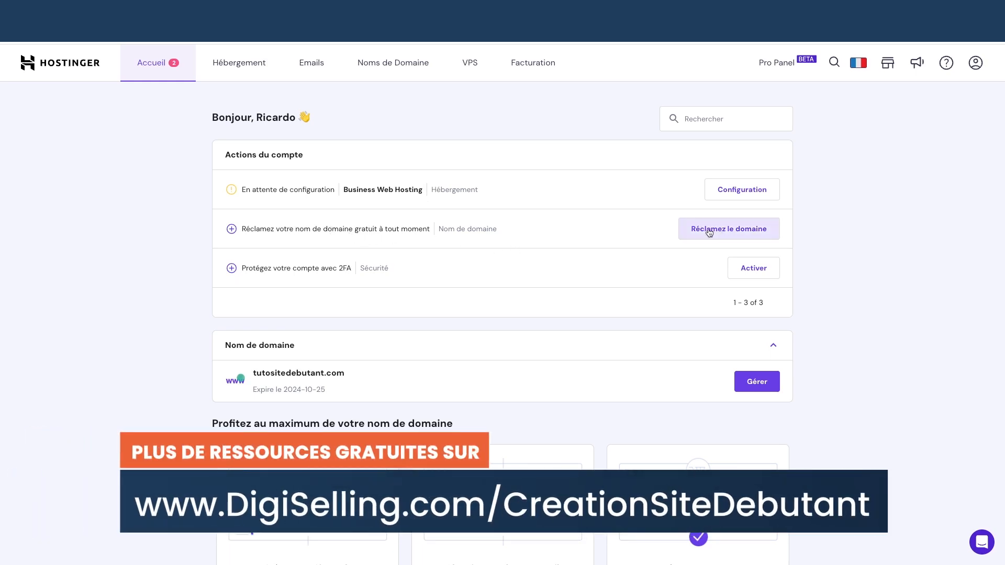
# - Choose the .com extension, check that tutositewpdebutant is available, and claim tutositewpdebutant.com for free
pyautogui.click(710, 231)
pyautogui.click(433, 303)
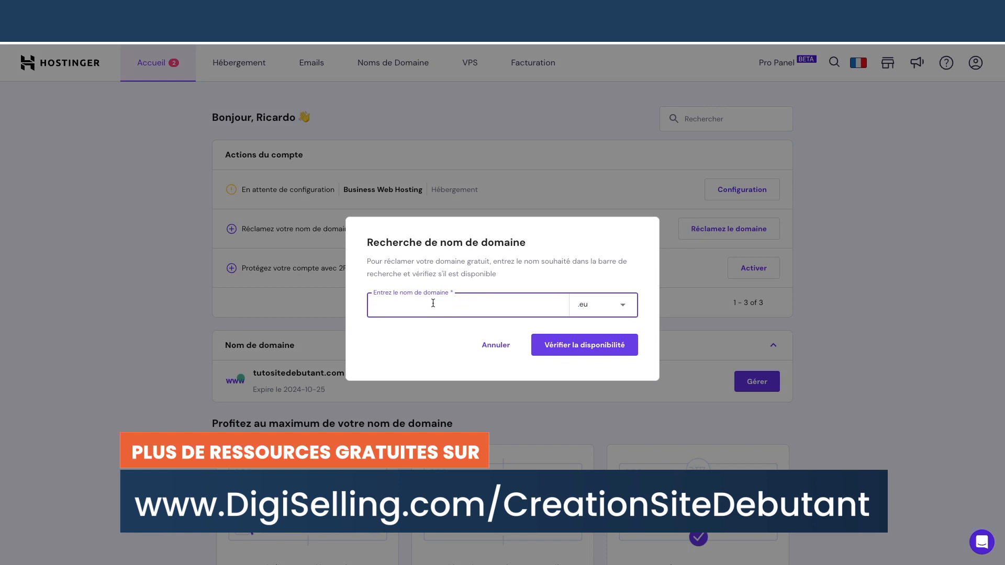
pyautogui.click(601, 301)
pyautogui.scroll(-1, 600, 388)
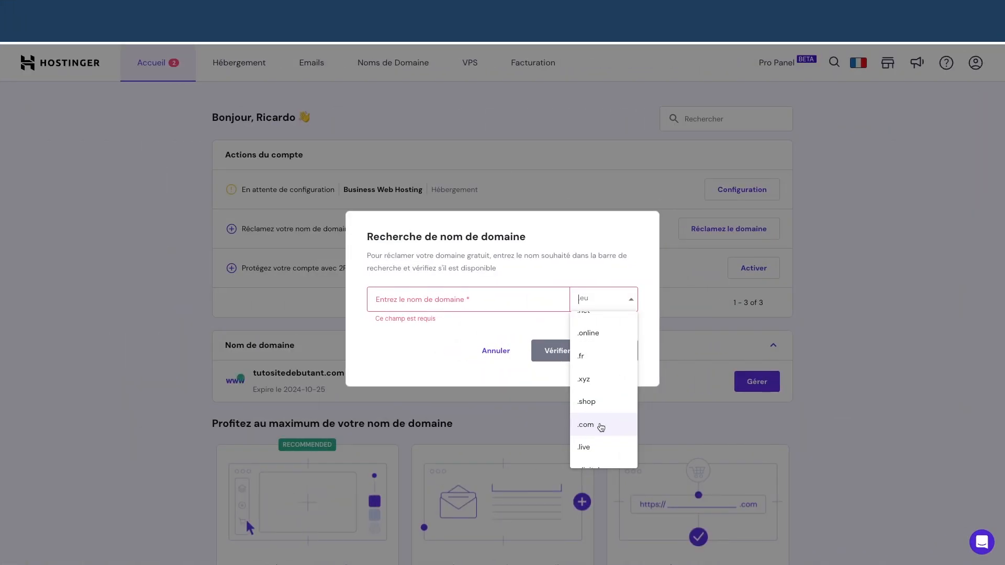
pyautogui.click(600, 426)
pyautogui.click(456, 301)
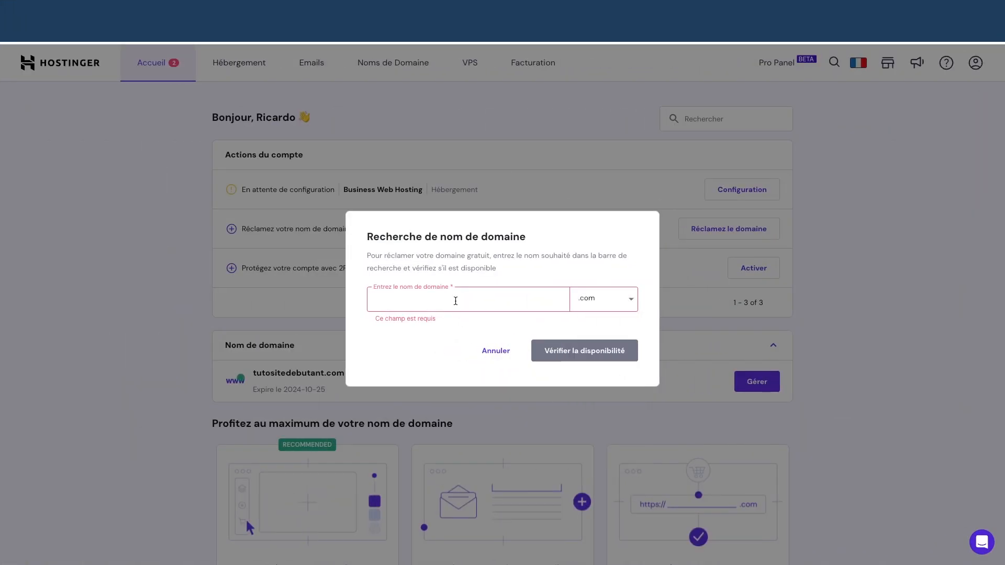
pyautogui.write('tutosi')
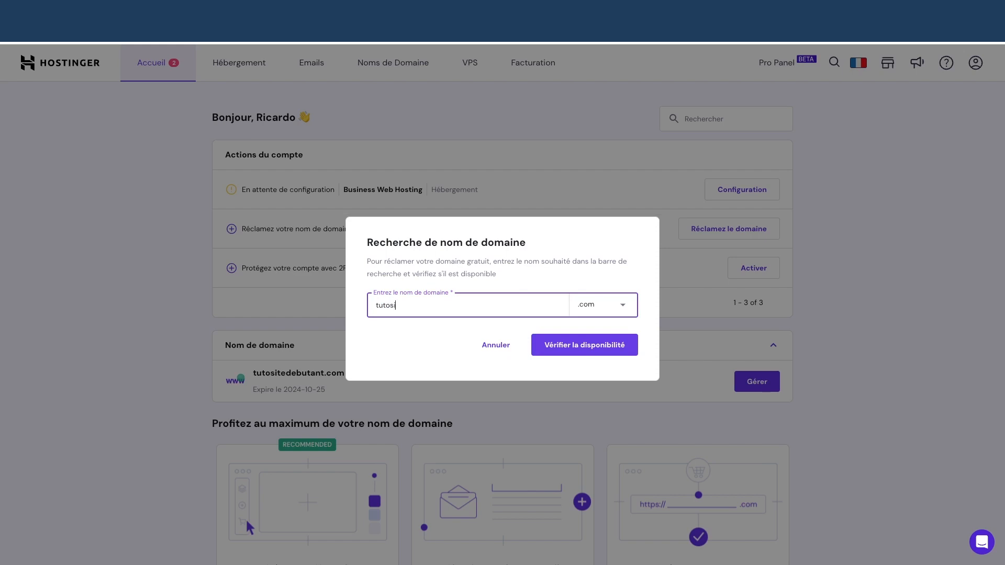
pyautogui.write('tewpdebutant')
pyautogui.click(585, 345)
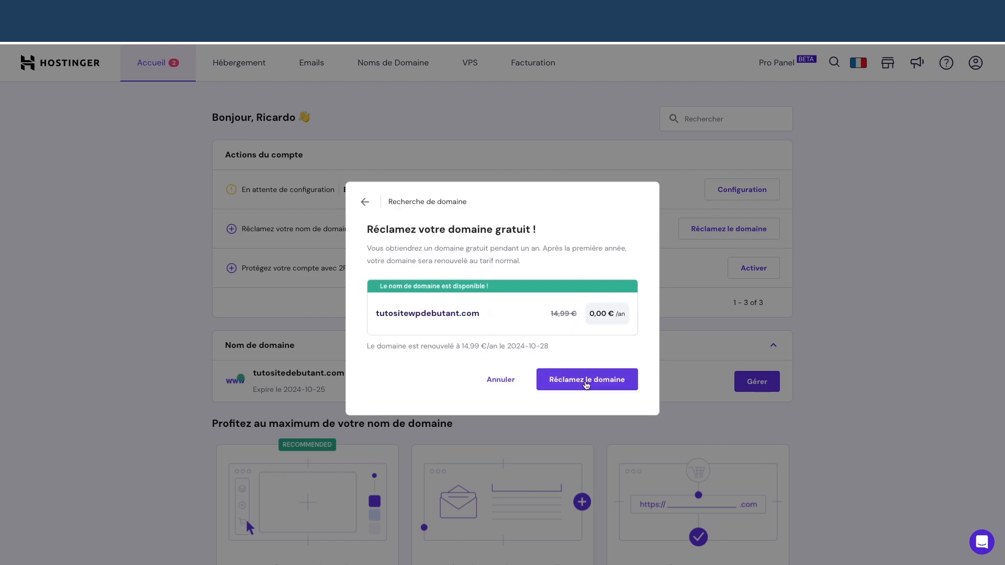
pyautogui.click(586, 385)
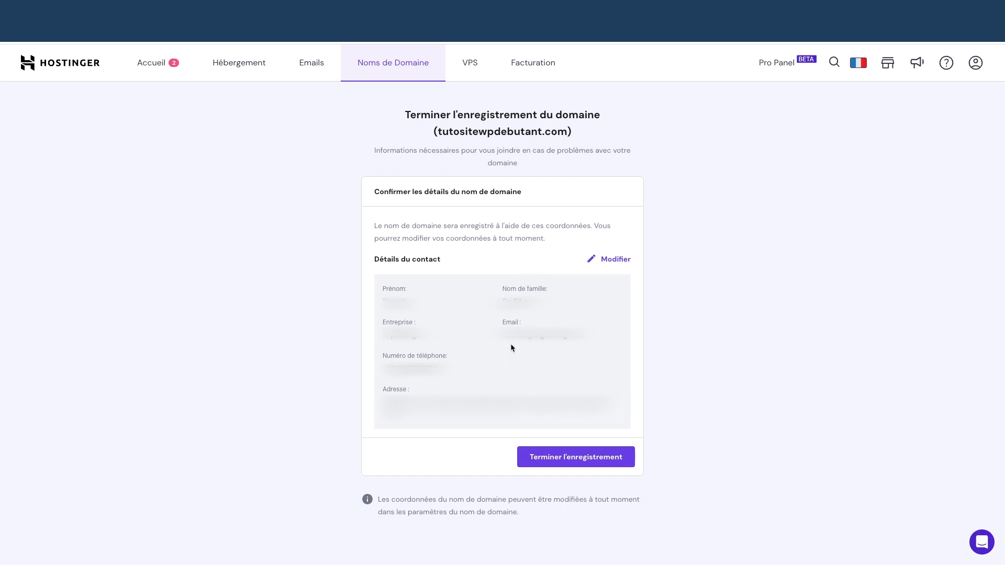
# - Complete and confirm the tutositewpdebutant.com registration, then return to the dashboard's domain list
pyautogui.click(579, 458)
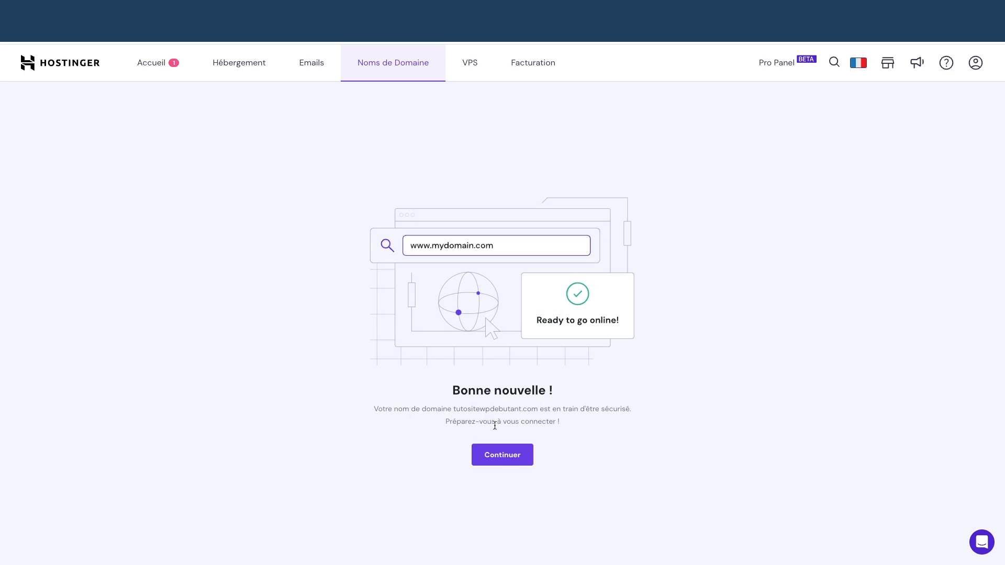
pyautogui.click(511, 456)
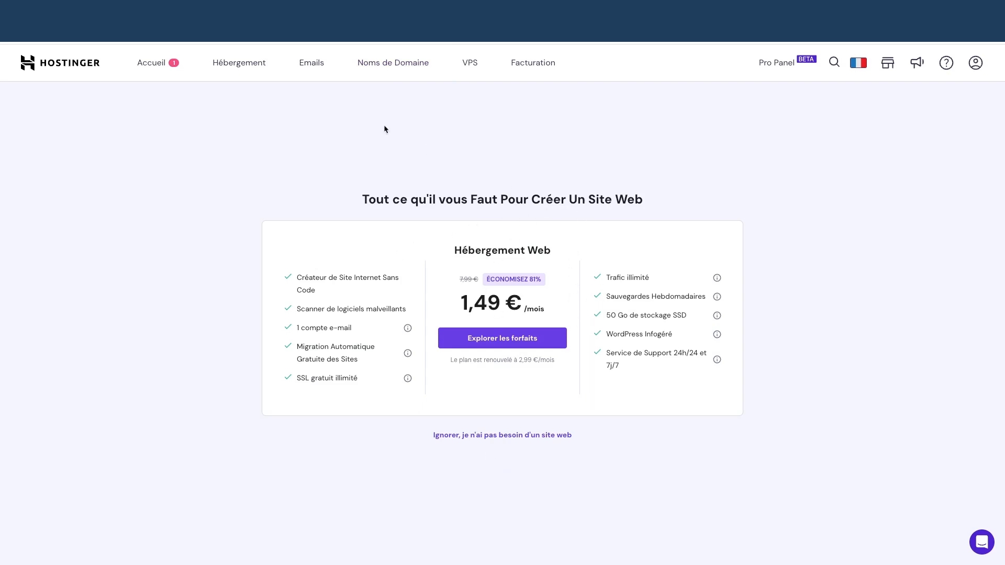
pyautogui.click(146, 66)
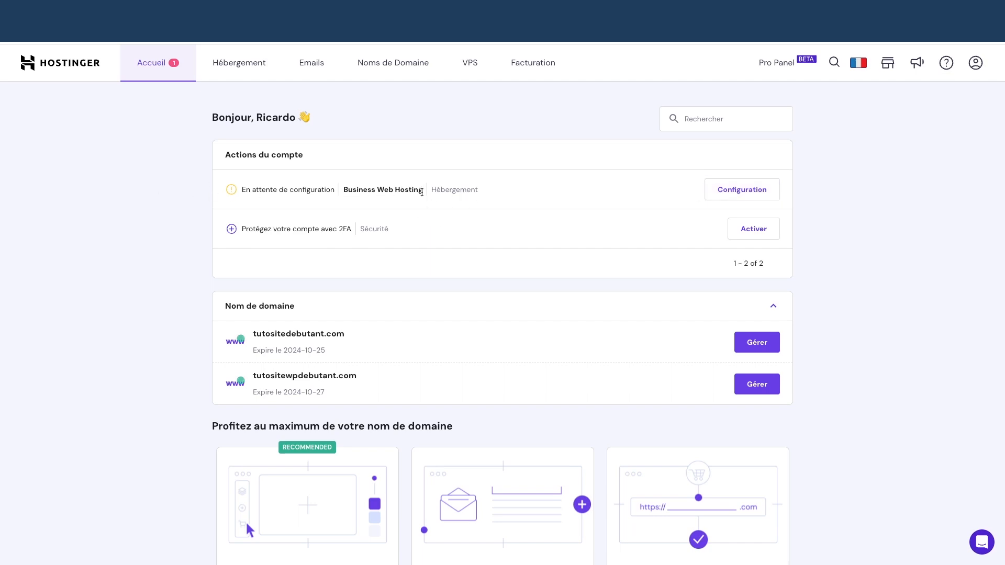
# - Set up the Business hosting as a new site, skipping personalisation and choosing WordPress with AI
pyautogui.click(729, 193)
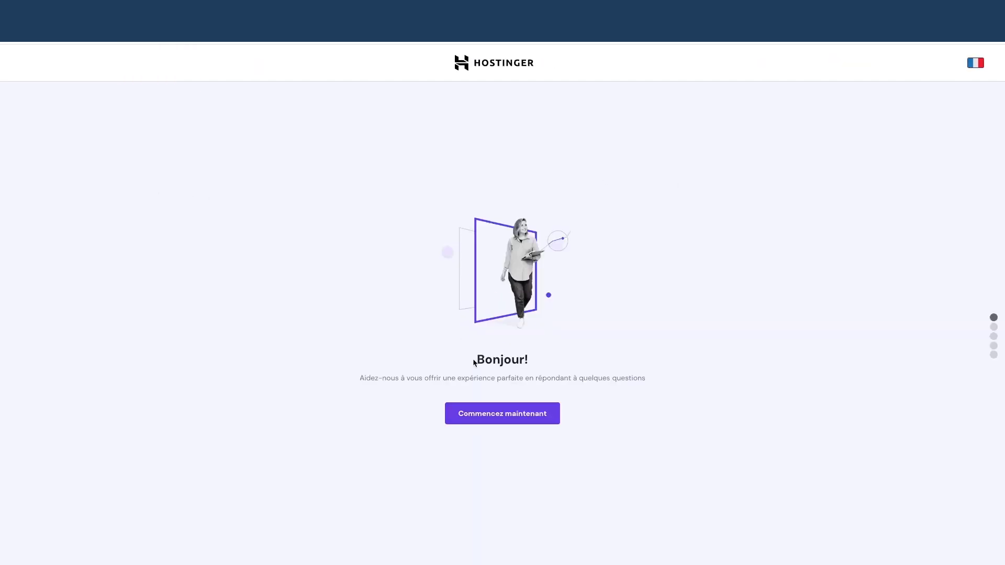
pyautogui.click(507, 418)
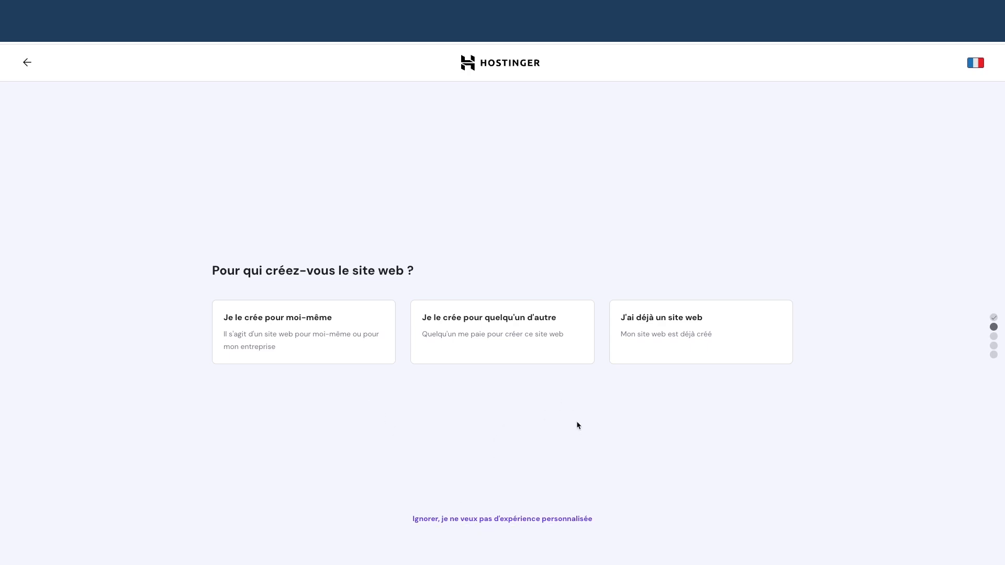
pyautogui.click(502, 521)
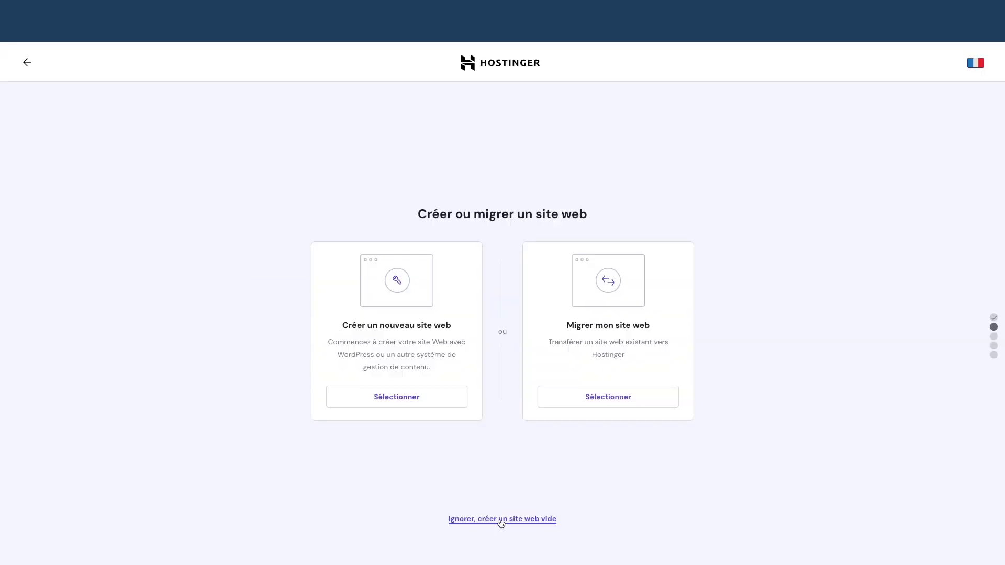
pyautogui.click(390, 398)
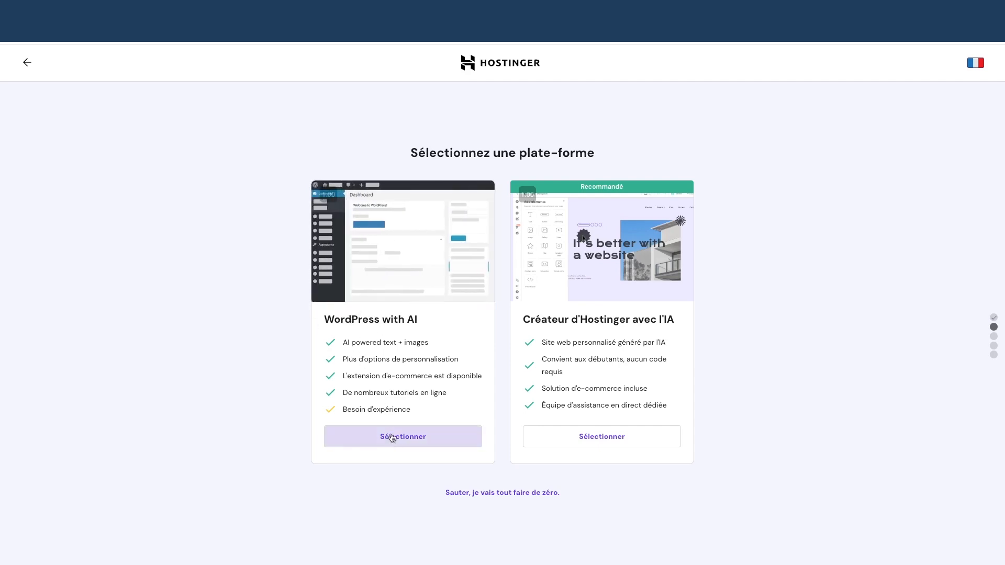
pyautogui.click(393, 440)
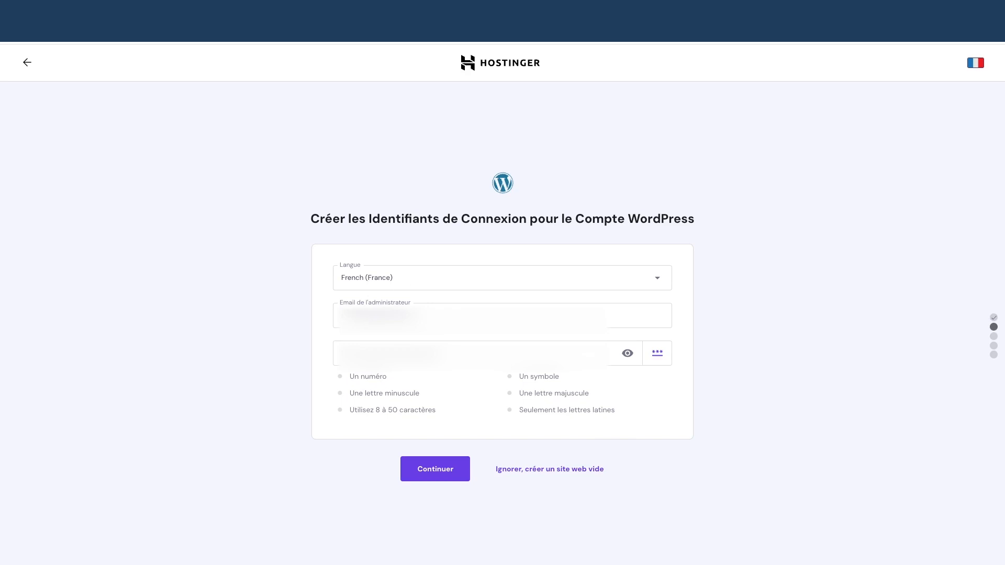
# - Enter the administrator password in the WordPress credentials form and reveal it to verify it
pyautogui.click(374, 353)
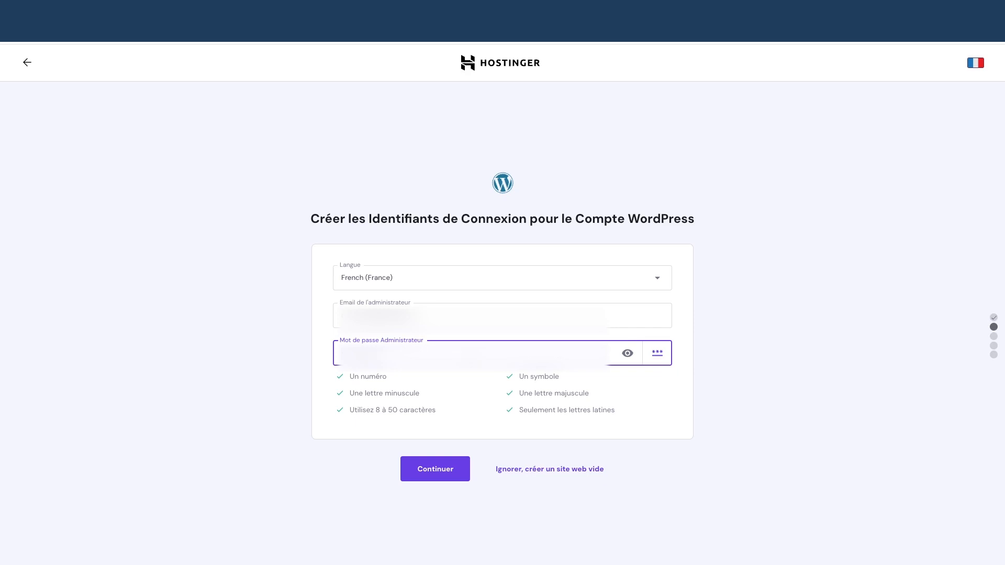
pyautogui.click(628, 355)
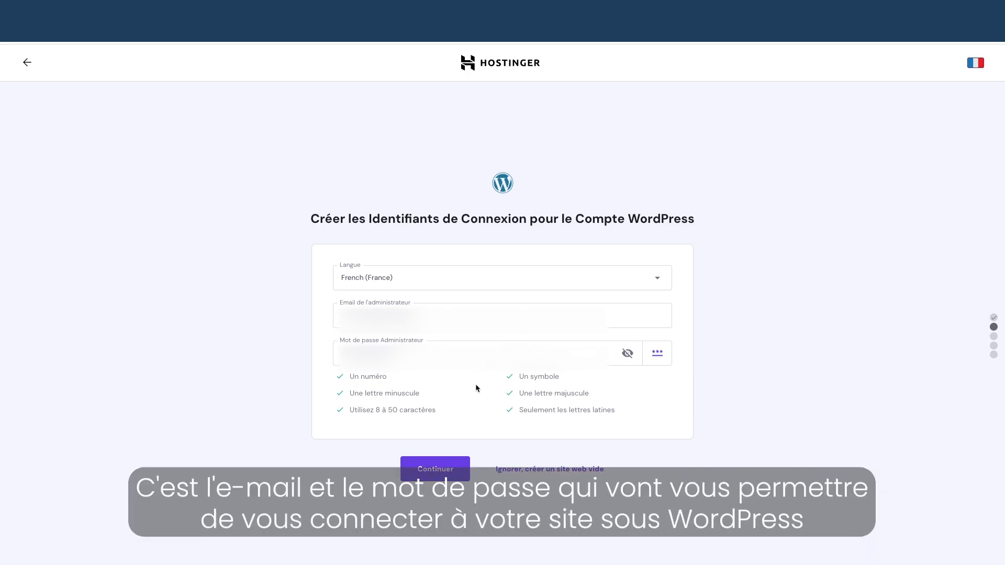
# - Submit the admin login, untick MonsterInsights, OptinMonster, All in One SEO and WPForms, and continue
pyautogui.click(436, 472)
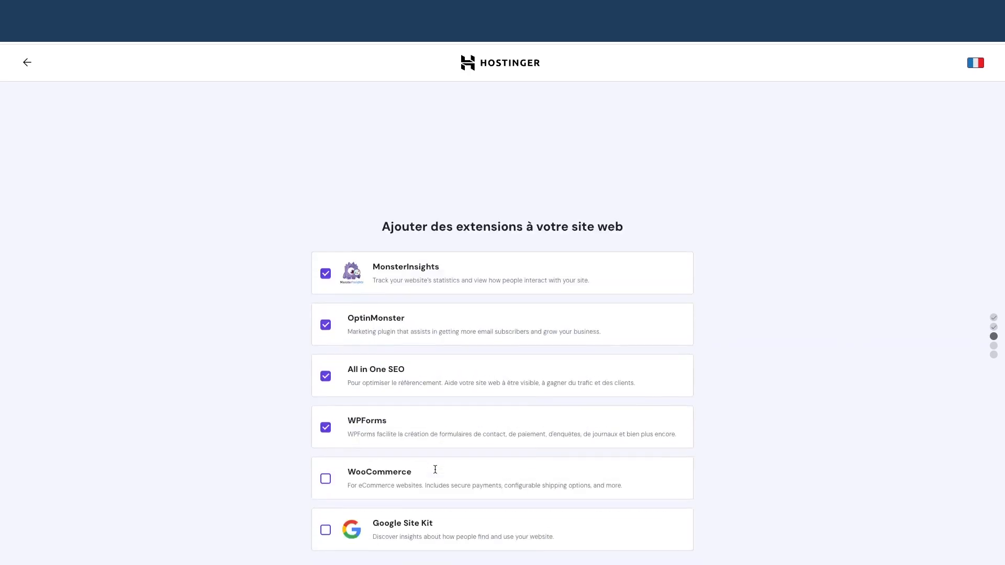
pyautogui.click(326, 193)
pyautogui.click(326, 244)
pyautogui.click(325, 295)
pyautogui.click(325, 347)
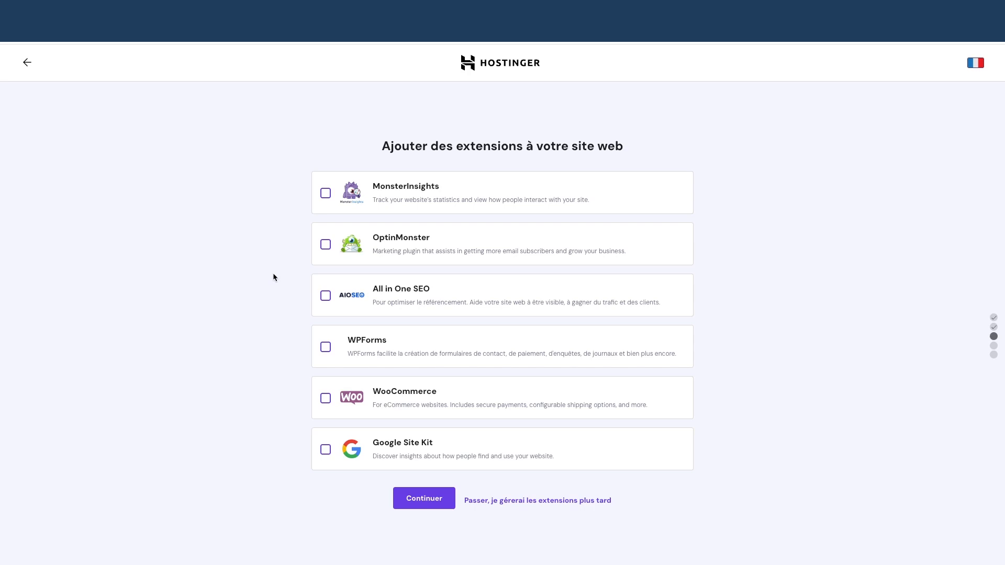
pyautogui.click(422, 500)
pyautogui.click(419, 501)
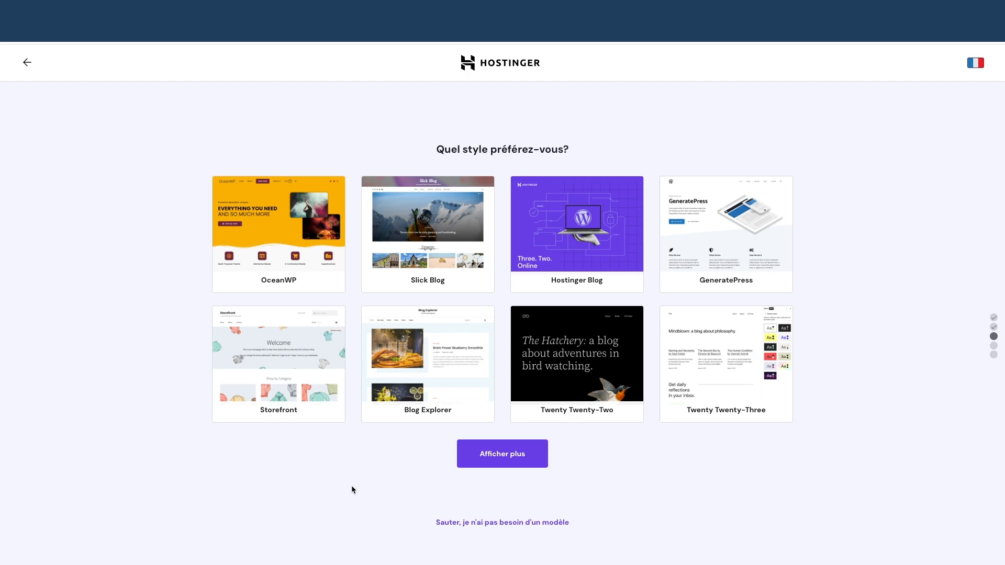
# - Skip the template and give brand DigiSelling with description 'DigiSelling aide à créer des site web wordpress'
pyautogui.click(503, 524)
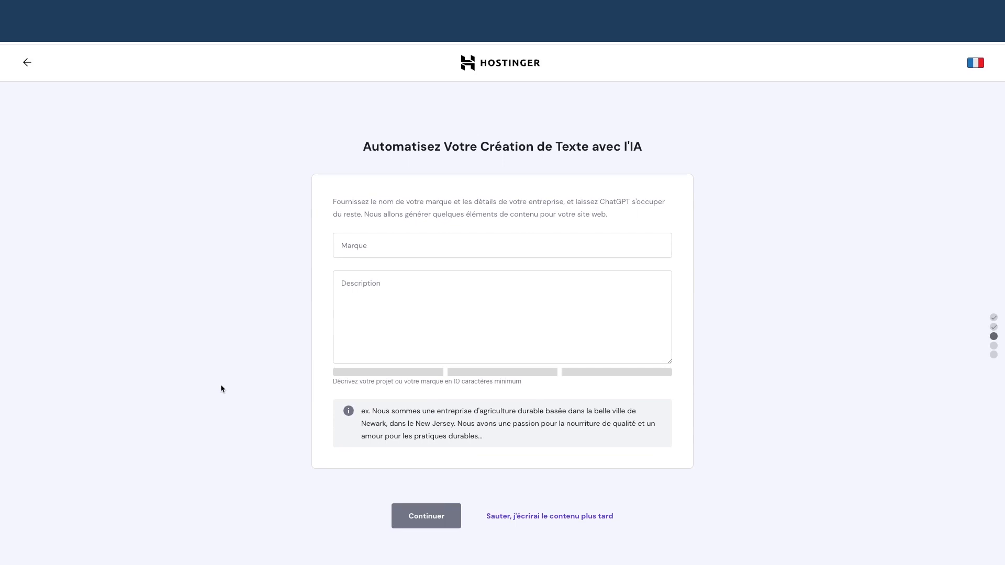
pyautogui.click(394, 241)
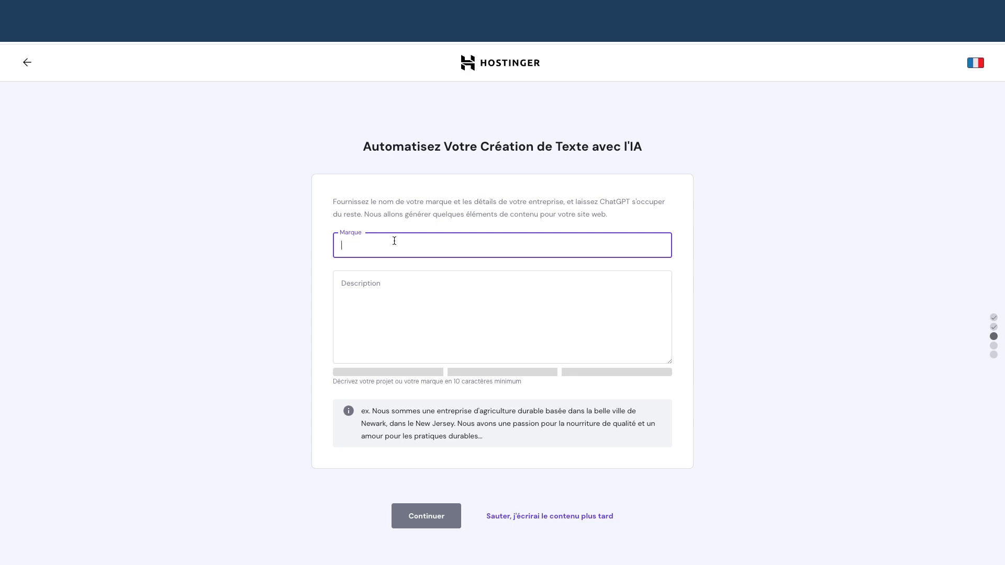
pyautogui.write('DigiSelling')
pyautogui.press('Tab')
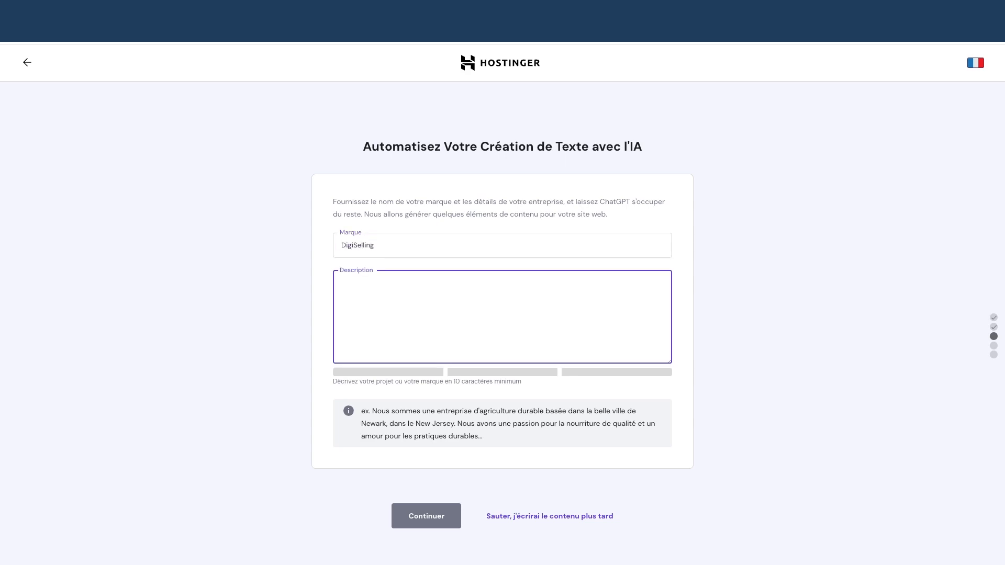
pyautogui.write('DigiSell')
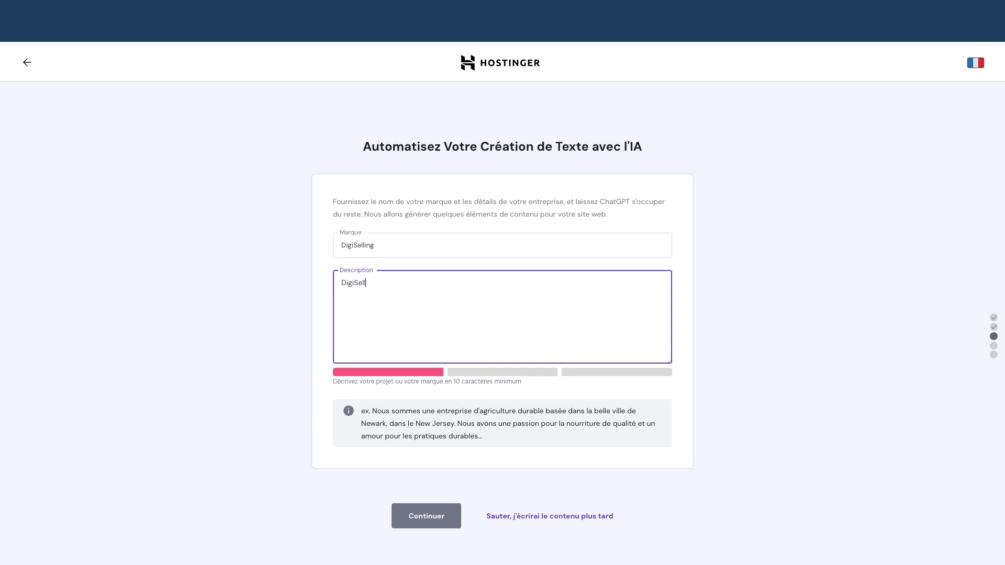
pyautogui.write('ing aide à créer des site web ')
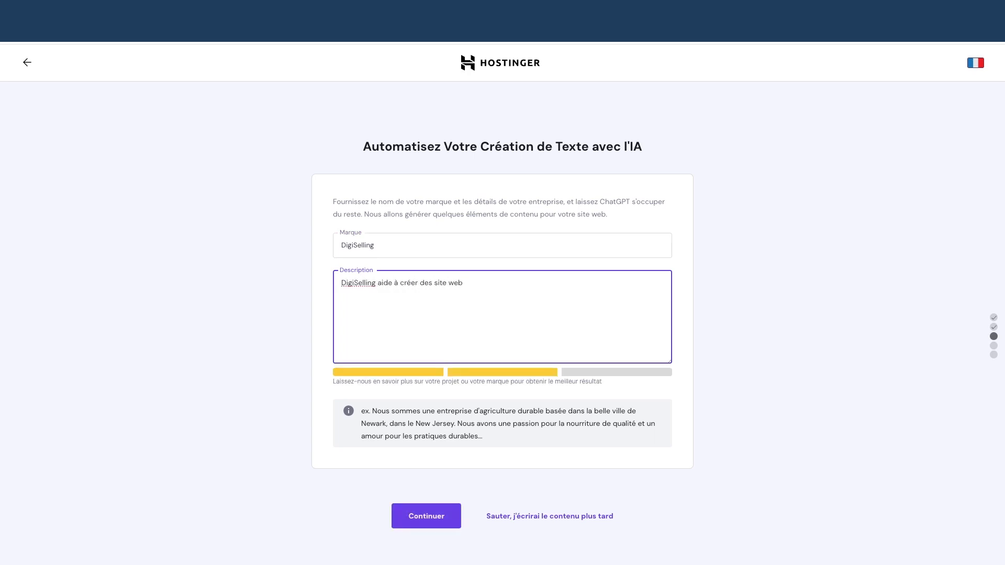
pyautogui.write('wordpress.')
pyautogui.click(432, 520)
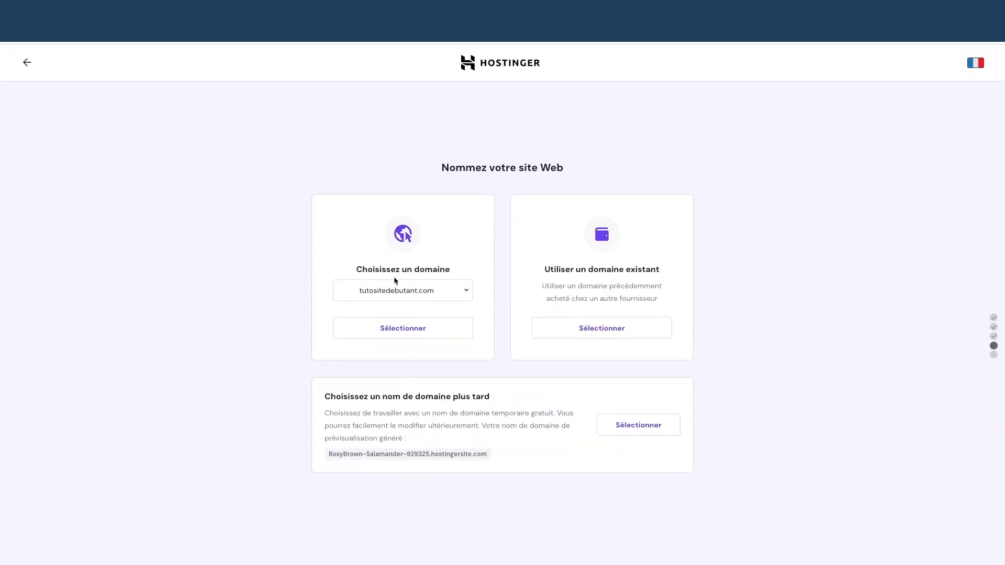
# - Pick tutositewpdebutant.com from the domain list and confirm it as the site's domain
pyautogui.click(427, 290)
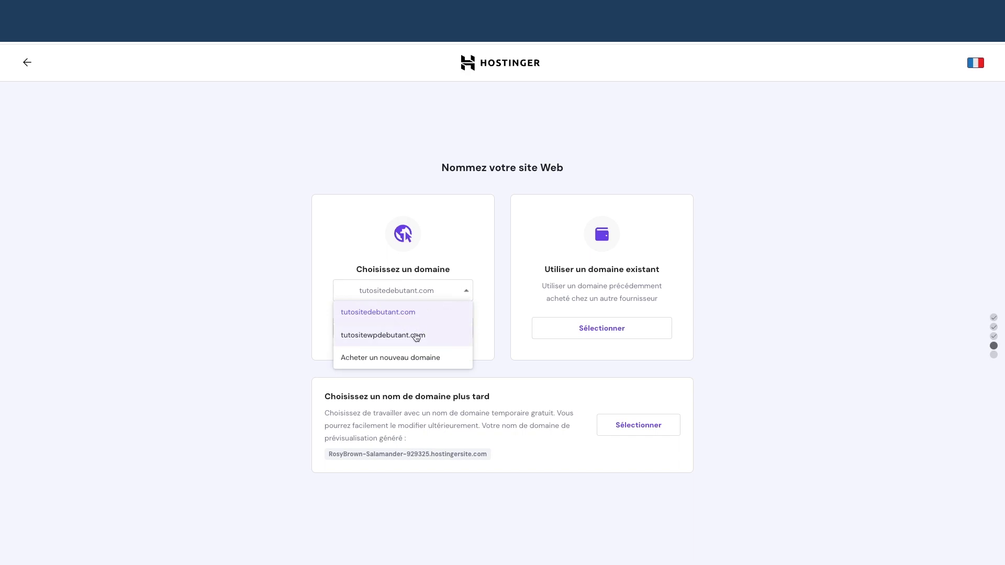
pyautogui.click(417, 335)
pyautogui.click(462, 291)
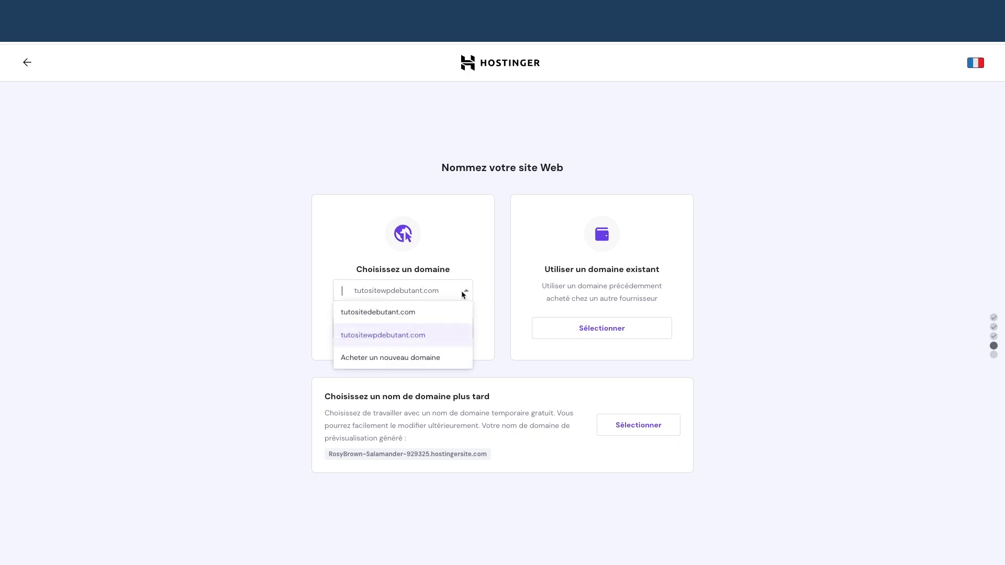
pyautogui.click(393, 333)
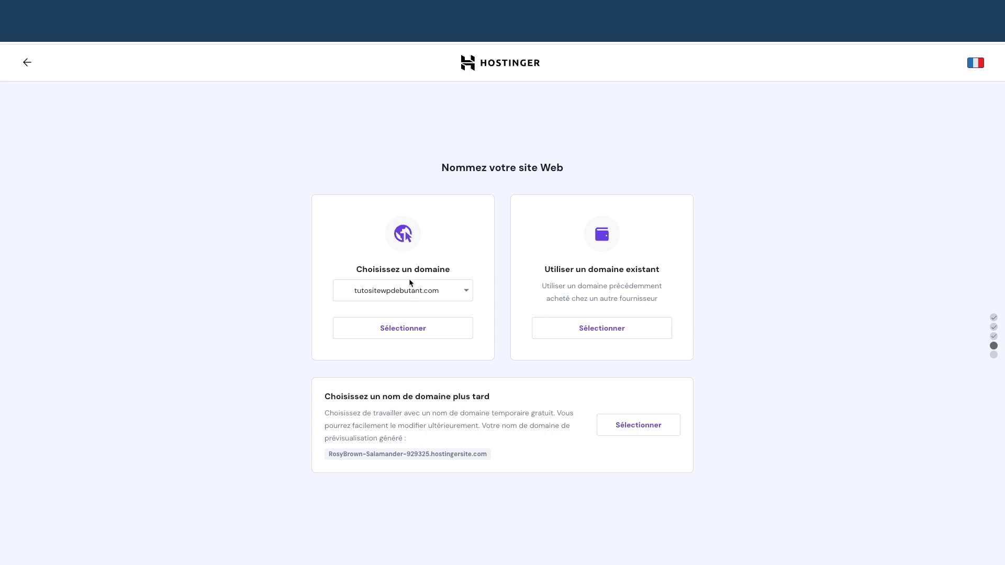
pyautogui.click(417, 331)
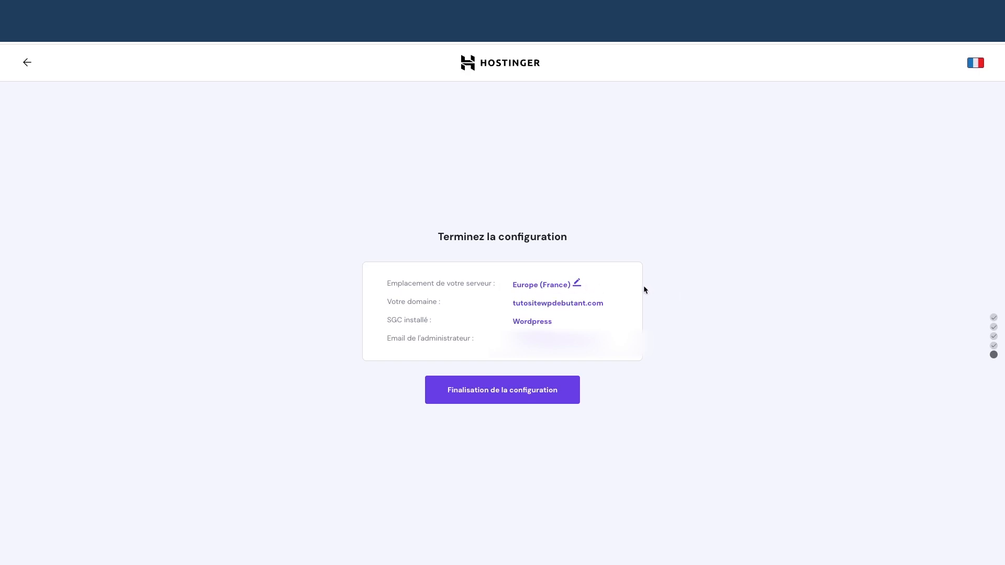
# - Leave the server location at Europe (France), cancel the change and complete the site configuration
pyautogui.click(576, 284)
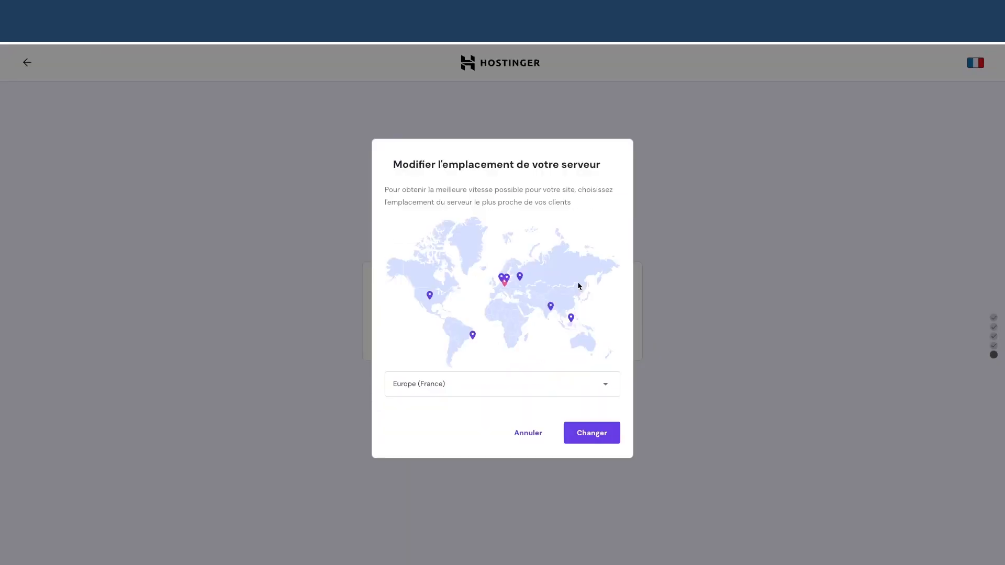
pyautogui.click(526, 435)
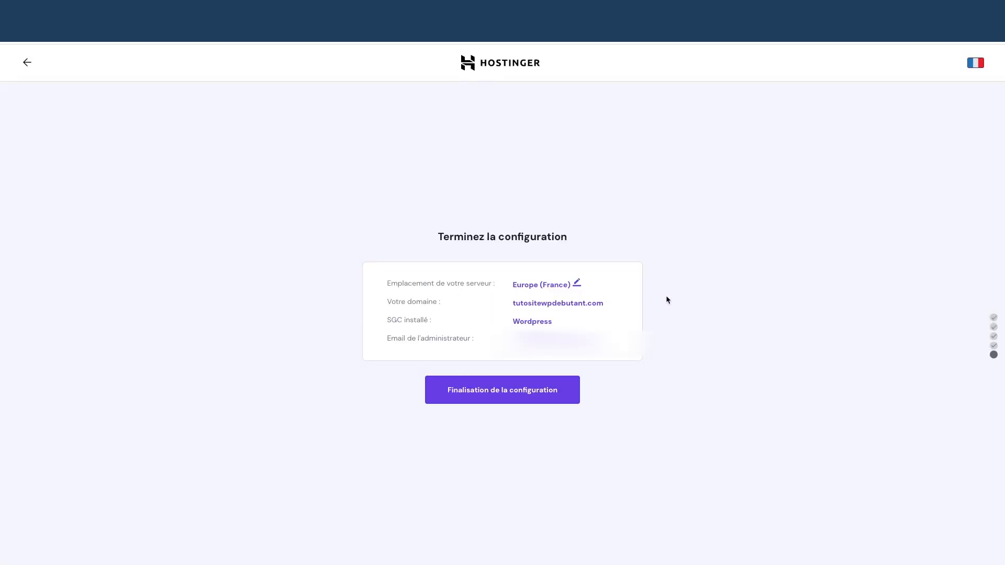
pyautogui.click(502, 394)
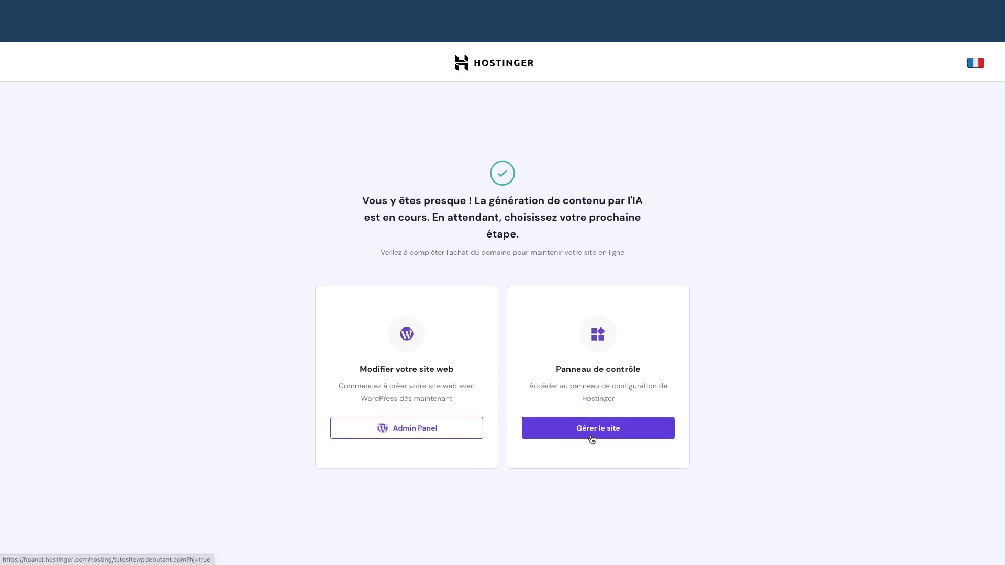
# - Open the WordPress Admin Panel in a new tab and bring up the tutositewpdebutant.com hosting dashboard
pyautogui.rightClick(397, 432)
pyautogui.click(271, 439)
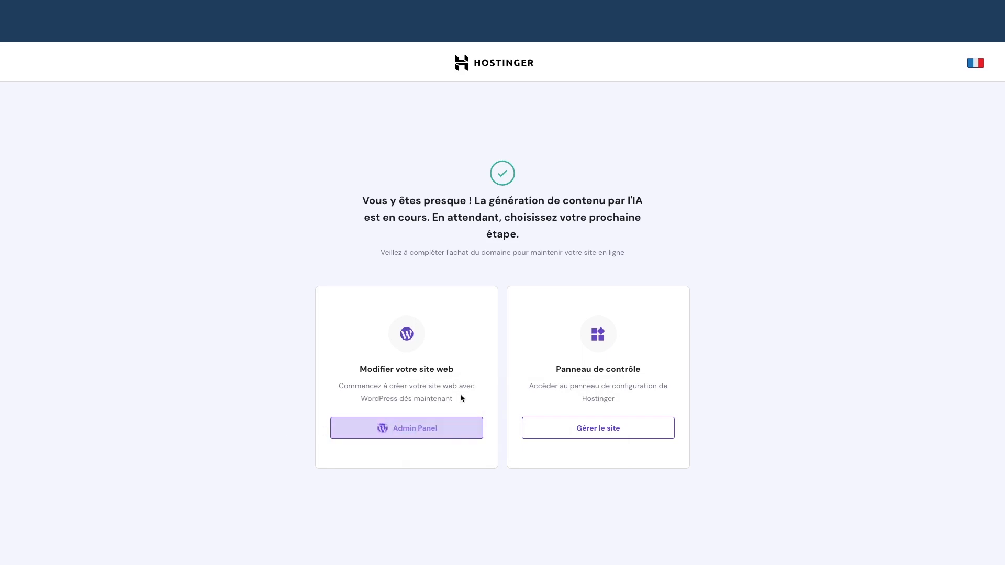
pyautogui.click(570, 432)
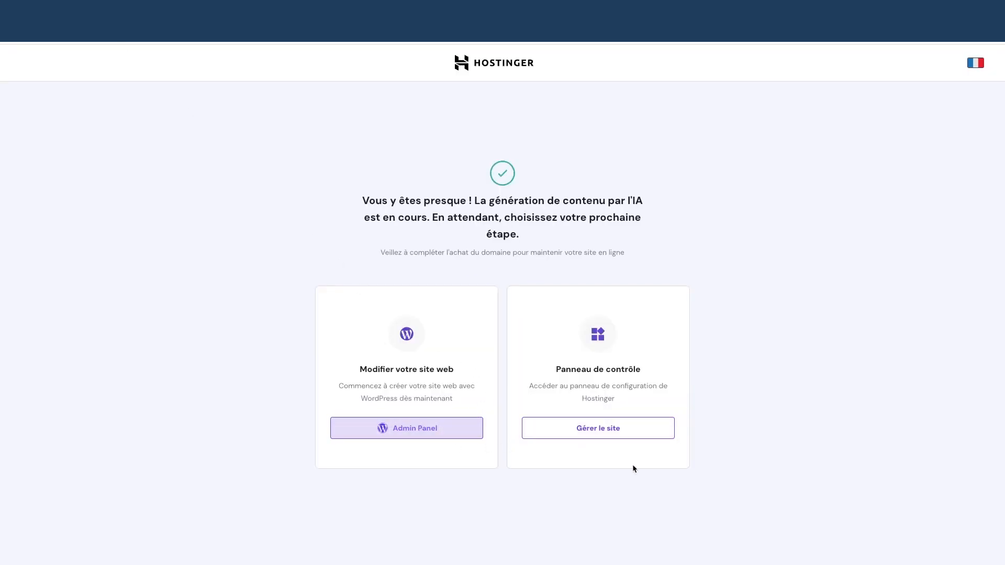
pyautogui.click(172, 11)
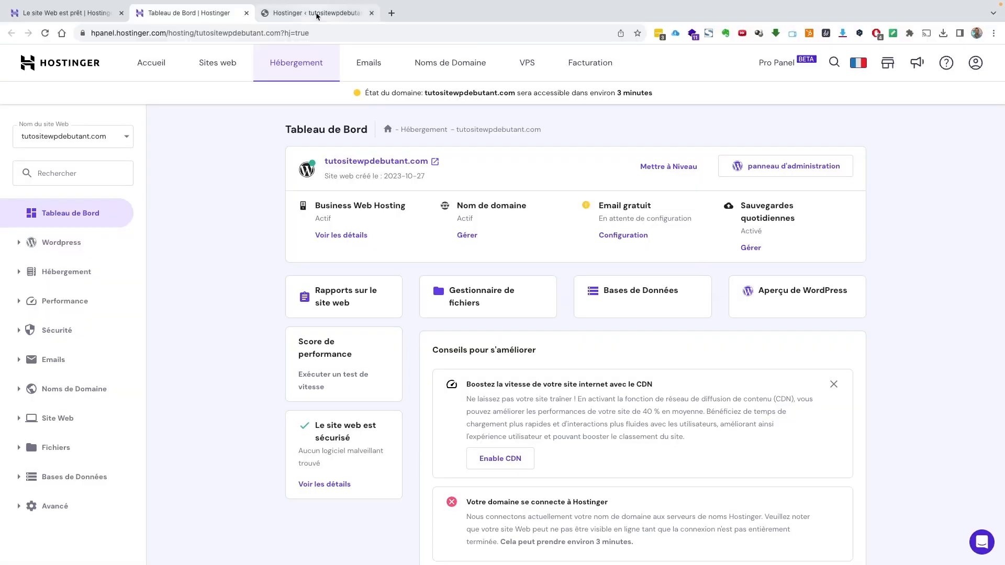
# - Open the Fichiers > Sauvegardes backups page for tutositewpdebutant.com
pyautogui.click(124, 12)
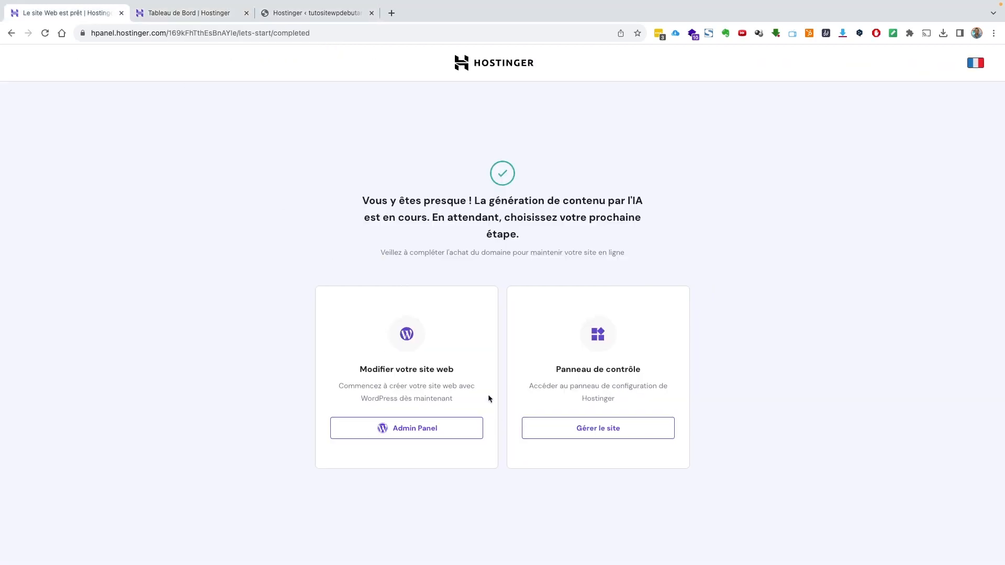
pyautogui.click(203, 14)
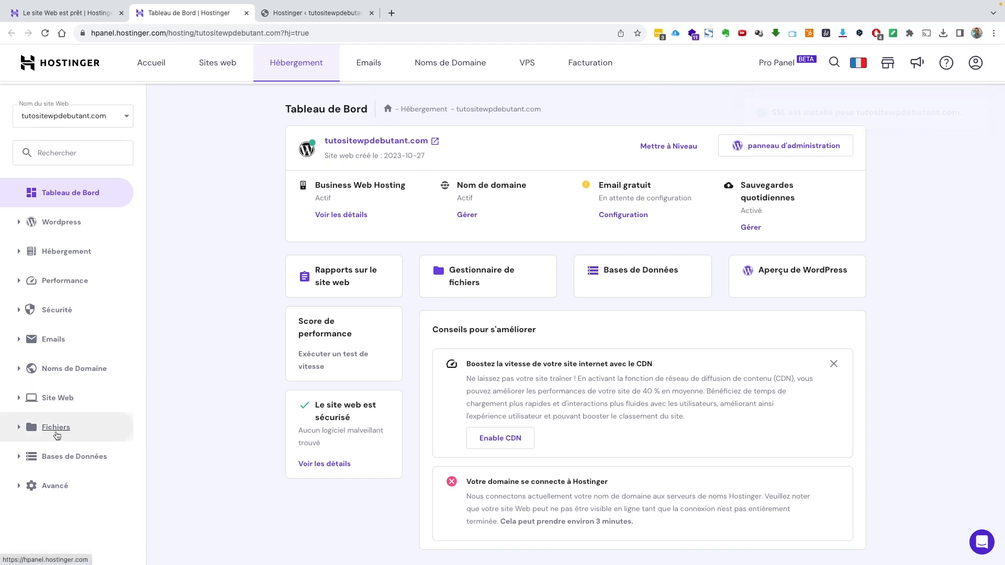
pyautogui.click(57, 434)
pyautogui.click(73, 476)
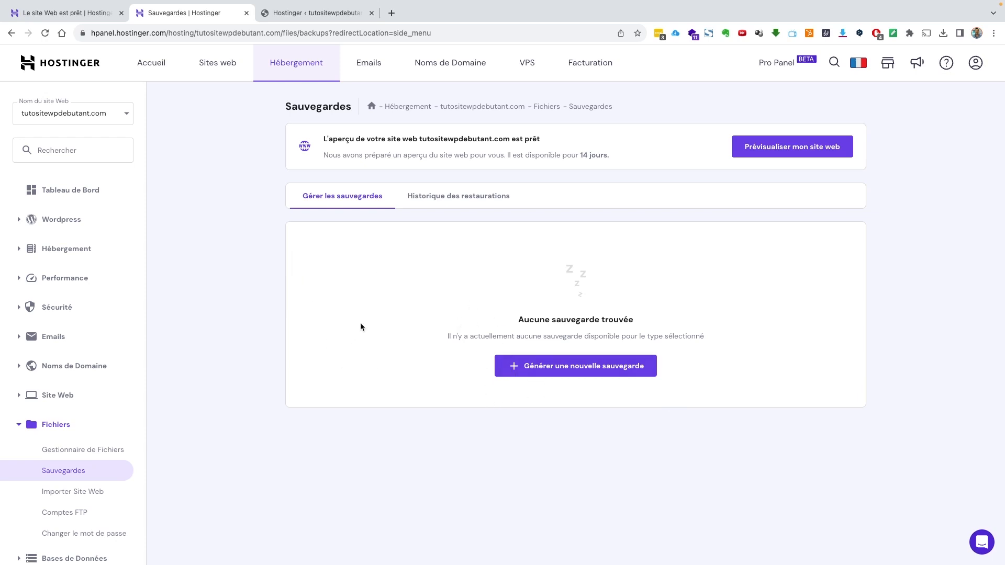
# - Glance at the WordPress admin, then go to the Hostinger account home (Accueil)
pyautogui.click(304, 14)
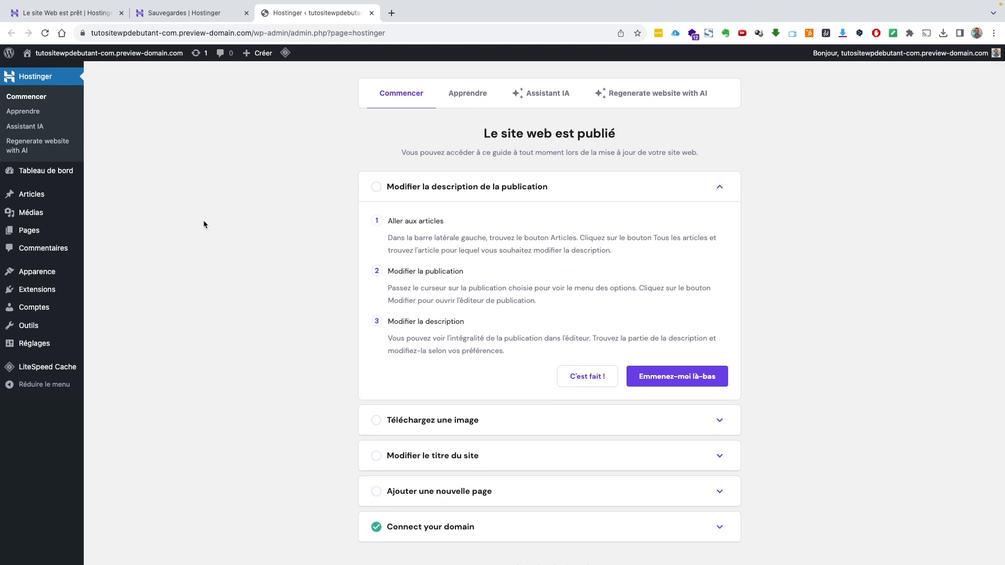
pyautogui.click(203, 14)
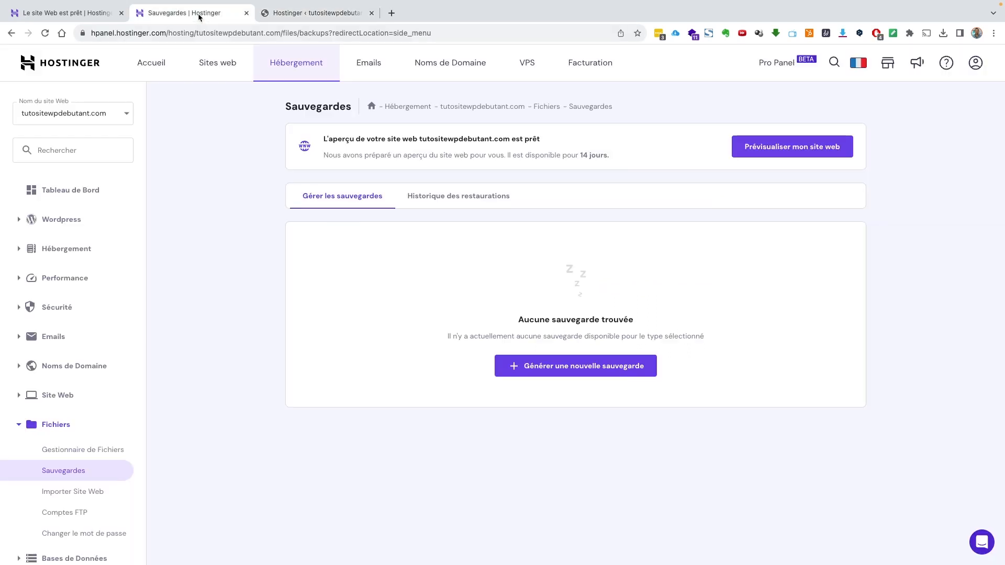
pyautogui.click(151, 64)
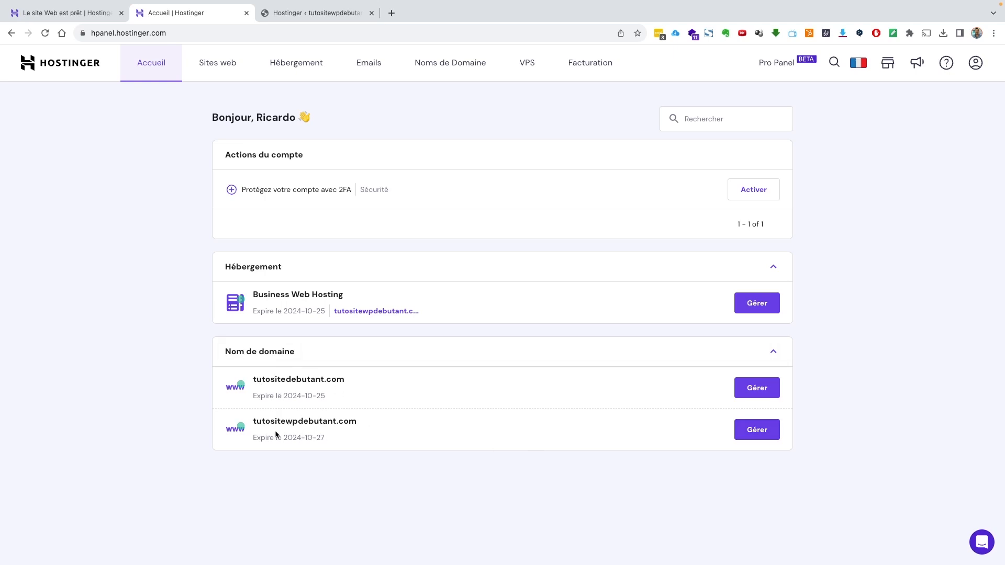
# - Open the Gérer overview for the tutositewpdebutant.com domain
pyautogui.click(752, 431)
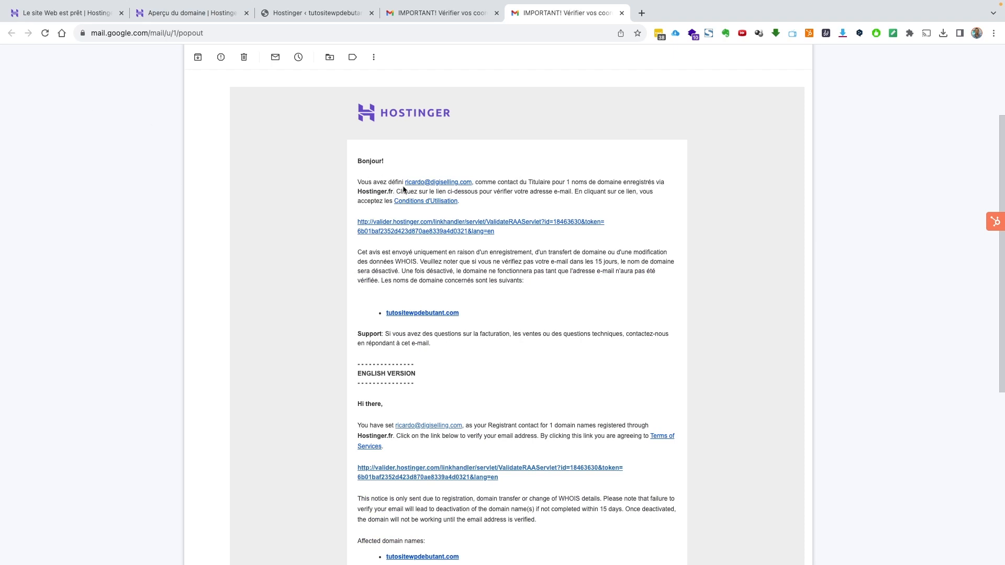
# - Follow the first validation link in Hostinger's e-mail, then return to the Aperçu du domaine tab
pyautogui.scroll(3, 406, 190)
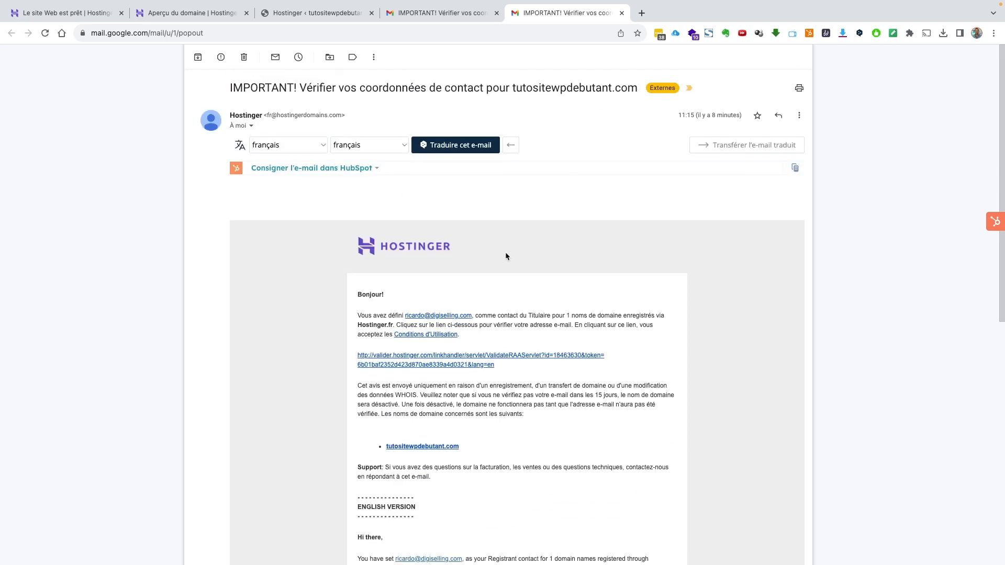
pyautogui.scroll(-2, 507, 251)
pyautogui.scroll(-1, 492, 281)
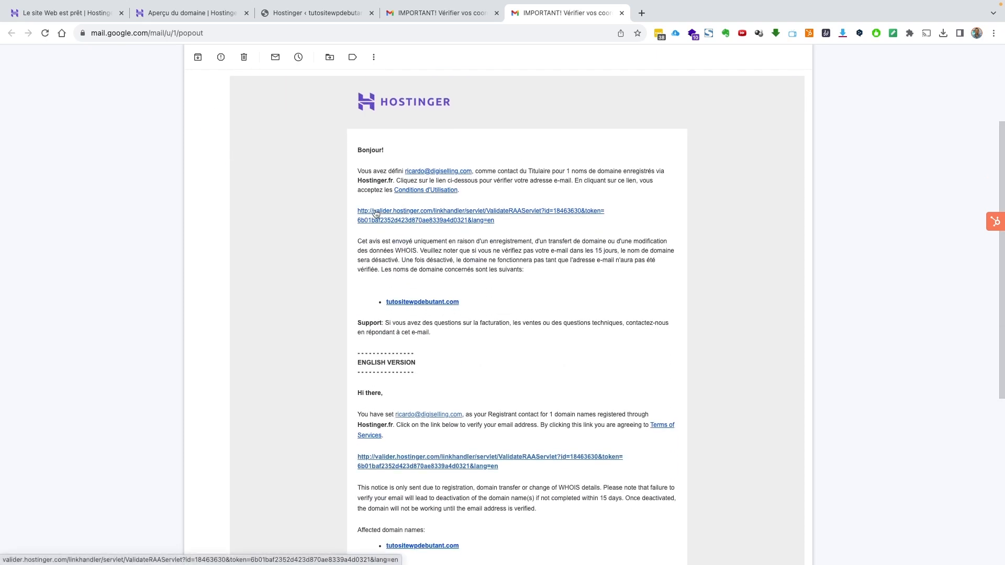
pyautogui.click(435, 212)
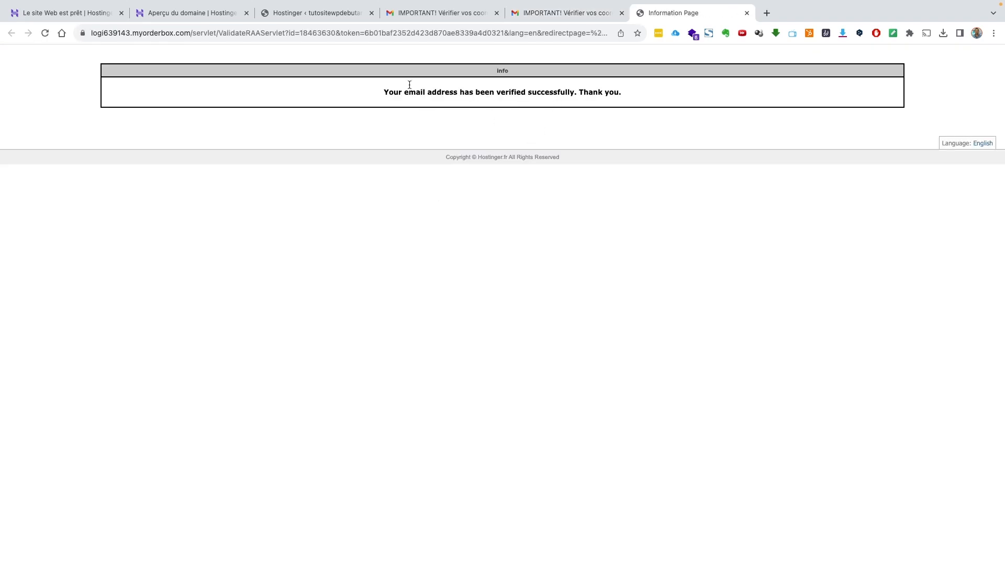
pyautogui.click(211, 15)
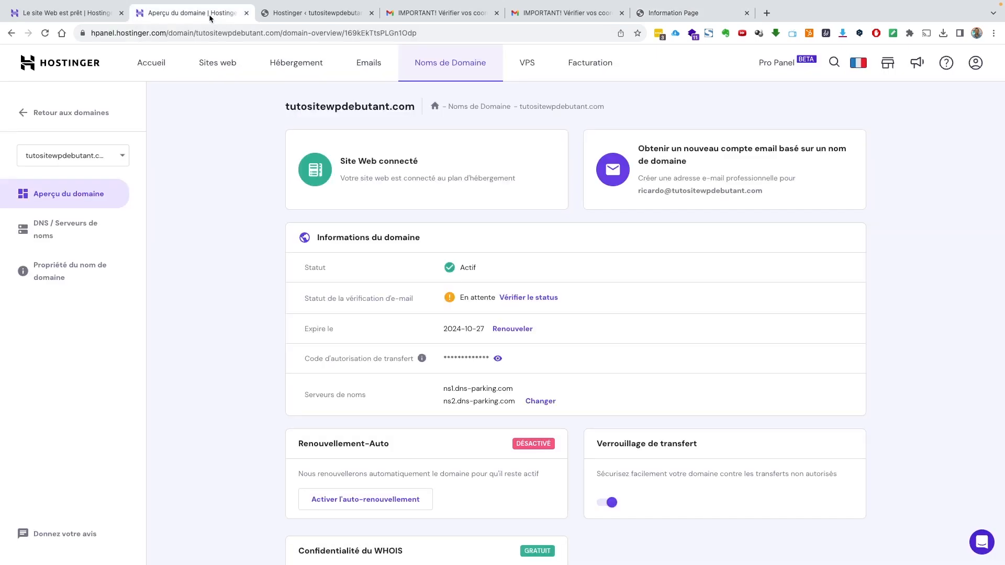
# - Reload the domain overview and WordPress admin pages to refresh the verification status
pyautogui.press('super+r')
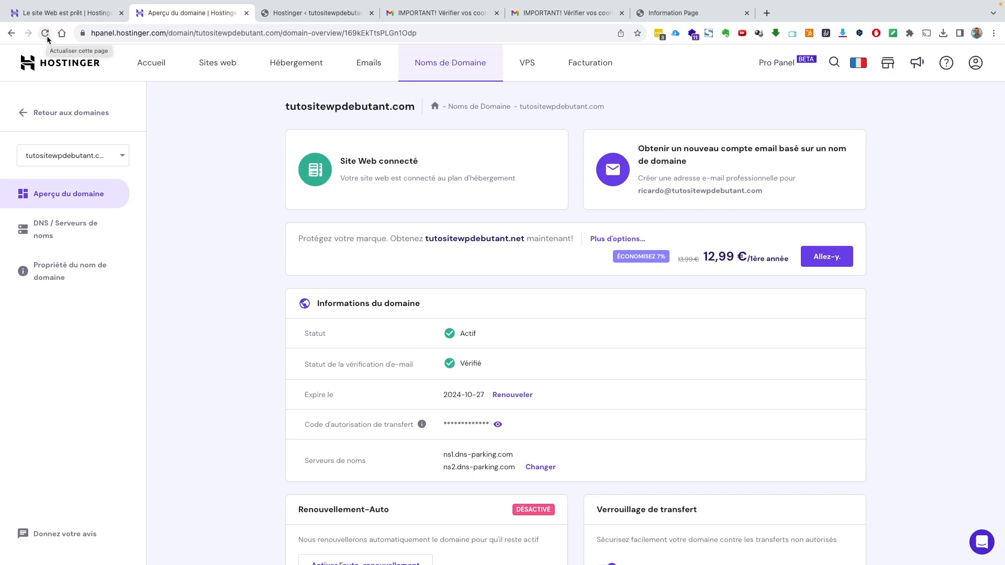
pyautogui.click(46, 35)
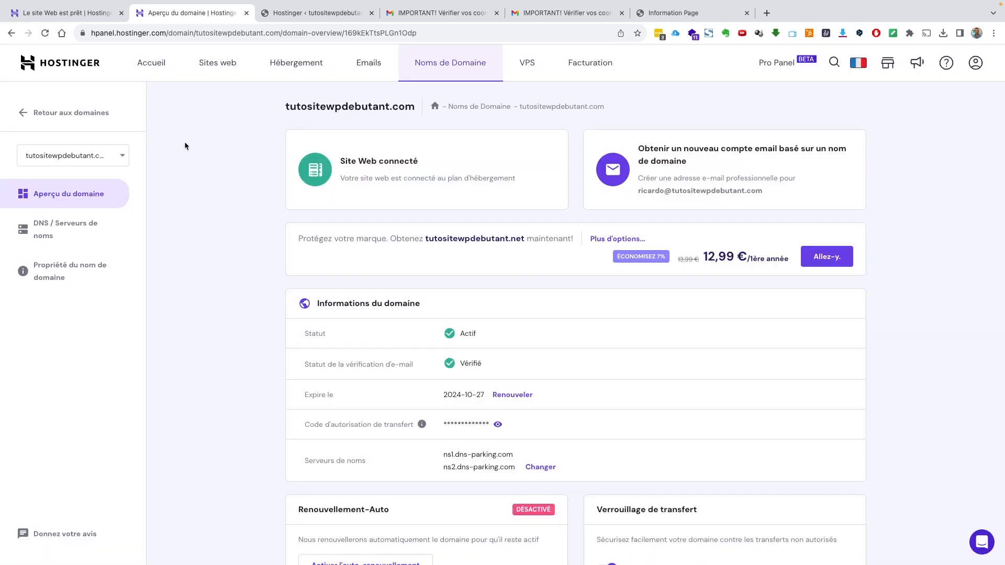
pyautogui.click(45, 33)
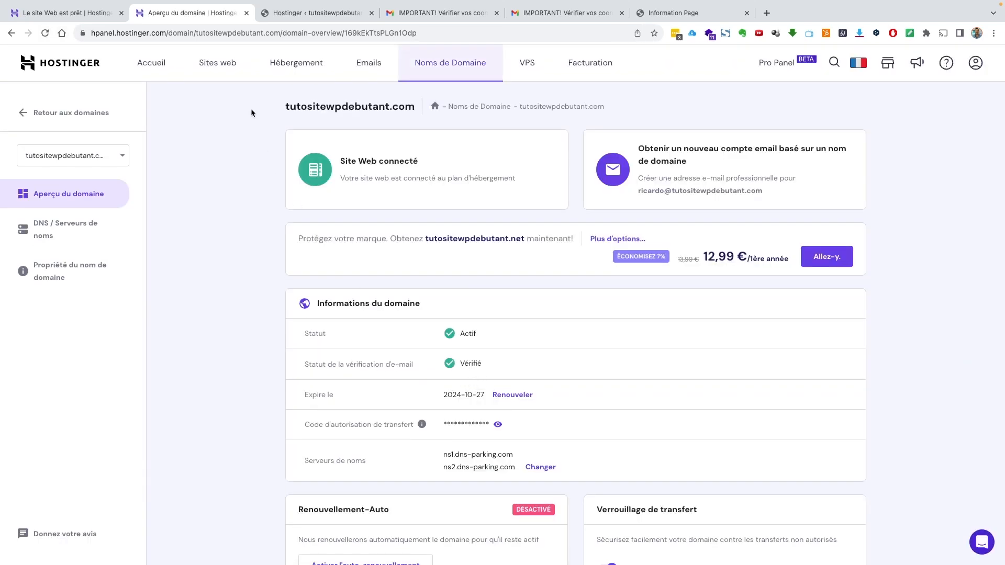
pyautogui.click(292, 14)
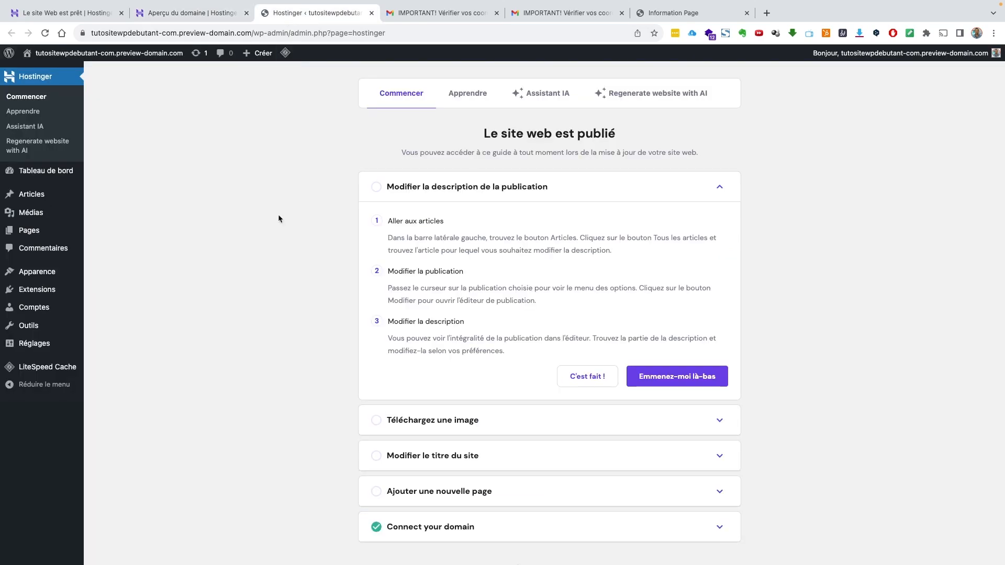
pyautogui.press('super+r')
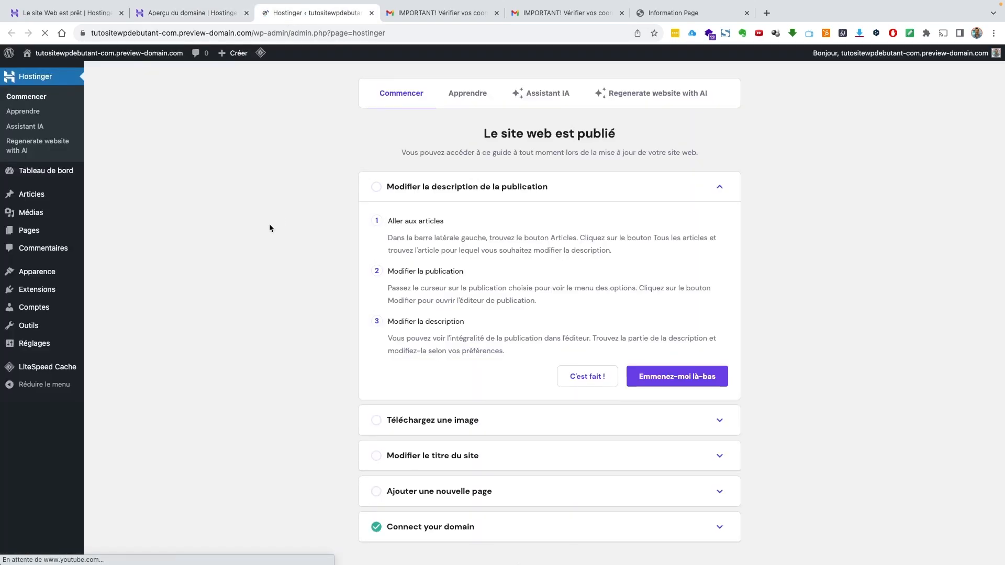
pyautogui.click(196, 14)
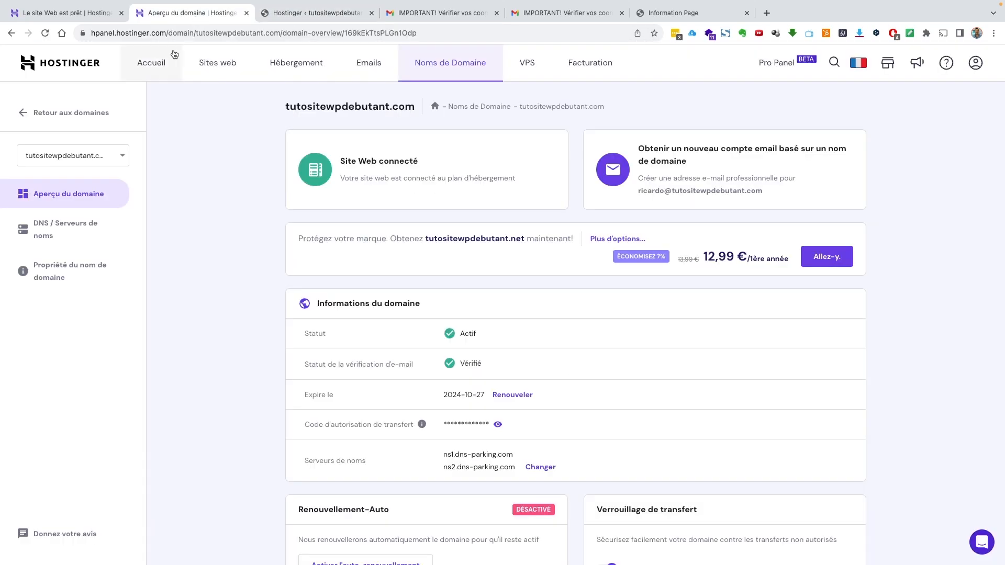
# - Go to the hPanel home, then use 'Aller sur le site' to view the Mindblown preview site
pyautogui.click(160, 64)
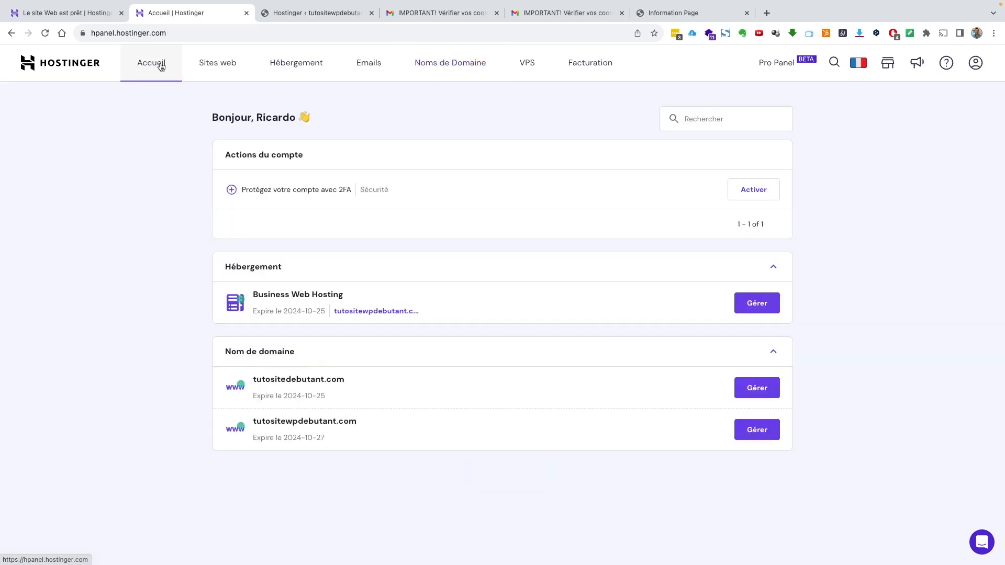
pyautogui.click(305, 18)
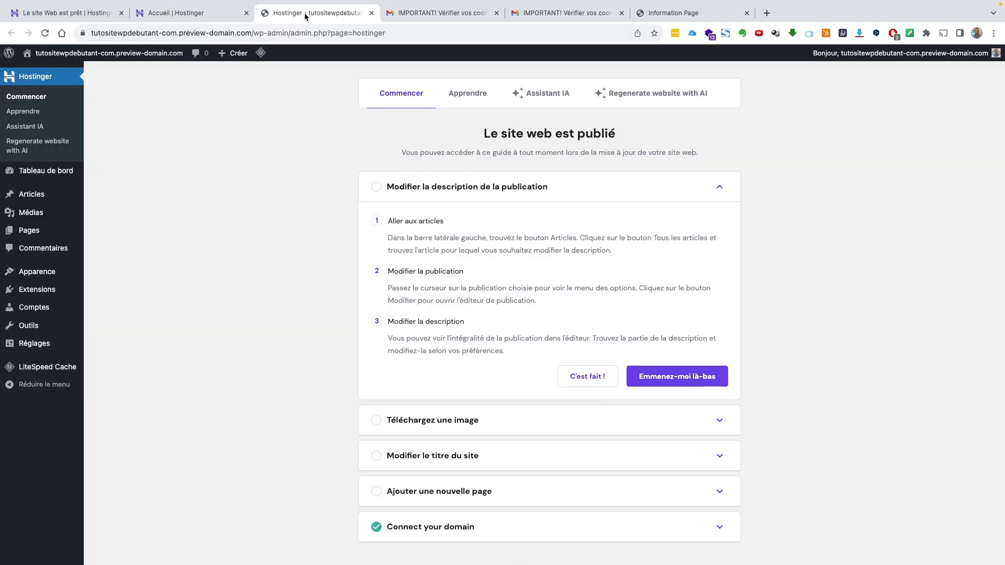
pyautogui.click(65, 70)
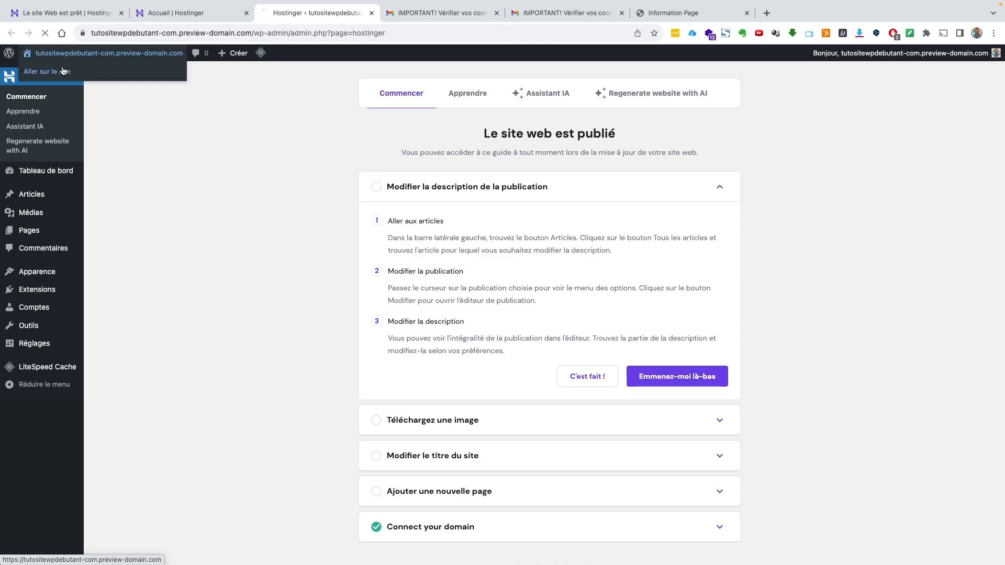
pyautogui.scroll(-10, 328, 208)
pyautogui.scroll(10, 326, 206)
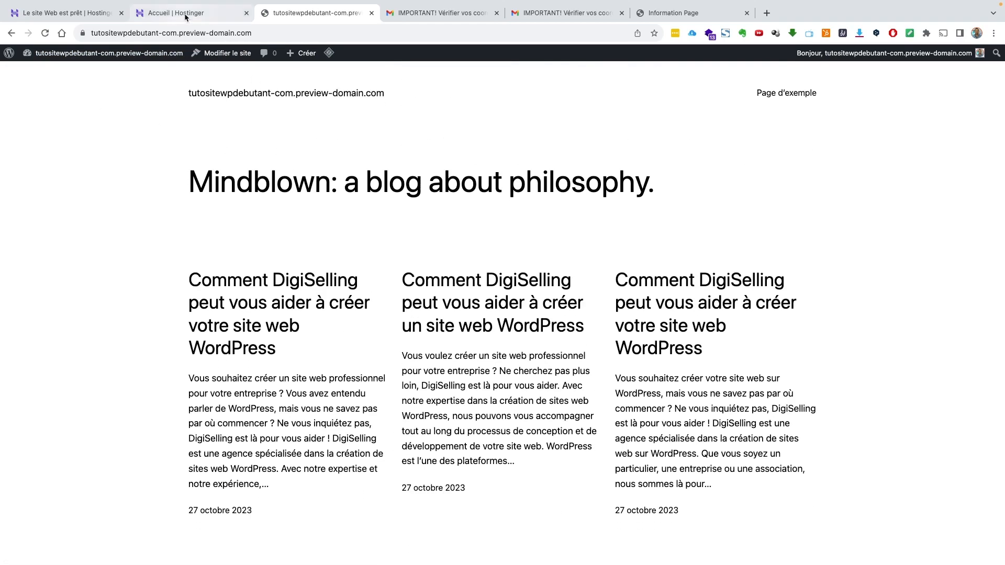
# - Scroll through the Mindblown blog and its DigiSelling posts, now loading at tutositewpdebutant.com
pyautogui.click(186, 15)
pyautogui.click(291, 14)
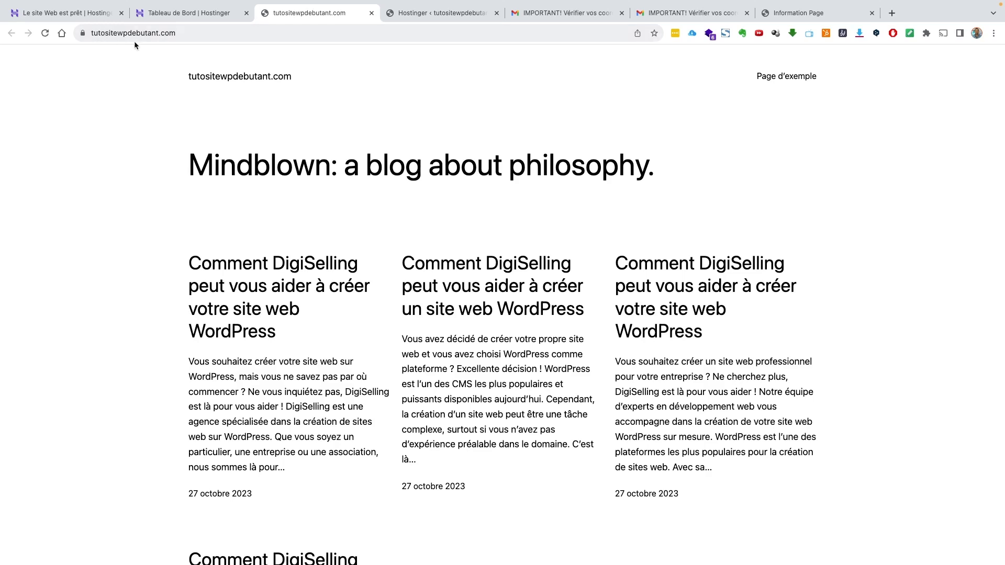
pyautogui.scroll(-1, 234, 174)
pyautogui.scroll(1, 257, 190)
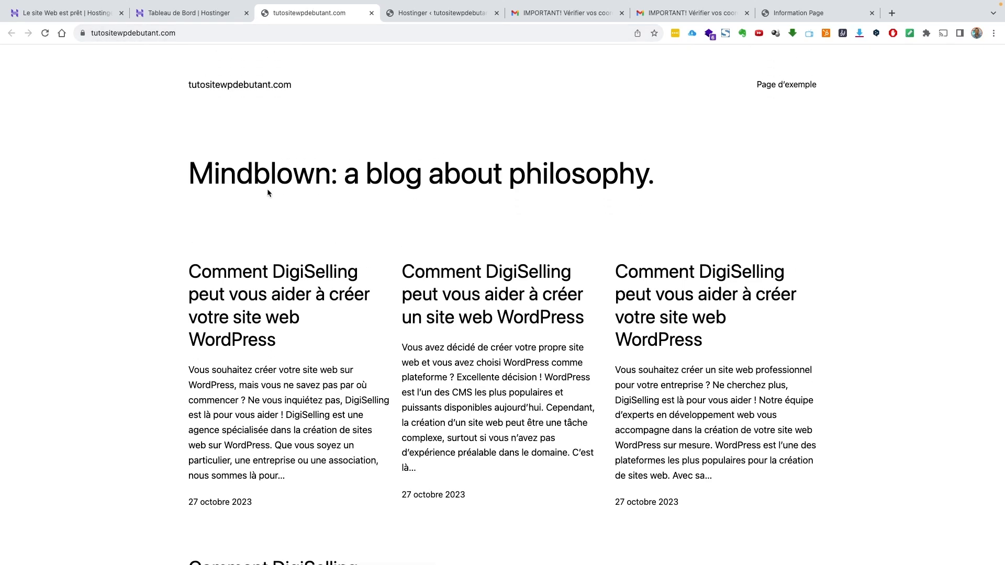
pyautogui.scroll(-12, 314, 207)
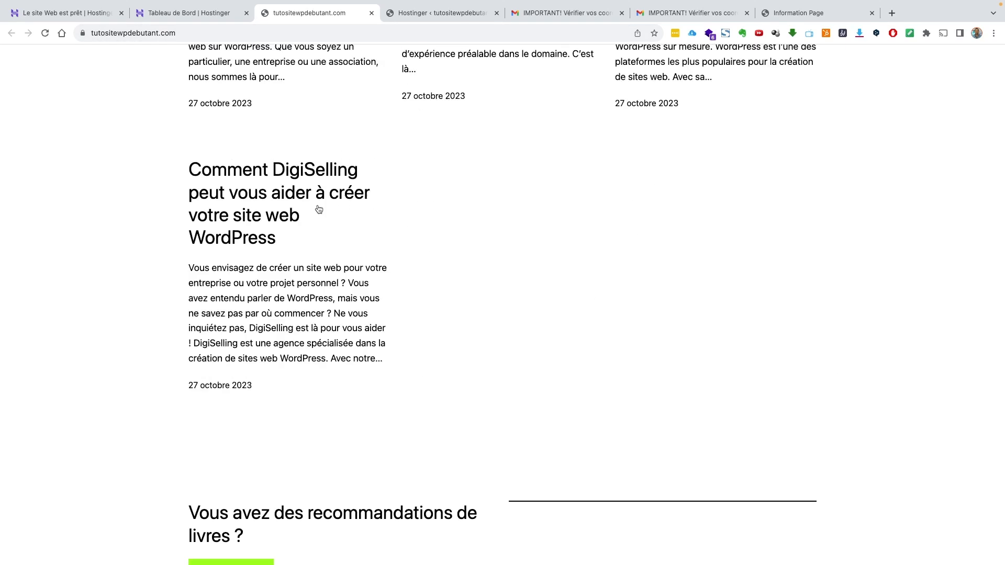
pyautogui.scroll(13, 330, 213)
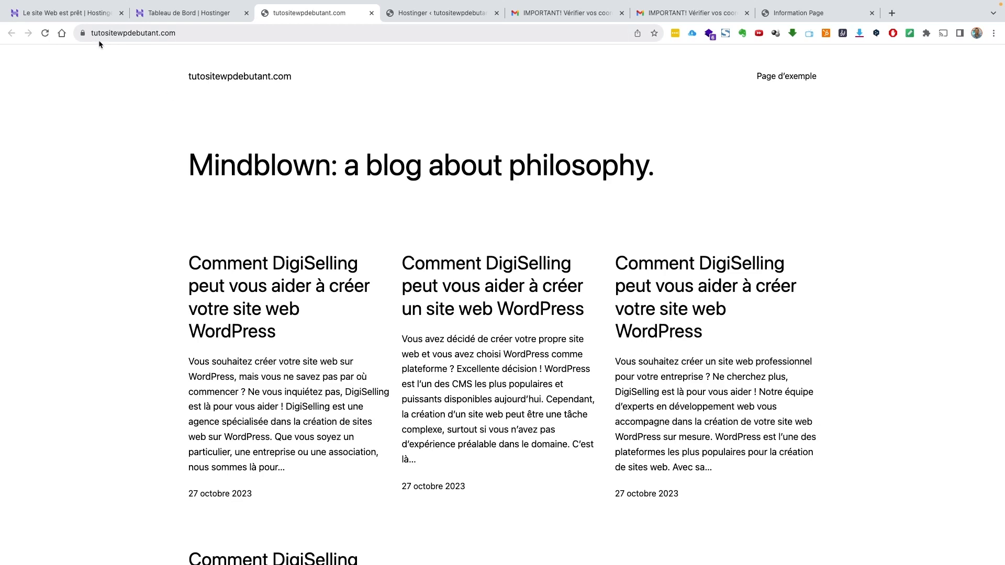
# - Append wp-admin to the tutositewpdebutant.com address to load the login page
pyautogui.click(195, 37)
pyautogui.click(207, 37)
pyautogui.write('w')
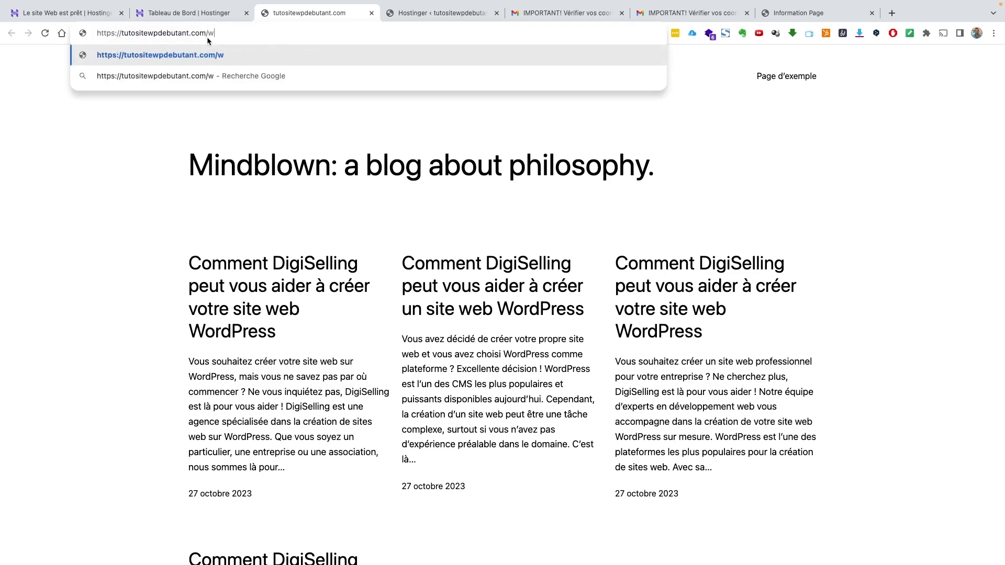
pyautogui.write('p-admin')
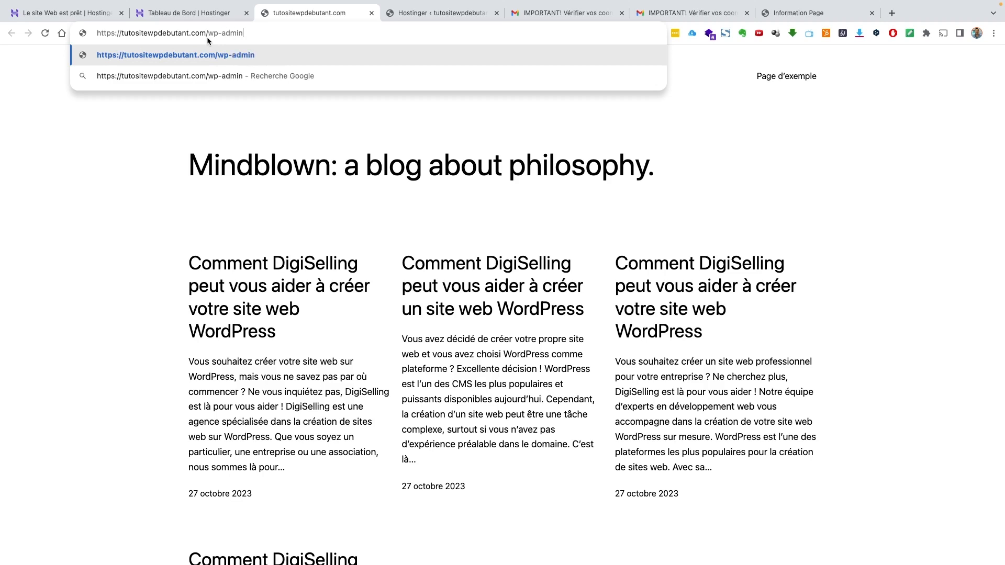
pyautogui.press('Return')
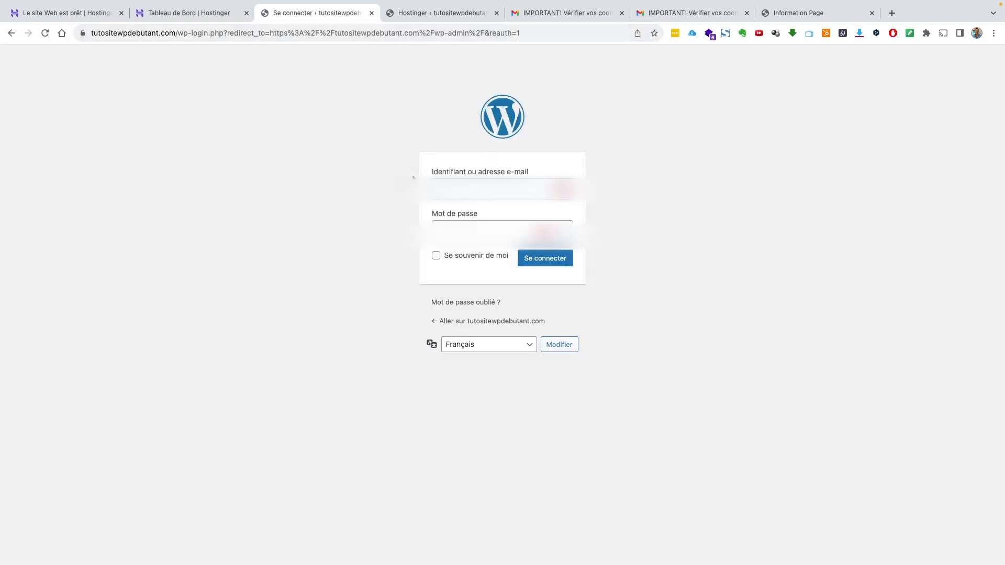
# - Enter the admin username and password and sign in
pyautogui.write('...')
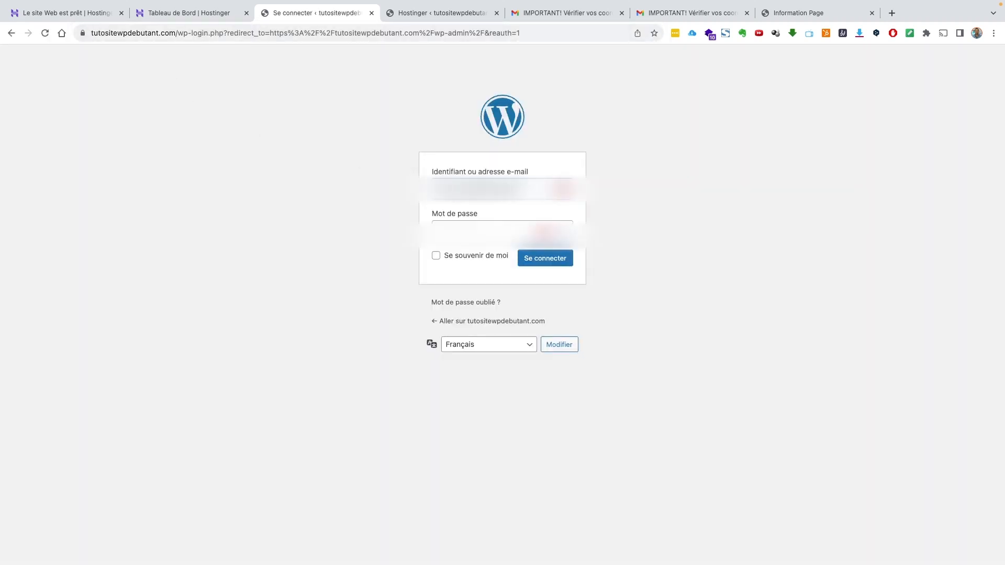
pyautogui.press('Tab')
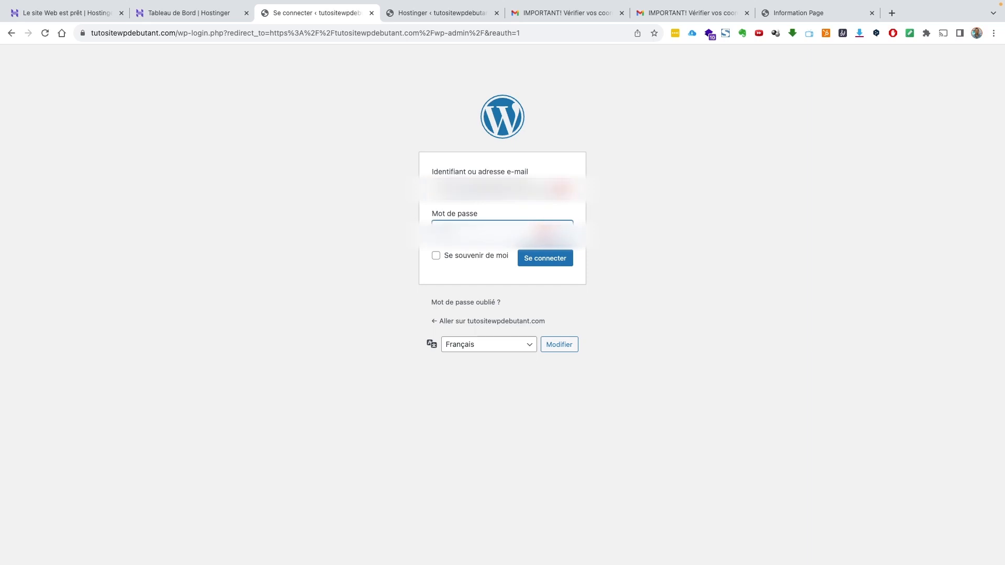
pyautogui.press('BackSpace')
pyautogui.click(551, 264)
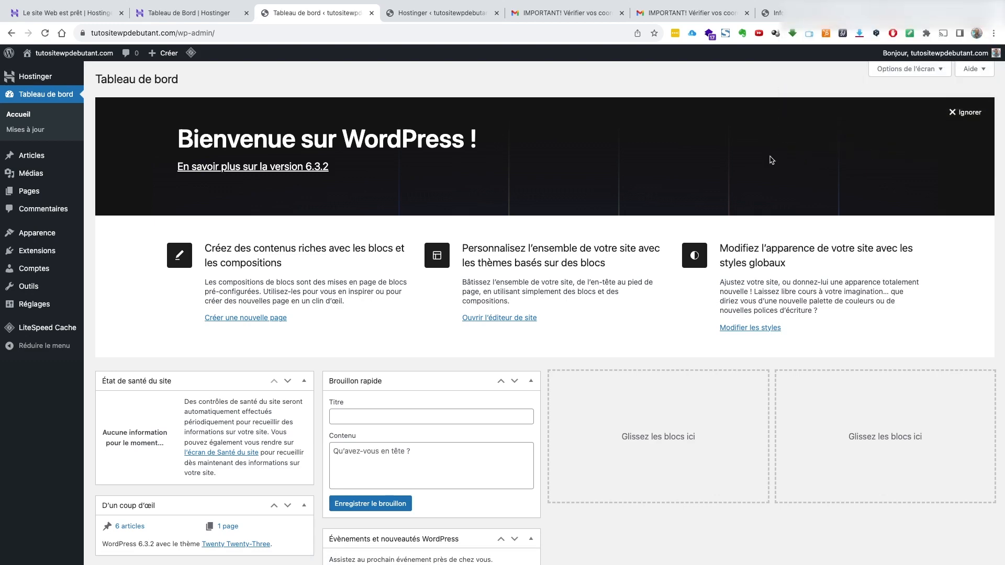
# - Scroll through the Tableau de bord dashboard showing 6 articles and 1 page
pyautogui.scroll(-2, 425, 221)
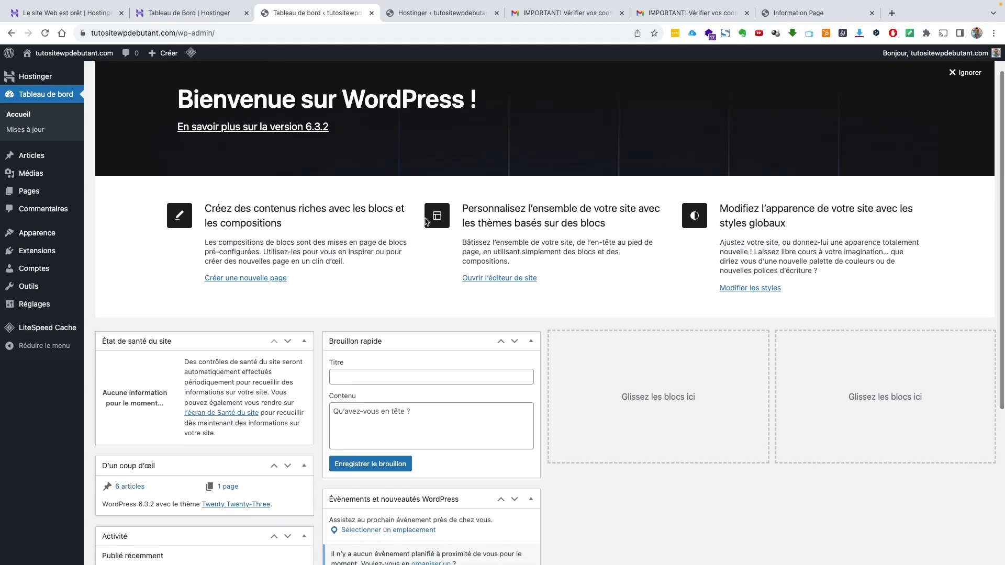
pyautogui.scroll(-5, 425, 221)
pyautogui.scroll(6, 426, 221)
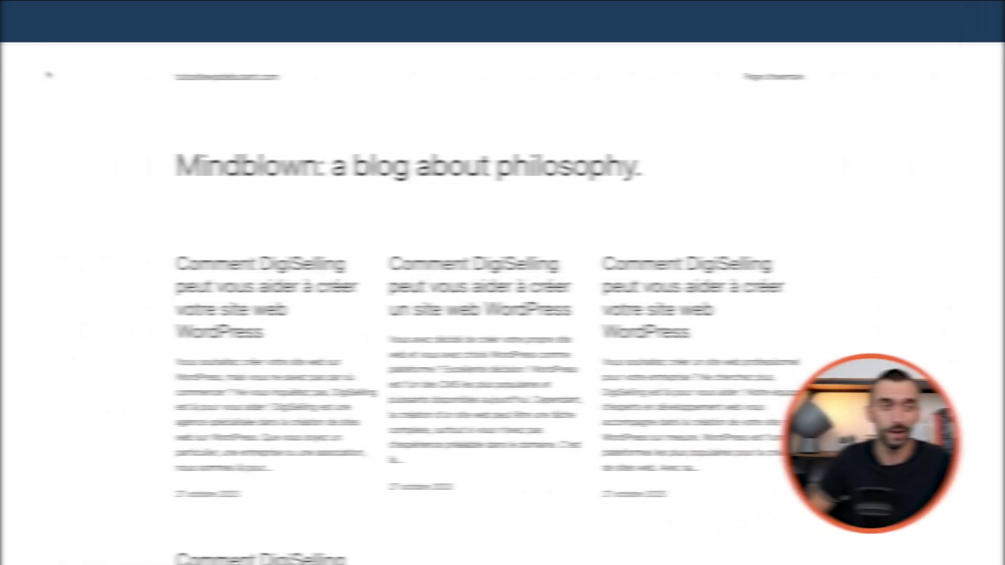
pyautogui.scroll(-3, 432, 250)
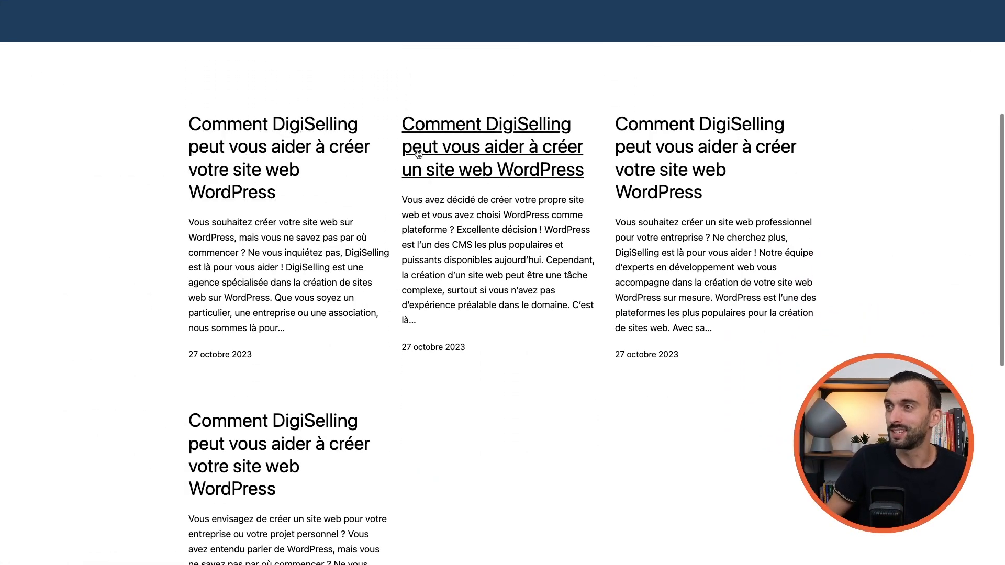
pyautogui.scroll(-8, 604, 214)
pyautogui.scroll(10, 605, 217)
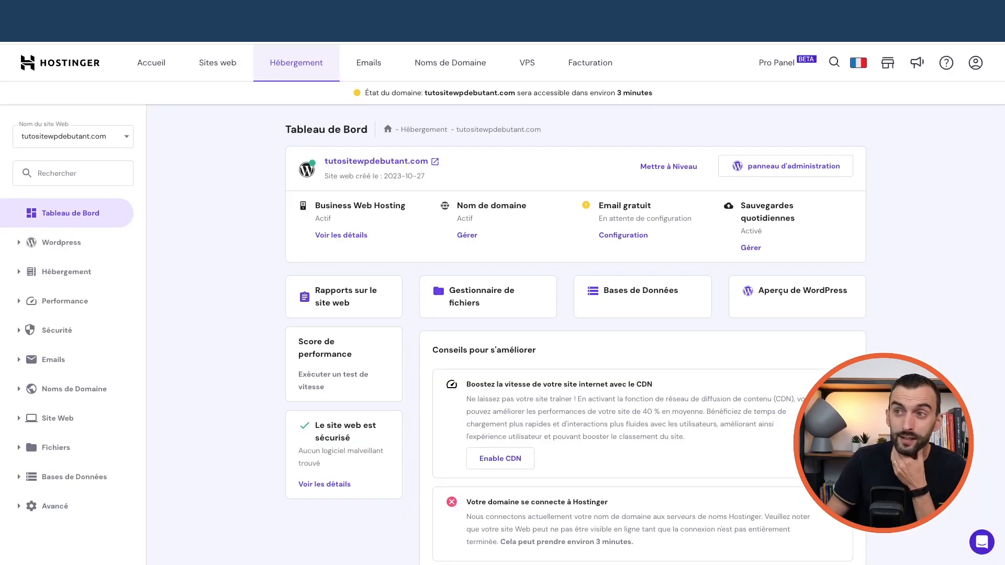
# - Open the WordPress overview for tutositewpdebutant.com via Sites web > Gérer
pyautogui.click(209, 69)
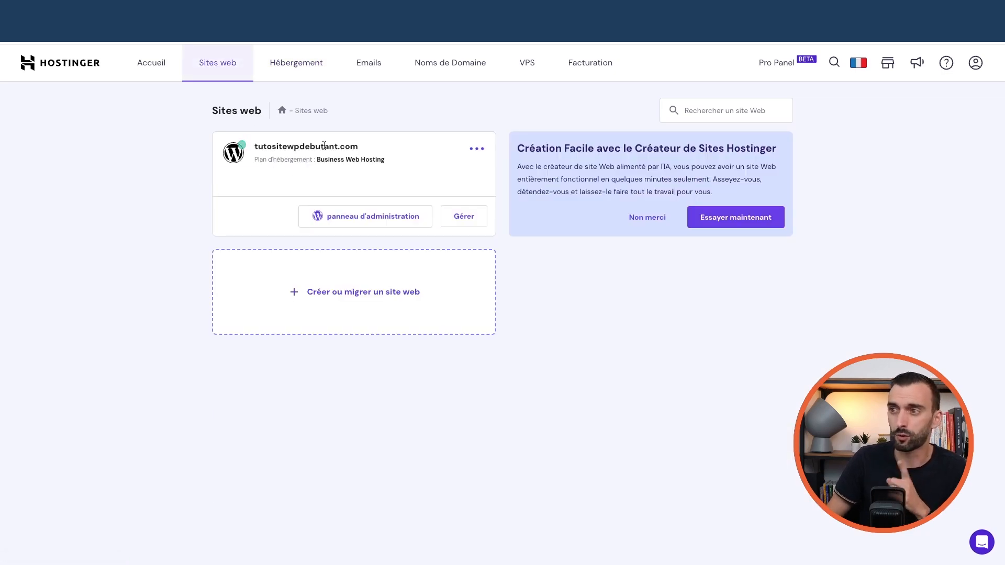
pyautogui.click(464, 217)
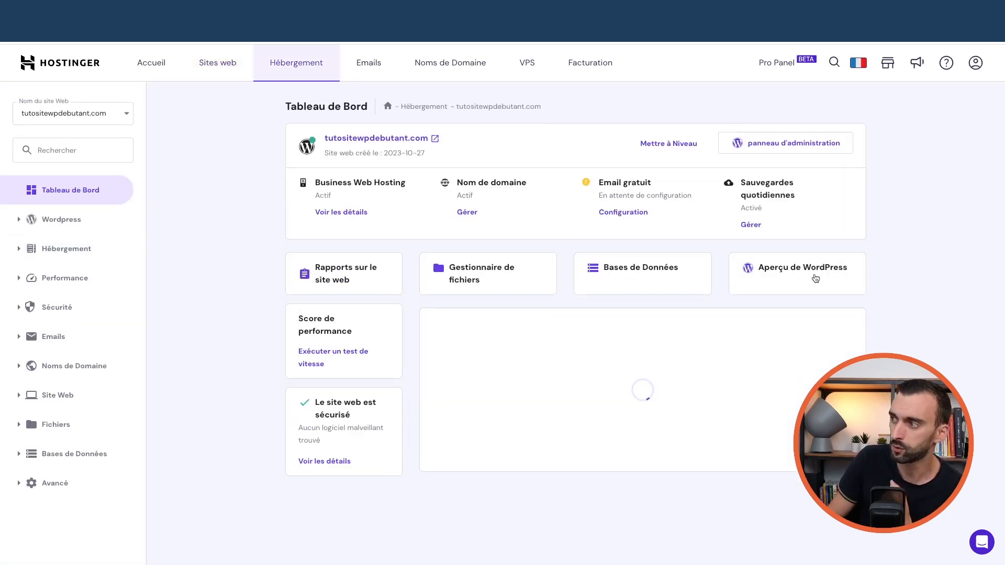
pyautogui.click(788, 274)
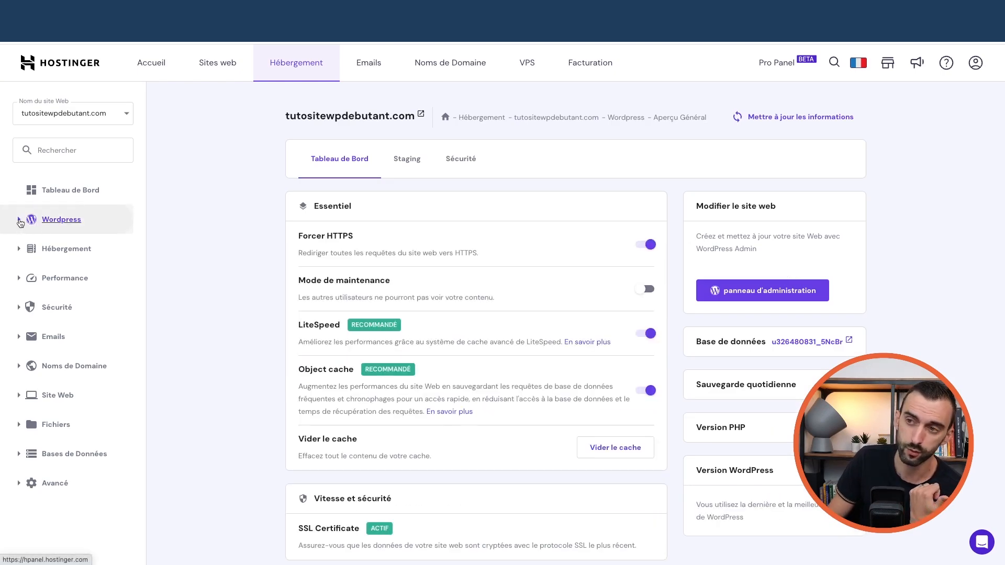
pyautogui.click(21, 222)
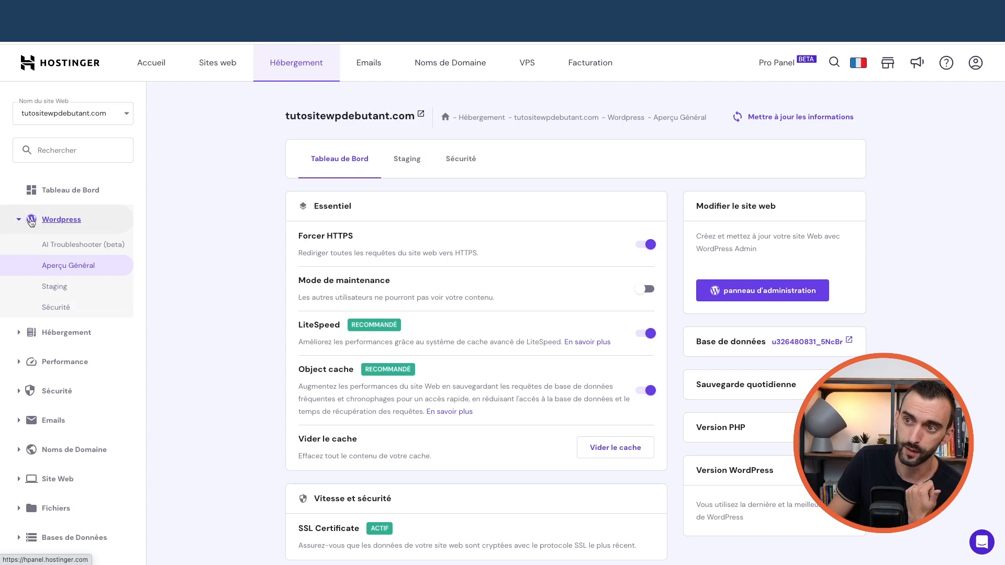
pyautogui.click(20, 223)
pyautogui.click(20, 223)
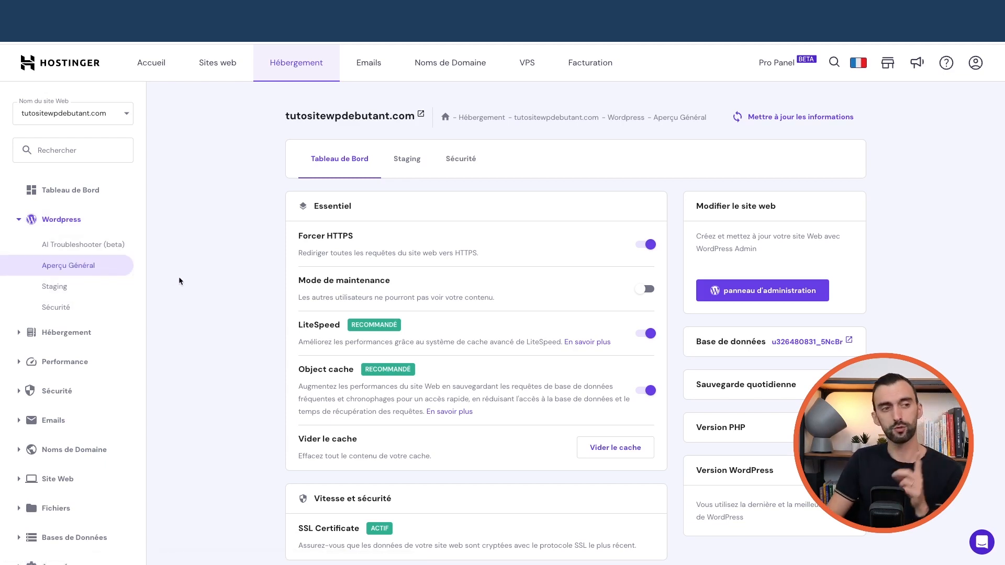
# - Turn off the LiteSpeed cache toggle in the Essentiel section
pyautogui.click(648, 335)
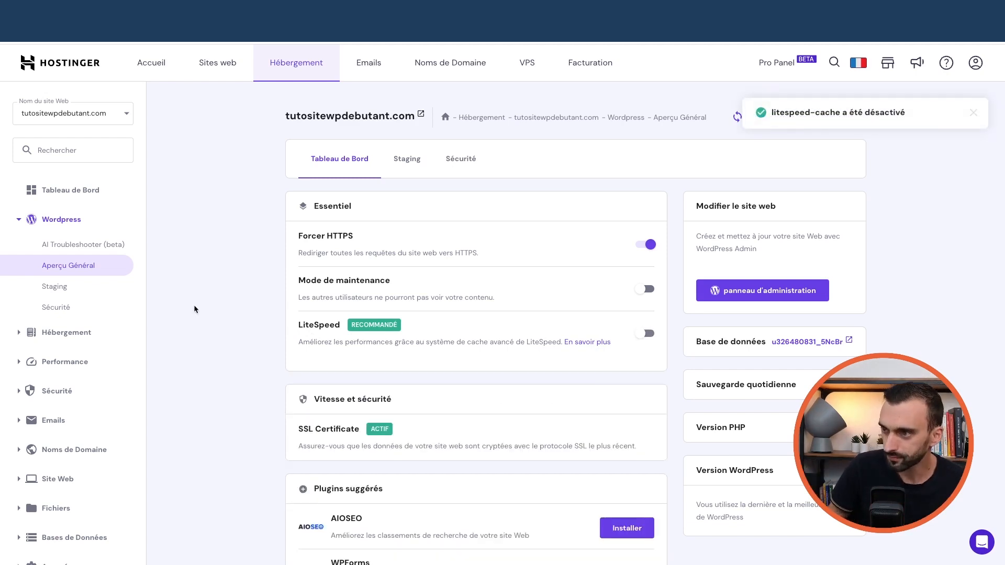
pyautogui.scroll(-2, 197, 309)
pyautogui.scroll(2, 196, 315)
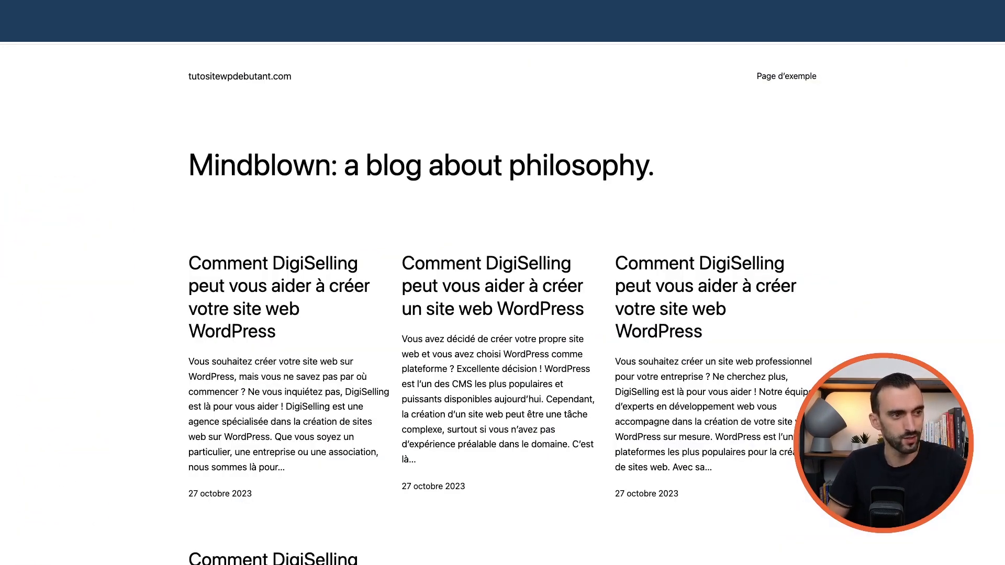
# - Load the site's /wp-admin dashboard and log out from the Bonjour menu
pyautogui.click(202, 33)
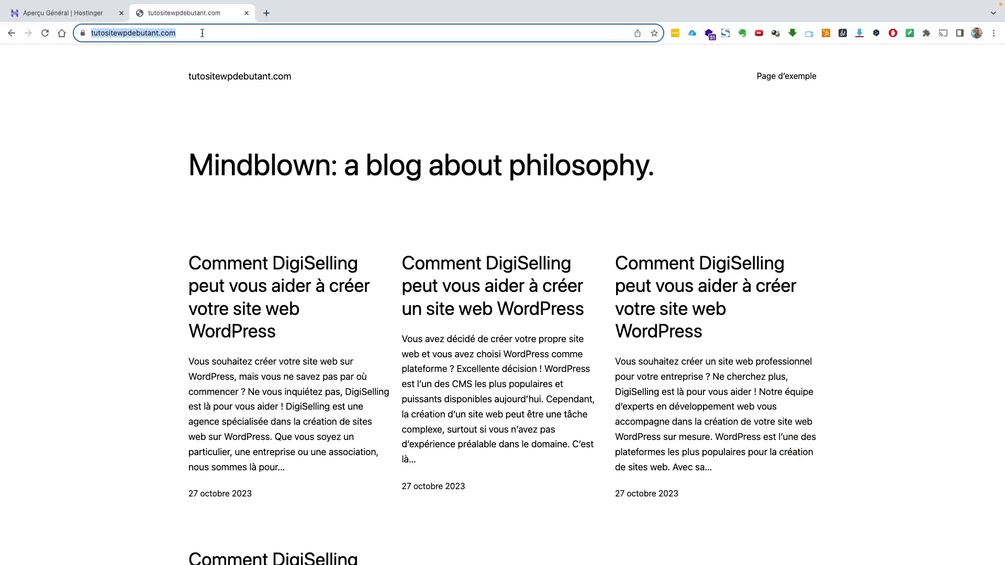
pyautogui.click(202, 33)
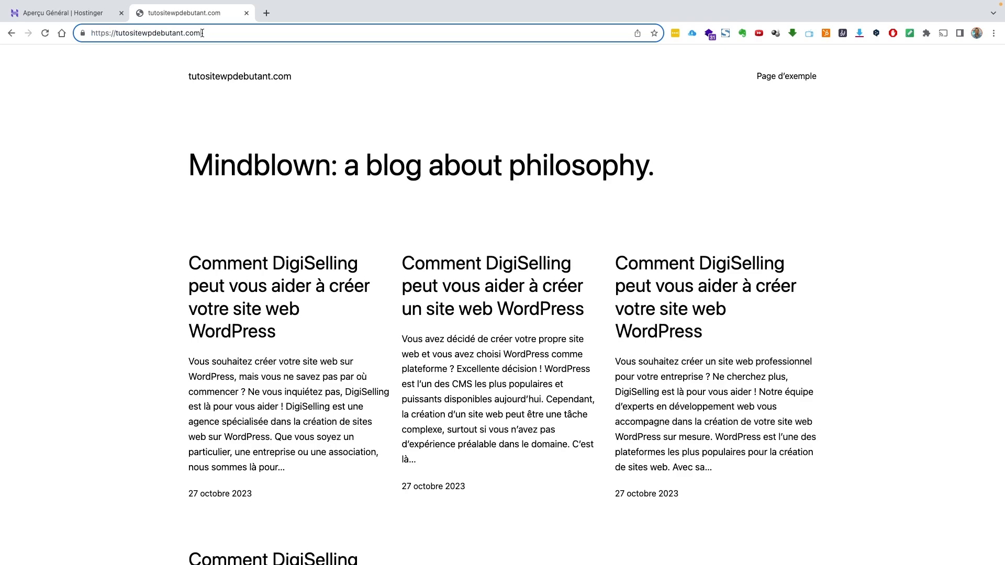
pyautogui.write('/wp')
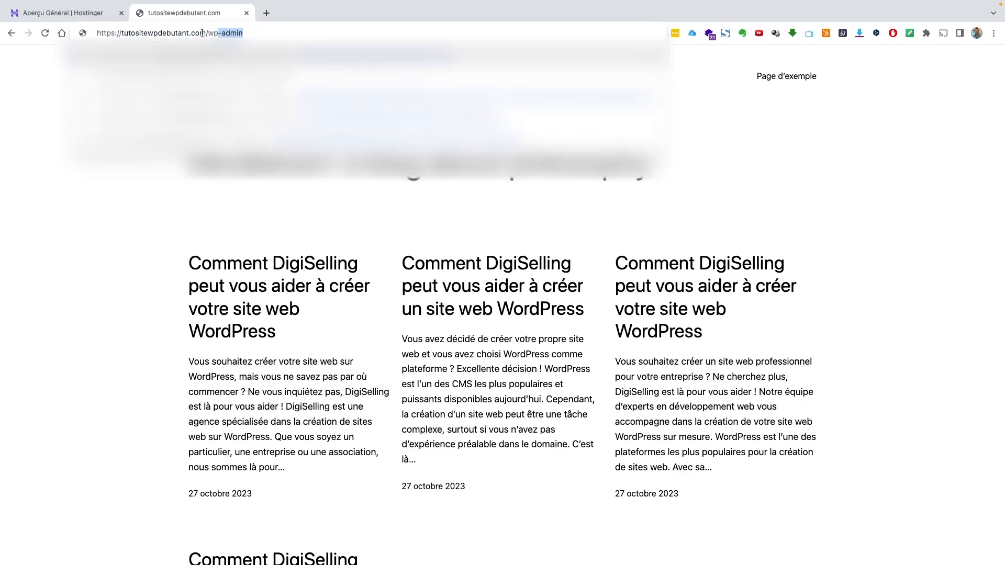
pyautogui.write('-admin')
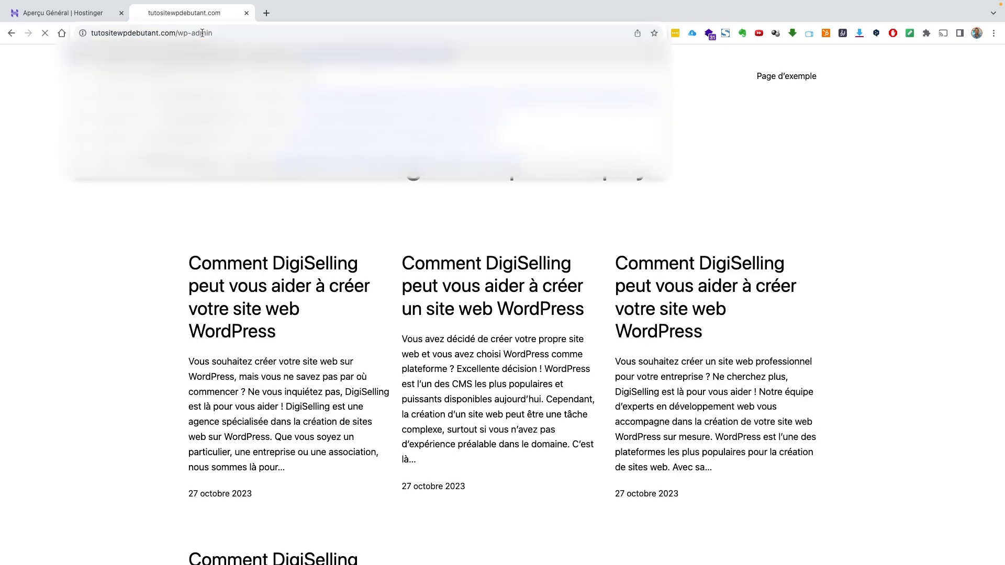
pyautogui.press('Return')
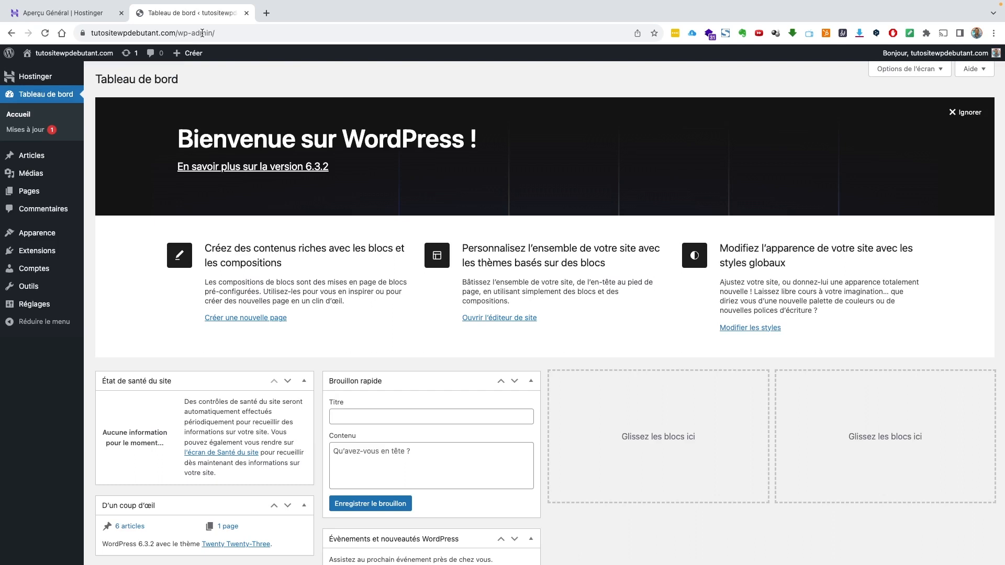
pyautogui.moveTo(937, 53)
pyautogui.click(937, 105)
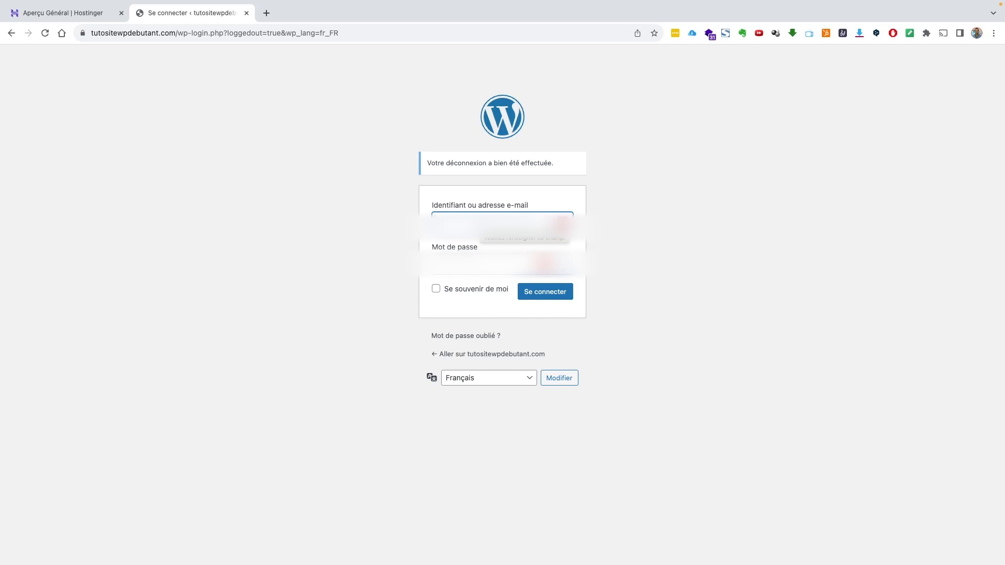
# - Sign back in with the admin username and password
pyautogui.write('[blurred, ~20 characters]')
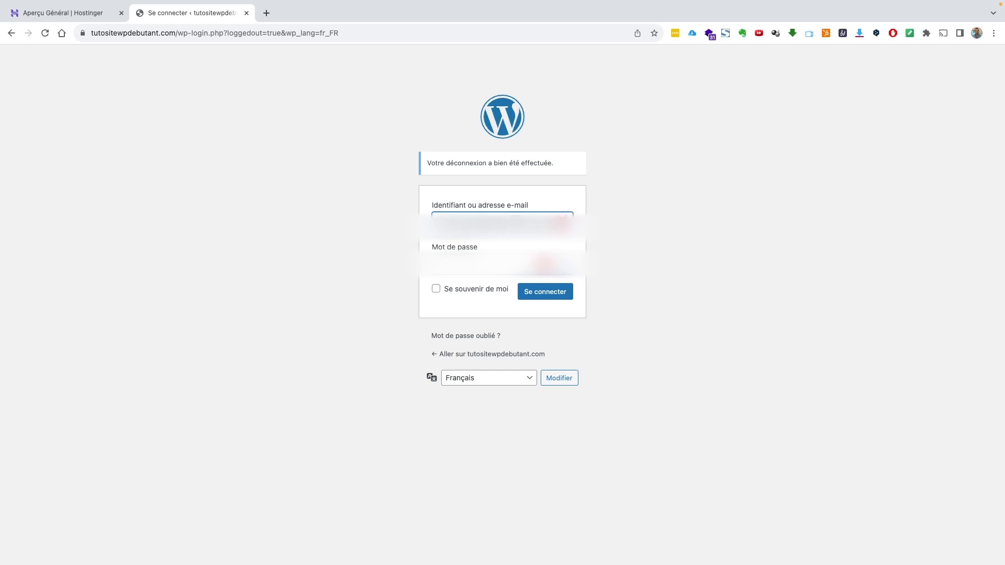
pyautogui.click(502, 265)
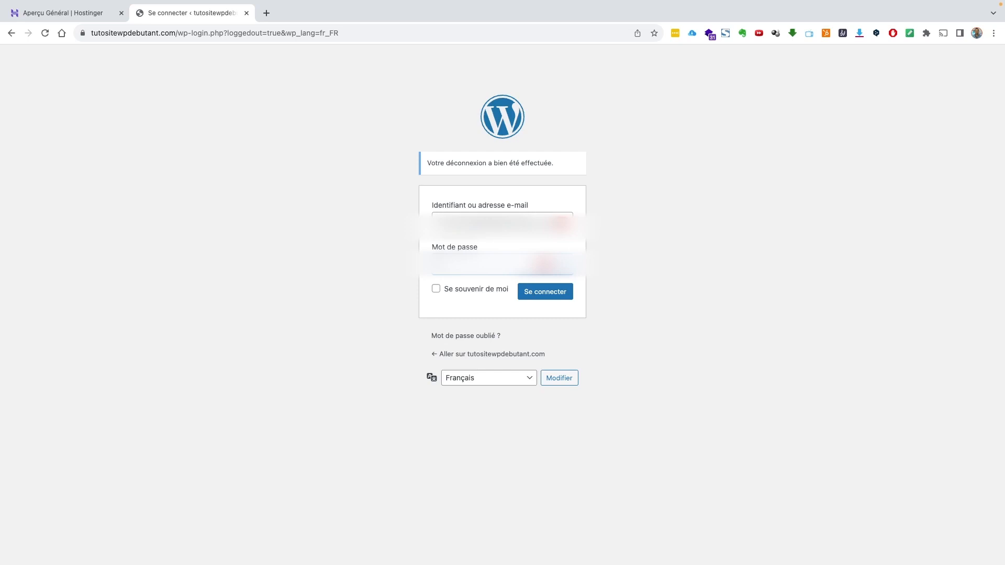
pyautogui.write('[blurred, ~12 characters]')
pyautogui.click(554, 295)
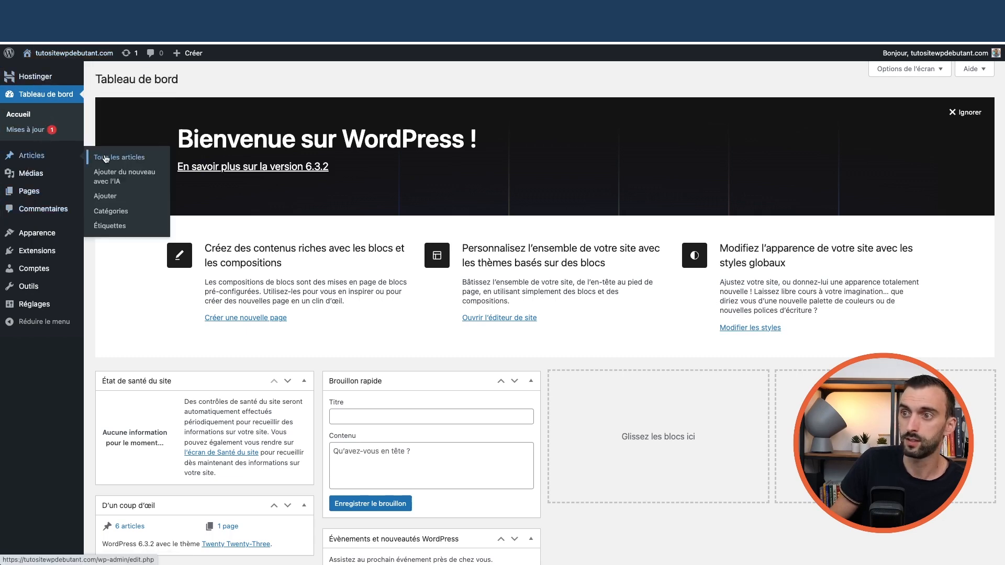
# - Browse Tous les articles and Toutes les pages, then go to Apparence > Thèmes
pyautogui.click(105, 158)
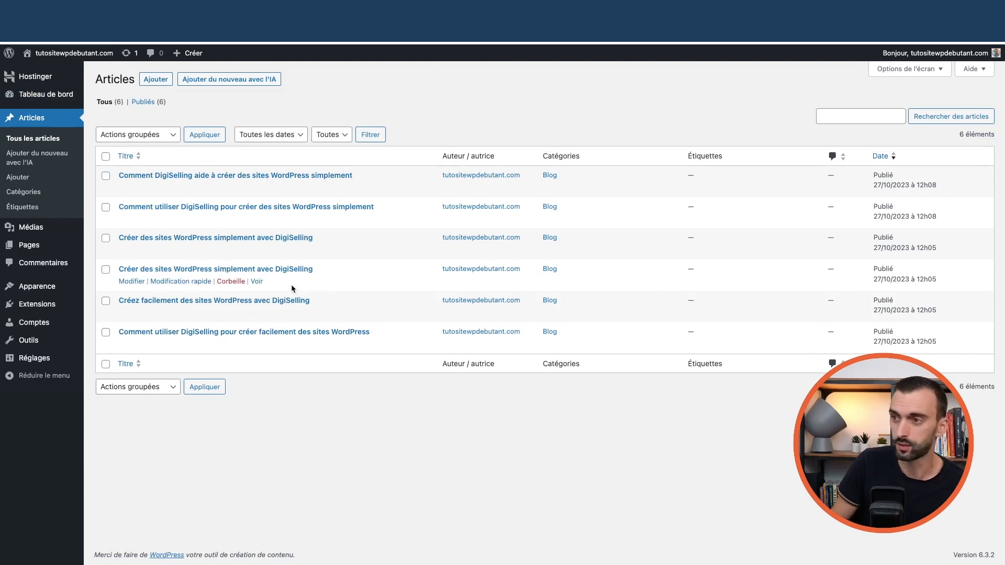
pyautogui.moveTo(33, 247)
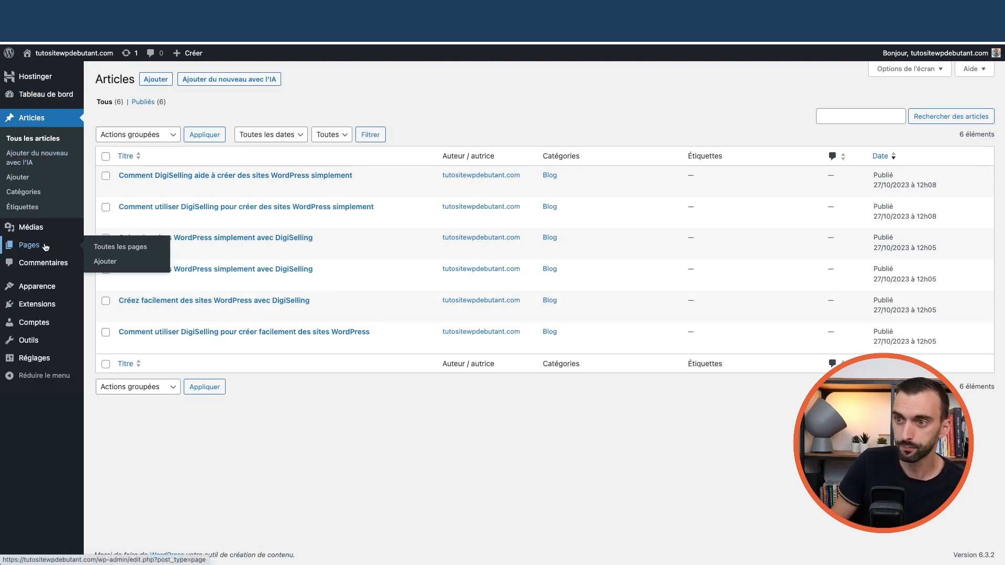
pyautogui.click(107, 247)
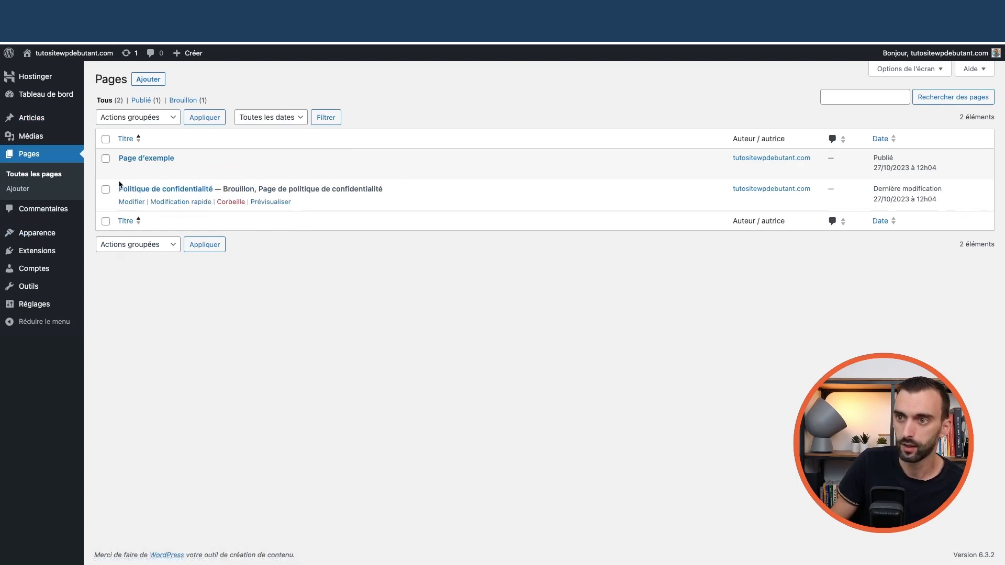
pyautogui.moveTo(62, 237)
pyautogui.click(110, 237)
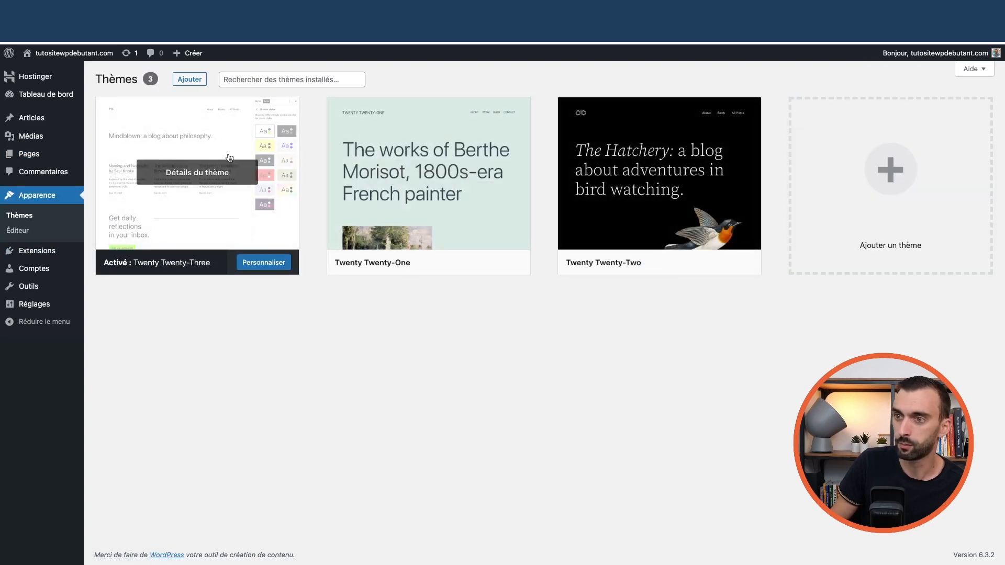
# - Delete the Twenty Twenty-One and Twenty Twenty-Two themes, confirming each deletion with OK
pyautogui.click(433, 140)
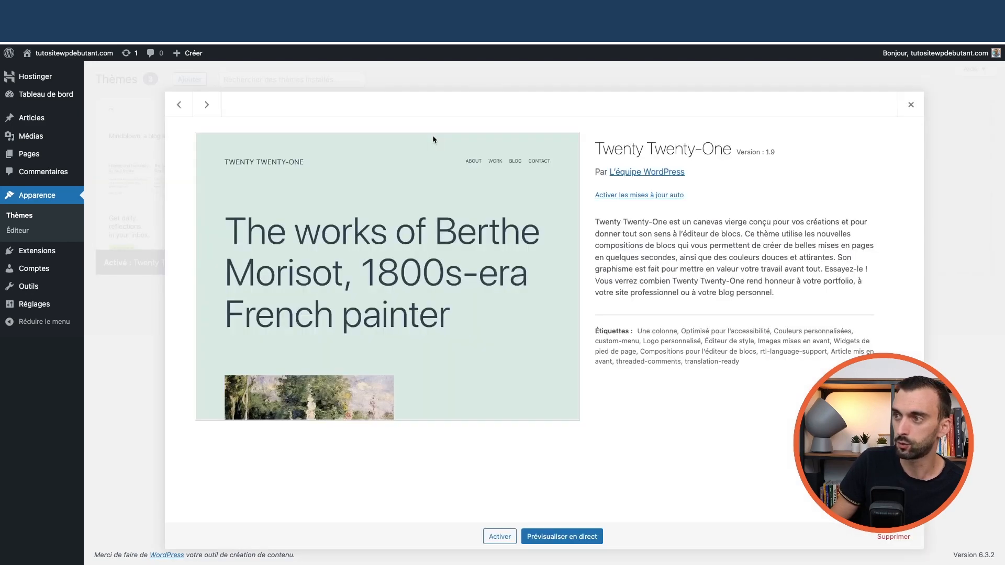
pyautogui.click(898, 539)
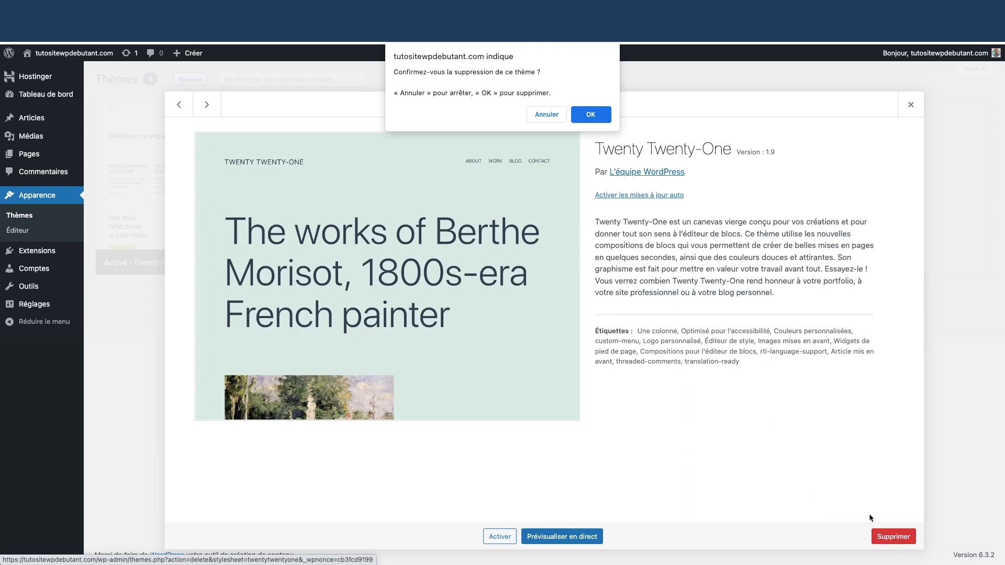
pyautogui.click(592, 117)
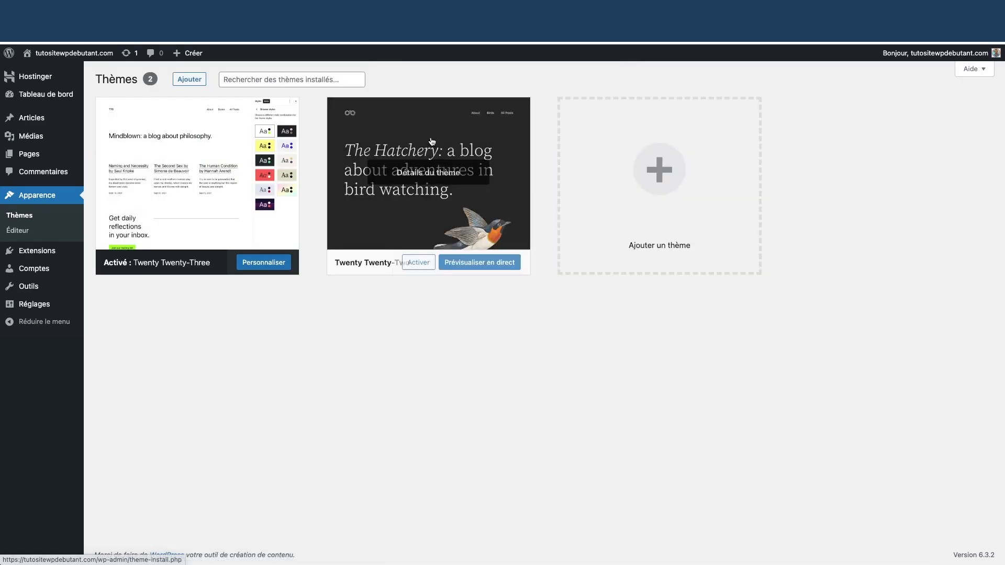
pyautogui.click(481, 162)
pyautogui.click(890, 537)
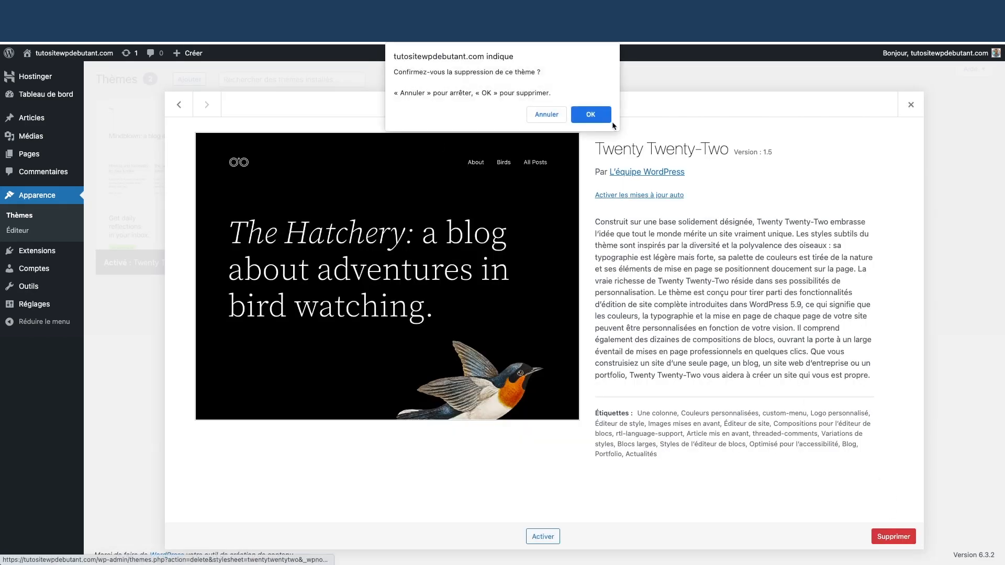
pyautogui.click(591, 115)
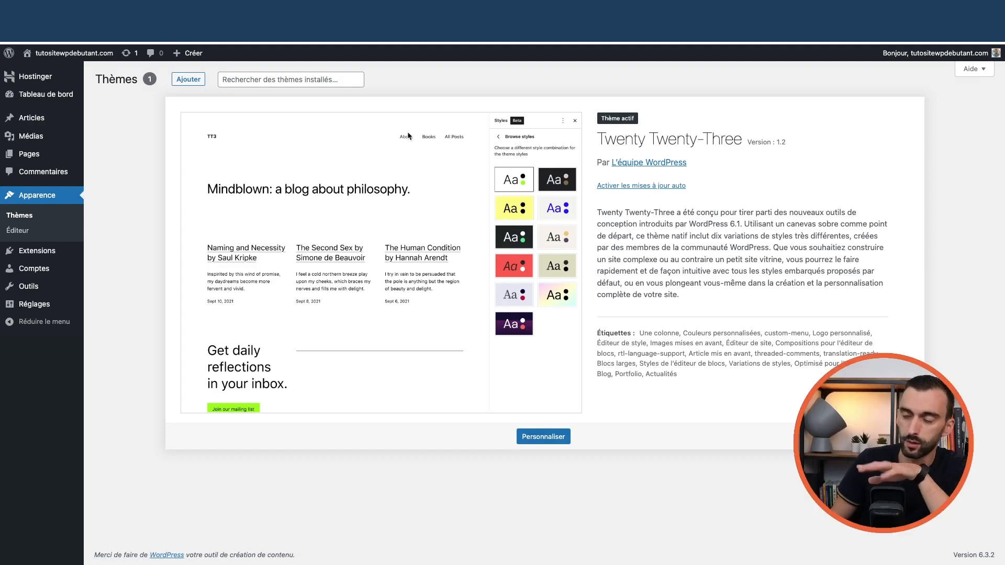
# - In Extensions installées, deactivate Hostinger and Assistant IA d'Hostinger
pyautogui.moveTo(52, 251)
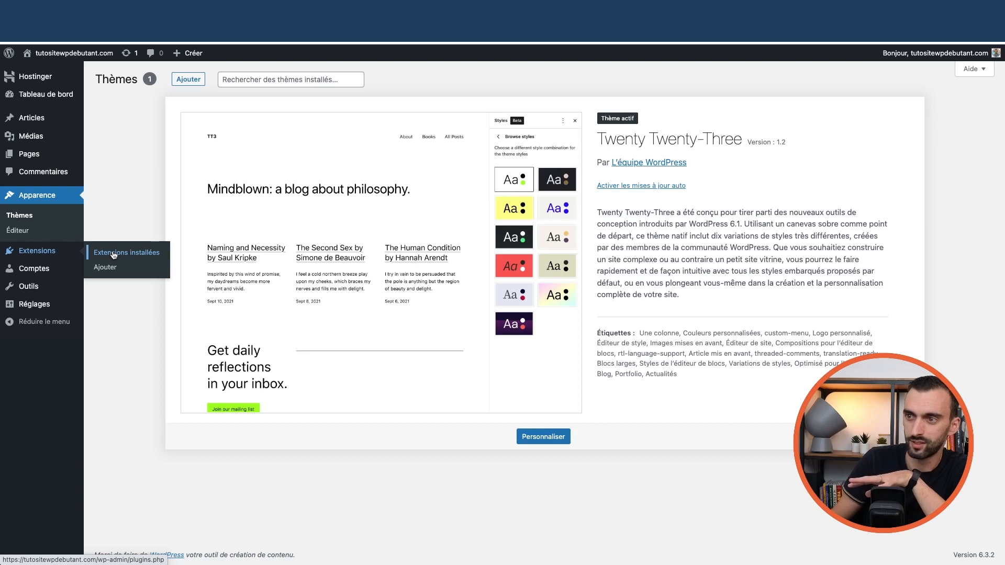
pyautogui.click(114, 255)
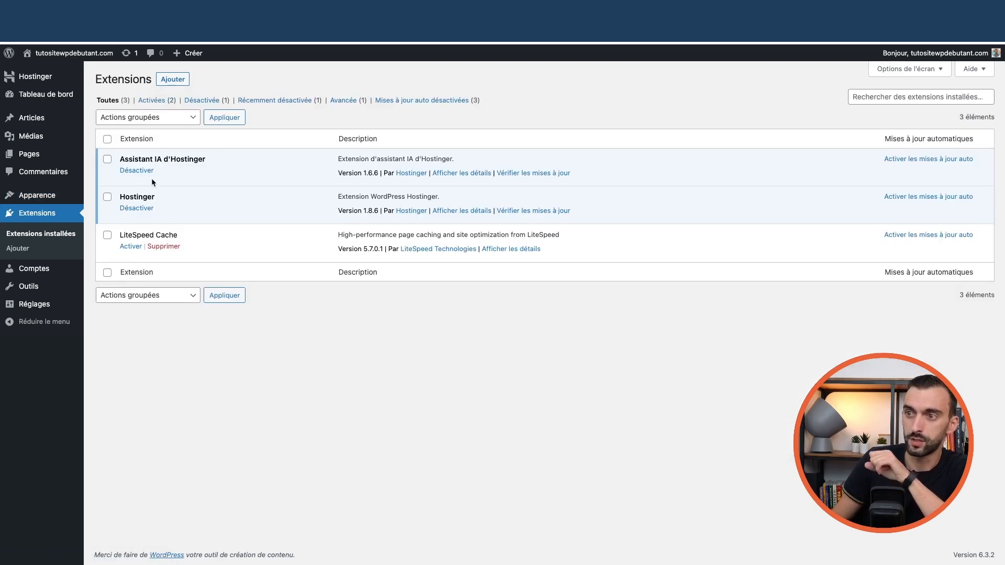
pyautogui.click(142, 210)
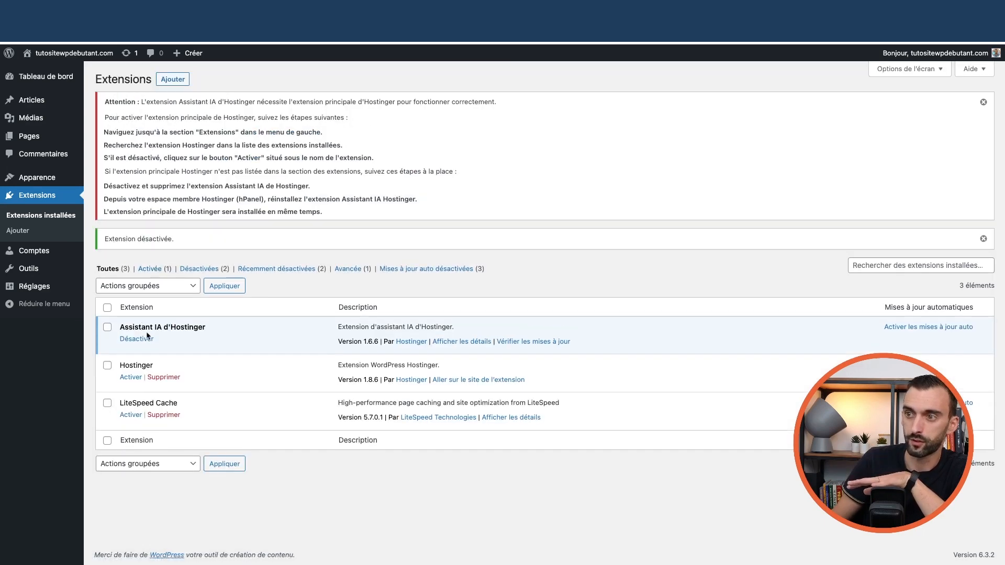
pyautogui.click(142, 339)
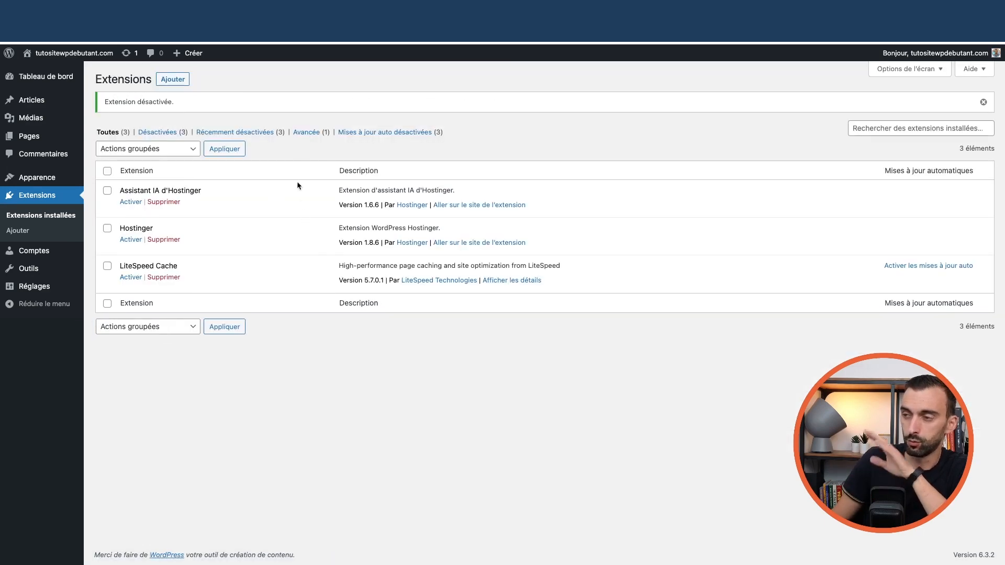
pyautogui.moveTo(45, 292)
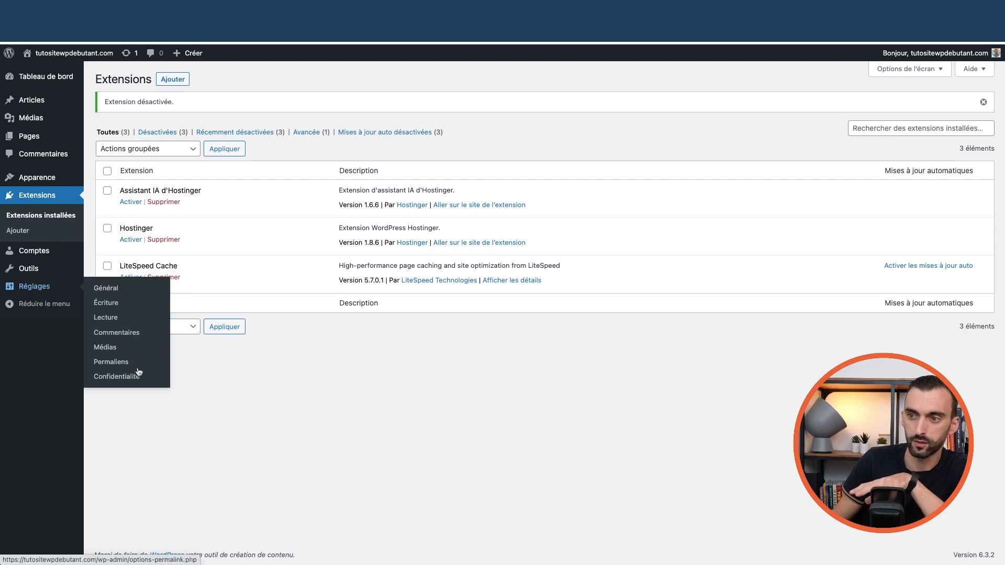
# - Set permalinks to Titre de la publication (/%postname%/) and save the changes
pyautogui.click(109, 364)
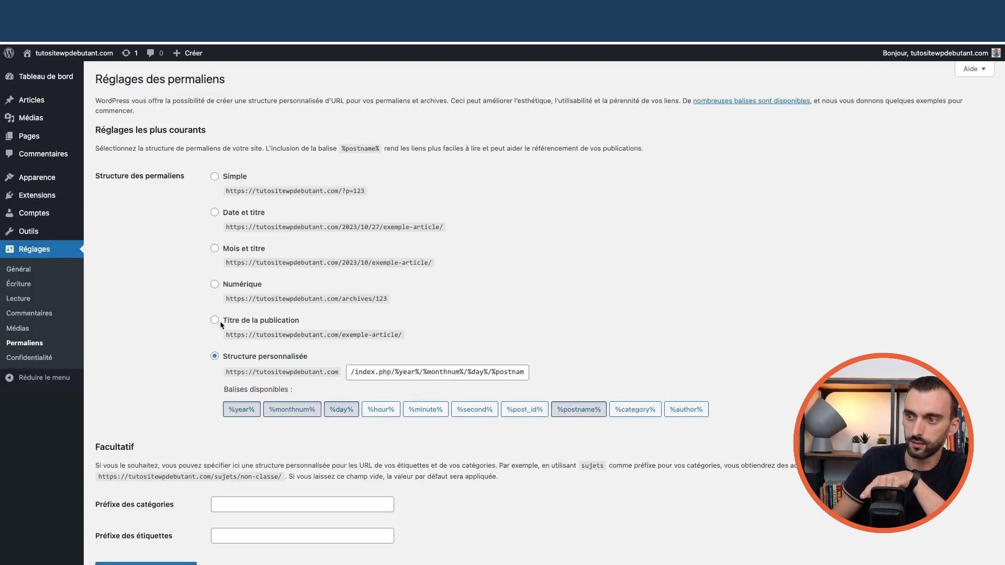
pyautogui.click(215, 321)
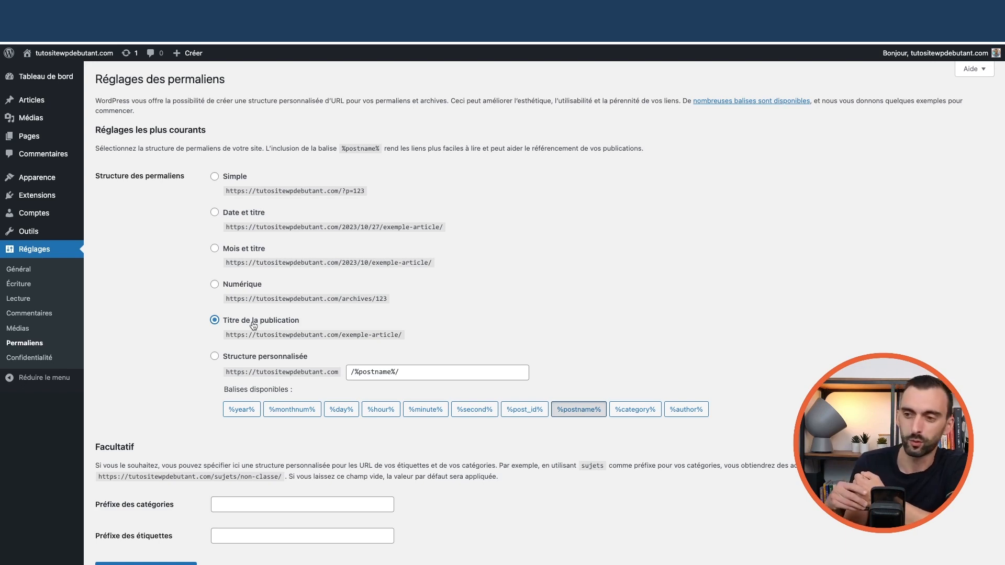
pyautogui.scroll(-2, 215, 316)
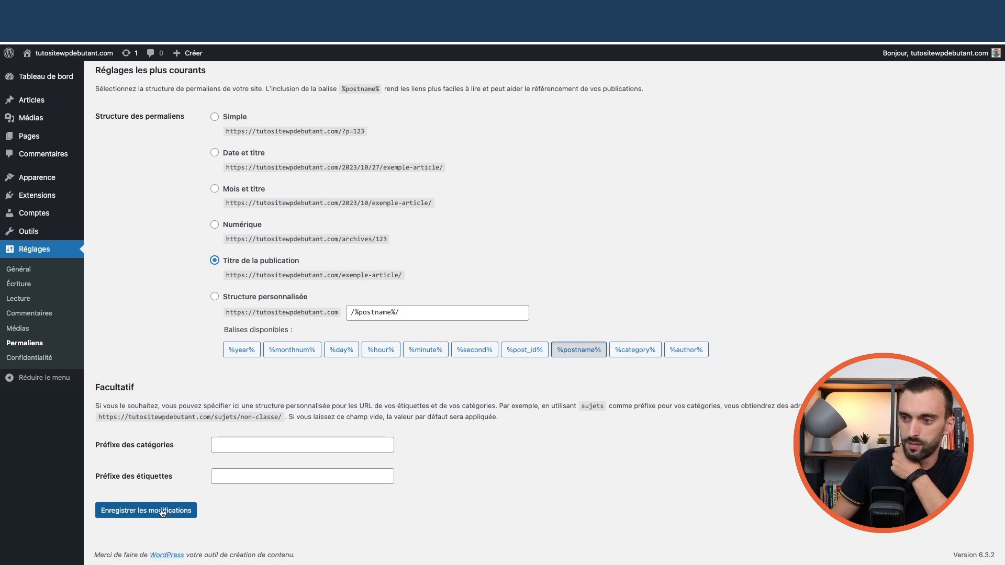
pyautogui.click(161, 515)
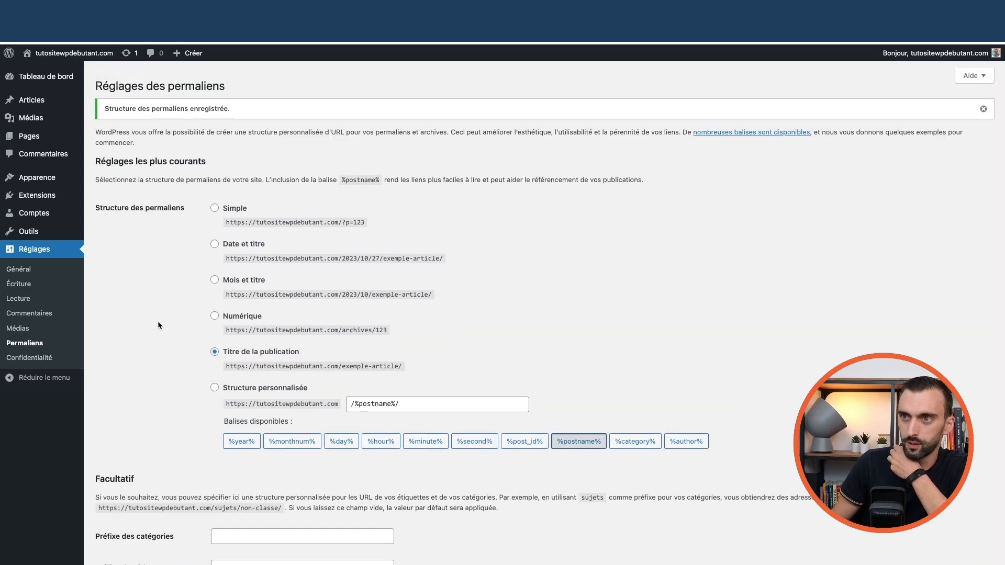
# - Return to the Tableau de bord home page
pyautogui.moveTo(34, 79)
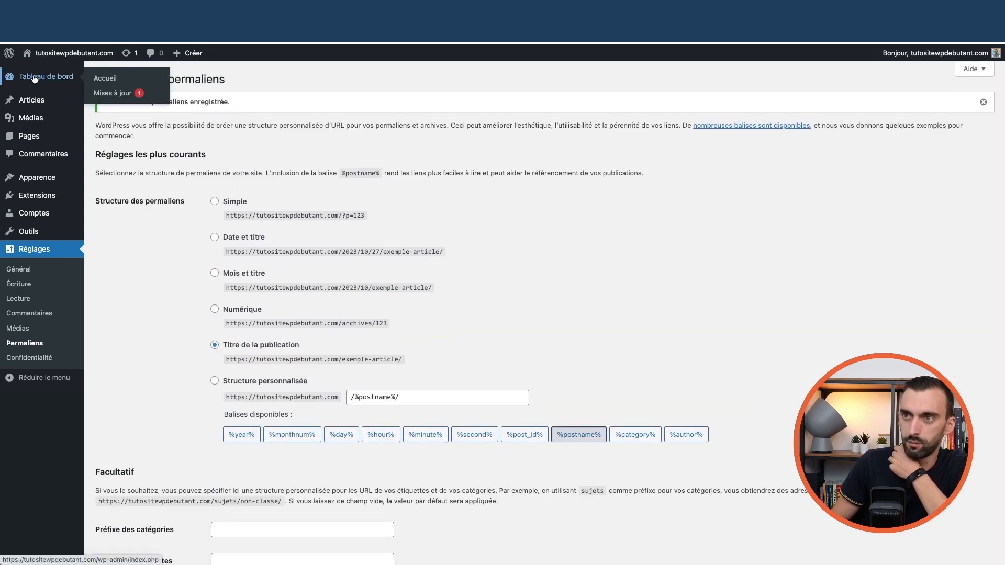
pyautogui.click(108, 79)
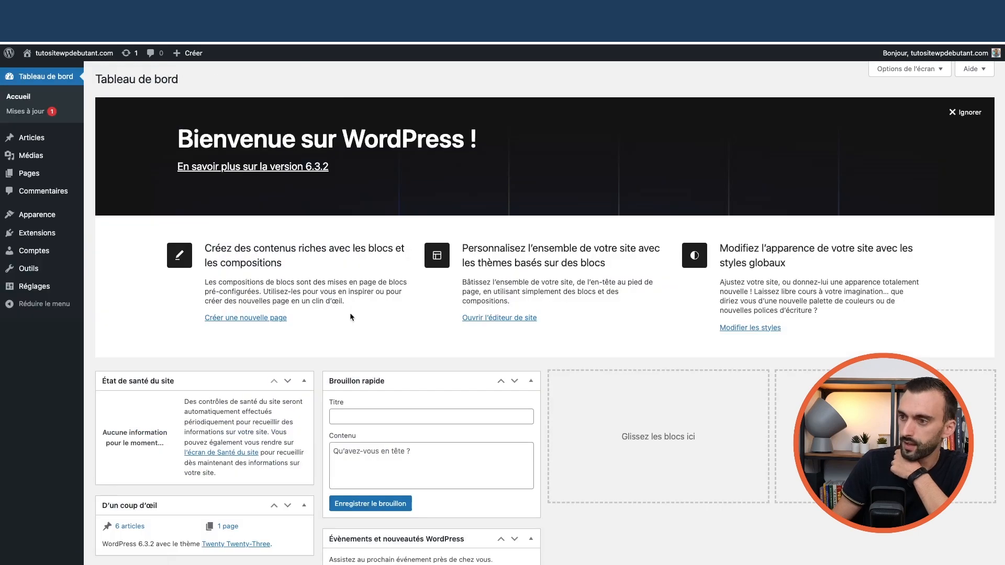
pyautogui.scroll(-5, 340, 313)
pyautogui.scroll(5, 603, 368)
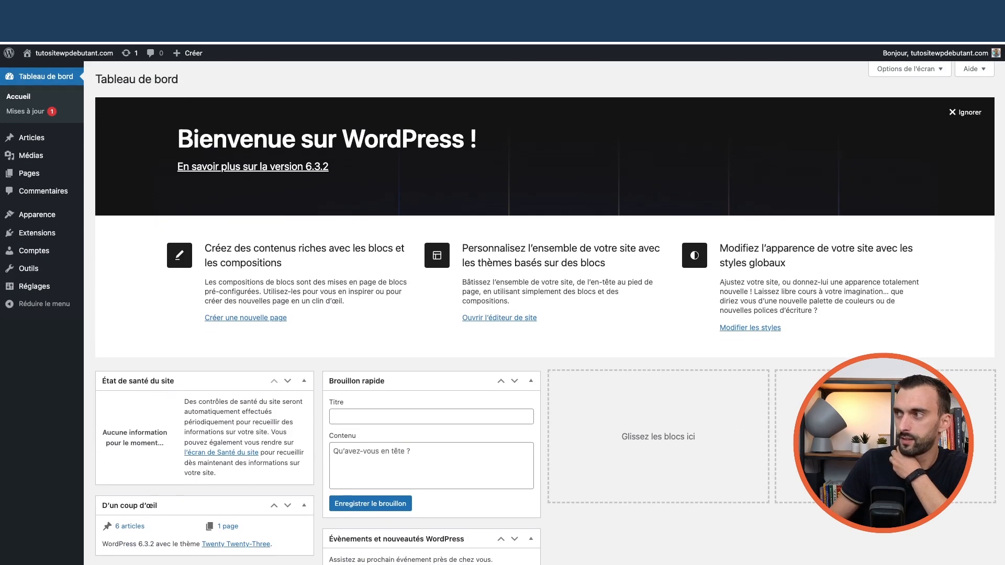
# - In Screen Options, hide État de santé, D'un coup d'œil, Activité, Brouillon rapide, Évènements and Bienvenue
pyautogui.click(913, 70)
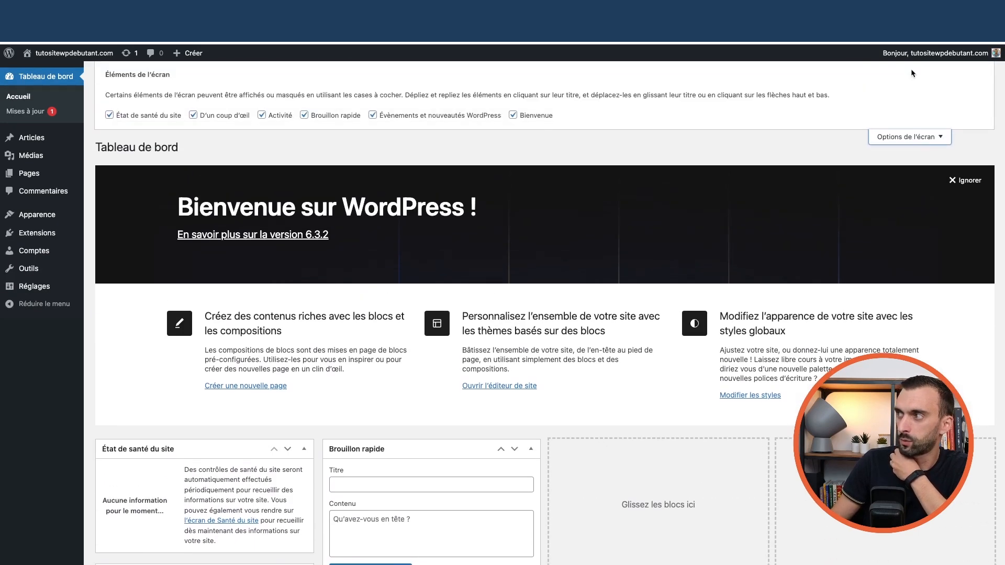
pyautogui.click(162, 121)
pyautogui.click(217, 117)
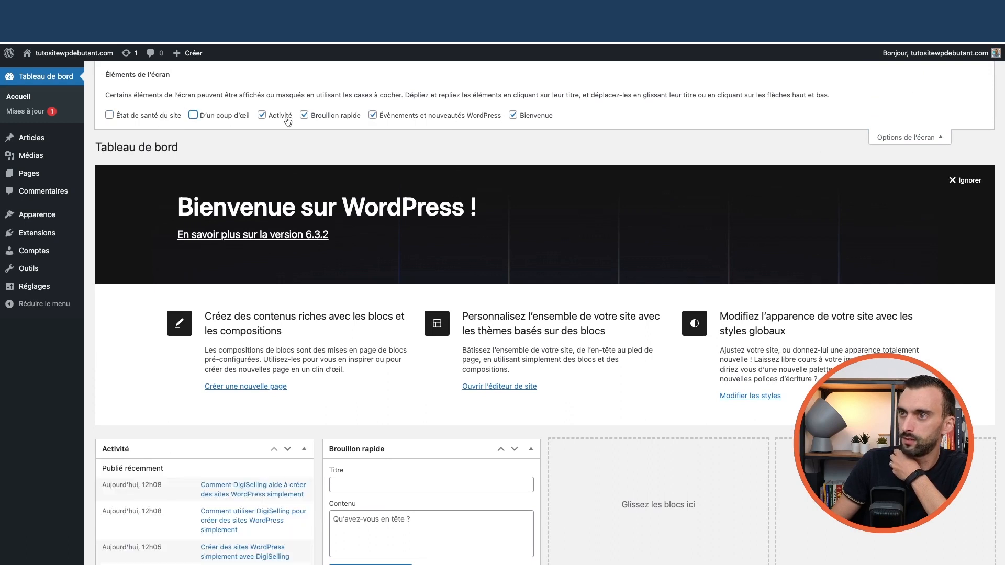
pyautogui.click(288, 121)
pyautogui.click(339, 119)
pyautogui.click(396, 114)
pyautogui.click(535, 117)
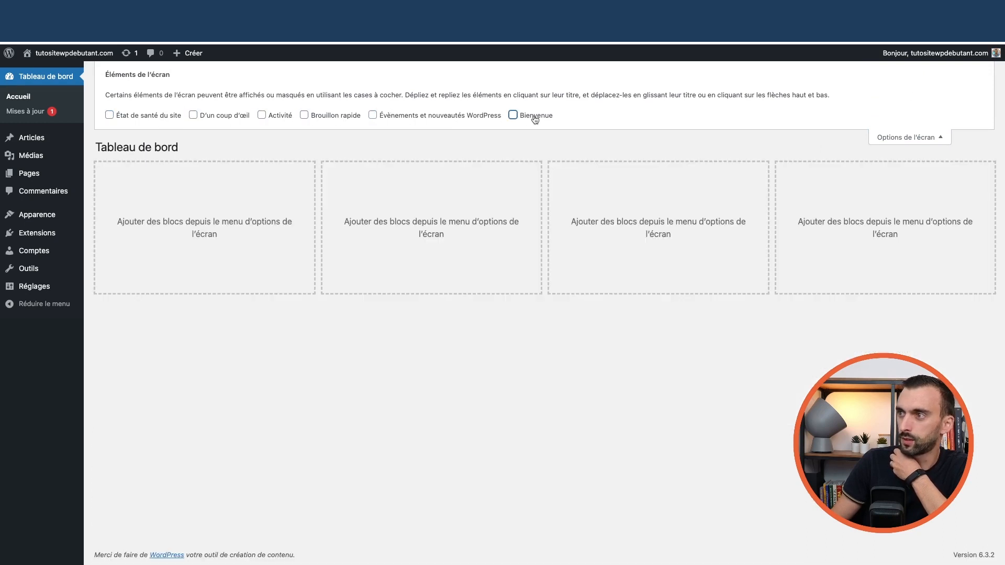
pyautogui.click(897, 137)
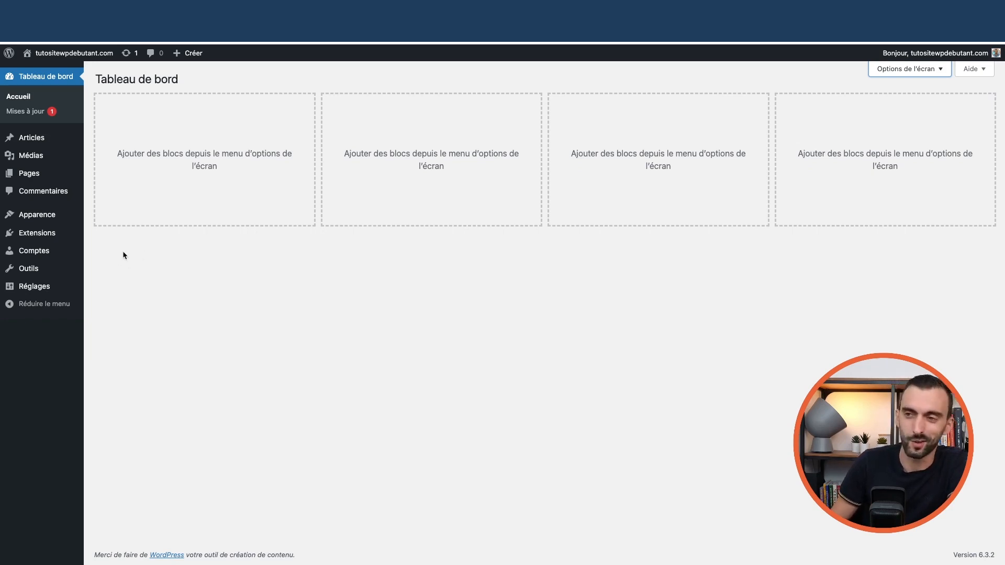
# - Search the theme catalogue for 'astra' and open Astra's live preview
pyautogui.moveTo(46, 222)
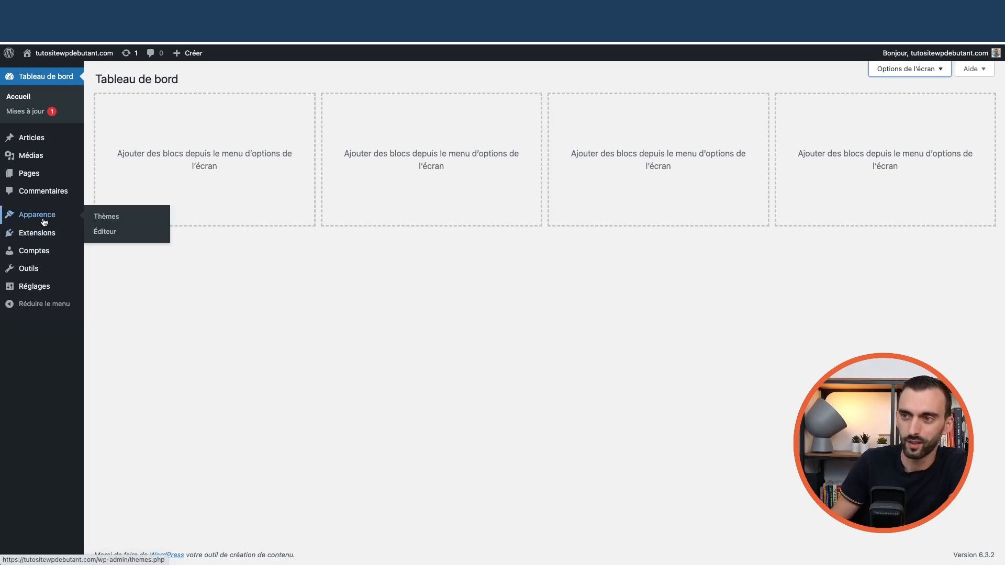
pyautogui.click(103, 218)
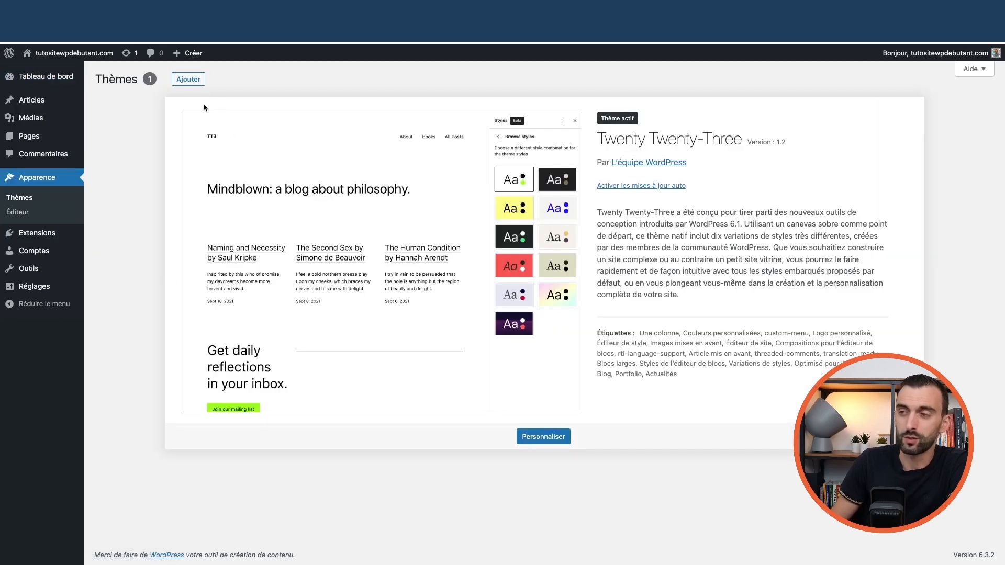
pyautogui.click(191, 84)
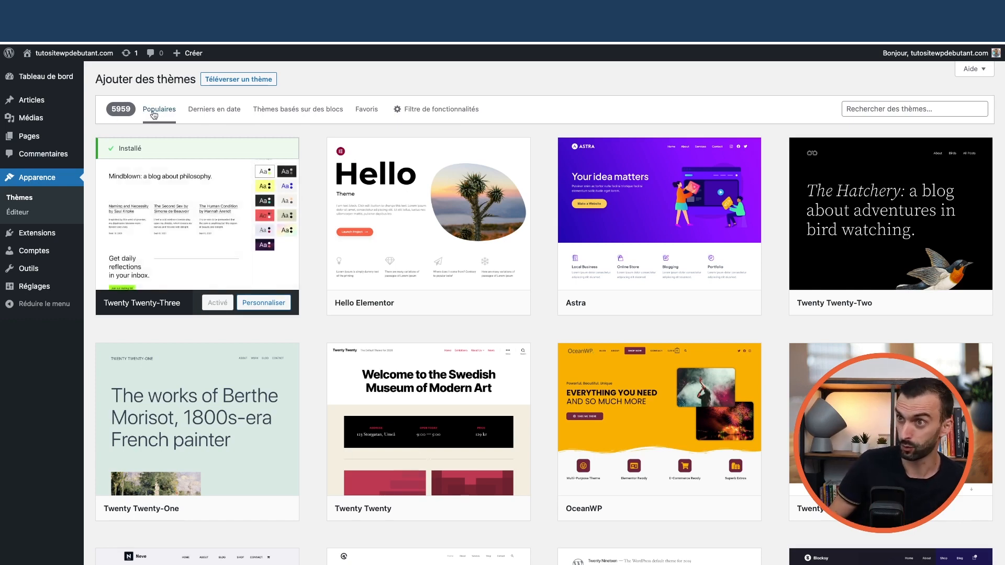
pyautogui.moveTo(627, 234)
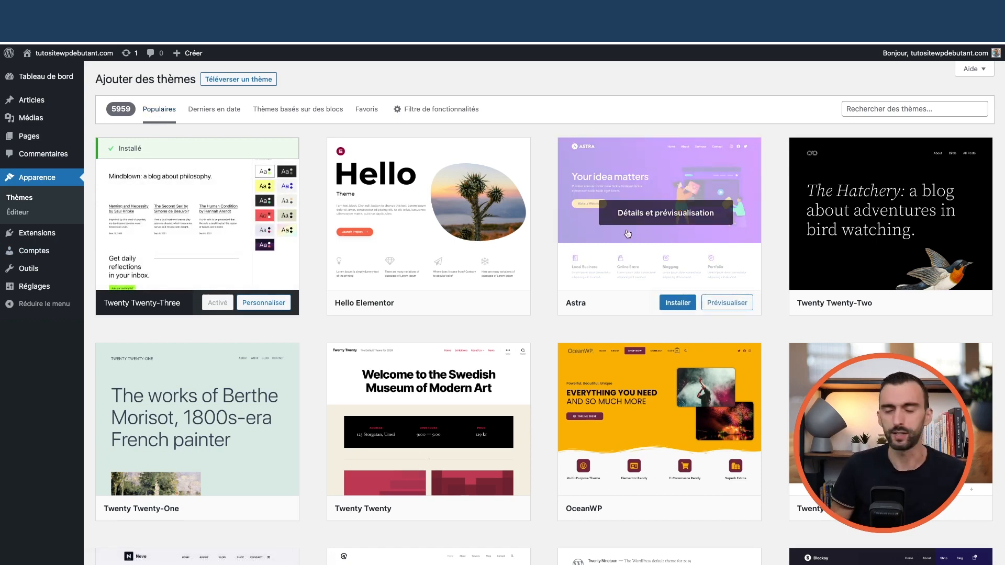
pyautogui.click(882, 103)
pyautogui.write('astra')
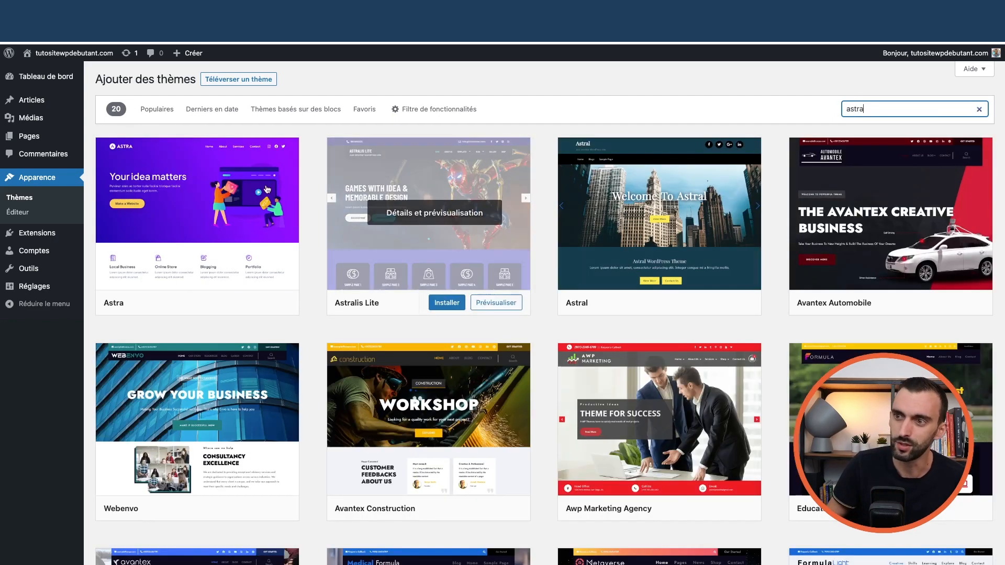
pyautogui.moveTo(175, 206)
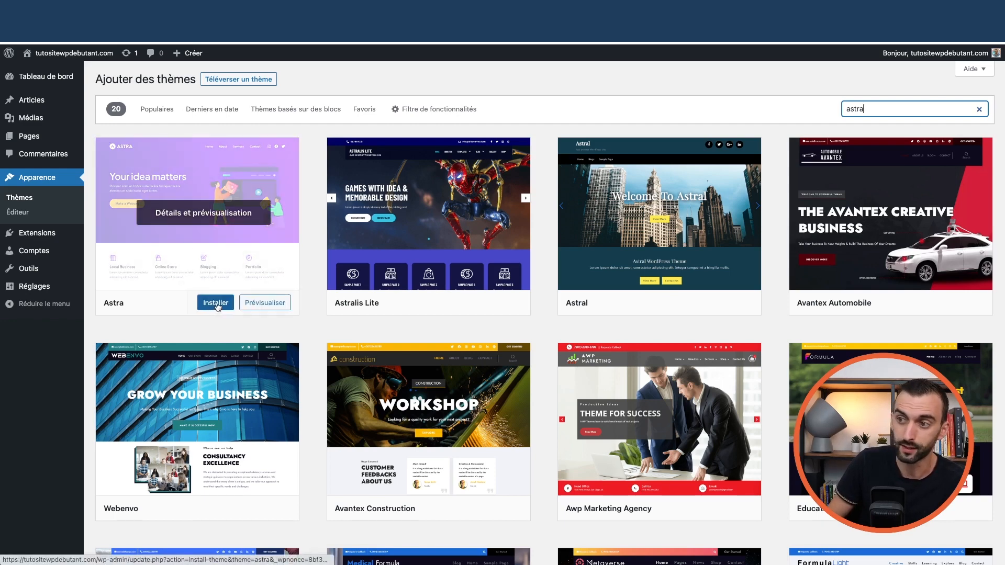
pyautogui.click(198, 223)
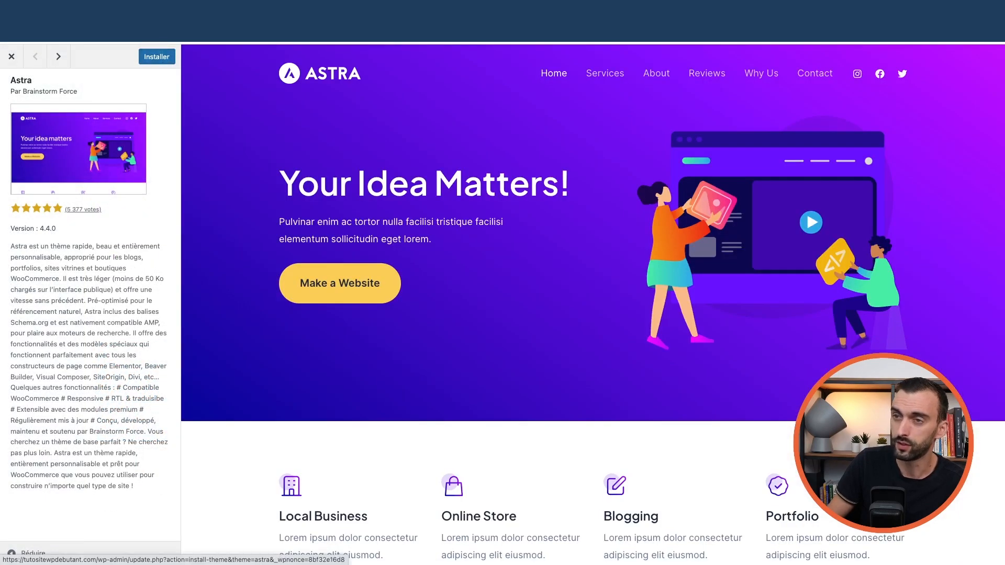
# - Install the Astra theme and activate it
pyautogui.click(10, 56)
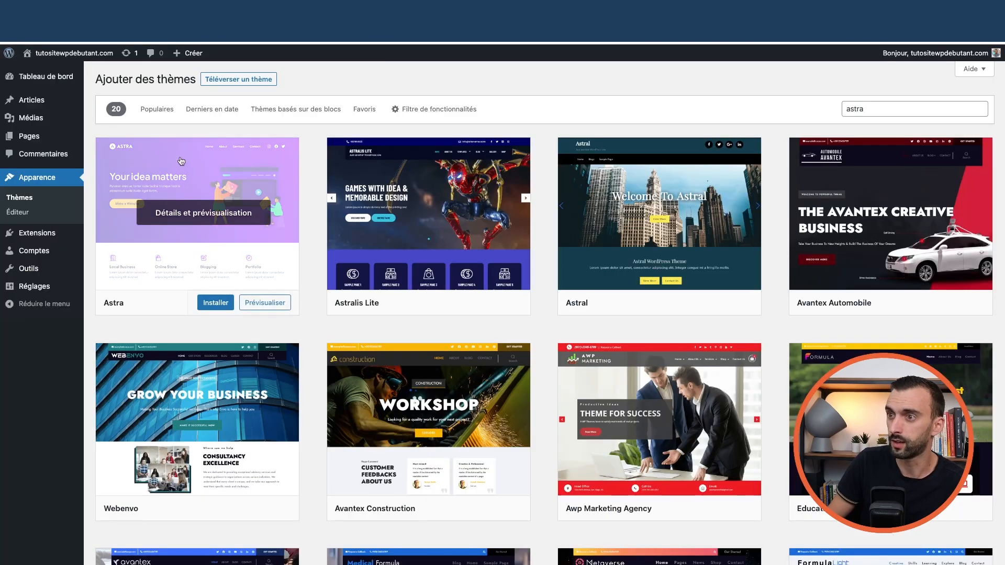
pyautogui.click(215, 305)
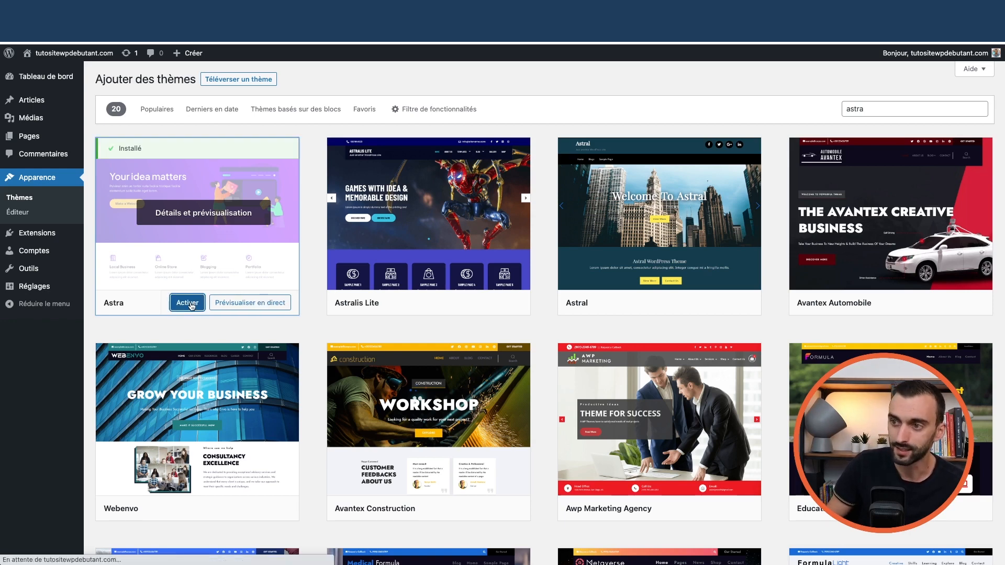
pyautogui.click(187, 304)
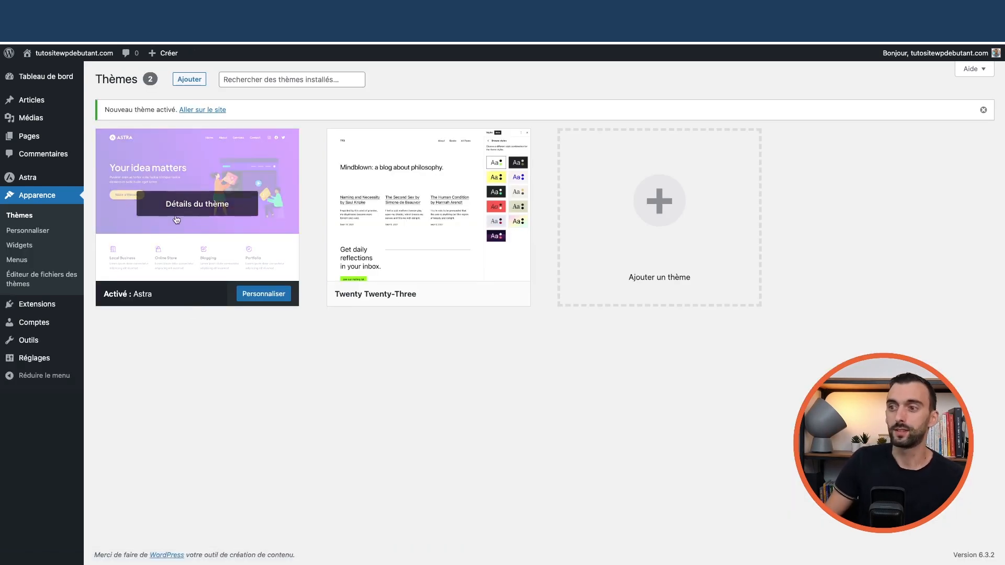
# - View the live site's front end, then return to the Thèmes admin page
pyautogui.moveTo(68, 58)
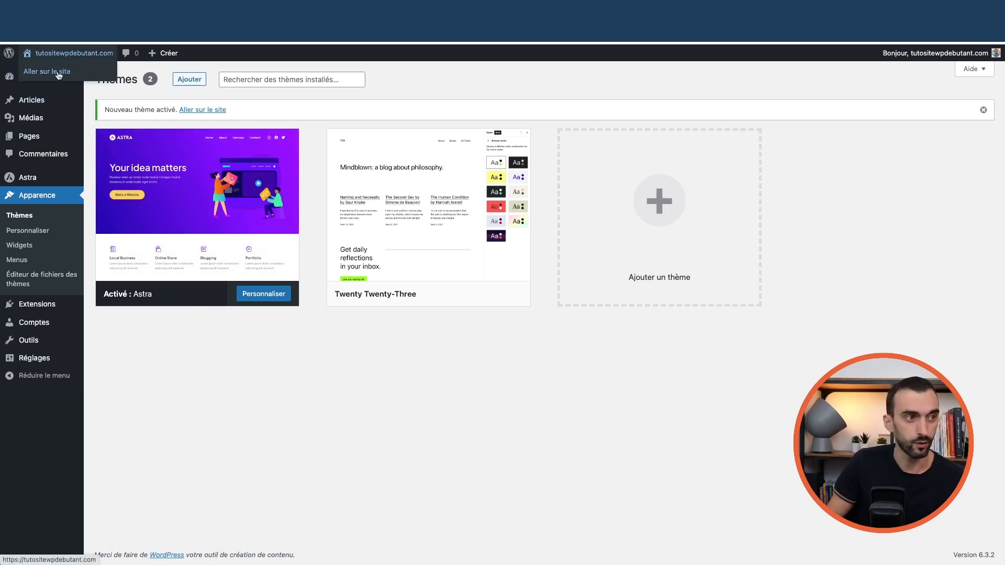
pyautogui.click(58, 75)
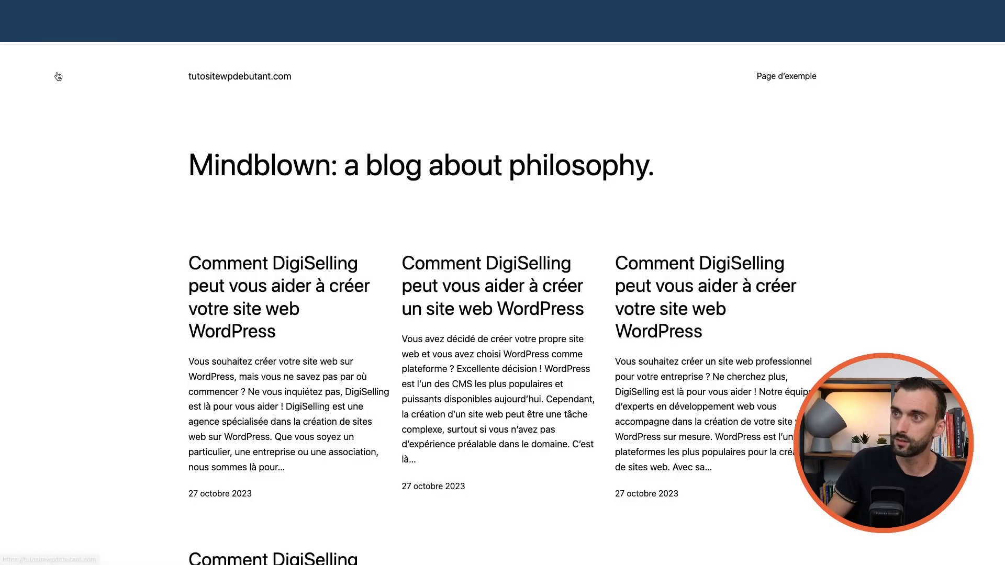
pyautogui.scroll(-5, 476, 188)
pyautogui.scroll(-5, 477, 205)
pyautogui.scroll(10, 476, 206)
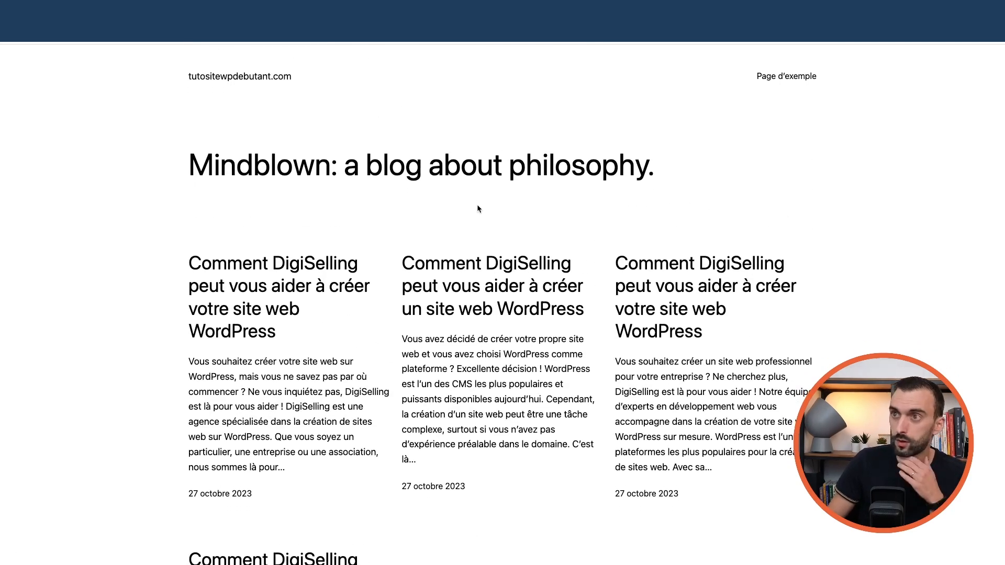
pyautogui.press('super+Left')
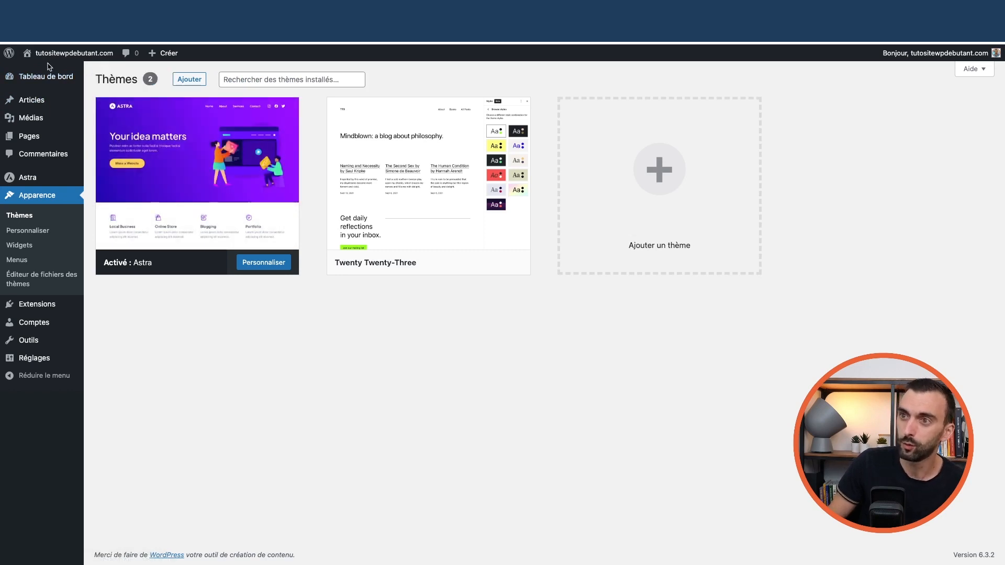
# - Delete the Twenty Twenty-Three theme, confirming with OK
pyautogui.moveTo(425, 179)
pyautogui.click(436, 141)
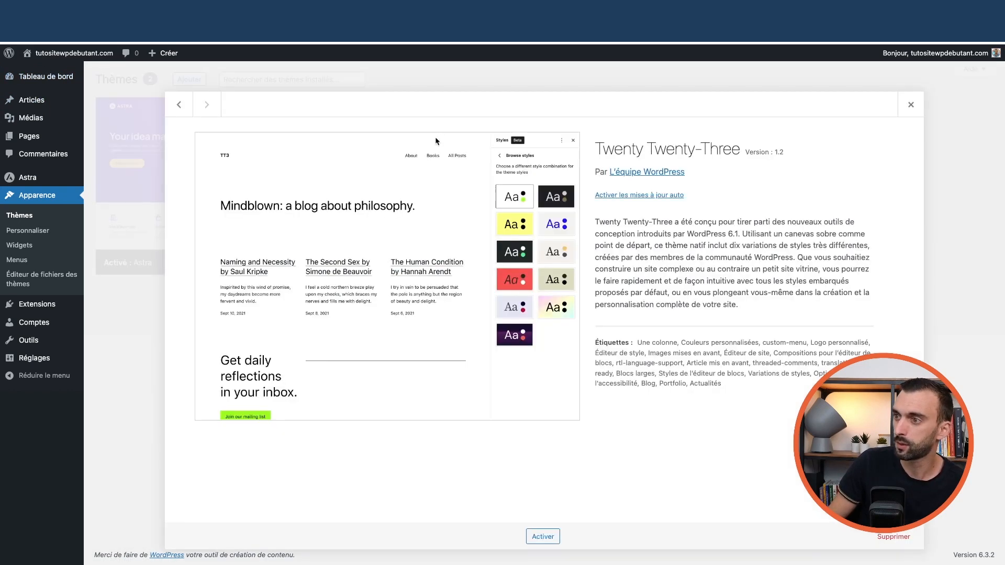
pyautogui.click(893, 537)
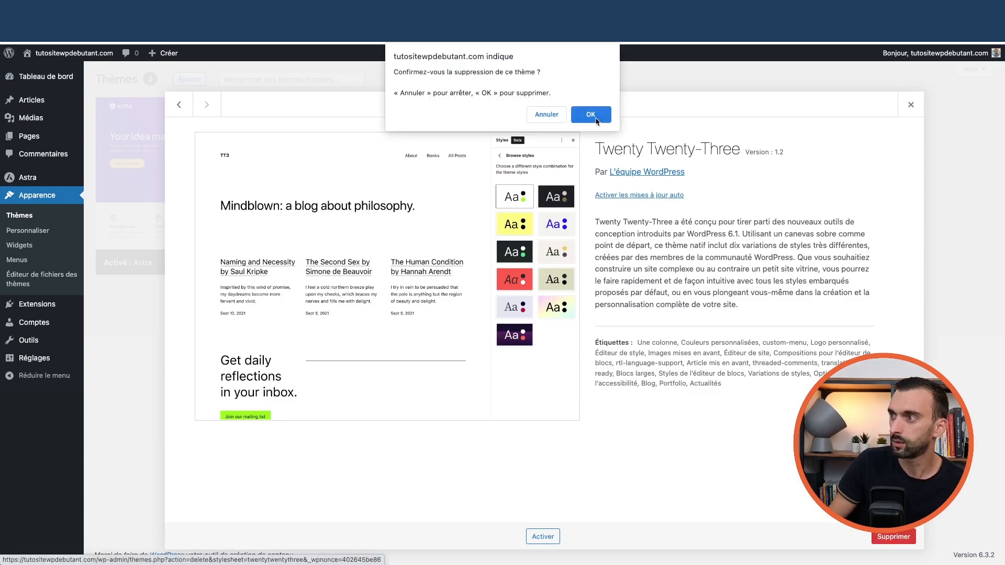
pyautogui.click(593, 115)
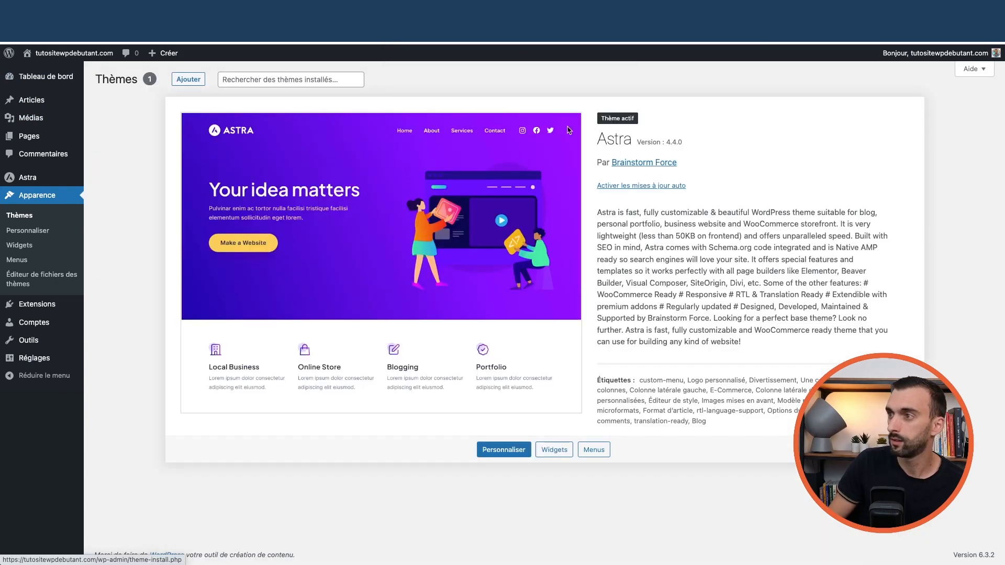
pyautogui.click(103, 80)
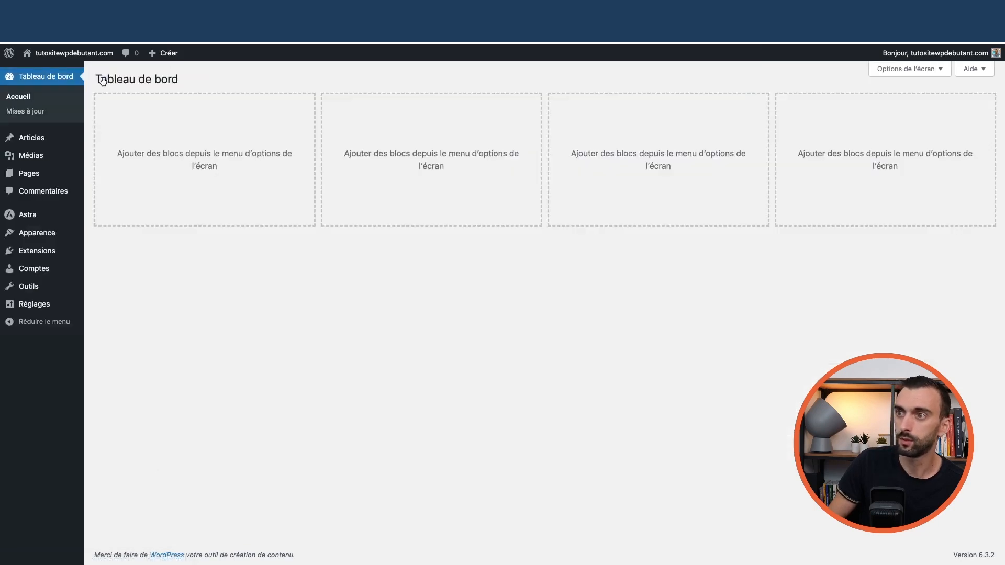
pyautogui.click(60, 72)
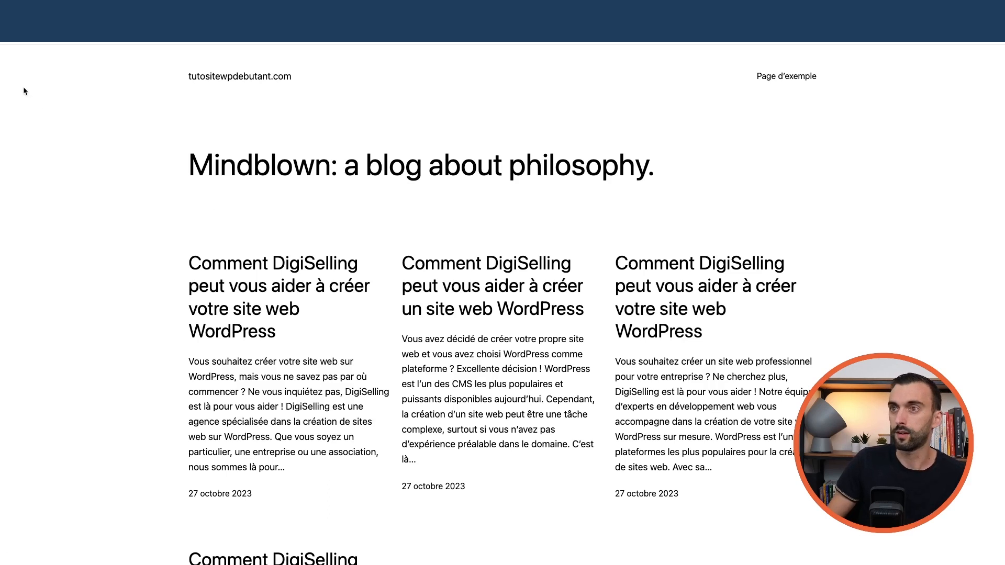
pyautogui.click(12, 32)
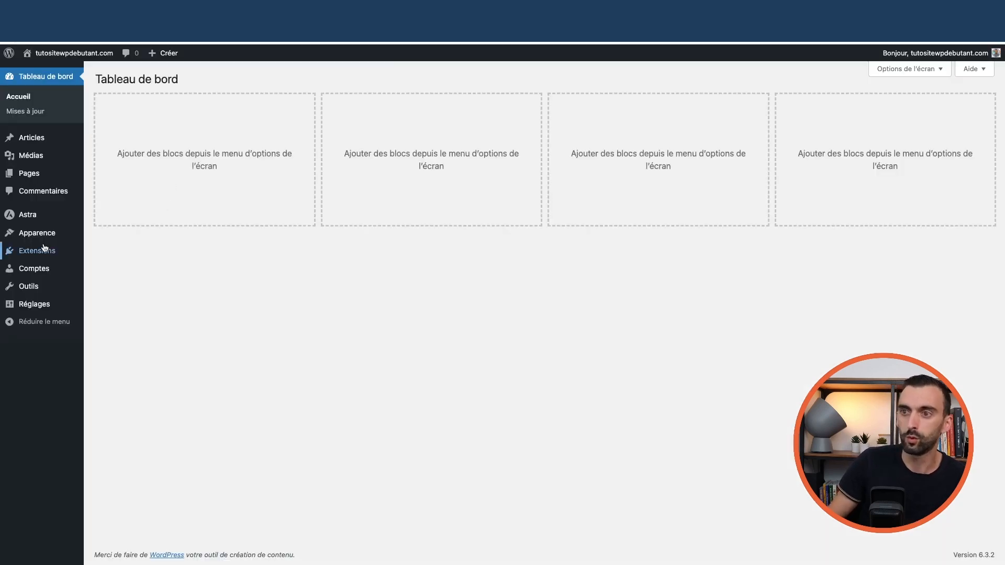
pyautogui.moveTo(44, 252)
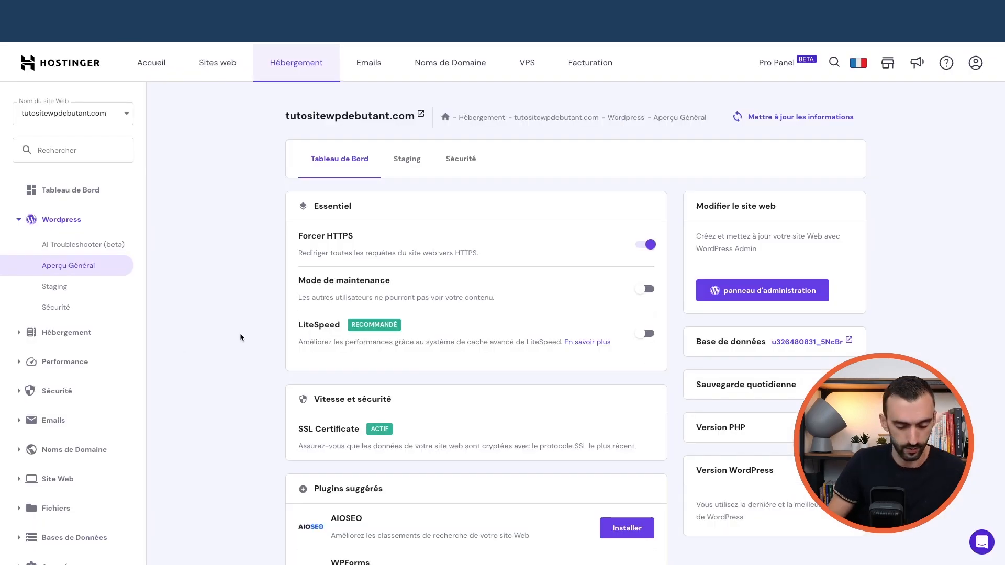
pyautogui.press('super+r')
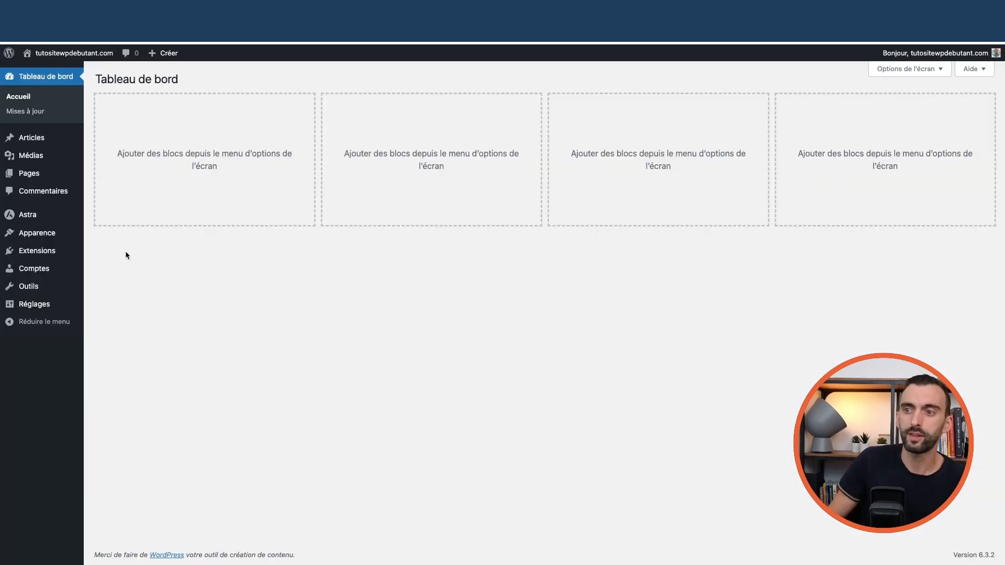
# - Open Astra's Tableau de bord welcome page from the admin sidebar
pyautogui.moveTo(39, 237)
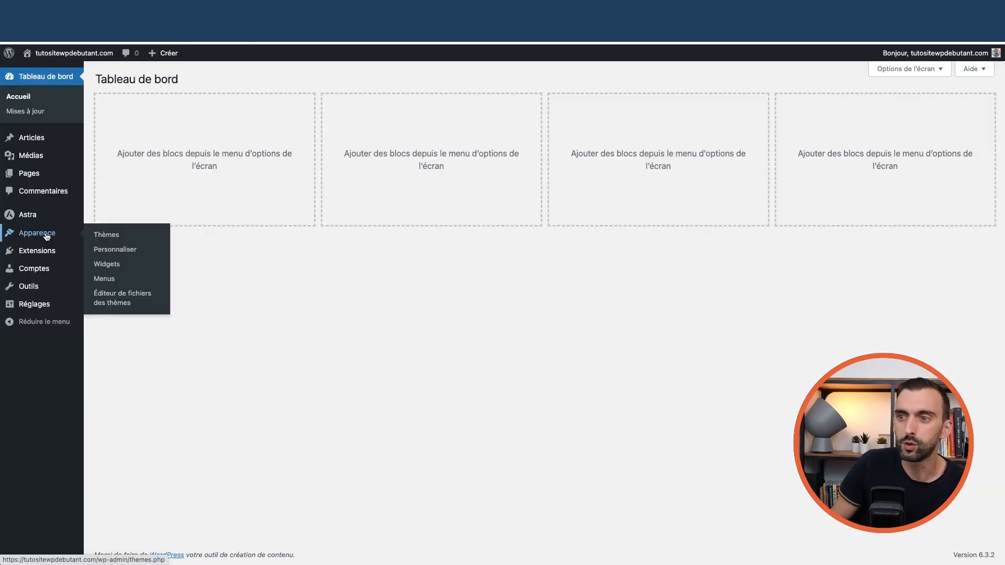
pyautogui.moveTo(32, 216)
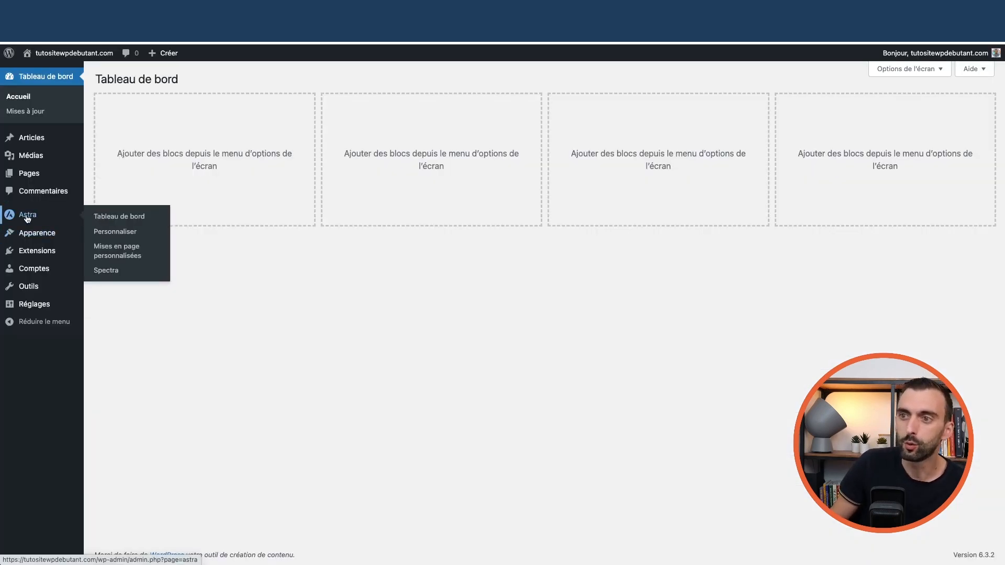
pyautogui.click(117, 217)
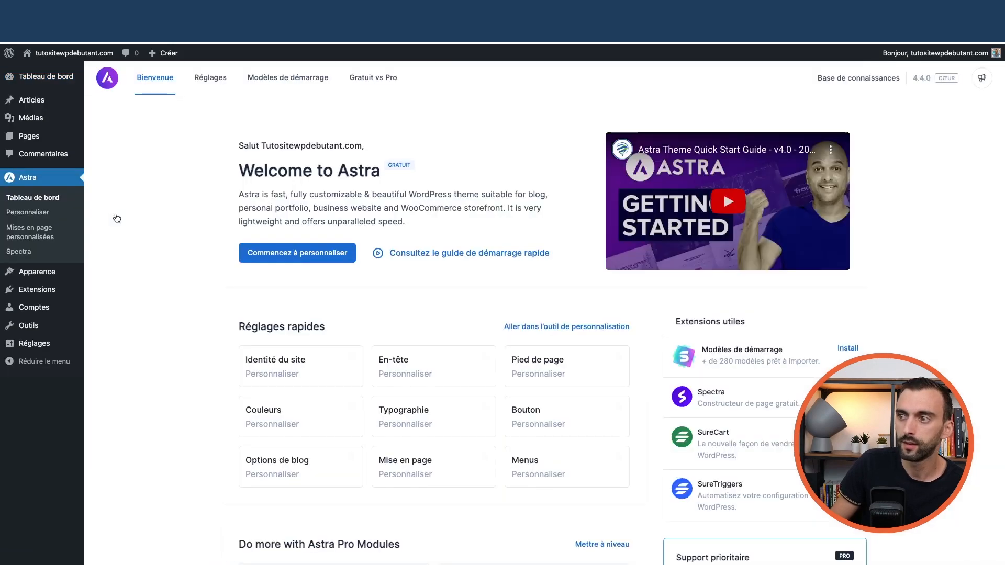
pyautogui.moveTo(40, 142)
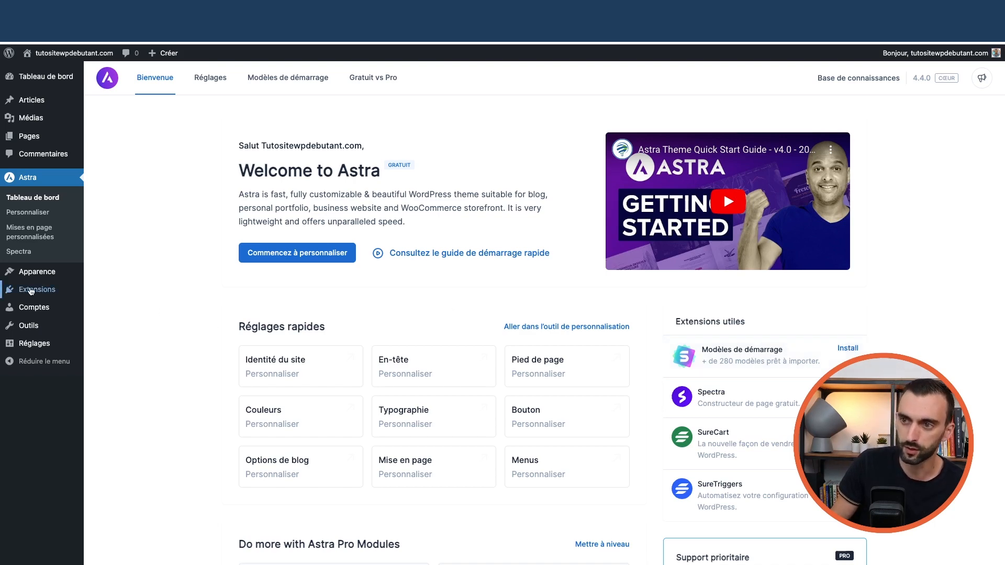
# - Search the installed plugins for 'starter sites'
pyautogui.moveTo(78, 290)
pyautogui.click(110, 297)
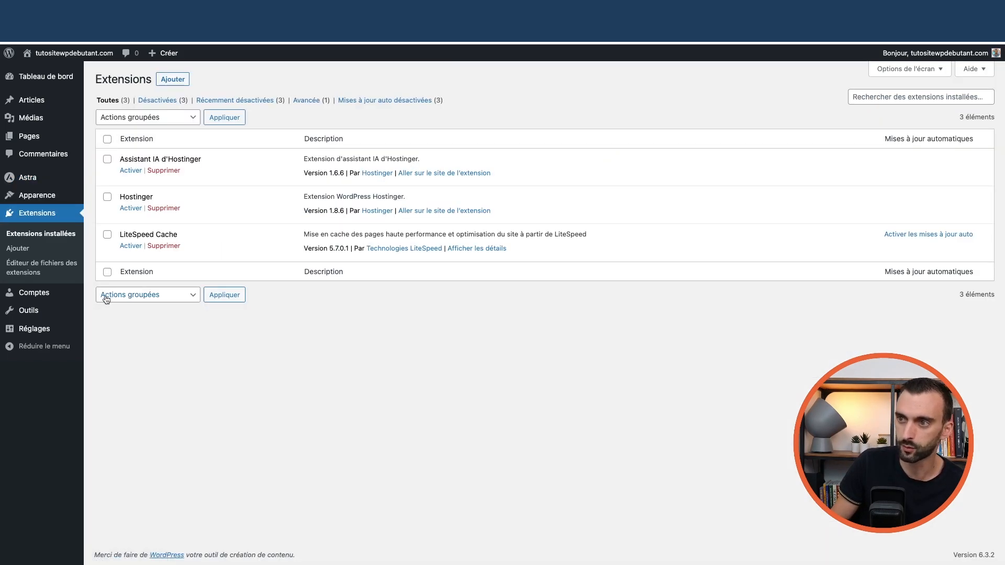
pyautogui.click(880, 98)
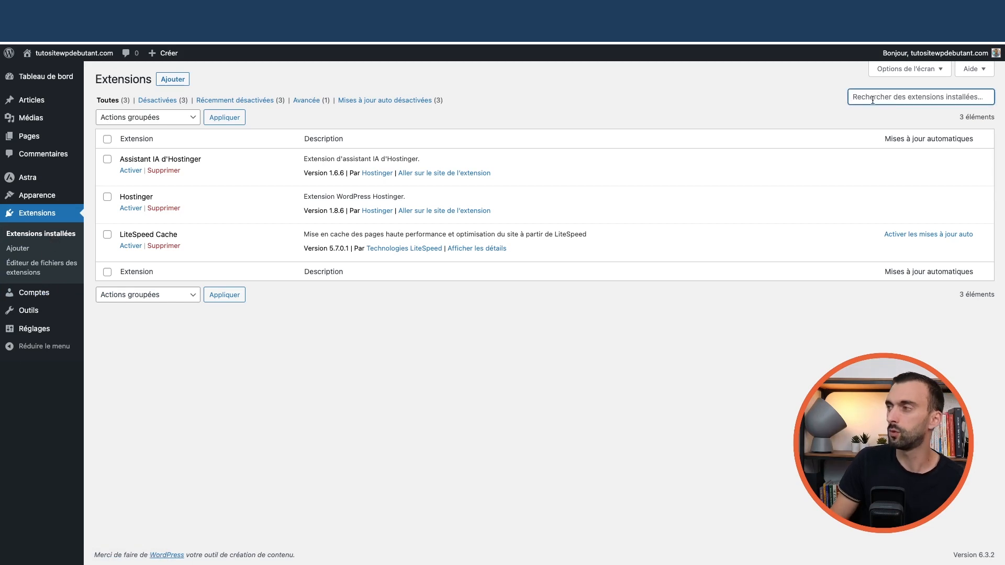
pyautogui.write('starter s')
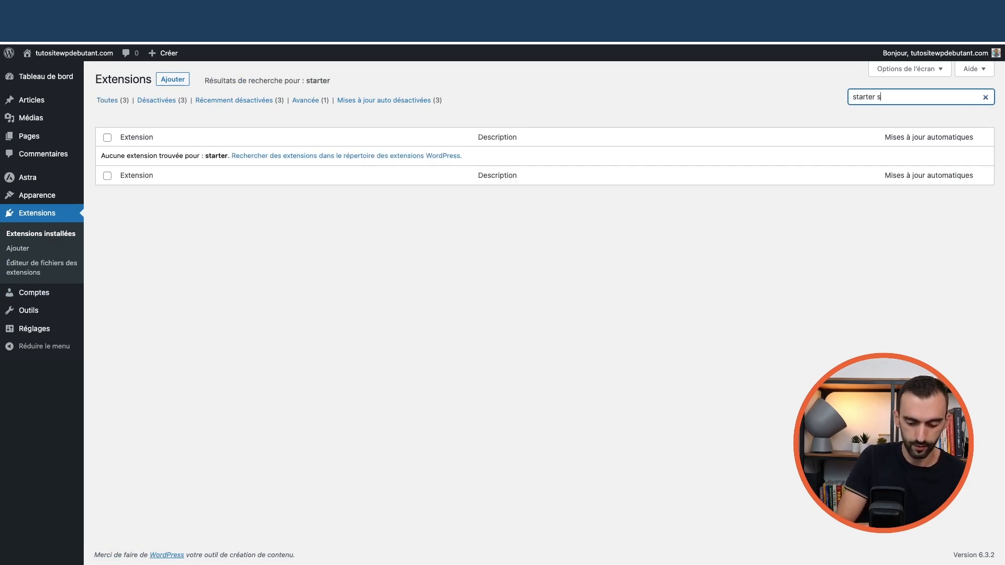
pyautogui.write('ites')
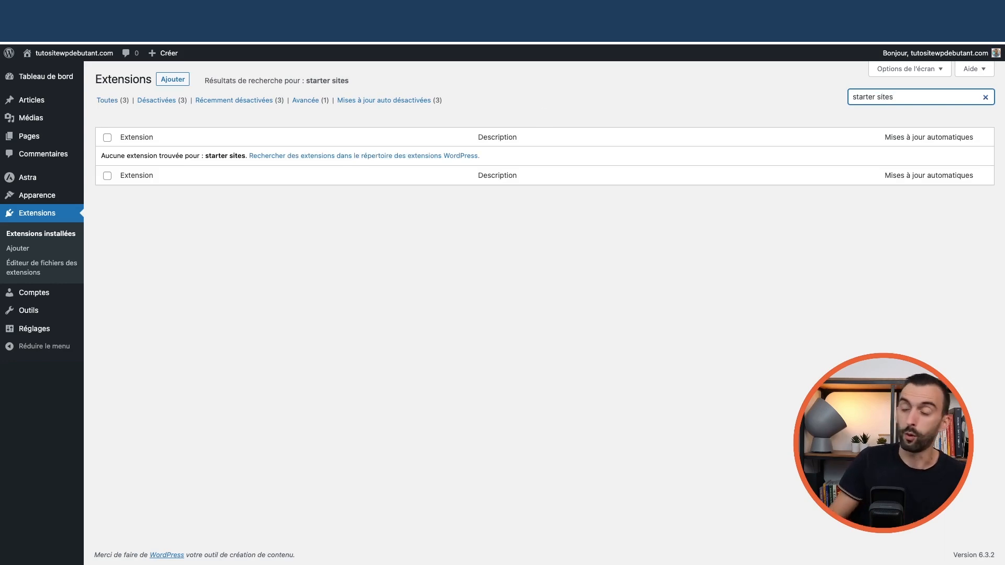
# - Search the plugin directory under Ajouter for starter sites
pyautogui.click(173, 80)
pyautogui.click(889, 107)
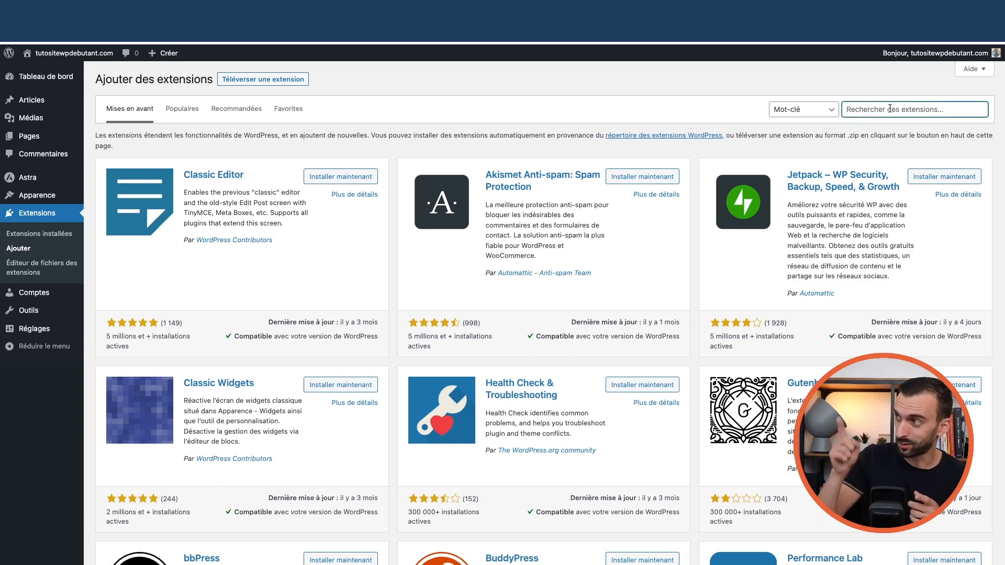
pyautogui.write('starte')
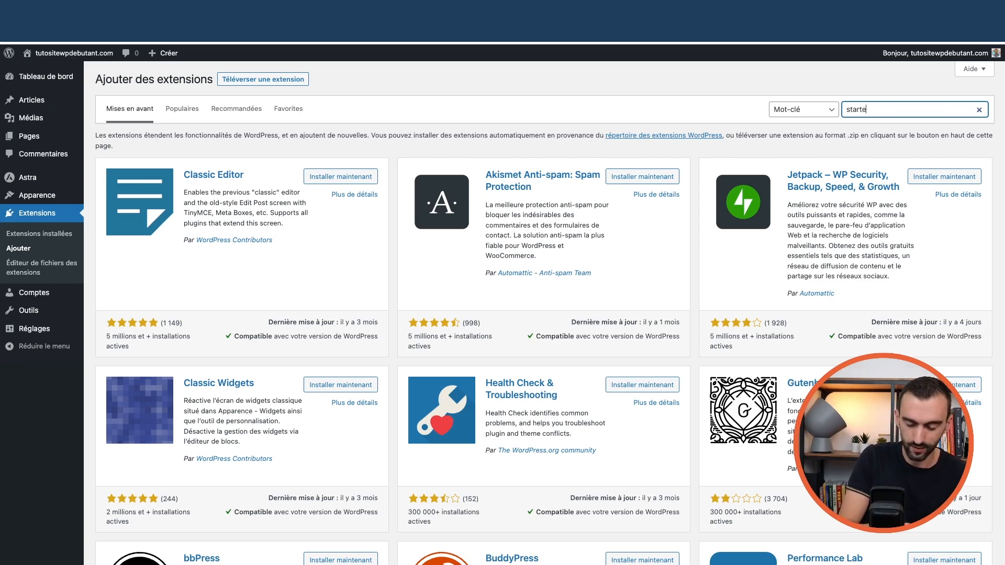
pyautogui.write('sites')
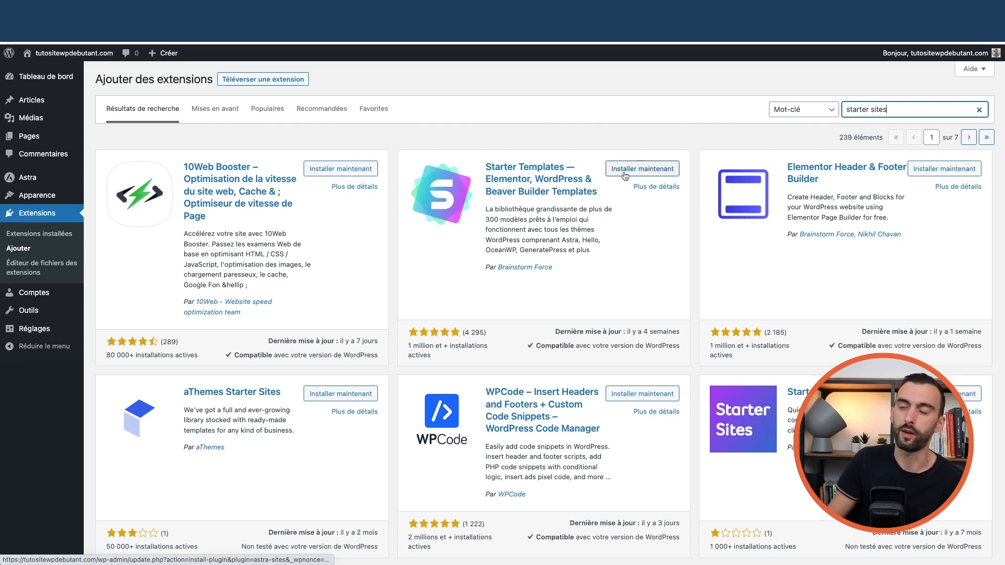
# - Open Astra's Tableau de bord from the sidebar
pyautogui.moveTo(64, 191)
pyautogui.moveTo(27, 182)
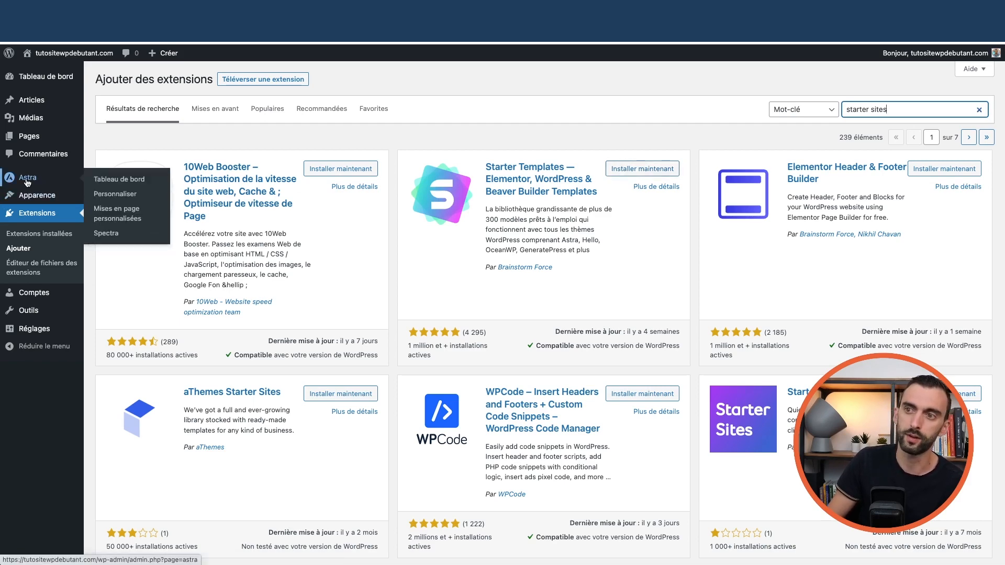
pyautogui.click(114, 183)
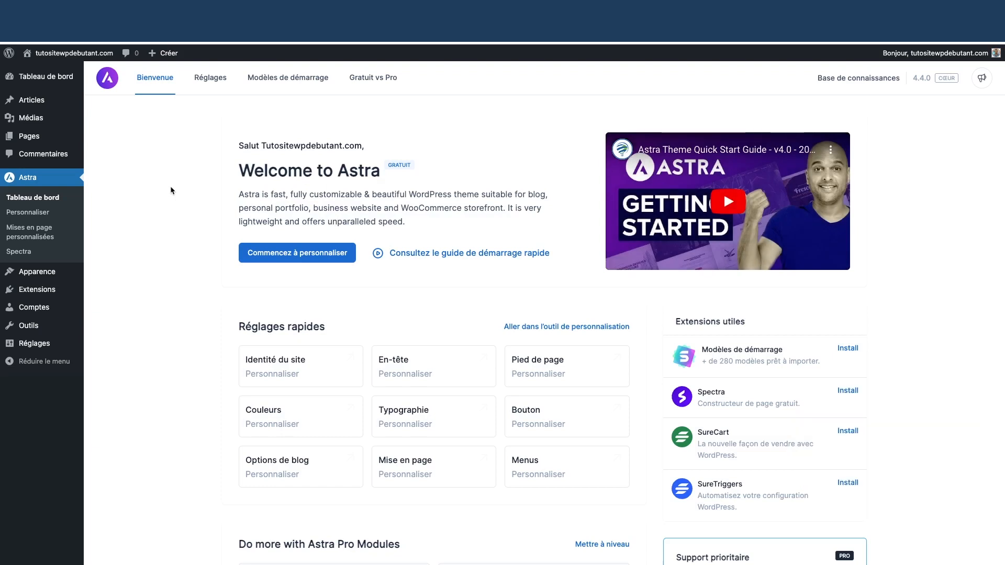
# - Install the Modèles de démarrage (Starter Templates) plugin from the Astra dashboard
pyautogui.click(850, 350)
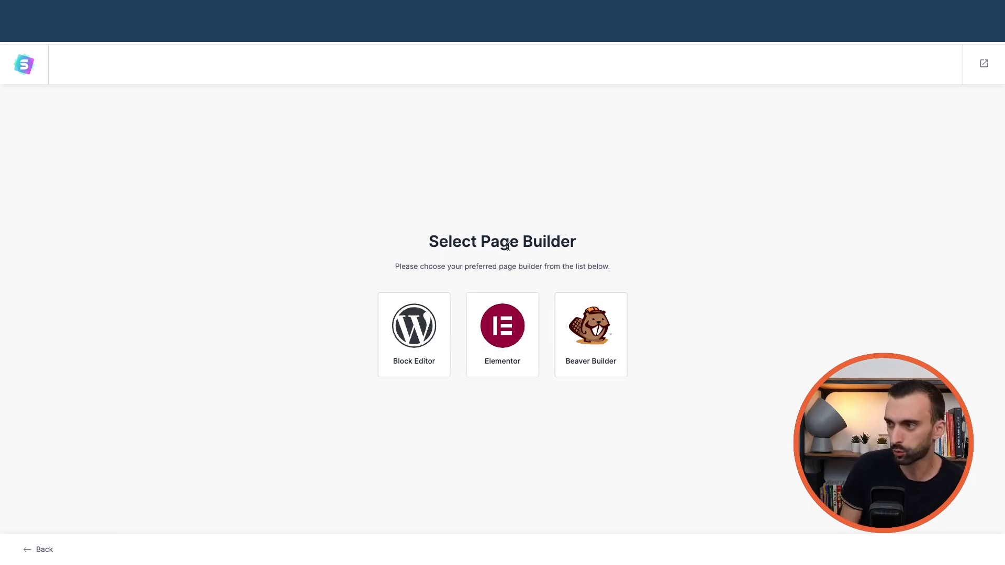
# - Choose Elementor as the page builder and browse template categories such as Local Business
pyautogui.click(510, 343)
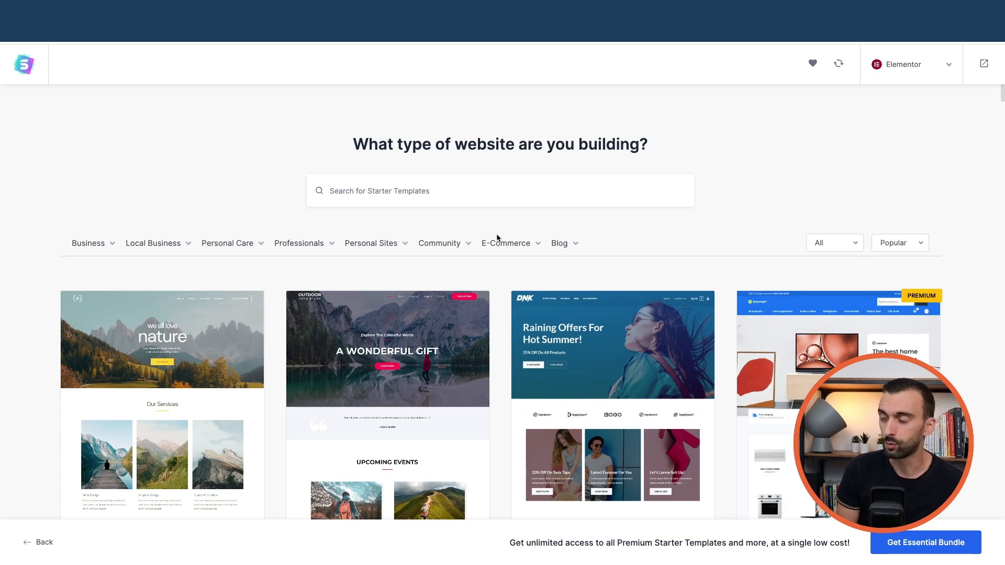
pyautogui.moveTo(112, 250)
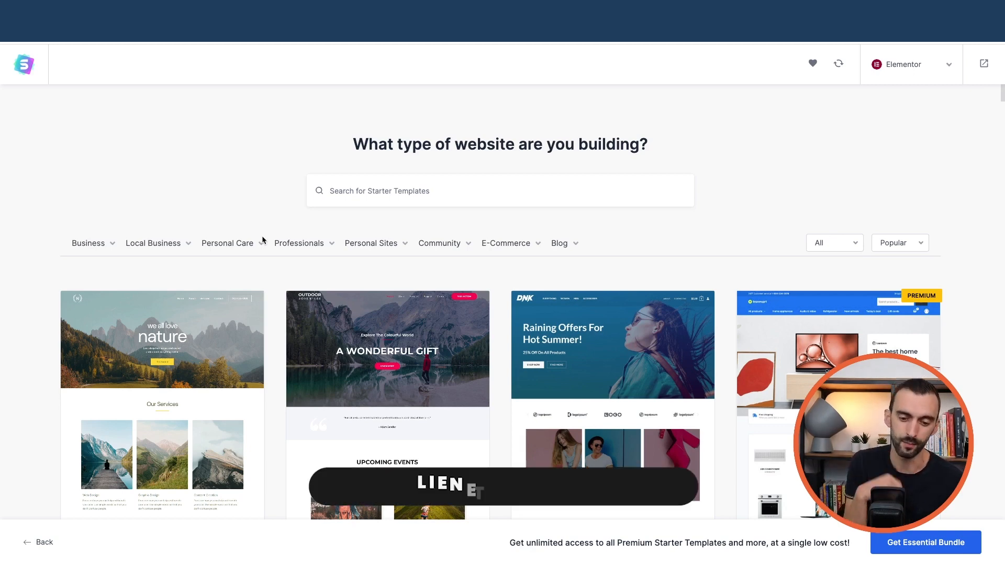
pyautogui.moveTo(185, 246)
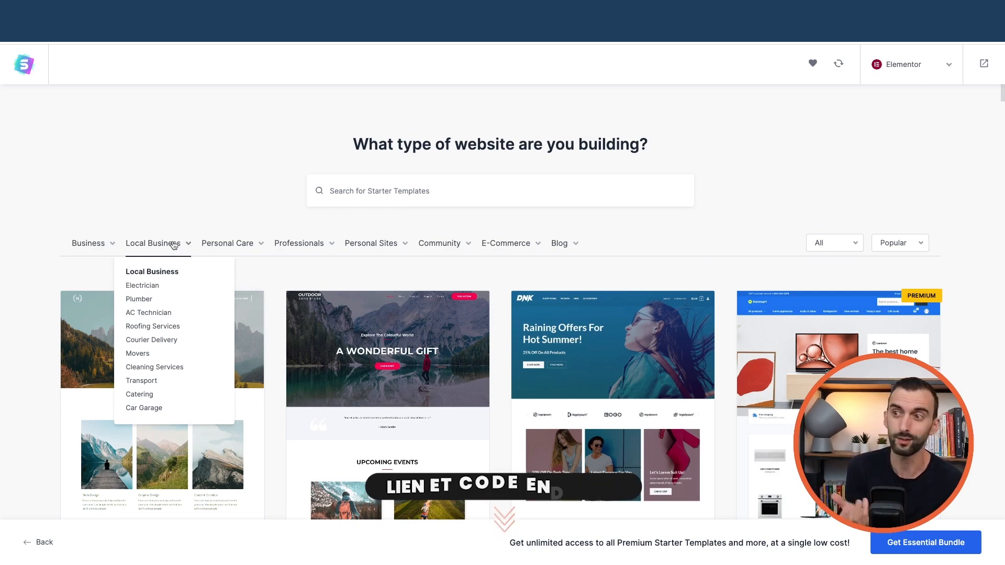
# - Pick the Roofing Services template from the Plumber category and skip adding a logo
pyautogui.click(140, 305)
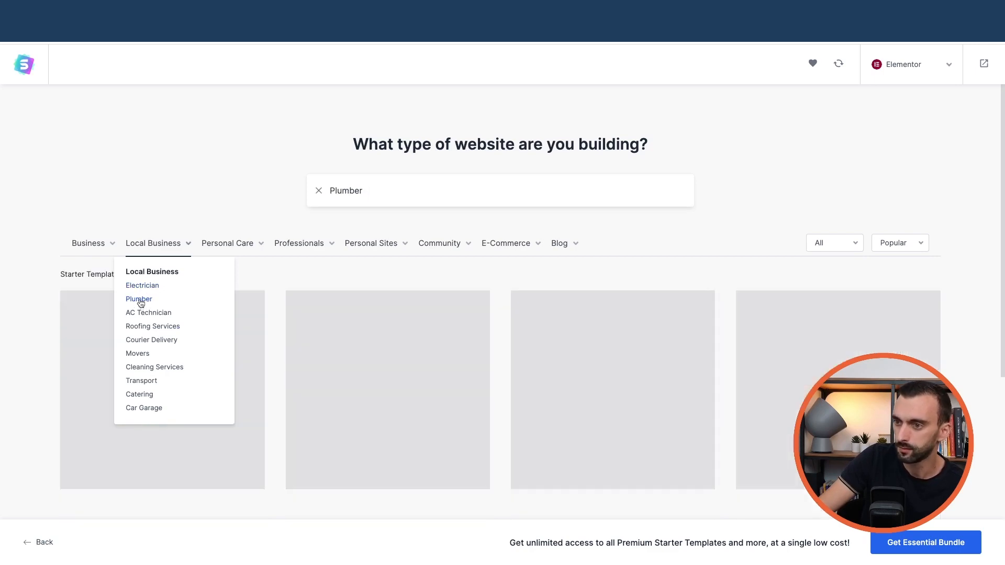
pyautogui.scroll(-1, 535, 310)
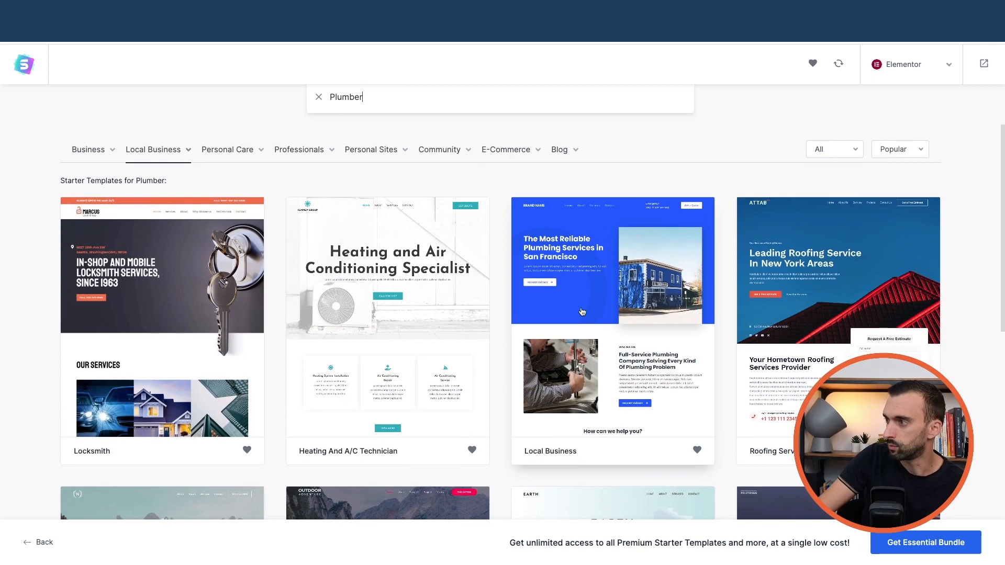
pyautogui.click(816, 298)
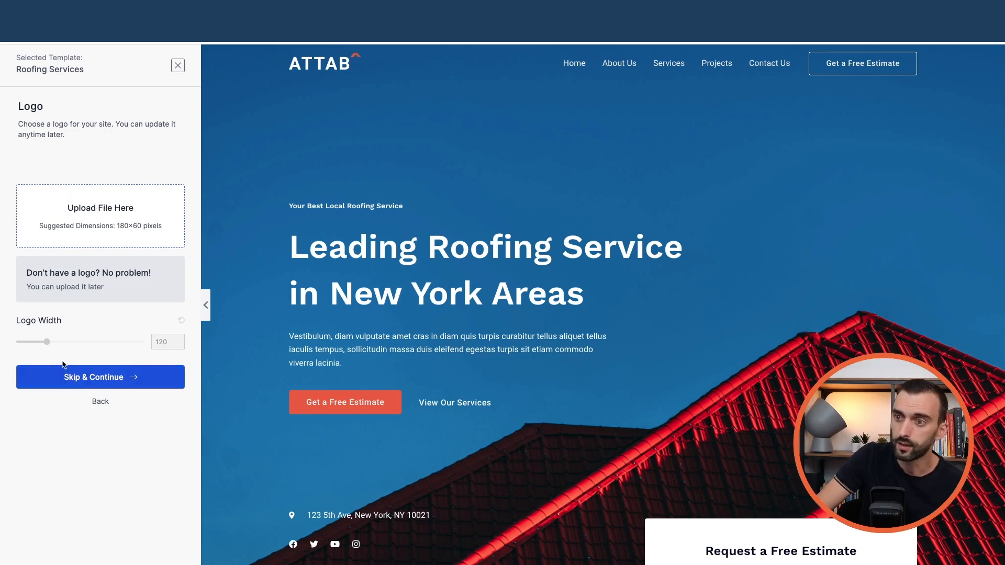
pyautogui.click(111, 379)
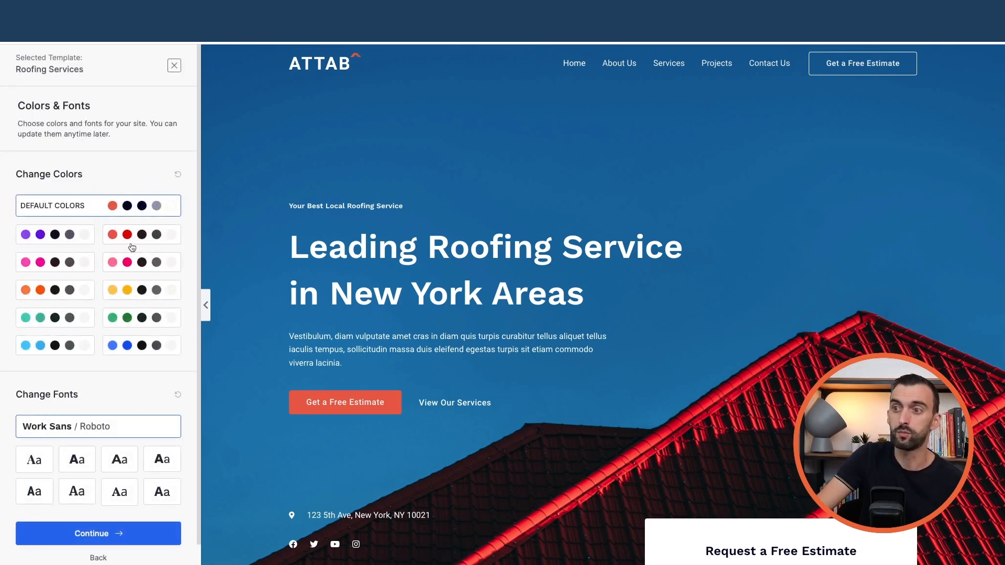
# - Preview the green, teal, blue, pink, purple and red palettes, then keep Default Colors and continue
pyautogui.click(133, 325)
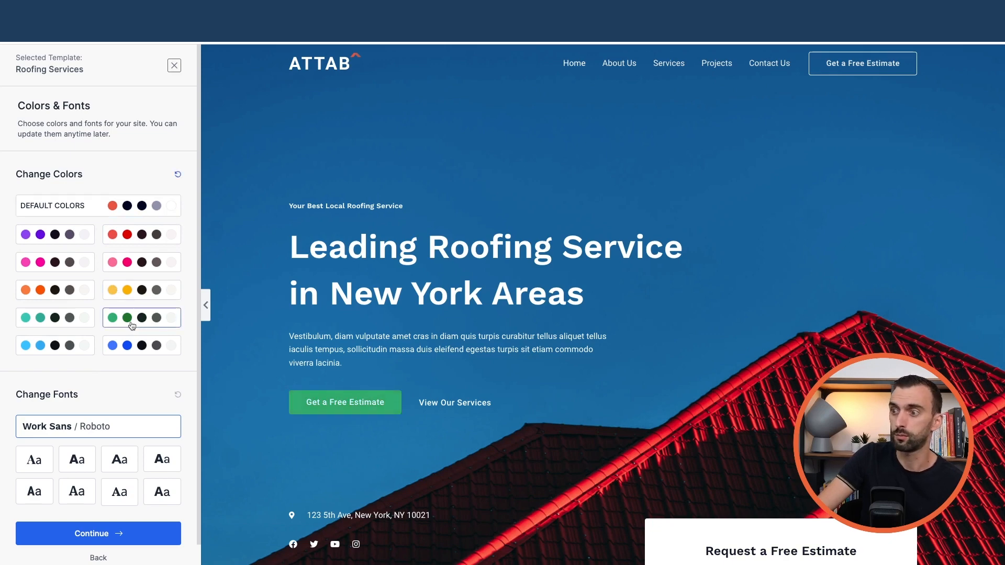
pyautogui.click(73, 319)
pyautogui.click(127, 347)
pyautogui.click(116, 265)
pyautogui.click(74, 262)
pyautogui.click(79, 234)
pyautogui.click(134, 237)
pyautogui.click(111, 209)
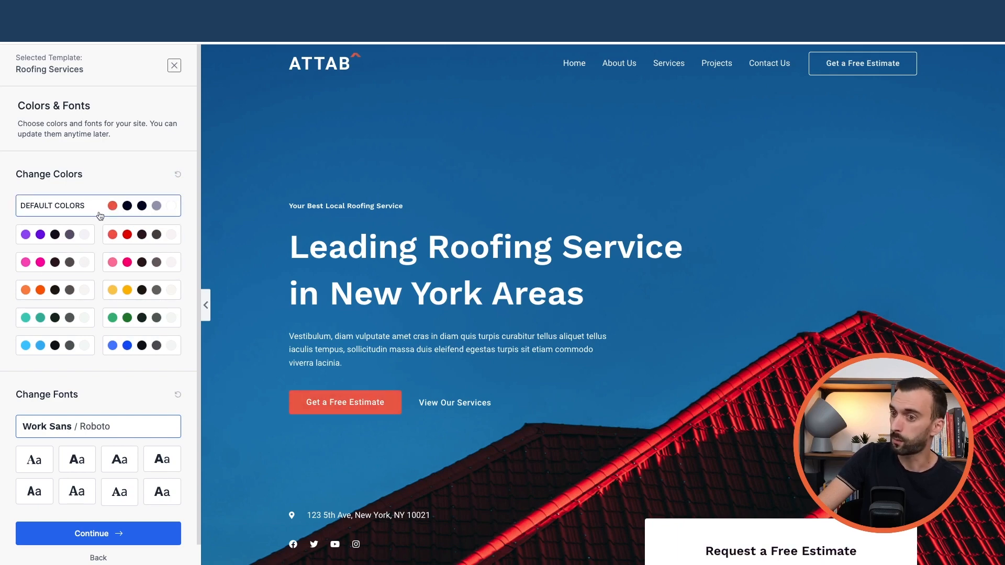
pyautogui.scroll(-1, 98, 214)
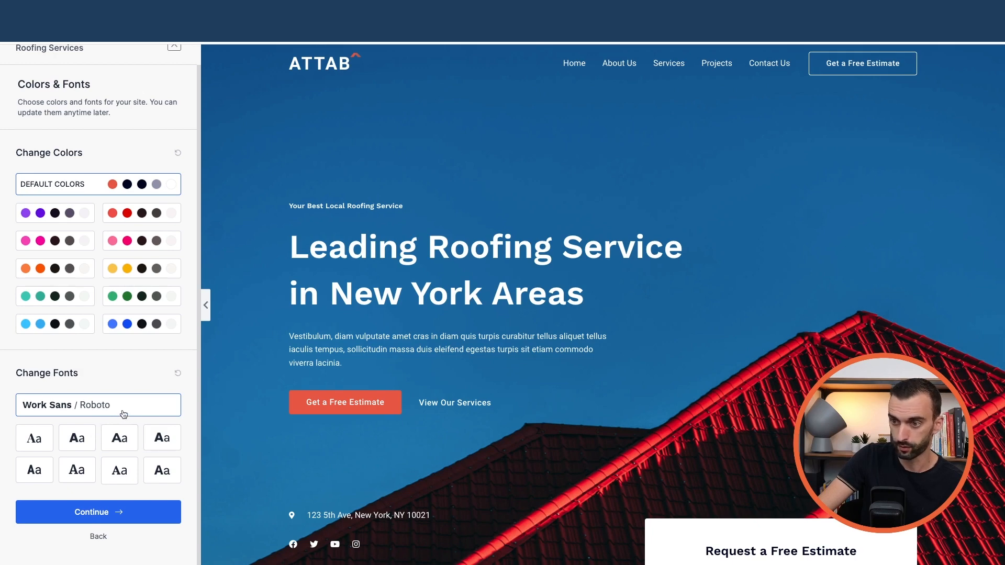
pyautogui.click(92, 512)
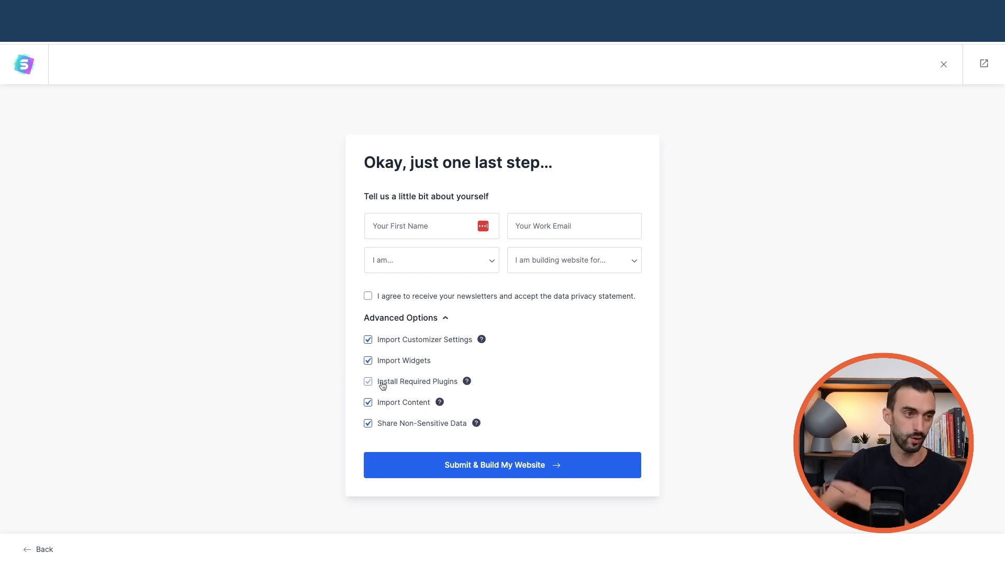
# - Submit and build the website from the Roofing Services template
pyautogui.click(479, 470)
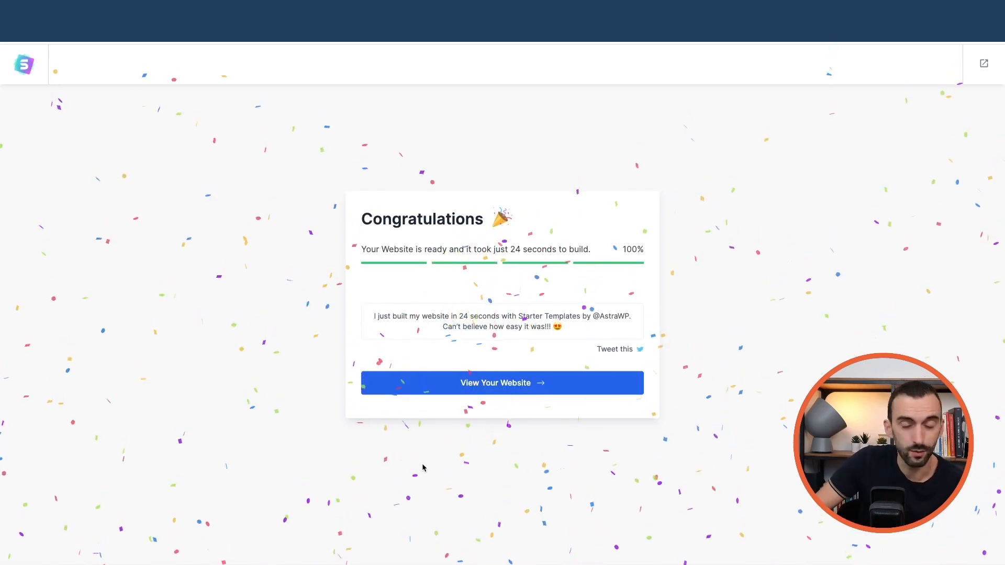
# - View the new roofing site's homepage, then its About Us, Services, Projects and Contact Us pages
pyautogui.click(495, 386)
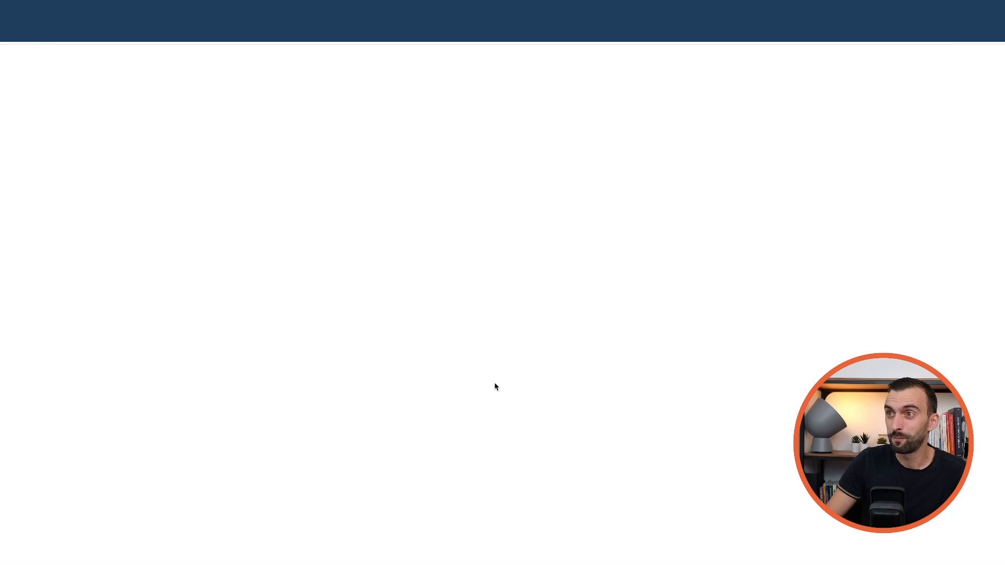
pyautogui.scroll(-20, 501, 343)
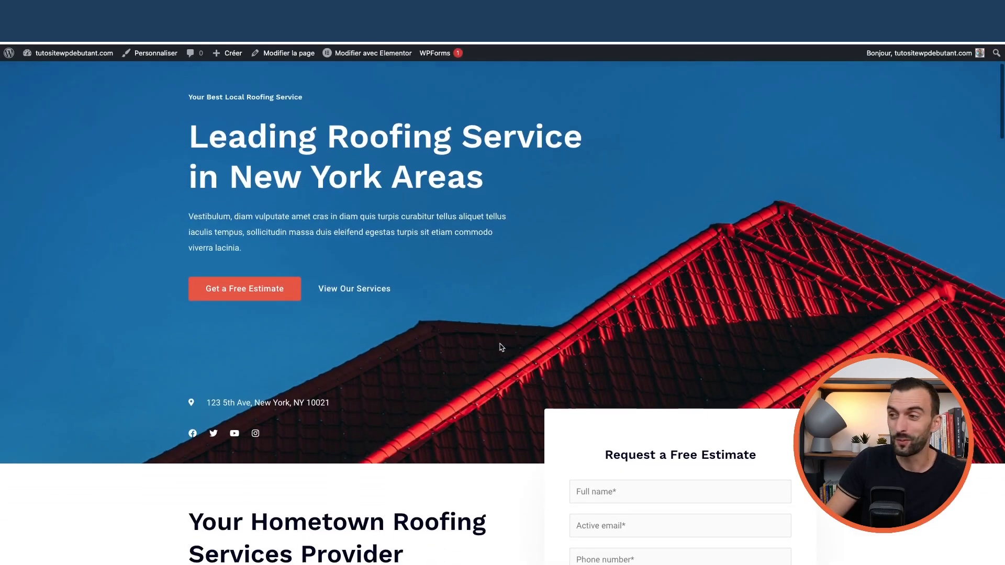
pyautogui.scroll(-20, 501, 344)
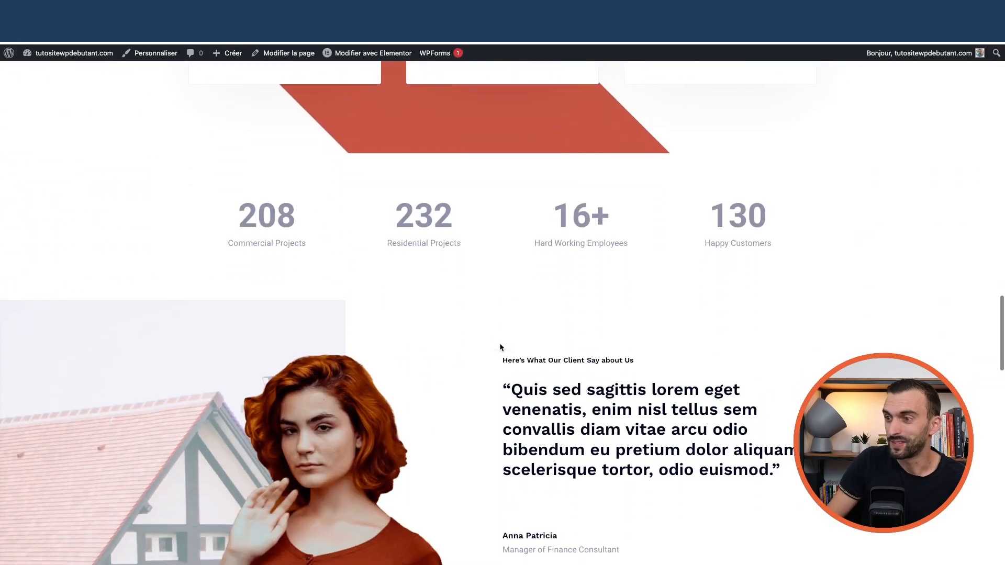
pyautogui.scroll(20, 501, 347)
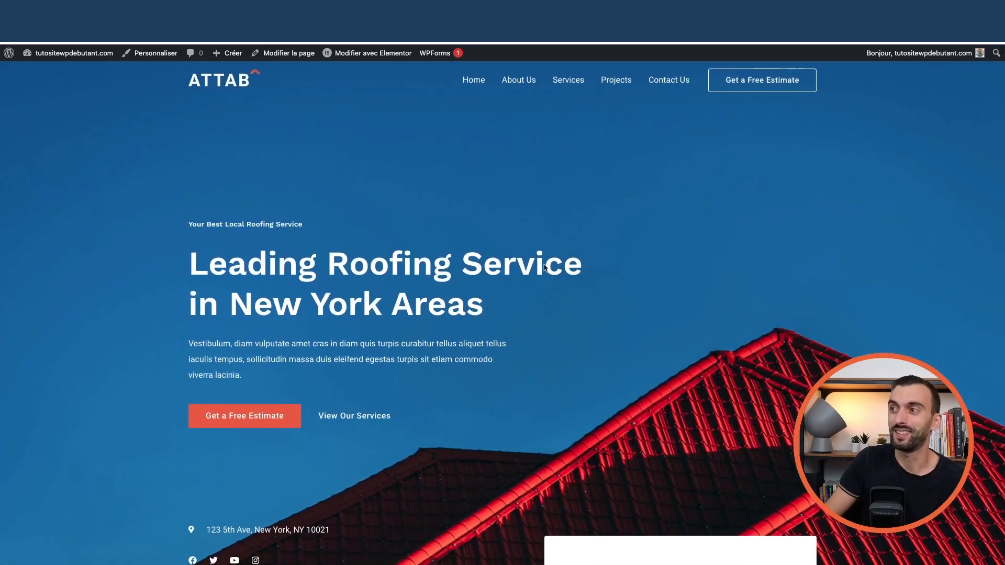
pyautogui.click(526, 84)
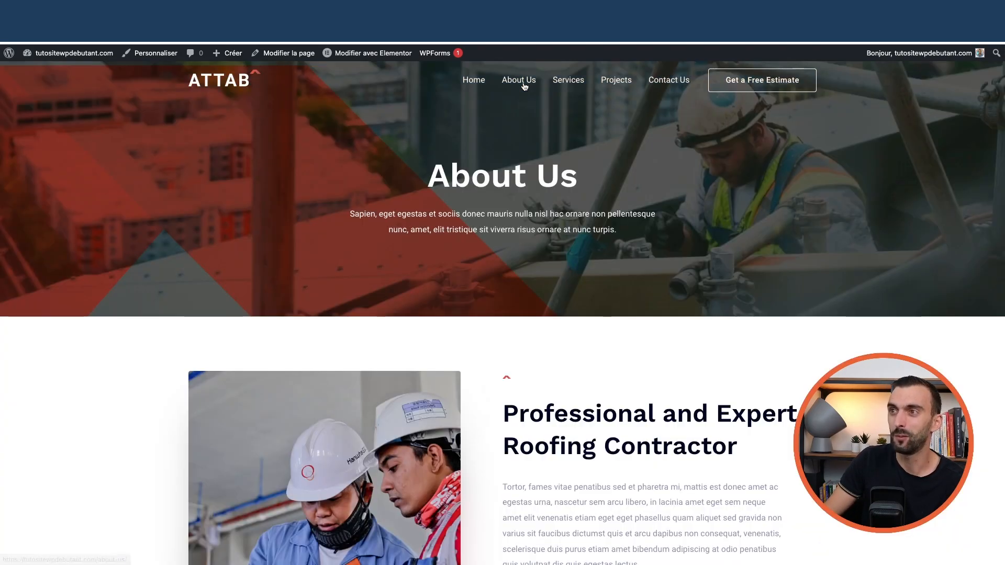
pyautogui.click(570, 82)
pyautogui.click(615, 84)
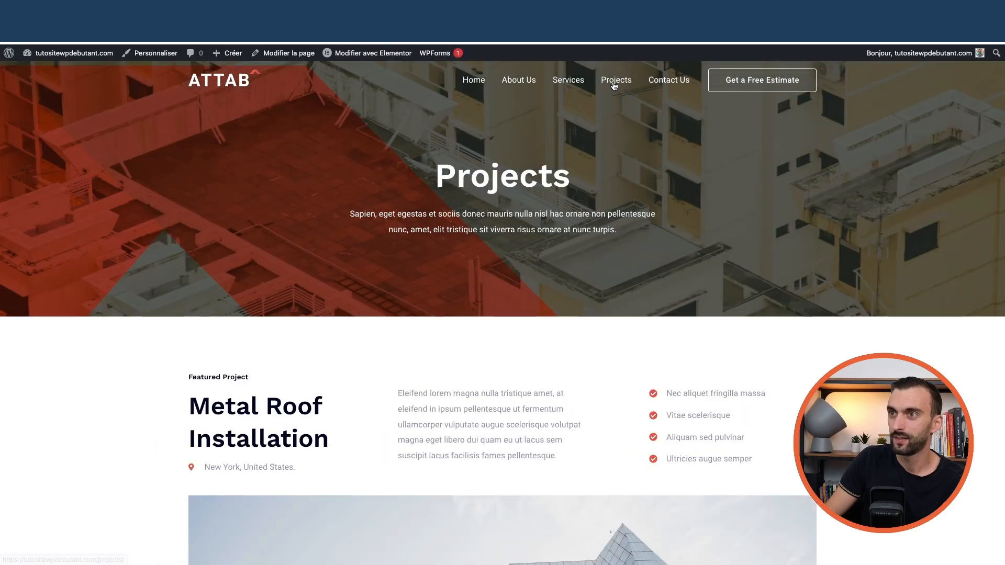
pyautogui.click(675, 82)
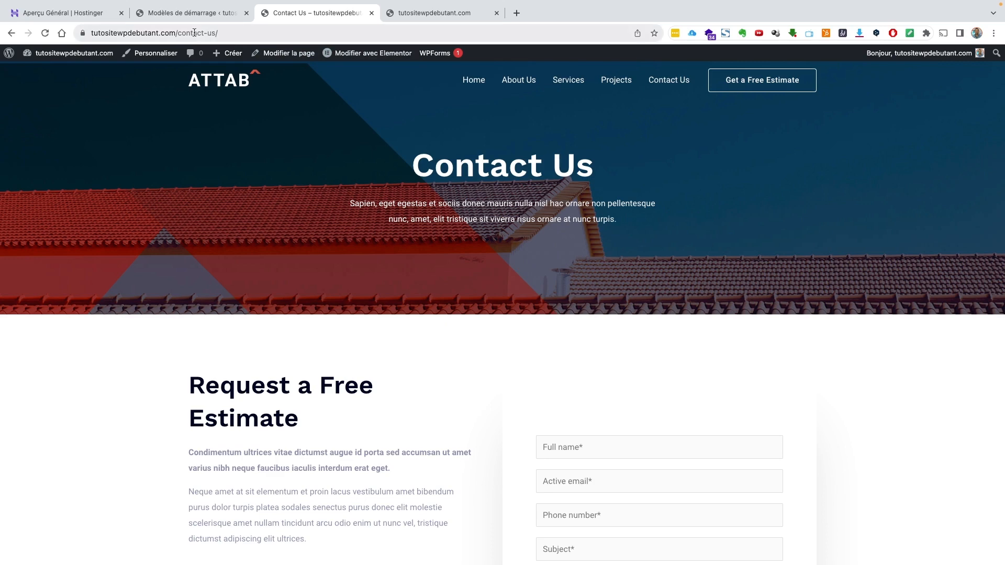
# - Go to the admin dashboard and check the Permaliens settings use the post title
pyautogui.moveTo(78, 56)
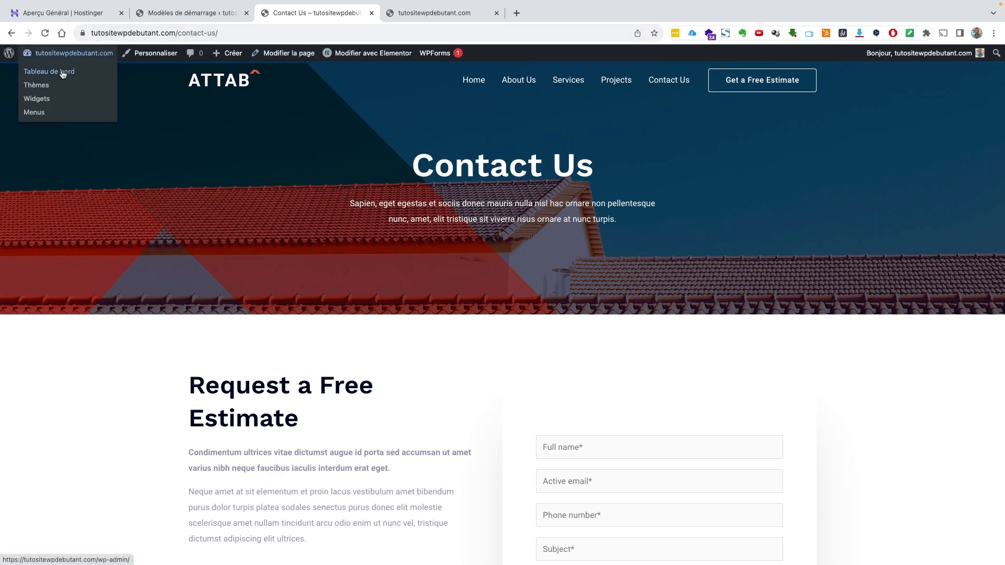
pyautogui.click(63, 74)
pyautogui.click(35, 365)
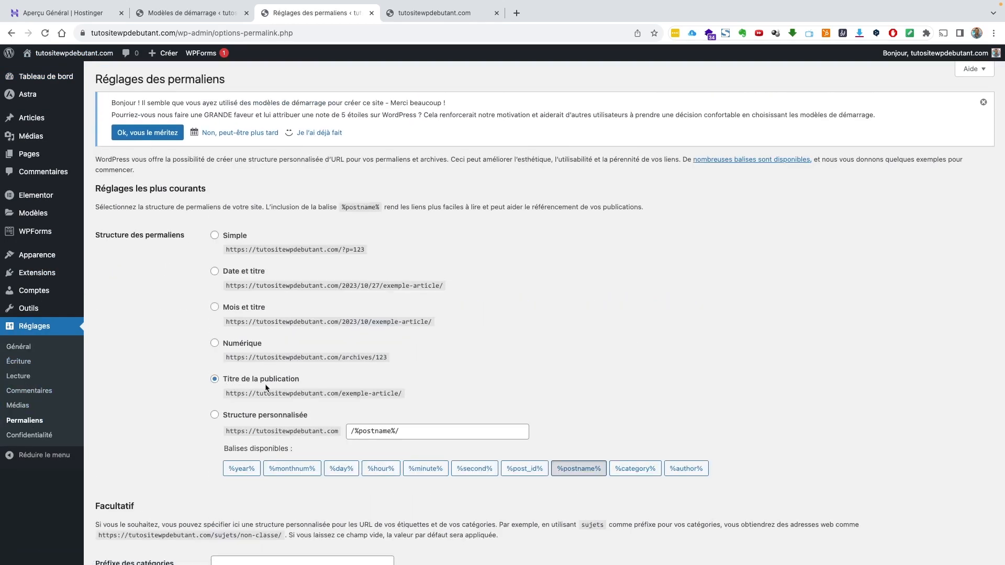
# - Return to the dashboard home and view the roofing site's homepage
pyautogui.moveTo(55, 78)
pyautogui.click(103, 80)
pyautogui.moveTo(68, 53)
pyautogui.click(61, 71)
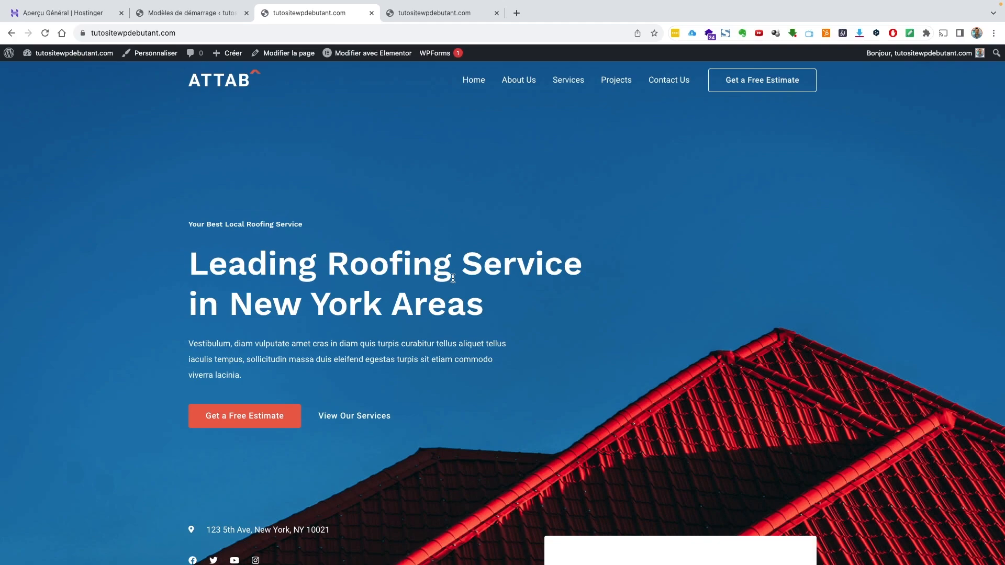
pyautogui.scroll(-15, 491, 323)
pyautogui.scroll(-15, 486, 323)
pyautogui.scroll(10, 483, 325)
pyautogui.scroll(15, 482, 325)
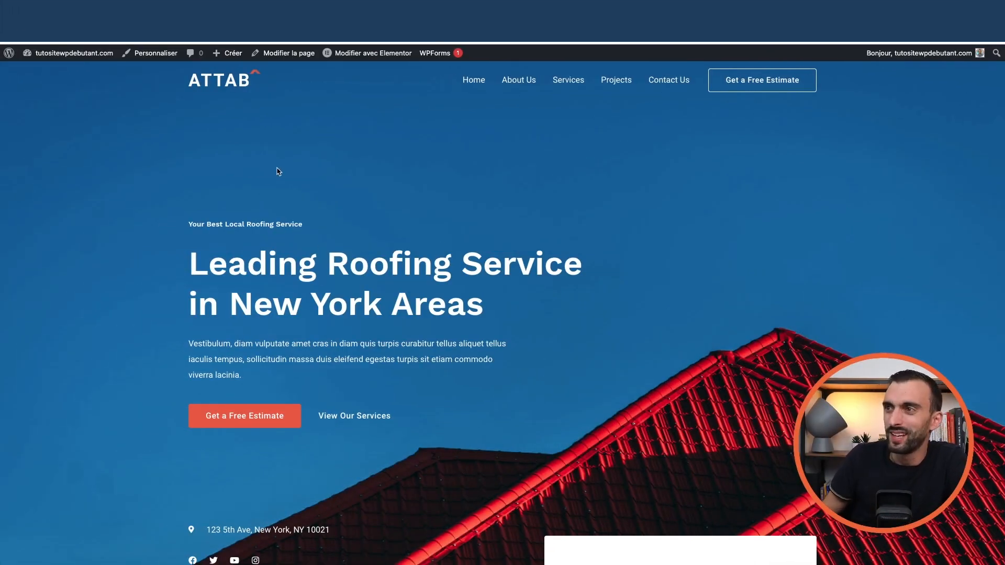
pyautogui.moveTo(101, 62)
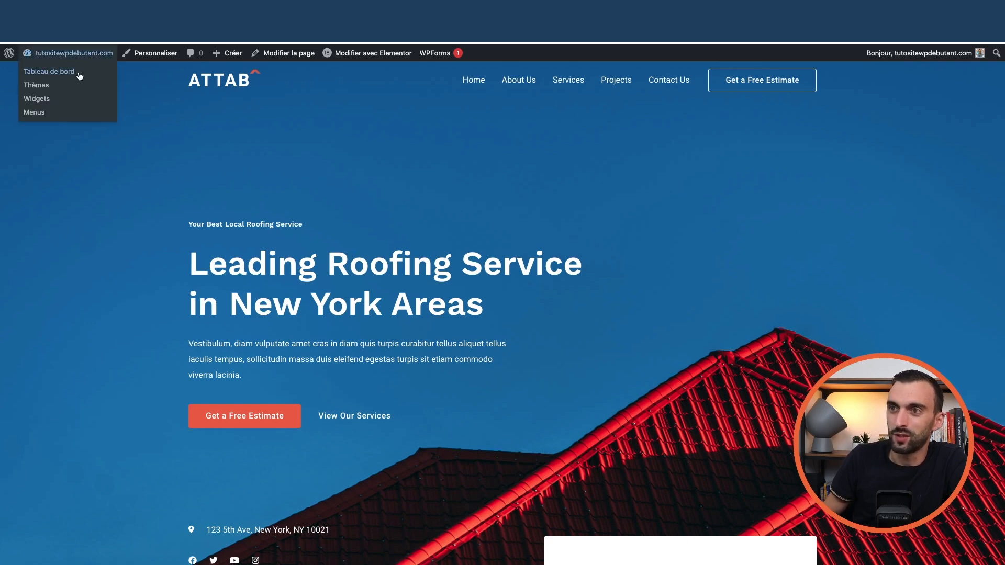
pyautogui.click(77, 73)
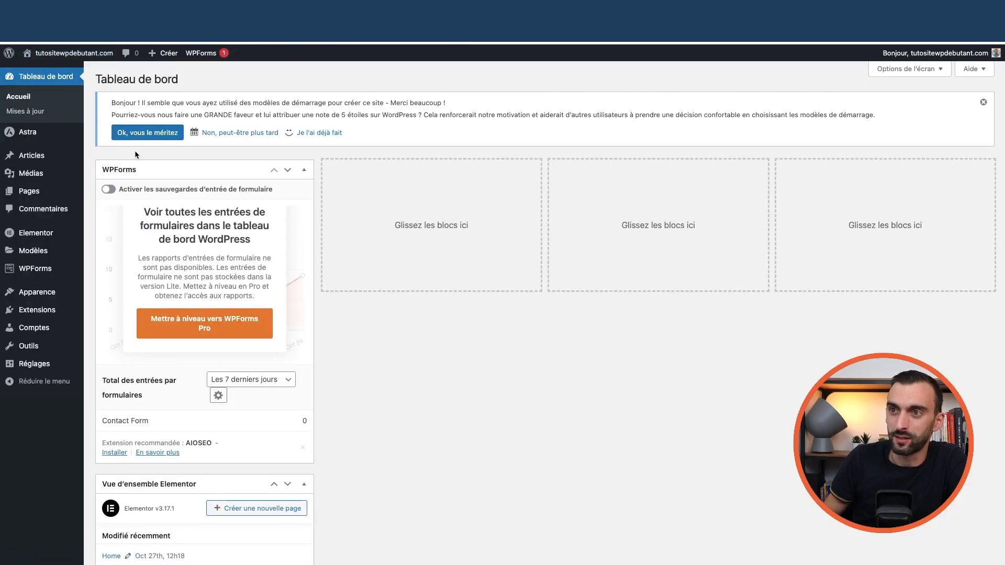
pyautogui.moveTo(63, 135)
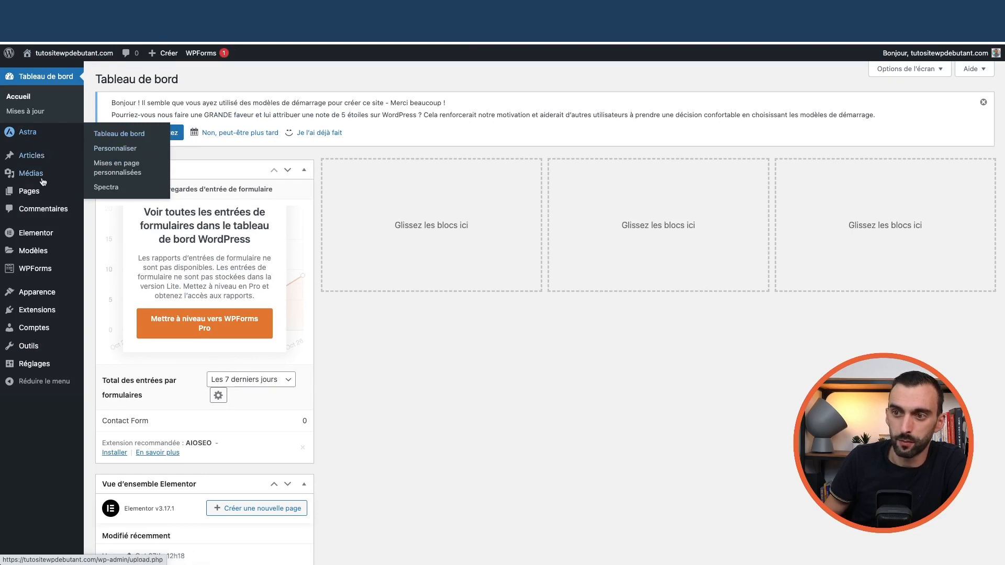
pyautogui.moveTo(40, 293)
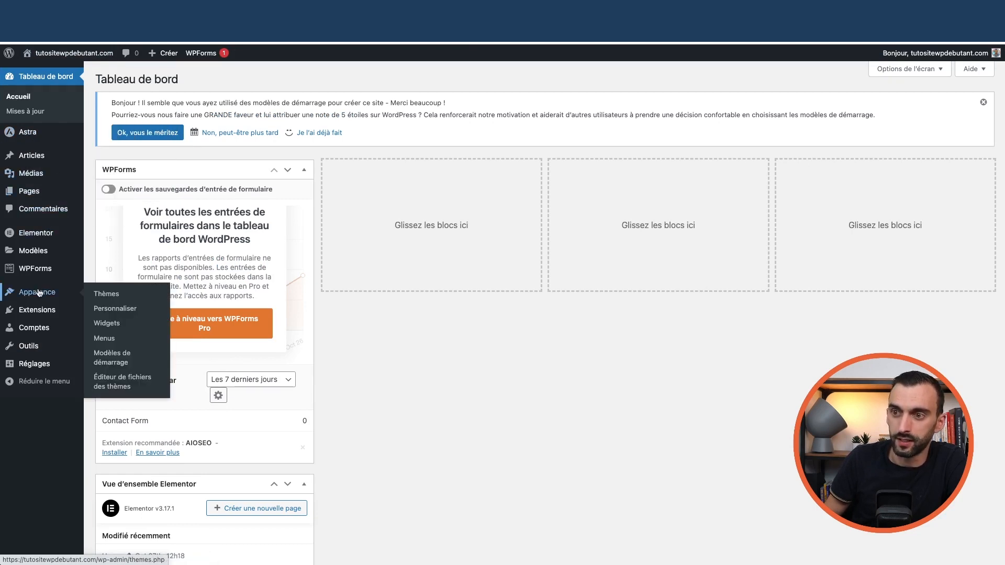
pyautogui.click(124, 312)
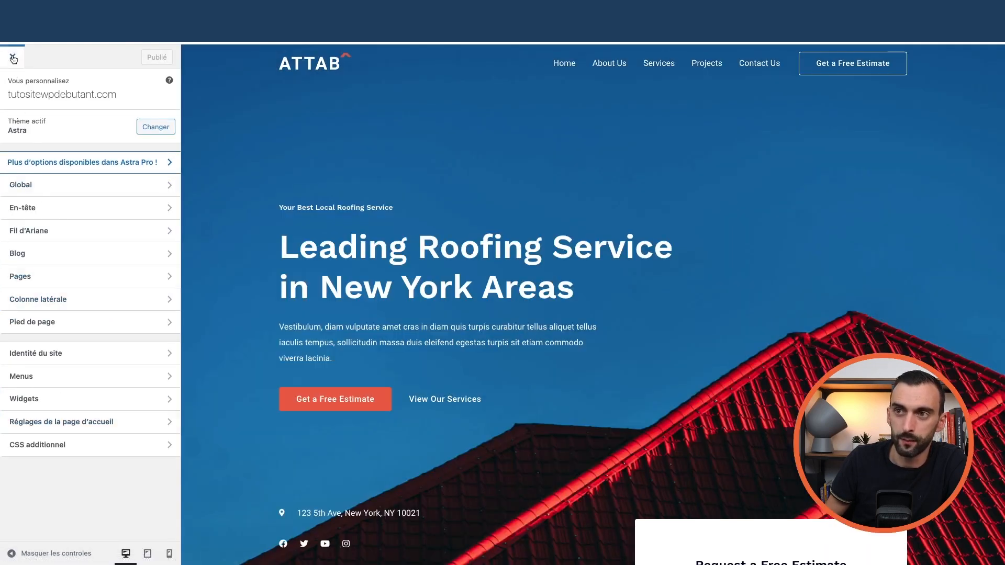
pyautogui.click(13, 59)
pyautogui.moveTo(40, 260)
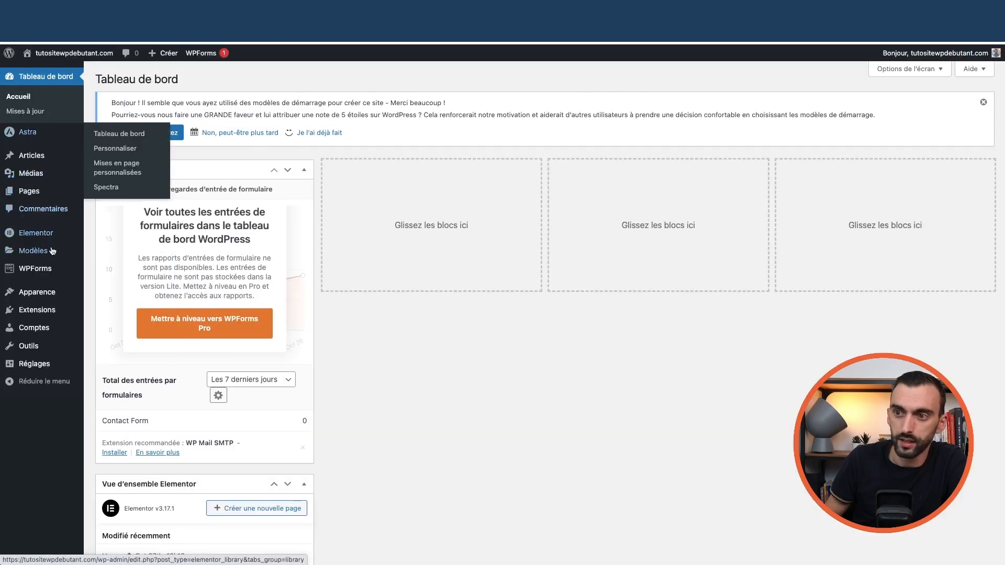
pyautogui.moveTo(47, 303)
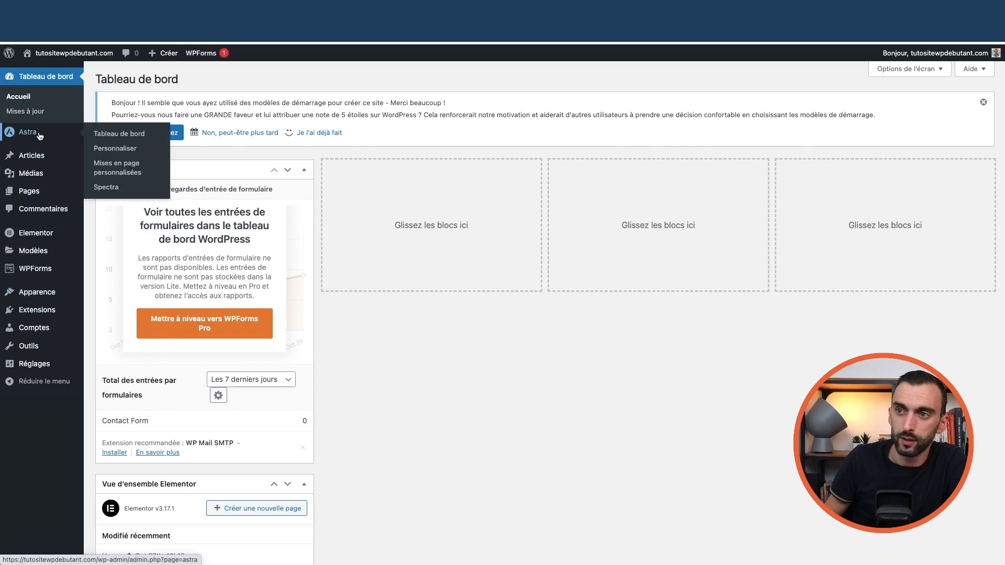
pyautogui.click(114, 151)
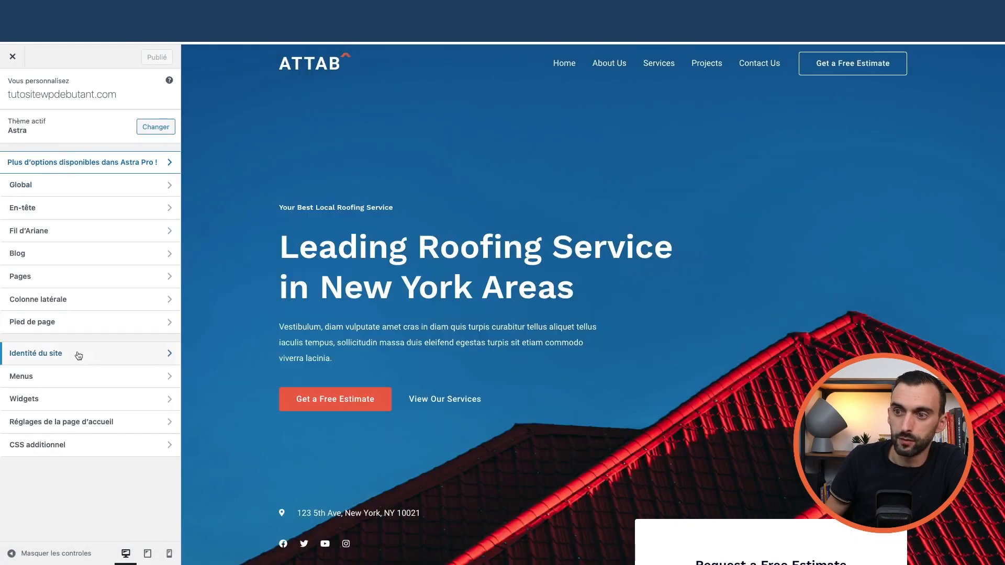
pyautogui.click(80, 192)
pyautogui.click(57, 124)
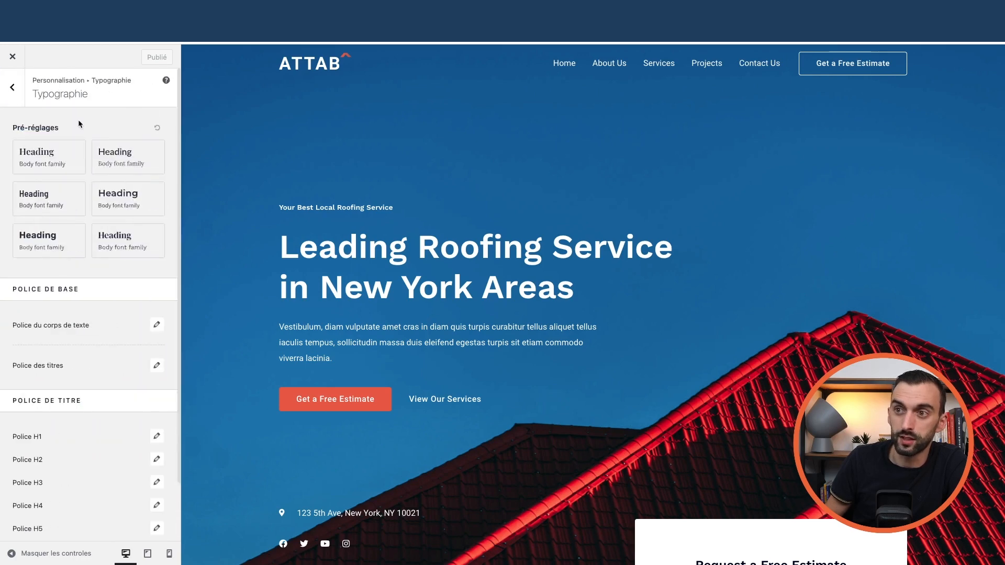
pyautogui.click(15, 99)
pyautogui.click(32, 140)
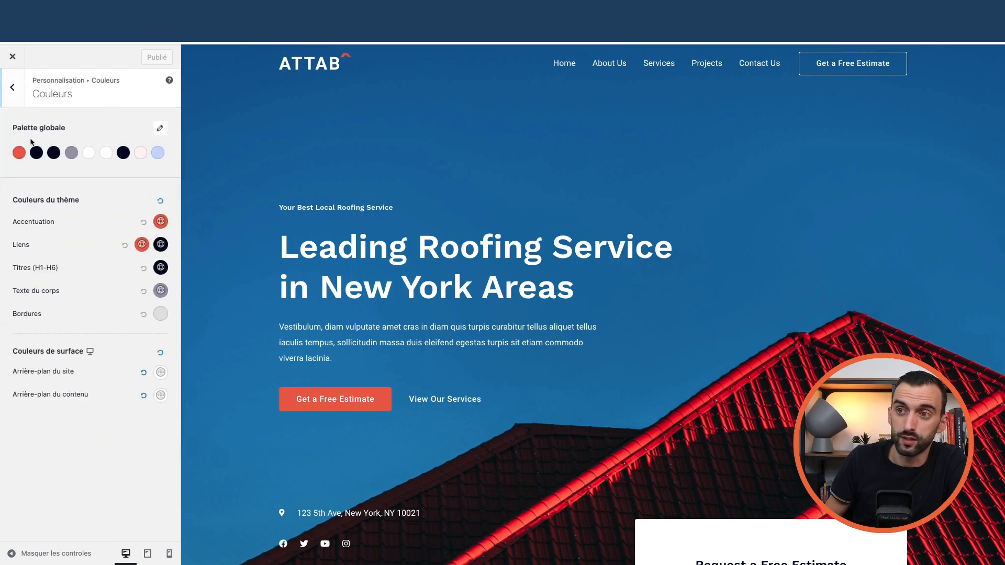
pyautogui.click(9, 93)
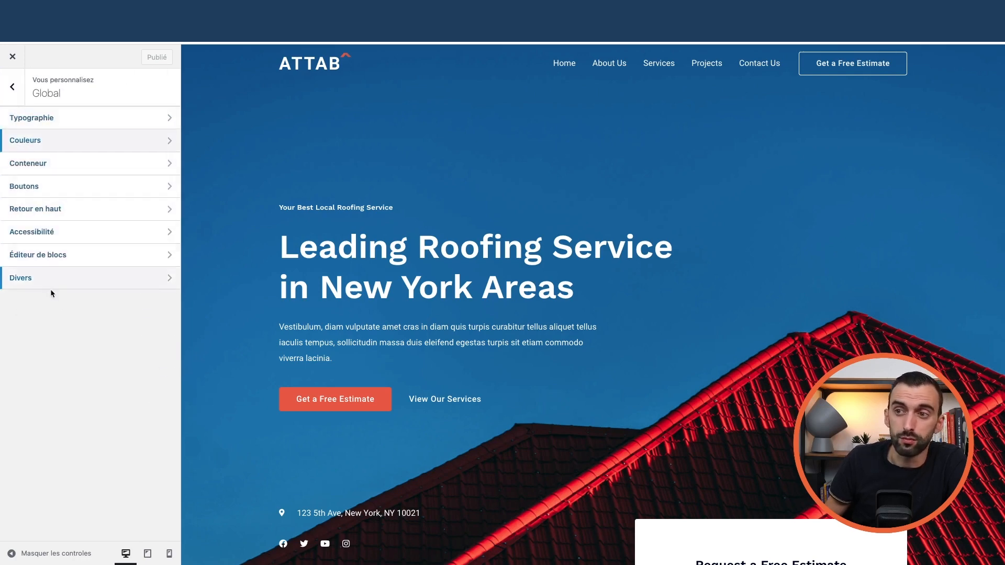
pyautogui.click(10, 97)
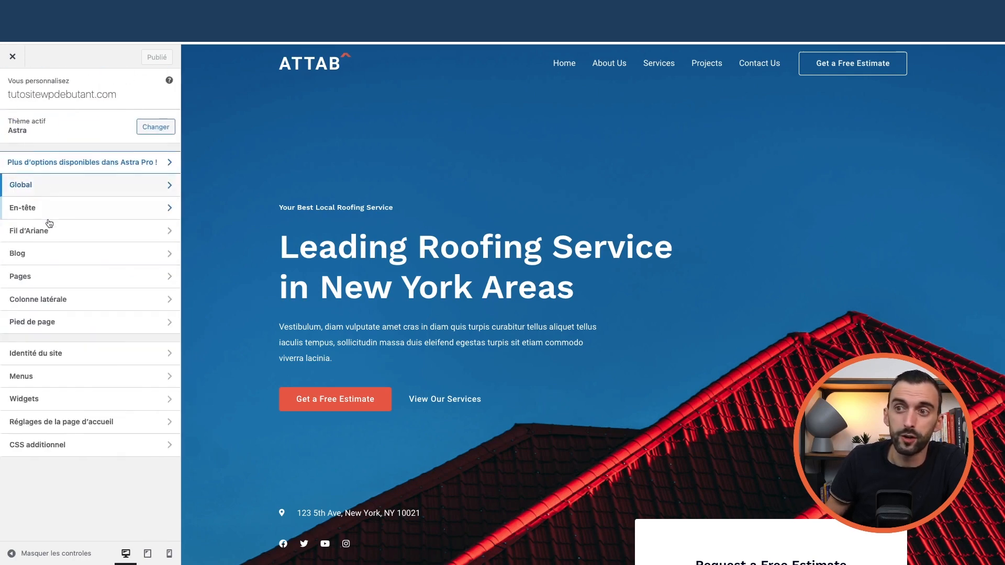
pyautogui.click(89, 262)
pyautogui.click(73, 140)
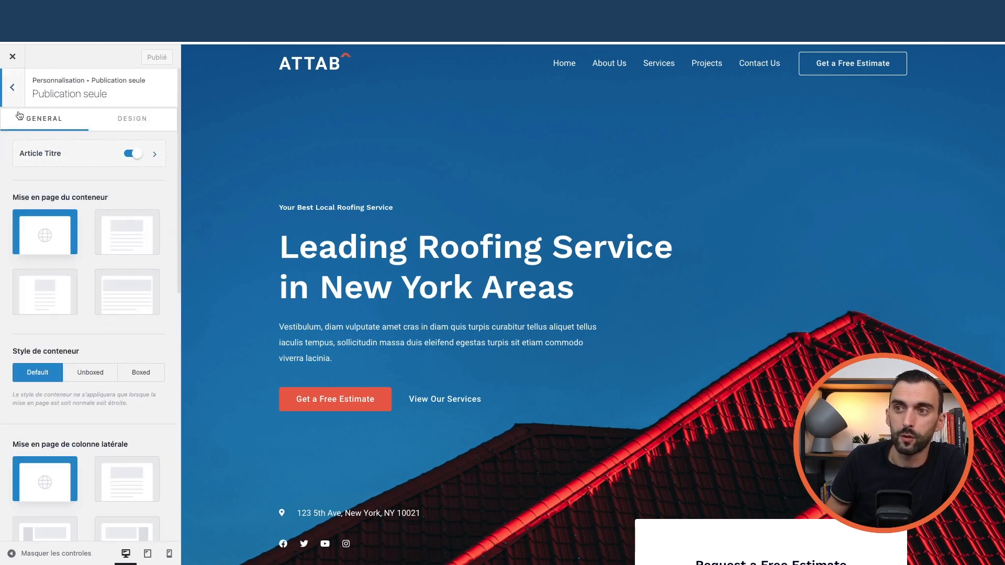
pyautogui.click(13, 88)
pyautogui.click(73, 116)
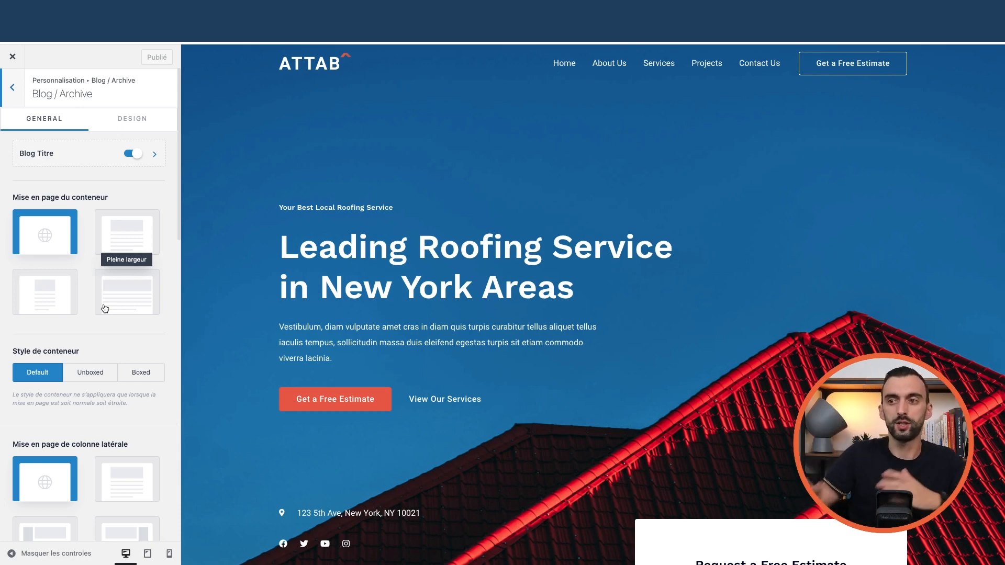
pyautogui.scroll(-1, 80, 292)
pyautogui.scroll(-3, 84, 278)
pyautogui.scroll(4, 86, 260)
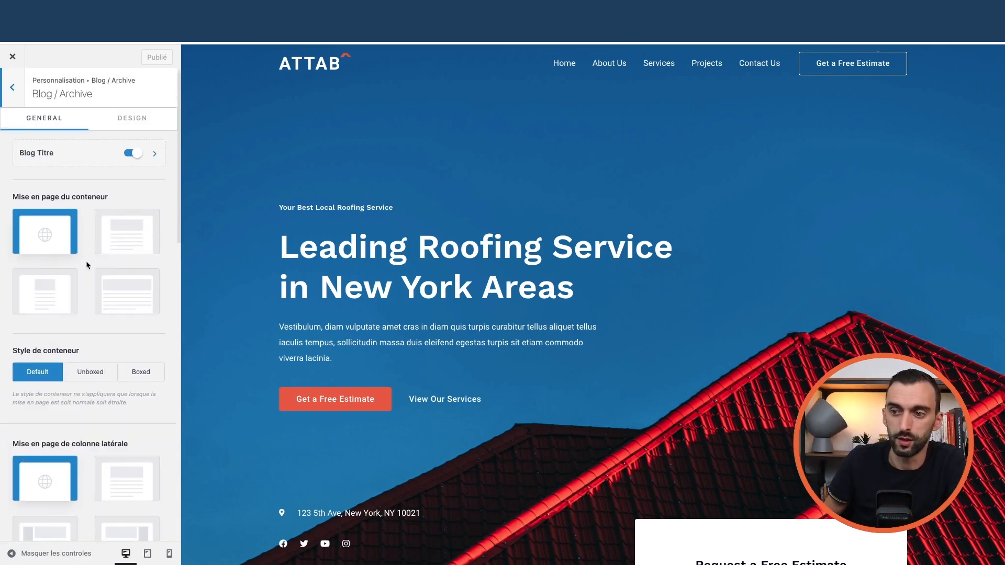
pyautogui.click(14, 97)
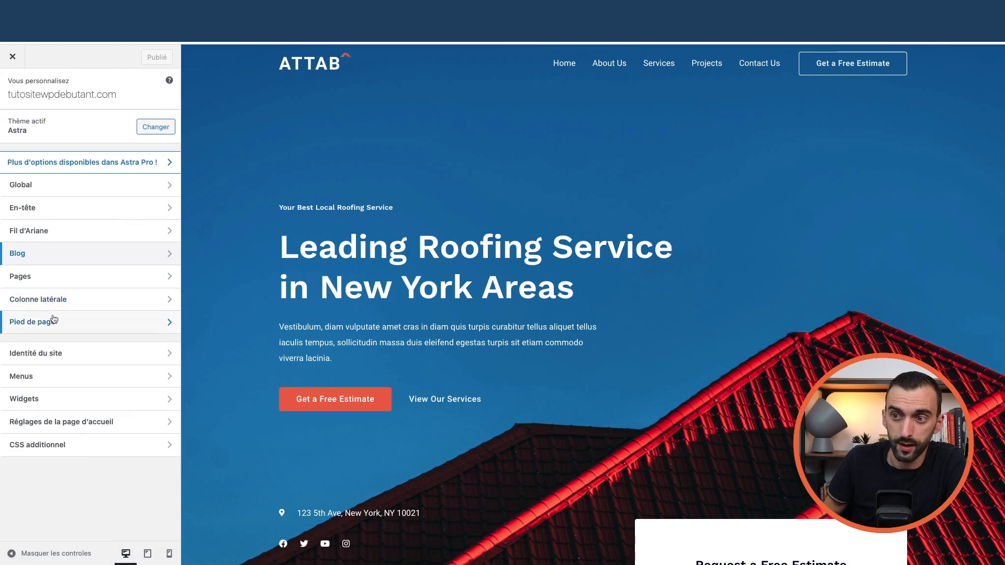
pyautogui.click(34, 278)
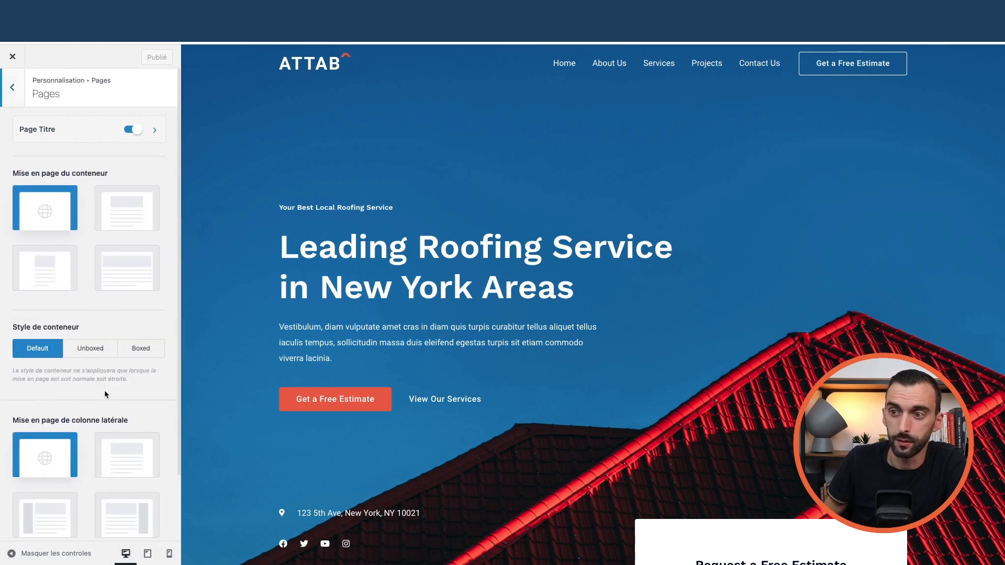
pyautogui.scroll(-3, 105, 397)
pyautogui.scroll(3, 94, 366)
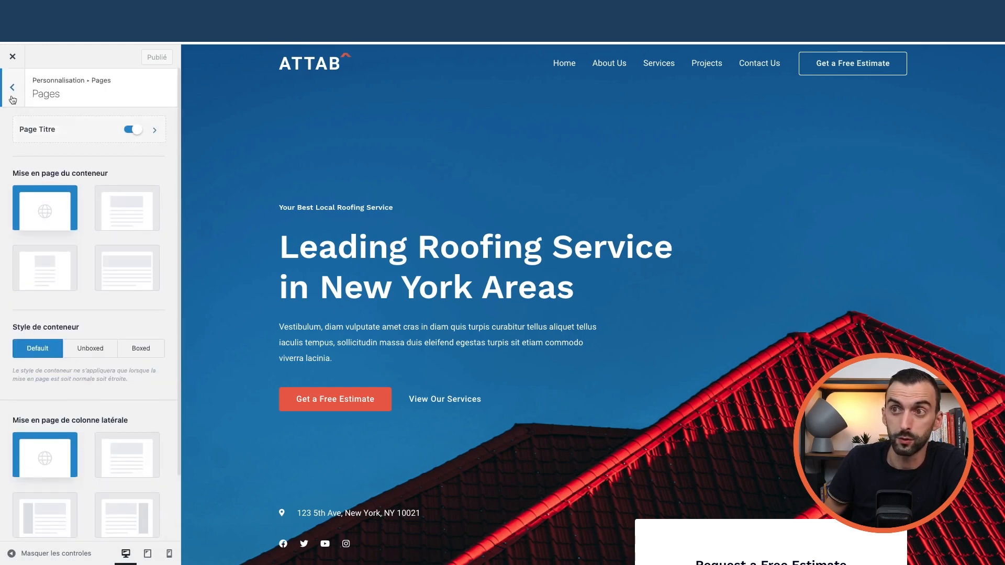
pyautogui.click(11, 100)
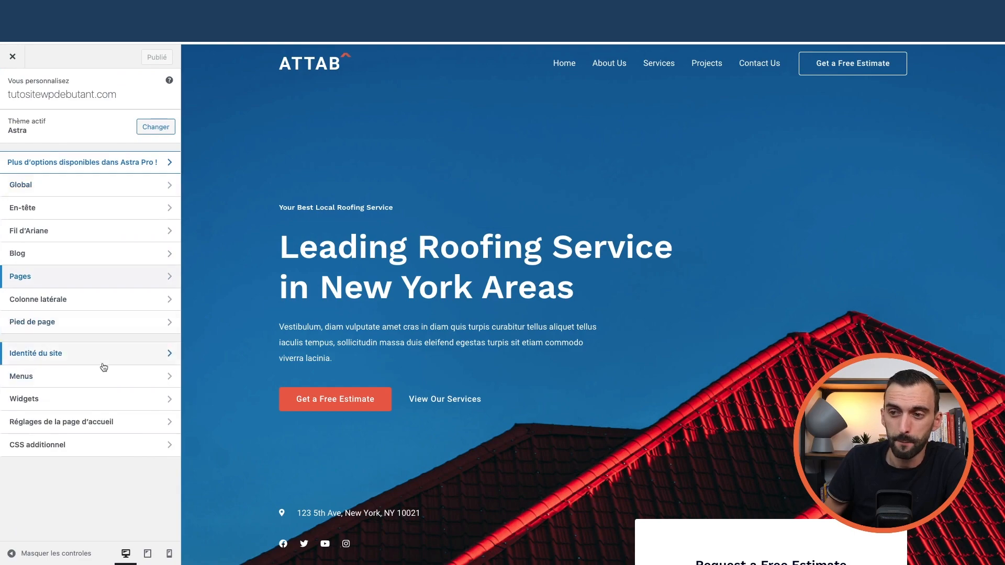
pyautogui.click(76, 355)
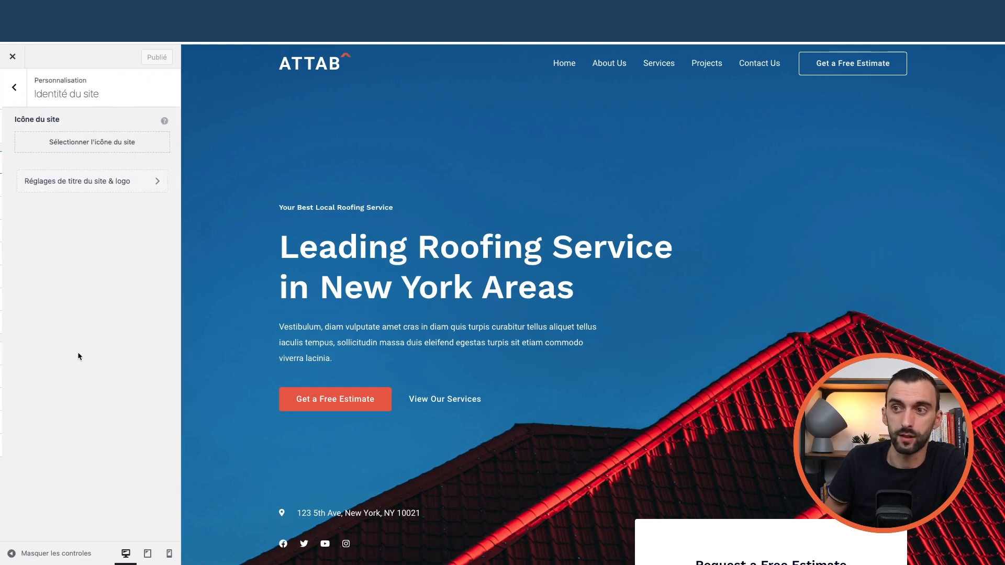
pyautogui.press('Escape')
pyautogui.scroll(-20, 388, 297)
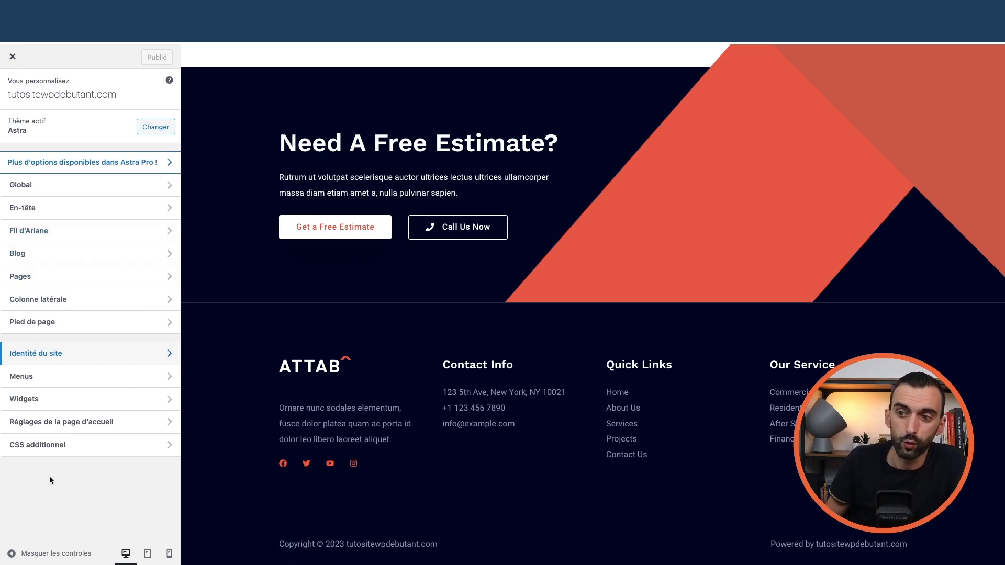
pyautogui.click(12, 57)
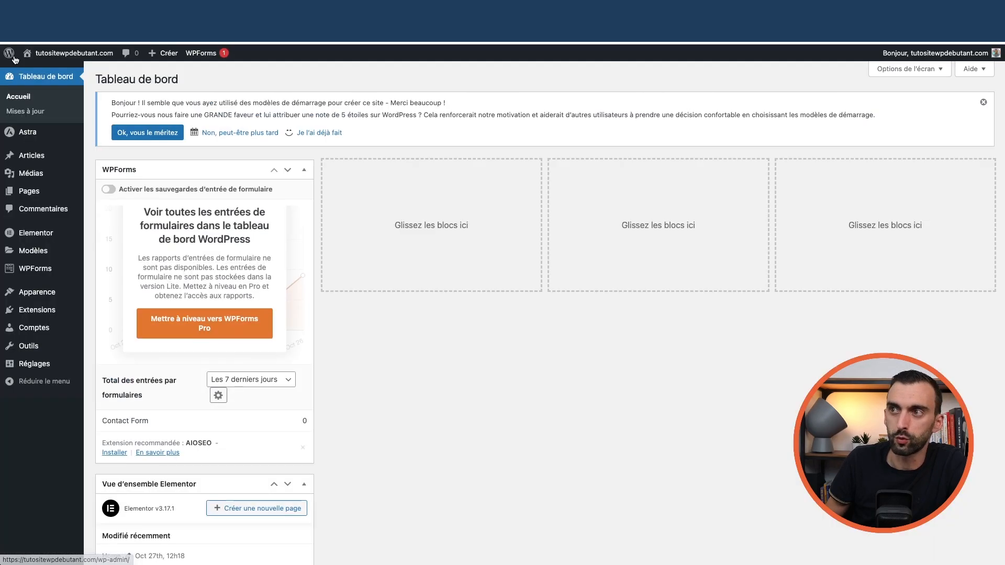
# - Replace the Titre du site with 'Tuto' in Réglages > Général and save the changes
pyautogui.moveTo(35, 365)
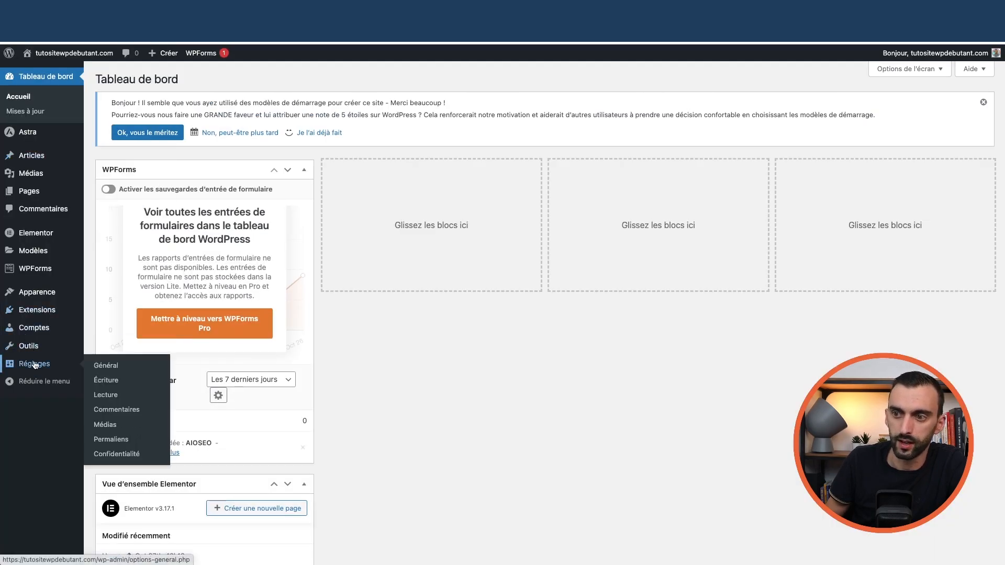
pyautogui.click(111, 370)
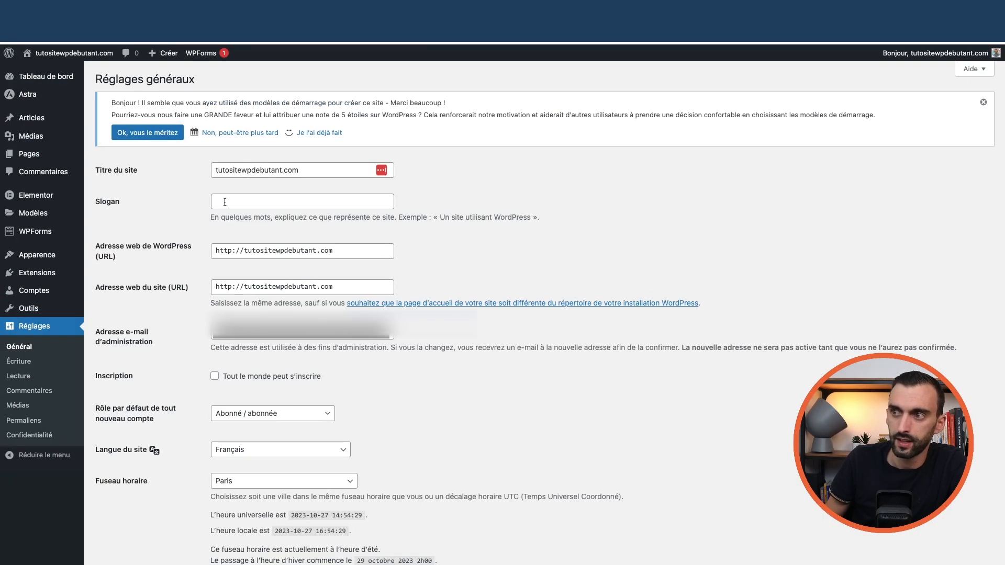
pyautogui.doubleClick(245, 169)
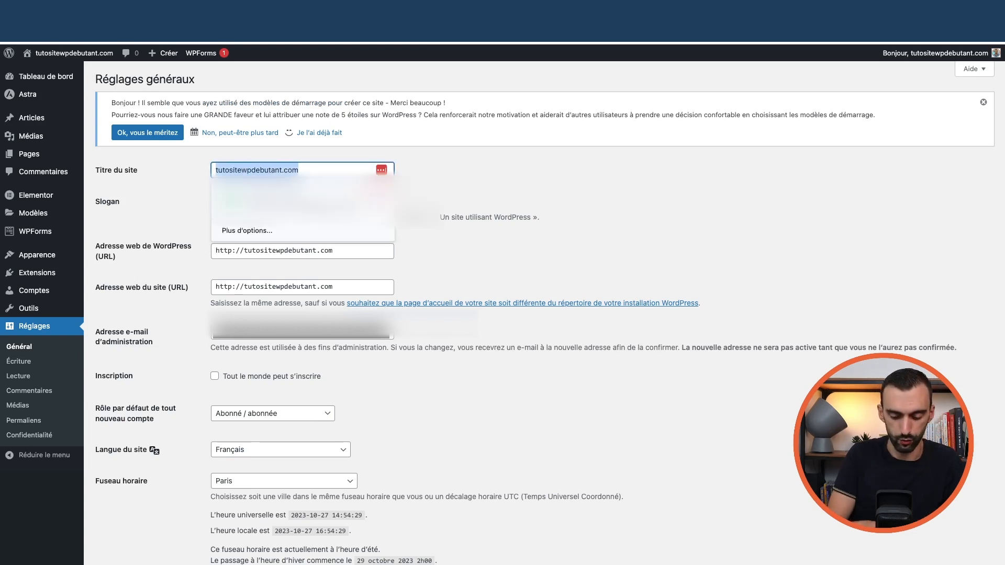
pyautogui.write('Tuto')
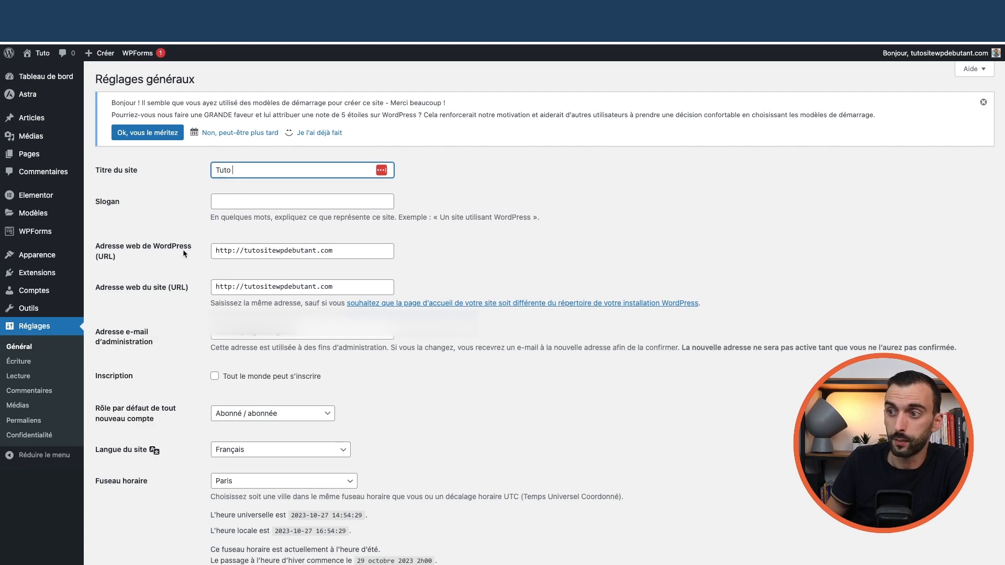
pyautogui.scroll(-8, 131, 346)
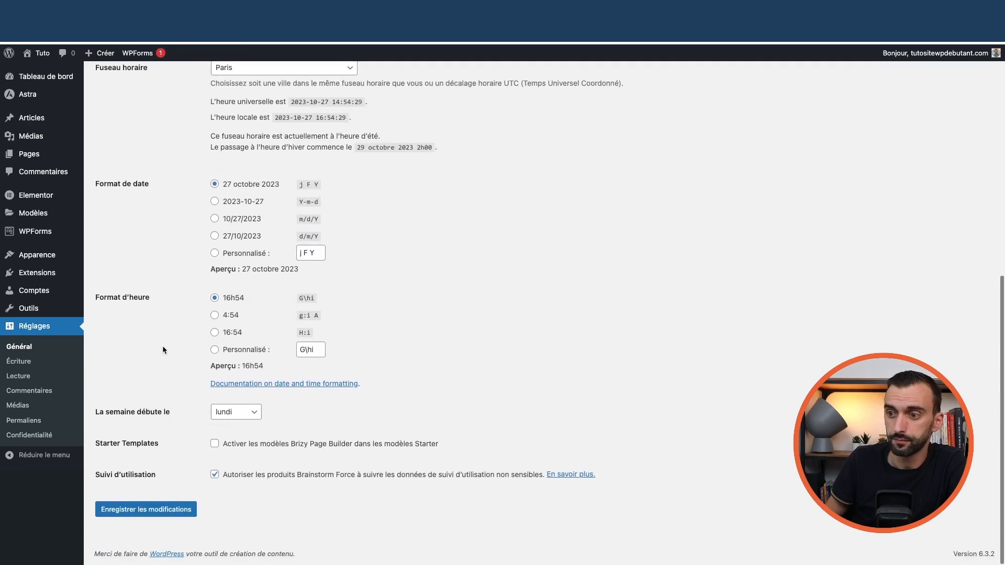
pyautogui.click(164, 510)
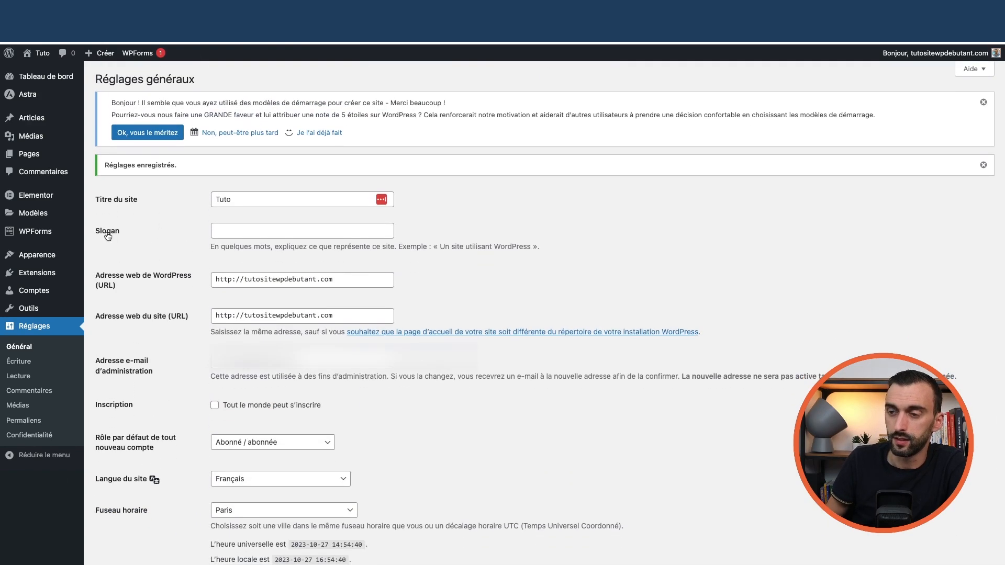
pyautogui.scroll(-3, 173, 267)
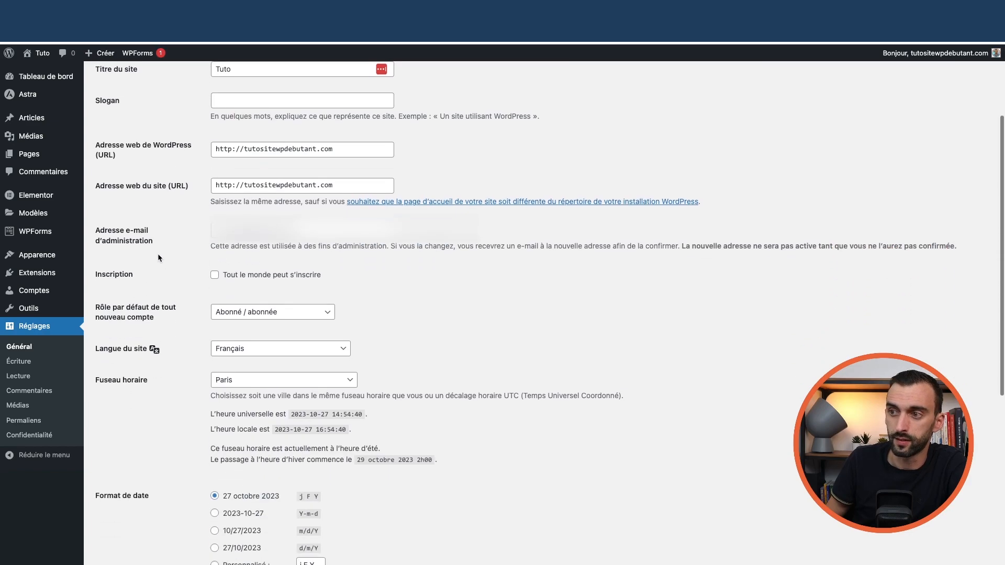
pyautogui.scroll(3, 158, 253)
pyautogui.moveTo(31, 98)
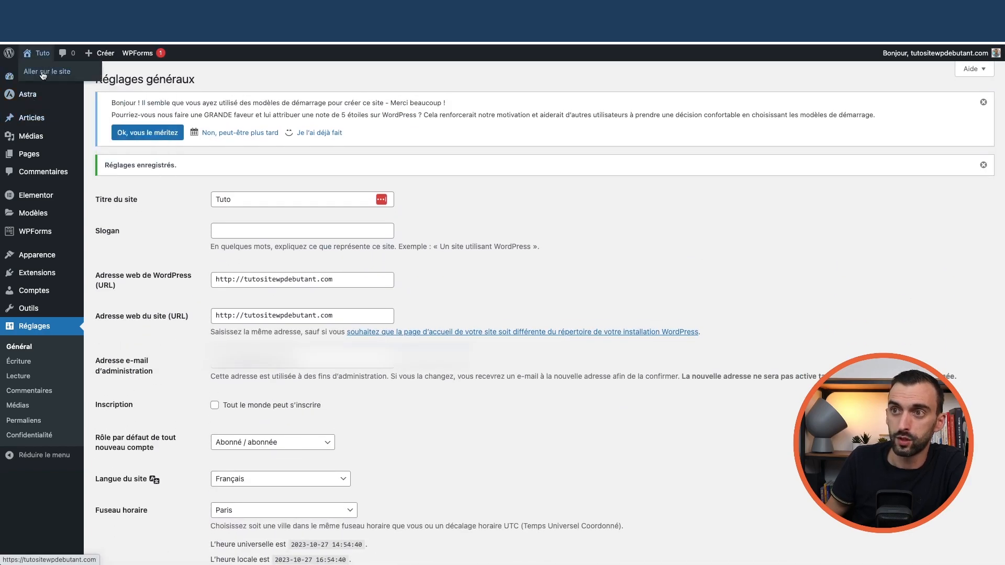
# - Visit the live site and open the Personnaliser Customizer from the admin bar
pyautogui.click(44, 74)
pyautogui.scroll(-20, 350, 361)
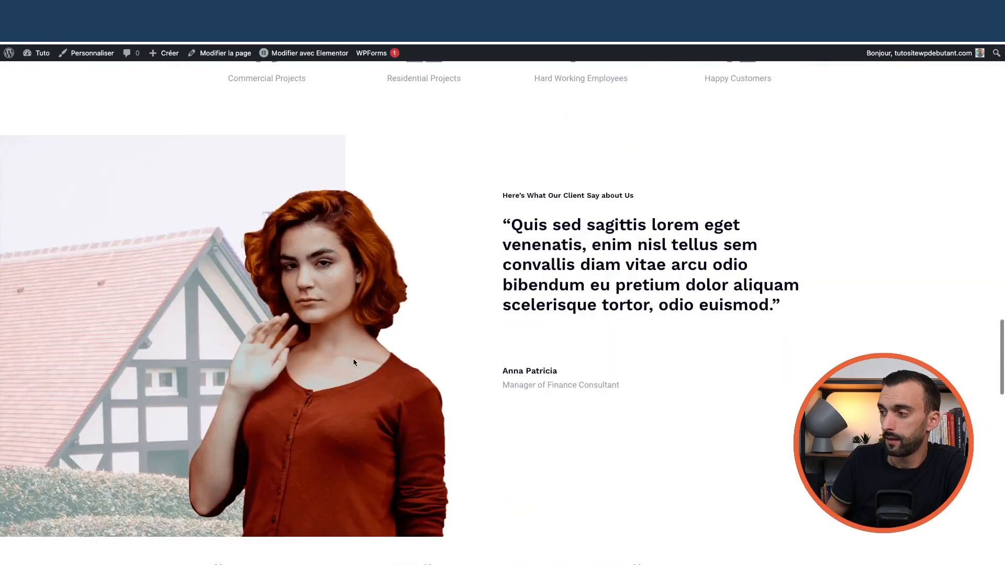
pyautogui.scroll(15, 258, 301)
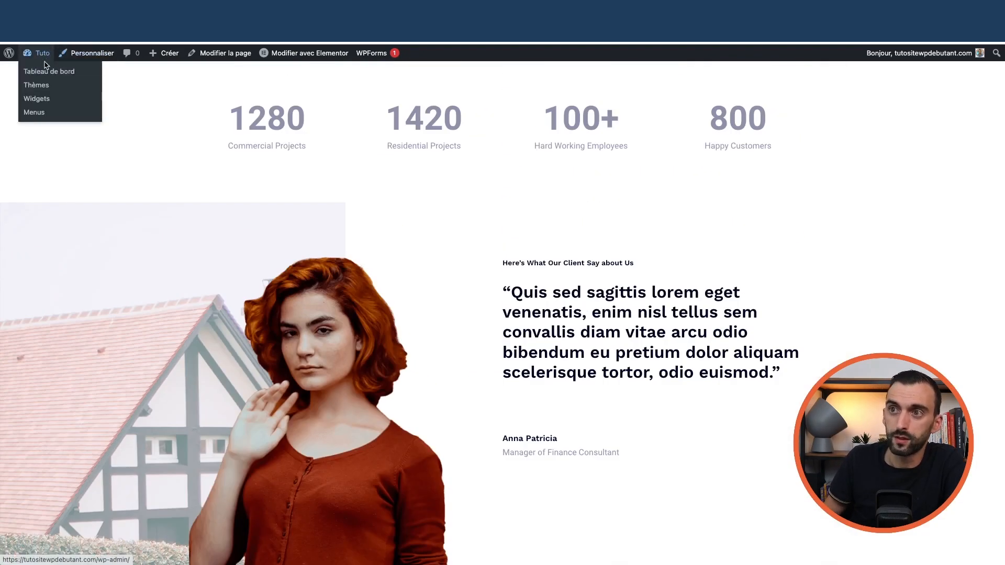
pyautogui.click(92, 55)
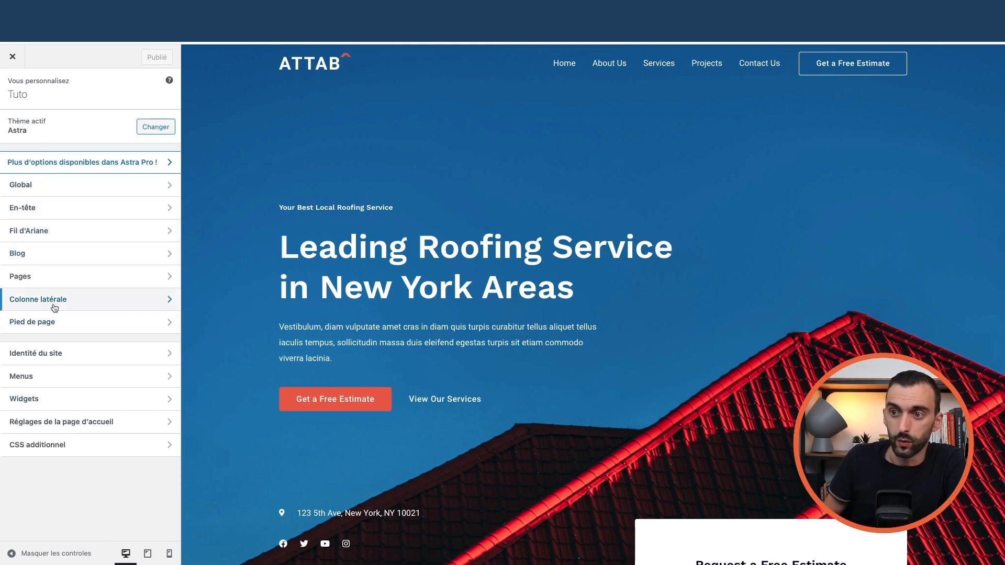
# - Open the footer builder and try adding elements to the empty footer columns
pyautogui.click(71, 330)
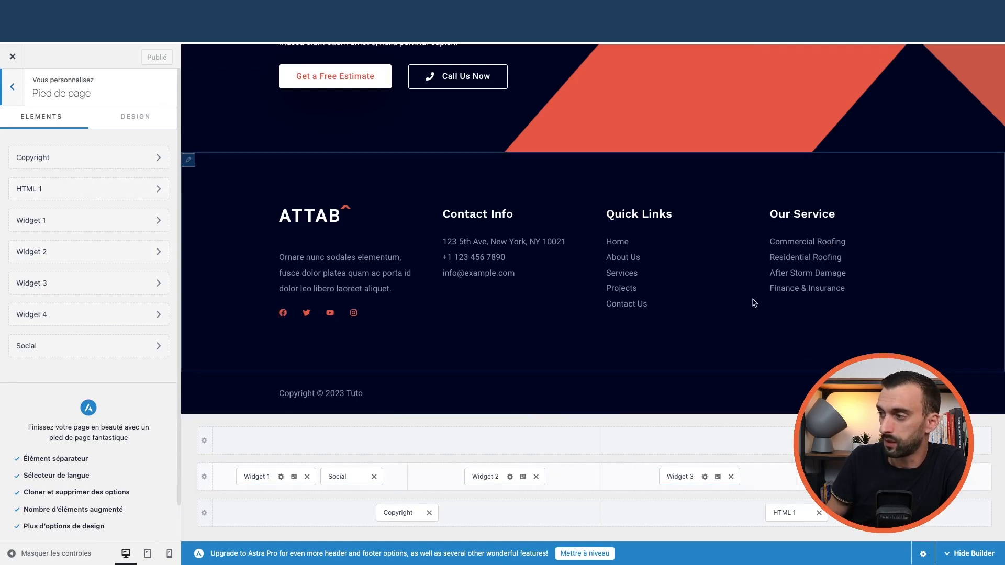
pyautogui.click(431, 479)
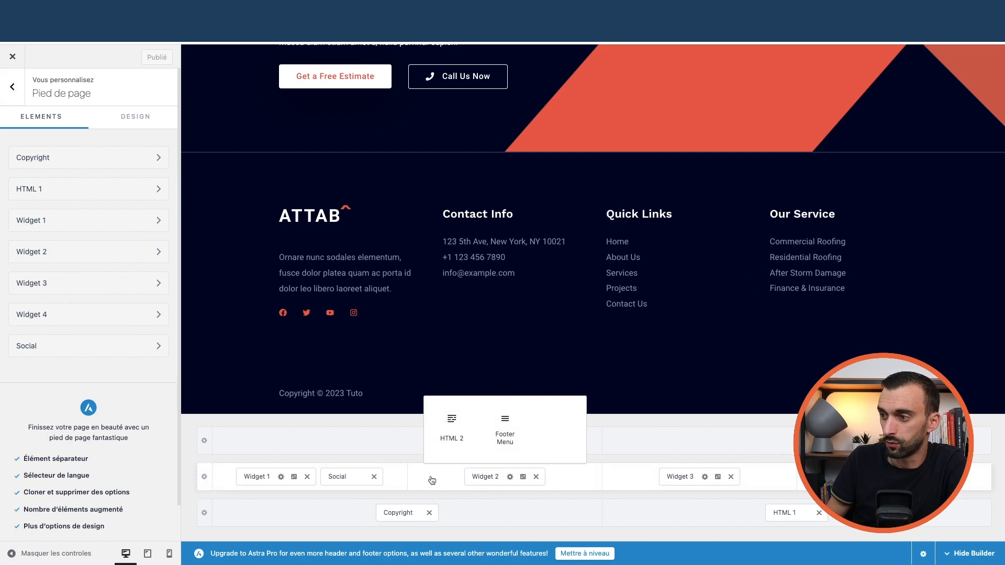
pyautogui.click(657, 466)
pyautogui.click(632, 516)
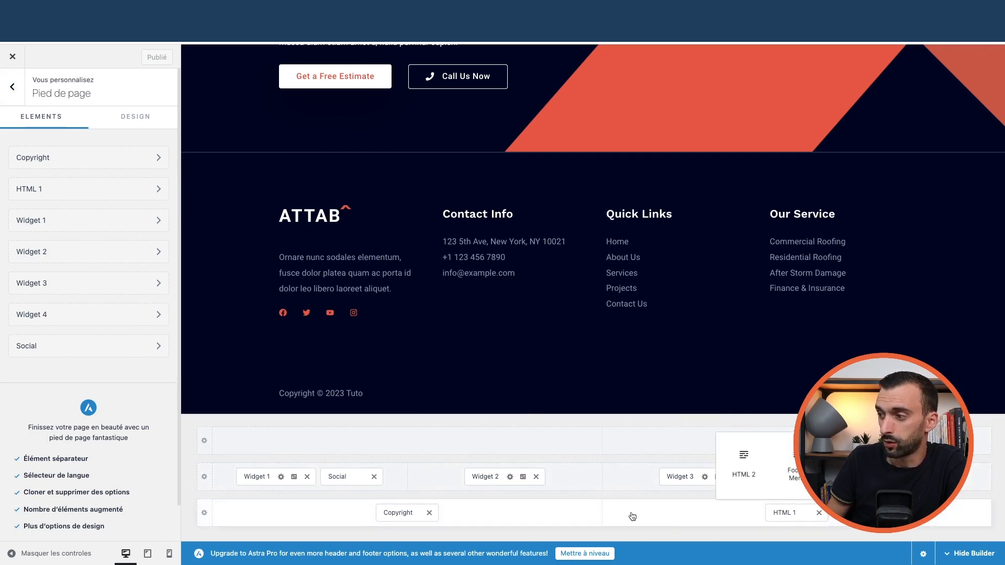
pyautogui.click(531, 424)
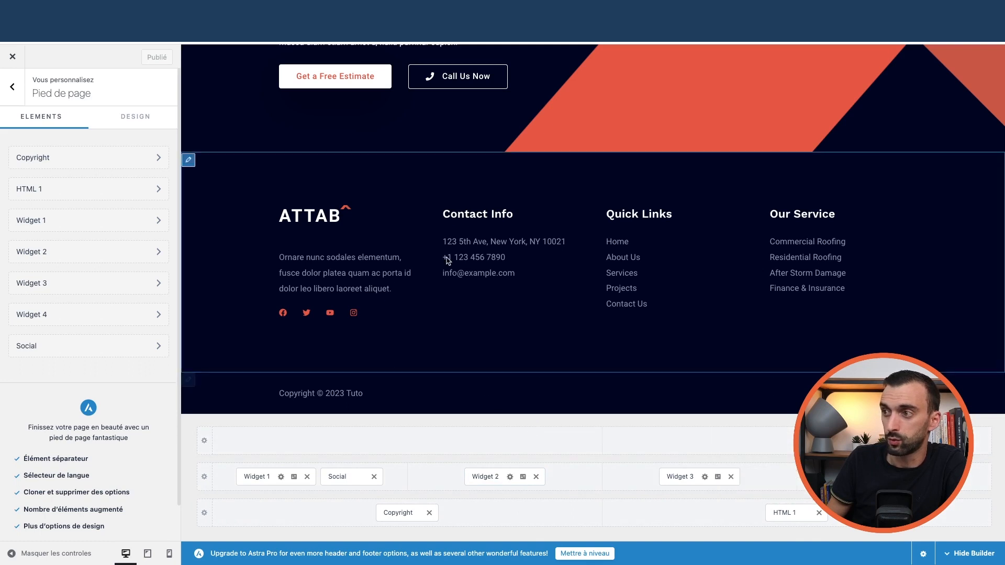
# - Review the main footer row, Widget 1 and social icon settings, leaving Behance selected
pyautogui.click(205, 486)
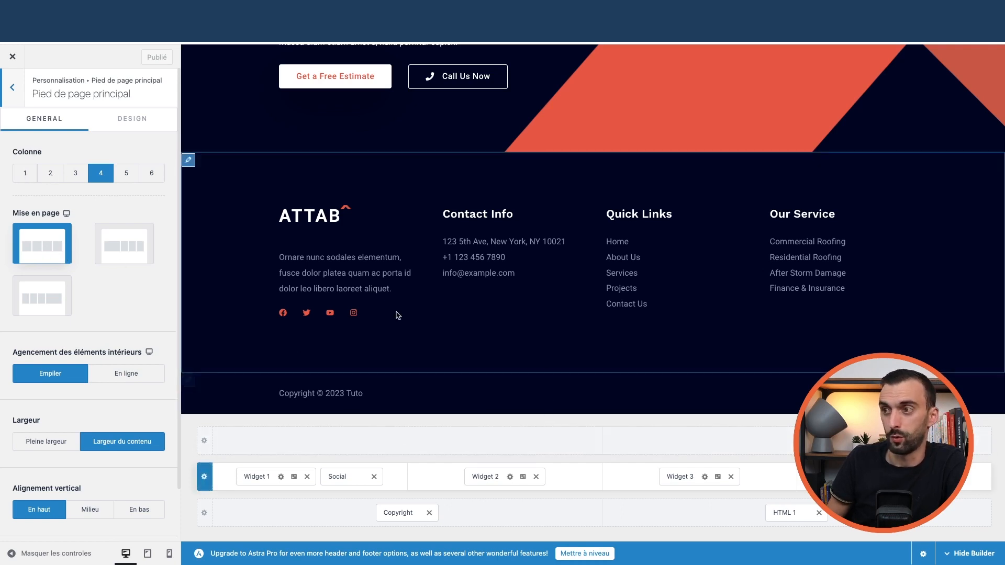
pyautogui.click(259, 478)
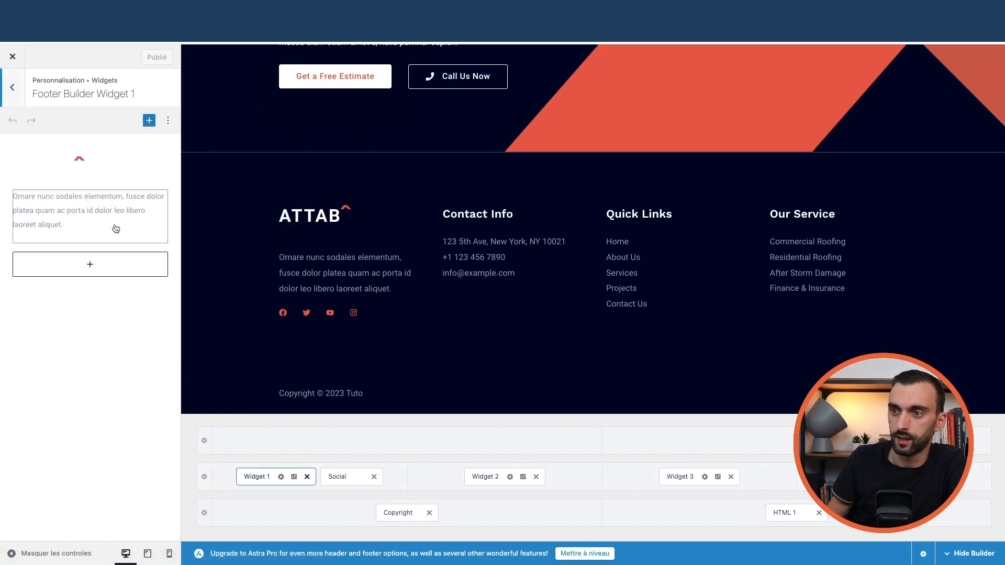
pyautogui.click(339, 476)
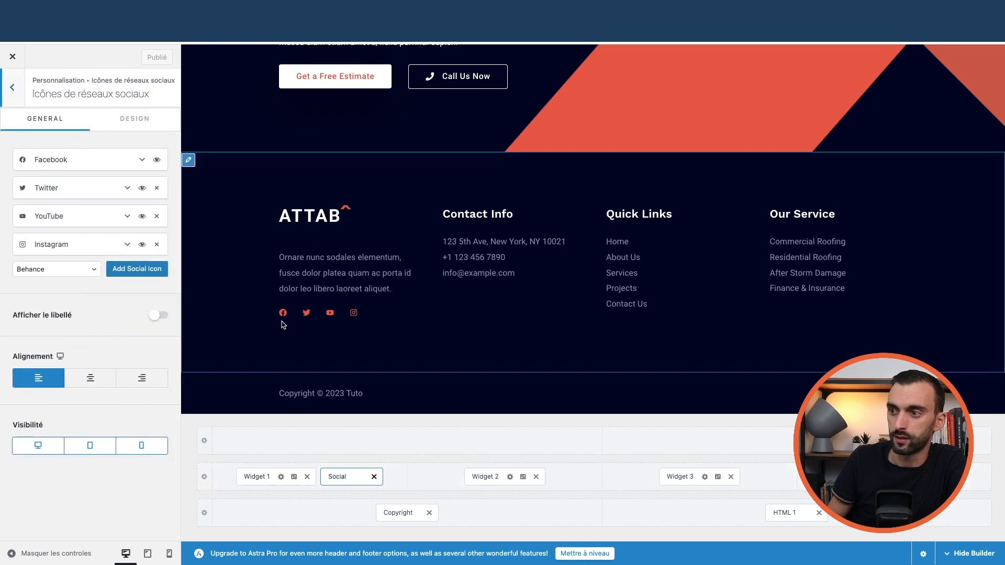
pyautogui.click(88, 271)
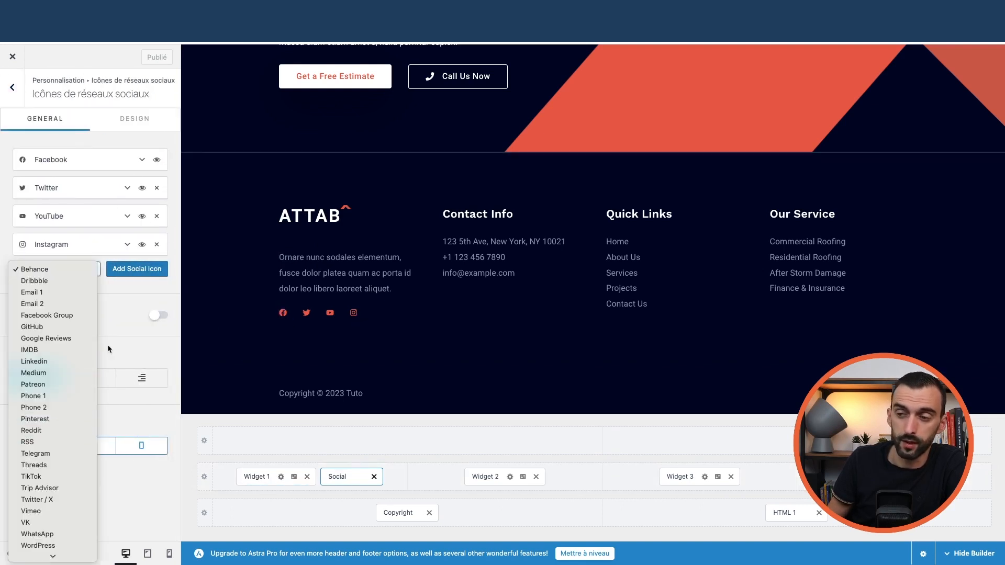
pyautogui.click(133, 300)
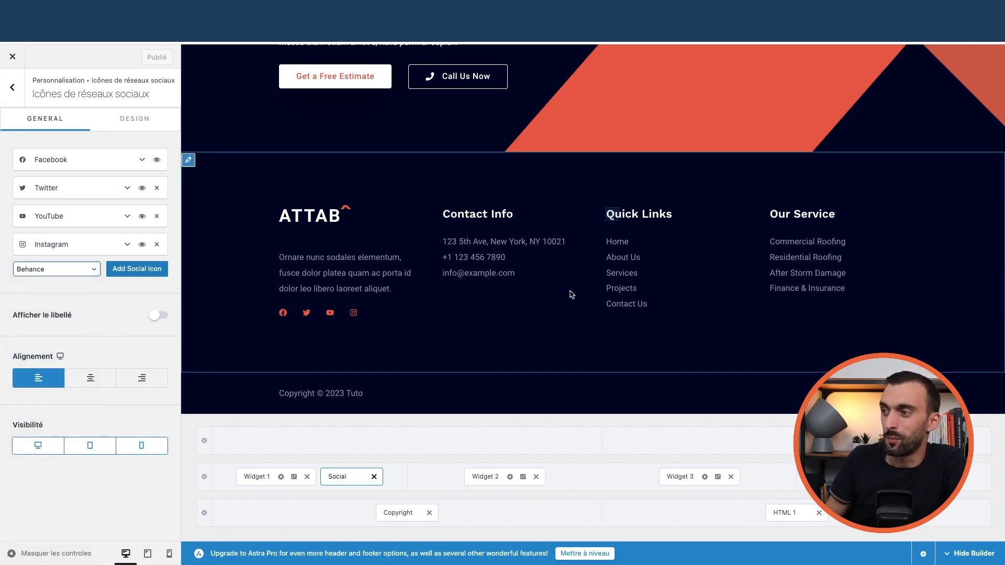
# - Review the copyright and bottom row settings, then go back to the main Customizer menu
pyautogui.click(388, 515)
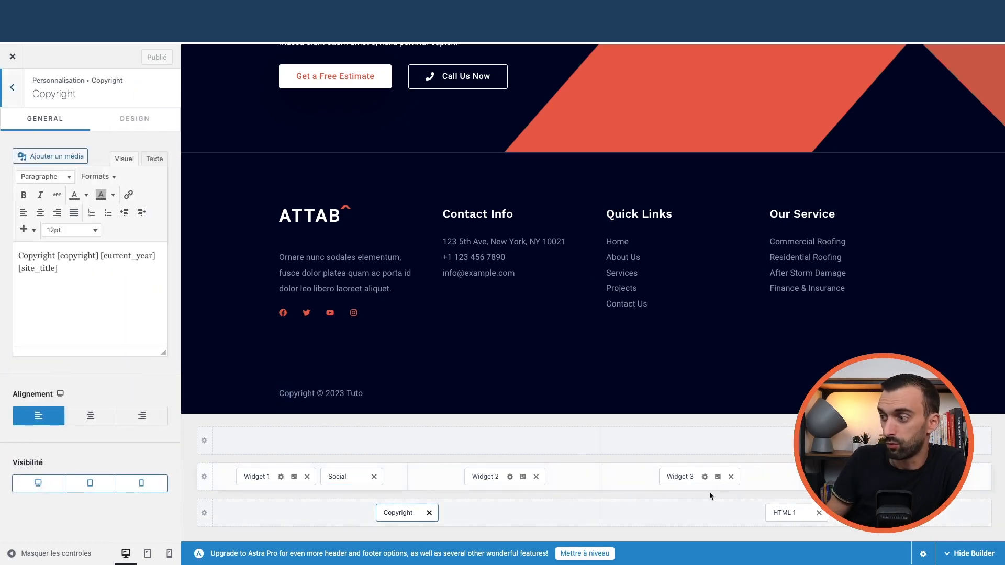
pyautogui.click(242, 515)
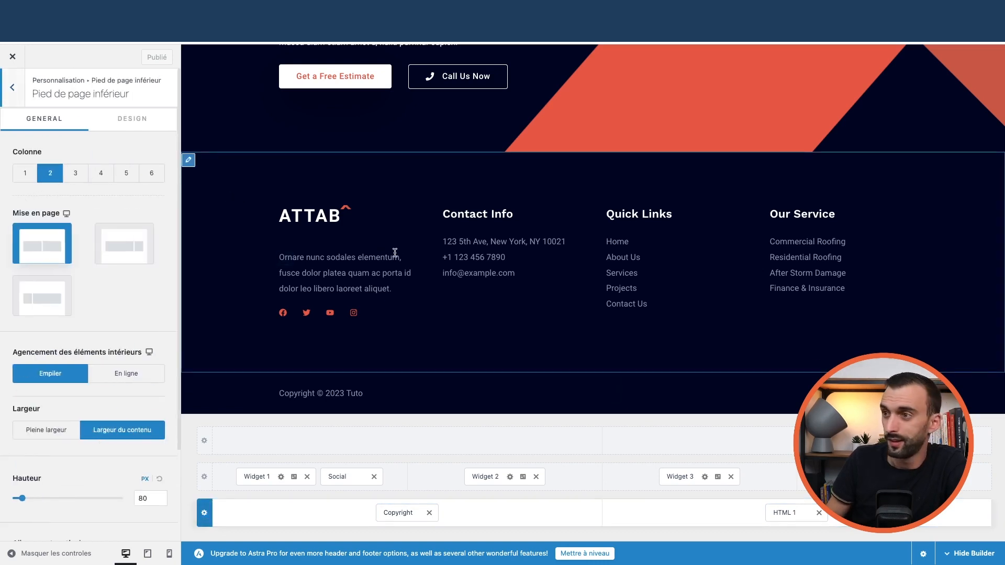
pyautogui.click(18, 89)
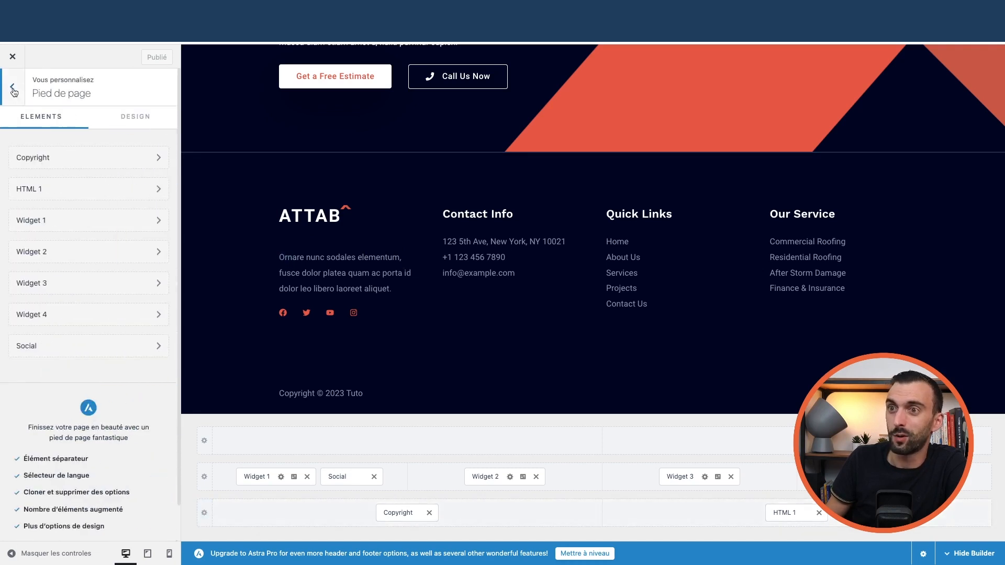
pyautogui.click(18, 91)
pyautogui.click(61, 358)
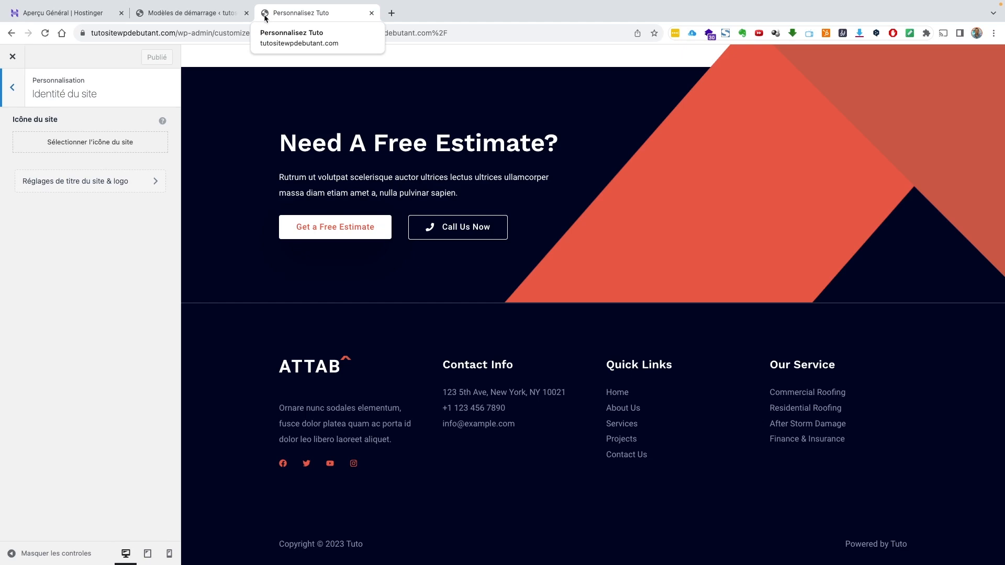
pyautogui.click(111, 185)
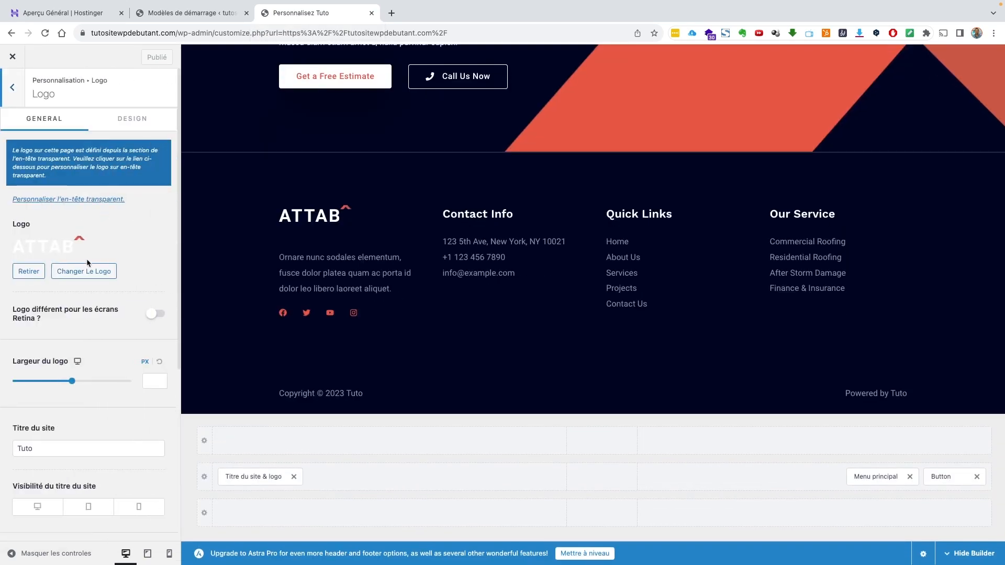
pyautogui.scroll(-4, 89, 360)
pyautogui.scroll(4, 84, 324)
pyautogui.click(14, 87)
pyautogui.click(14, 89)
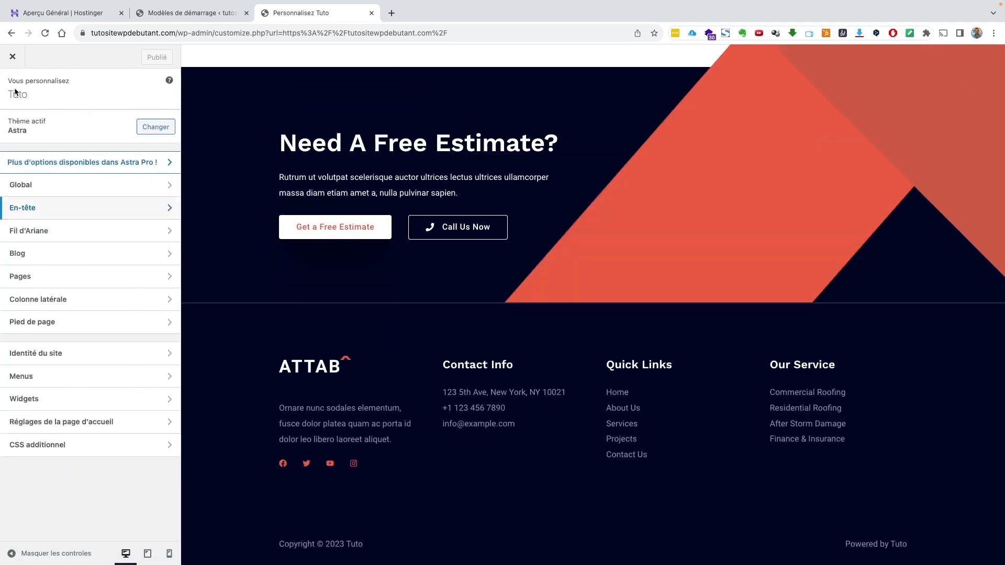
pyautogui.click(11, 59)
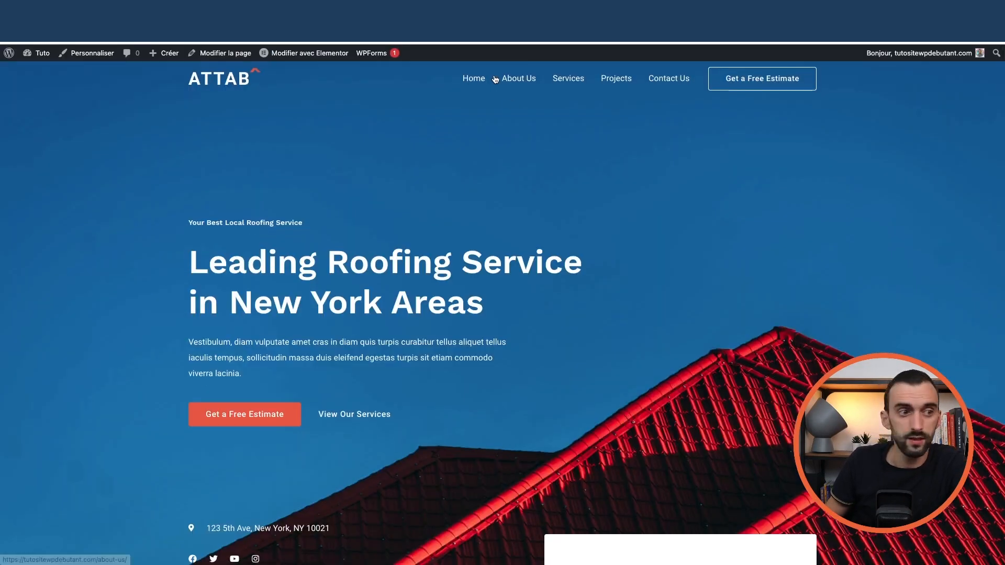
pyautogui.moveTo(39, 53)
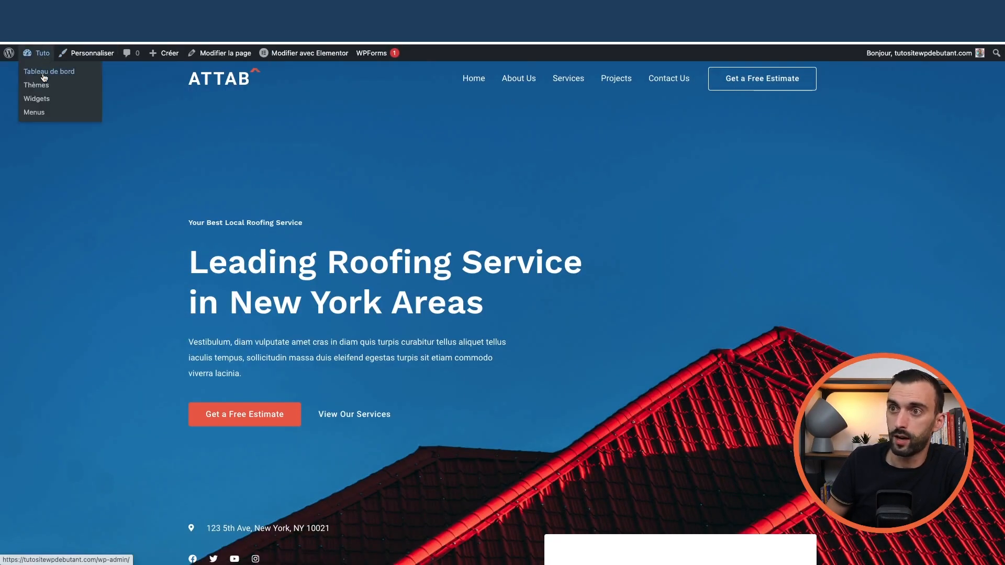
pyautogui.click(44, 76)
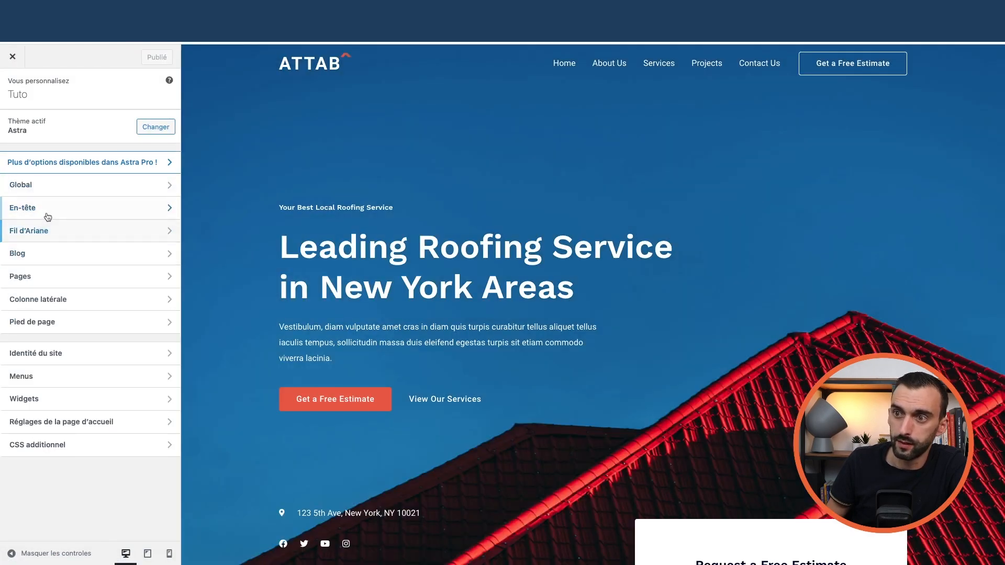
pyautogui.click(72, 211)
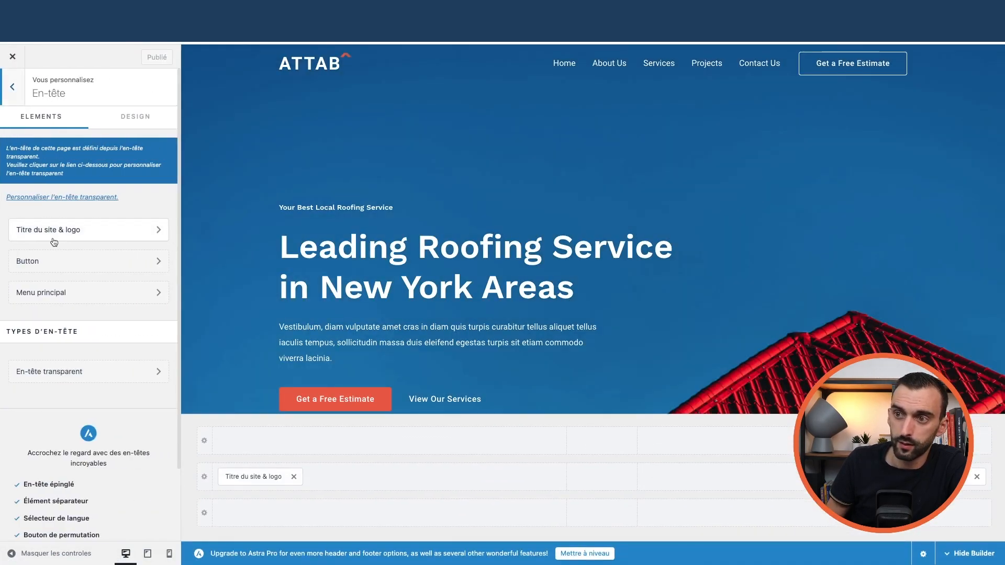
pyautogui.click(72, 243)
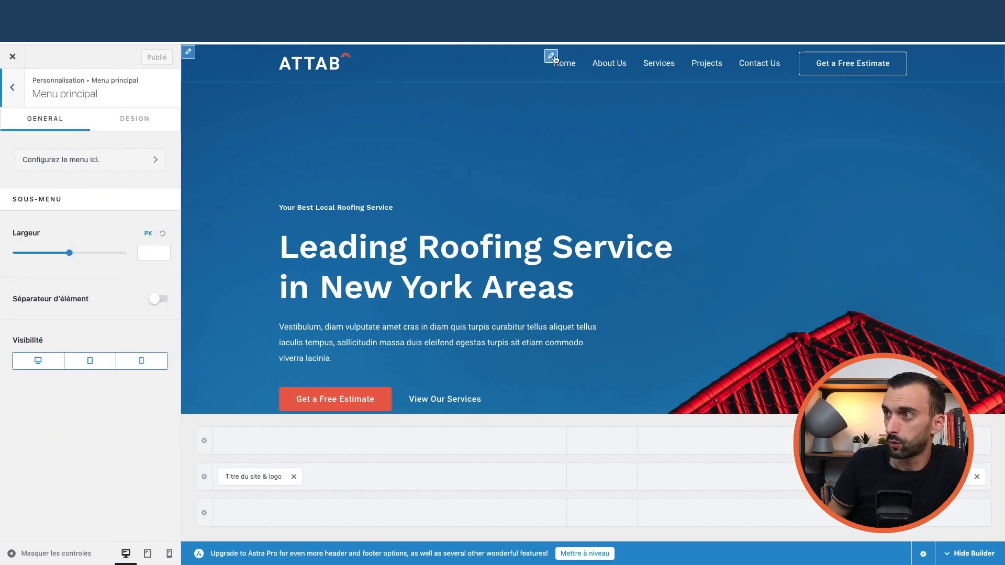
pyautogui.click(189, 54)
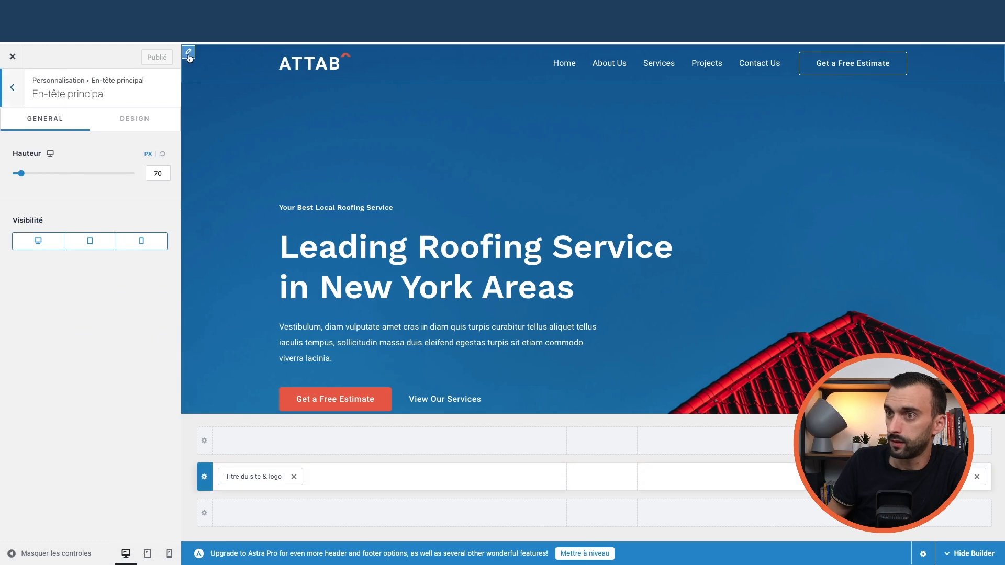
pyautogui.click(806, 56)
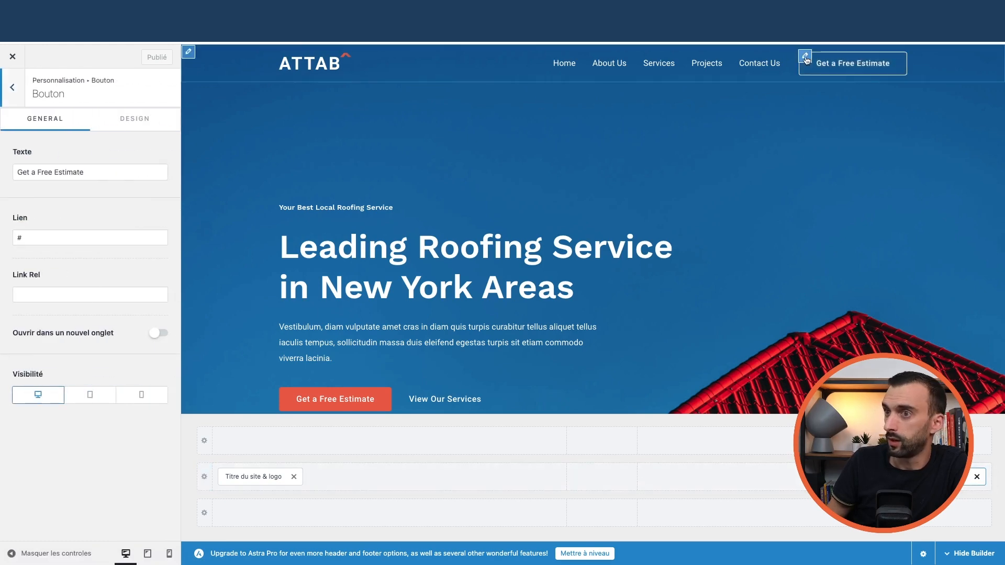
pyautogui.moveTo(86, 172); pyautogui.dragTo(1, 171)
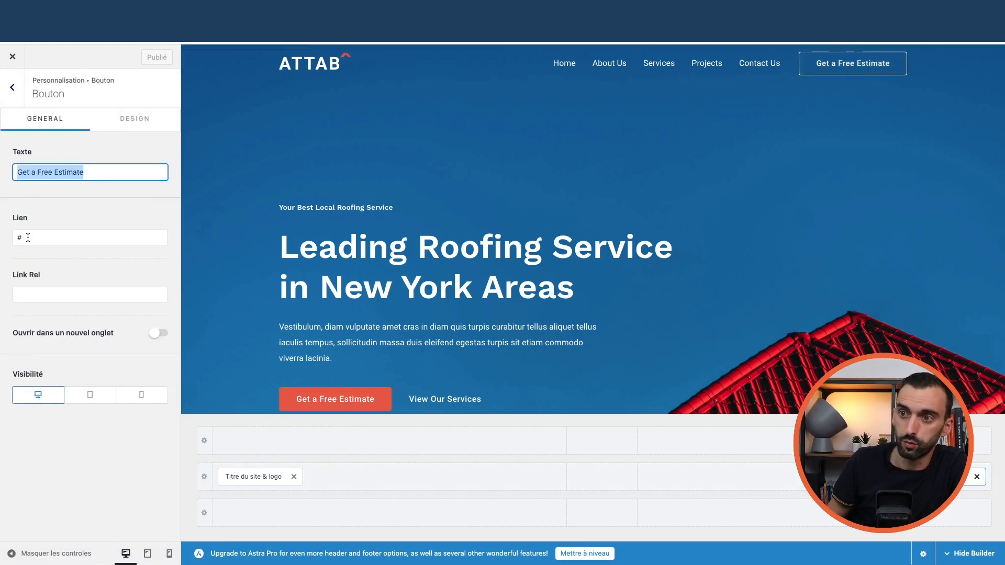
pyautogui.moveTo(28, 237); pyautogui.dragTo(9, 240)
pyautogui.click(126, 120)
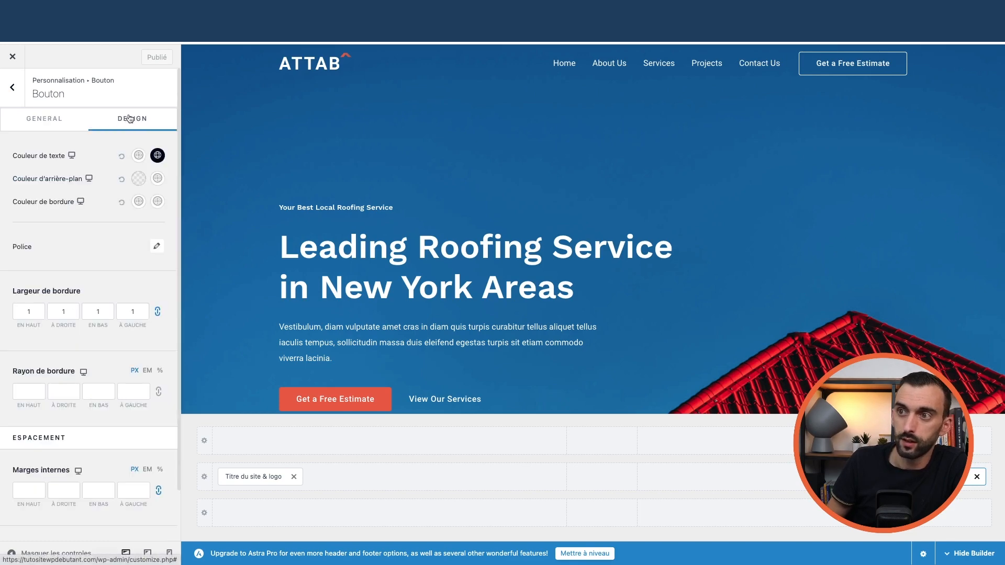
pyautogui.click(50, 123)
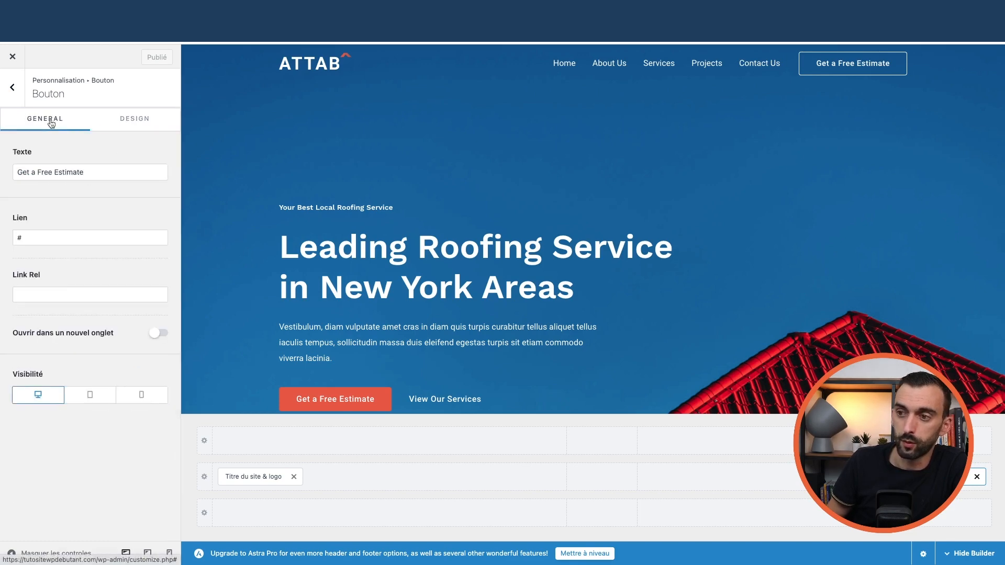
pyautogui.click(12, 87)
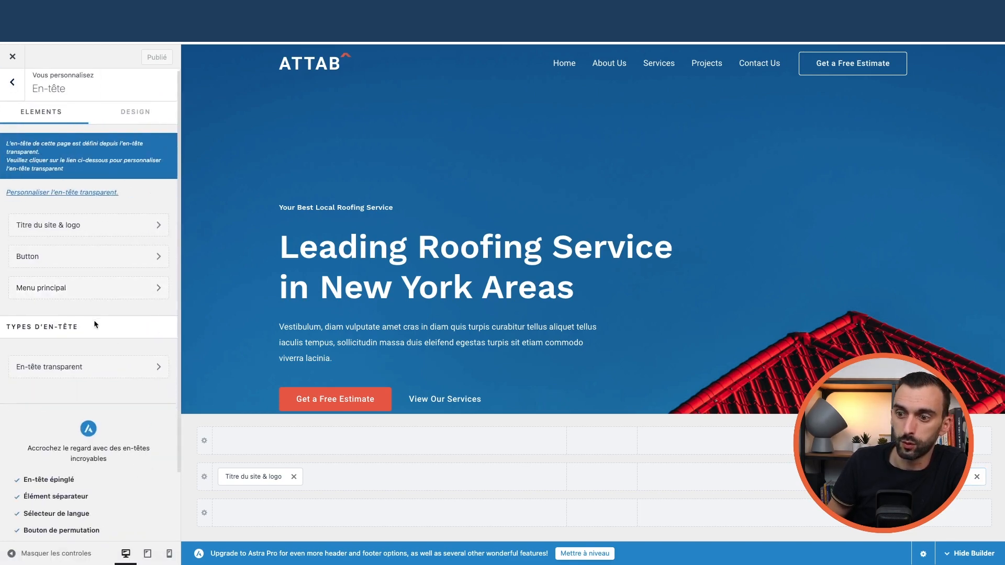
pyautogui.click(115, 260)
pyautogui.click(12, 95)
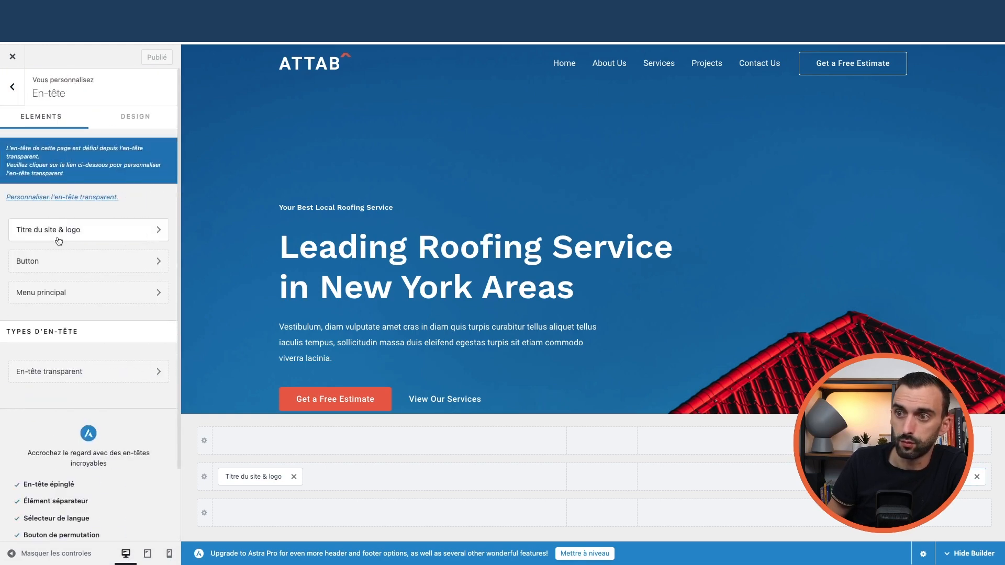
pyautogui.click(73, 231)
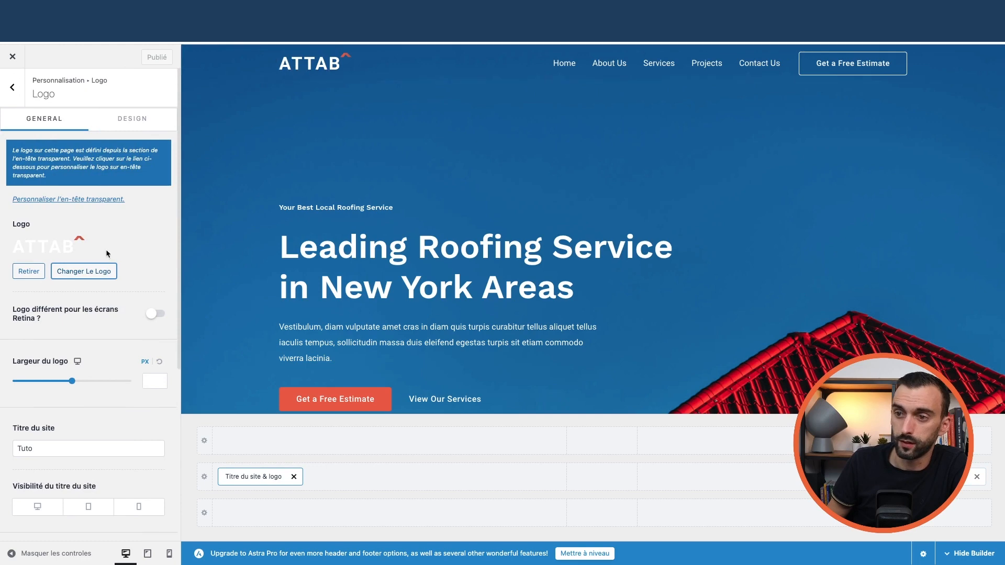
pyautogui.scroll(-4, 90, 299)
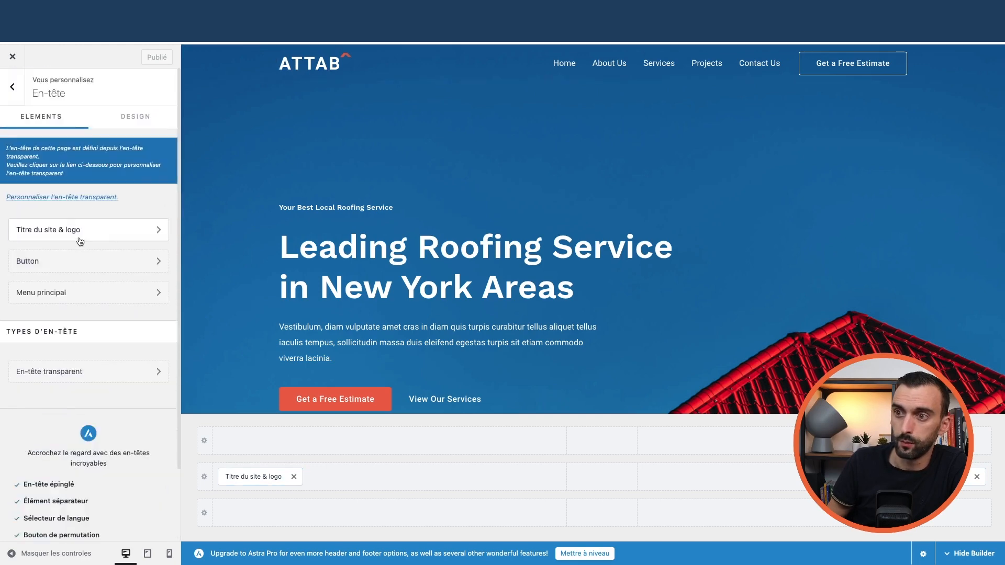
pyautogui.click(129, 125)
pyautogui.click(45, 131)
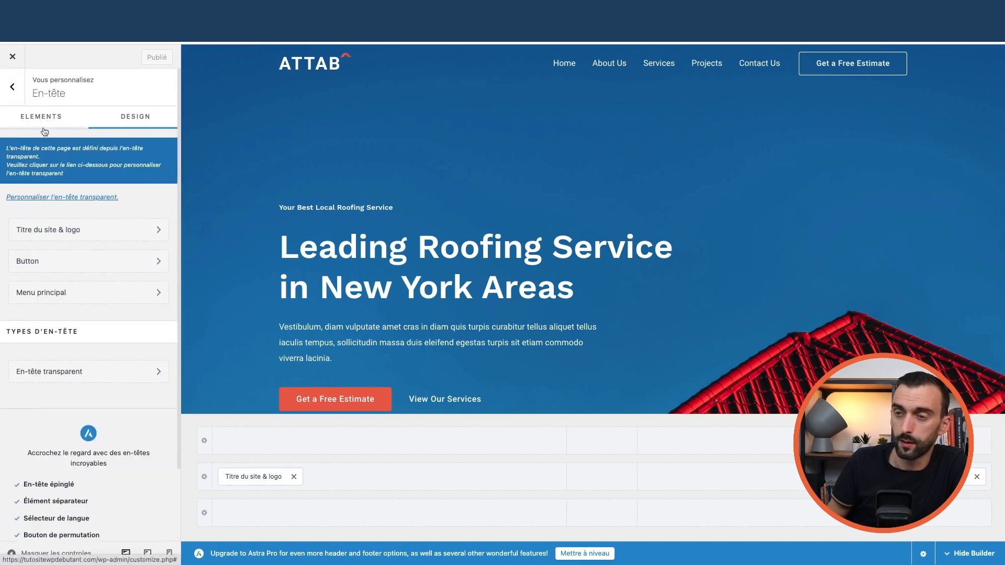
pyautogui.click(71, 292)
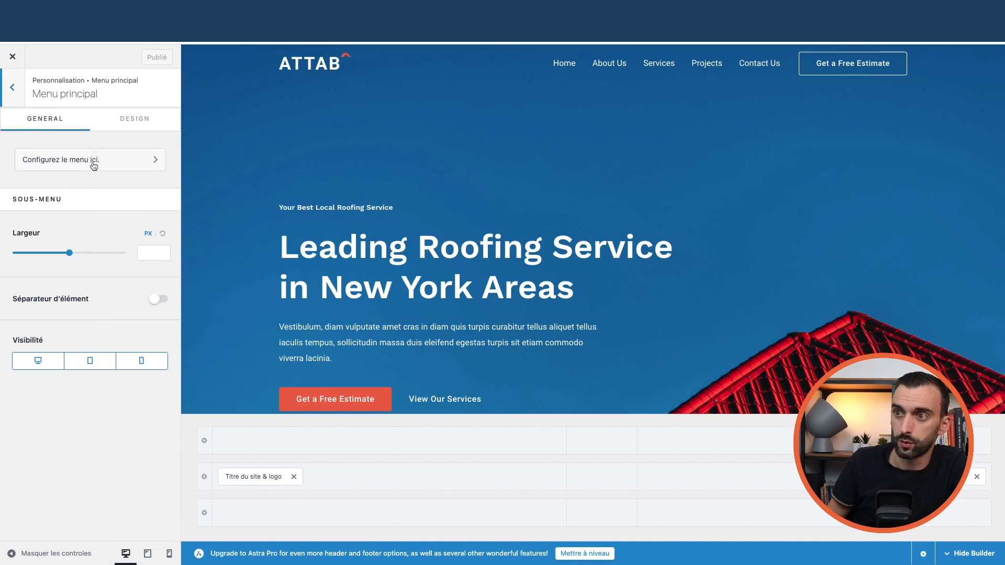
pyautogui.click(135, 119)
pyautogui.scroll(-6, 107, 256)
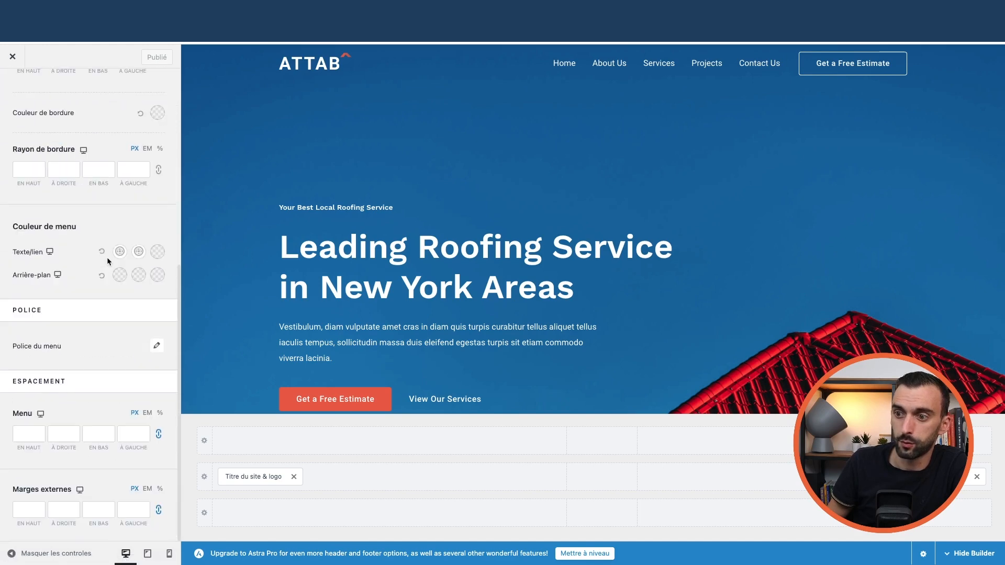
pyautogui.scroll(8, 106, 255)
pyautogui.click(13, 89)
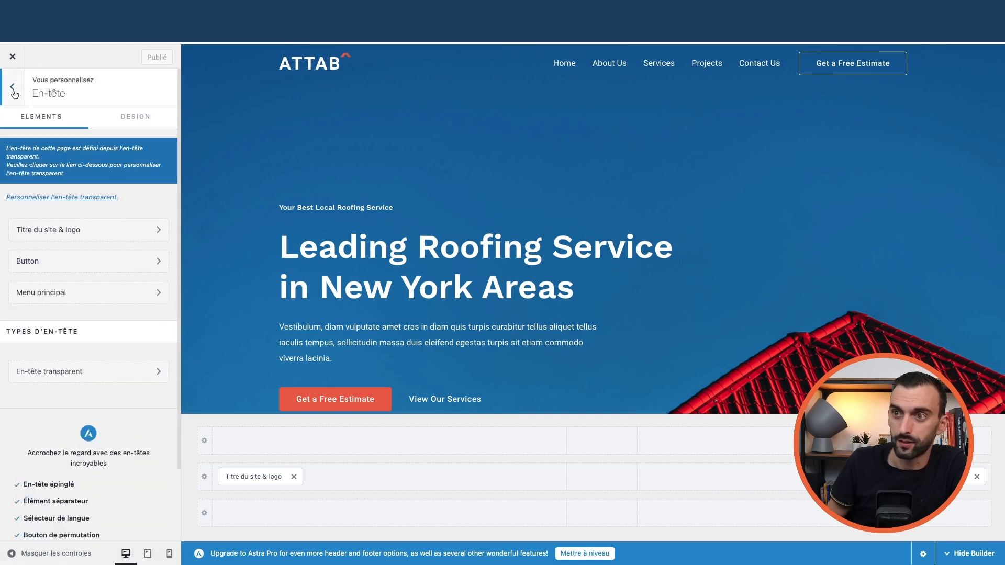
pyautogui.click(13, 89)
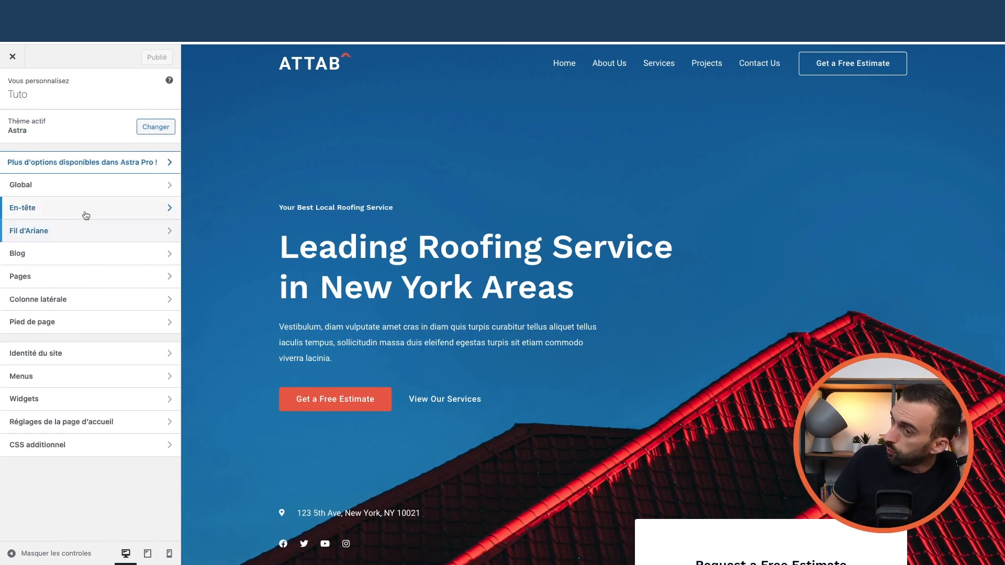
# - Check the estimate button and Menu principal location settings, then close the Customizer
pyautogui.click(803, 57)
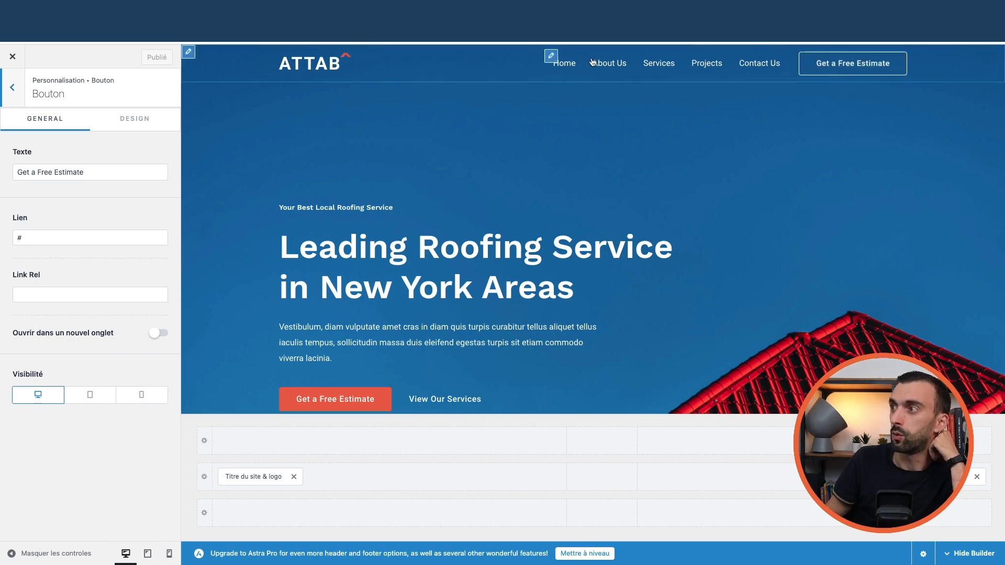
pyautogui.click(551, 56)
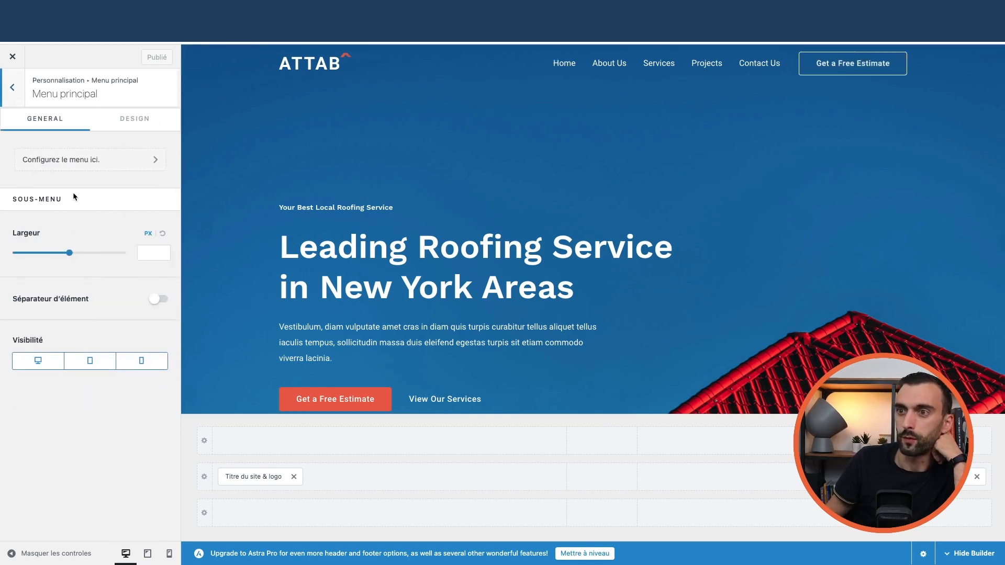
pyautogui.click(89, 161)
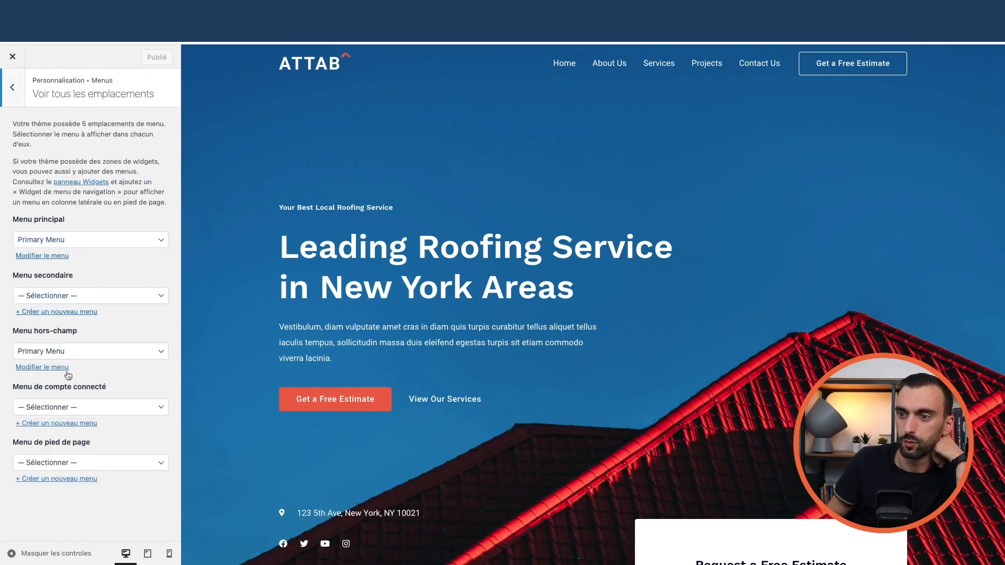
pyautogui.click(15, 88)
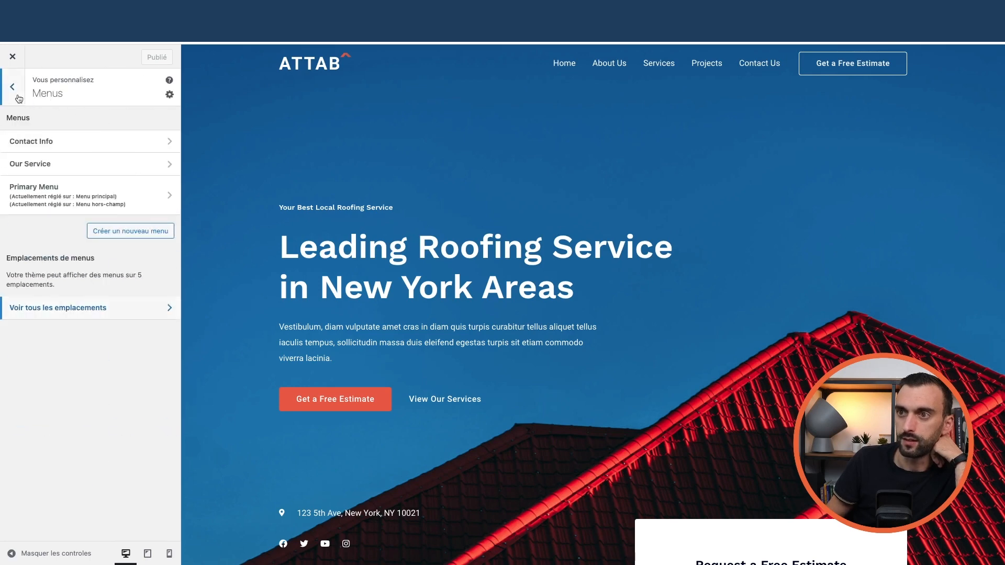
pyautogui.click(13, 57)
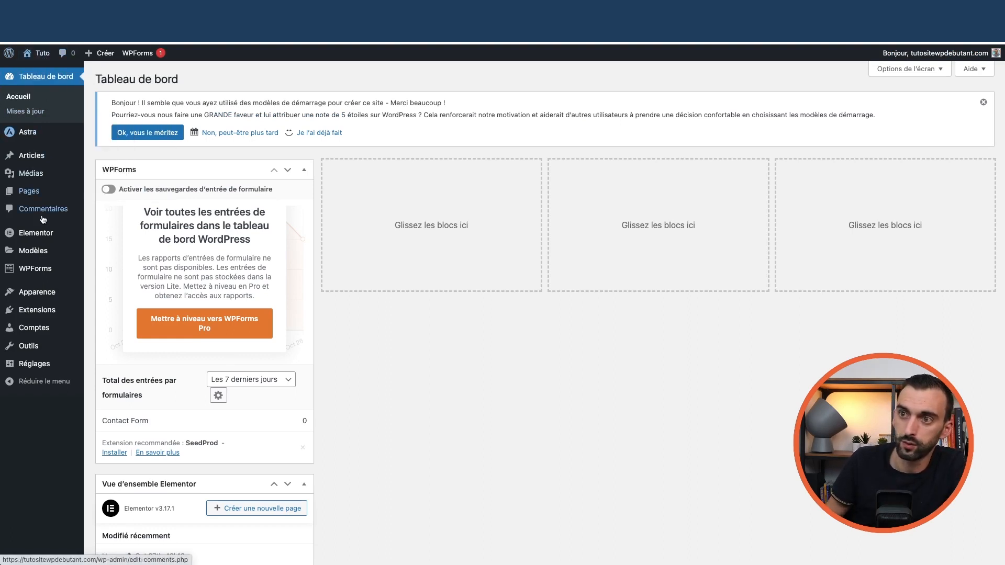
# - From Apparence > Menus, select 'Primary Menu' and load its Home, About Us, Services, Projects and Contact Us items
pyautogui.moveTo(37, 292)
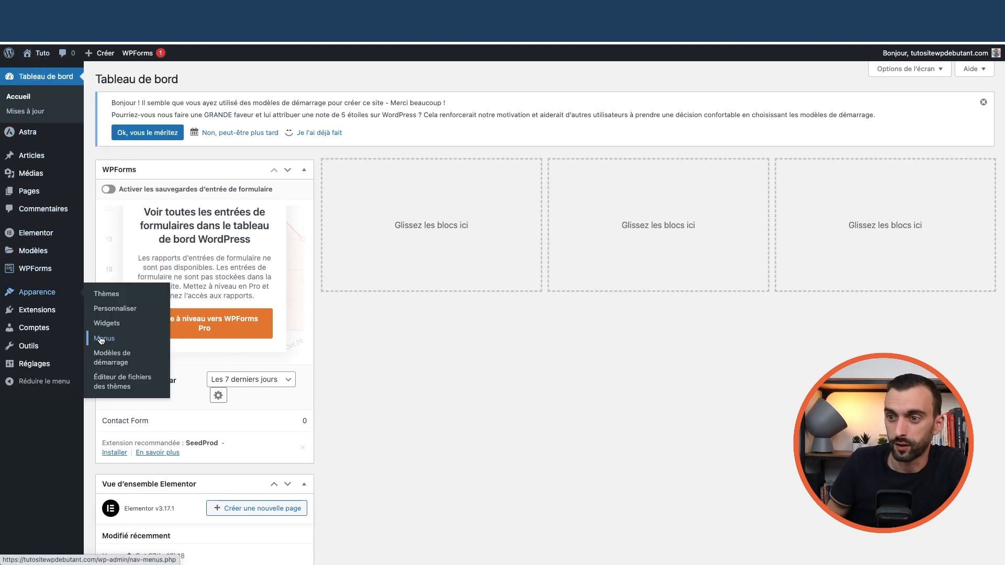
pyautogui.click(101, 338)
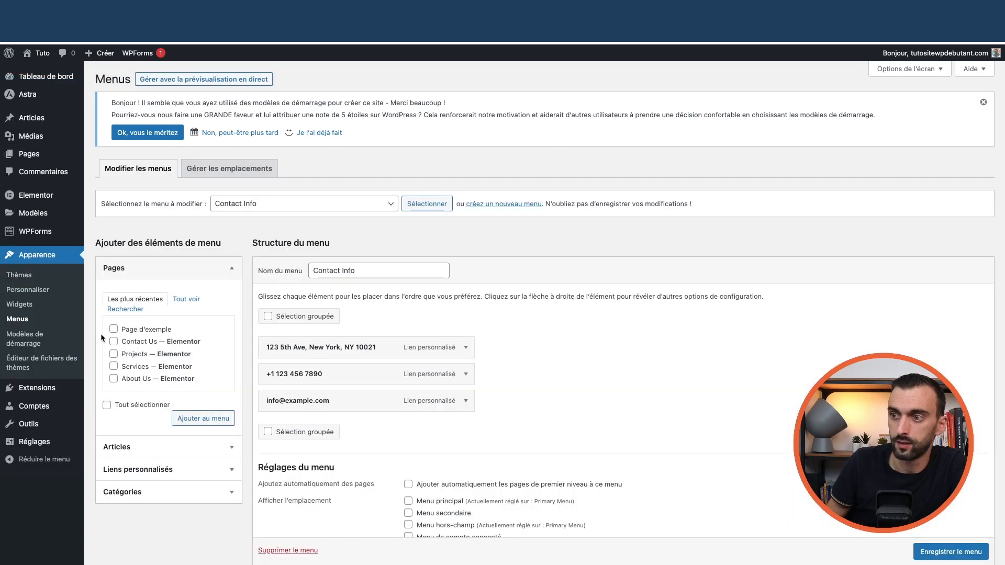
pyautogui.click(360, 204)
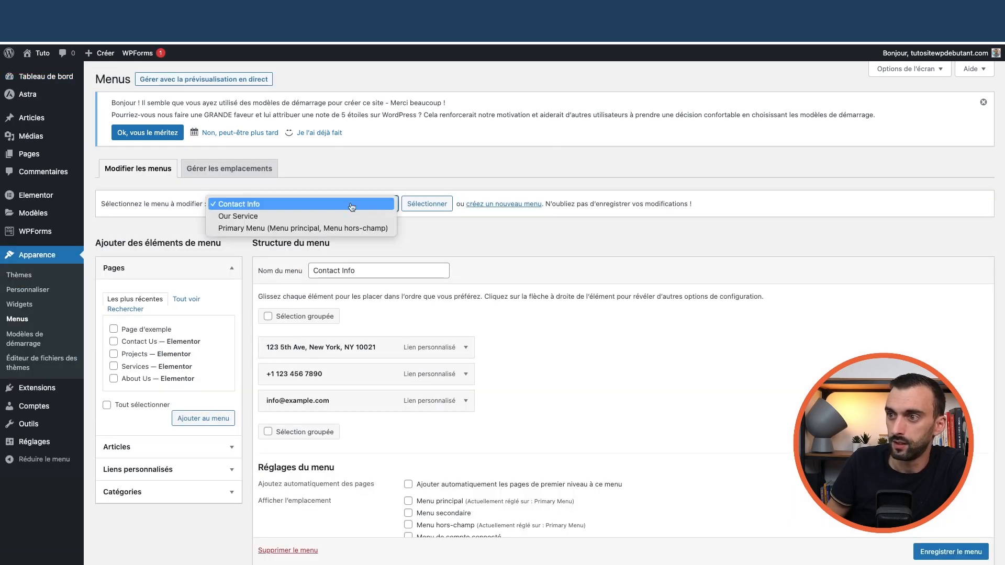
pyautogui.click(508, 207)
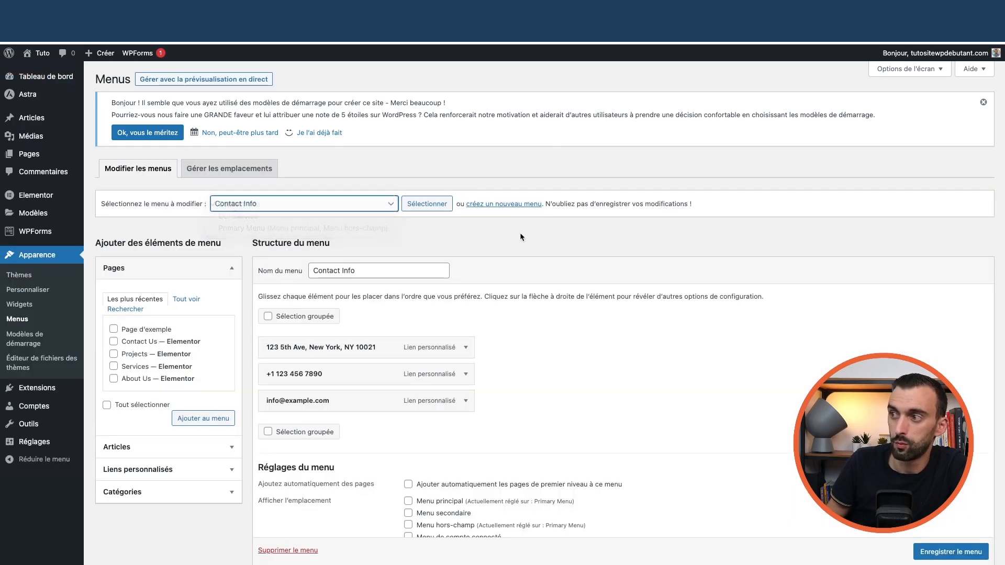
pyautogui.click(348, 210)
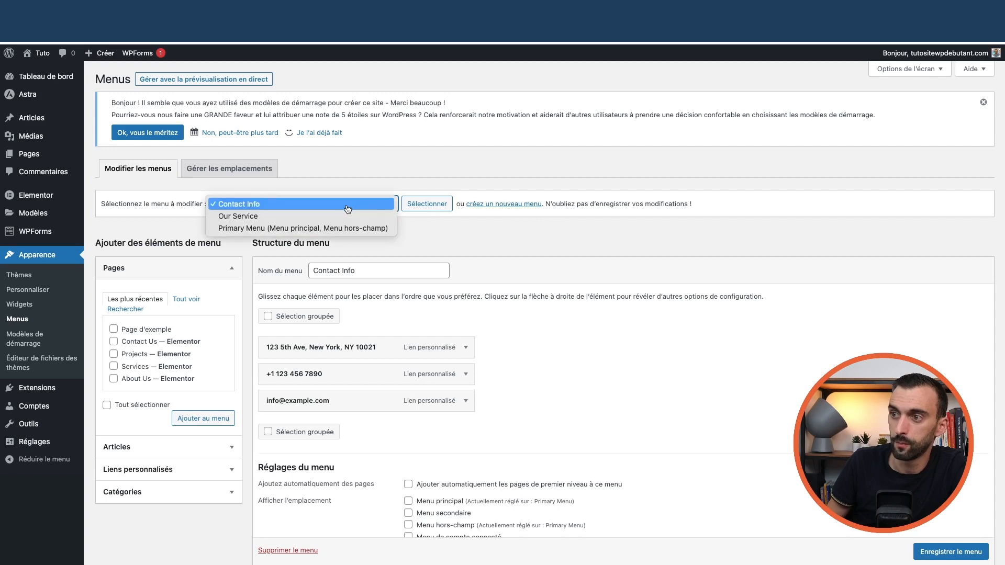
pyautogui.click(260, 229)
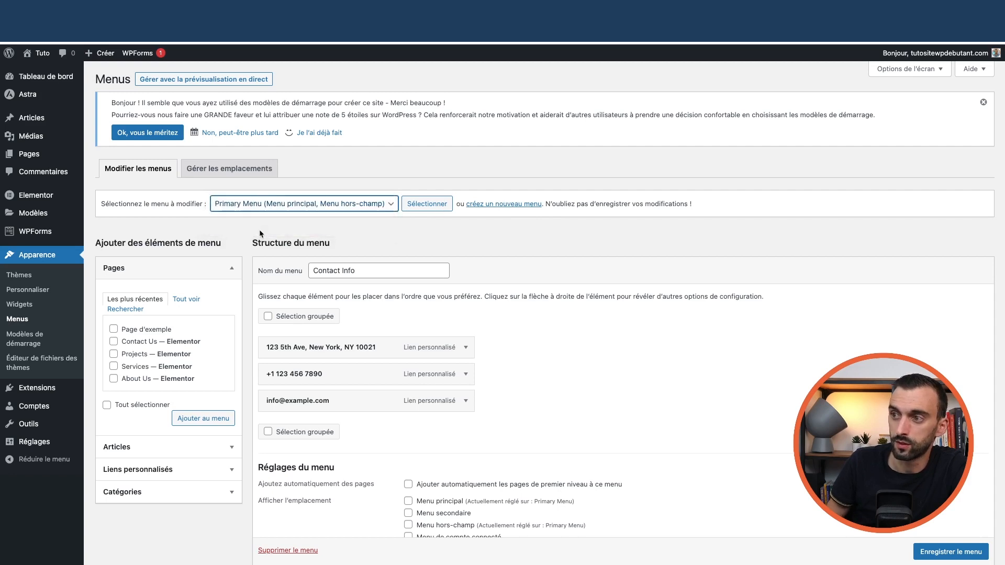
pyautogui.click(342, 208)
pyautogui.click(433, 205)
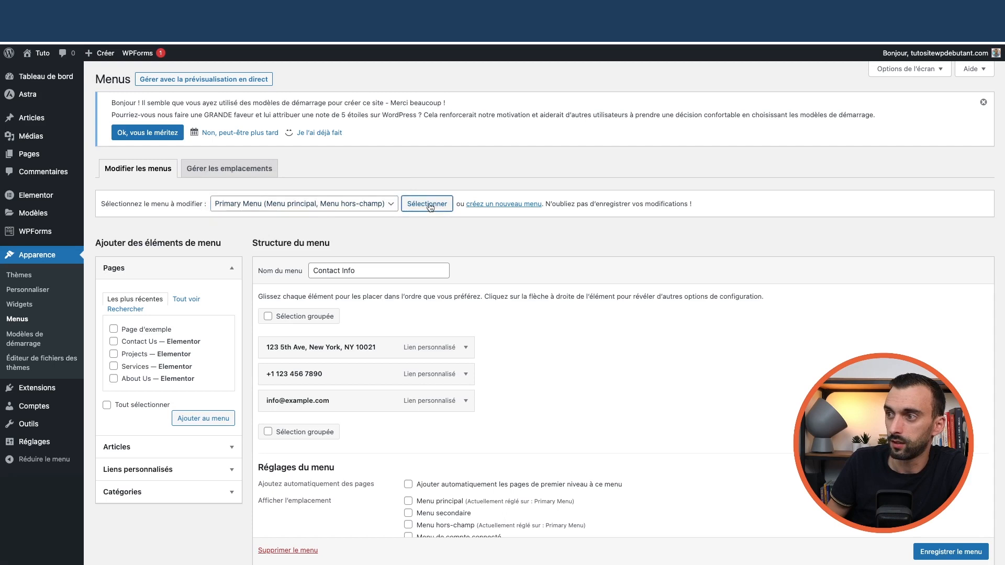
pyautogui.scroll(-3, 317, 284)
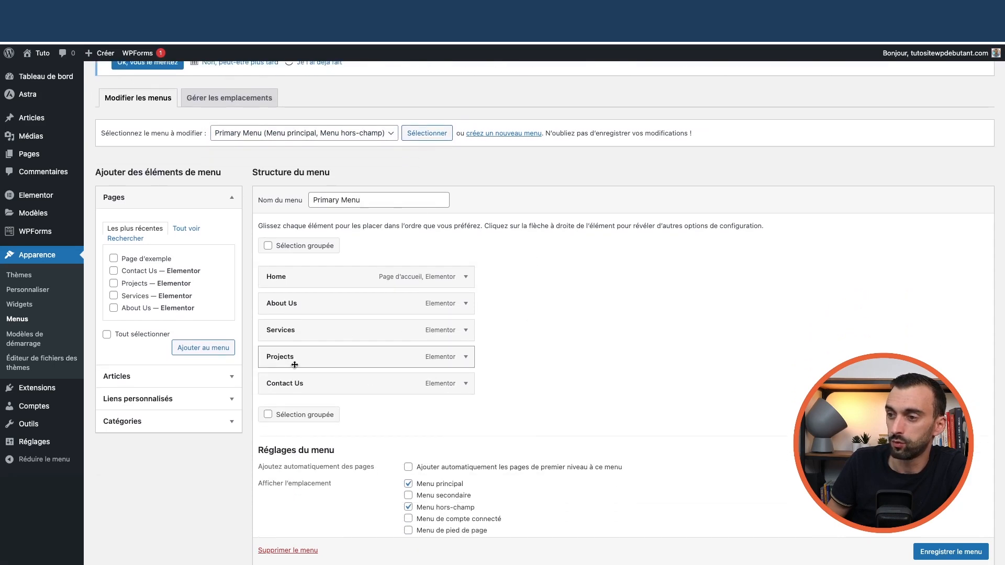
pyautogui.scroll(-2, 352, 367)
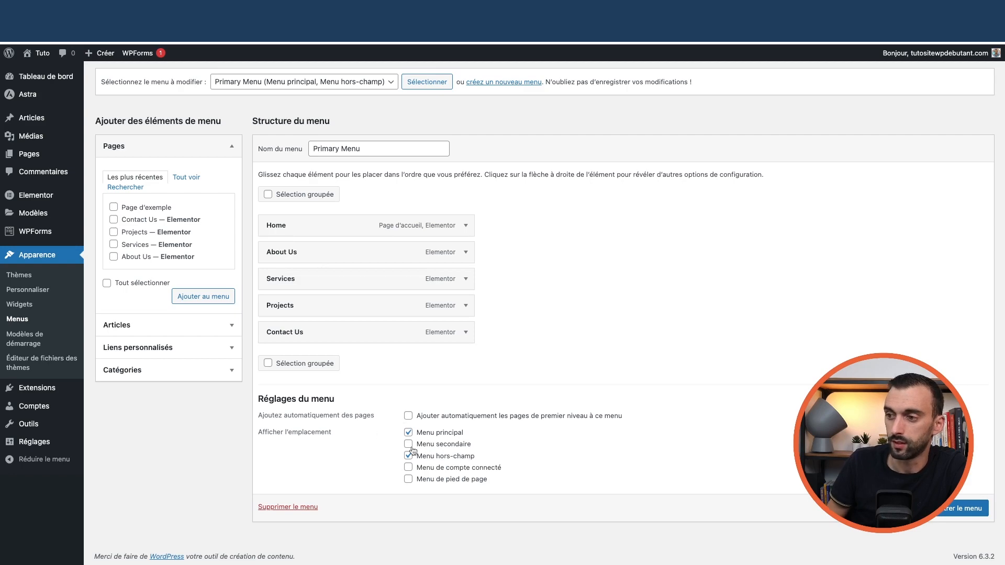
pyautogui.scroll(3, 554, 388)
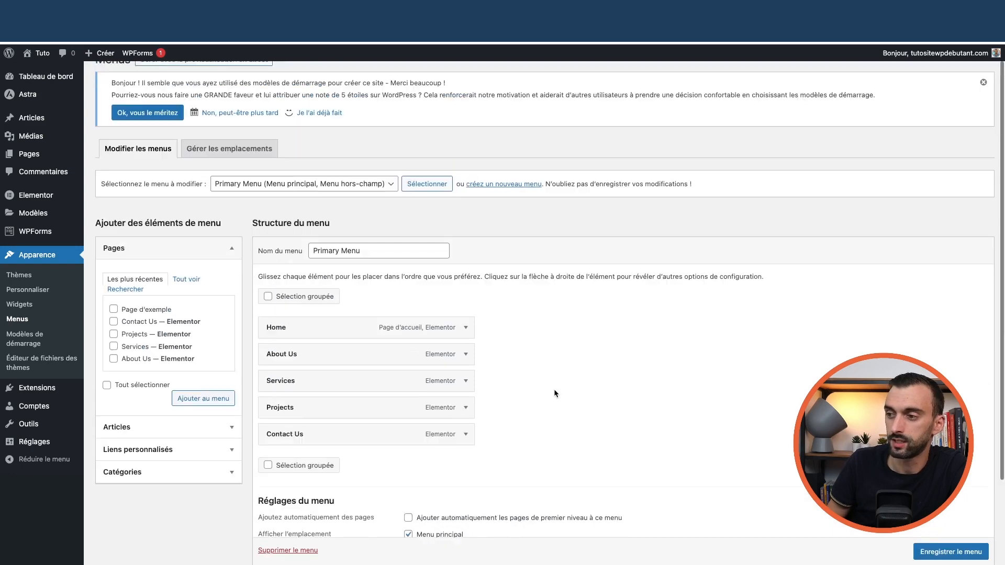
# - Change the Home item's Titre de la navigation to 'Accueil' and collapse the item
pyautogui.scroll(-2, 552, 390)
pyautogui.click(465, 257)
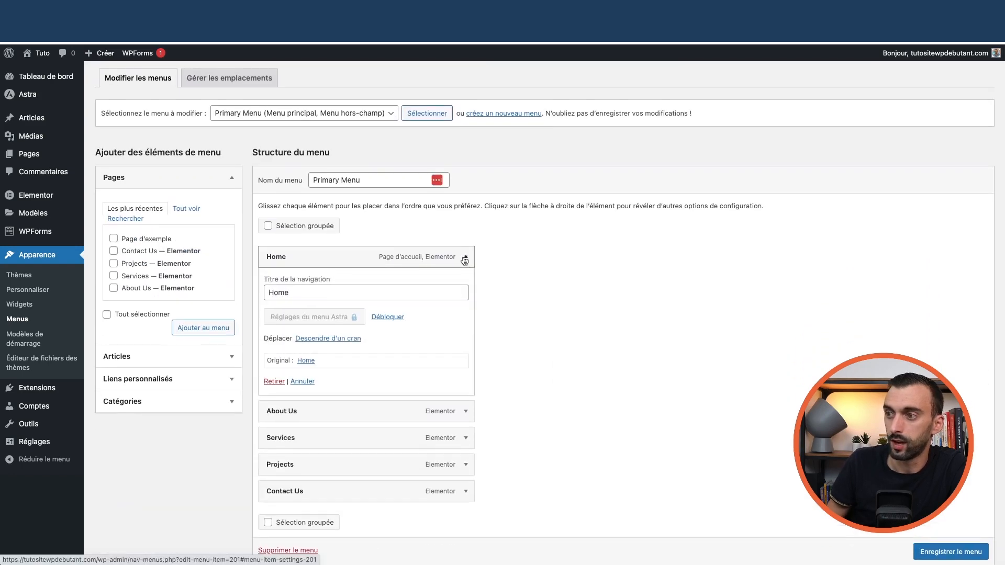
pyautogui.doubleClick(268, 293)
pyautogui.write('Accueil')
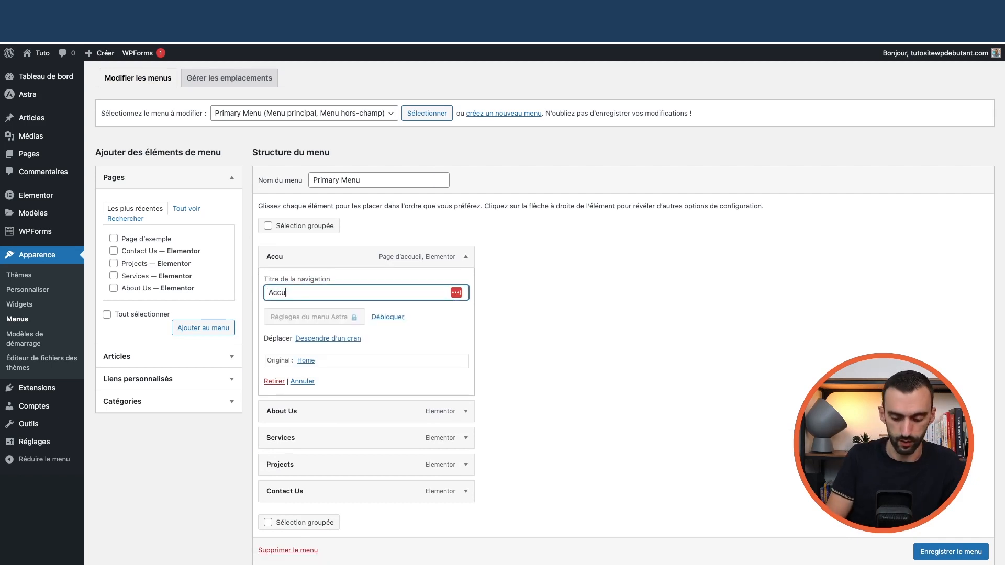
pyautogui.click(487, 292)
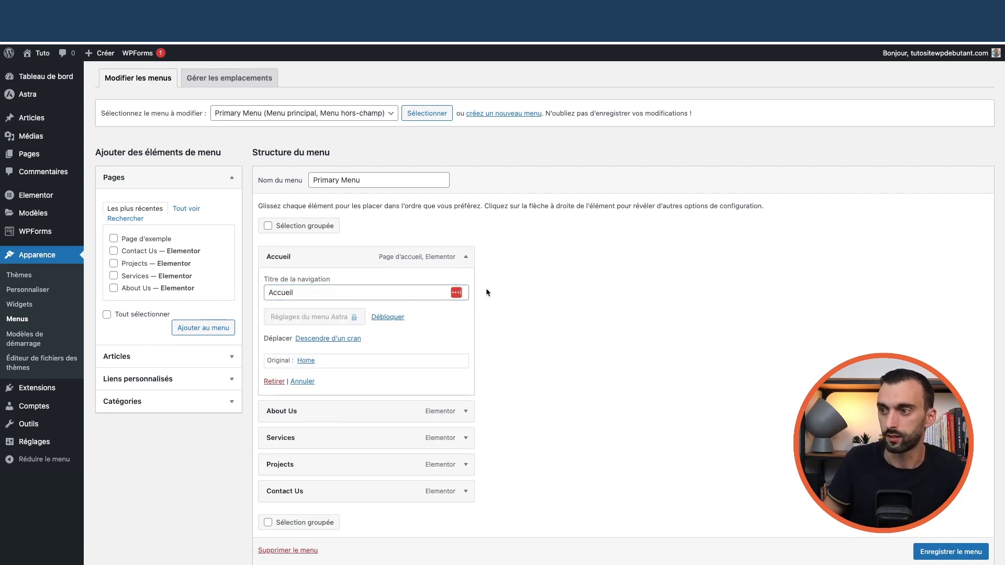
pyautogui.click(466, 256)
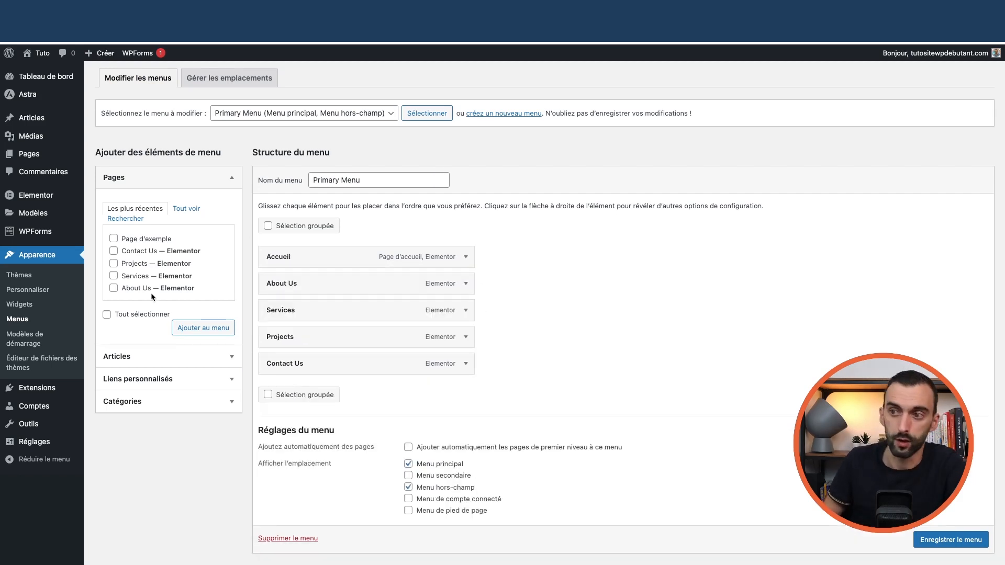
pyautogui.click(183, 211)
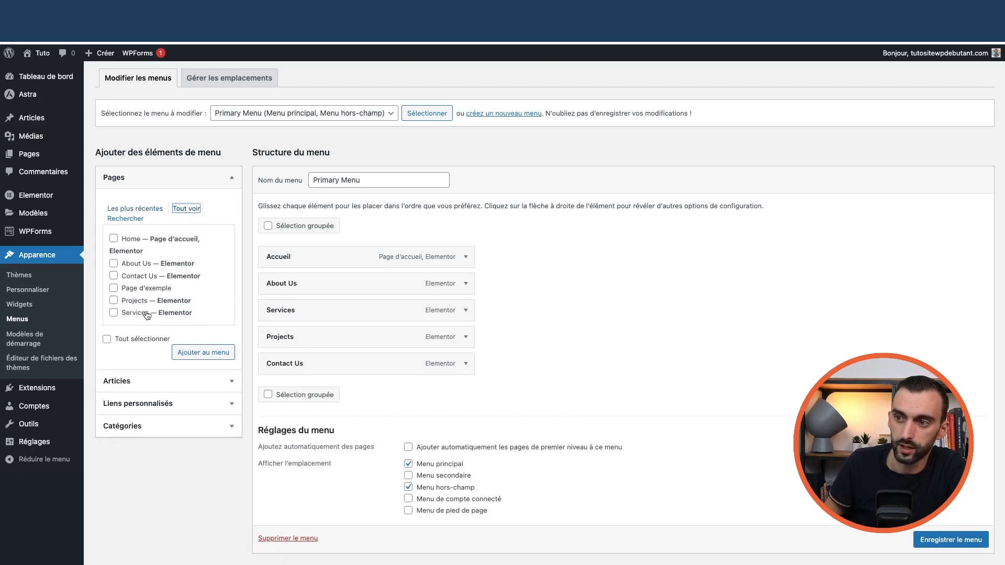
# - Add the Services page to the menu nested under Contact Us, then remove that sub-item again
pyautogui.scroll(-1, 146, 317)
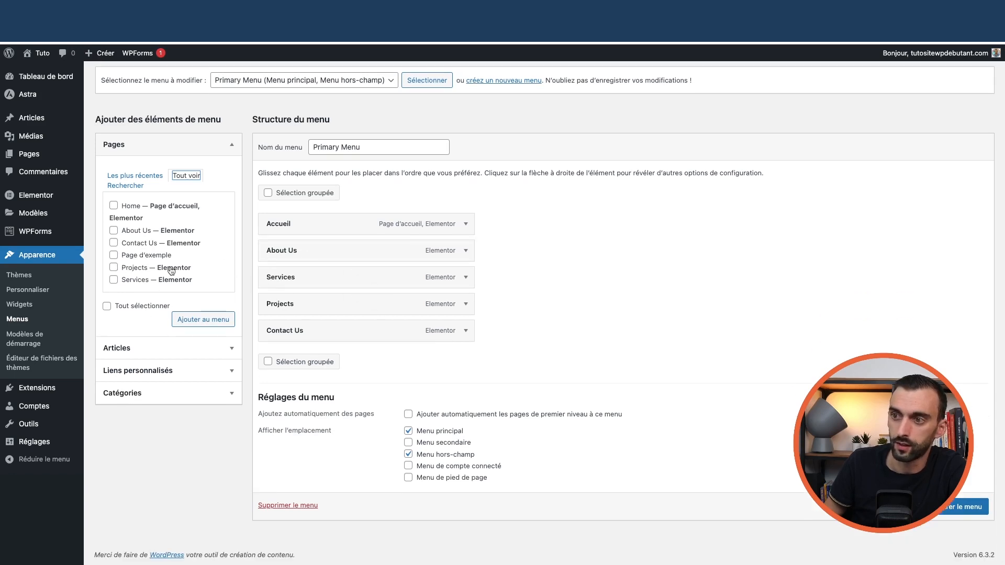
pyautogui.click(113, 279)
pyautogui.click(201, 323)
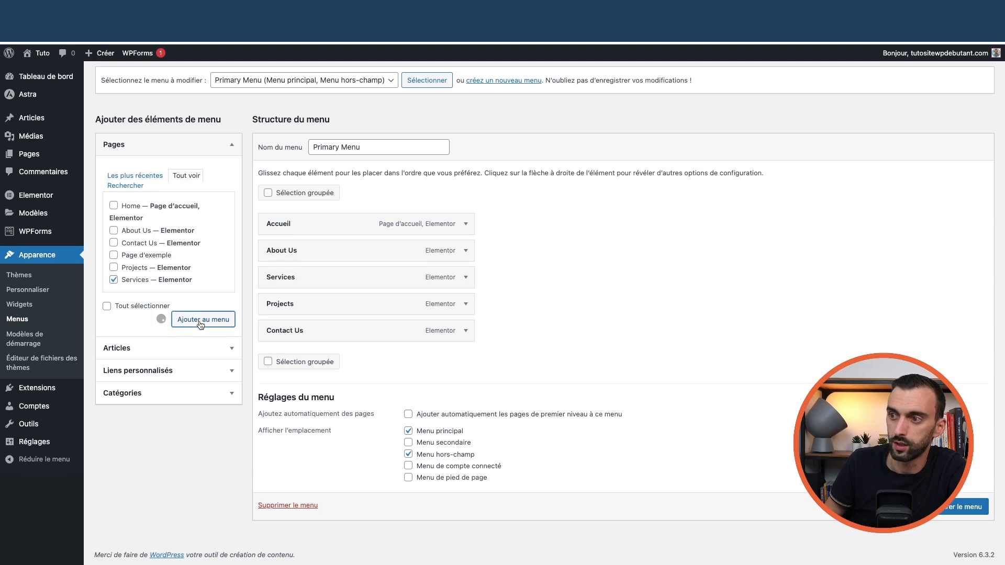
pyautogui.moveTo(301, 361); pyautogui.dragTo(326, 365)
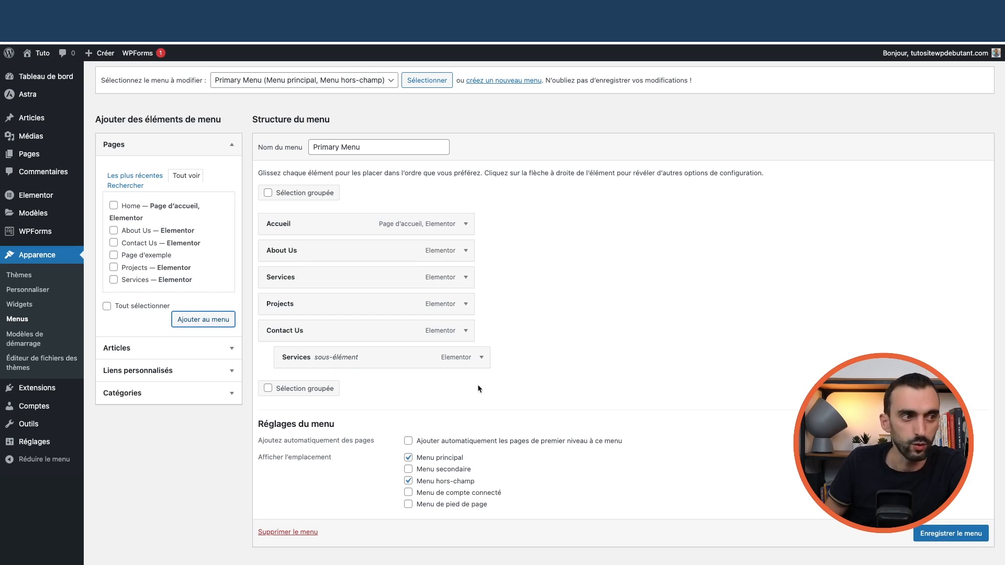
pyautogui.click(481, 357)
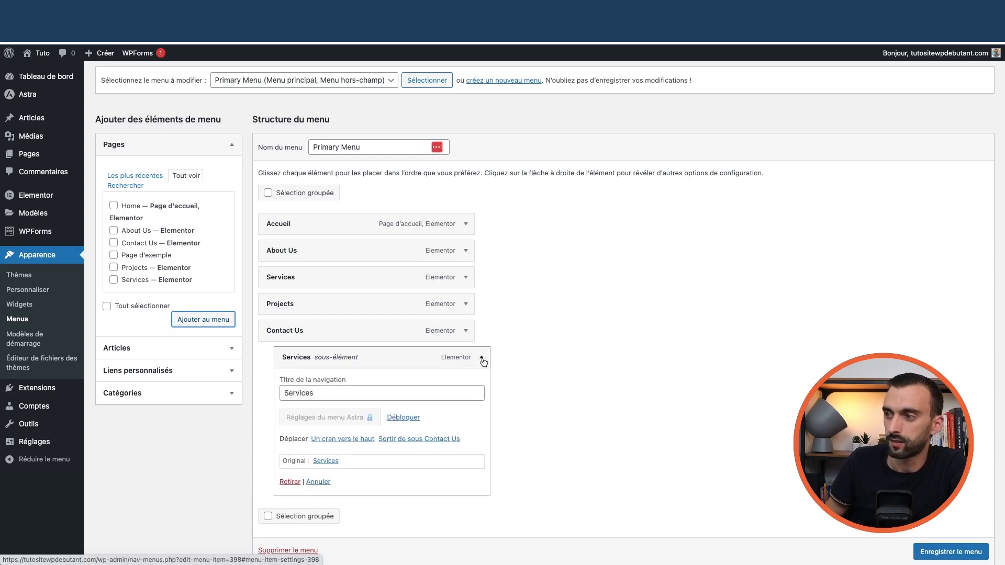
pyautogui.click(291, 482)
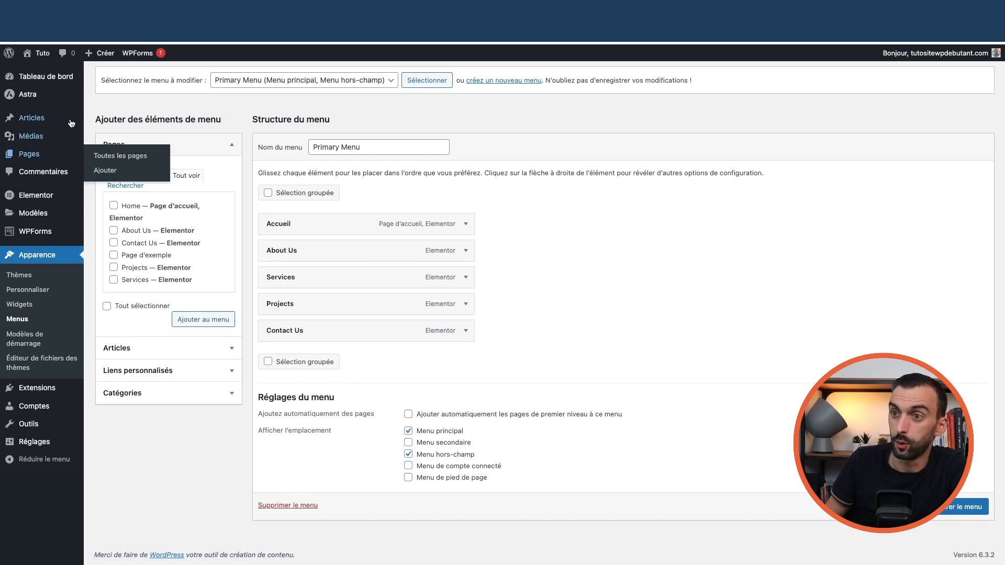
# - Go to Astra > Personnaliser, leave the Menus page without saving, and open the En-tête settings
pyautogui.moveTo(38, 98)
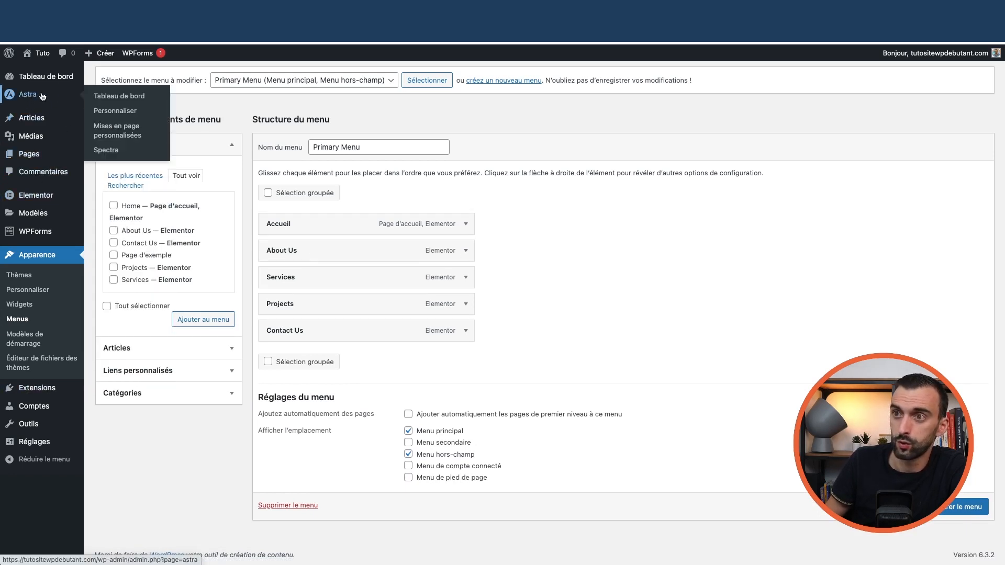
pyautogui.click(112, 115)
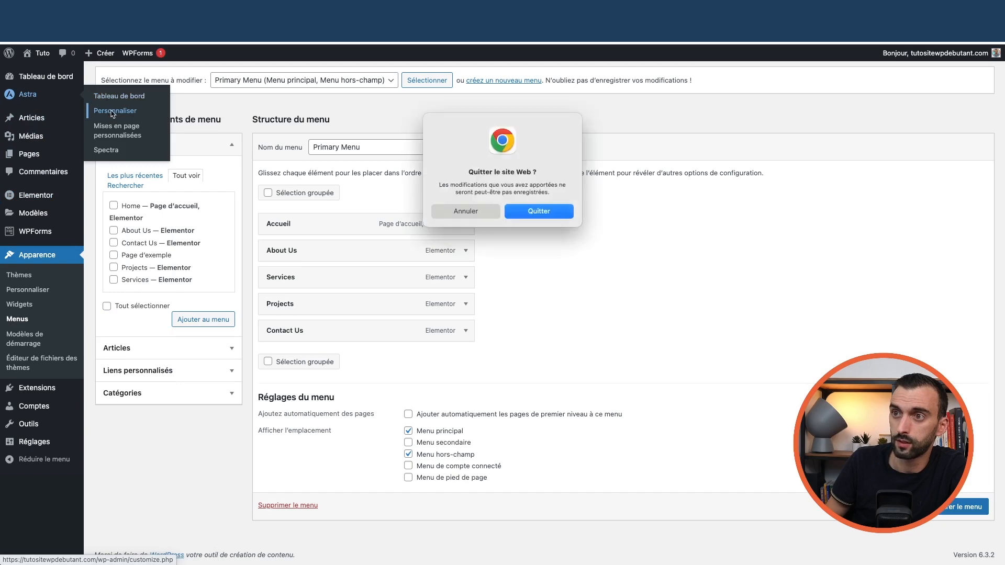
pyautogui.click(547, 211)
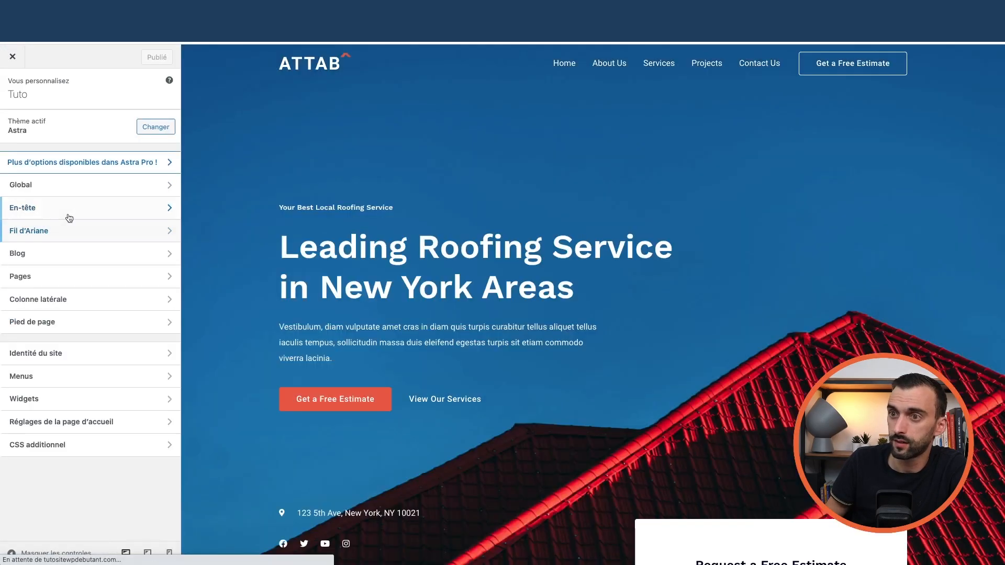
pyautogui.click(69, 217)
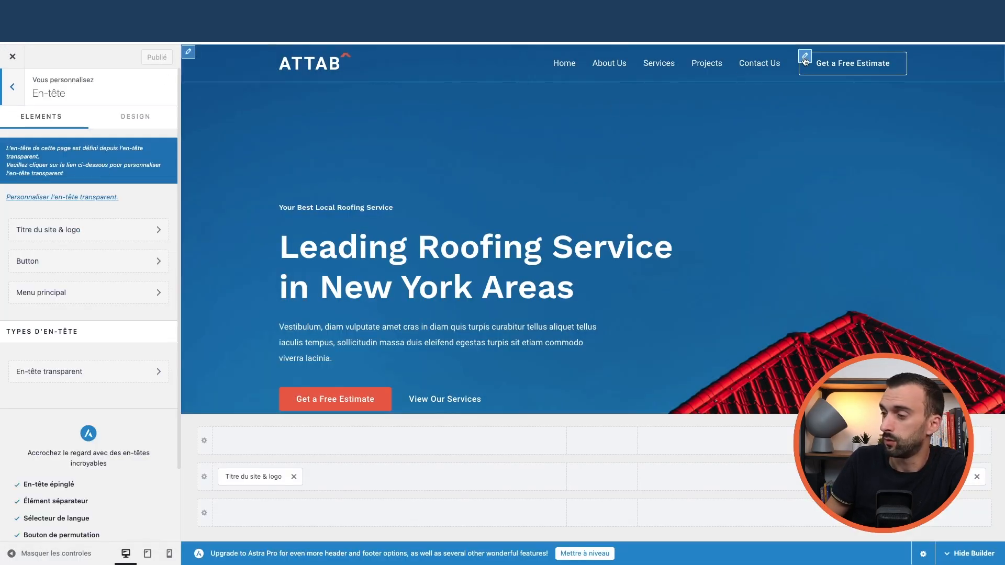
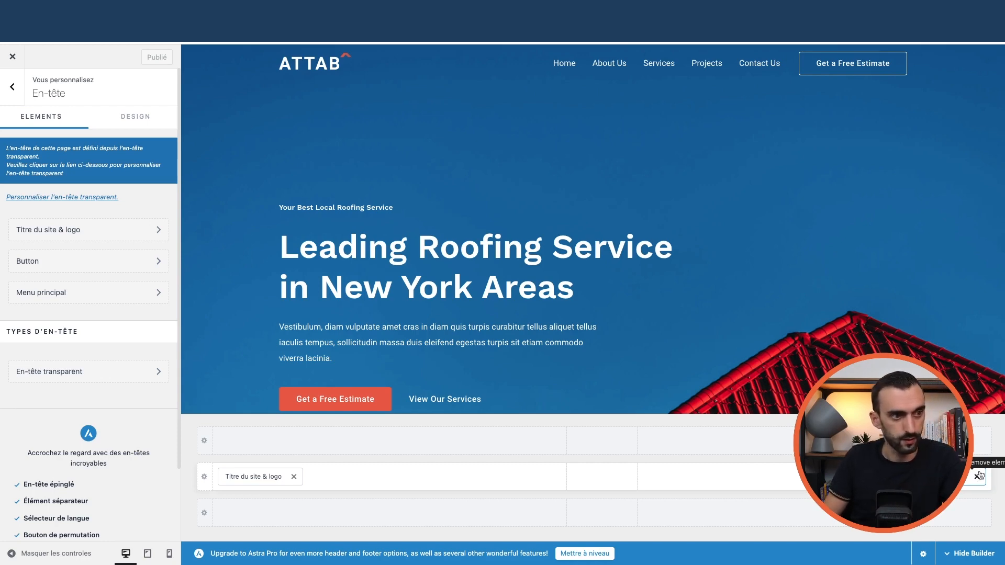
# - Review the logo and Menu principal settings, add Menu Secondaire to the bottom header row, then delete it
pyautogui.click(252, 479)
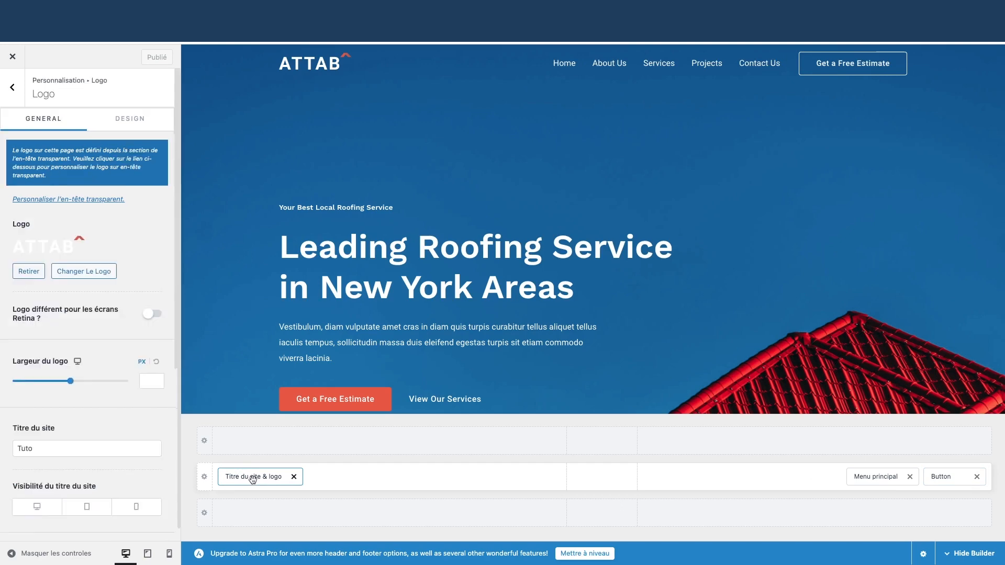
pyautogui.click(874, 475)
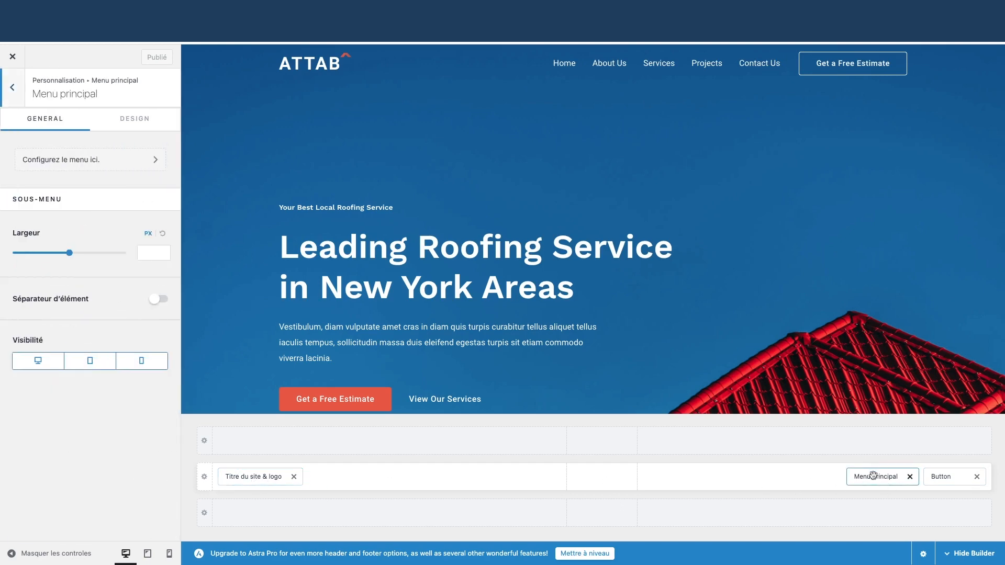
pyautogui.click(815, 476)
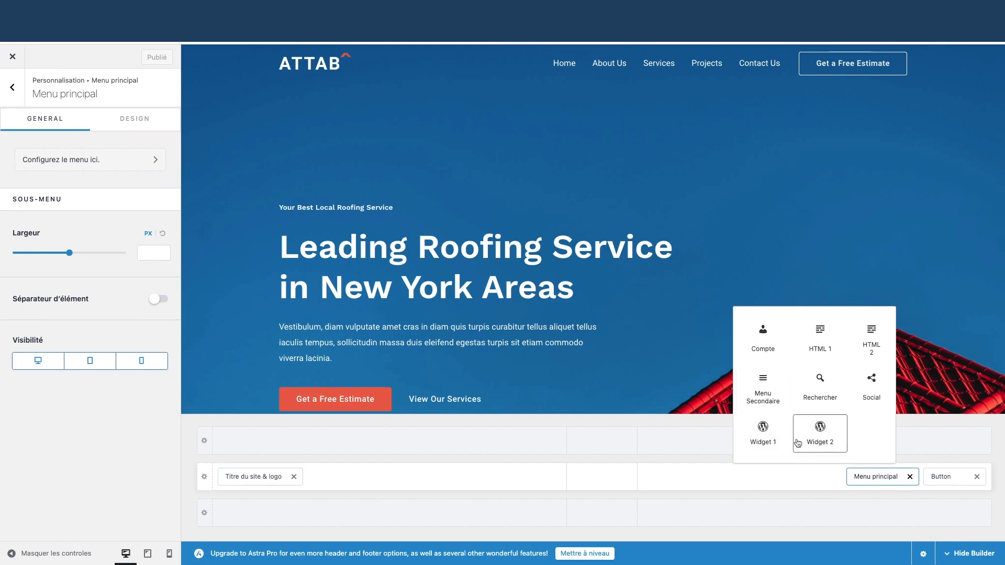
pyautogui.click(817, 514)
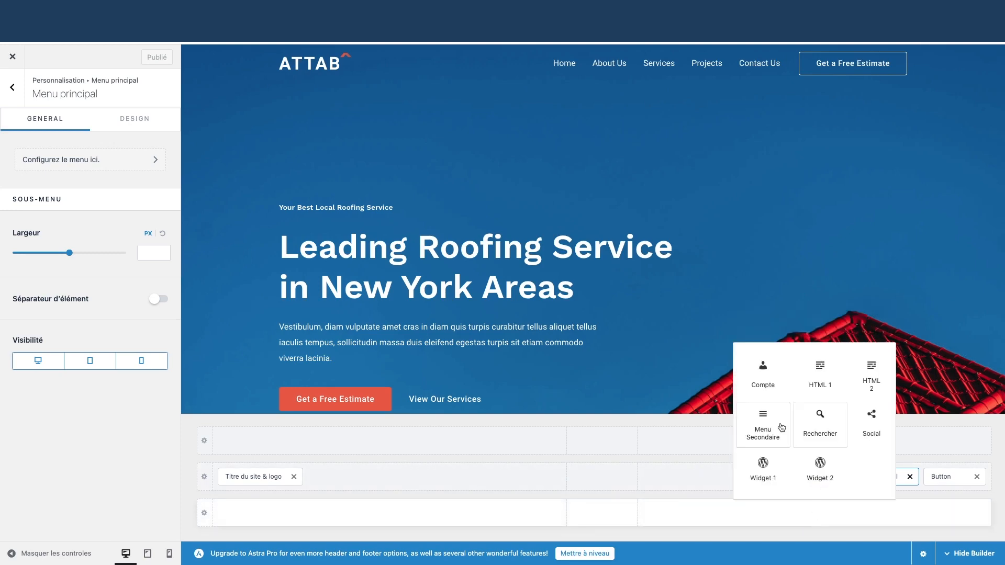
pyautogui.click(764, 424)
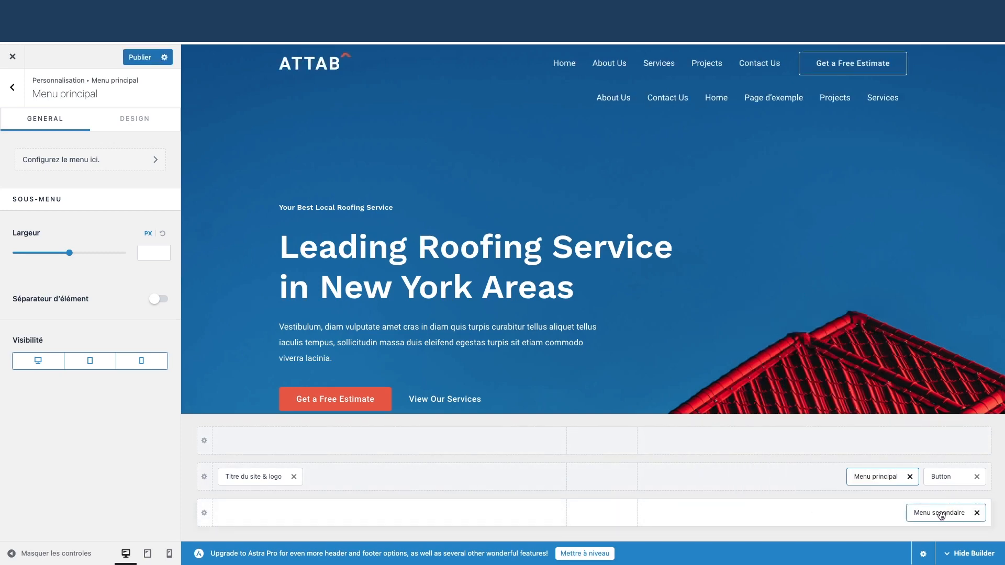
pyautogui.click(977, 514)
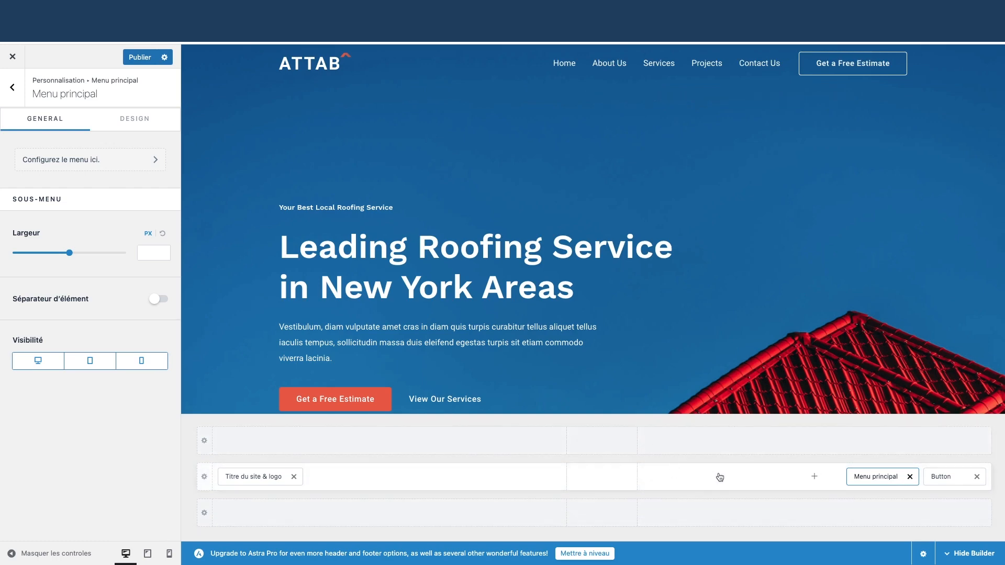
pyautogui.click(206, 480)
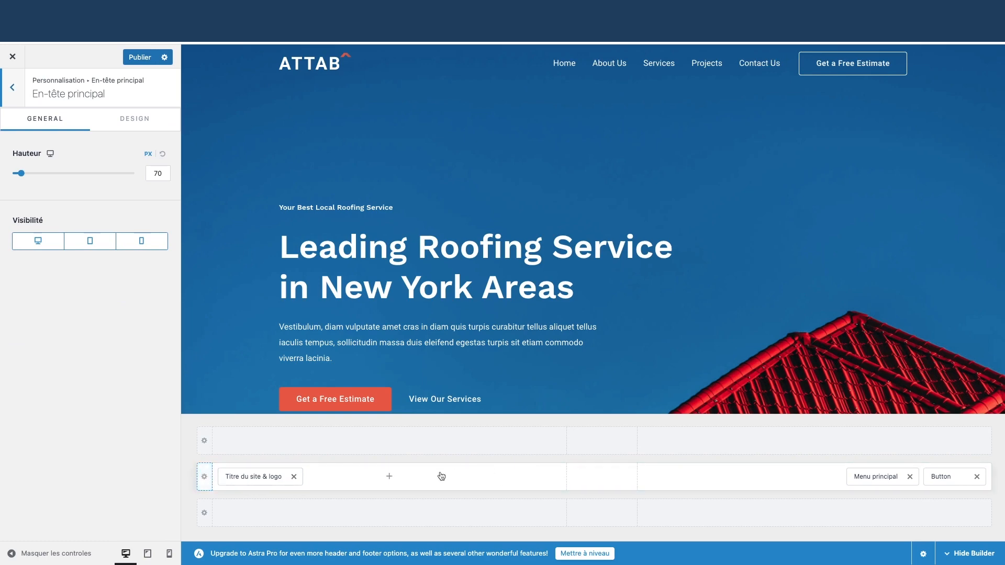
# - Add a Rechercher element to the above-header row, drag it beside Button, then remove it
pyautogui.click(437, 448)
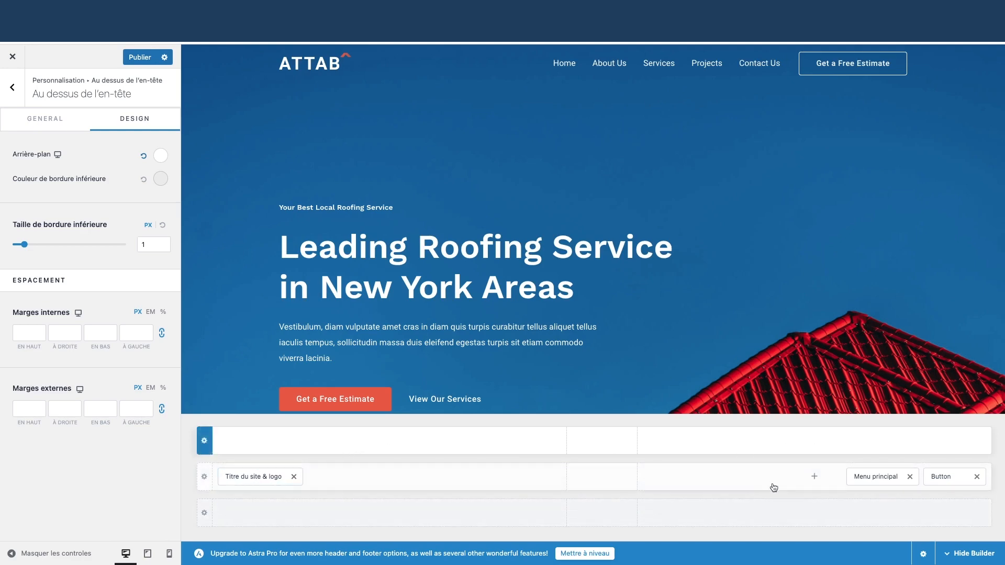
pyautogui.click(818, 442)
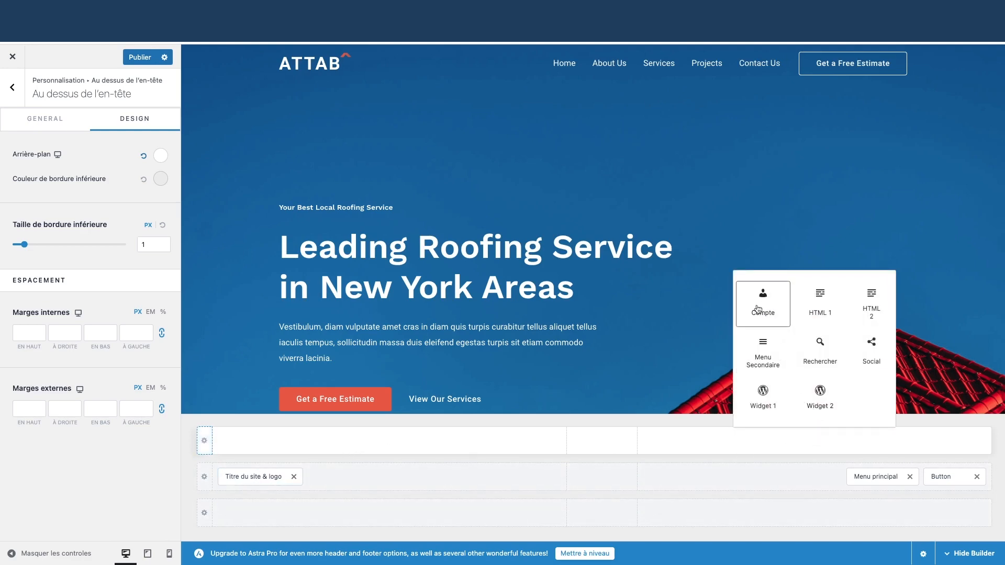
pyautogui.click(821, 354)
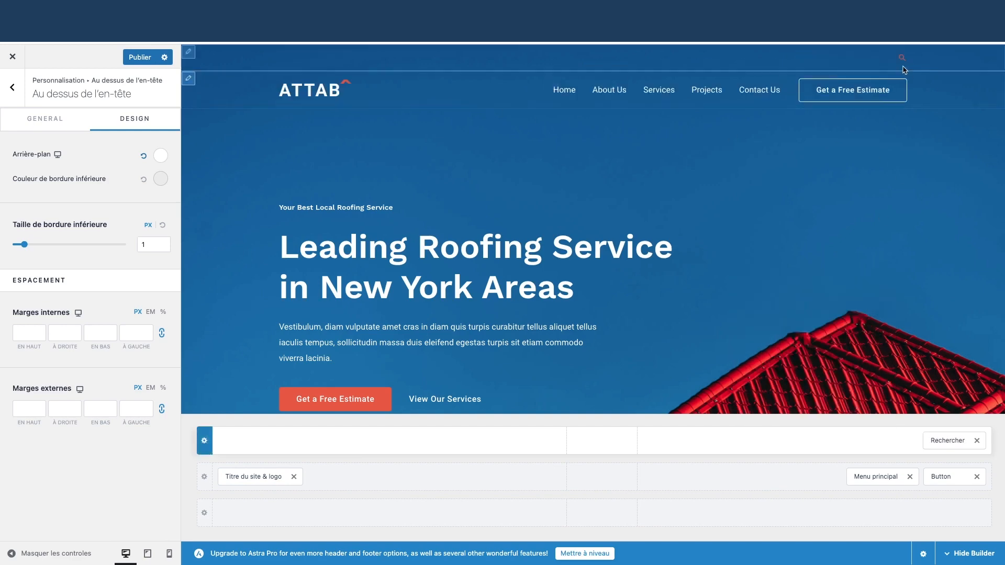
pyautogui.moveTo(955, 444); pyautogui.dragTo(952, 477)
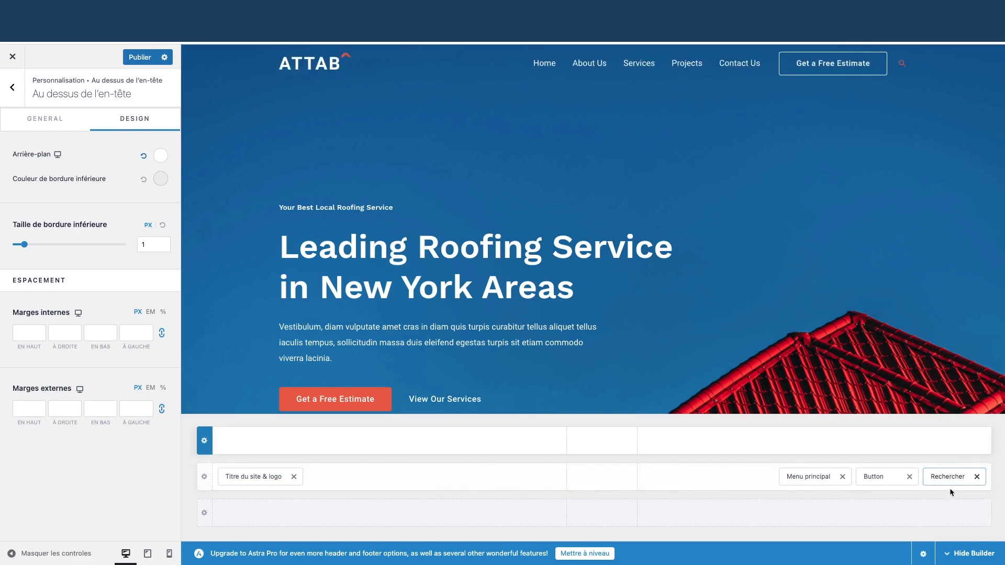
pyautogui.click(977, 477)
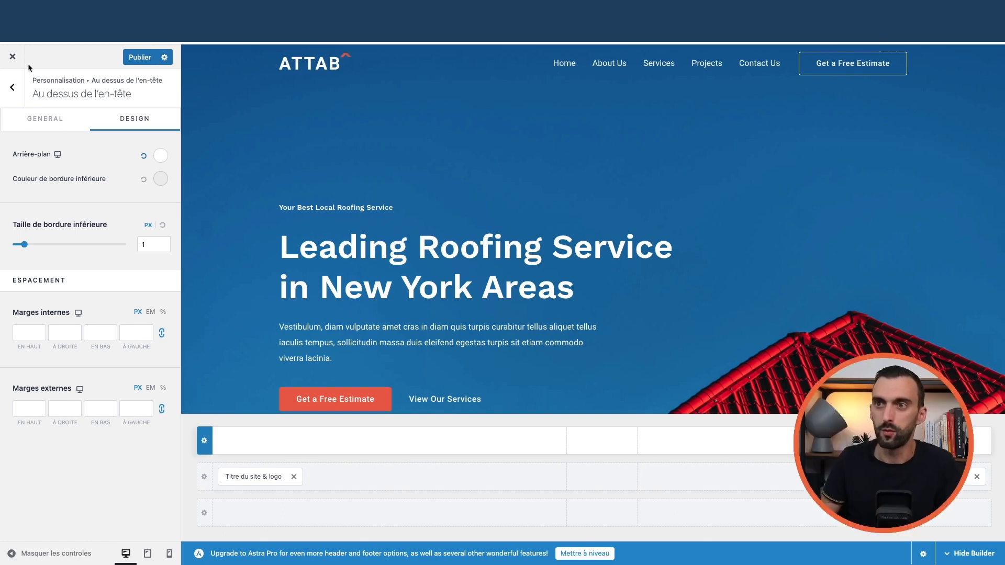
pyautogui.click(13, 56)
# - Confirm leaving the Customizer and go to the list of all pages
pyautogui.press('Return')
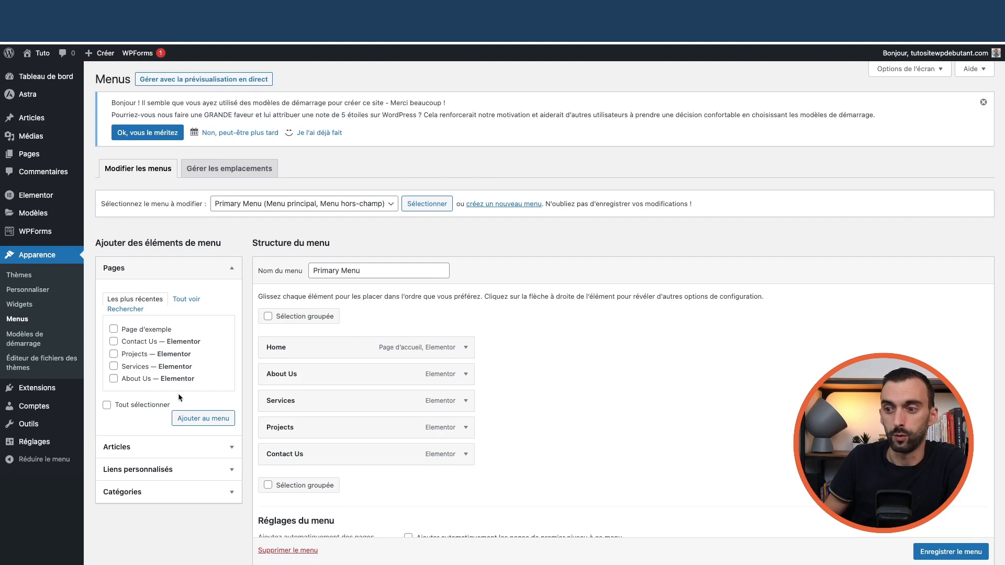
pyautogui.scroll(-3, 178, 394)
pyautogui.scroll(3, 157, 314)
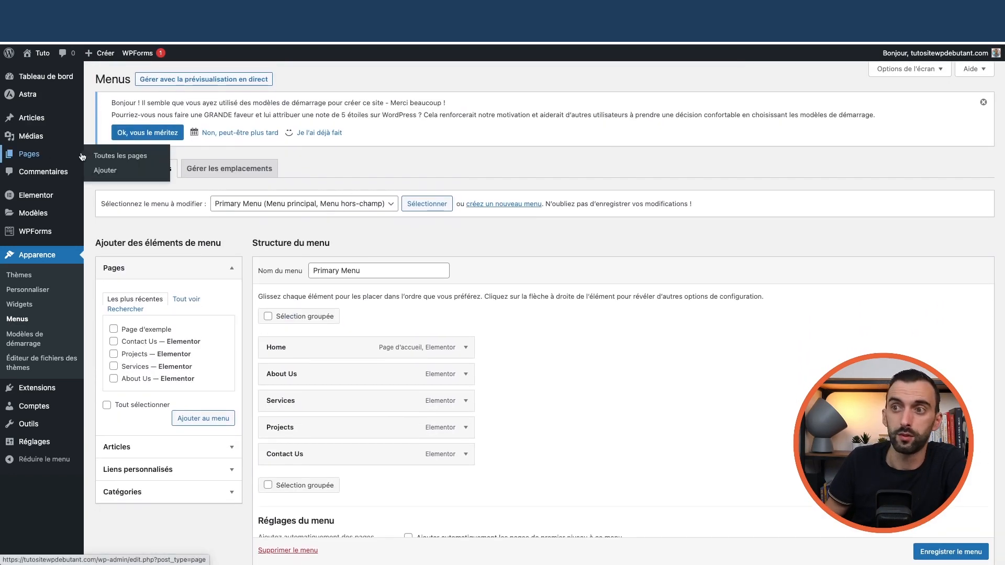
pyautogui.click(107, 157)
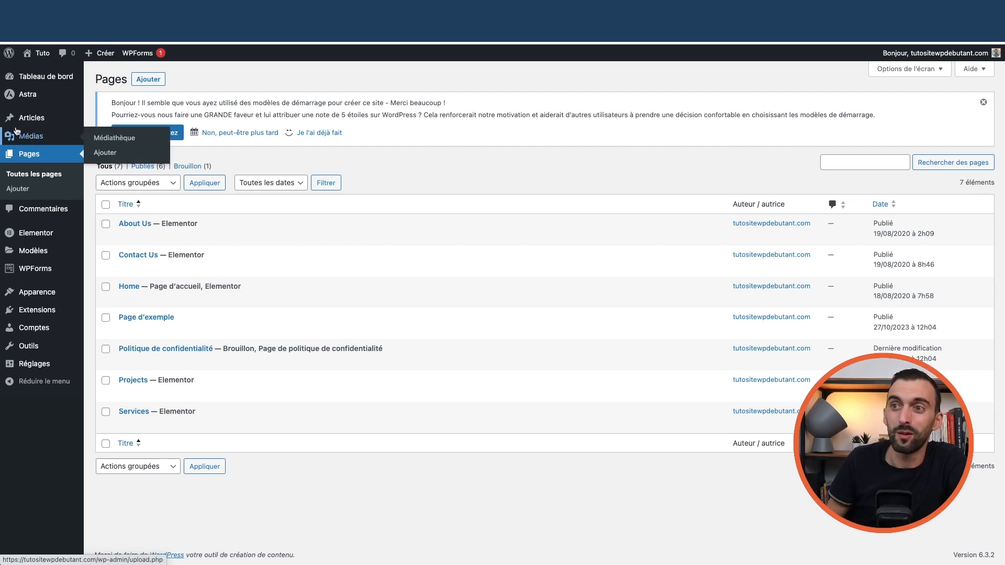
# - Browse the Réglages general settings page
pyautogui.moveTo(32, 95)
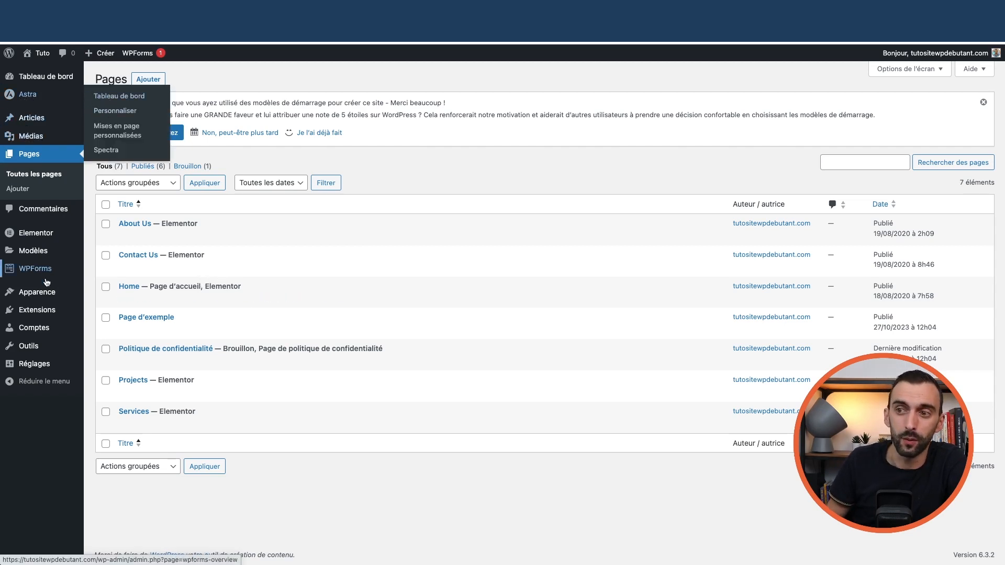
pyautogui.moveTo(39, 299)
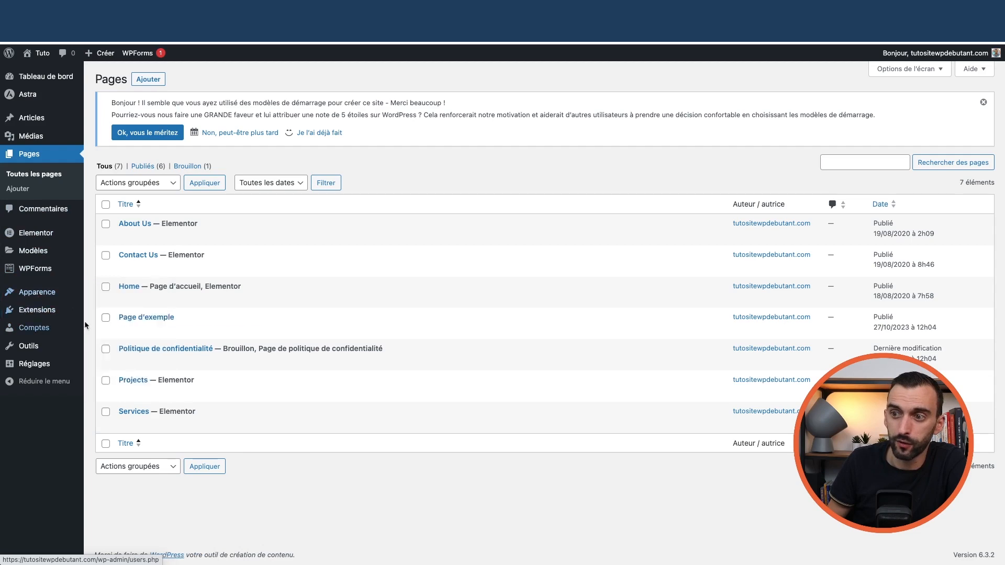
pyautogui.click(38, 363)
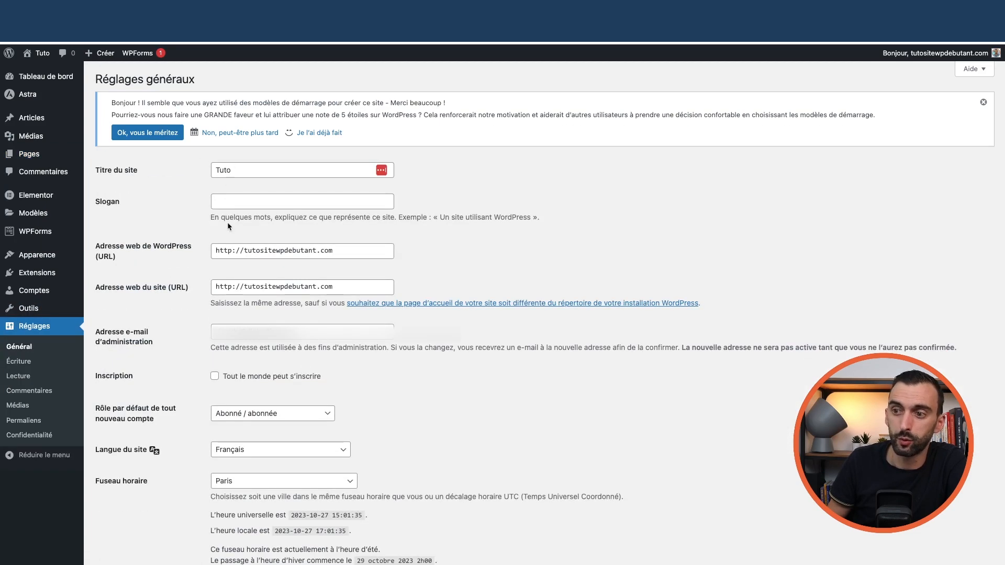
pyautogui.scroll(-5, 148, 312)
pyautogui.scroll(5, 147, 309)
pyautogui.scroll(-6, 147, 309)
pyautogui.scroll(6, 105, 366)
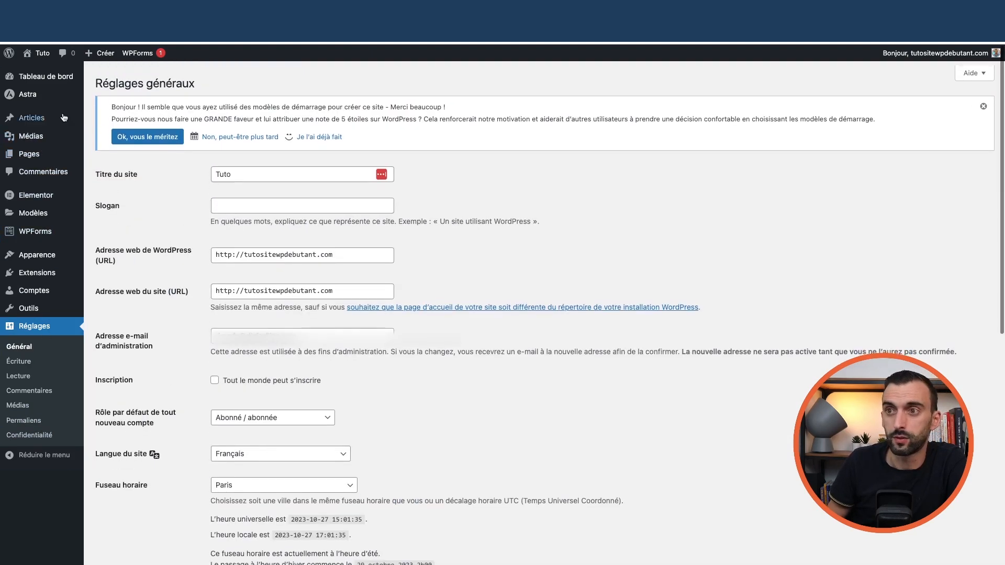
pyautogui.scroll(1, 44, 115)
# - Return to the Tableau de bord, open Pages > Toutes les pages, then visit the live site
pyautogui.moveTo(47, 78)
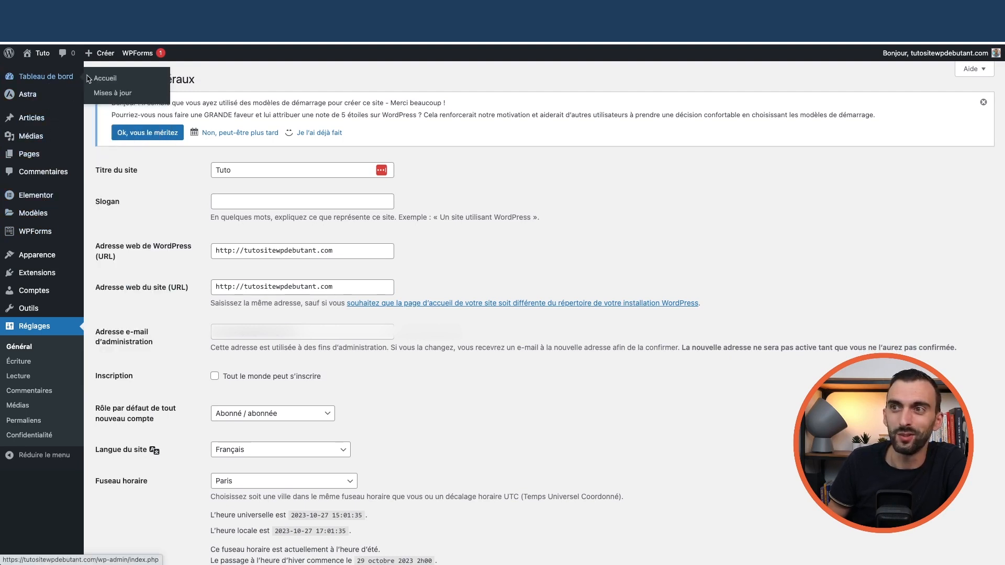
pyautogui.click(101, 79)
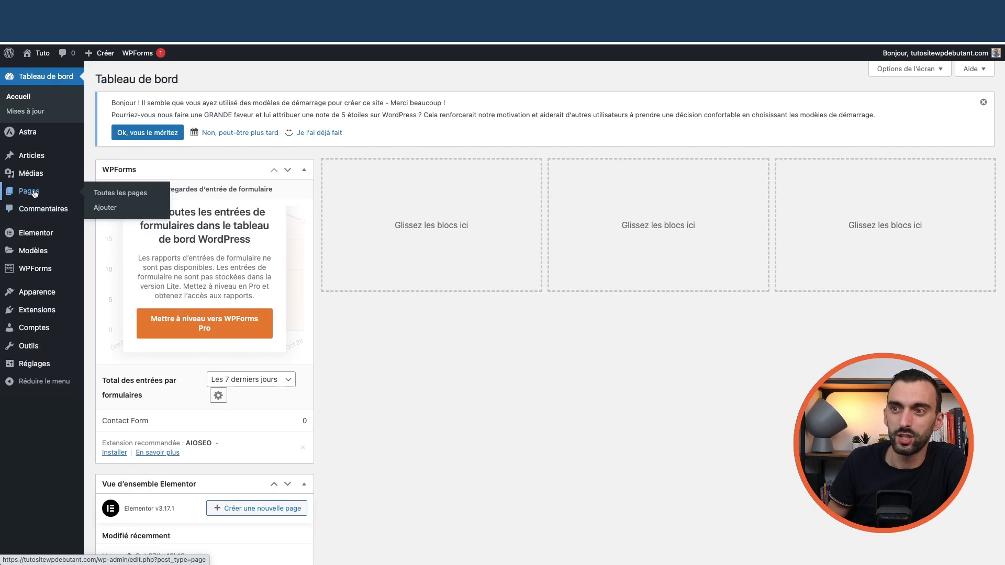
pyautogui.click(126, 192)
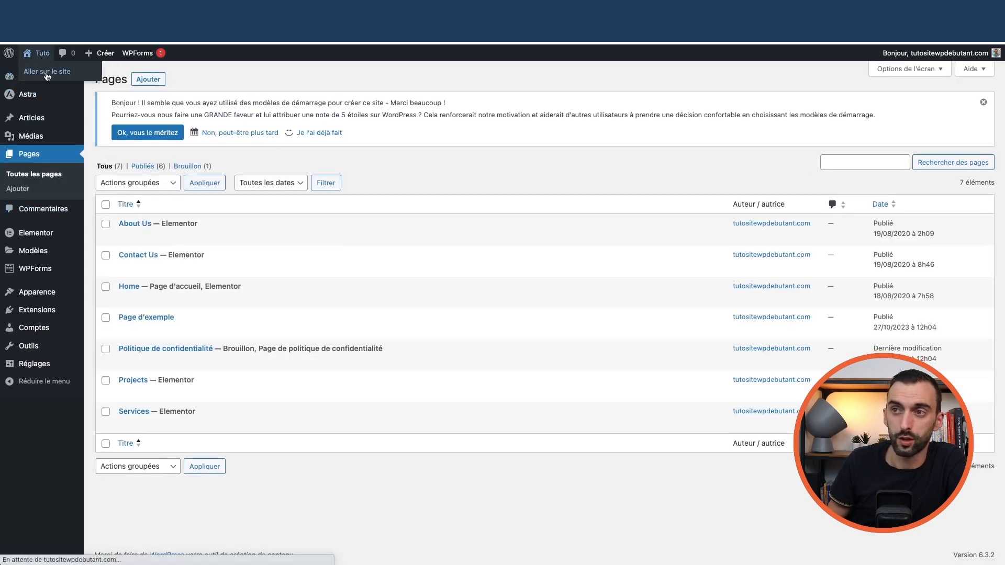
pyautogui.click(41, 72)
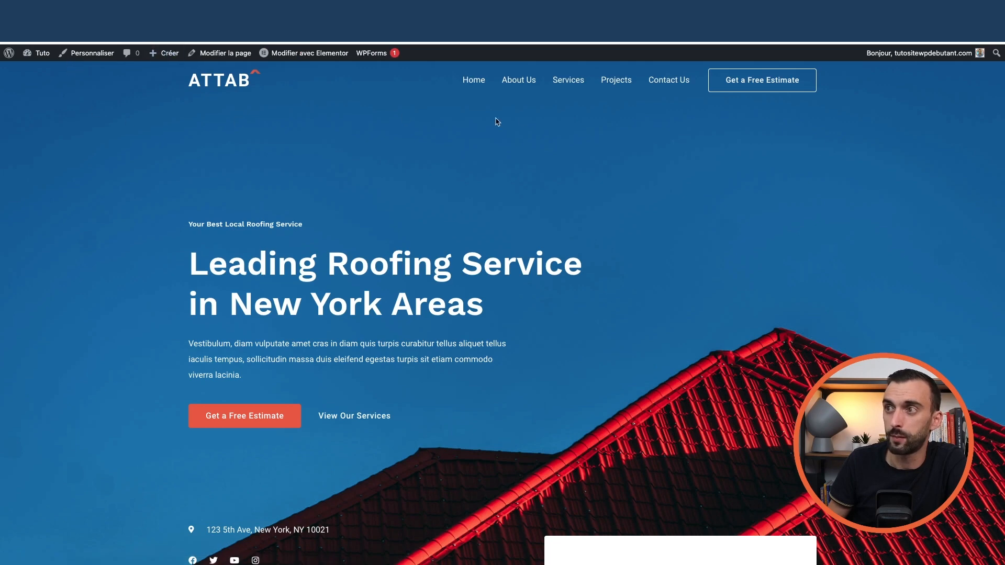
# - Open the About Us page in Elementor for visual editing
pyautogui.moveTo(304, 60)
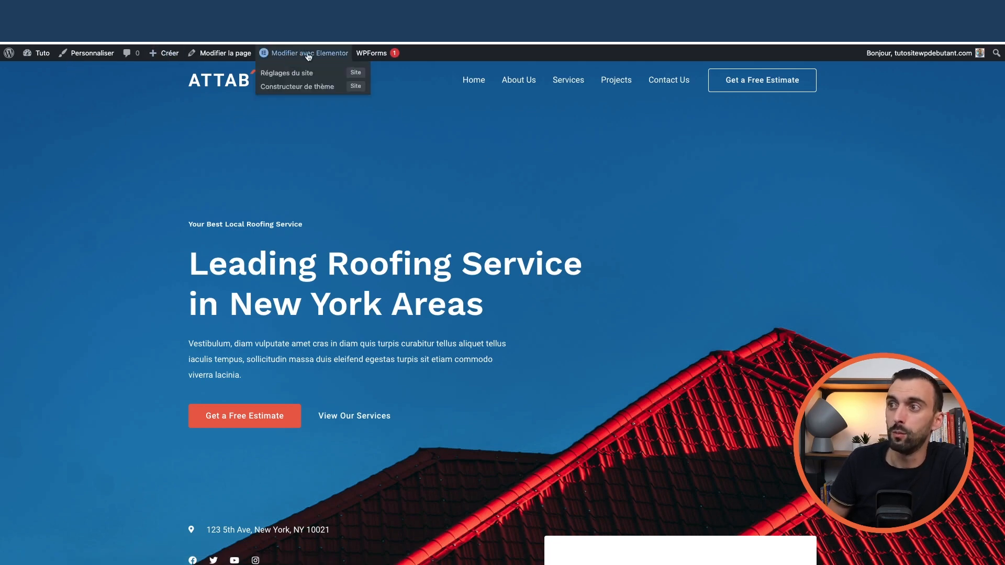
pyautogui.click(524, 83)
pyautogui.moveTo(320, 59)
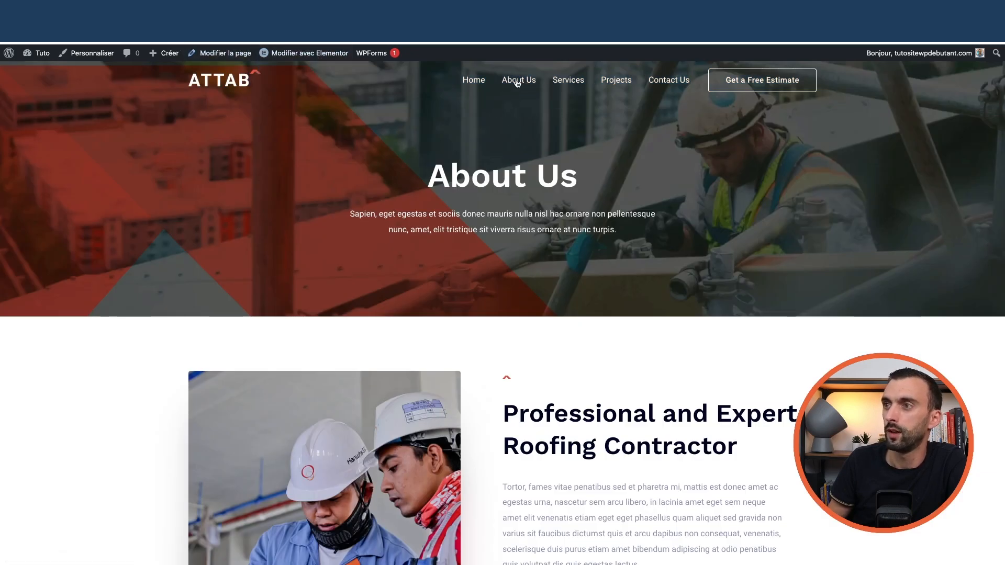
pyautogui.click(296, 54)
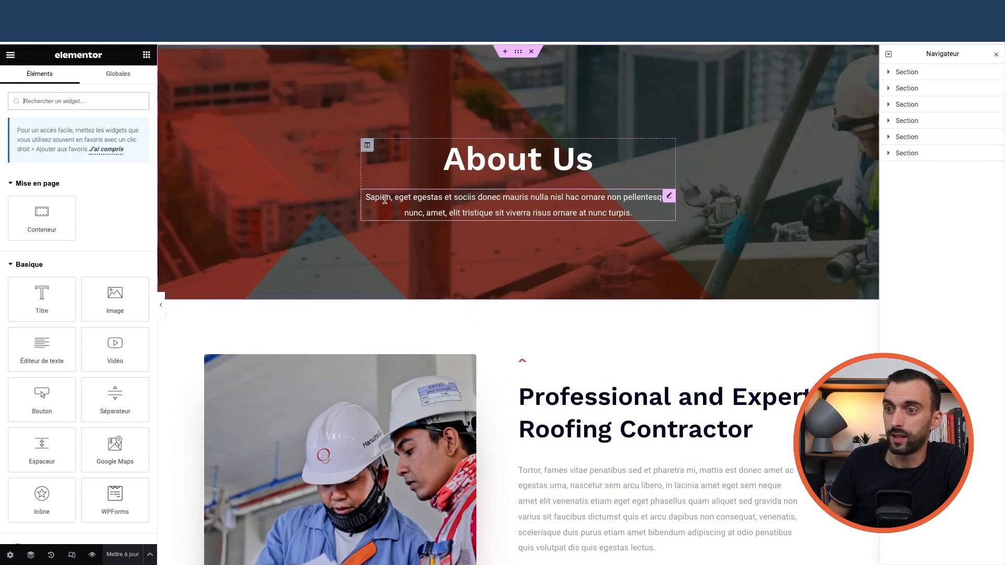
pyautogui.scroll(-20, 477, 257)
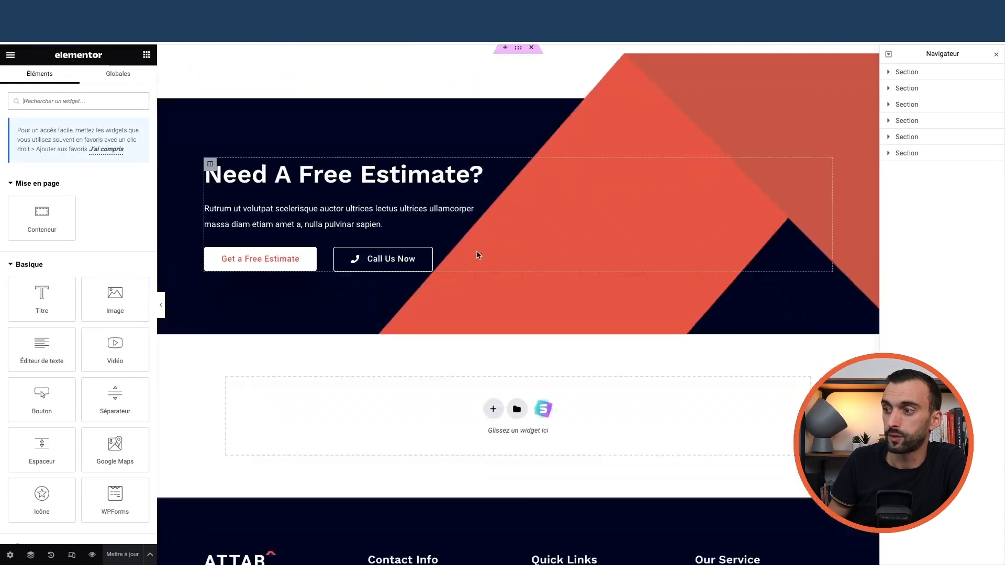
pyautogui.scroll(20, 476, 255)
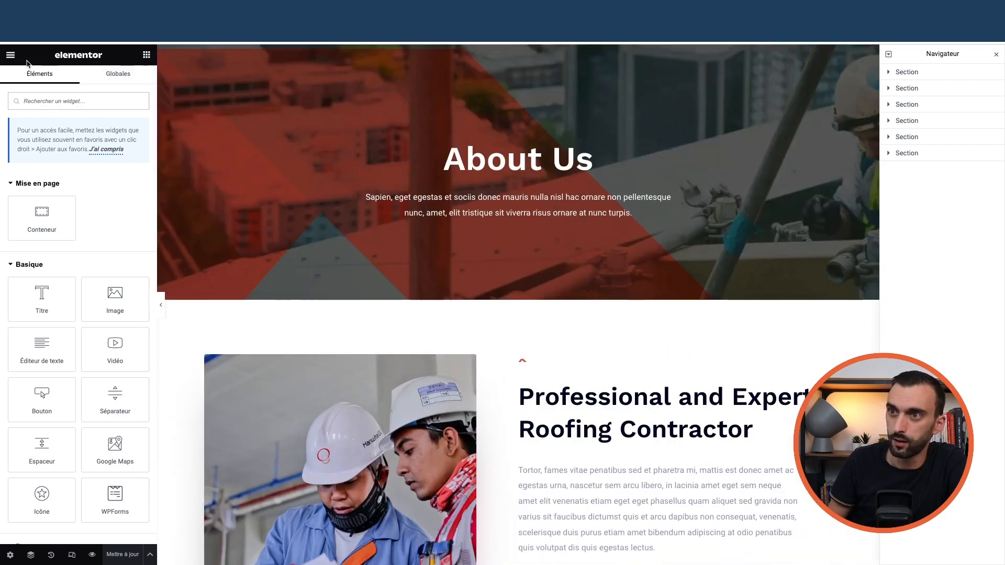
# - Preview the page without panels, then choose Quitter from the Elementor menu to return to WordPress
pyautogui.click(161, 305)
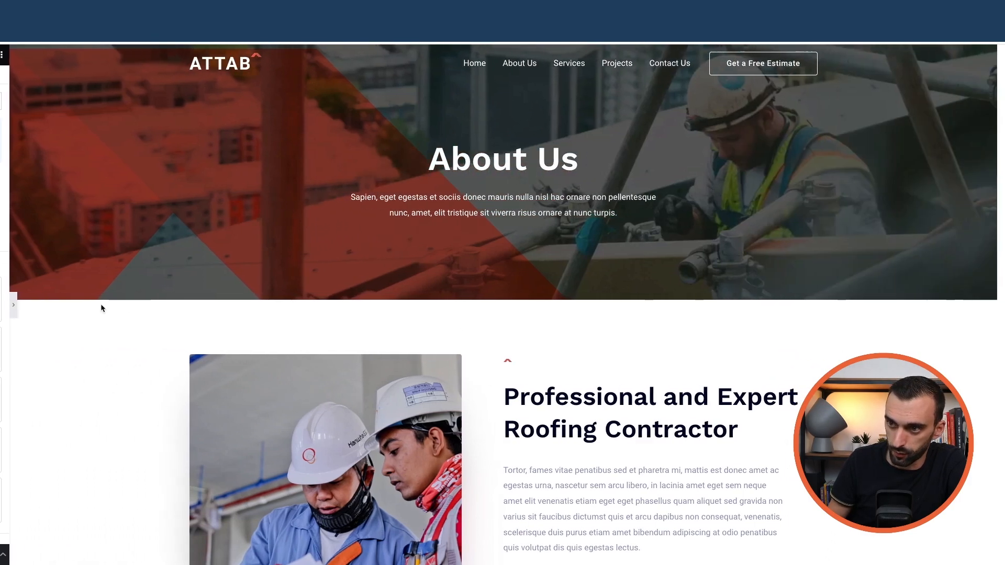
pyautogui.click(5, 309)
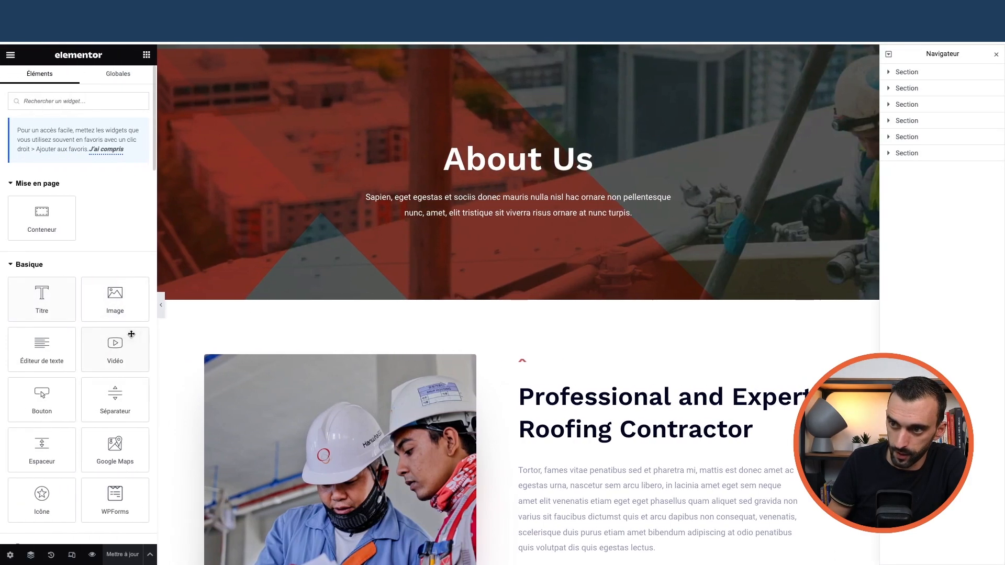
pyautogui.click(10, 57)
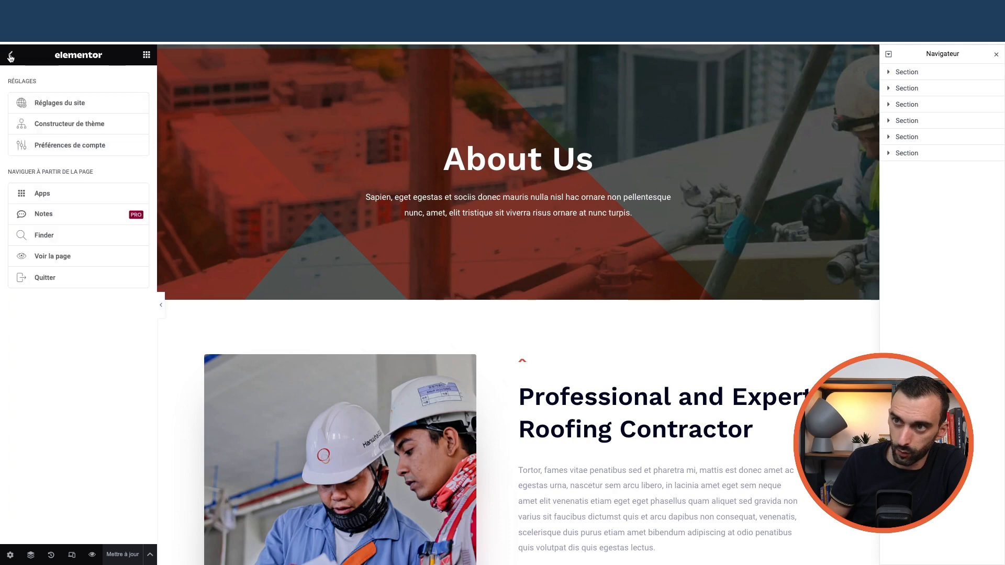
pyautogui.click(11, 57)
pyautogui.click(10, 56)
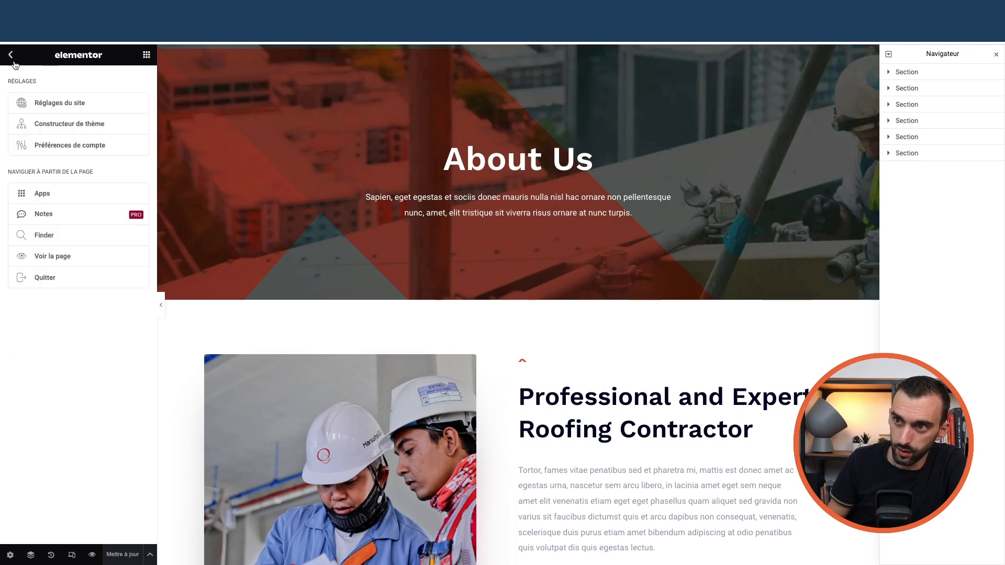
pyautogui.click(46, 279)
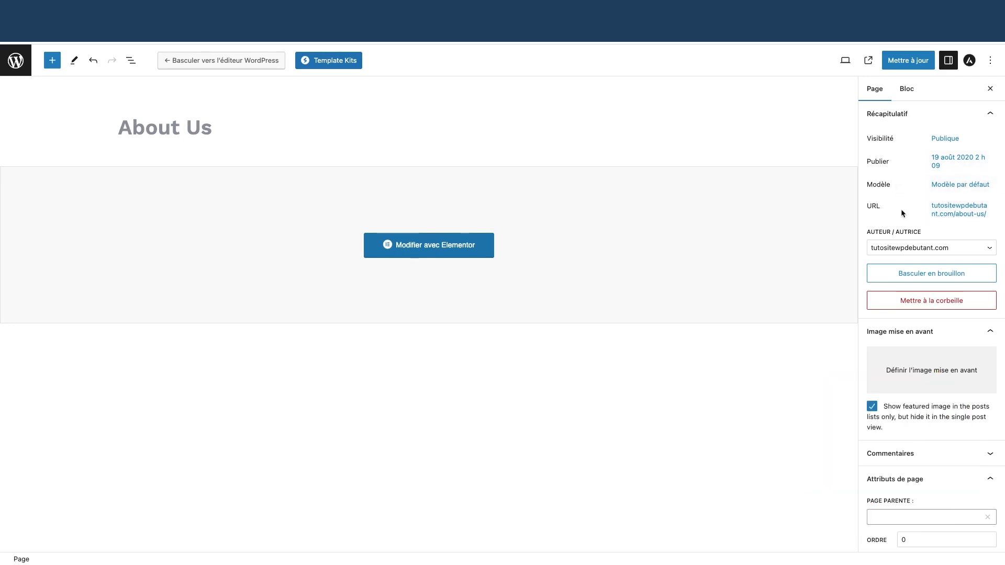
# - Change the About Us permalink slug from about-us to a-propos and save with Mettre à jour
pyautogui.click(971, 214)
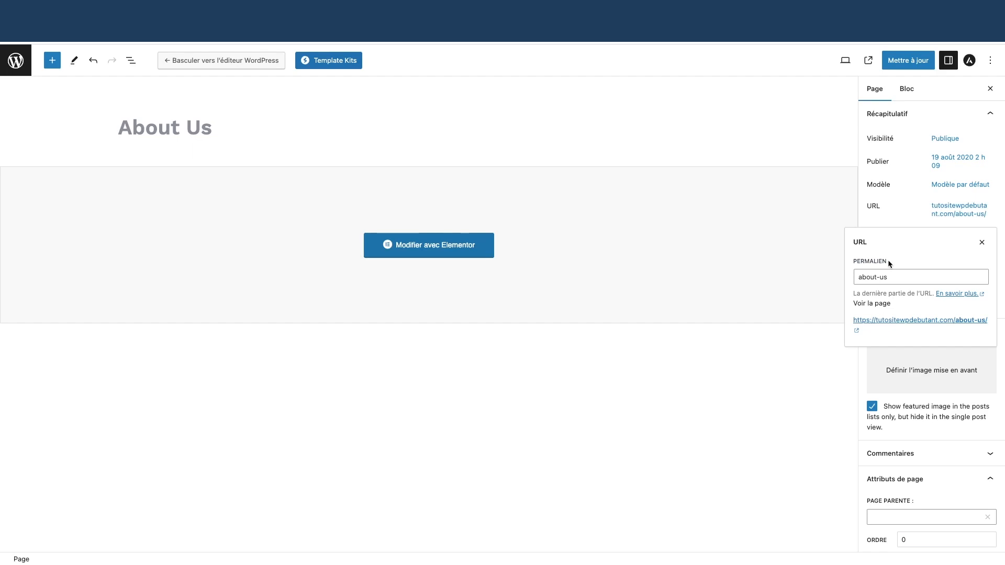
pyautogui.click(903, 278)
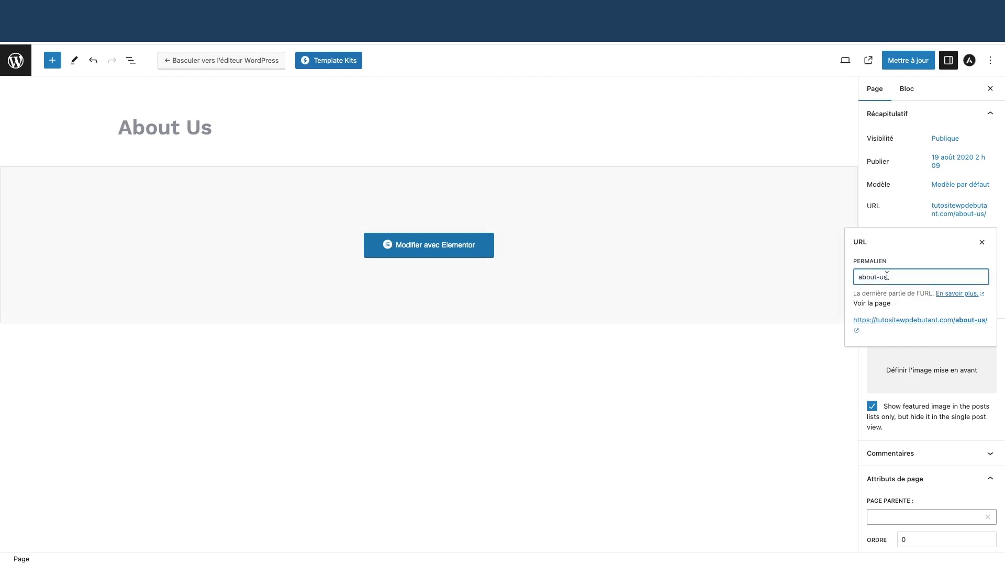
pyautogui.press('BackSpace')
pyautogui.press('BackSpace')
pyautogui.press('BackSpace')
pyautogui.press('BackSpace')
pyautogui.press('BackSpace')
pyautogui.press('BackSpace')
pyautogui.press('BackSpace')
pyautogui.write('a-propo')
pyautogui.click(909, 61)
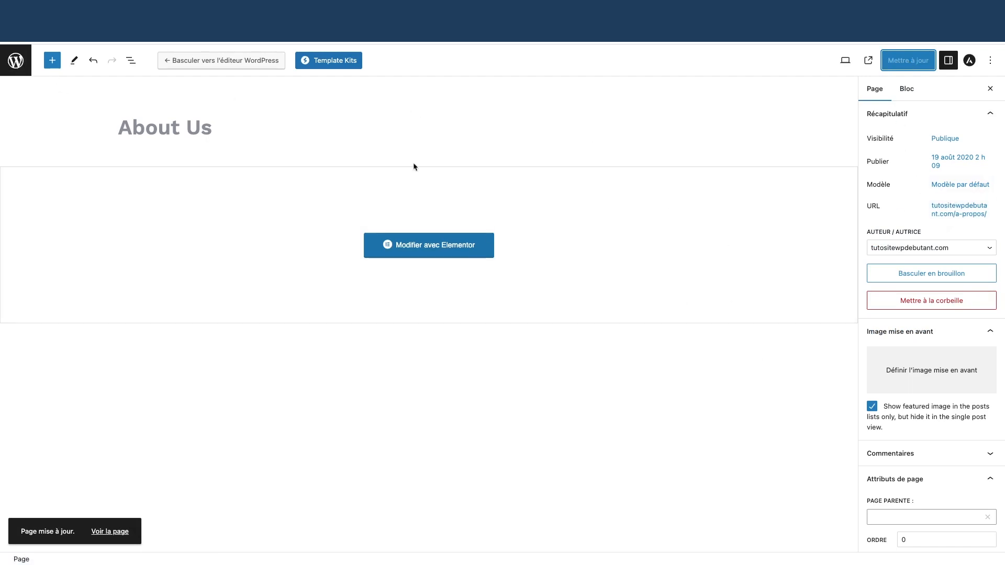
pyautogui.click(18, 62)
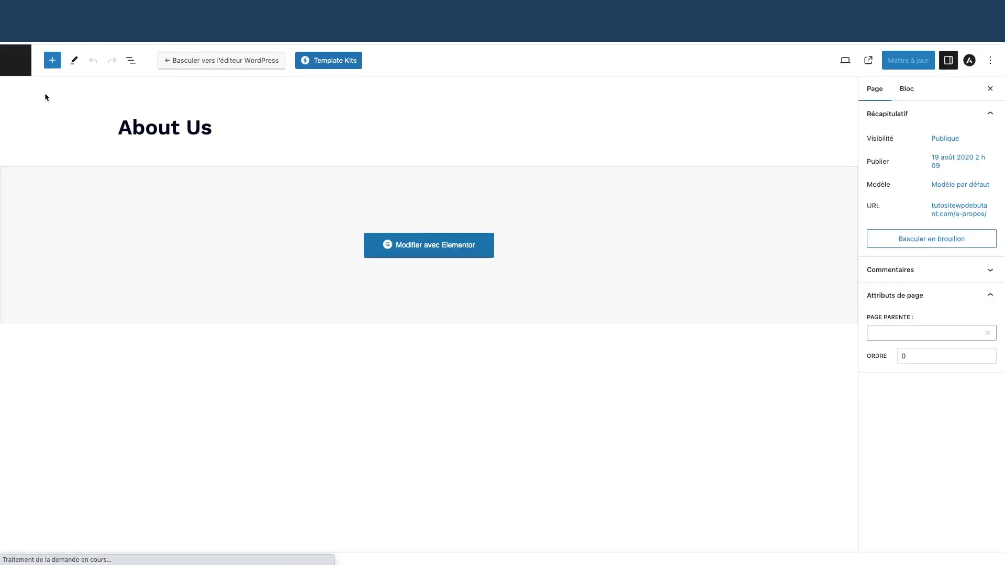
# - Retitle the About Us page to 'À propos' and save it
pyautogui.click(16, 60)
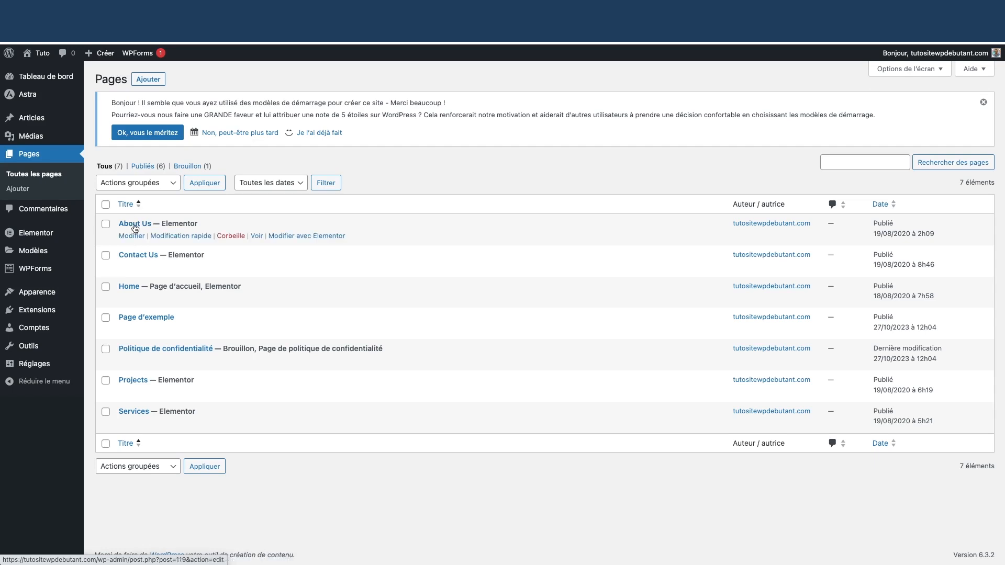
pyautogui.click(132, 236)
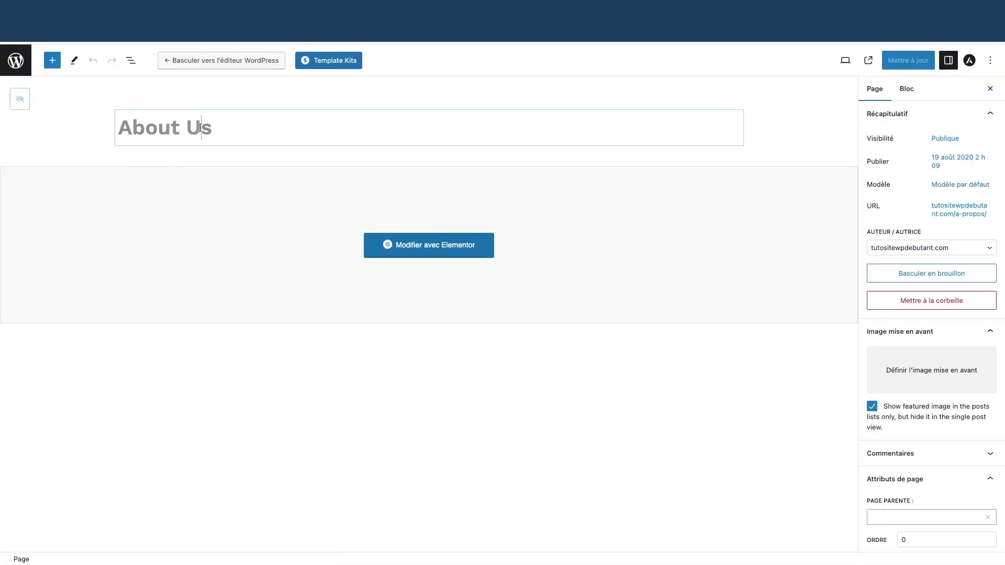
pyautogui.tripleClick(201, 127)
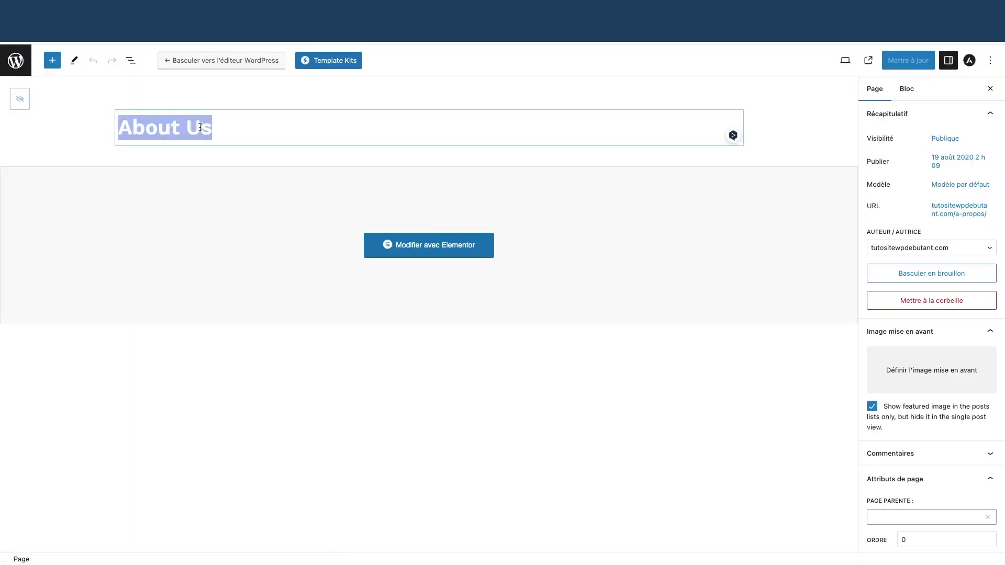
pyautogui.write('à')
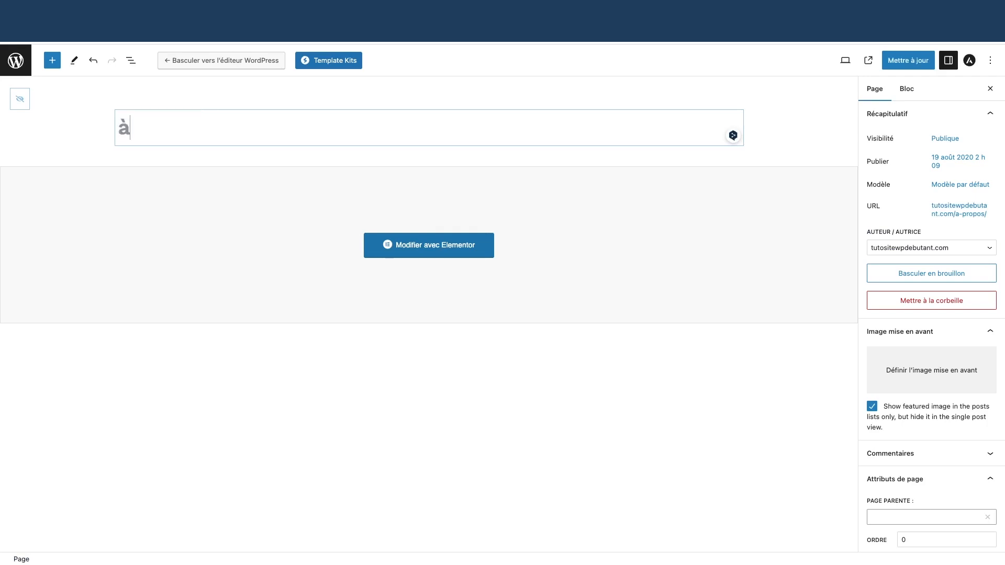
pyautogui.press('BackSpace')
pyautogui.press('BackSpace')
pyautogui.write('À propos')
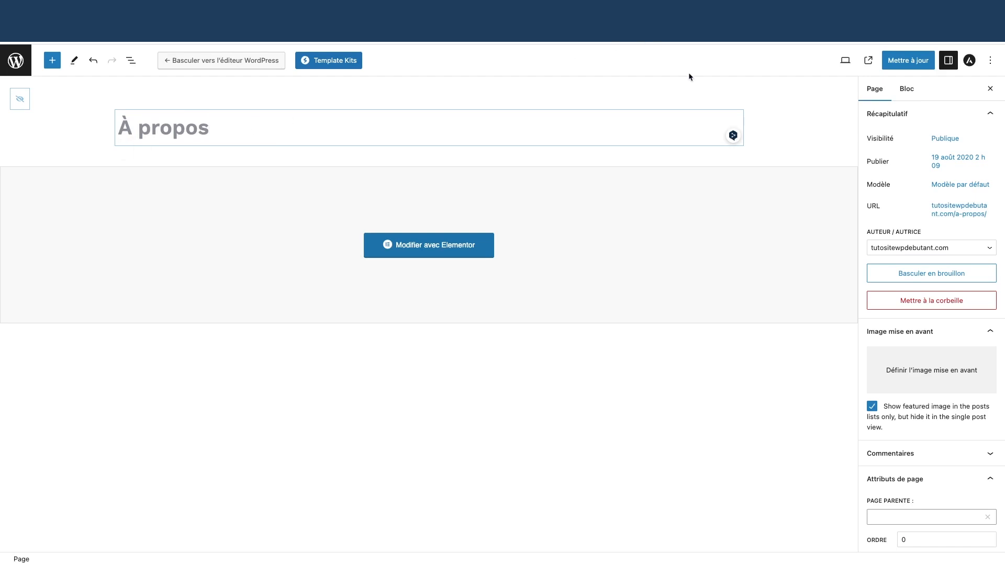
pyautogui.click(908, 60)
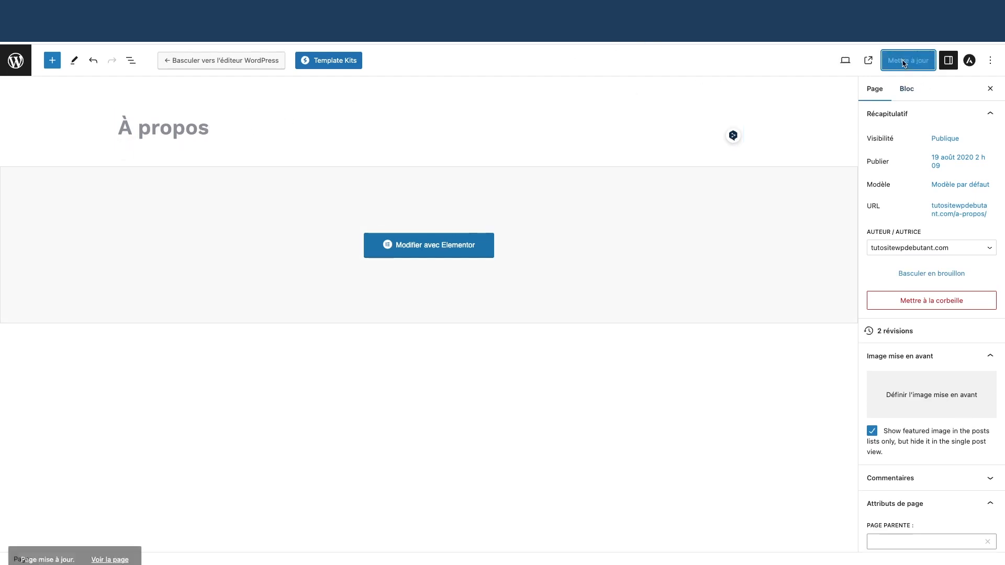
# - View the live site, return to the admin pages list, then open the live site again
pyautogui.click(5, 60)
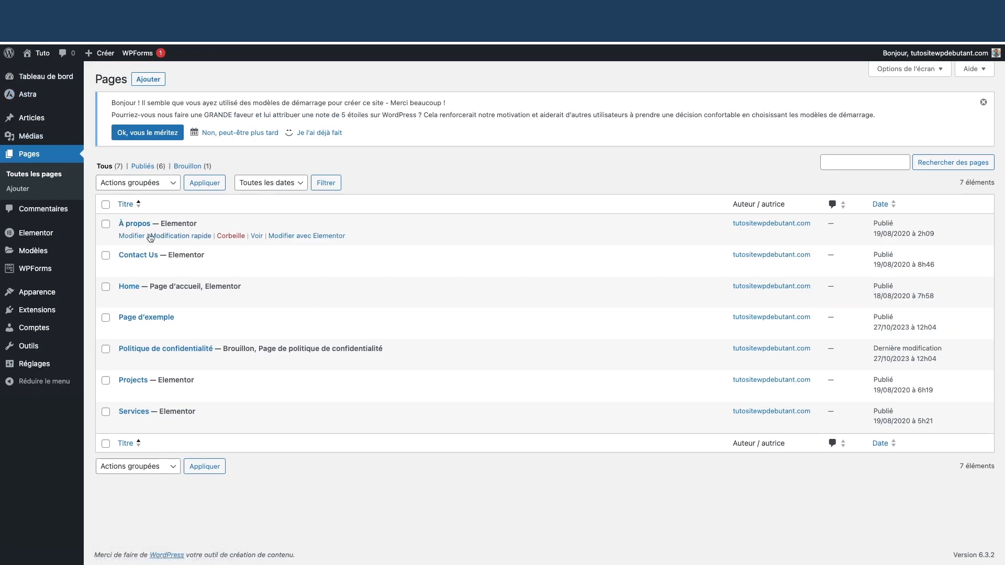
pyautogui.click(40, 70)
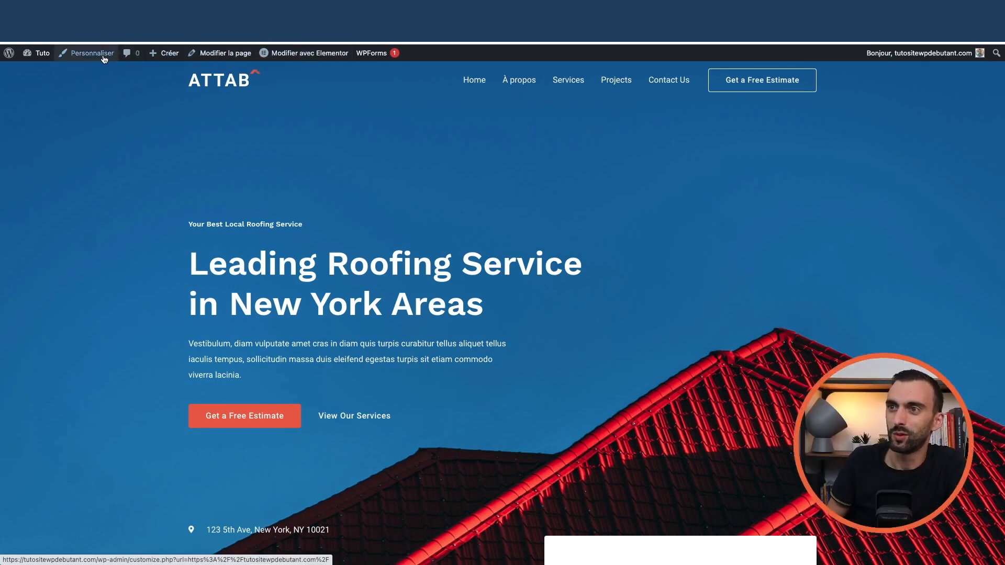
pyautogui.moveTo(36, 55)
pyautogui.click(40, 73)
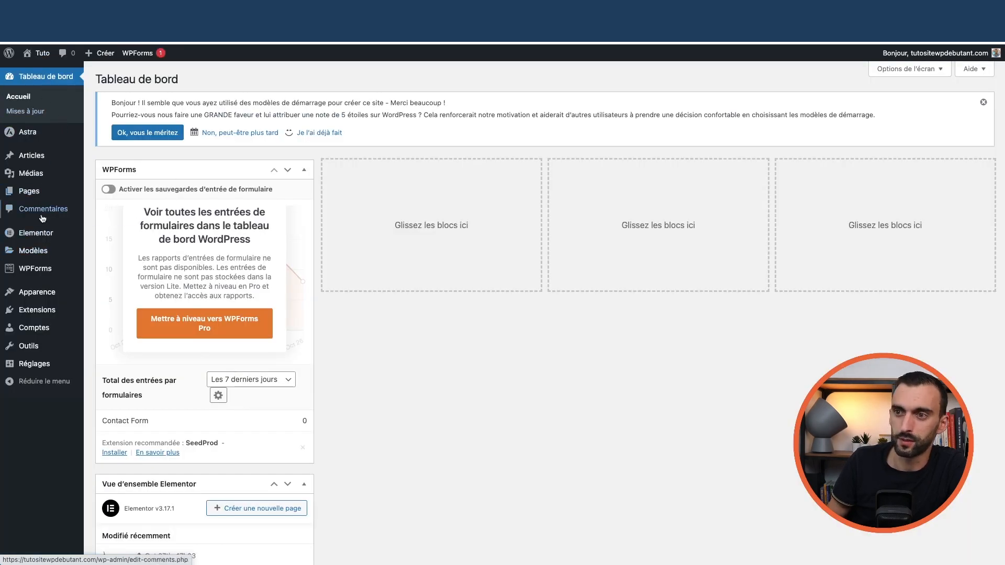
pyautogui.moveTo(33, 194)
pyautogui.click(110, 194)
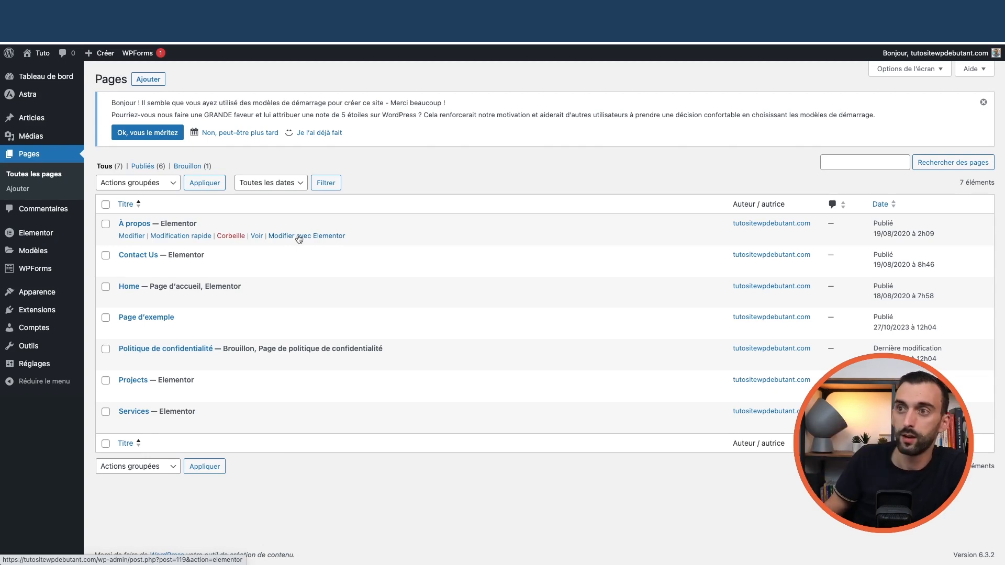
pyautogui.click(47, 76)
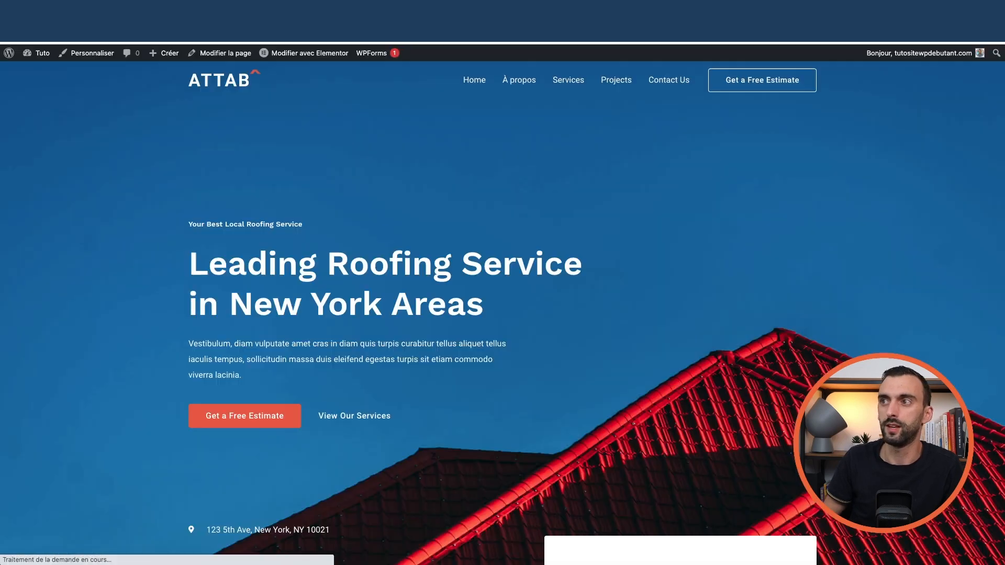
# - Open the page in Elementor and replace the 'About Us' hero heading text with 'À propos'
pyautogui.click(317, 54)
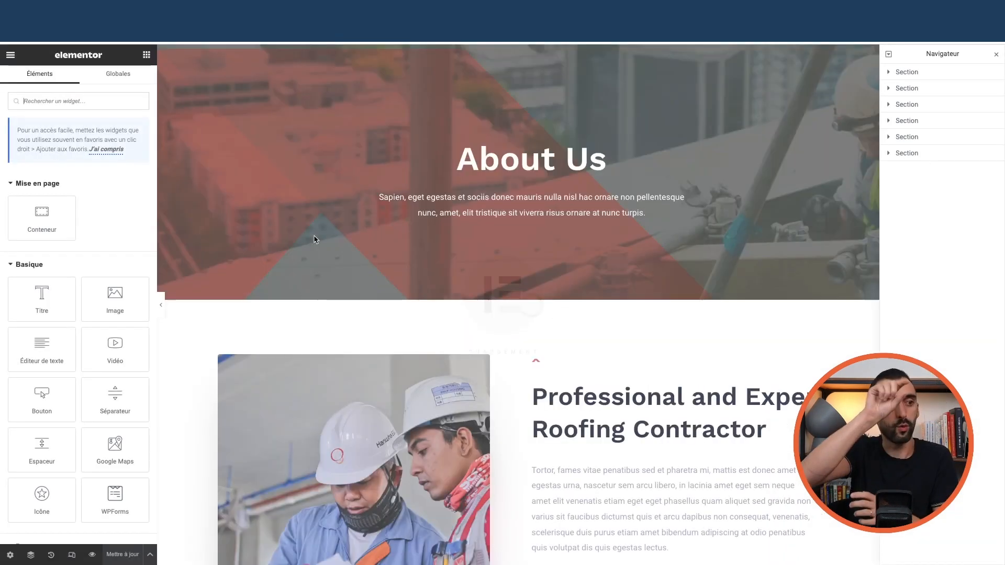
pyautogui.scroll(-10, 487, 311)
pyautogui.scroll(10, 478, 316)
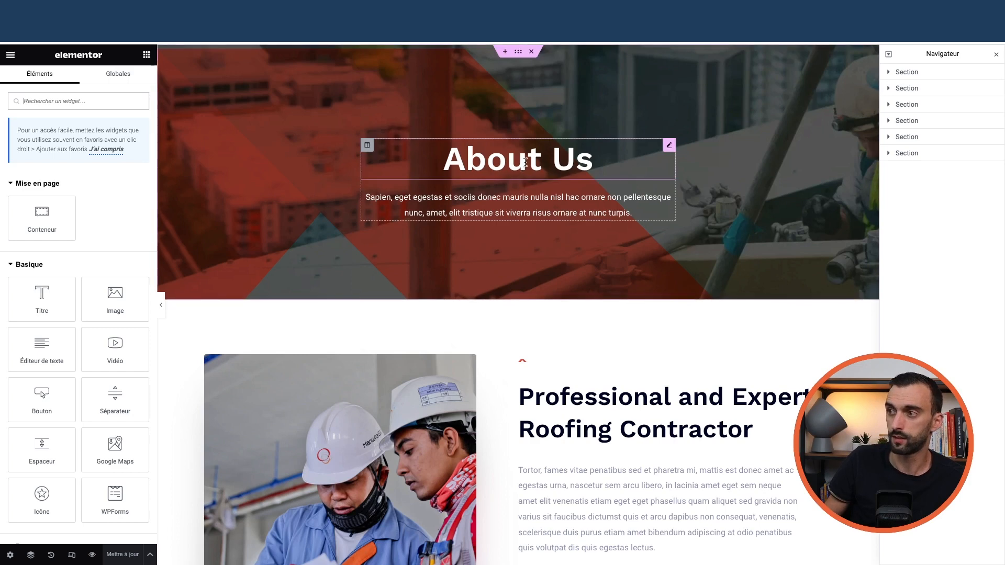
pyautogui.click(598, 158)
pyautogui.moveTo(597, 158); pyautogui.dragTo(435, 155)
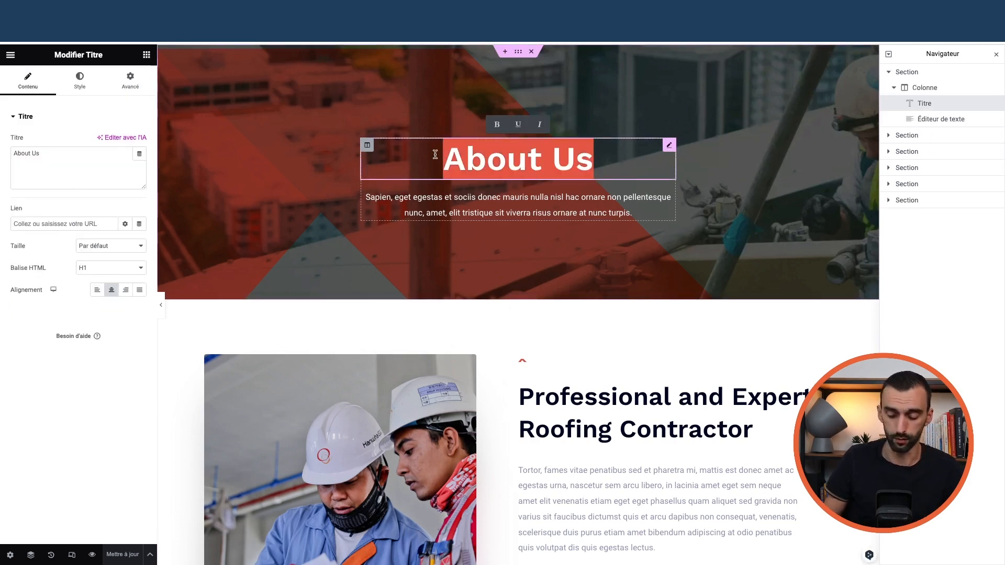
pyautogui.write('À propos')
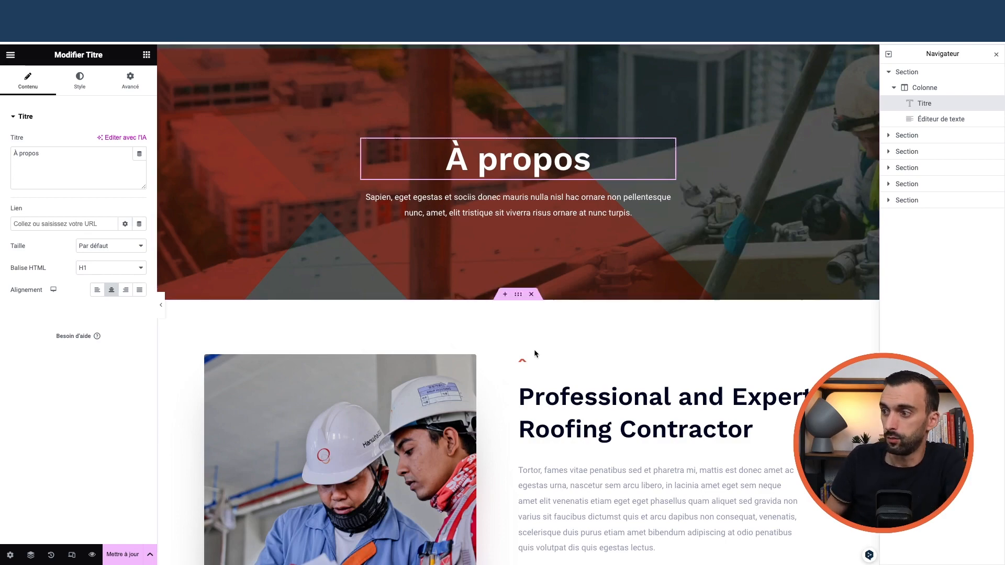
pyautogui.scroll(-7, 529, 292)
pyautogui.scroll(7, 532, 347)
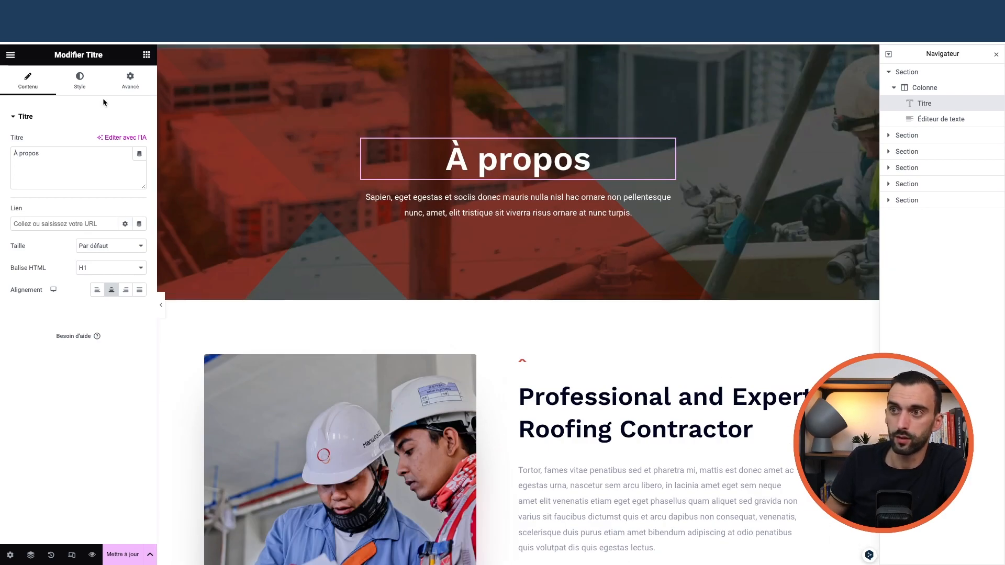
pyautogui.click(147, 56)
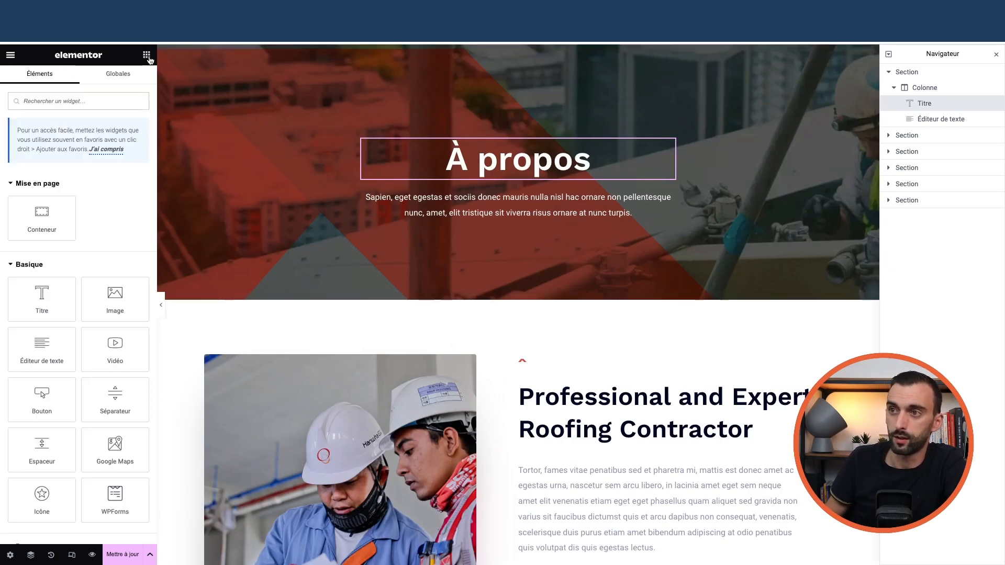
pyautogui.scroll(-10, 54, 282)
pyautogui.scroll(10, 61, 345)
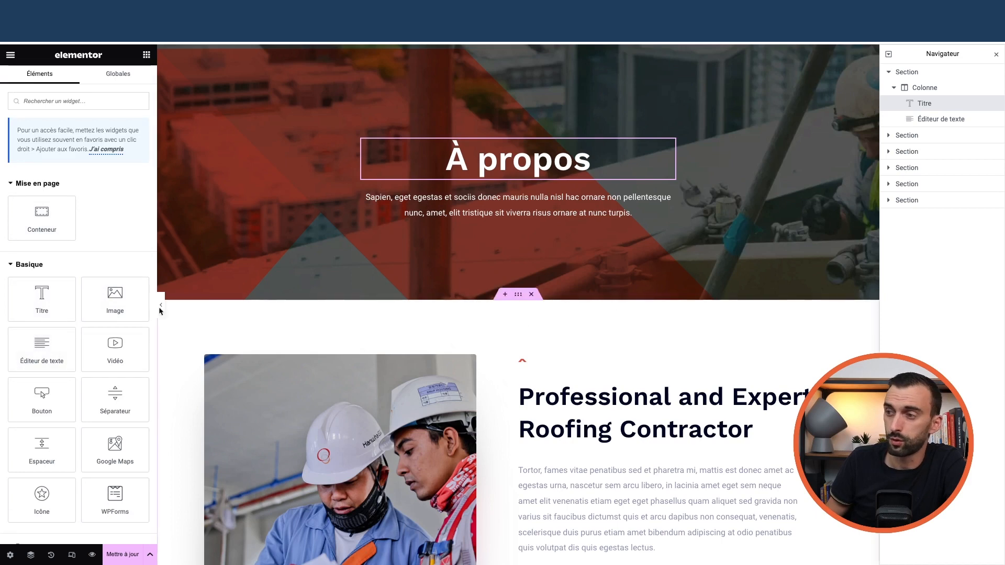
# - Drop an Image widget into the hero section, then delete it with Effacer
pyautogui.moveTo(118, 307); pyautogui.dragTo(482, 194)
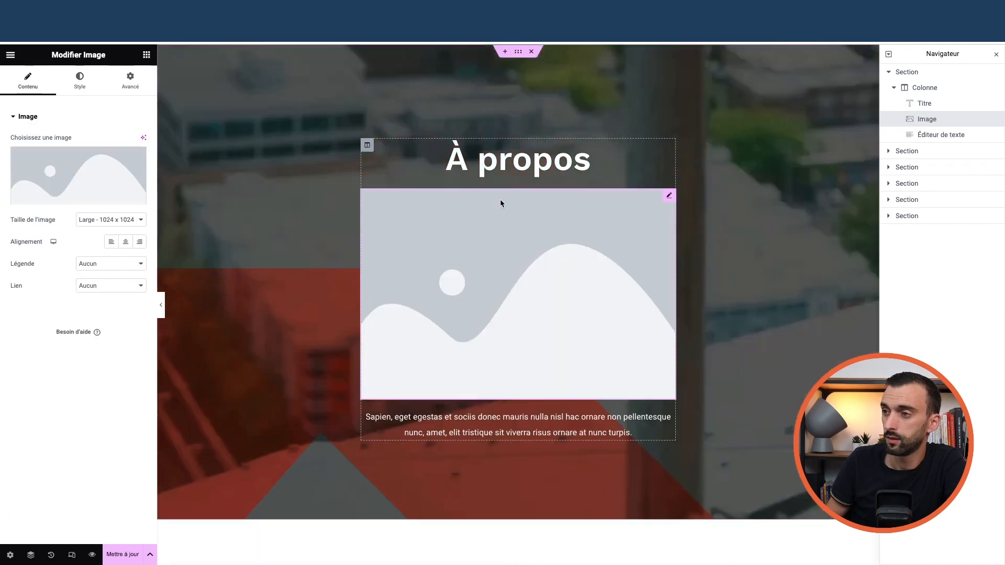
pyautogui.rightClick(666, 198)
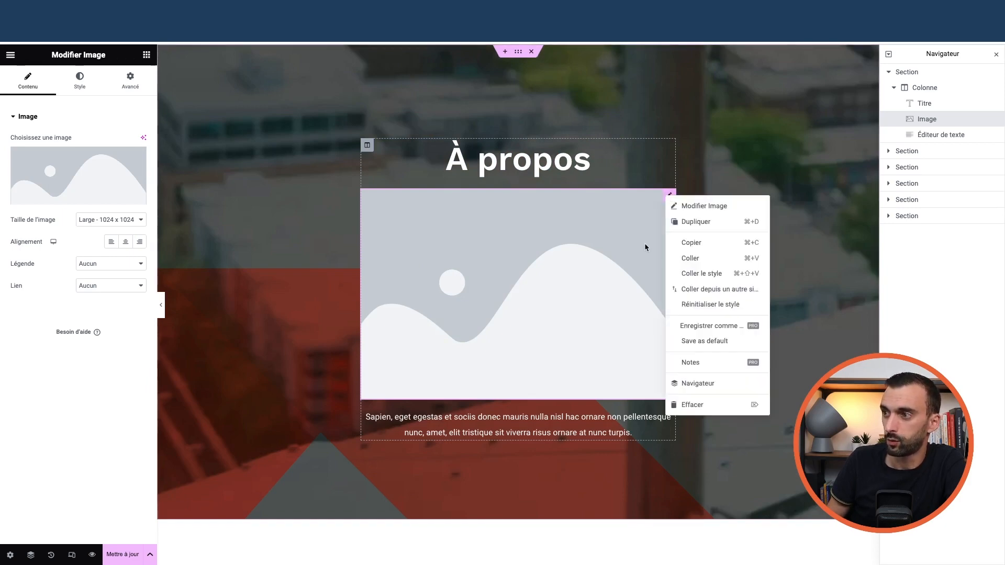
pyautogui.click(698, 406)
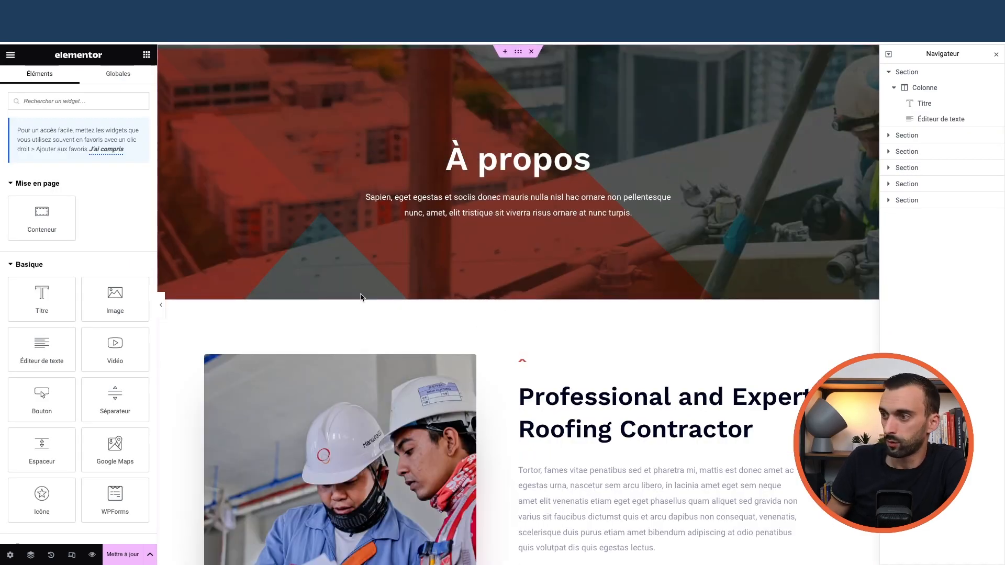
# - Add a new section below the hero and bring up its structure choices
pyautogui.scroll(-20, 431, 294)
pyautogui.scroll(20, 458, 291)
pyautogui.moveTo(506, 299)
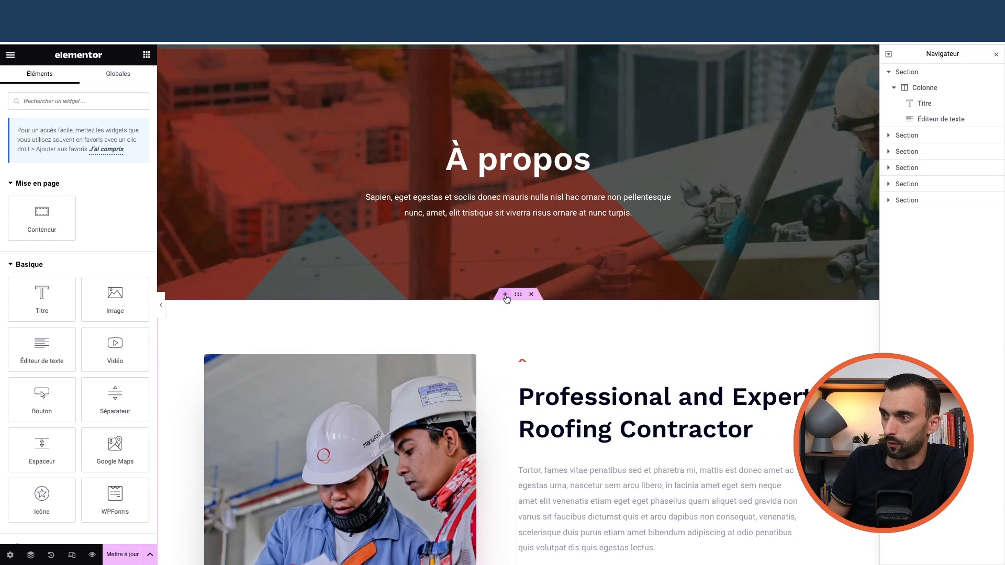
pyautogui.click(504, 296)
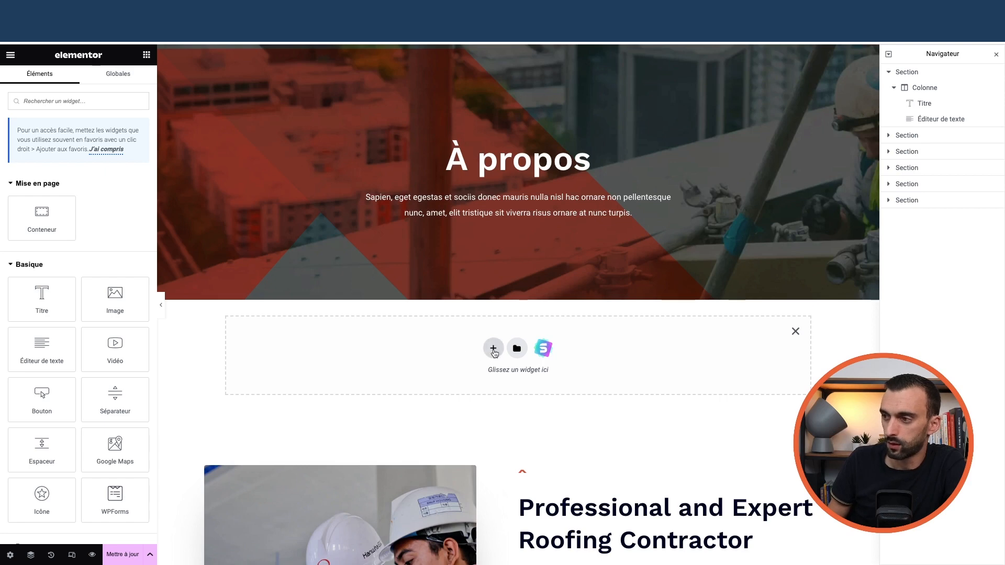
pyautogui.click(493, 349)
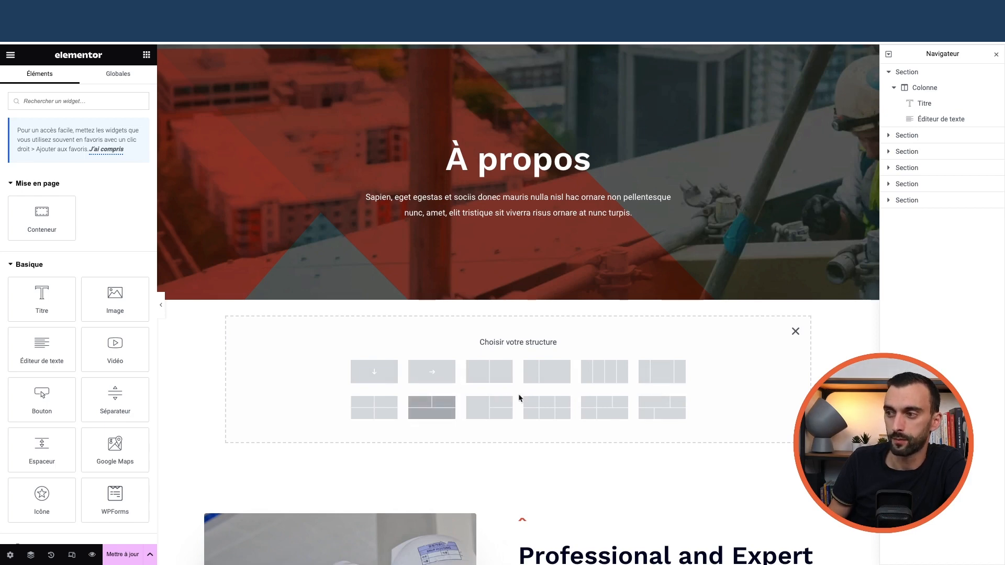
# - Create a two-column container and give it a Classique red background colour
pyautogui.click(492, 372)
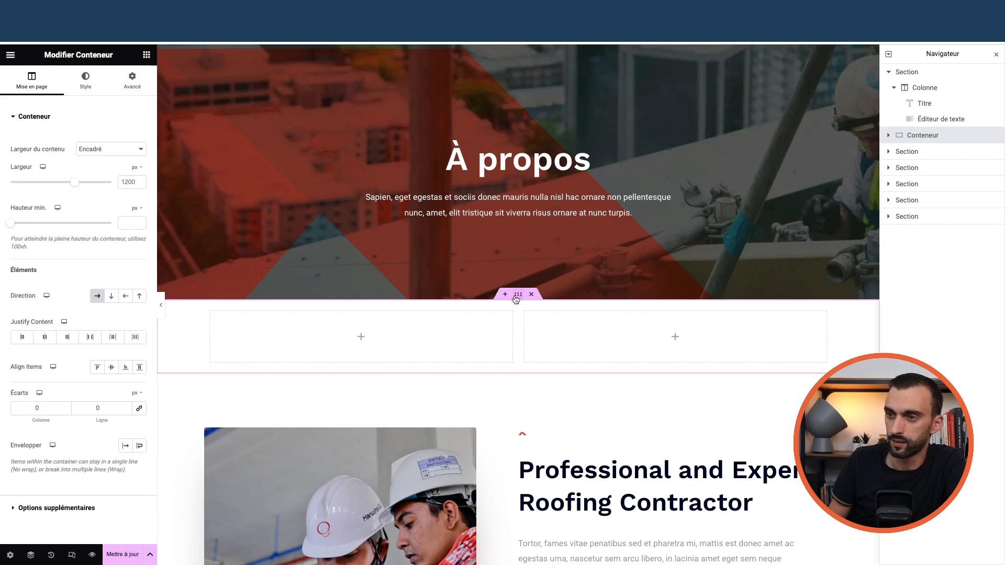
pyautogui.click(91, 85)
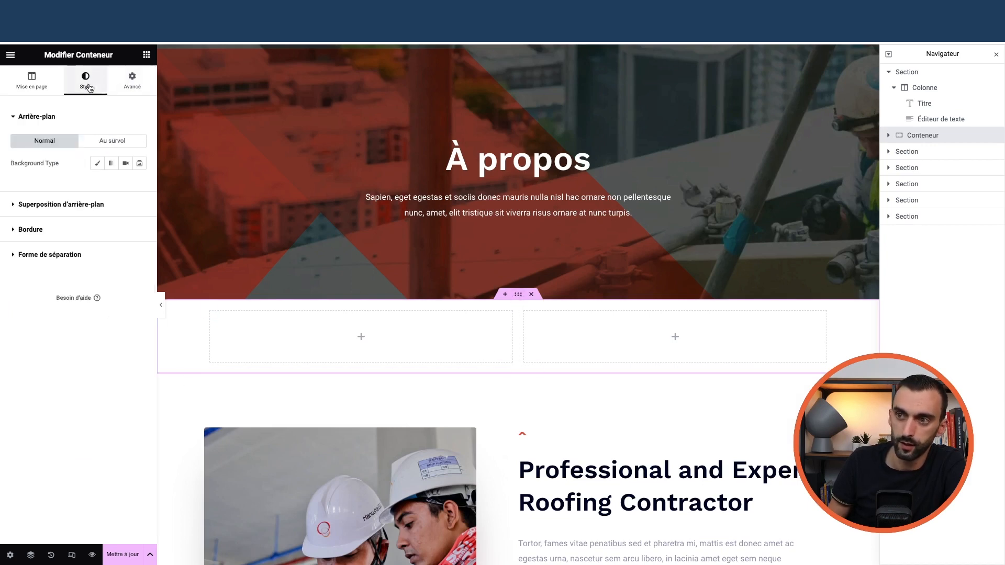
pyautogui.click(79, 199)
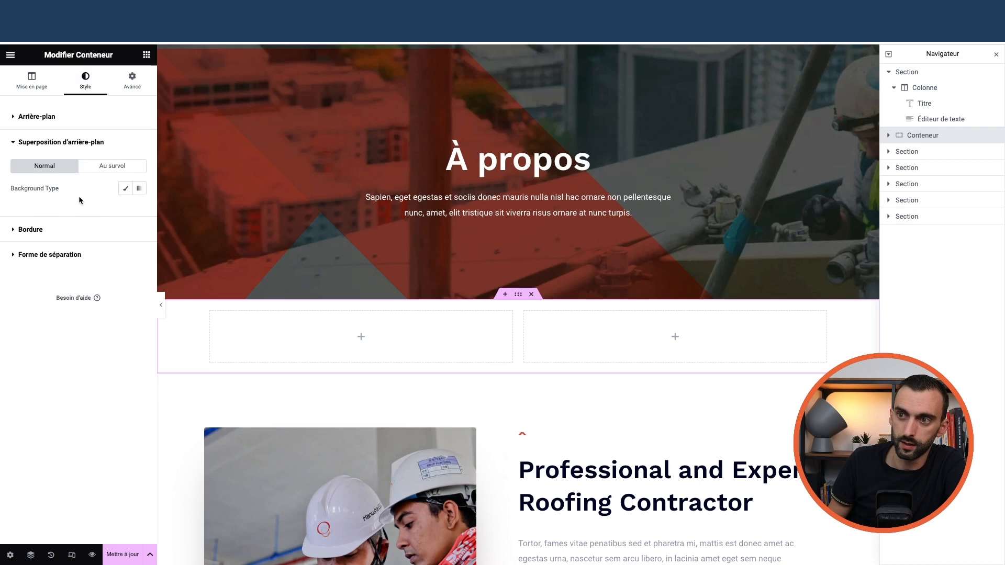
pyautogui.click(43, 119)
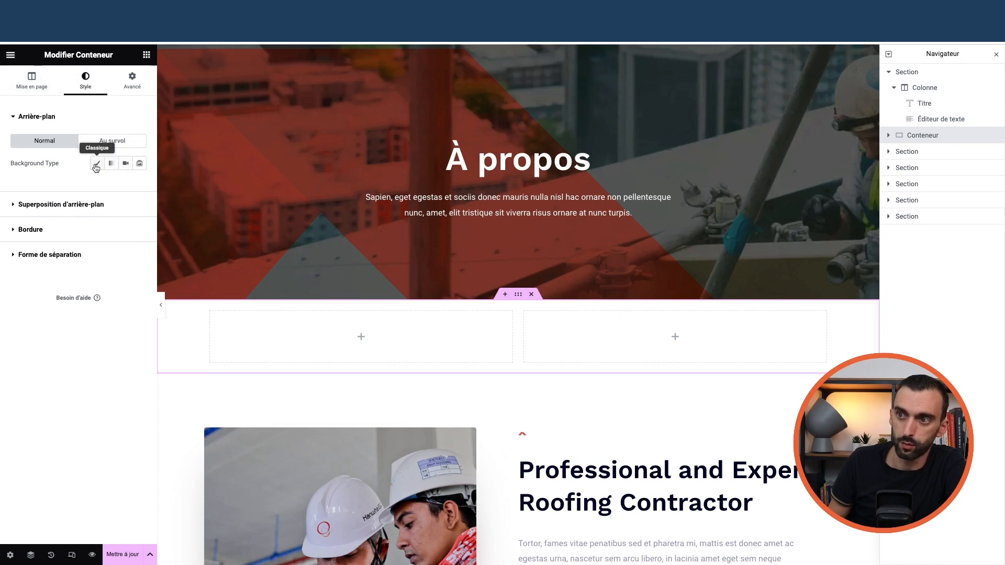
pyautogui.click(97, 165)
pyautogui.click(139, 186)
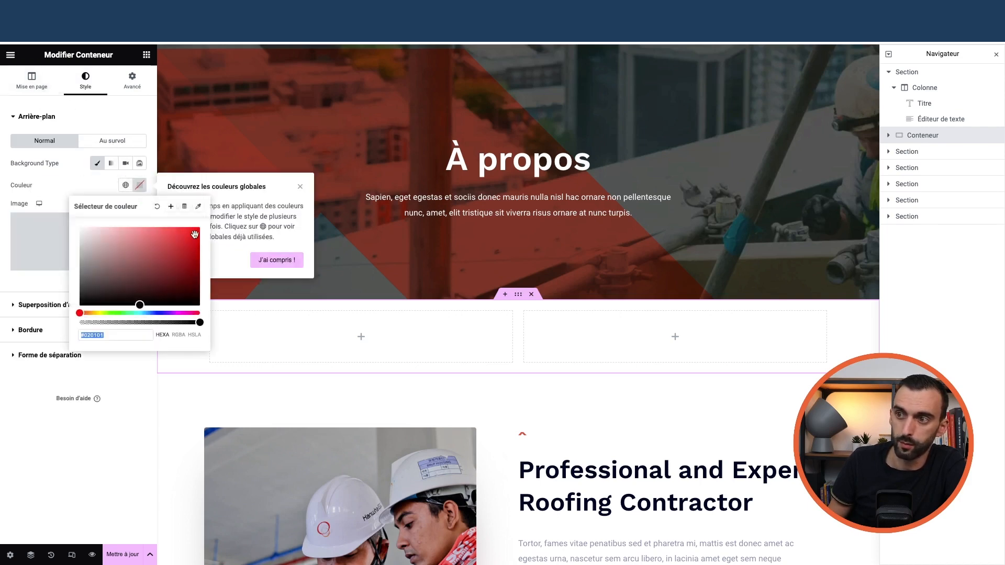
pyautogui.click(293, 191)
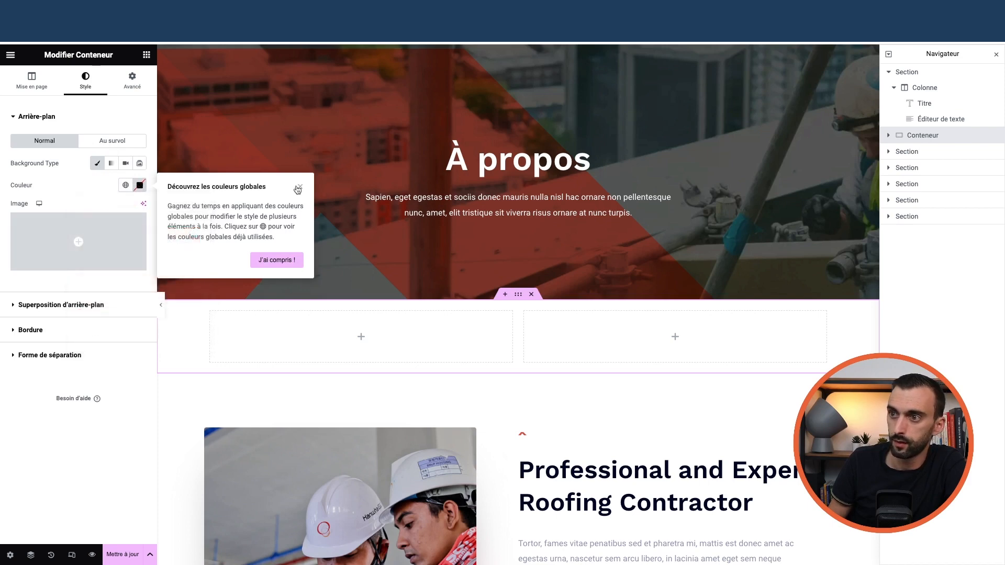
pyautogui.click(300, 187)
pyautogui.click(140, 185)
pyautogui.click(193, 238)
pyautogui.click(420, 378)
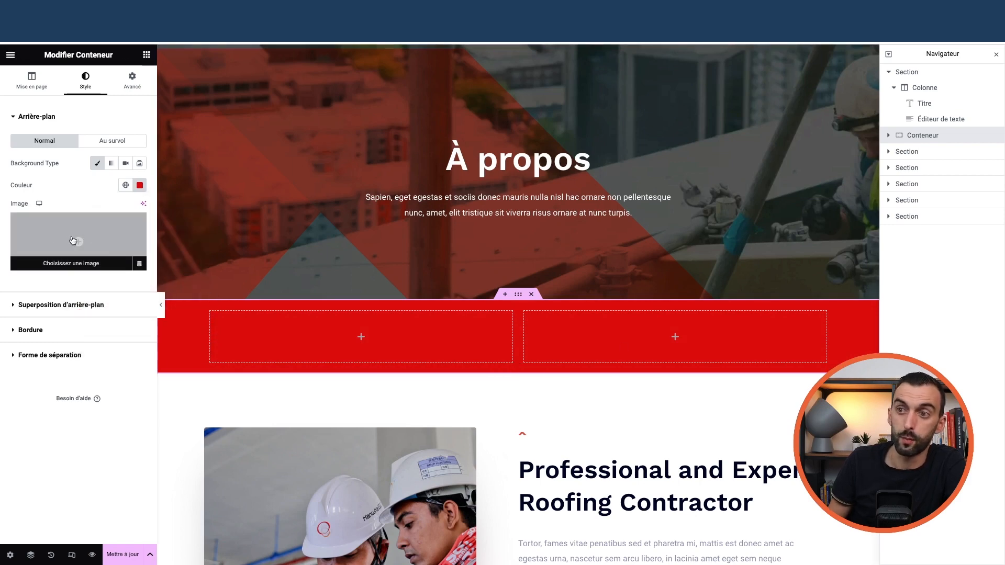
# - Try the Vidéo background type, switch back to Classique, and clear the red colour
pyautogui.click(125, 162)
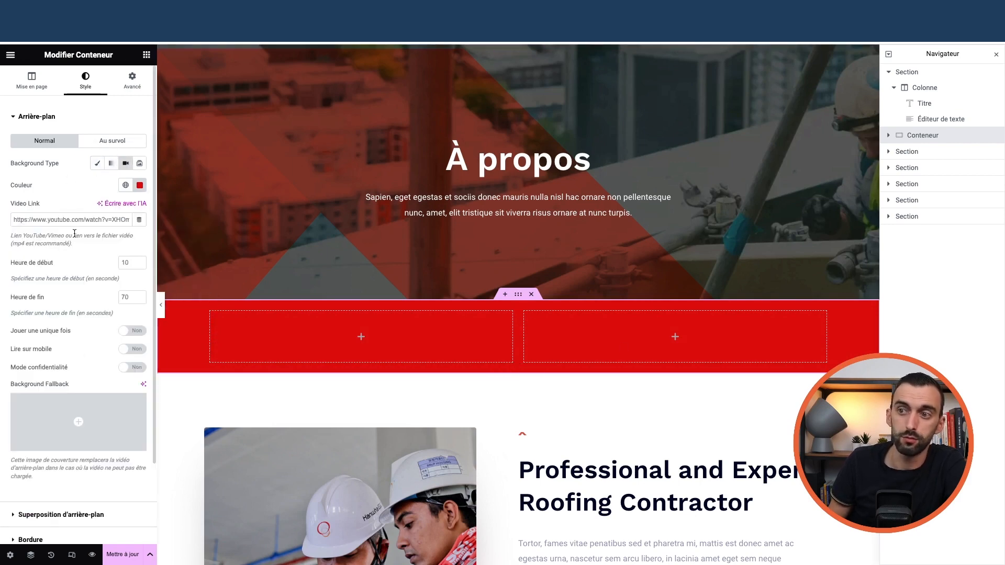
pyautogui.click(97, 163)
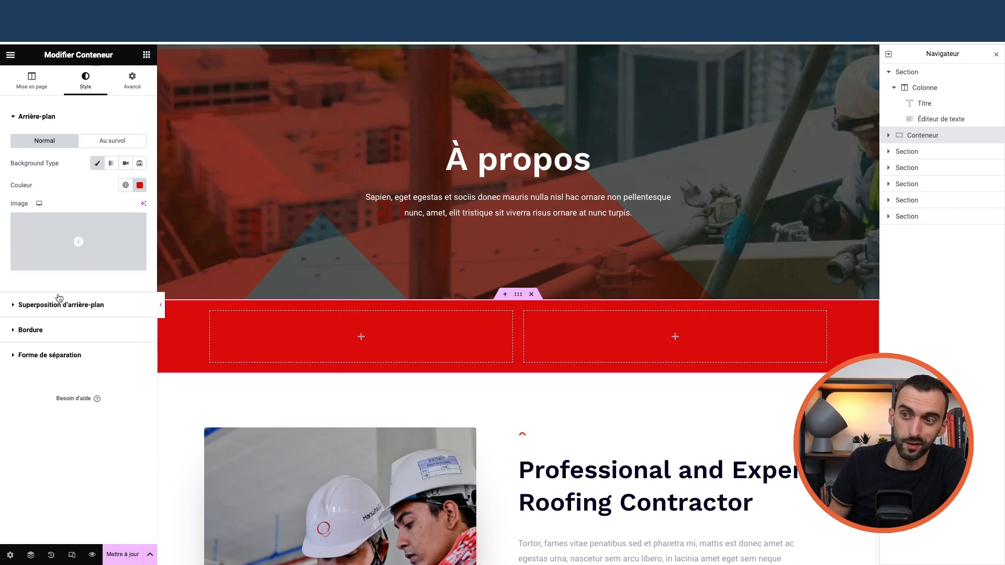
pyautogui.click(139, 186)
pyautogui.click(184, 206)
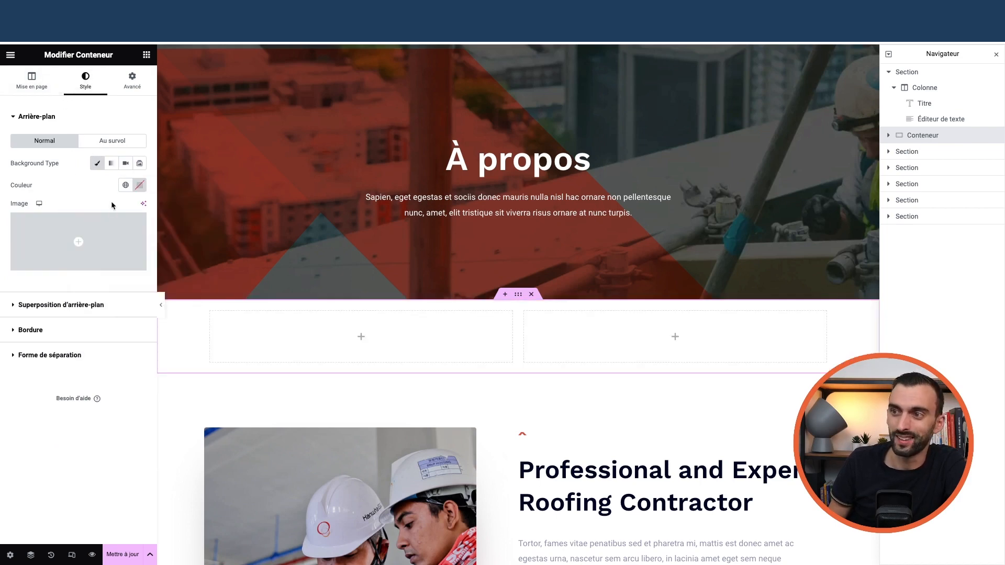
pyautogui.click(140, 187)
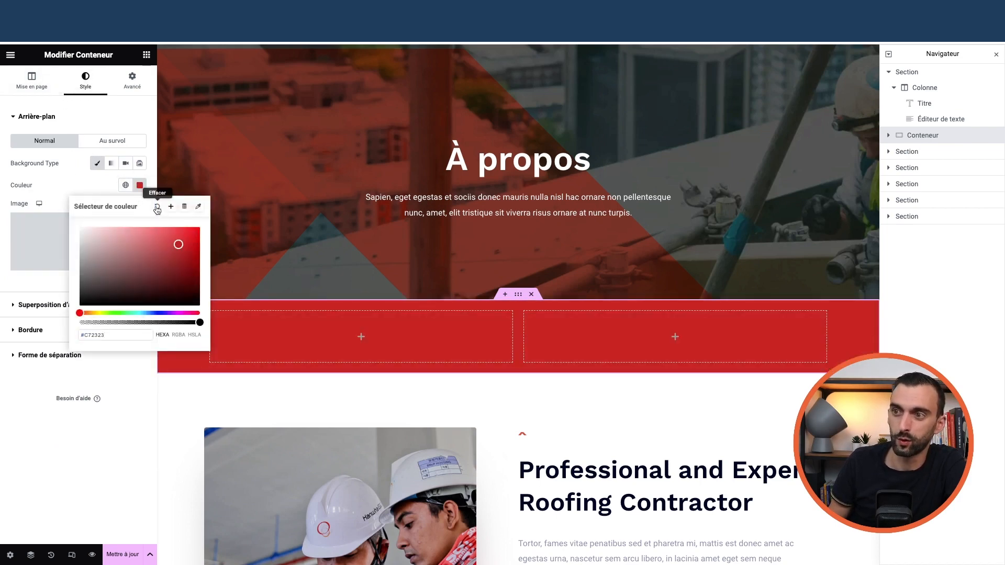
pyautogui.click(158, 208)
pyautogui.click(139, 185)
pyautogui.click(156, 208)
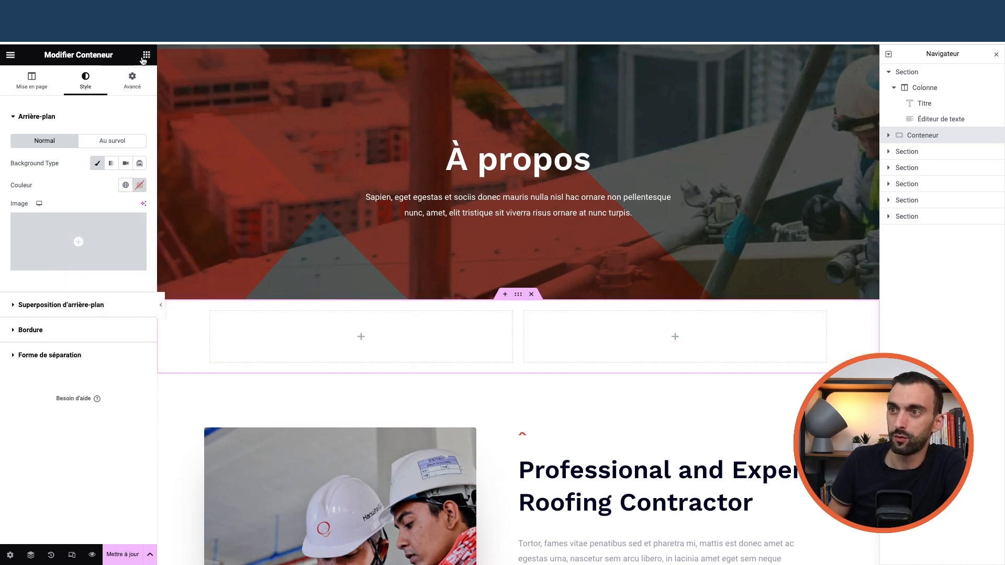
pyautogui.click(147, 54)
# - Add Titre and Éditeur de texte widgets to the left column and an Image widget to the right
pyautogui.scroll(-2, 90, 355)
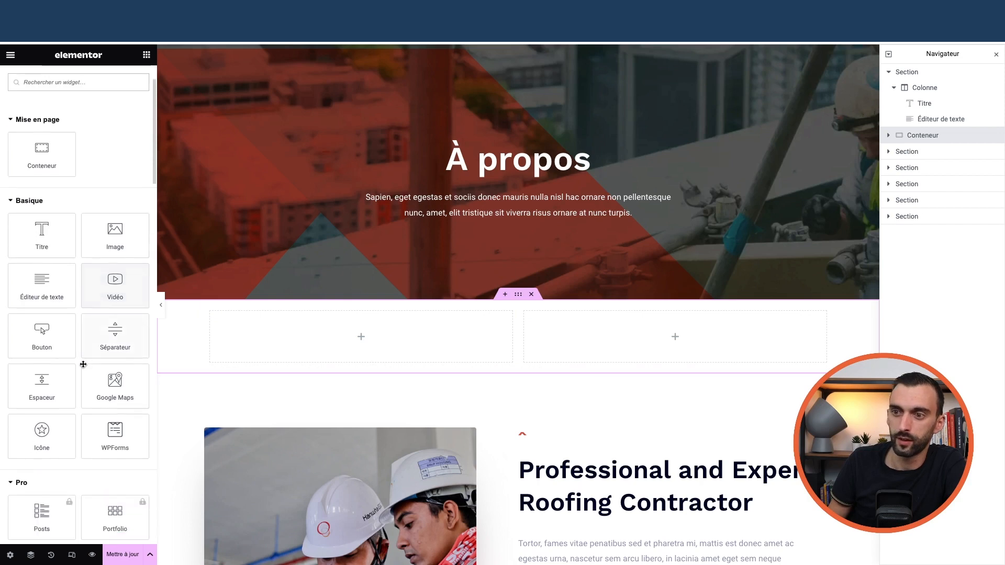
pyautogui.moveTo(46, 220); pyautogui.dragTo(329, 343)
pyautogui.click(146, 54)
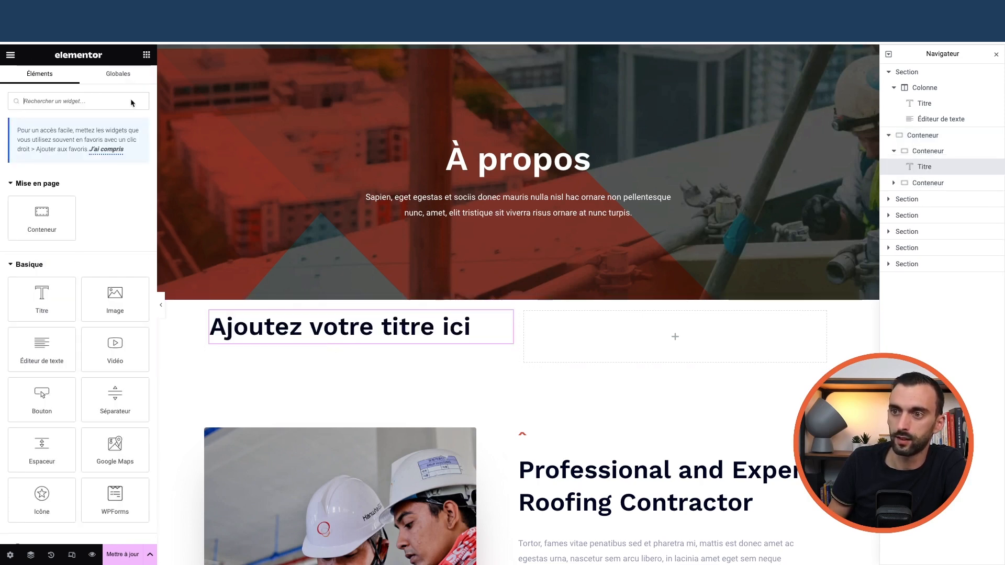
pyautogui.moveTo(55, 363); pyautogui.dragTo(324, 338)
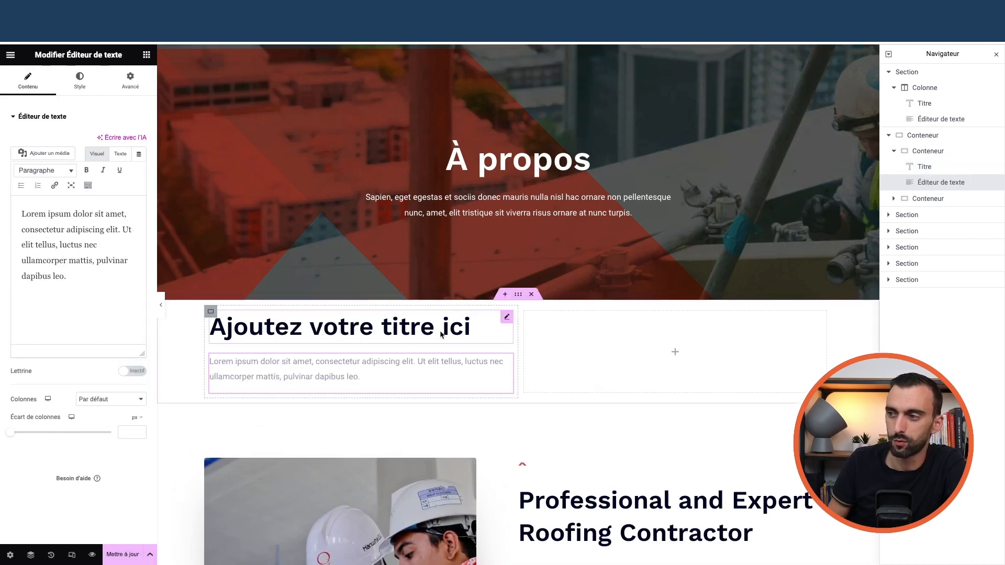
pyautogui.click(146, 55)
pyautogui.scroll(-1, 78, 262)
pyautogui.moveTo(115, 250); pyautogui.dragTo(648, 373)
pyautogui.scroll(-3, 437, 393)
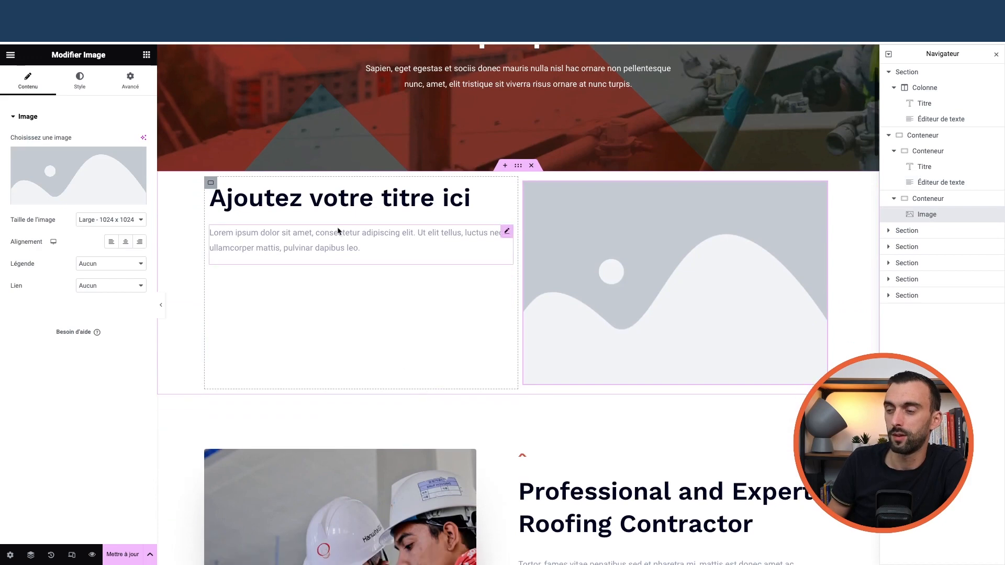
# - Check the settings of the heading, text, image and both inner columns
pyautogui.click(315, 199)
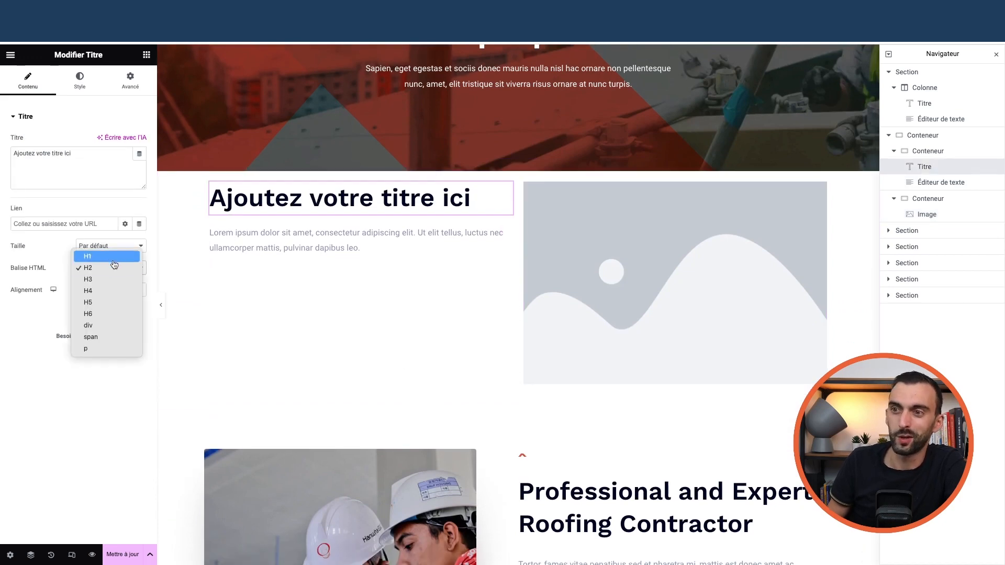
pyautogui.click(295, 245)
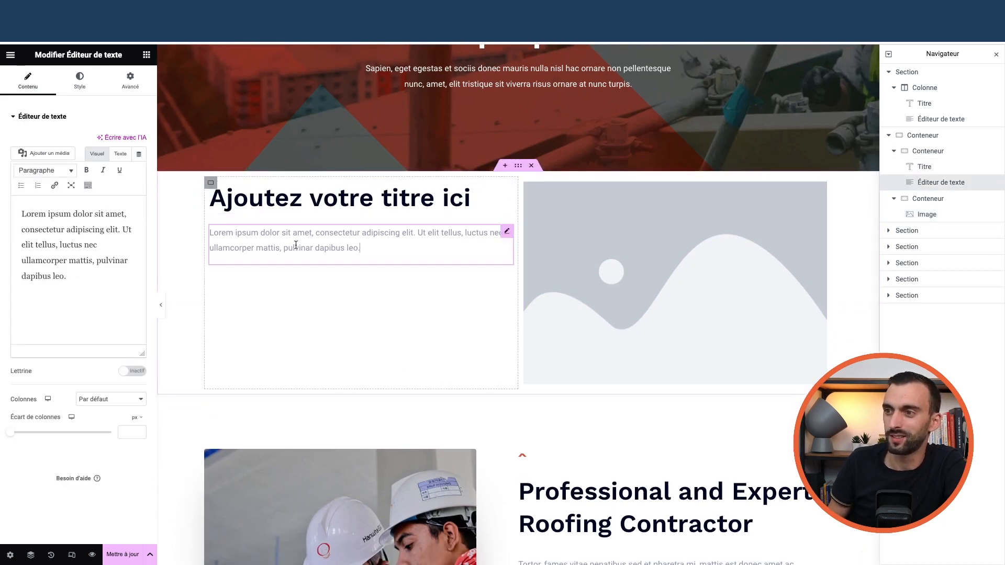
pyautogui.click(623, 268)
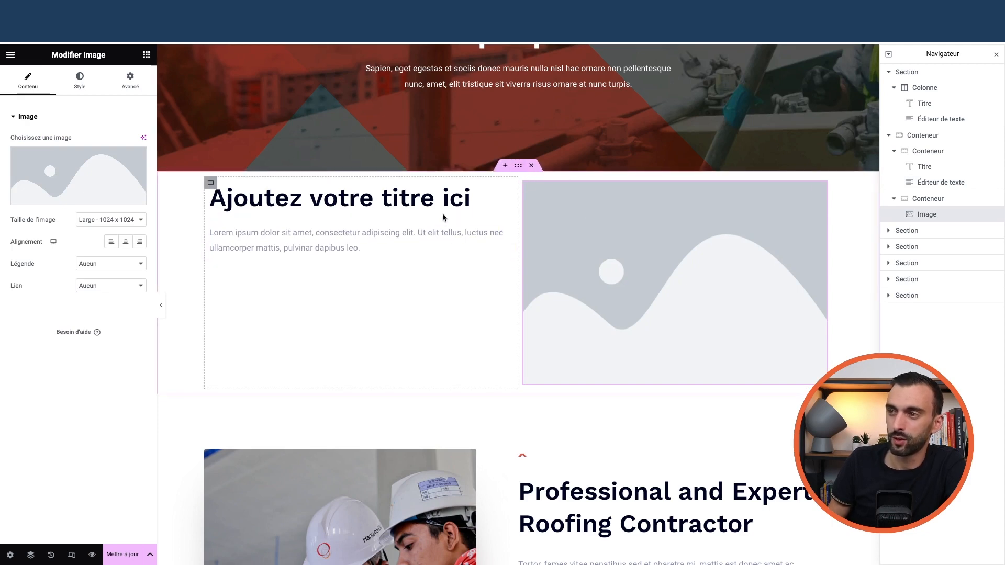
pyautogui.click(211, 182)
pyautogui.click(524, 182)
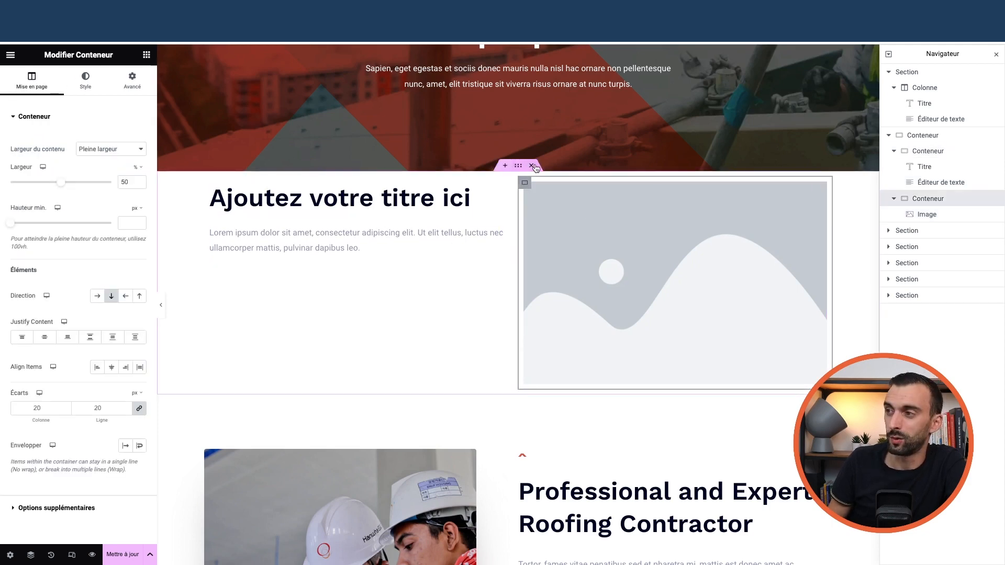
# - Delete the test container with its heading, text and image, then select the Need A Free Estimate? section
pyautogui.click(531, 167)
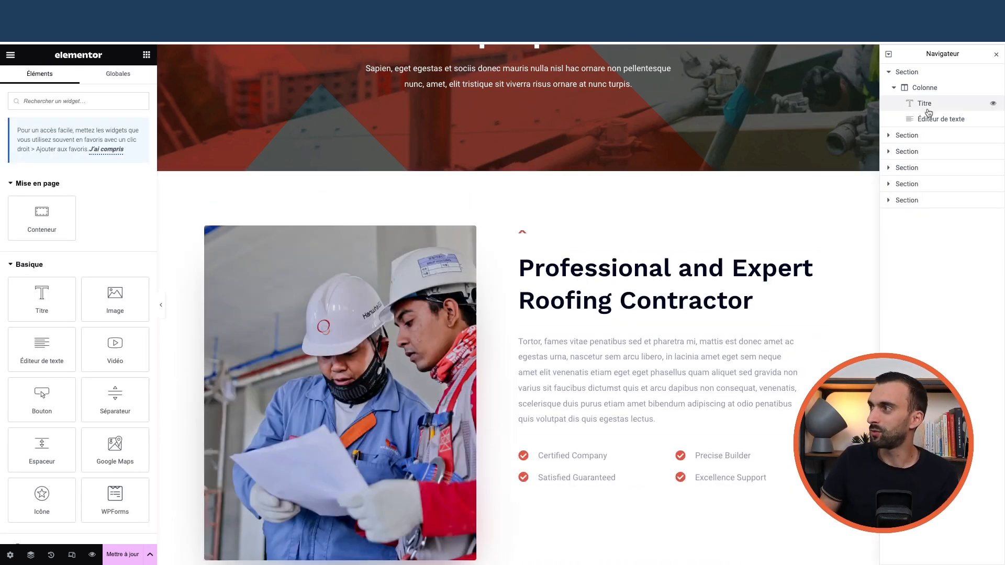
pyautogui.click(888, 72)
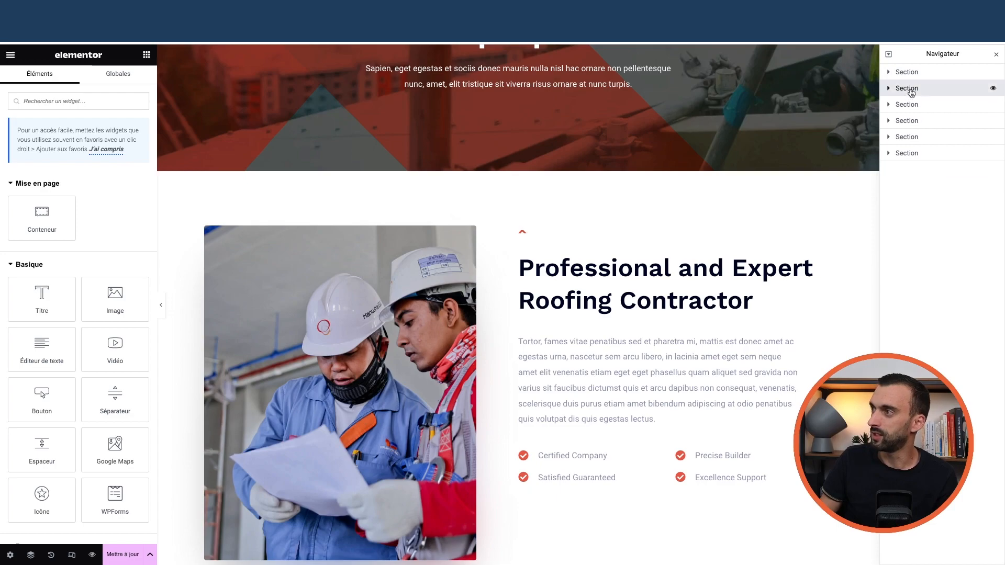
pyautogui.click(911, 89)
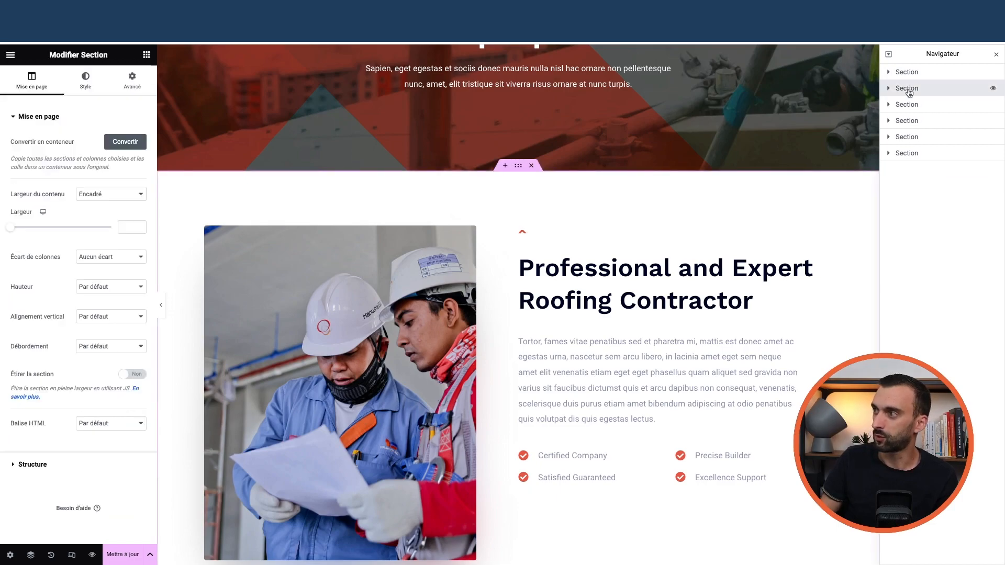
pyautogui.click(911, 137)
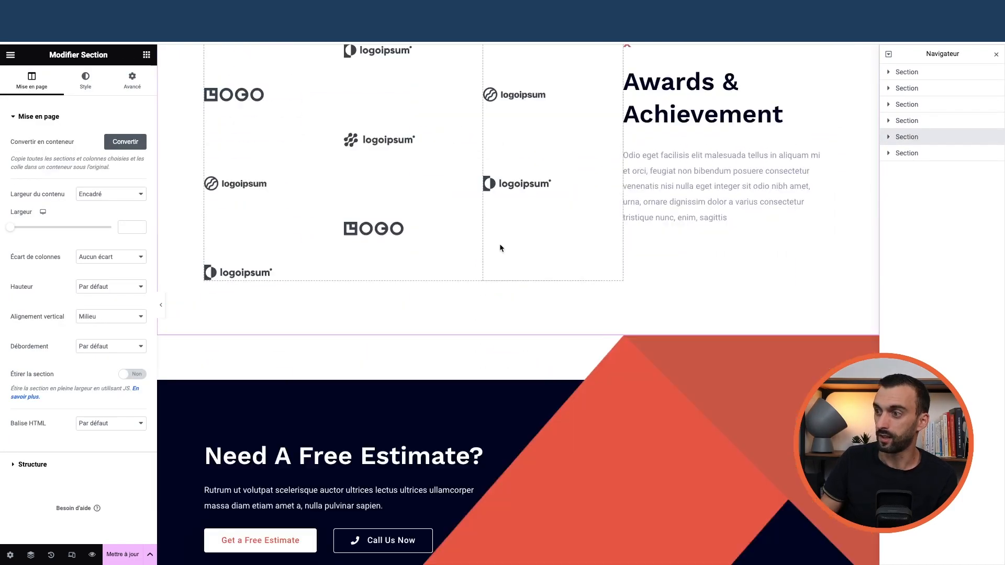
pyautogui.scroll(1, 475, 181)
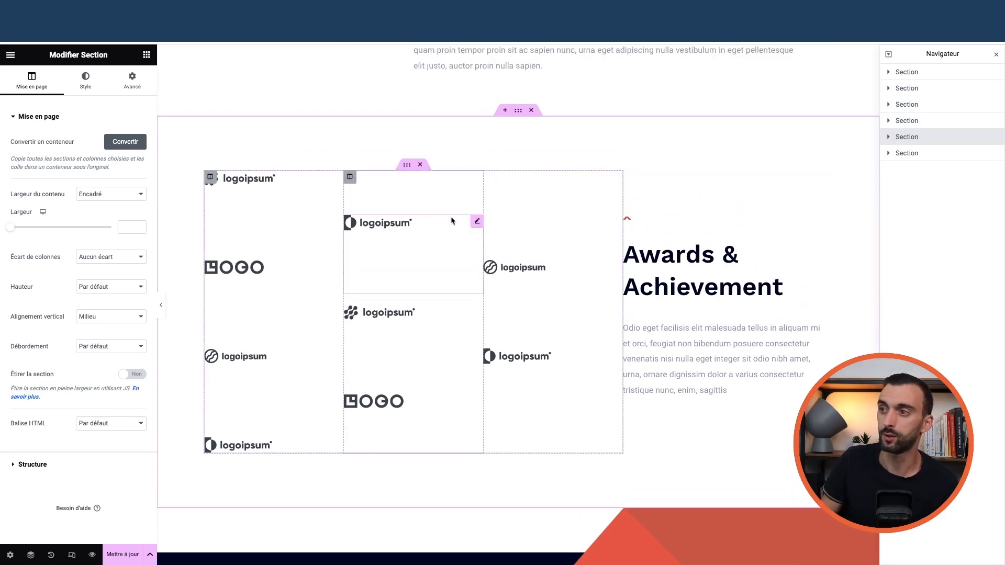
pyautogui.scroll(-6, 447, 220)
pyautogui.scroll(2, 531, 235)
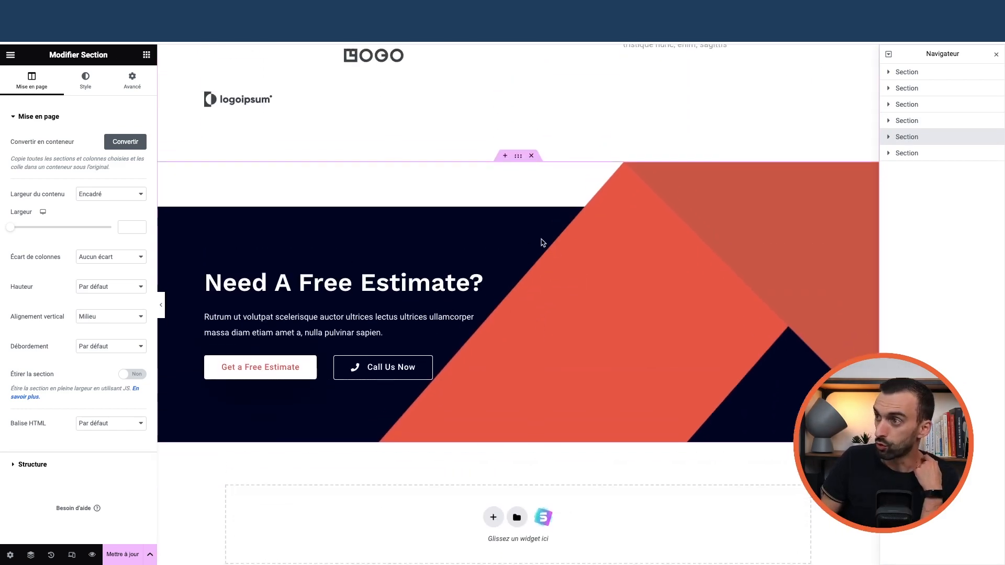
pyautogui.click(518, 162)
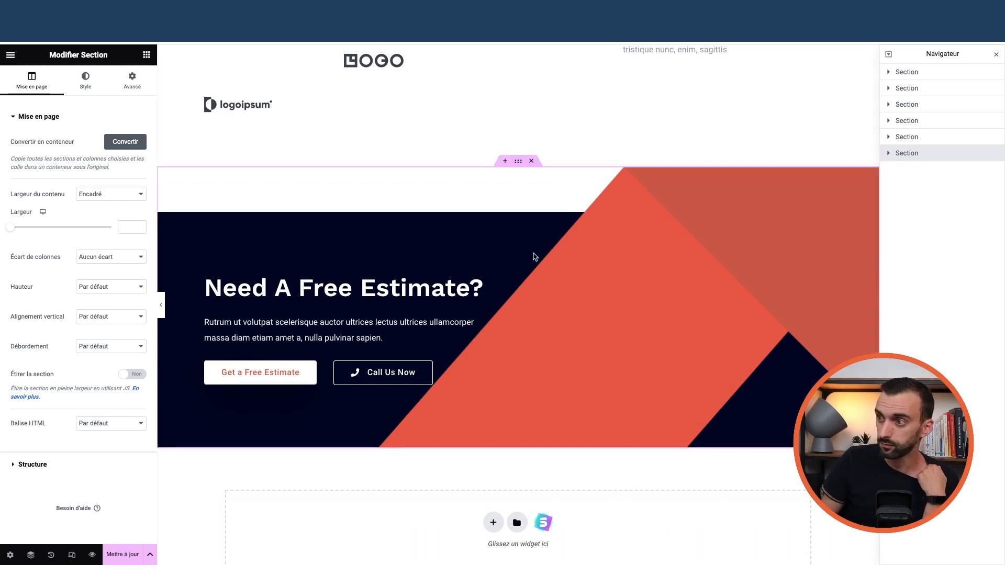
pyautogui.click(86, 79)
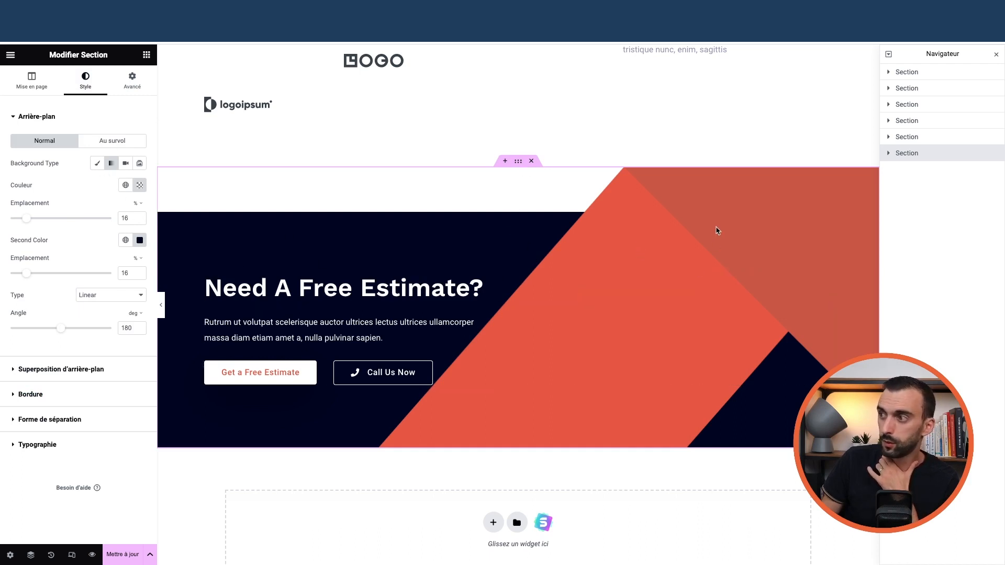
pyautogui.click(46, 370)
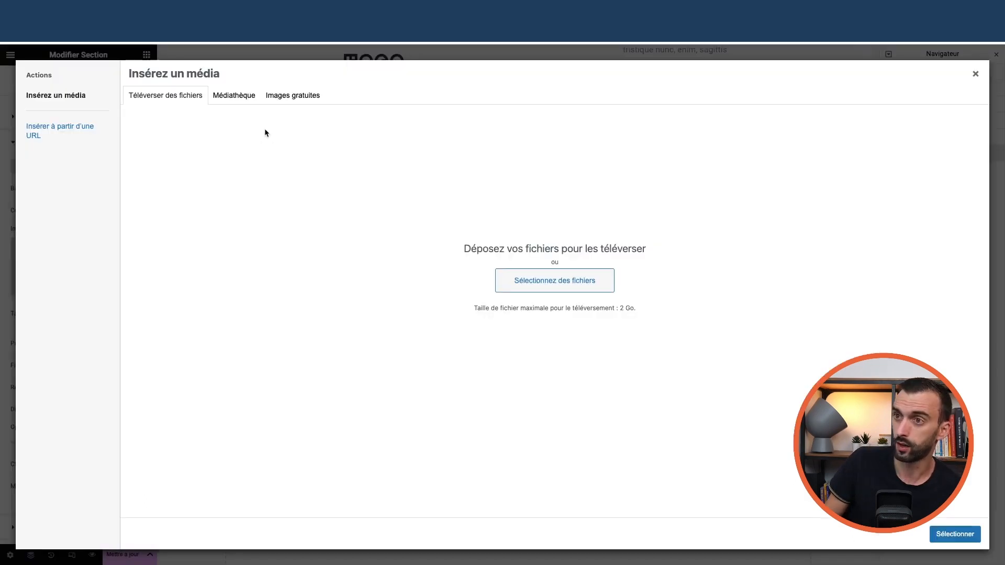
pyautogui.click(233, 96)
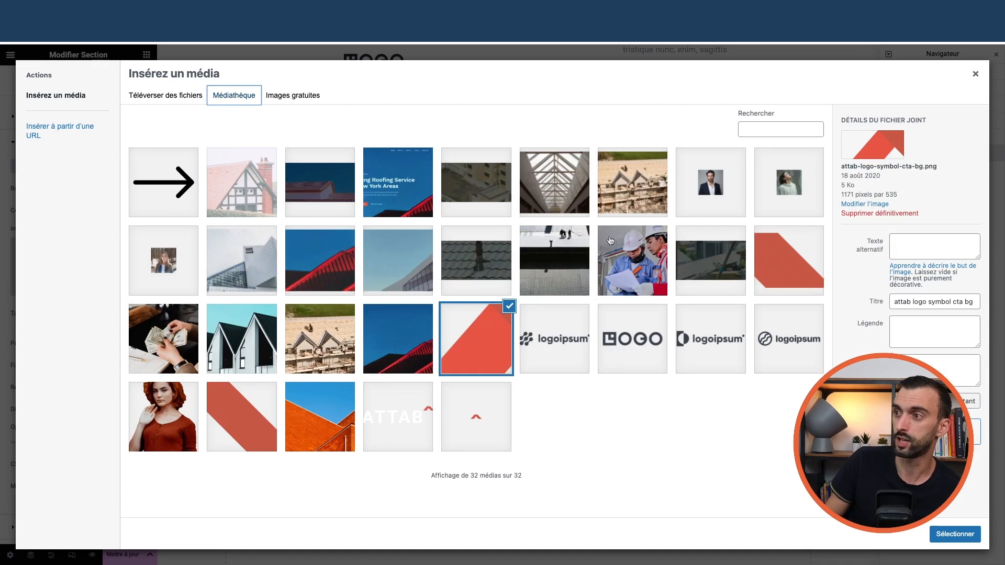
pyautogui.click(975, 74)
pyautogui.scroll(-3, 366, 309)
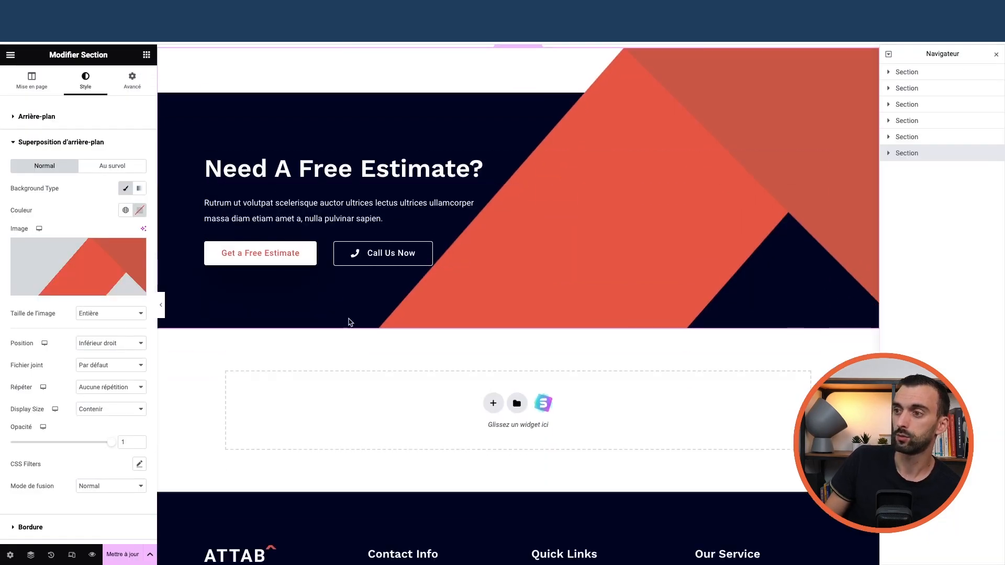
# - Select the Need A Free Estimate? heading for editing after checking the Get a Free Estimate button
pyautogui.click(285, 190)
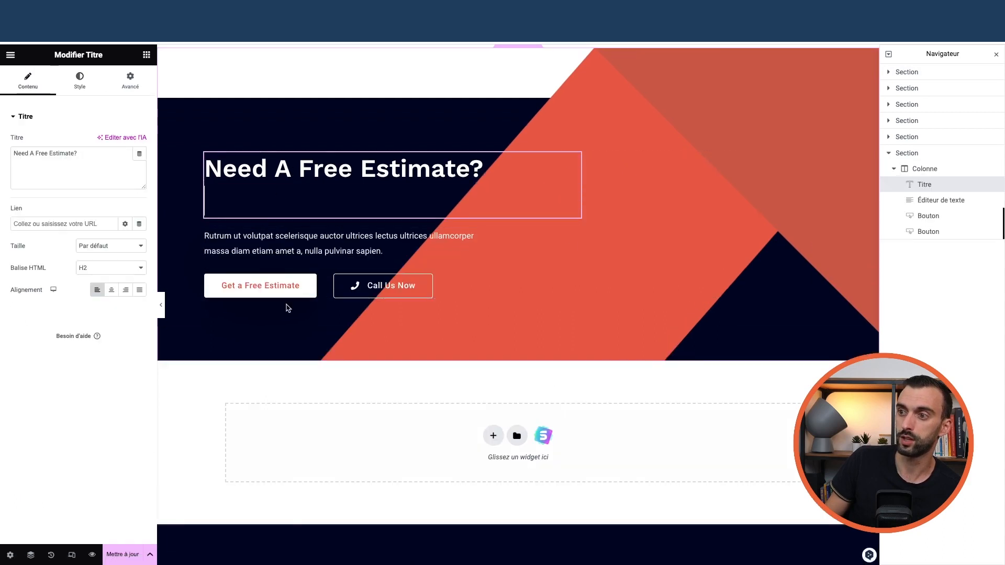
pyautogui.click(314, 254)
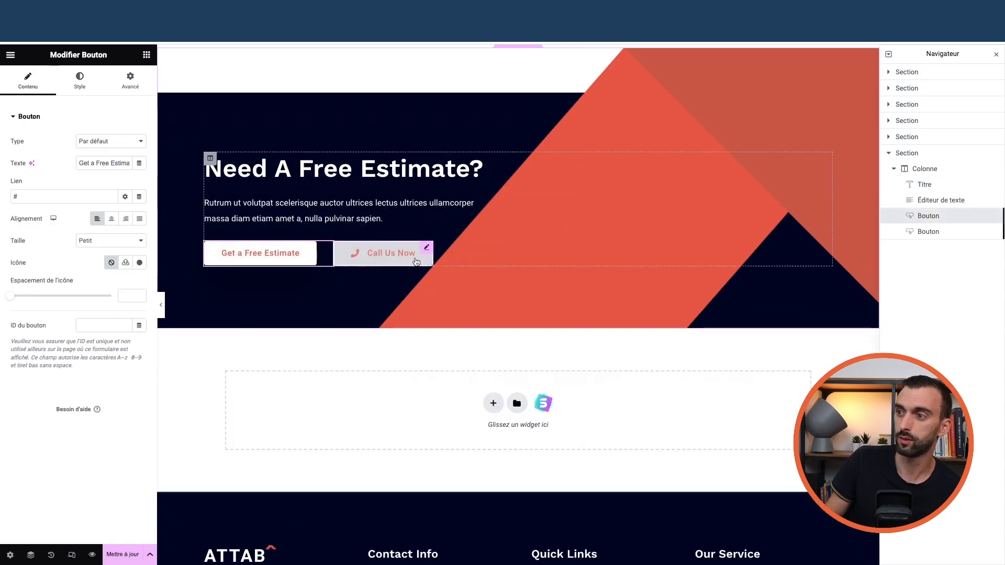
pyautogui.scroll(-4, 410, 310)
pyautogui.scroll(4, 391, 310)
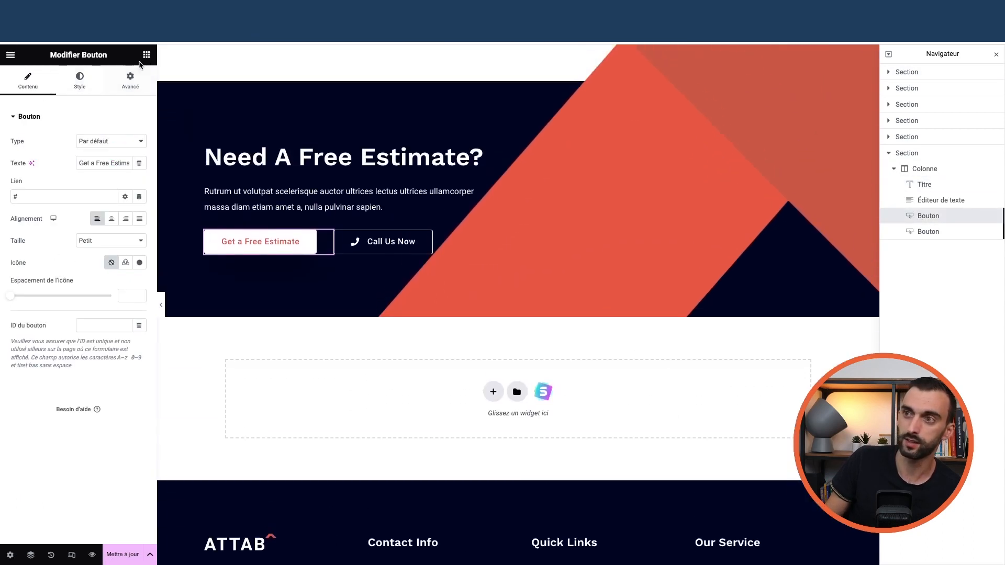
pyautogui.click(147, 55)
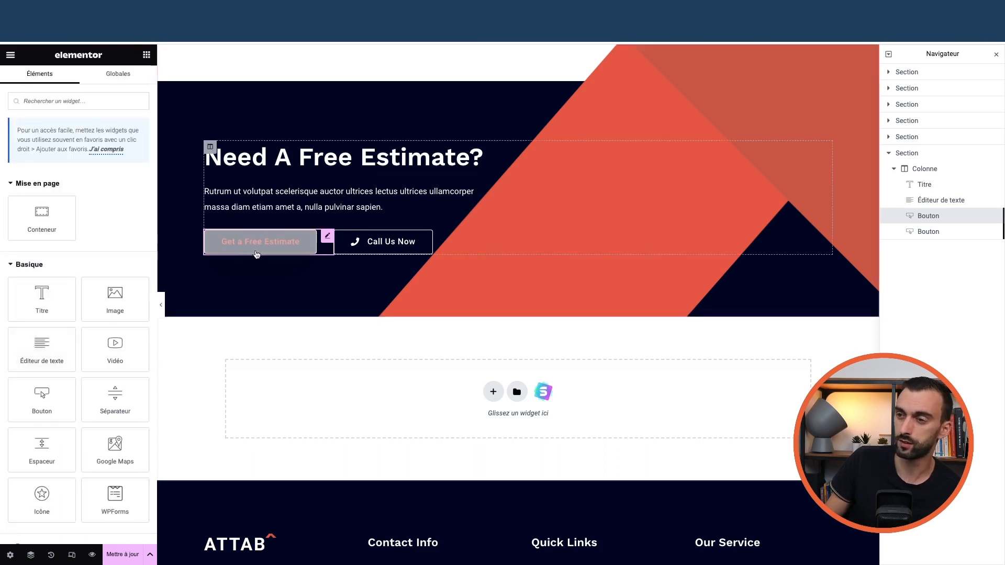
pyautogui.scroll(2, 305, 246)
pyautogui.click(575, 239)
pyautogui.press('Return')
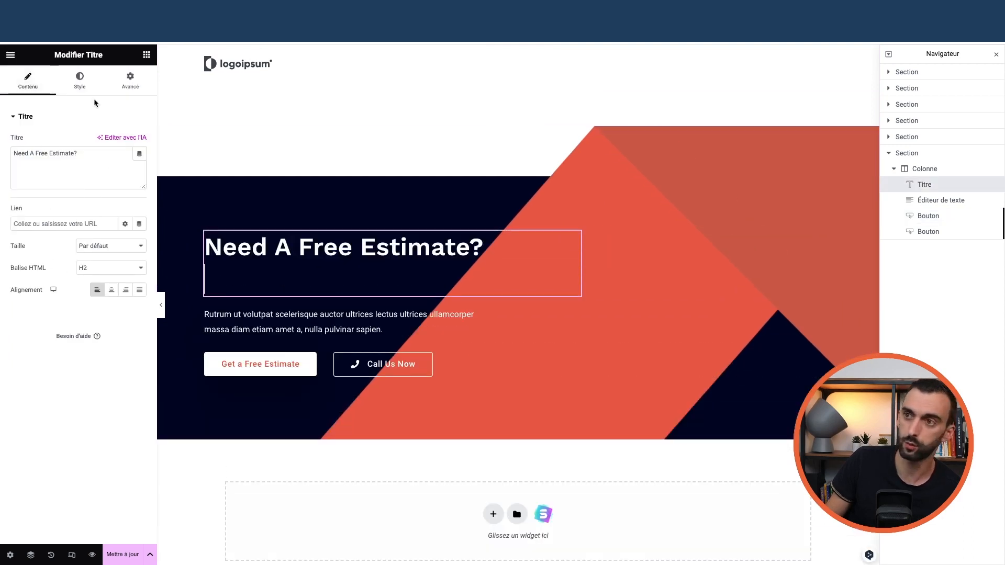
# - In the heading's advanced settings, try a 50 px margin, then unlink values and reset the top margin to 0
pyautogui.click(79, 80)
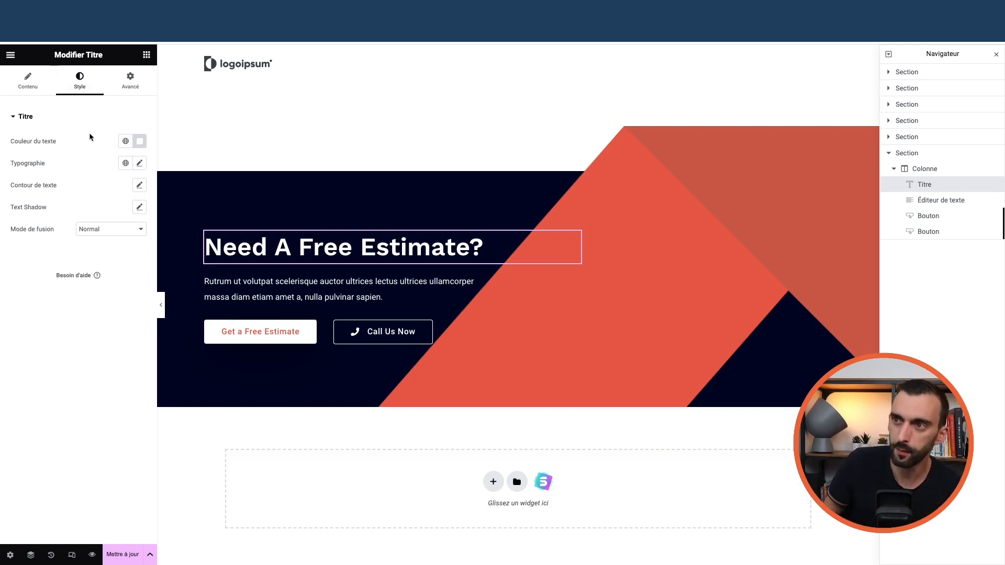
pyautogui.click(128, 83)
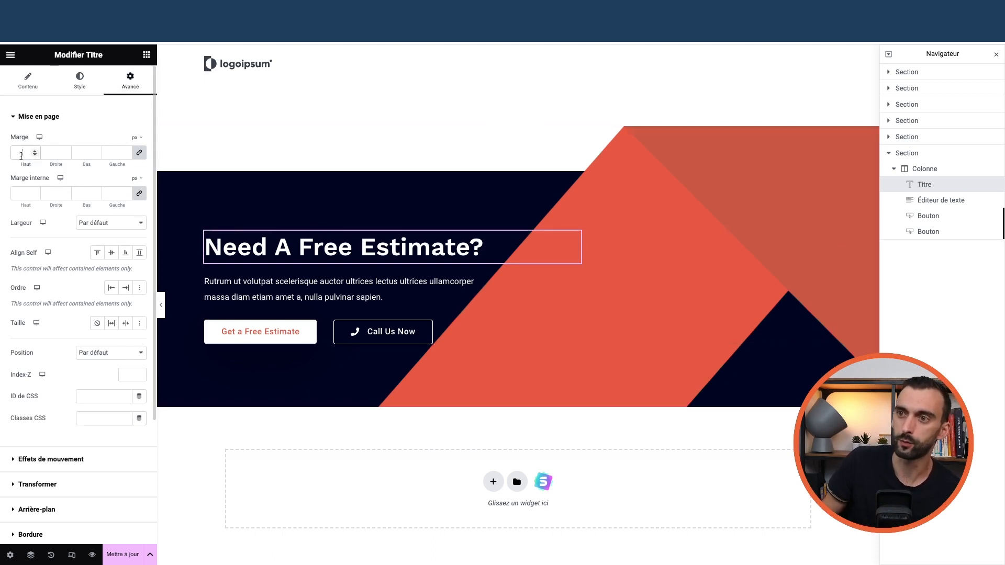
pyautogui.write('50')
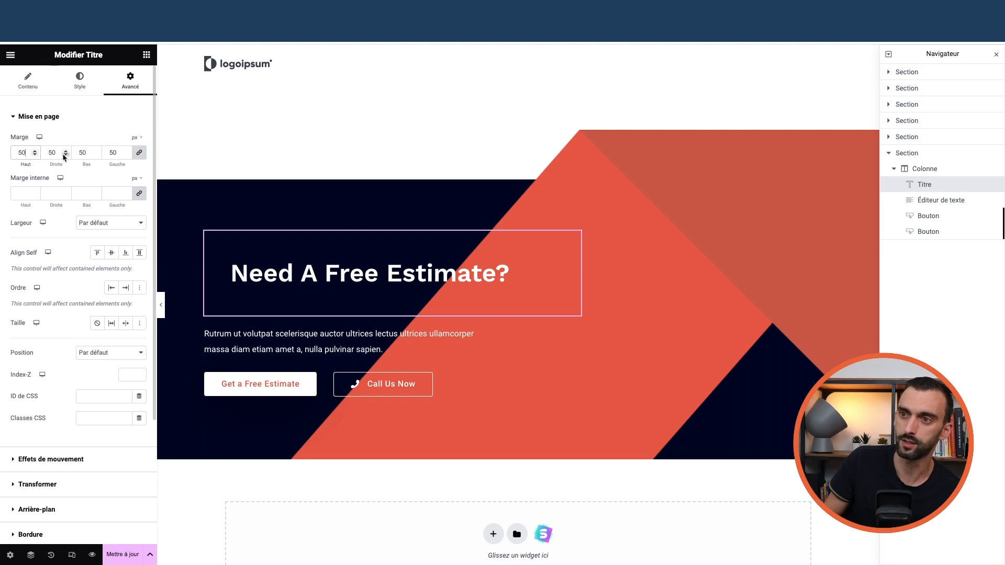
pyautogui.doubleClick(27, 156)
pyautogui.write('0')
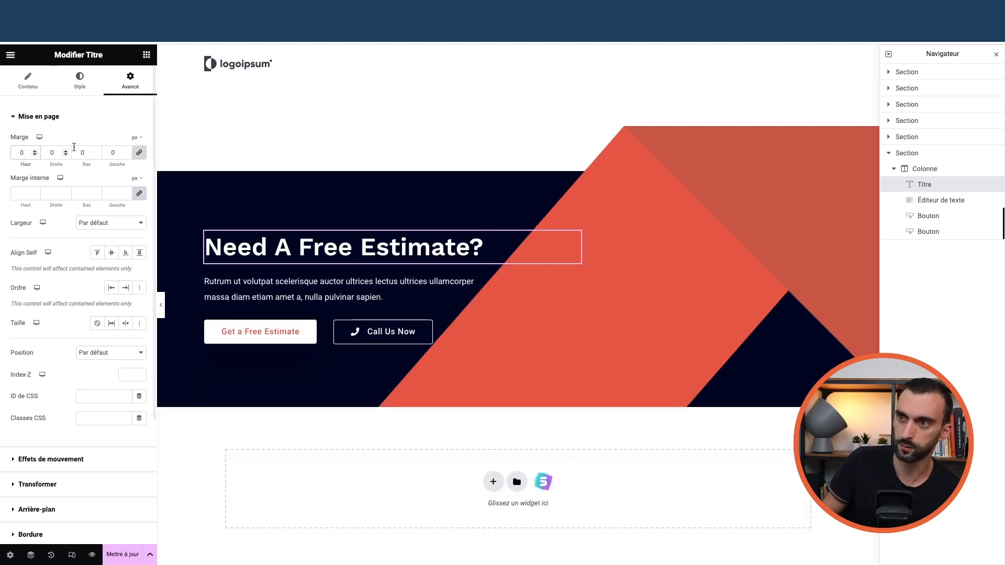
pyautogui.click(140, 155)
pyautogui.doubleClick(23, 154)
pyautogui.write('-')
pyautogui.write('50')
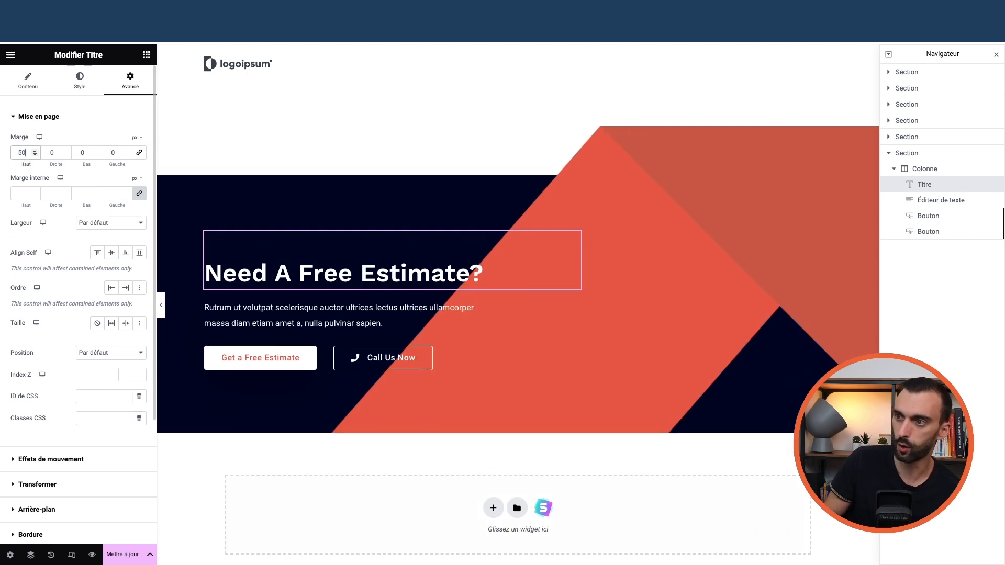
pyautogui.press('BackSpace')
pyautogui.press('BackSpace')
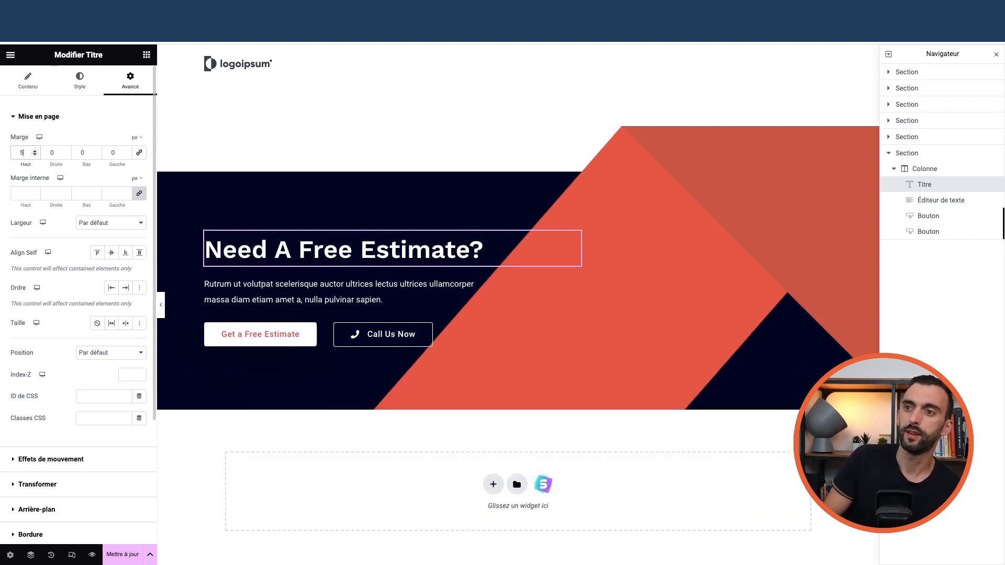
# - Scroll through the À propos page to review its sections
pyautogui.scroll(-3, 516, 258)
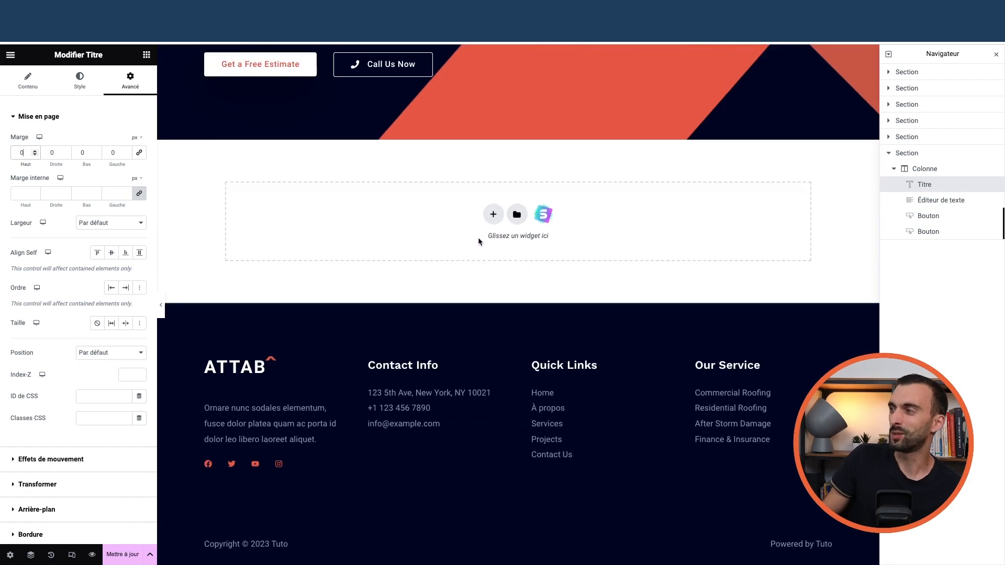
pyautogui.scroll(15, 461, 241)
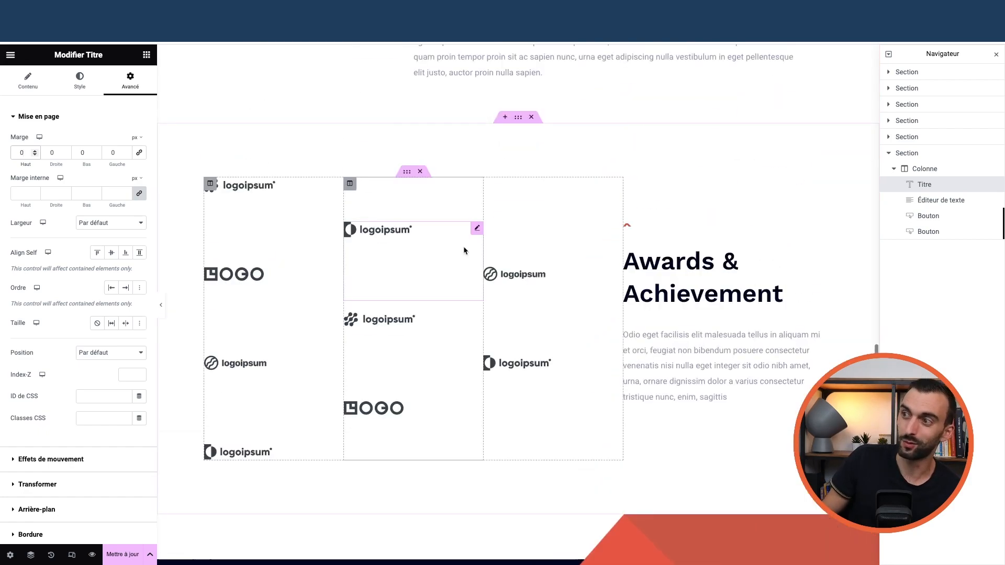
pyautogui.scroll(10, 465, 251)
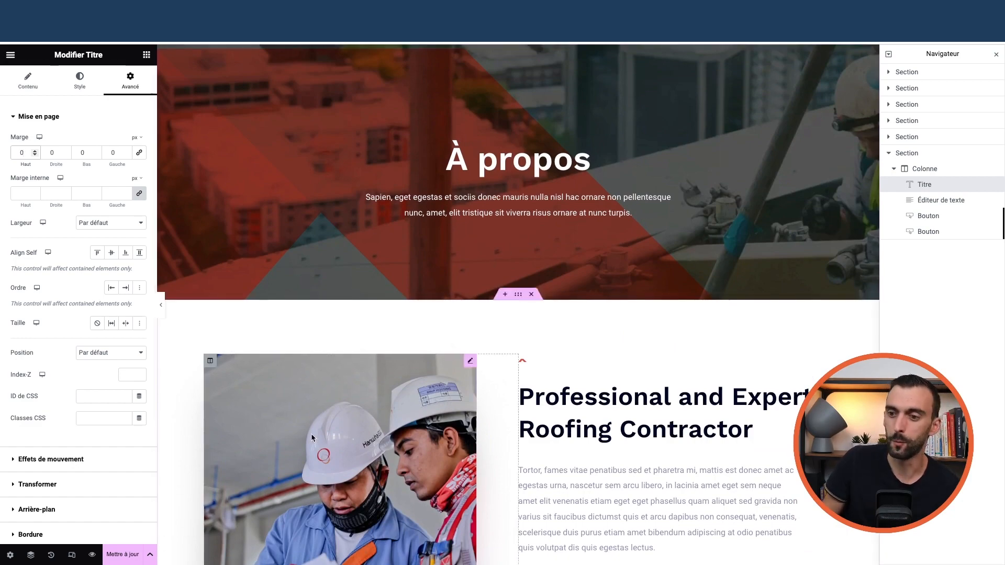
pyautogui.scroll(-3, 363, 446)
pyautogui.scroll(-15, 363, 446)
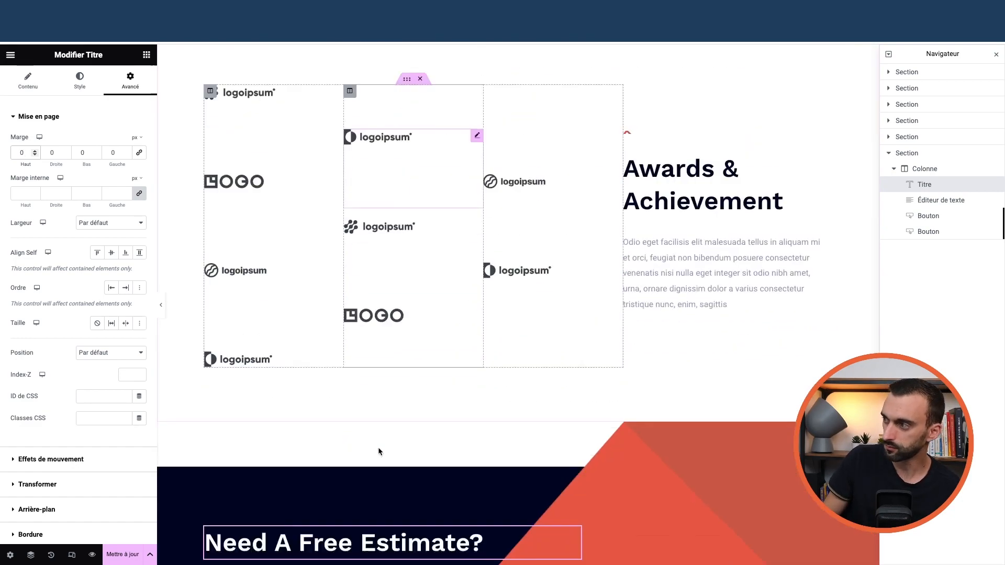
pyautogui.scroll(5, 378, 447)
pyautogui.scroll(10, 379, 450)
# - Browse the widget library, expanding and collapsing the Site category, then return to its top
pyautogui.click(146, 54)
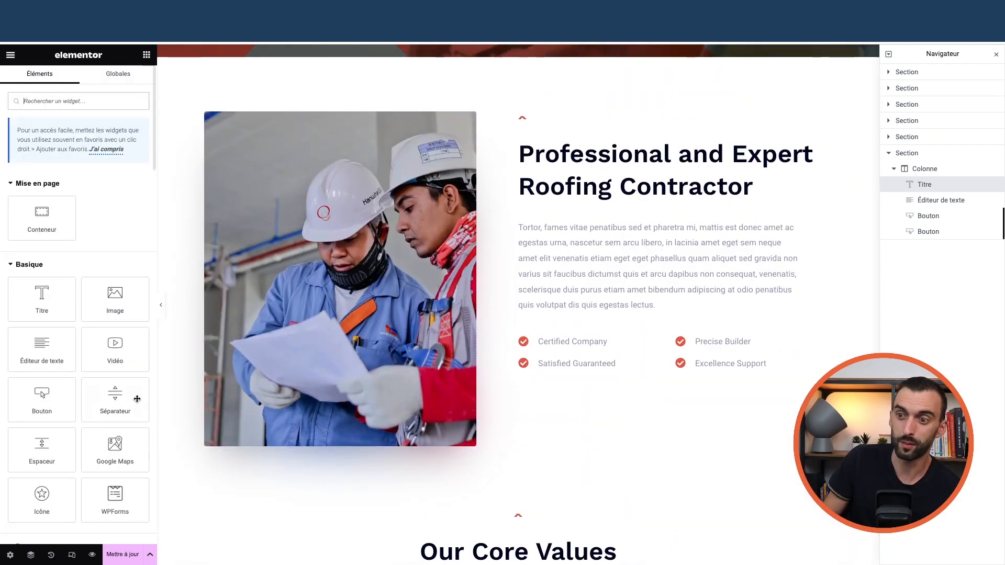
pyautogui.scroll(-6, 85, 366)
pyautogui.scroll(10, 79, 340)
pyautogui.scroll(-12, 58, 270)
pyautogui.scroll(-15, 58, 270)
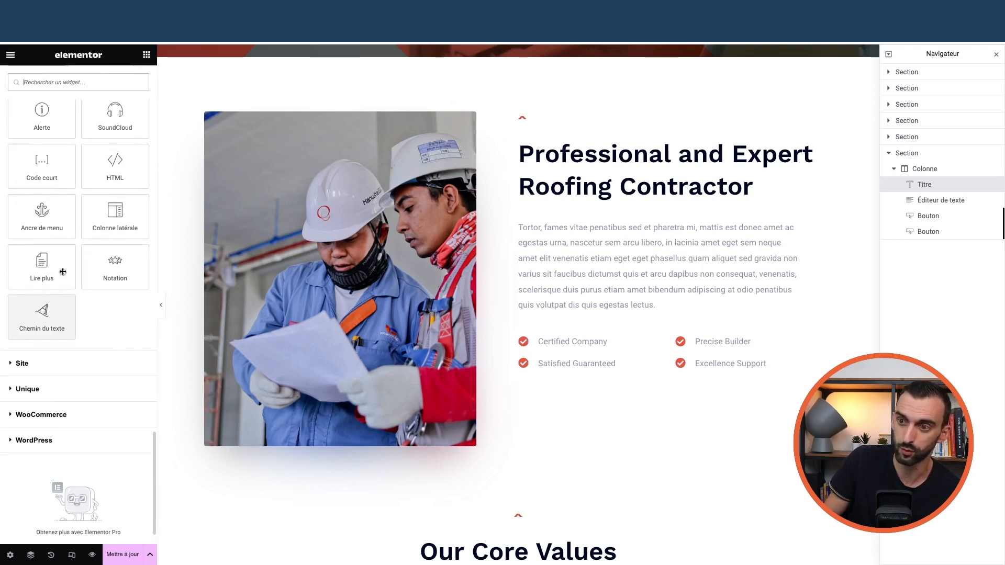
pyautogui.scroll(-1, 58, 329)
pyautogui.click(52, 321)
pyautogui.scroll(-5, 55, 322)
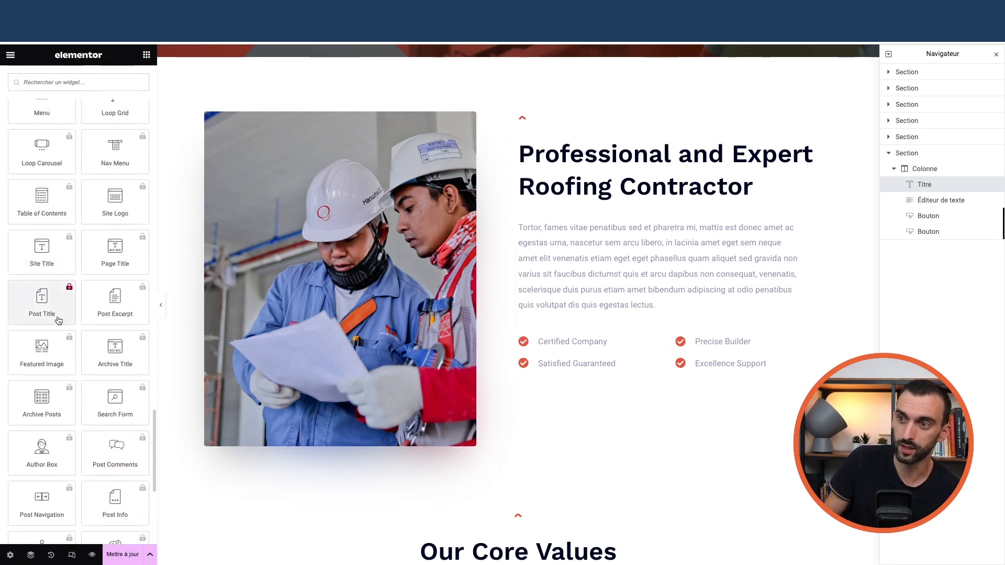
pyautogui.scroll(5, 55, 288)
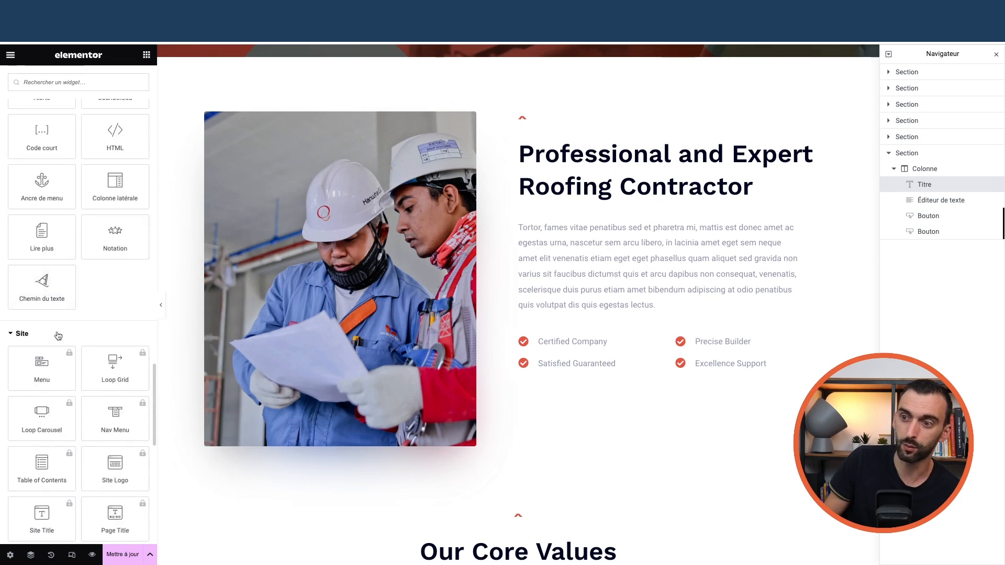
pyautogui.click(58, 337)
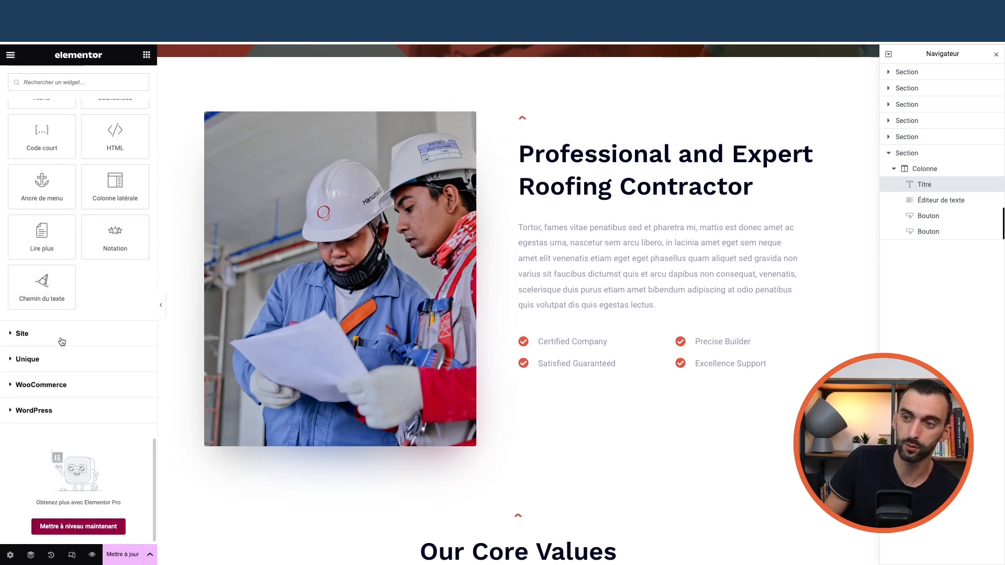
pyautogui.scroll(10, 89, 293)
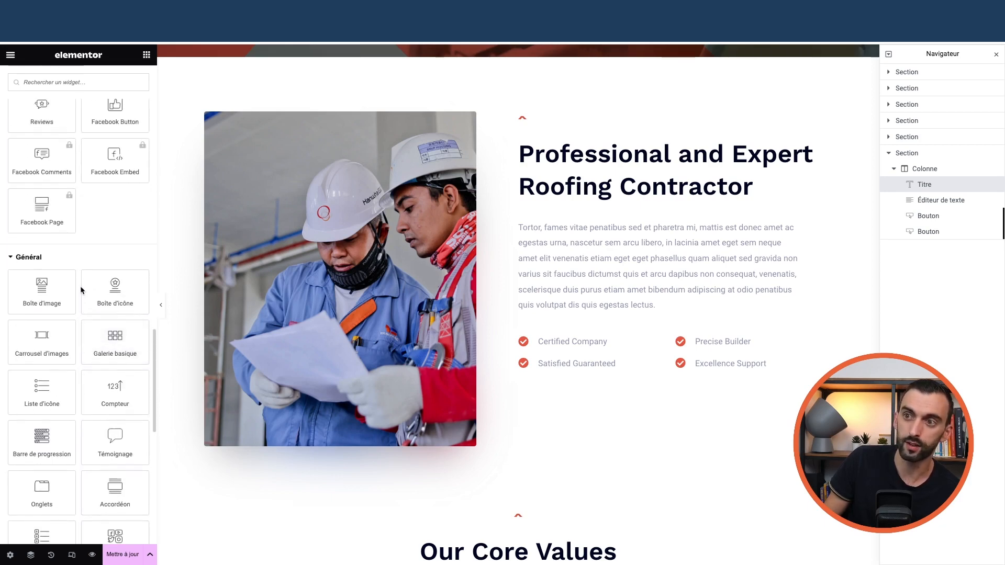
pyautogui.scroll(8, 66, 290)
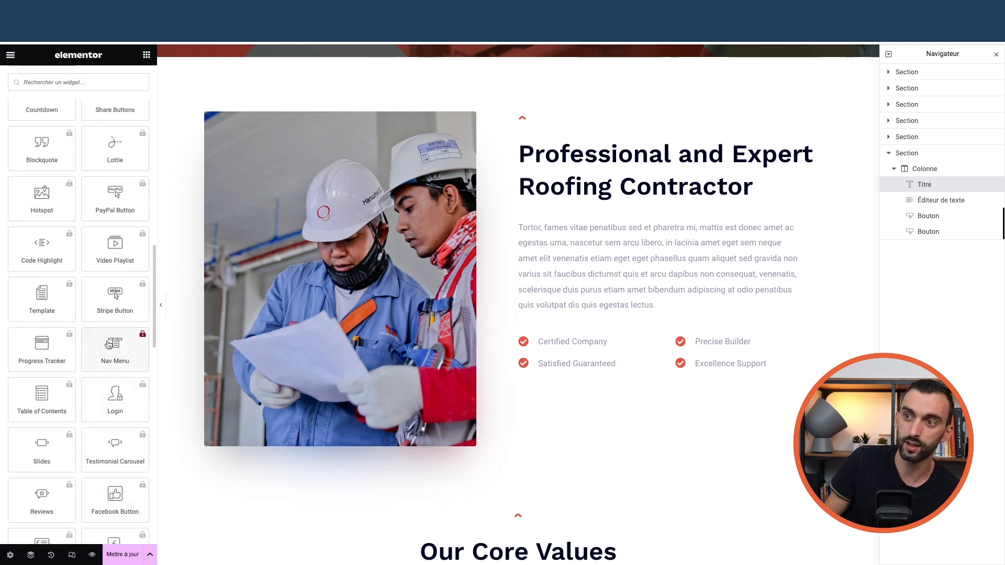
pyautogui.scroll(8, 98, 314)
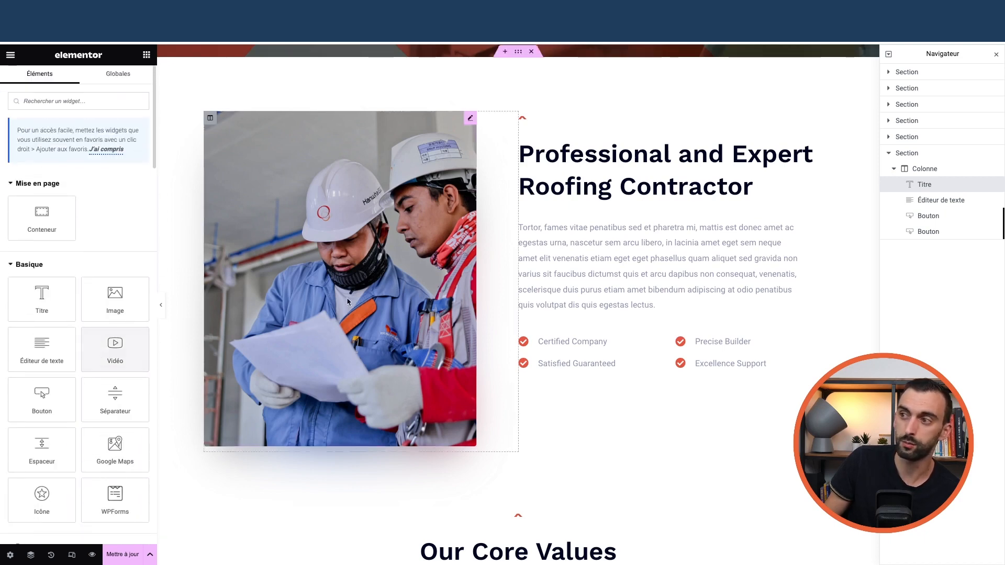
pyautogui.scroll(5, 484, 279)
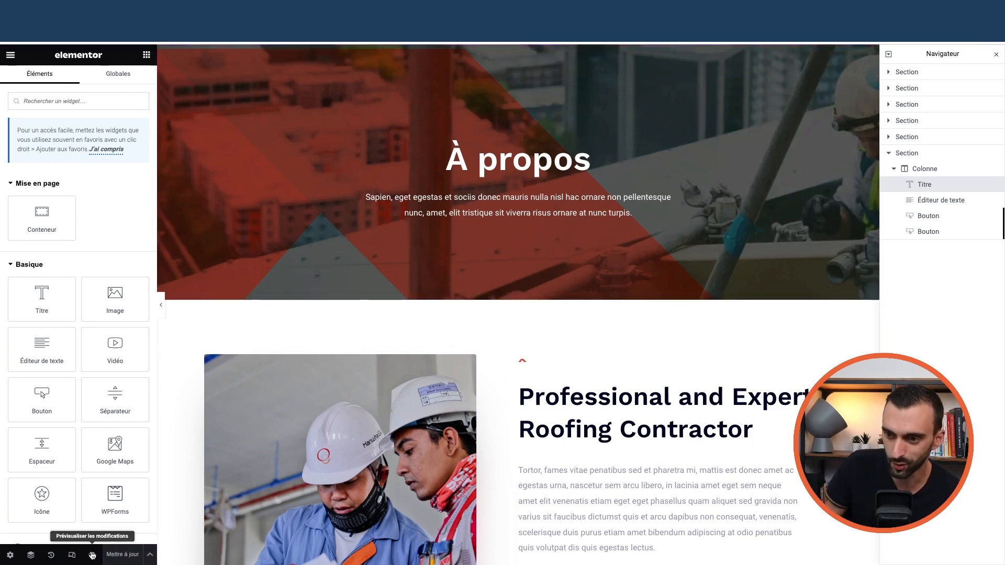
# - Confirm in page settings that the À propos page status stays Publié
pyautogui.click(11, 55)
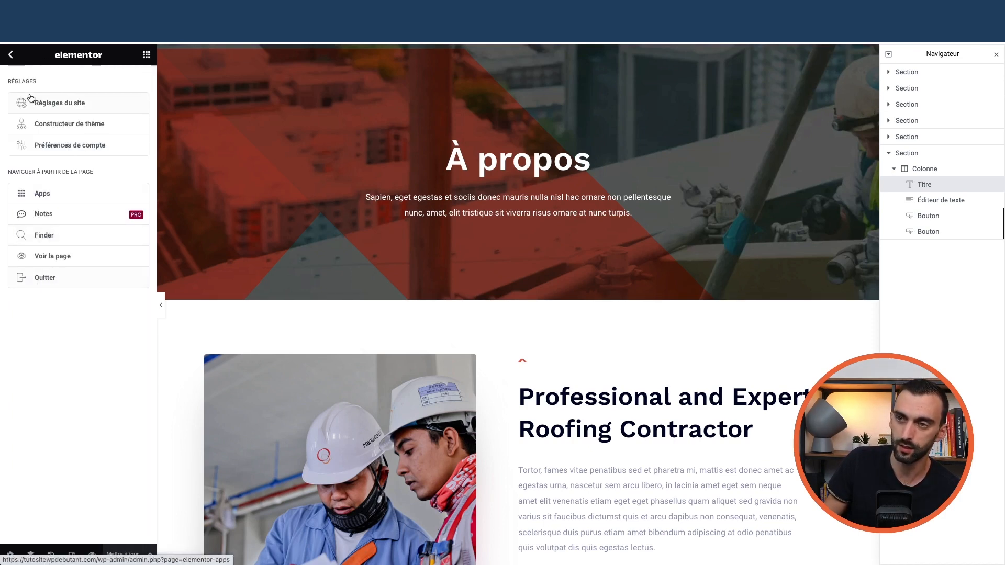
pyautogui.click(11, 55)
pyautogui.click(11, 55)
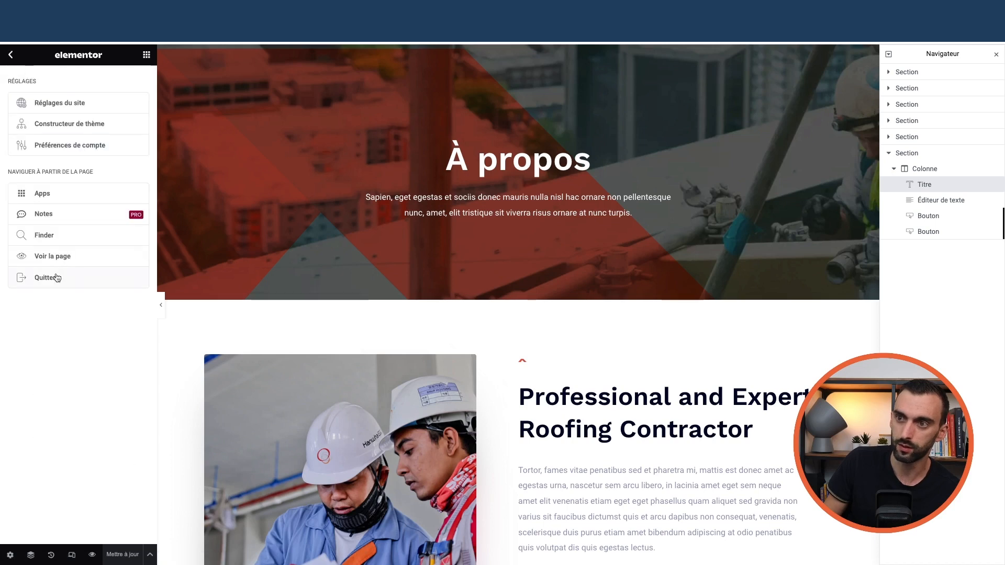
pyautogui.click(10, 55)
pyautogui.click(10, 556)
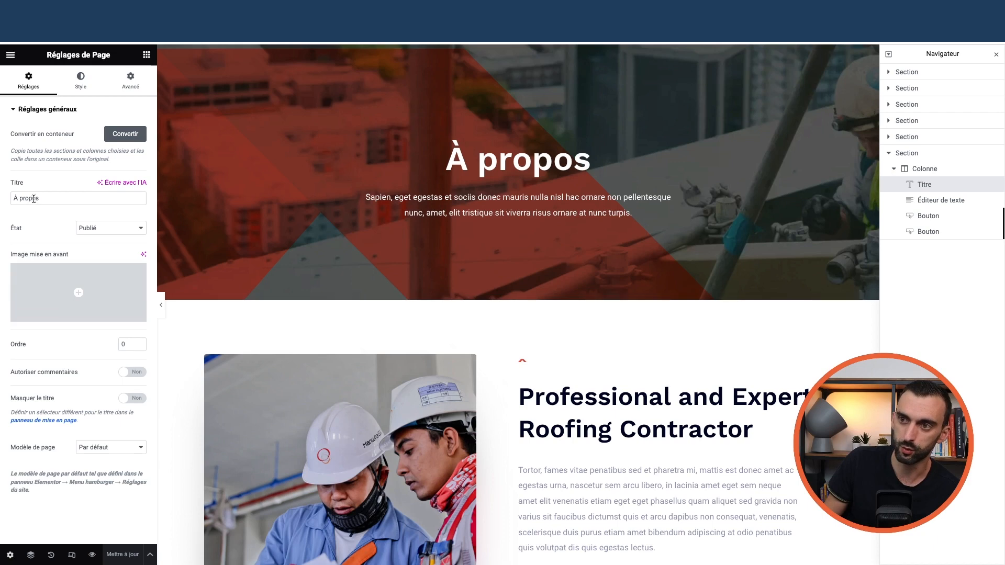
pyautogui.click(106, 229)
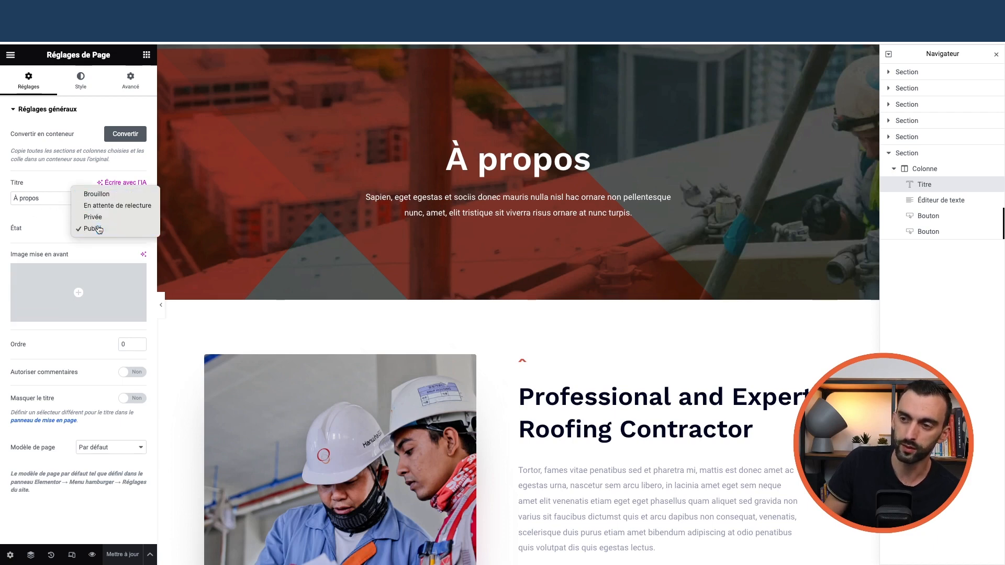
pyautogui.click(99, 230)
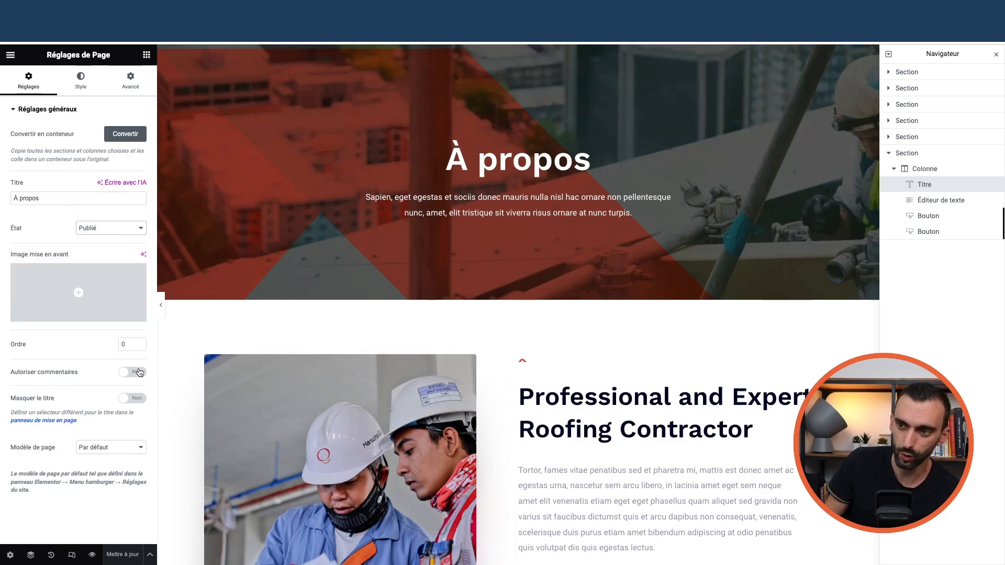
# - Exit Elementor to the À propos page's WordPress block editor
pyautogui.scroll(-20, 403, 395)
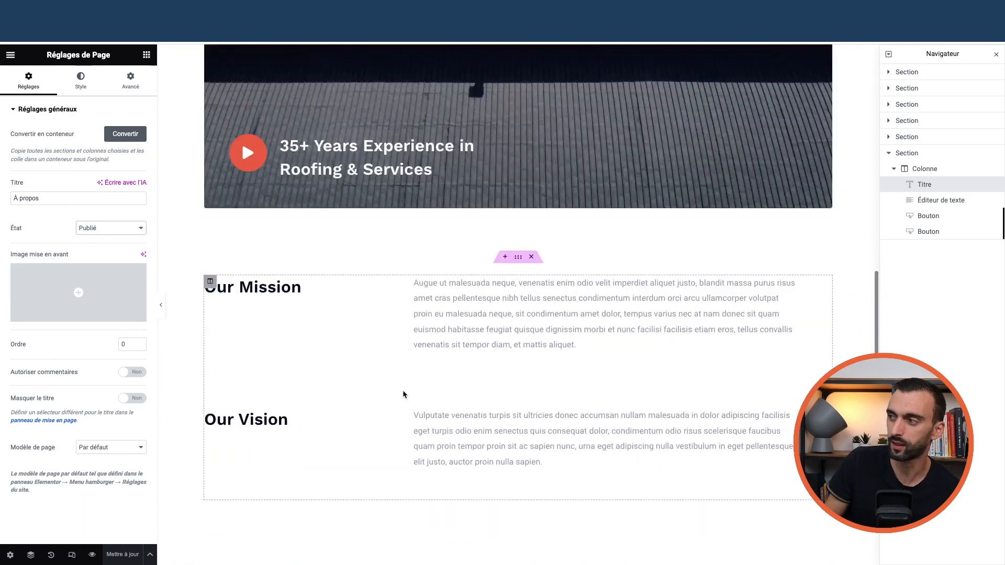
pyautogui.scroll(-2, 403, 395)
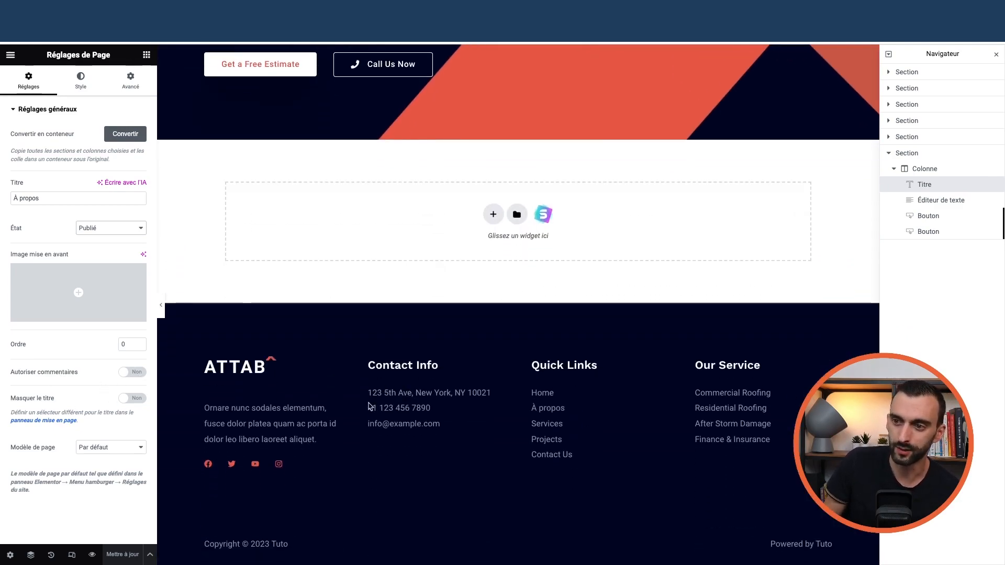
pyautogui.scroll(20, 379, 406)
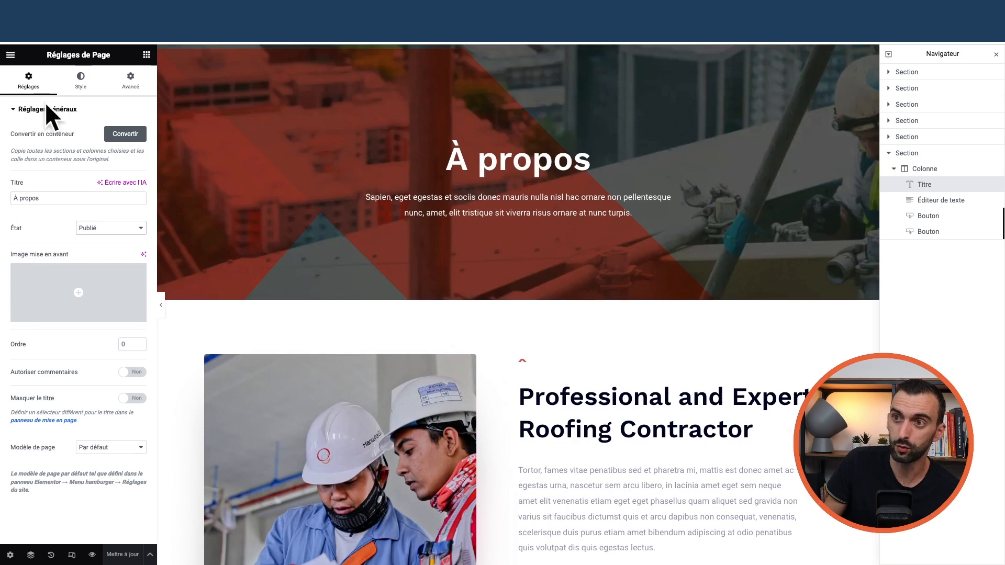
pyautogui.click(10, 54)
pyautogui.click(45, 278)
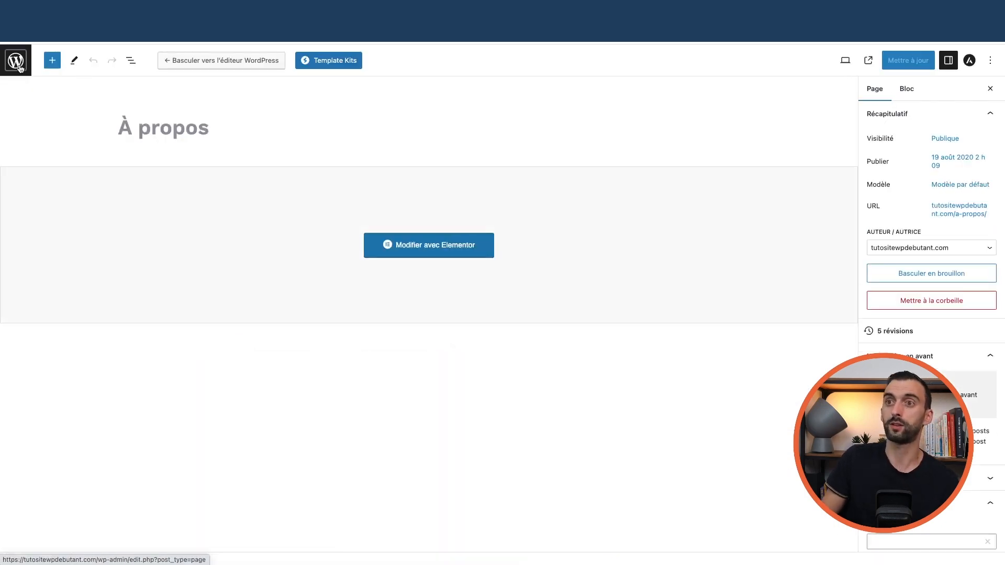
# - Go from the admin to Toutes les pages and open the Projects page with Elementor
pyautogui.click(17, 63)
pyautogui.moveTo(31, 94)
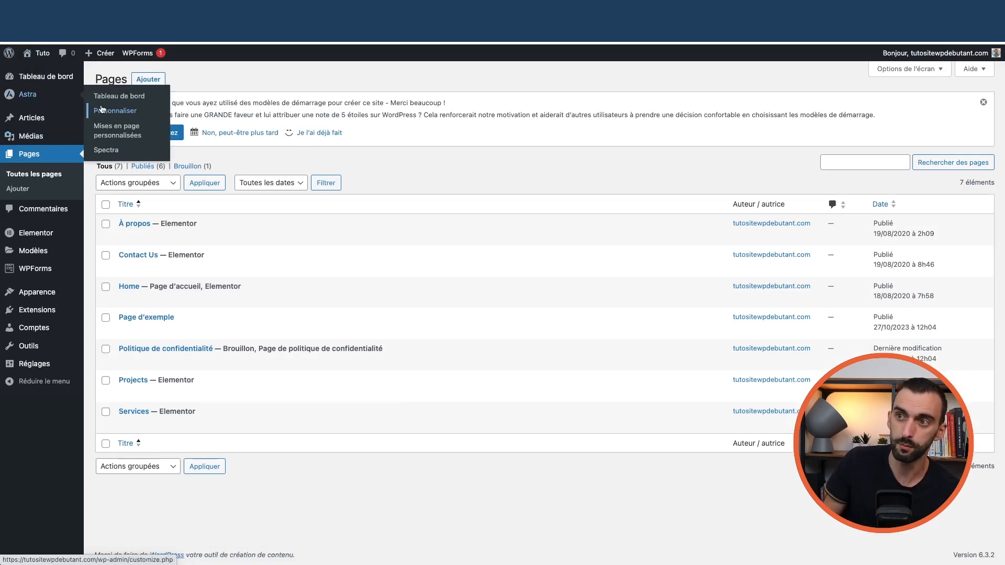
pyautogui.moveTo(44, 302)
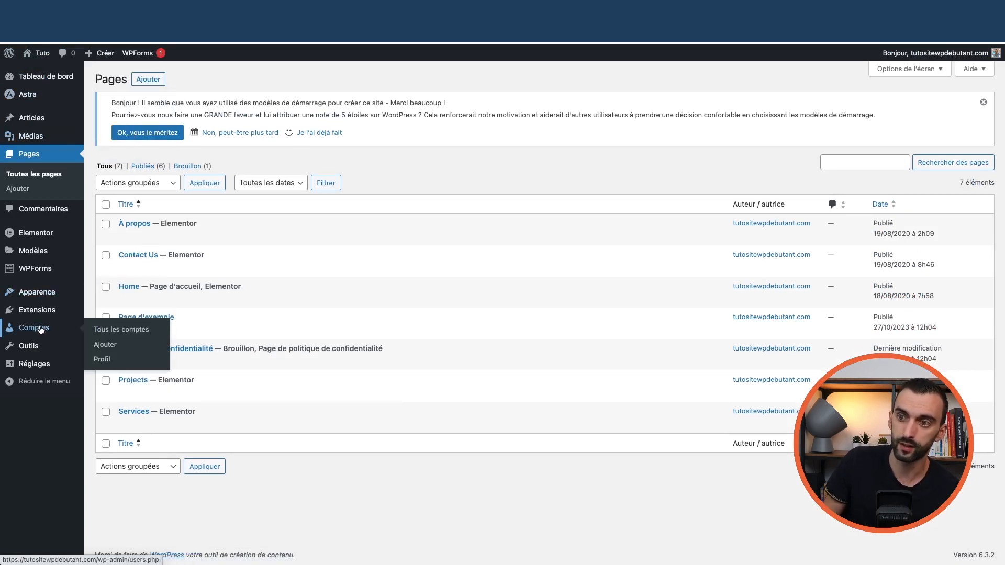
pyautogui.moveTo(35, 364)
pyautogui.click(108, 370)
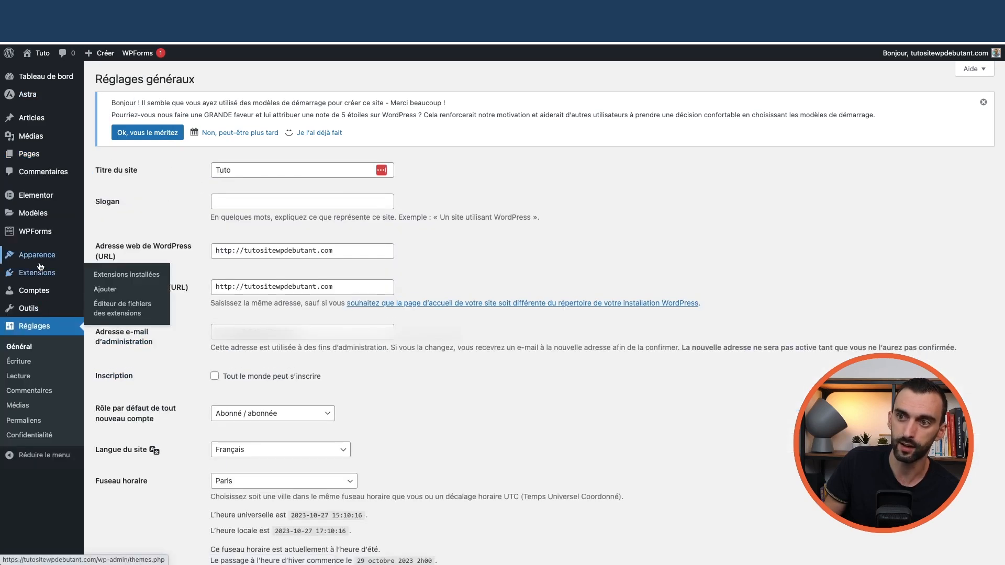
pyautogui.moveTo(43, 69)
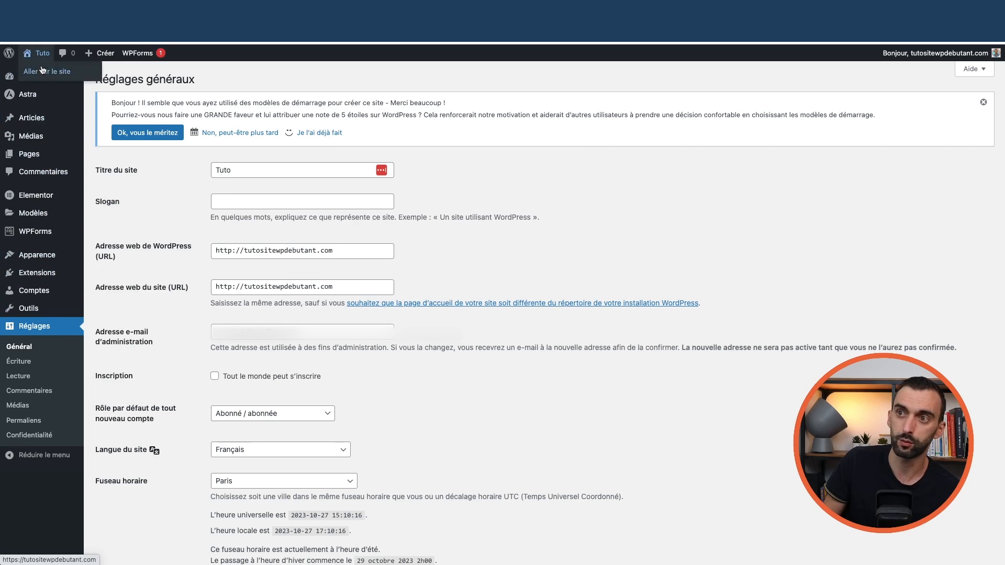
pyautogui.click(45, 74)
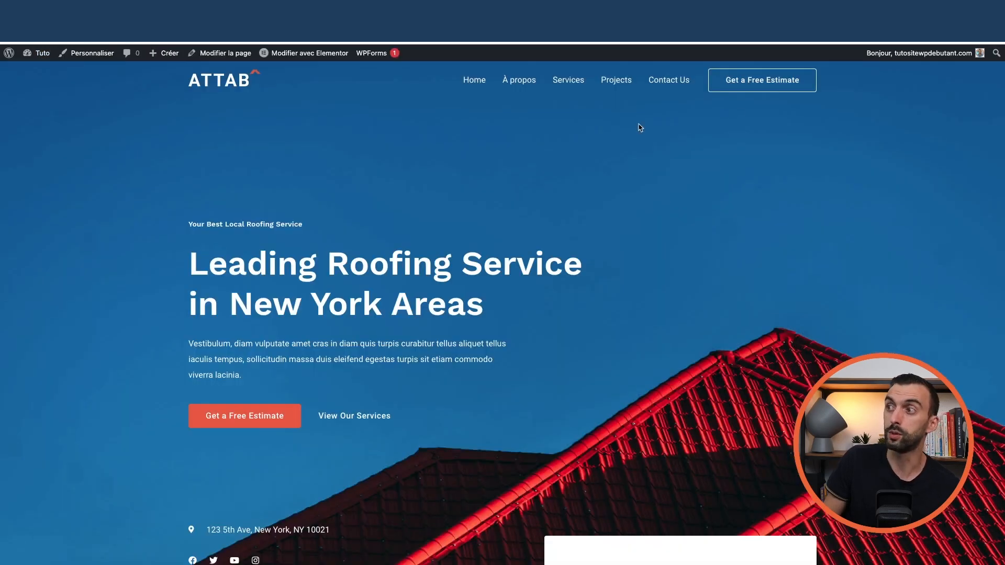
pyautogui.moveTo(42, 53)
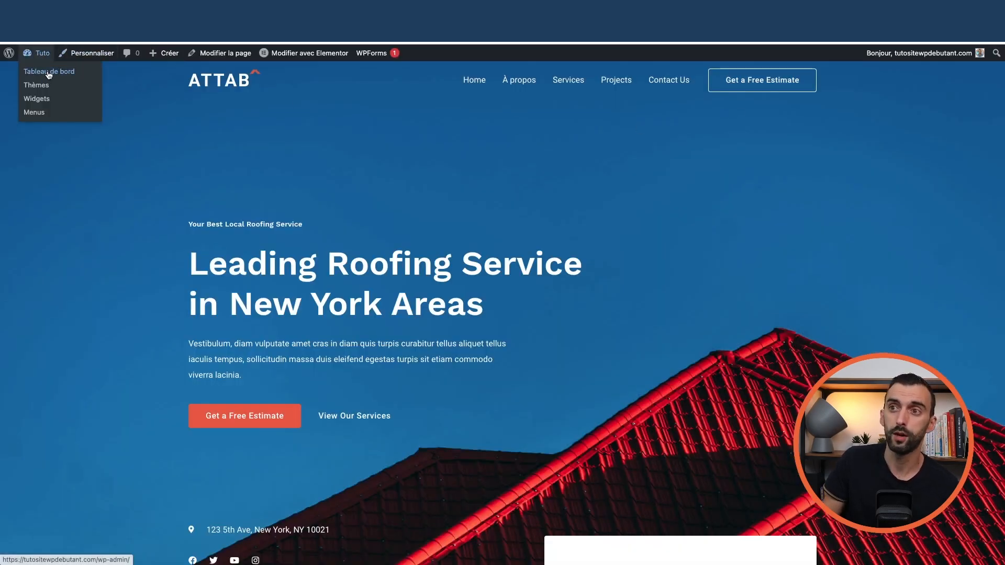
pyautogui.click(45, 73)
pyautogui.moveTo(45, 197)
pyautogui.click(95, 195)
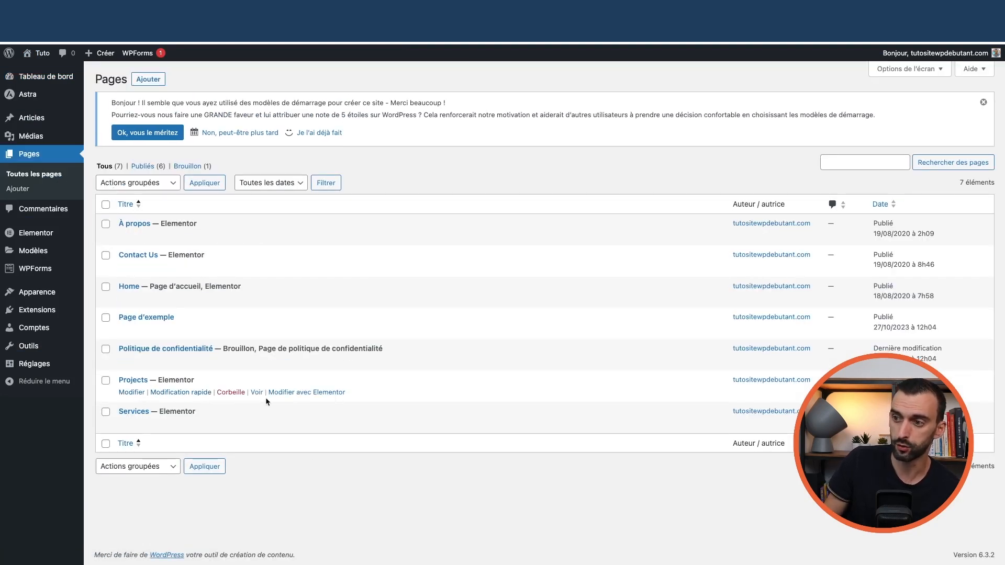
pyautogui.click(307, 395)
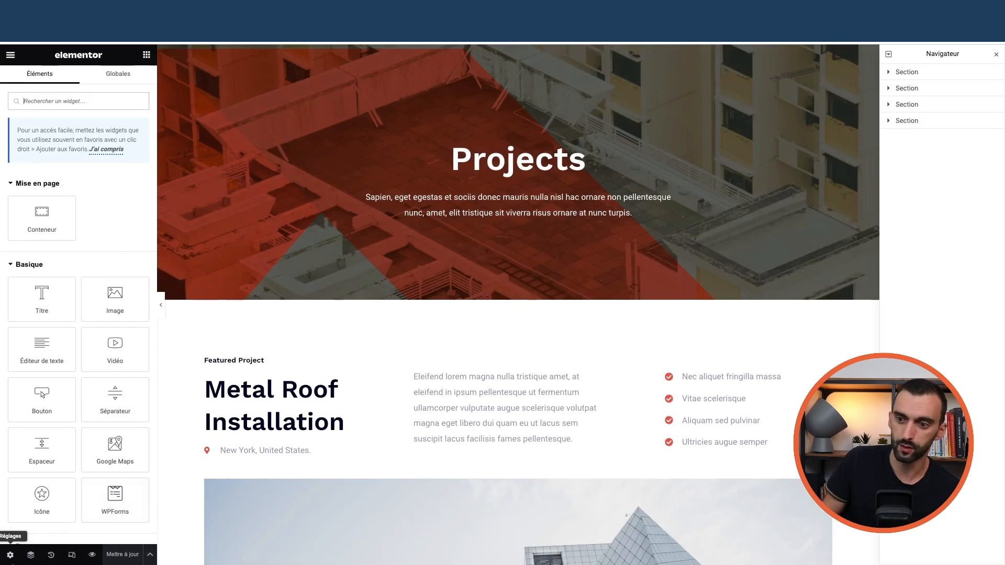
# - Change the Projects page status in page settings, then exit Elementor, confirming the leave
pyautogui.click(10, 555)
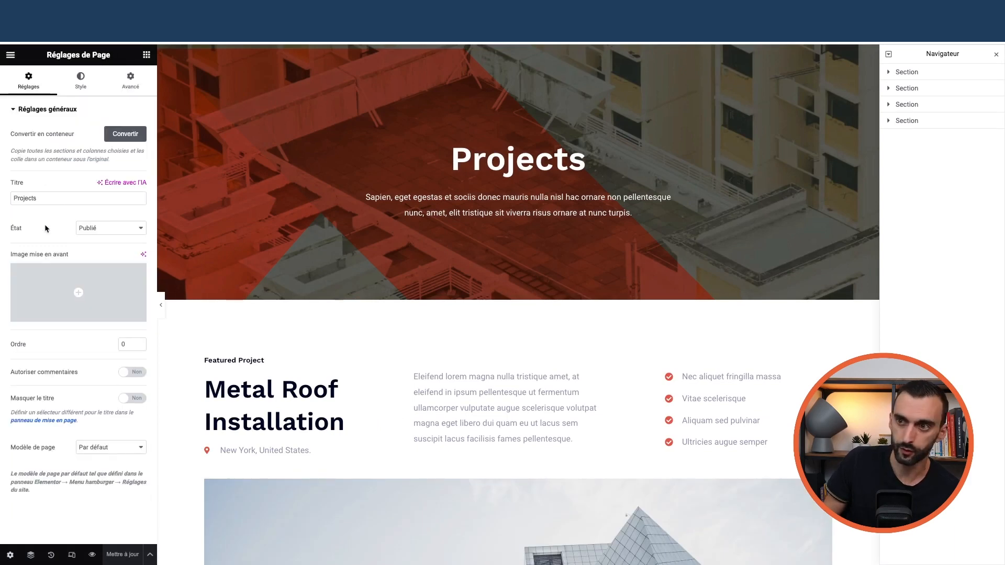
pyautogui.click(97, 228)
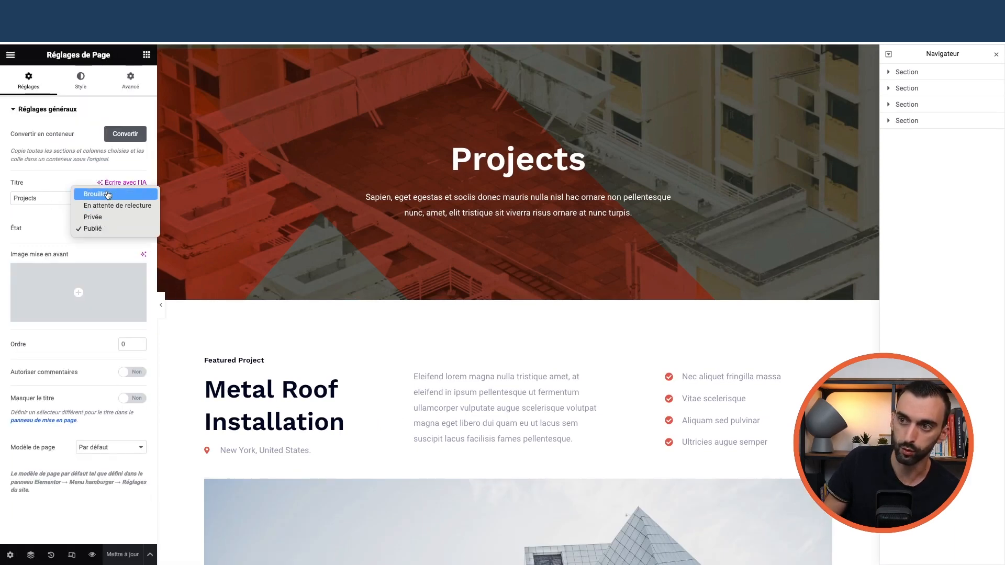
pyautogui.click(108, 195)
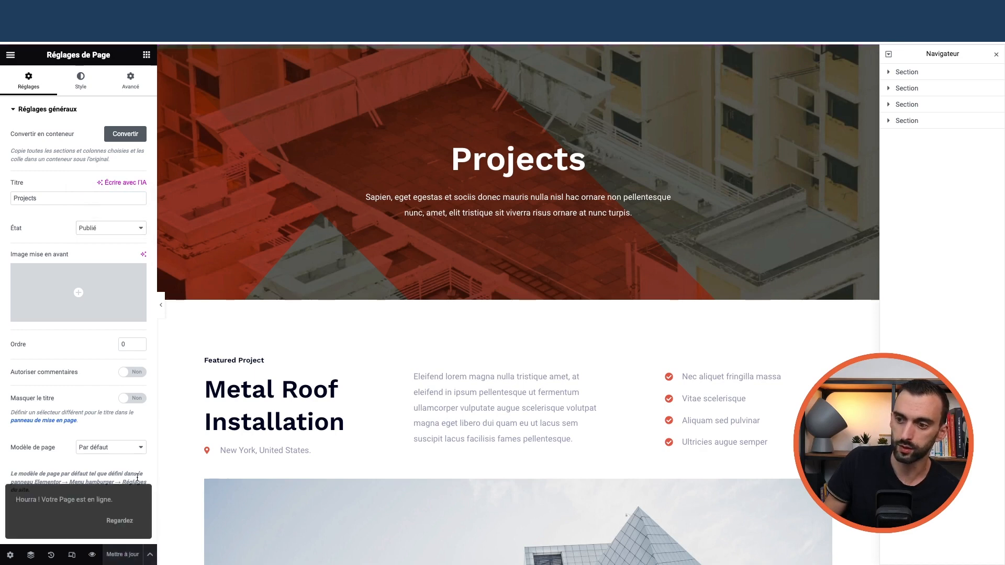
pyautogui.click(11, 54)
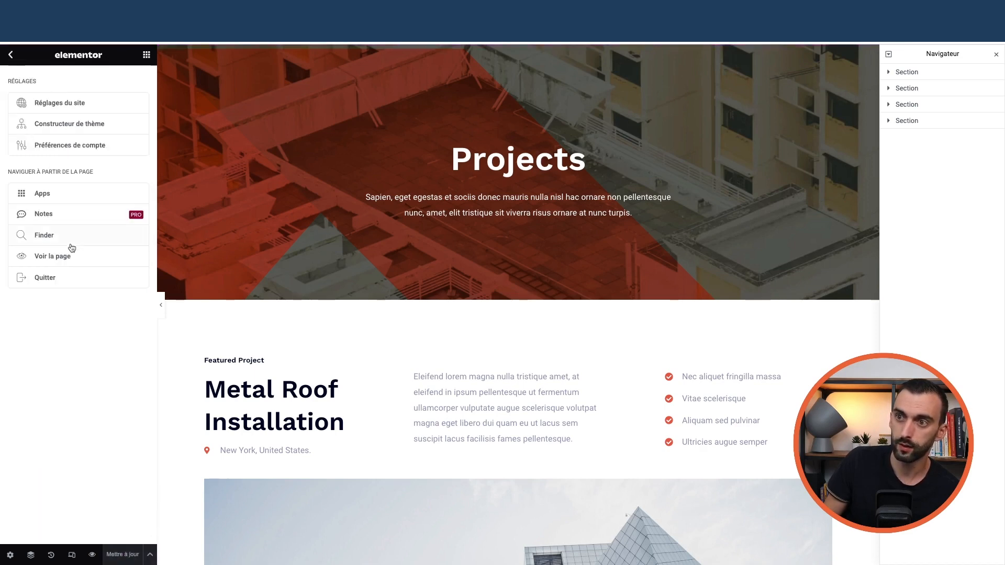
pyautogui.click(61, 282)
pyautogui.click(530, 213)
# - Set the Projects page visibility to Privée, confirm it, and return to the pages list
pyautogui.moveTo(37, 53)
pyautogui.click(43, 71)
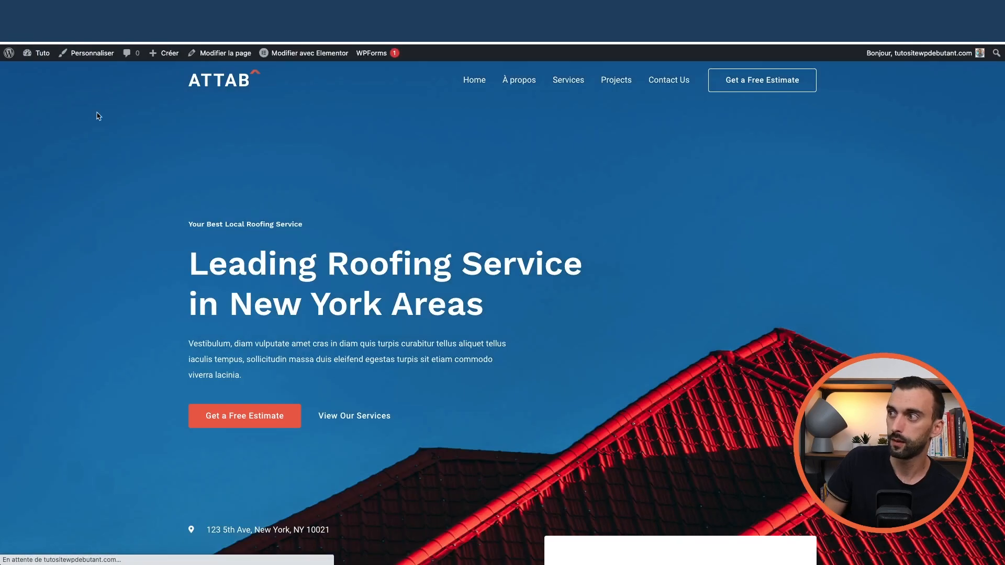
pyautogui.click(606, 81)
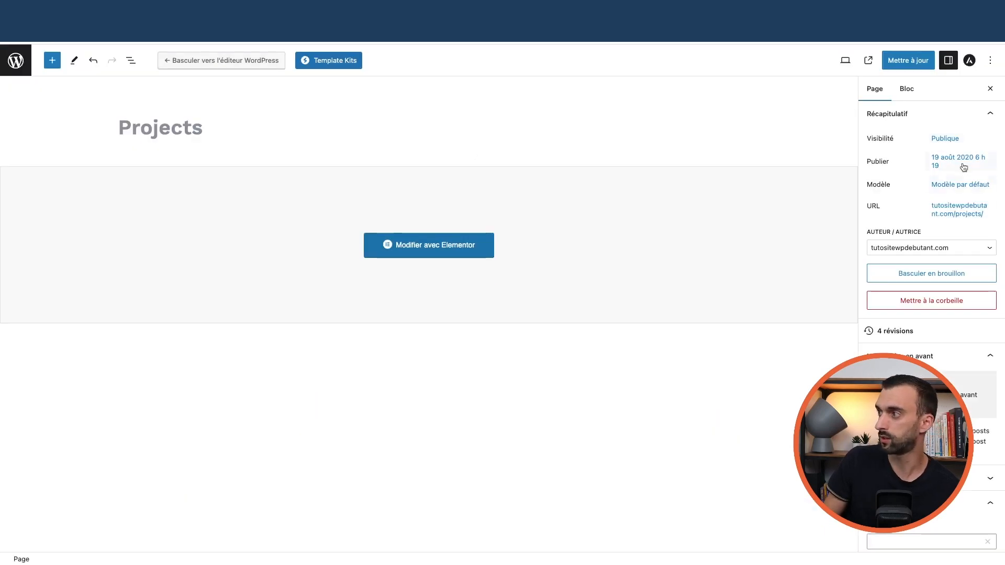
pyautogui.click(945, 139)
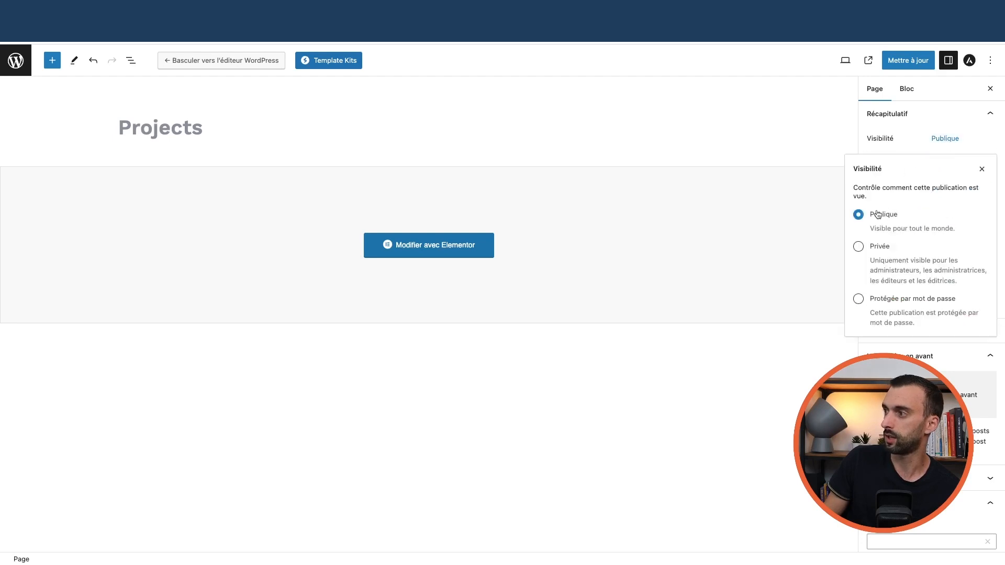
pyautogui.click(875, 250)
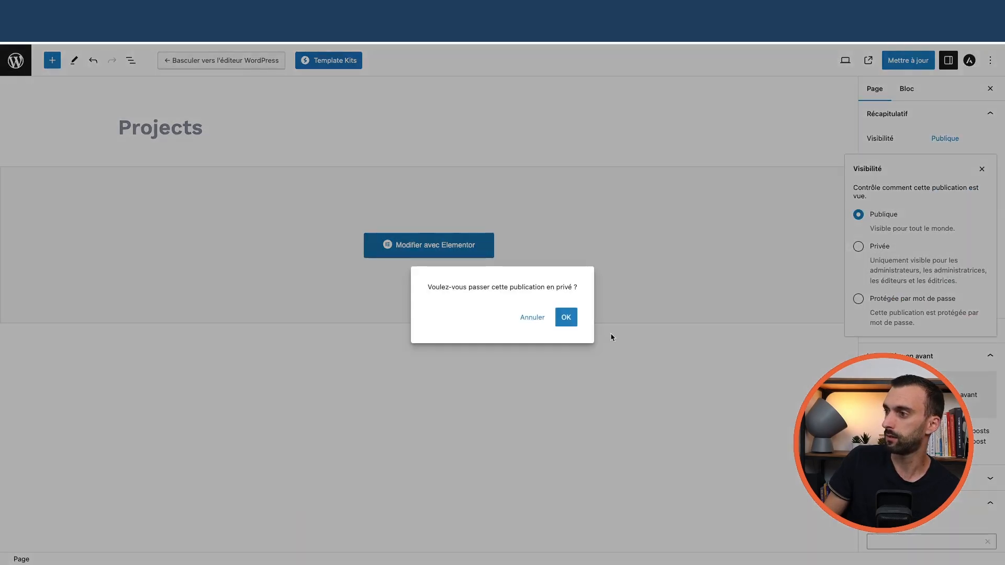
pyautogui.click(568, 318)
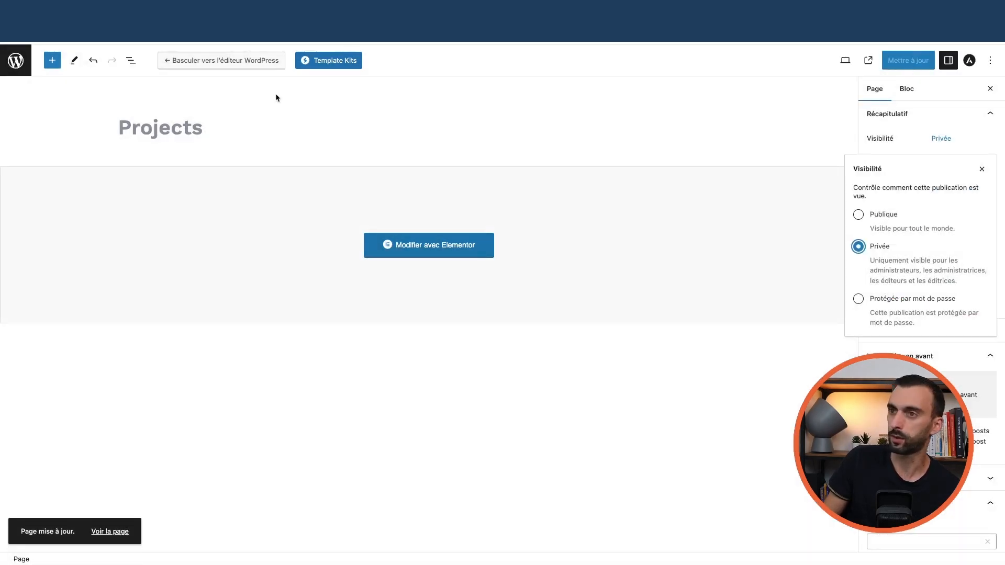
pyautogui.click(30, 62)
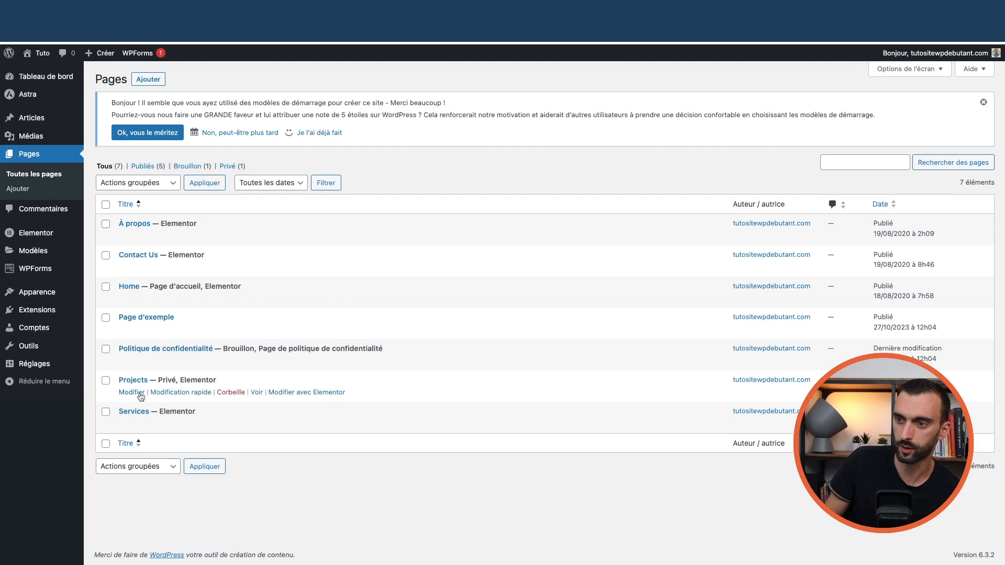
# - Open Projects in the block editor, then view the private Projects page on the live site
pyautogui.click(132, 393)
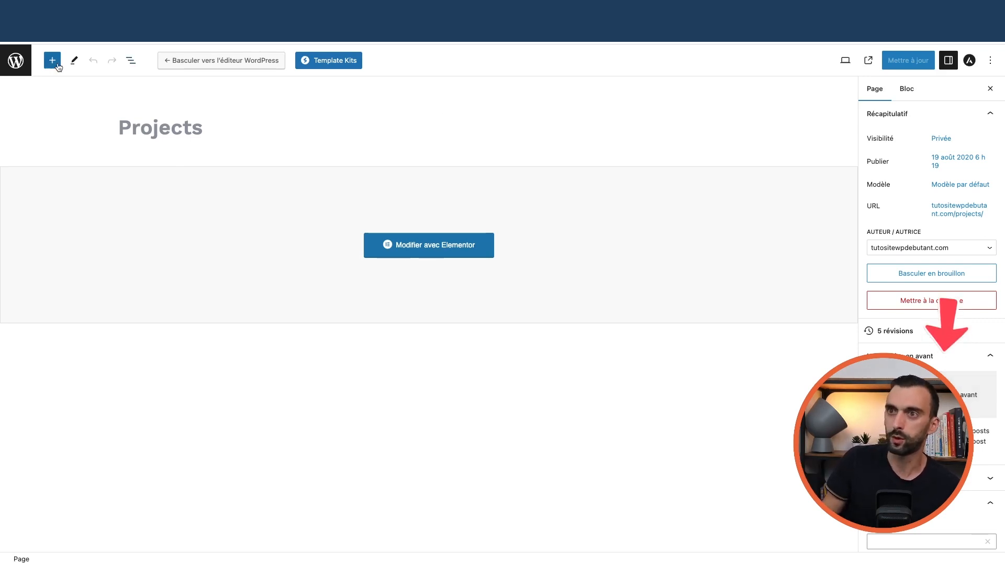
pyautogui.click(11, 62)
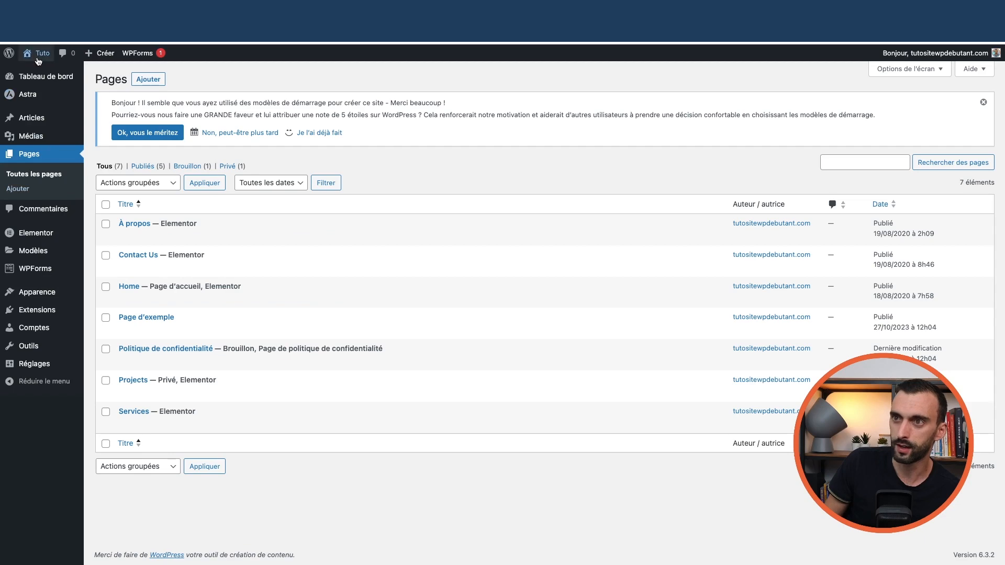
pyautogui.click(44, 75)
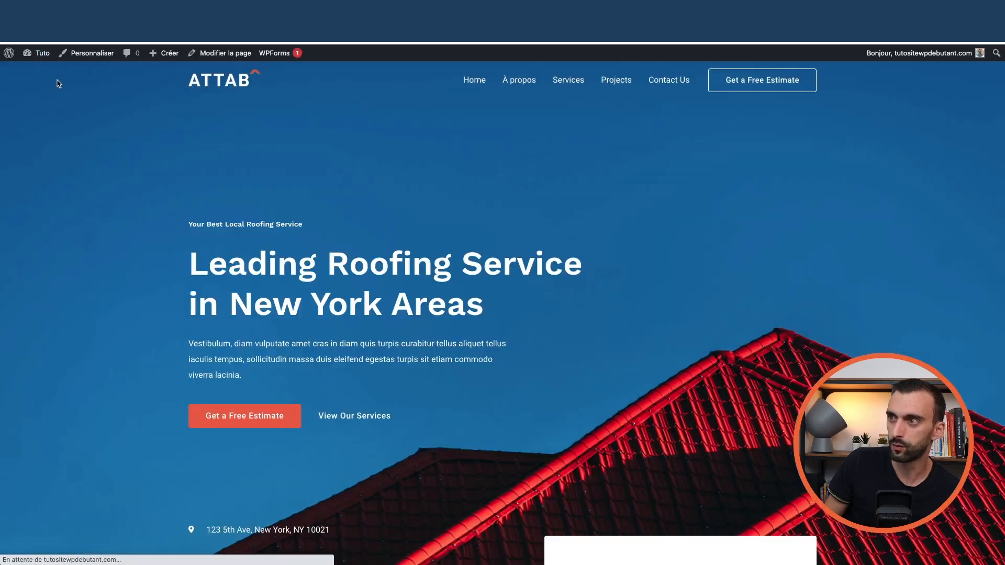
pyautogui.click(619, 84)
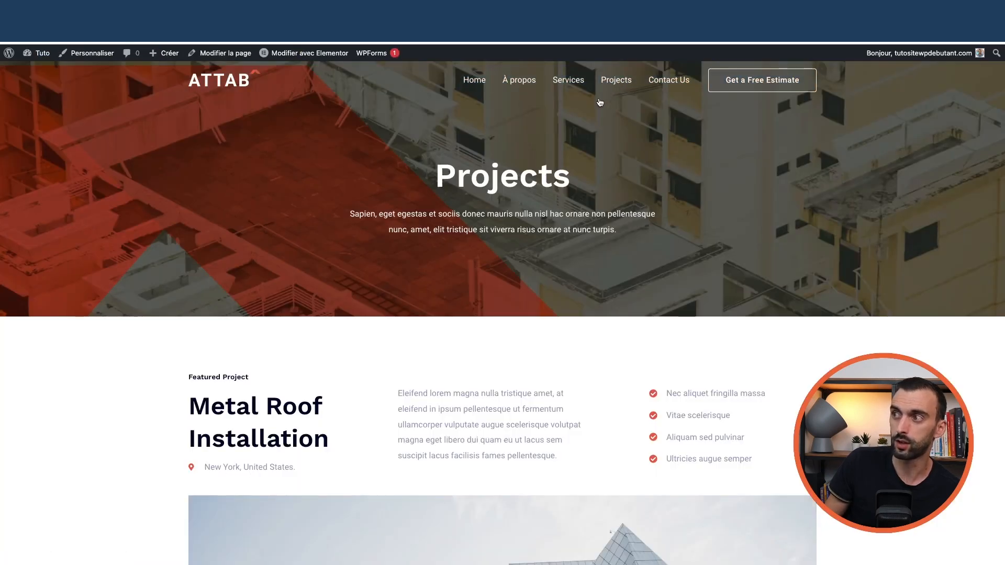
# - Remove the Projects item from the Primary Menu under Apparence > Menus
pyautogui.moveTo(42, 53)
pyautogui.click(45, 71)
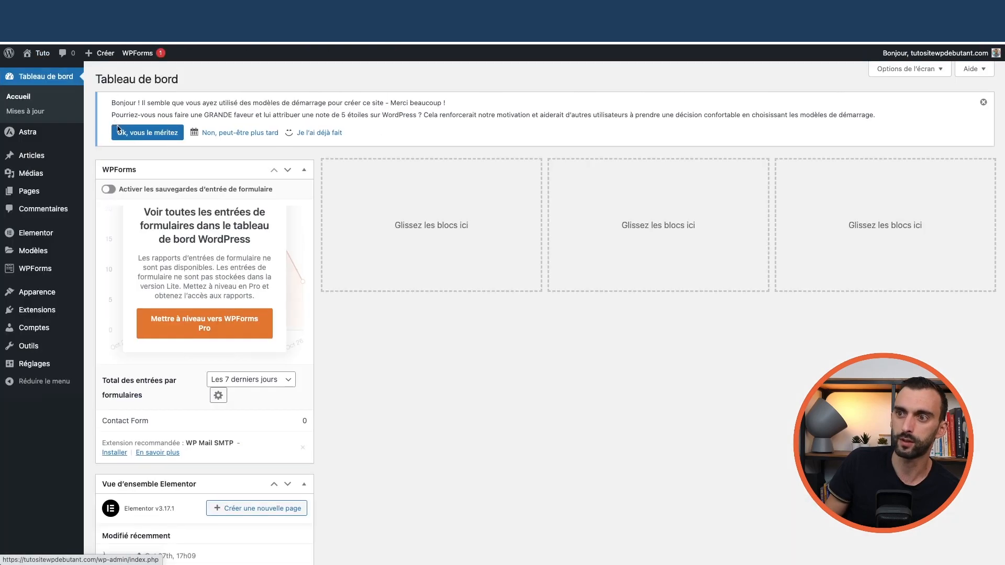
pyautogui.moveTo(36, 292)
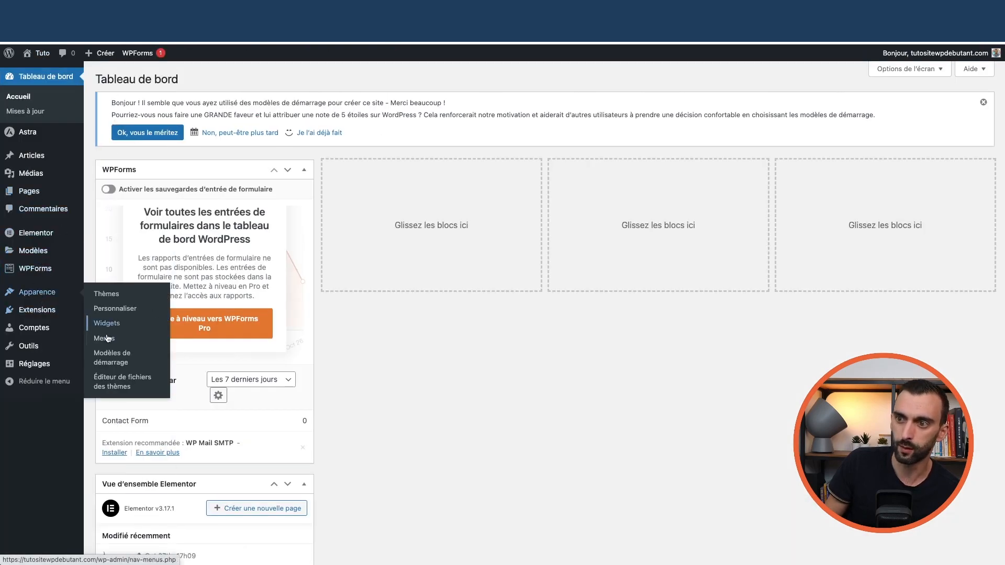
pyautogui.click(105, 339)
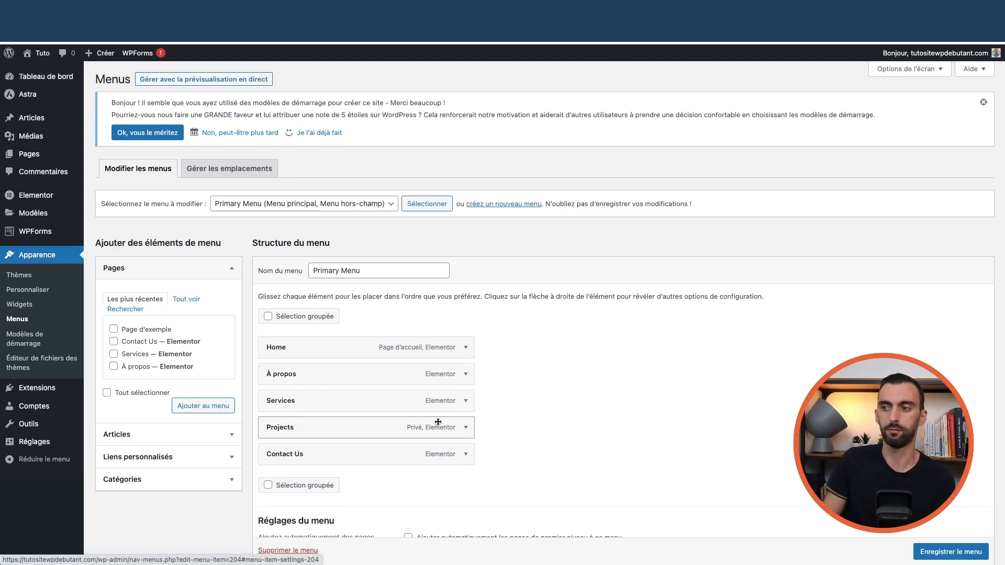
pyautogui.click(466, 430)
pyautogui.scroll(-3, 466, 430)
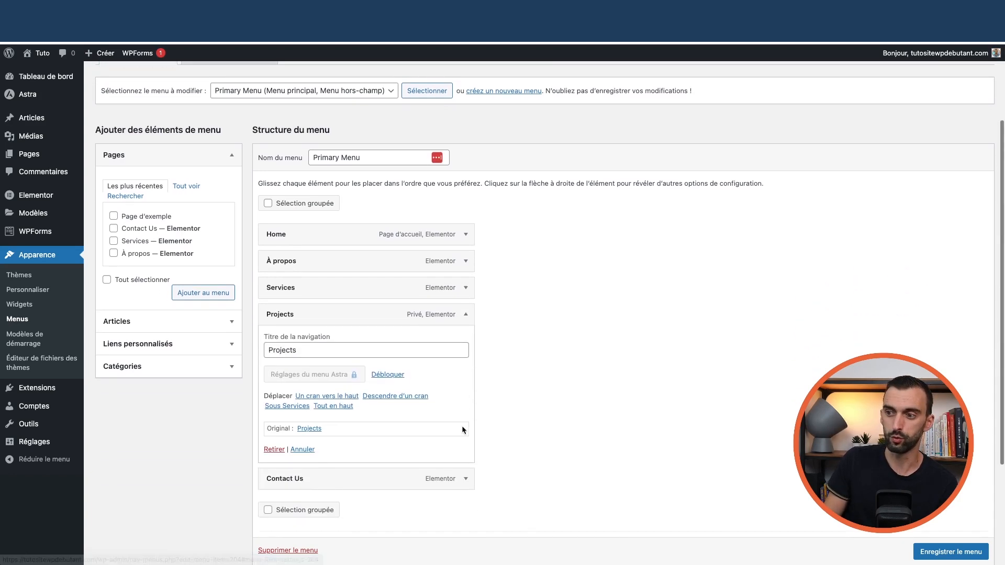
pyautogui.click(274, 451)
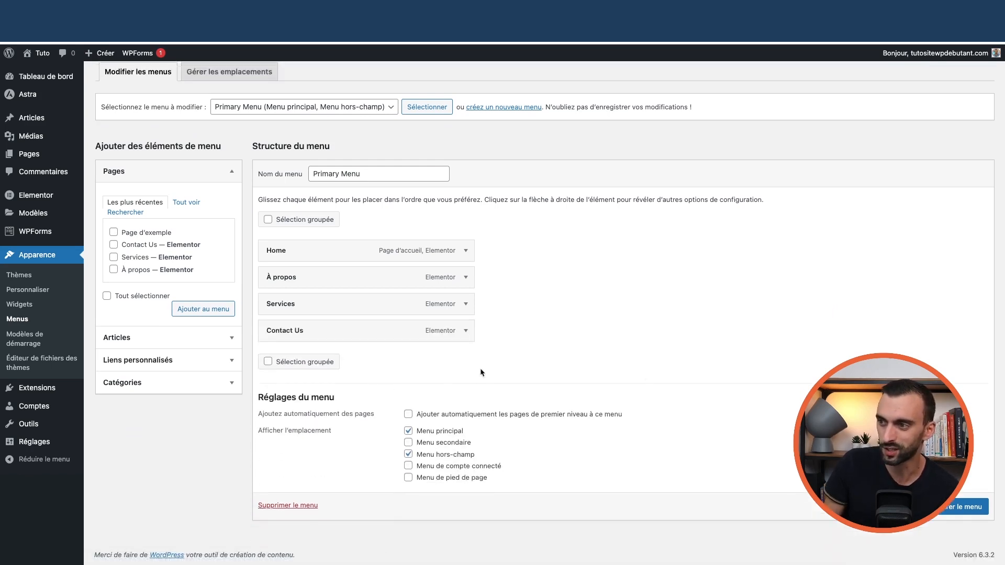
# - Review the live homepage with its updated menu, then open it with Elementor
pyautogui.moveTo(38, 53)
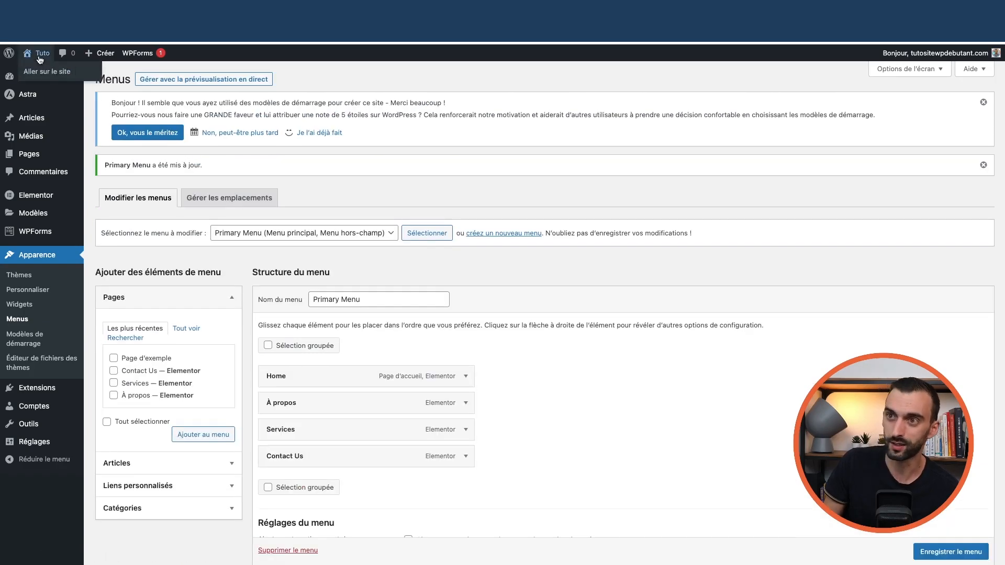
pyautogui.click(46, 74)
pyautogui.scroll(-15, 367, 236)
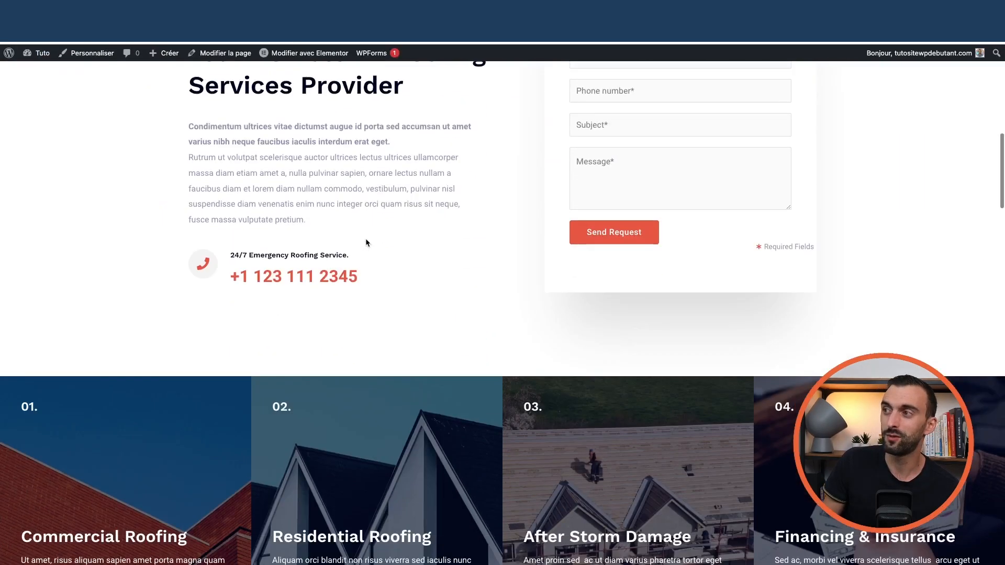
pyautogui.scroll(-15, 376, 238)
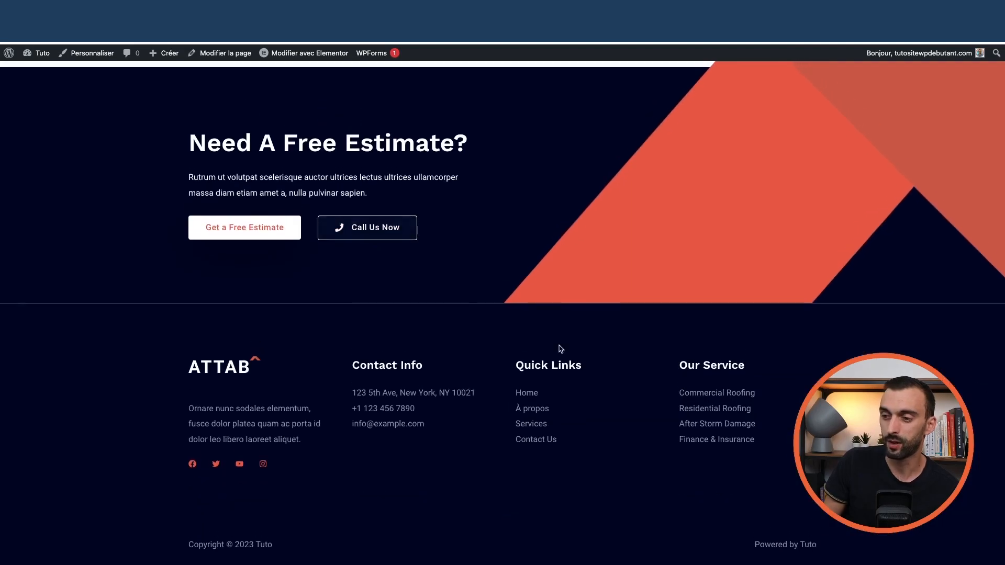
pyautogui.scroll(15, 574, 283)
pyautogui.scroll(10, 575, 284)
pyautogui.scroll(-5, 471, 230)
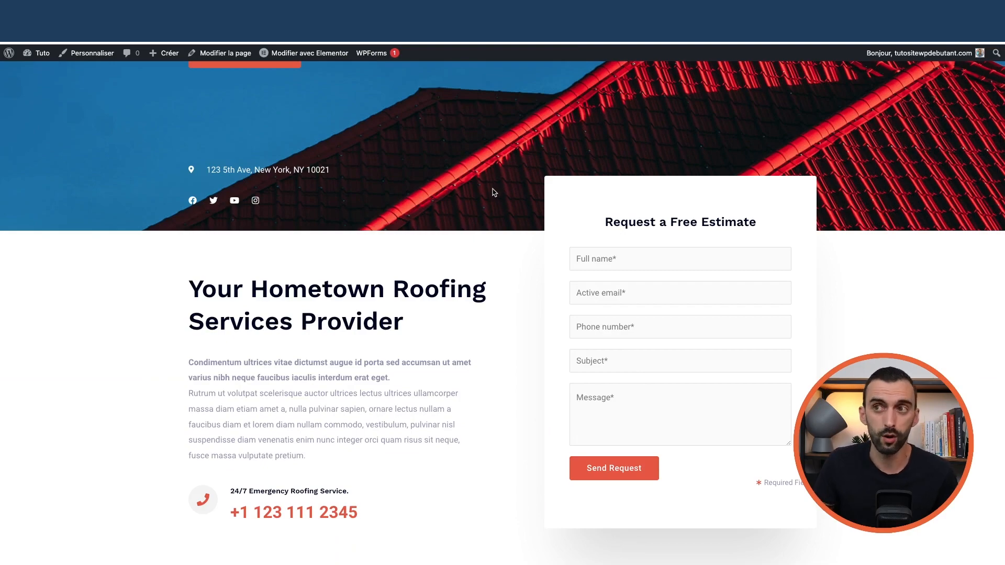
pyautogui.scroll(-2, 680, 262)
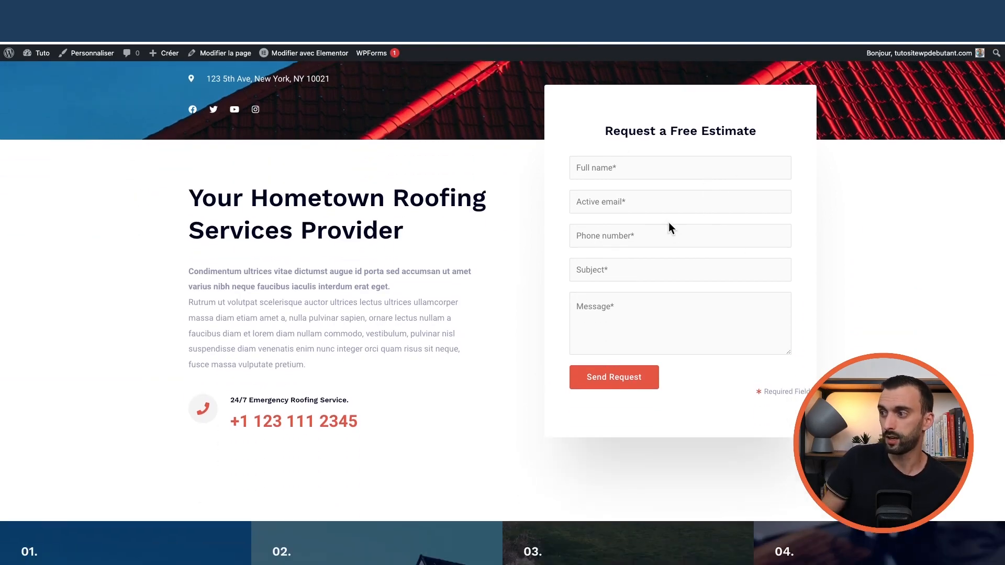
pyautogui.scroll(6, 702, 272)
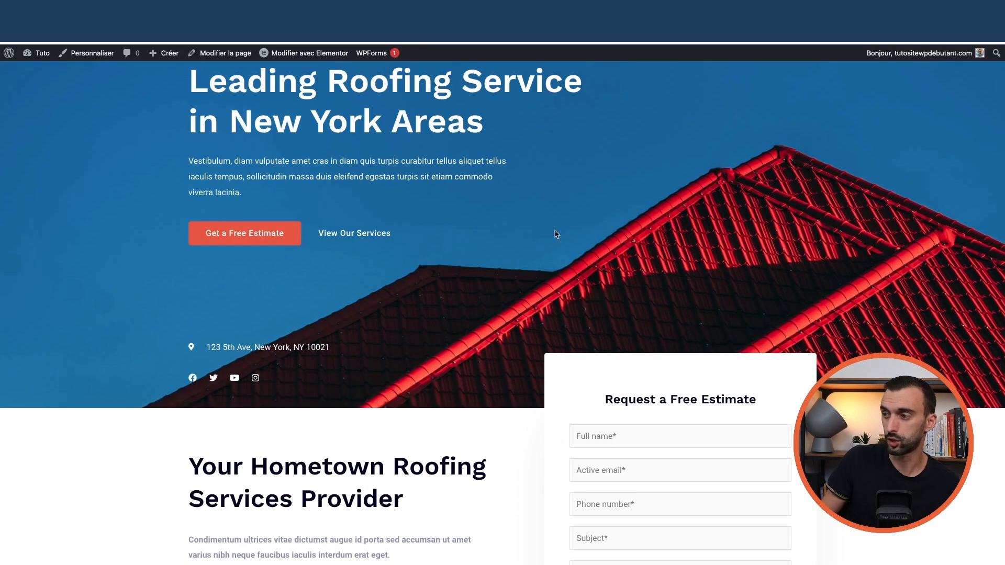
pyautogui.click(309, 54)
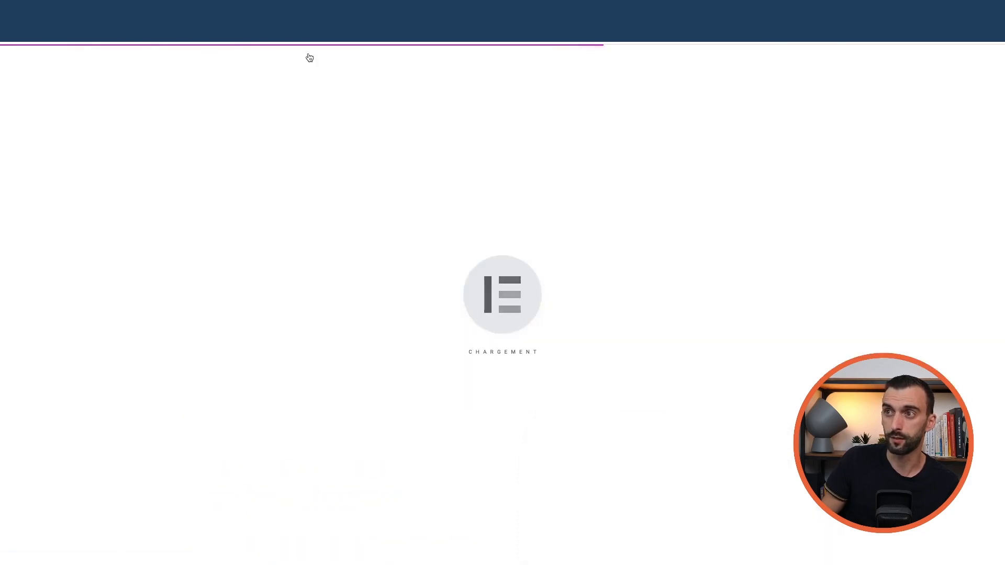
# - Confirm the Request a Free Estimate WPForms widget keeps Contact Form as its form
pyautogui.scroll(-5, 639, 298)
pyautogui.scroll(5, 639, 298)
pyautogui.scroll(-3, 722, 339)
pyautogui.scroll(-3, 723, 339)
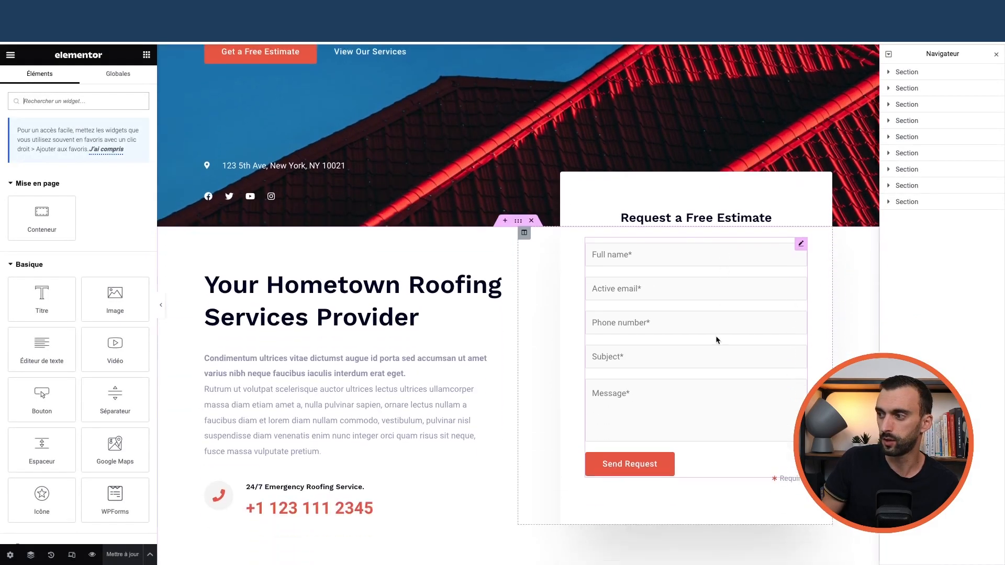
pyautogui.click(805, 252)
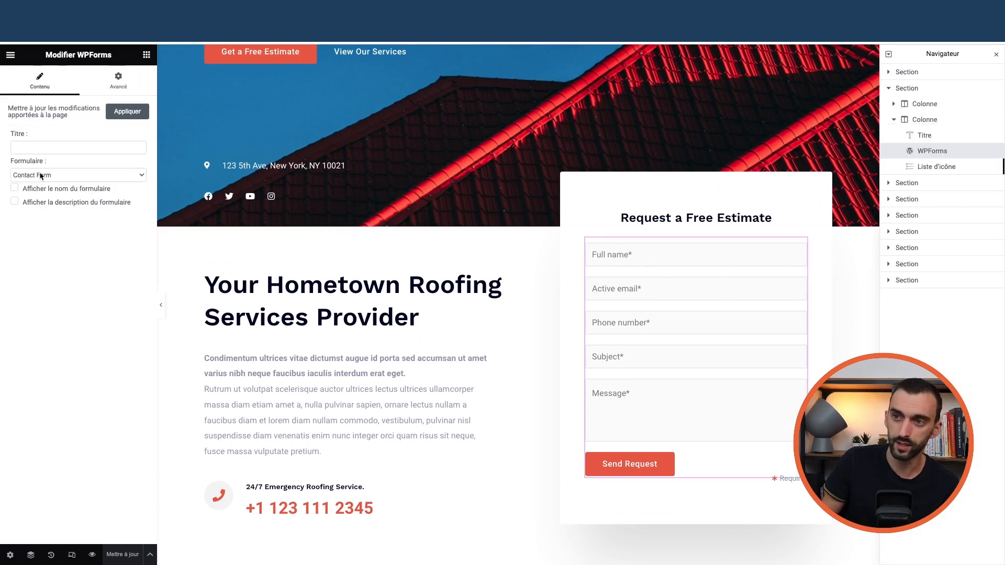
pyautogui.click(41, 176)
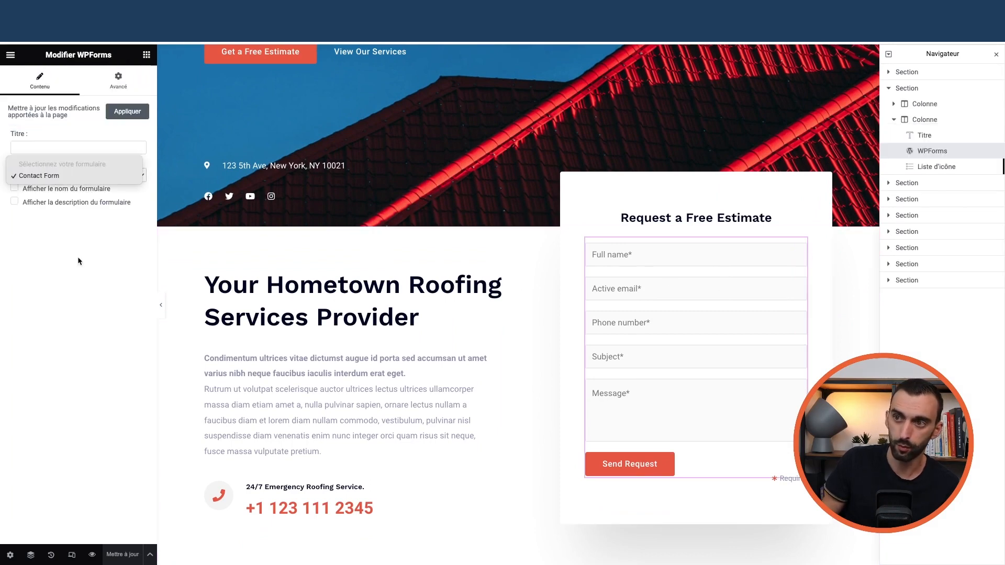
pyautogui.click(100, 256)
# - Exit Elementor back to the WordPress editor for the Home page
pyautogui.scroll(4, 653, 329)
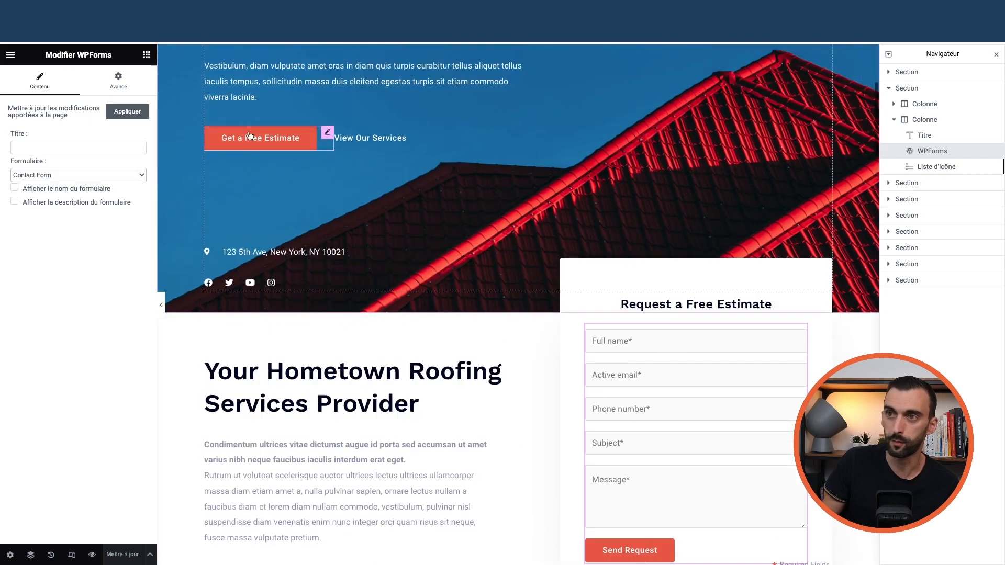
pyautogui.click(11, 56)
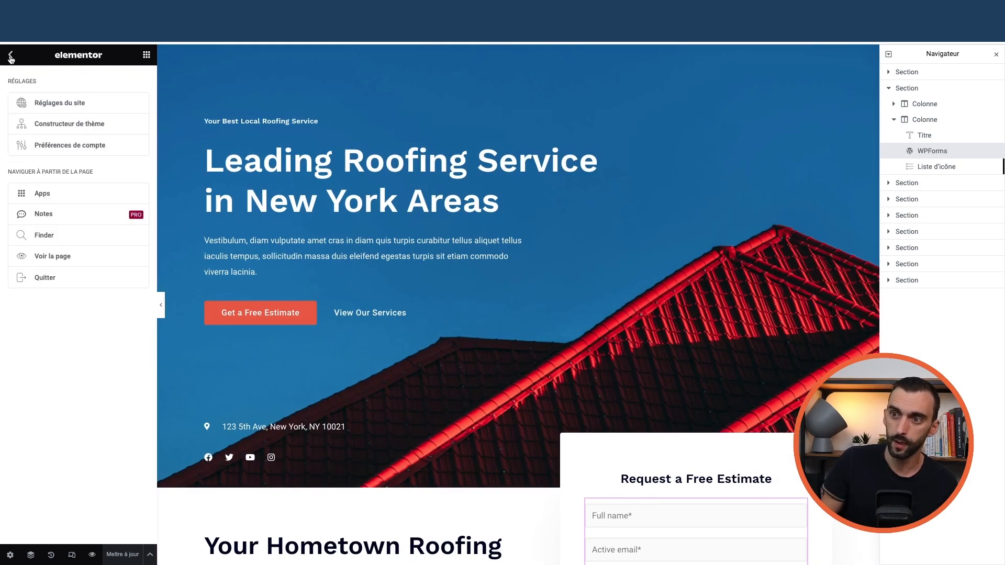
pyautogui.click(45, 278)
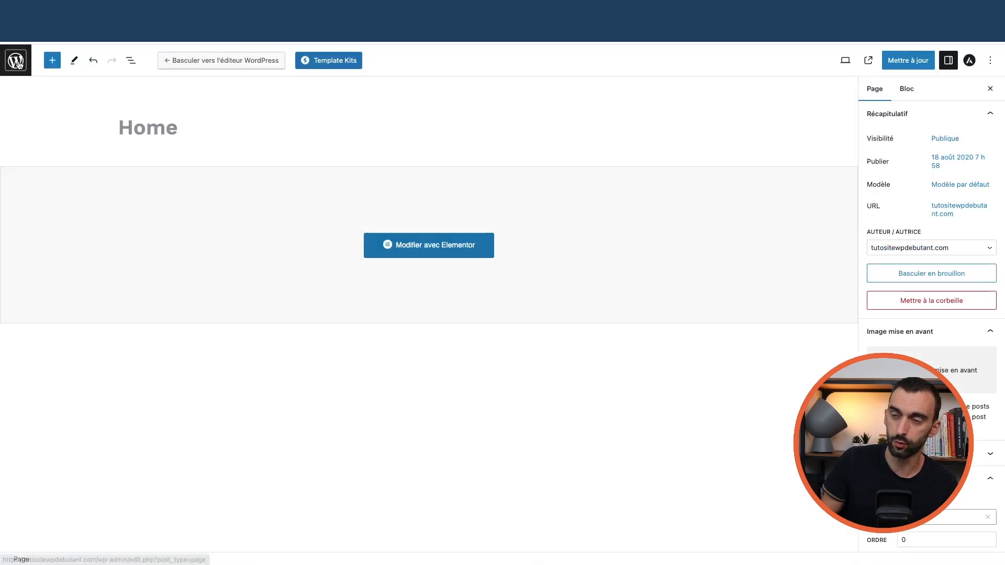
# - Leave the Home page editor and open the WPForms list of all forms
pyautogui.click(16, 62)
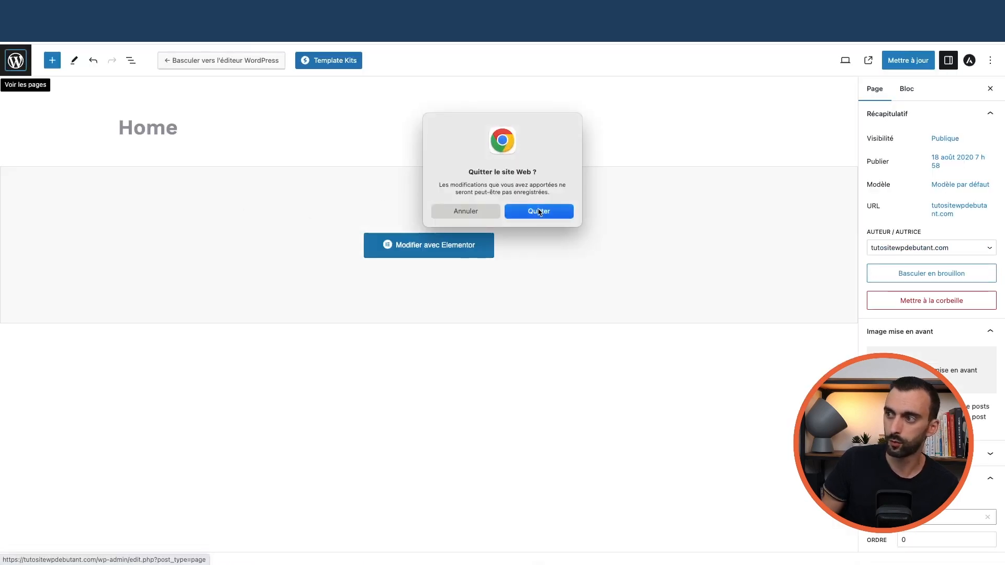
pyautogui.click(539, 212)
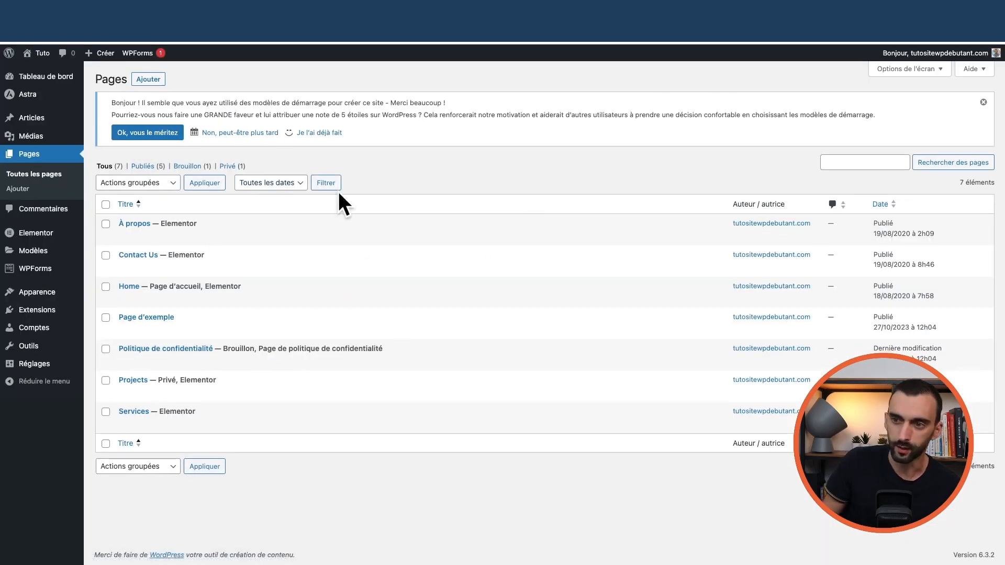
pyautogui.moveTo(32, 271)
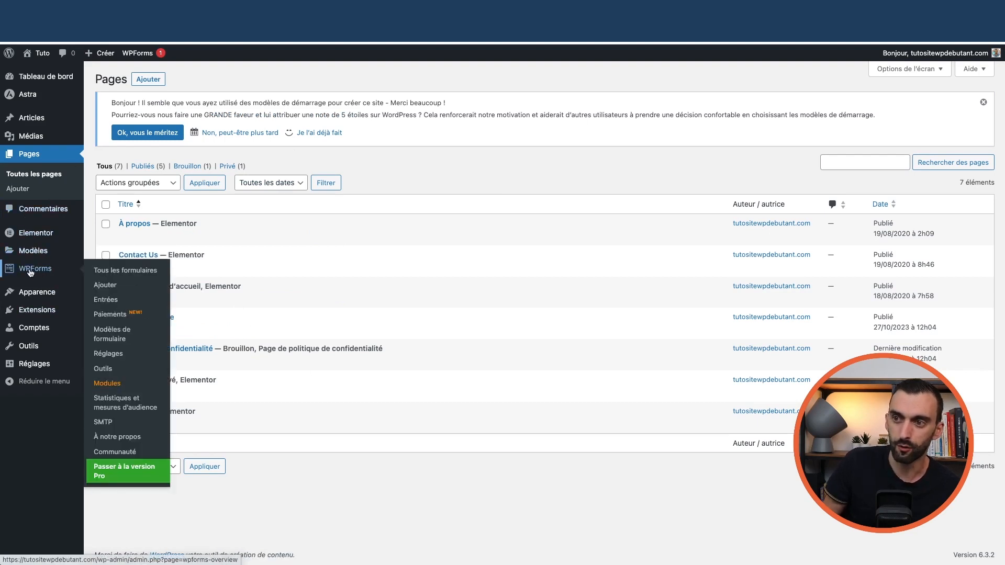
pyautogui.click(125, 270)
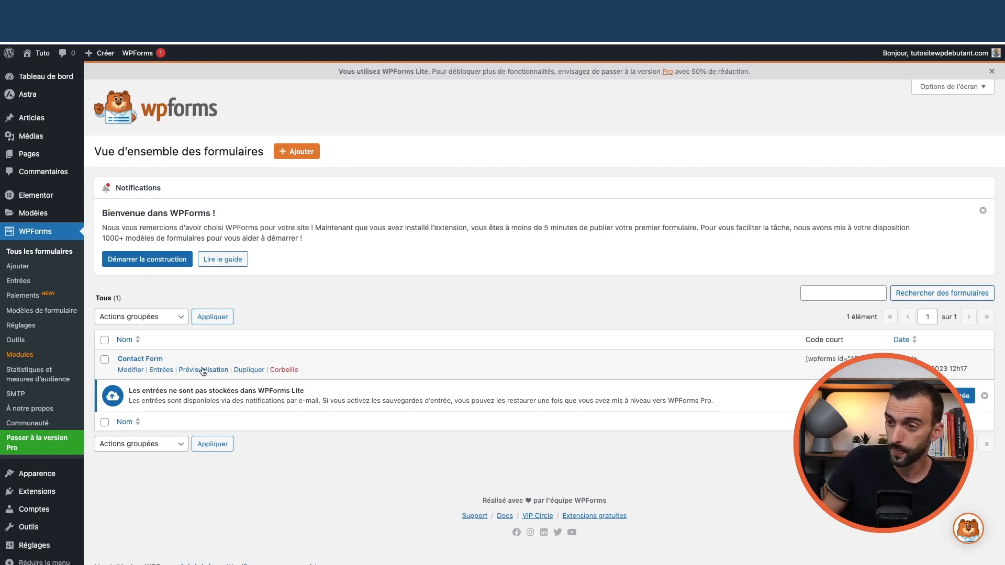
# - Open Contact Form in the builder and inspect its Name, Email, Phone, Subject and Message fields
pyautogui.click(130, 370)
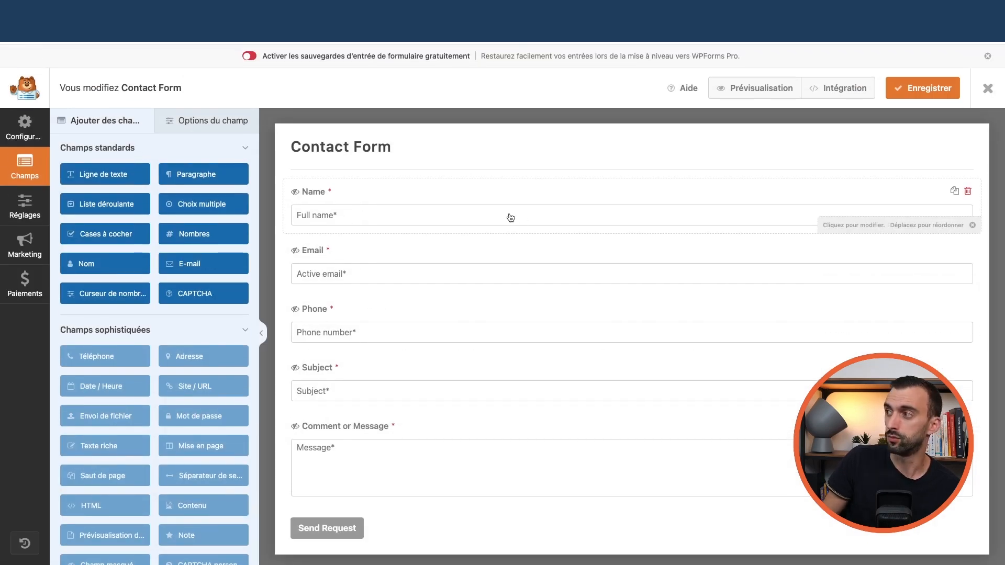
pyautogui.click(383, 218)
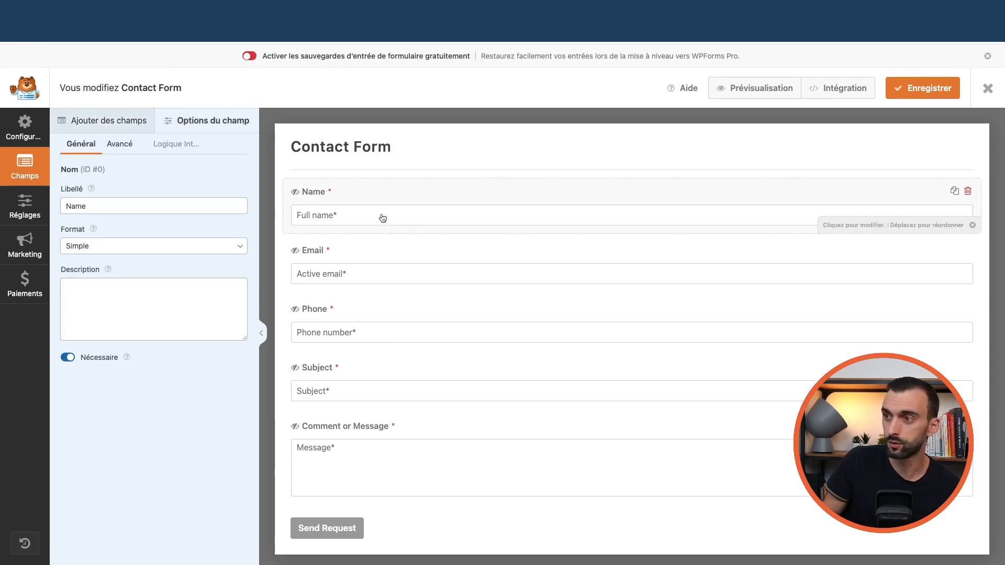
pyautogui.doubleClick(148, 212)
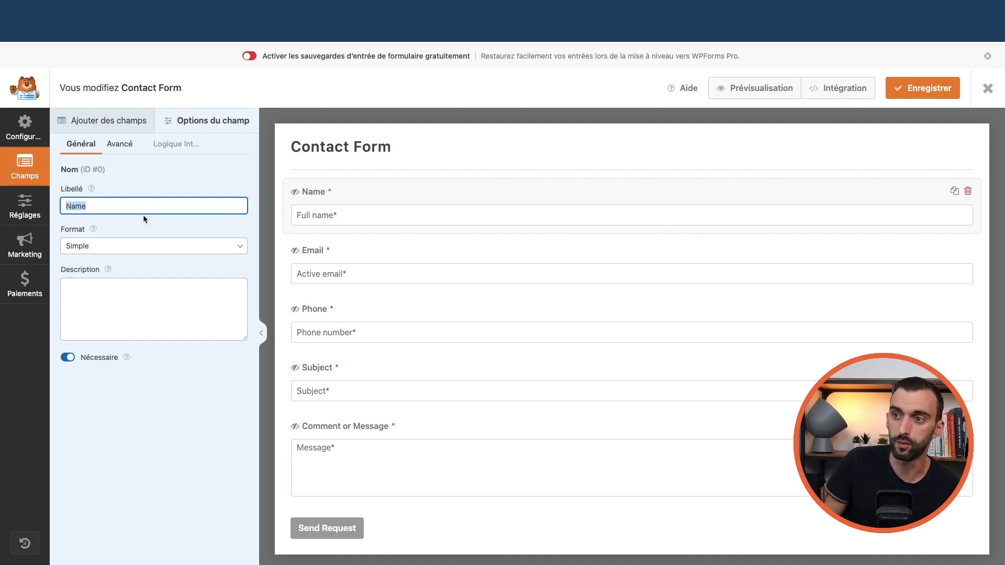
pyautogui.click(341, 249)
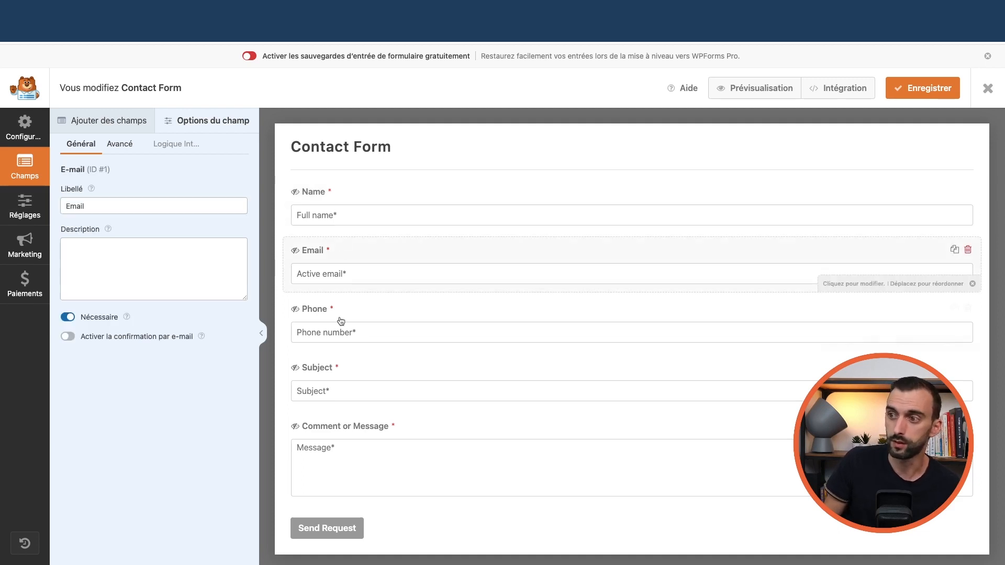
pyautogui.click(360, 317)
pyautogui.click(365, 376)
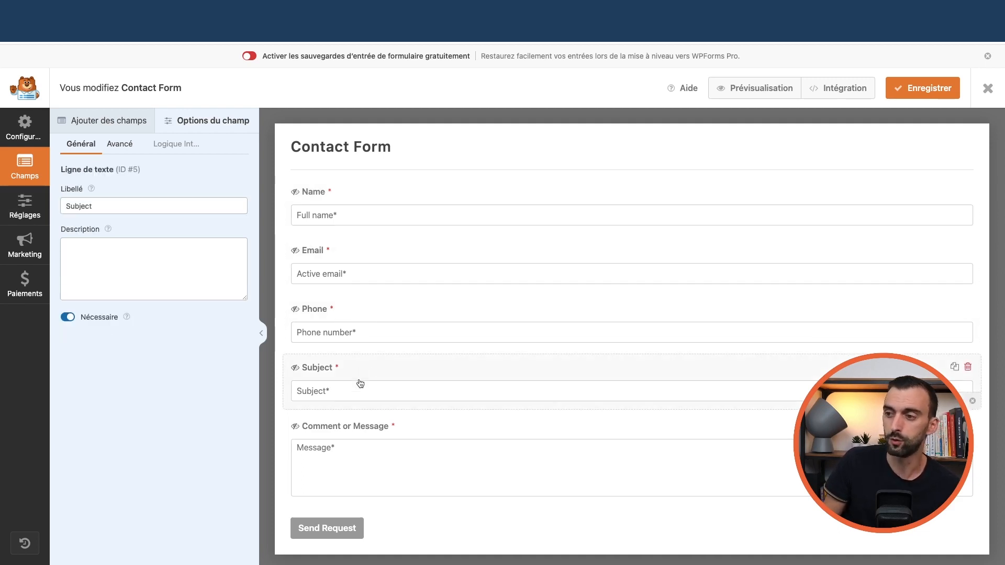
pyautogui.click(407, 435)
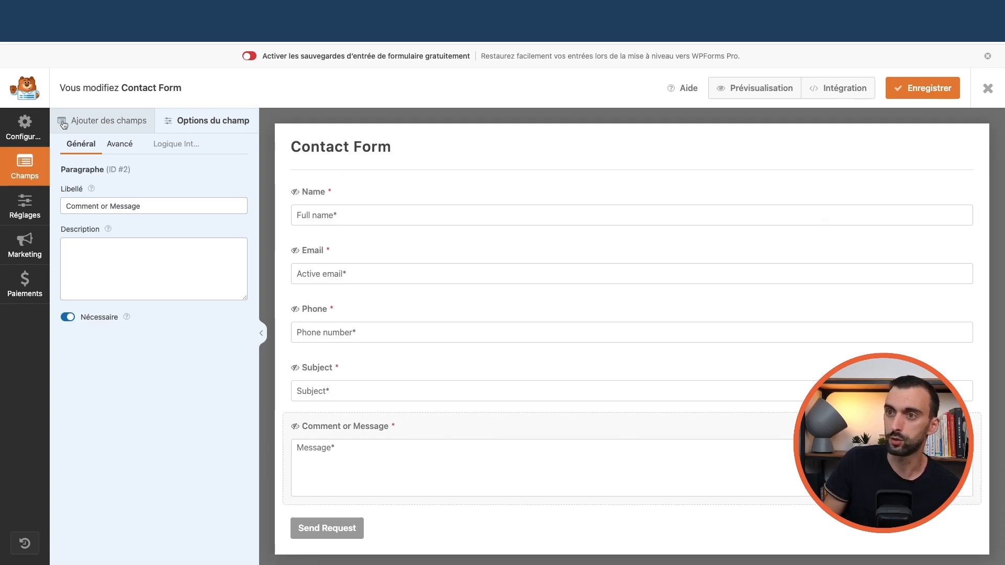
# - Add a Paragraphe field above Comment or Message, then delete it again
pyautogui.click(108, 121)
pyautogui.moveTo(202, 175); pyautogui.dragTo(368, 422)
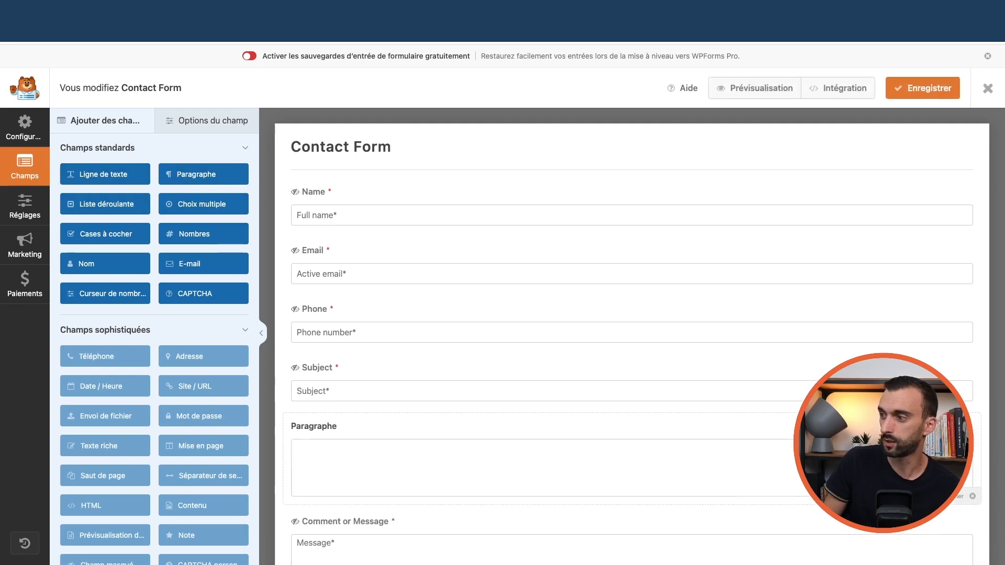
pyautogui.click(972, 496)
pyautogui.click(469, 340)
pyautogui.scroll(-2, 158, 312)
pyautogui.scroll(3, 158, 314)
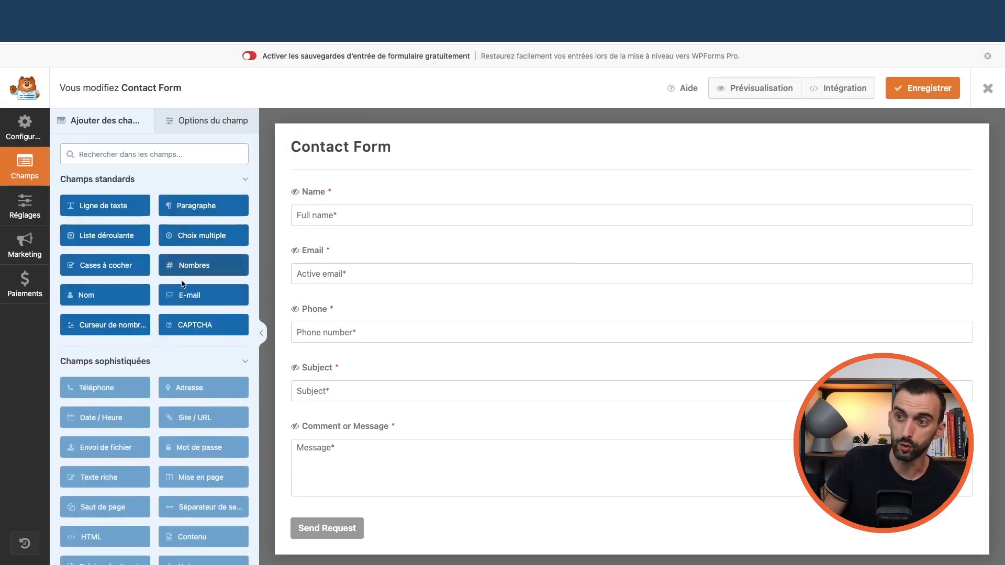
pyautogui.click(204, 124)
# - Review the default email notification, including the sender name Roofing Services
pyautogui.click(24, 207)
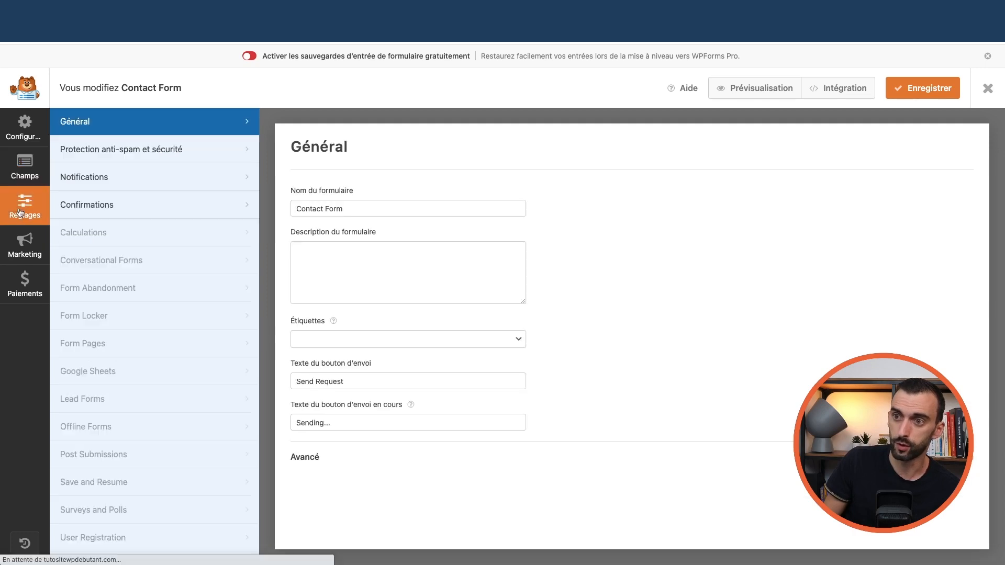
pyautogui.click(120, 183)
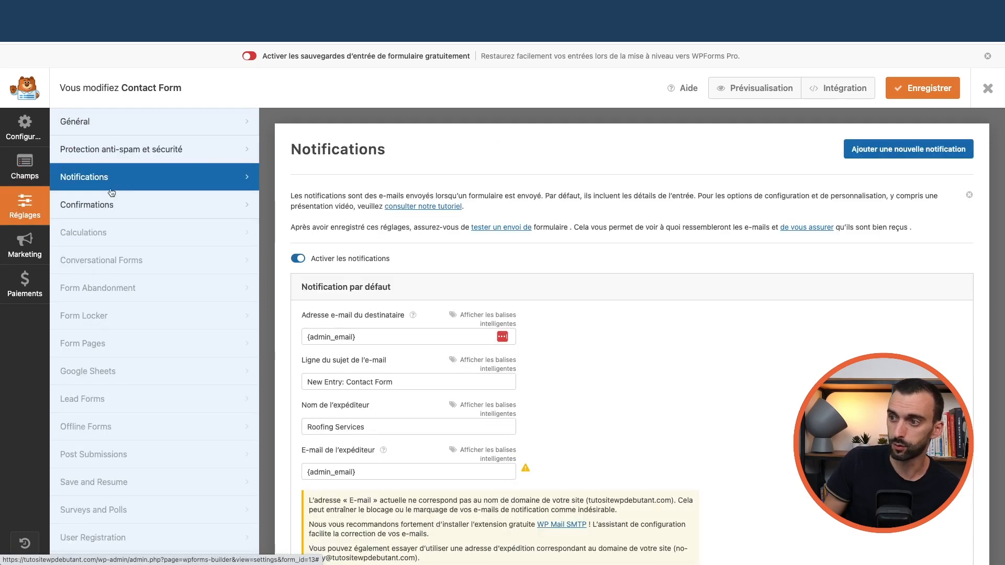
pyautogui.scroll(-2, 319, 288)
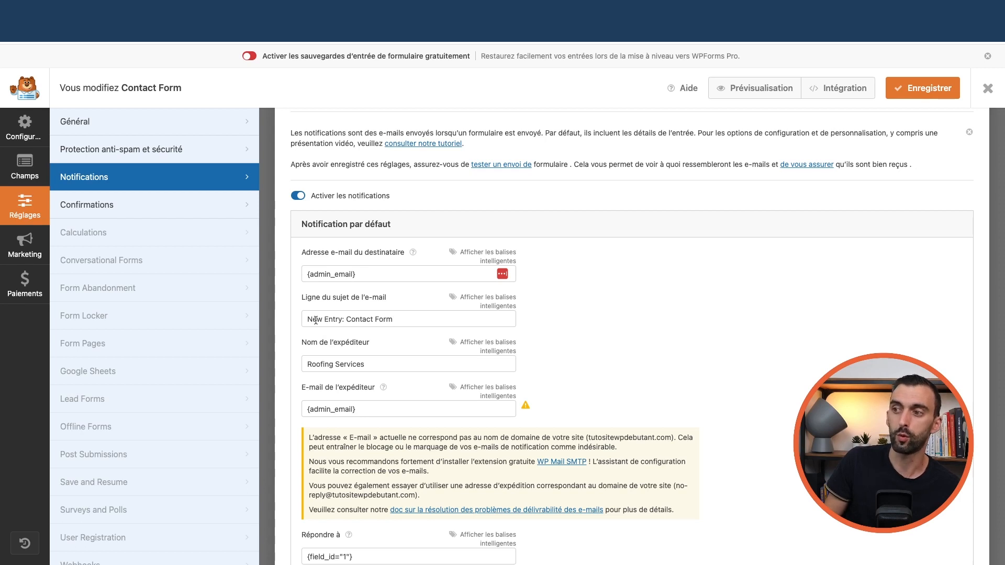
pyautogui.scroll(-1, 353, 316)
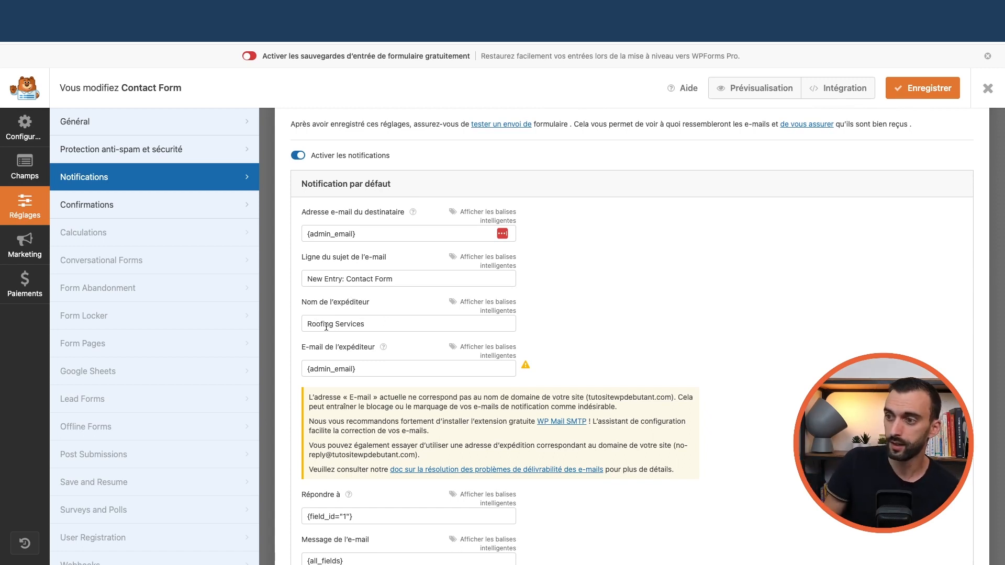
pyautogui.scroll(-1, 361, 341)
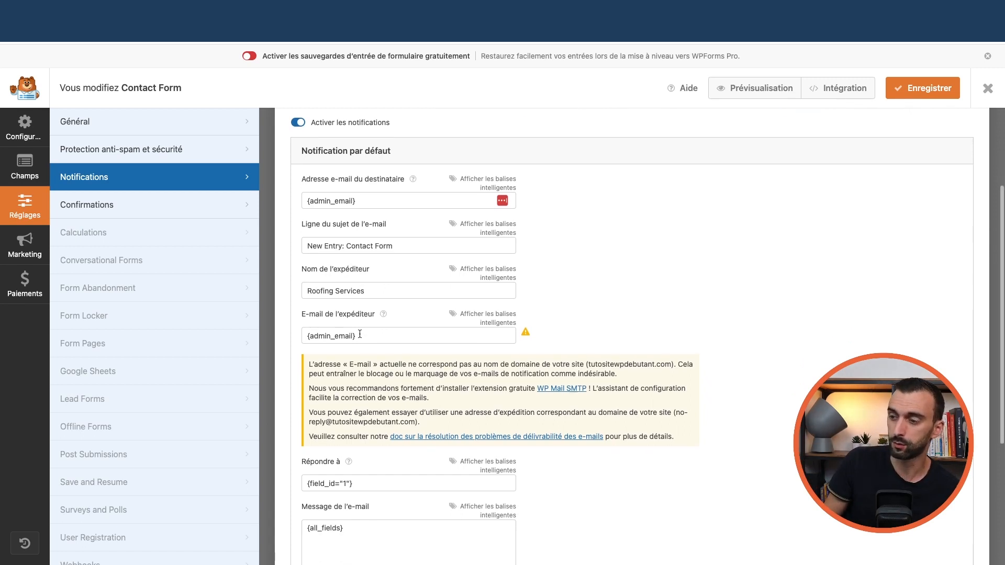
pyautogui.tripleClick(372, 298)
pyautogui.scroll(1, 358, 291)
pyautogui.click(358, 290)
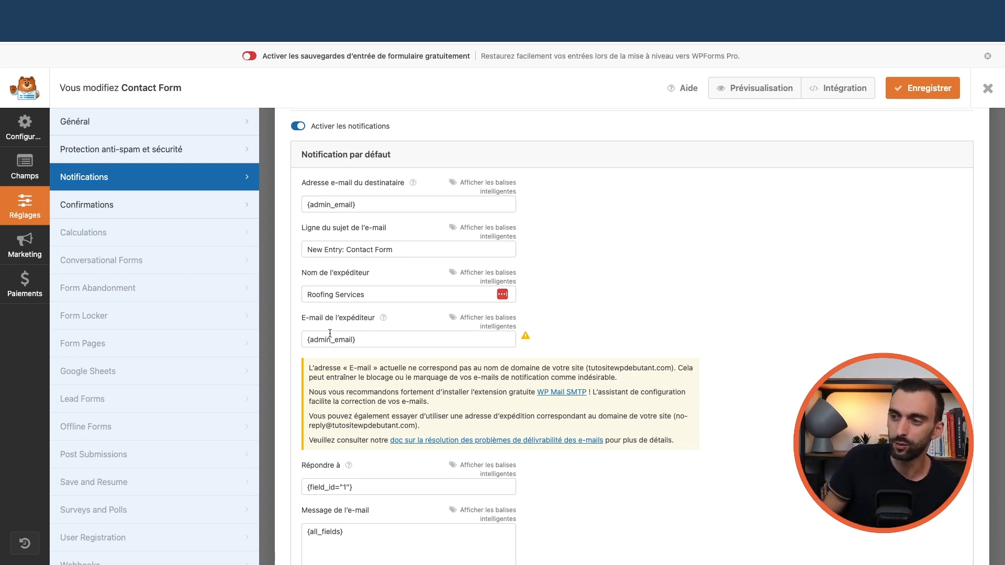
# - Scroll through the rest of the notification, then bring up the form's setup screen
pyautogui.scroll(-3, 351, 337)
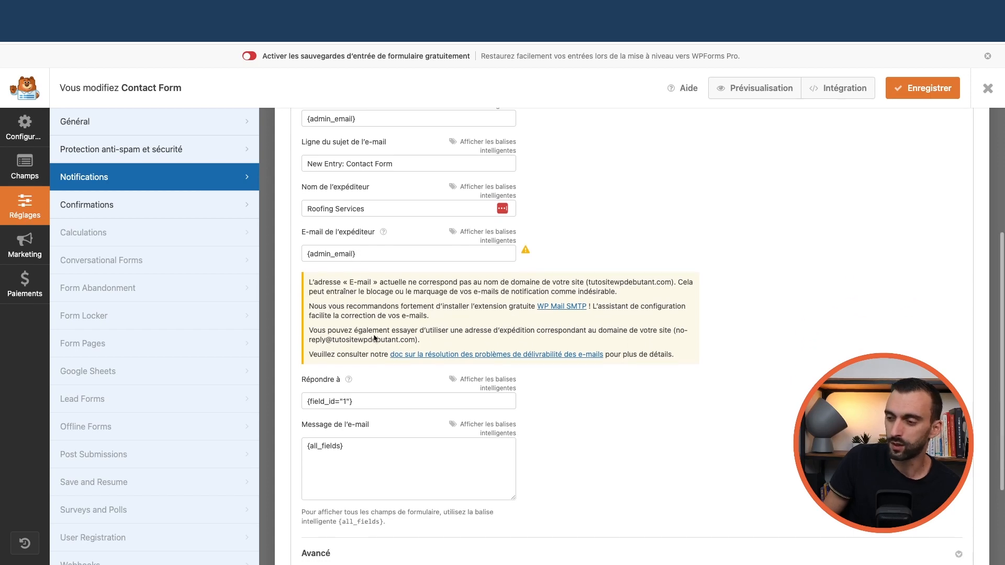
pyautogui.scroll(-4, 374, 339)
pyautogui.scroll(10, 374, 339)
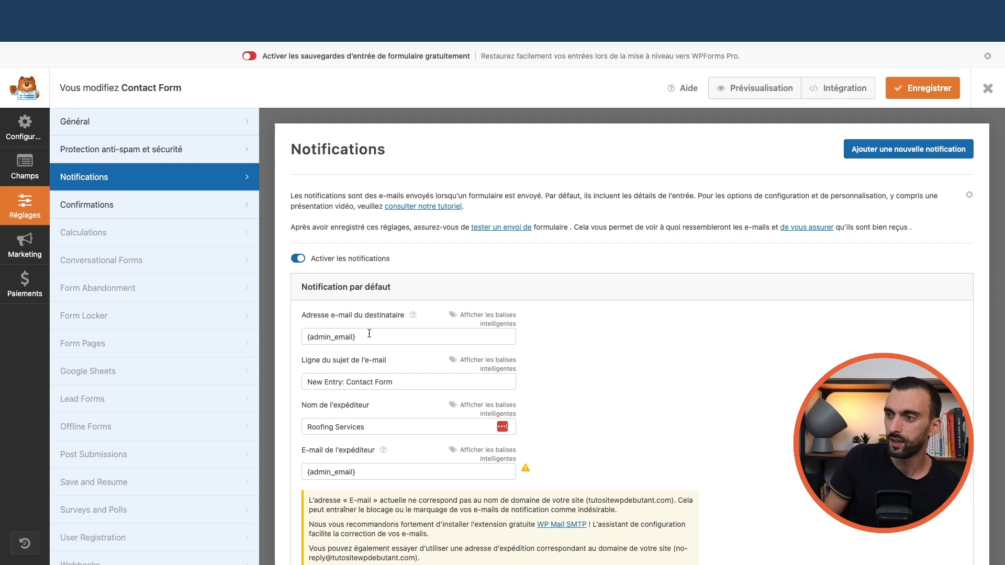
pyautogui.scroll(-9, 370, 335)
pyautogui.scroll(1, 367, 334)
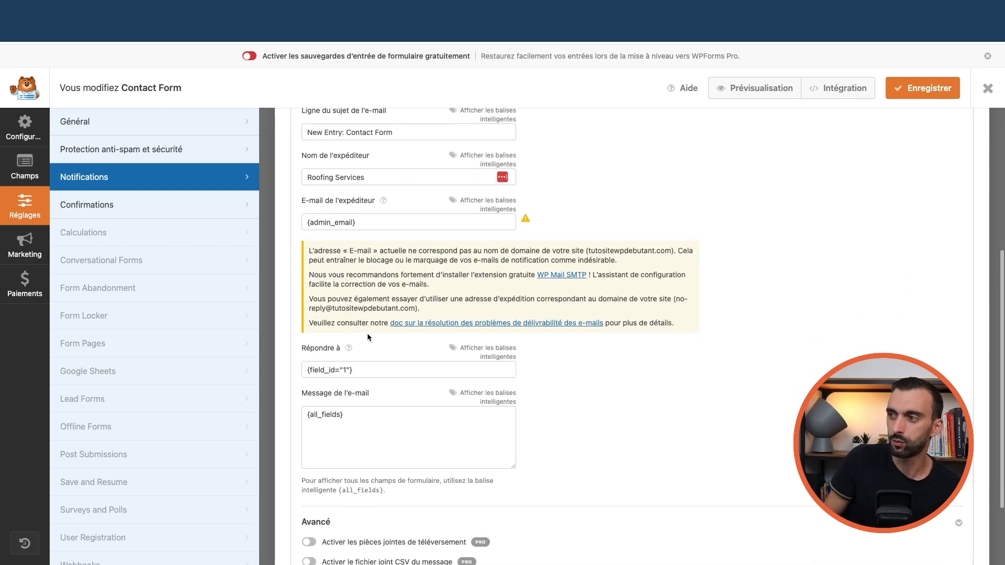
pyautogui.scroll(-3, 366, 333)
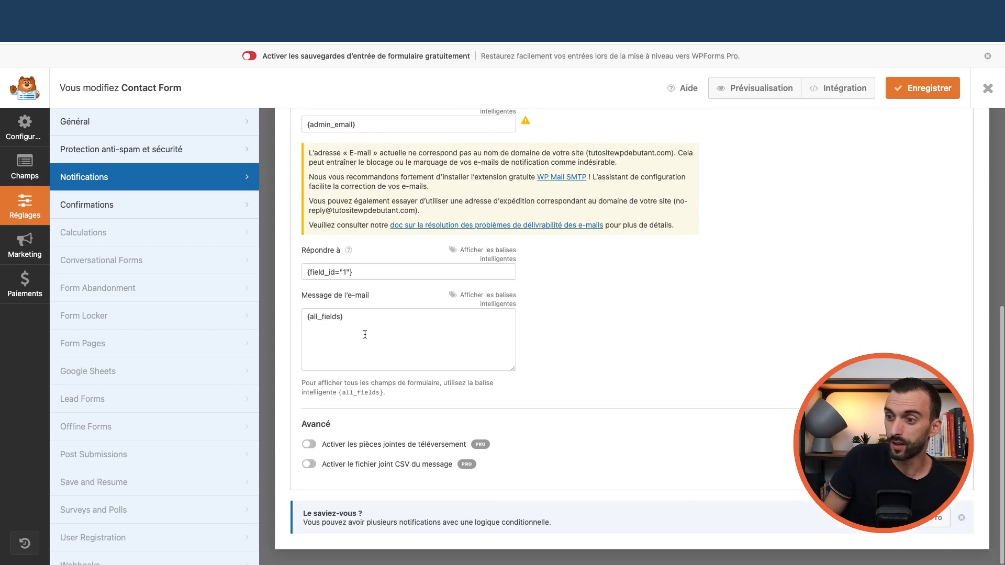
pyautogui.scroll(12, 366, 333)
pyautogui.click(25, 129)
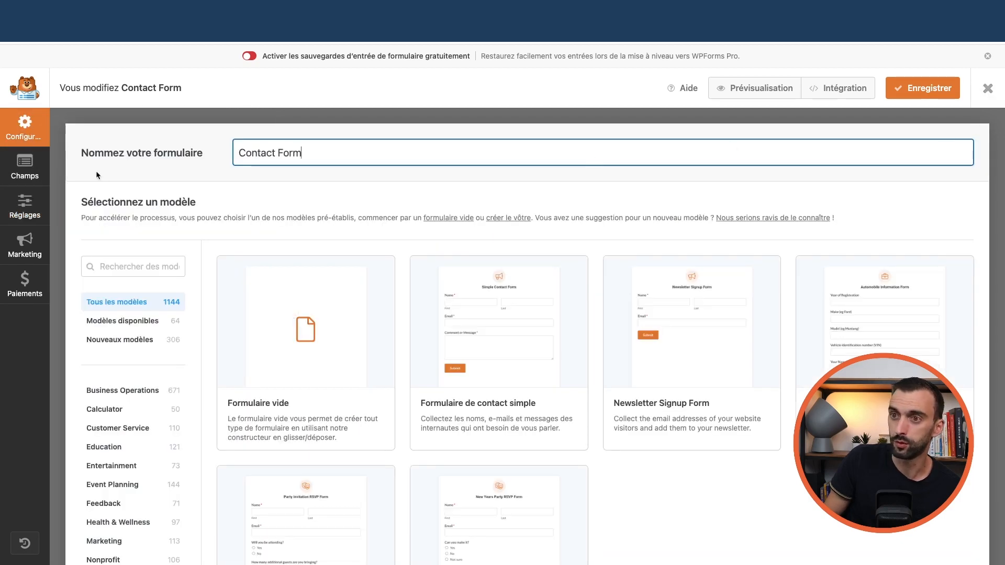
# - Close Contact Form without saving and start a new form from the Formulaire de contact simple template
pyautogui.click(986, 90)
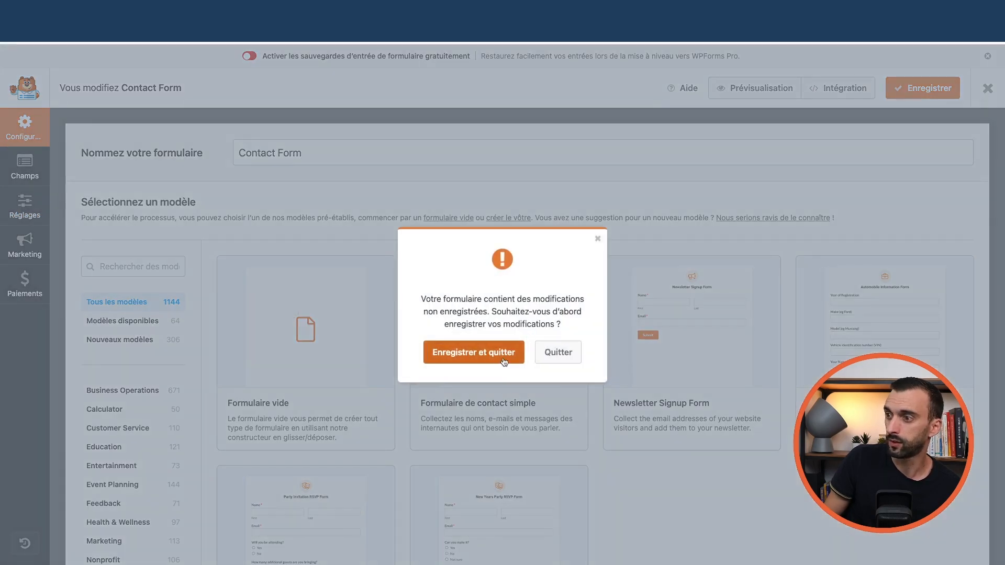
pyautogui.click(557, 353)
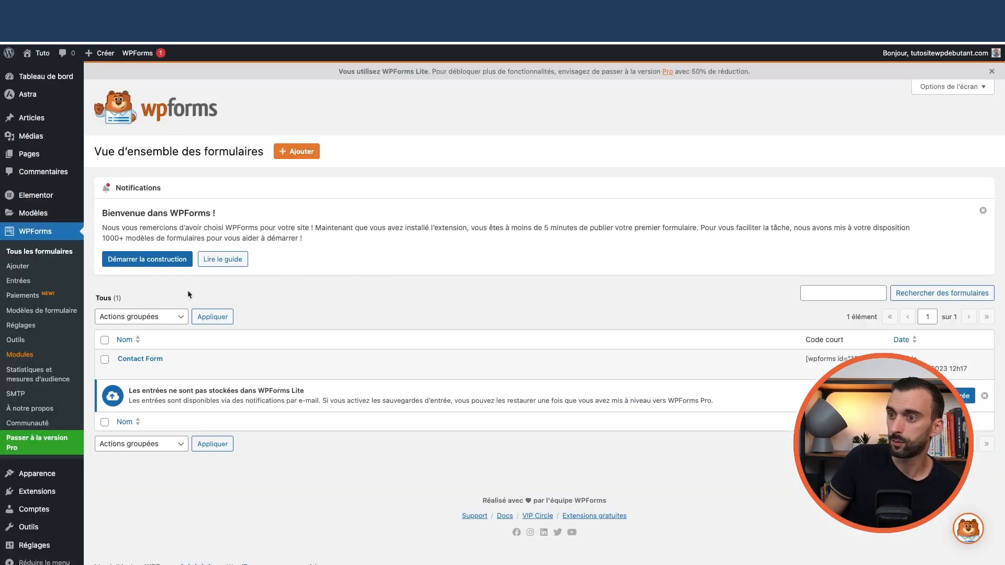
pyautogui.click(298, 153)
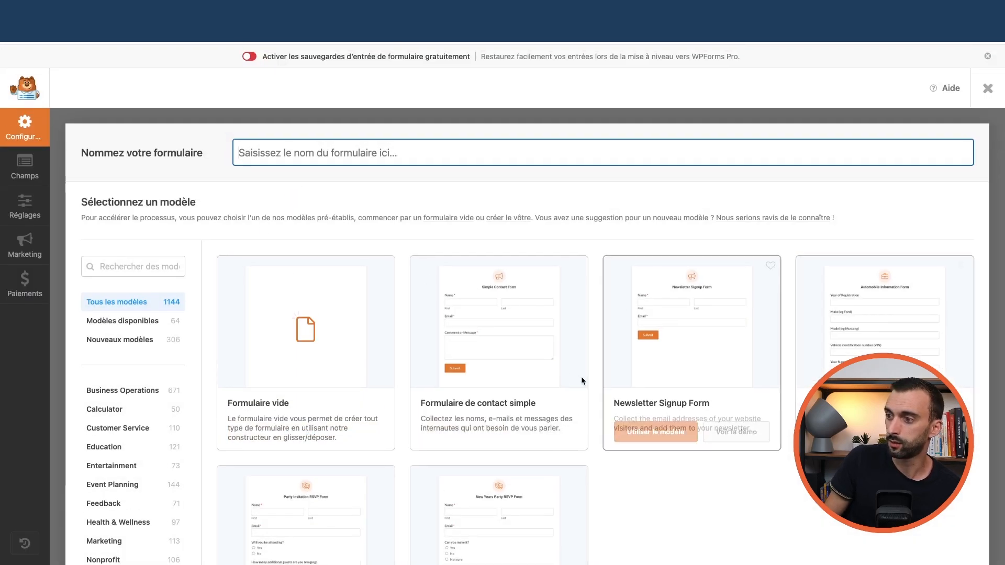
pyautogui.moveTo(495, 353)
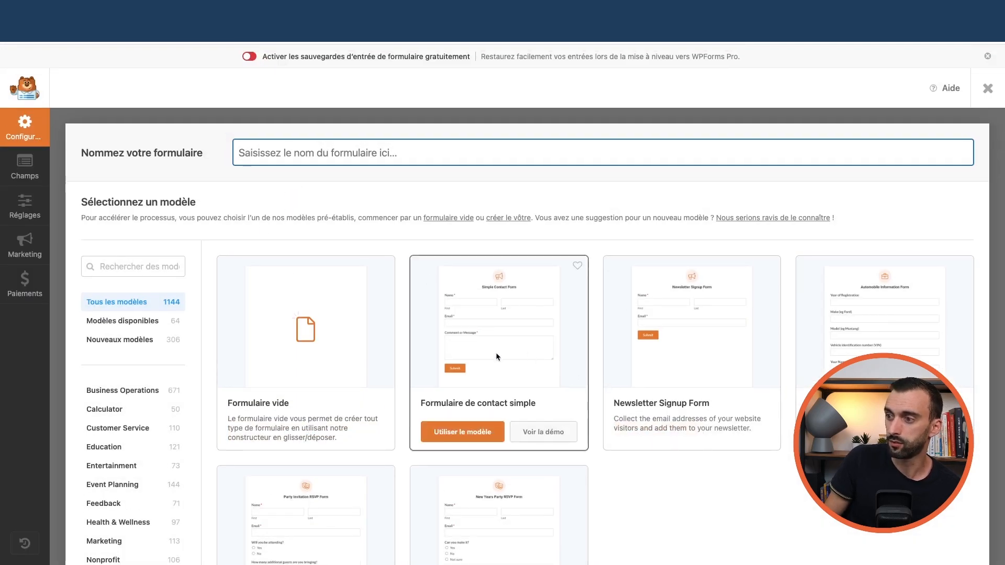
pyautogui.click(470, 435)
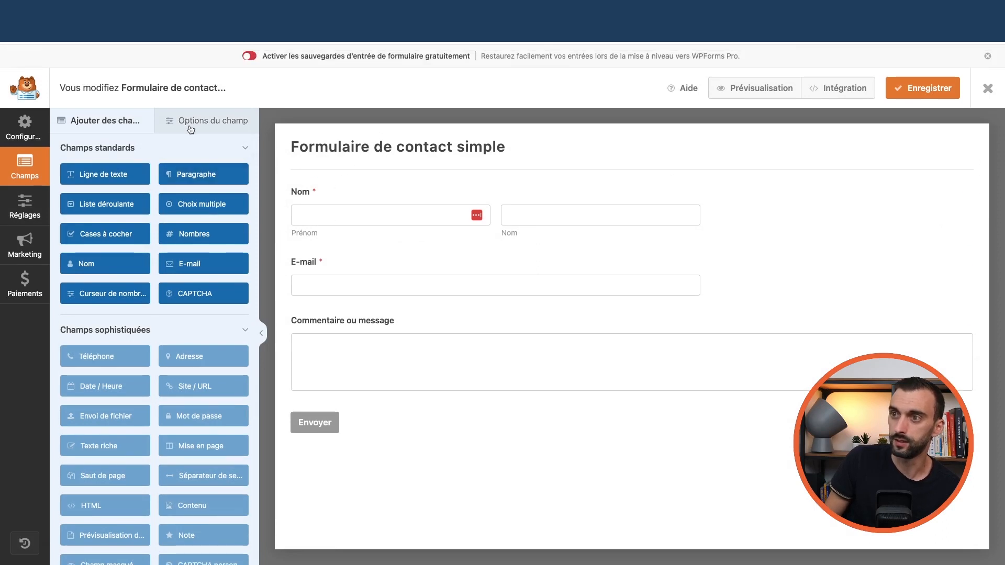
# - Set the Nom field's format to Simple and rename its label to Prénom
pyautogui.click(188, 129)
pyautogui.doubleClick(98, 206)
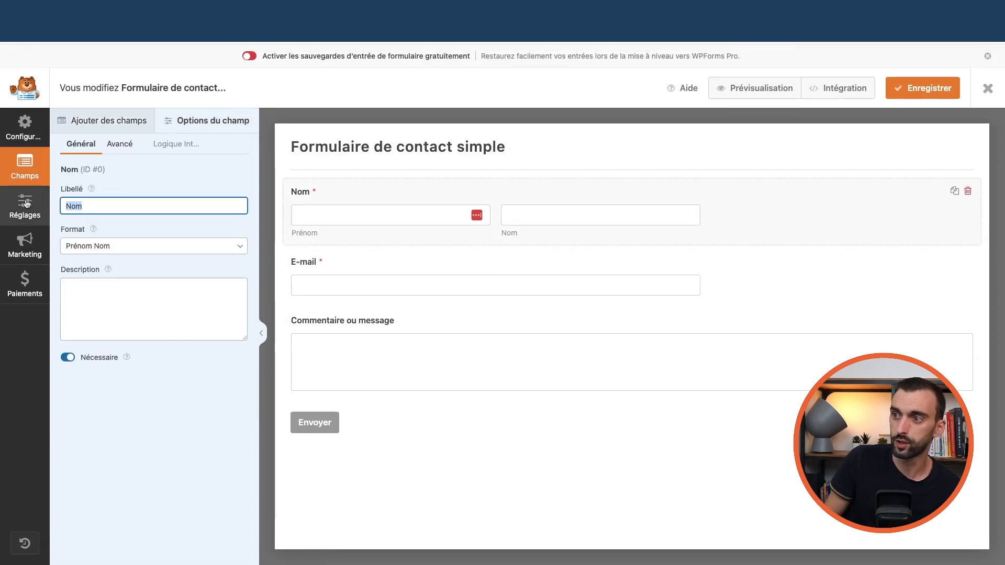
pyautogui.click(134, 246)
pyautogui.click(134, 240)
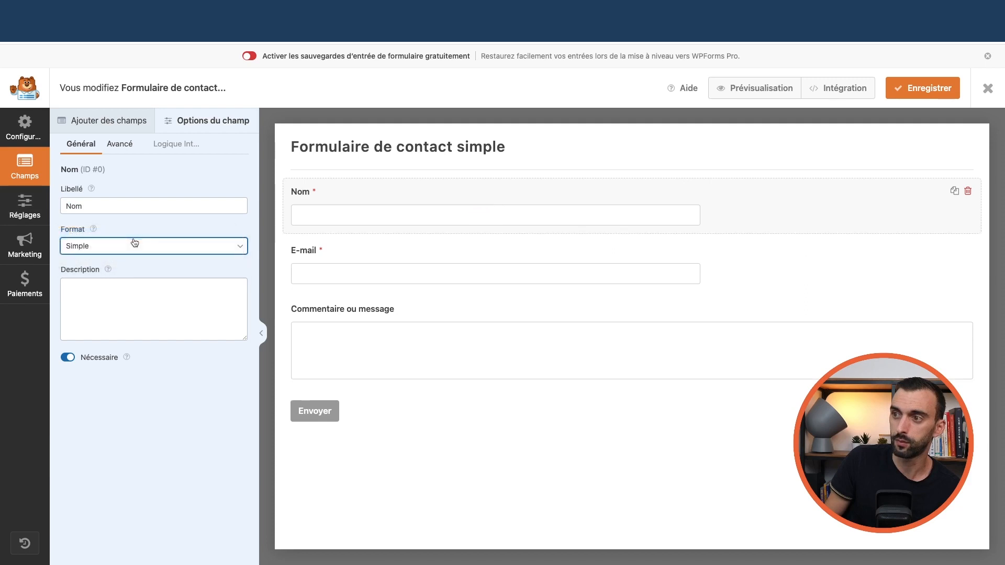
pyautogui.hotkey('shift', 'Tab')
pyautogui.write('Prénom')
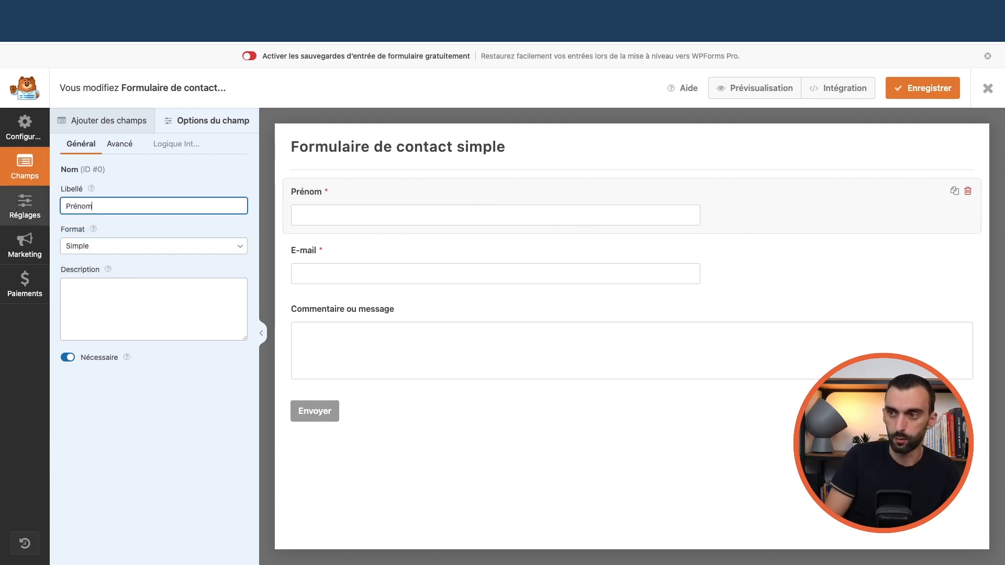
pyautogui.click(419, 257)
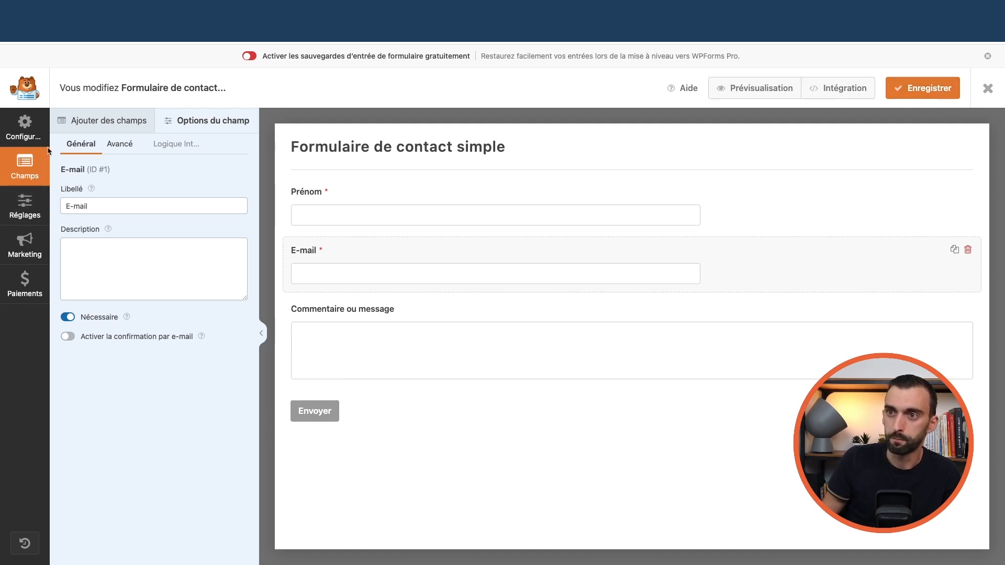
# - Browse the setup, field list and advanced options, dismiss the Pro notice, and close the builder
pyautogui.click(25, 138)
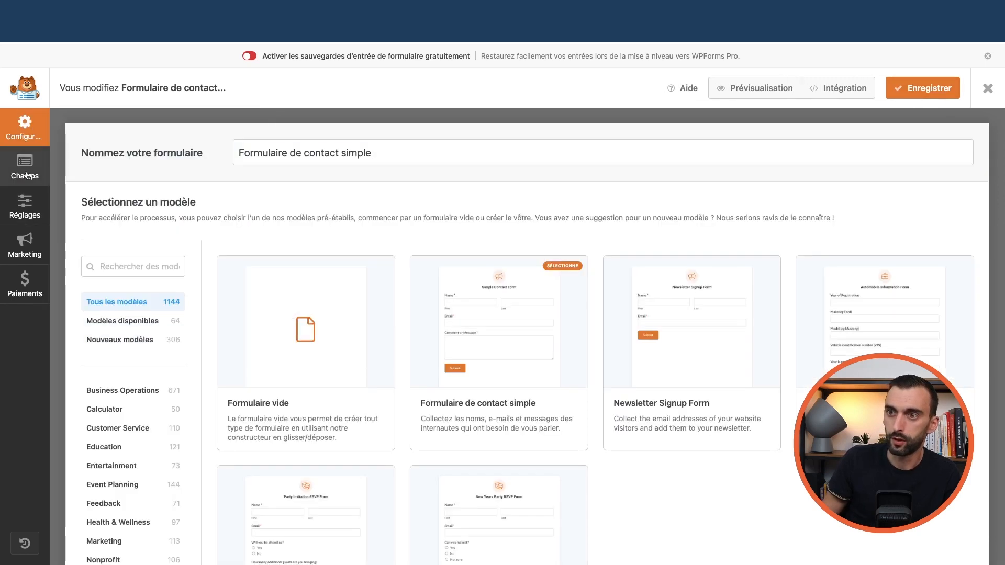
pyautogui.click(25, 166)
pyautogui.click(112, 124)
pyautogui.click(201, 125)
pyautogui.click(122, 145)
pyautogui.click(171, 145)
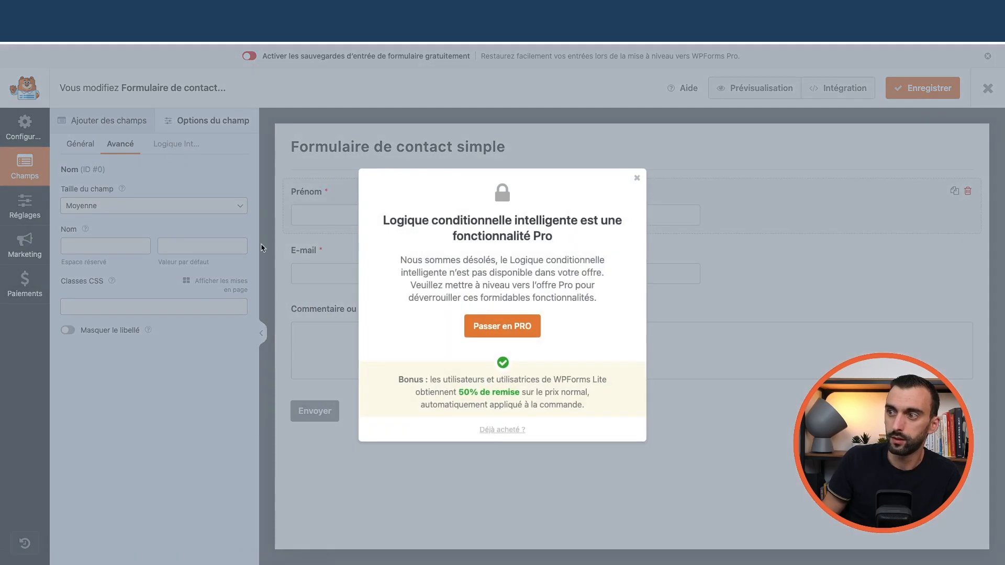
pyautogui.click(637, 178)
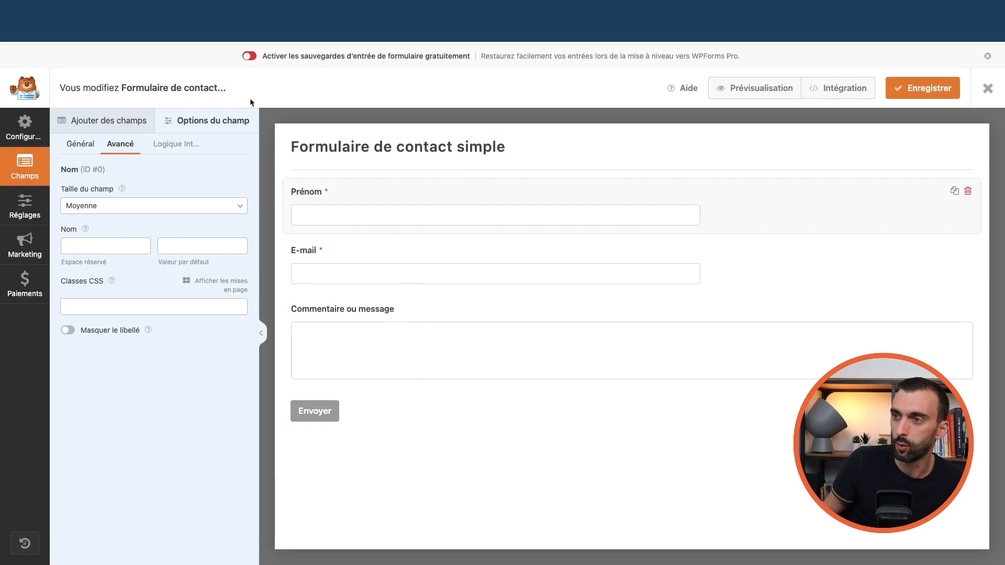
pyautogui.click(988, 89)
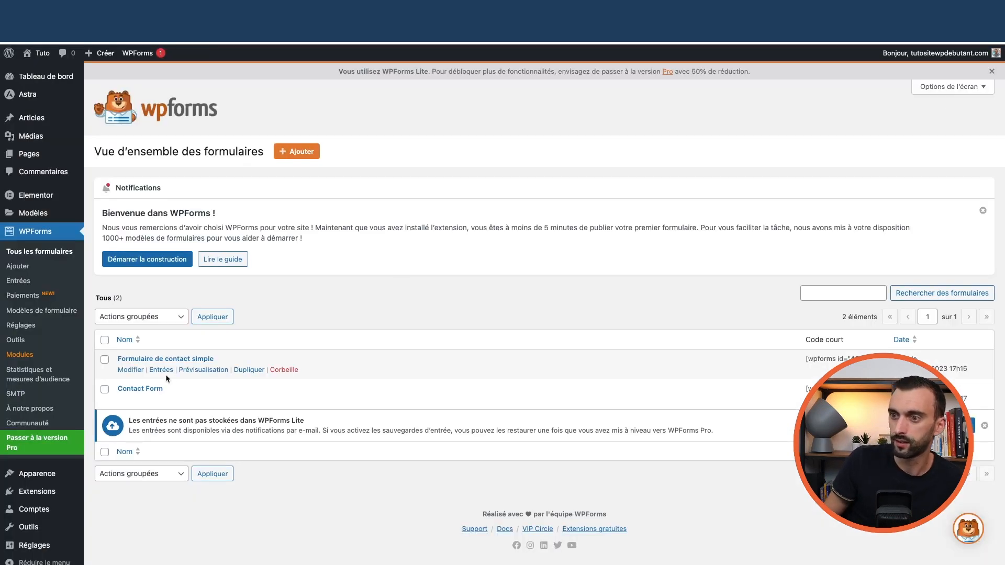
# - Rename the form to 'Formulaire de test', save it, and review its notifications and confirmations
pyautogui.click(131, 370)
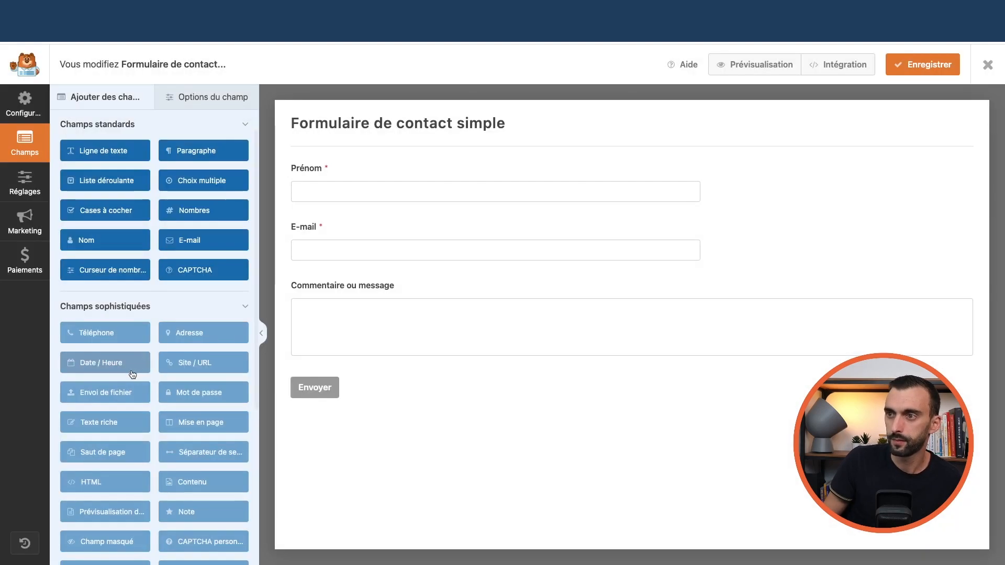
pyautogui.click(344, 119)
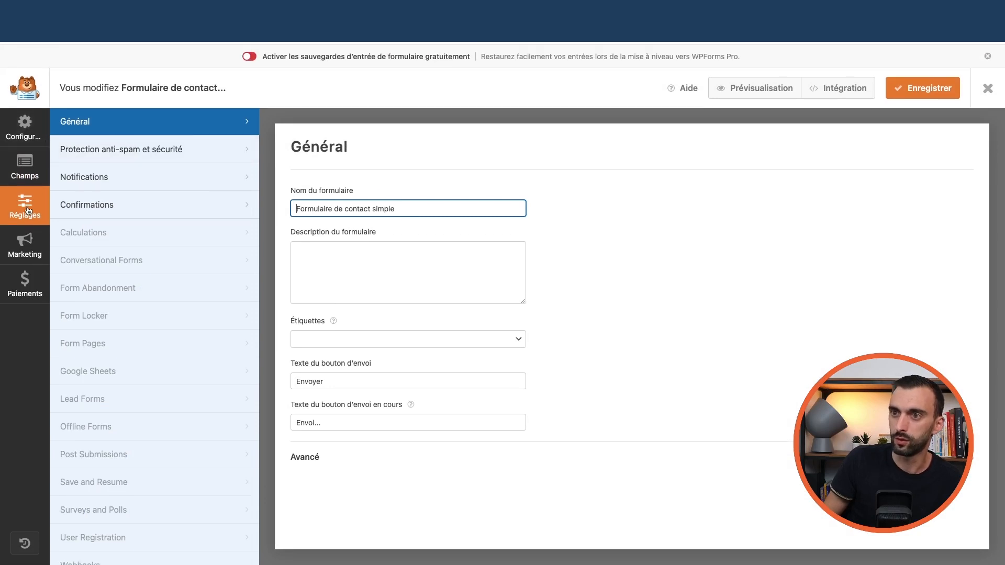
pyautogui.hotkey('ctrl', 'a')
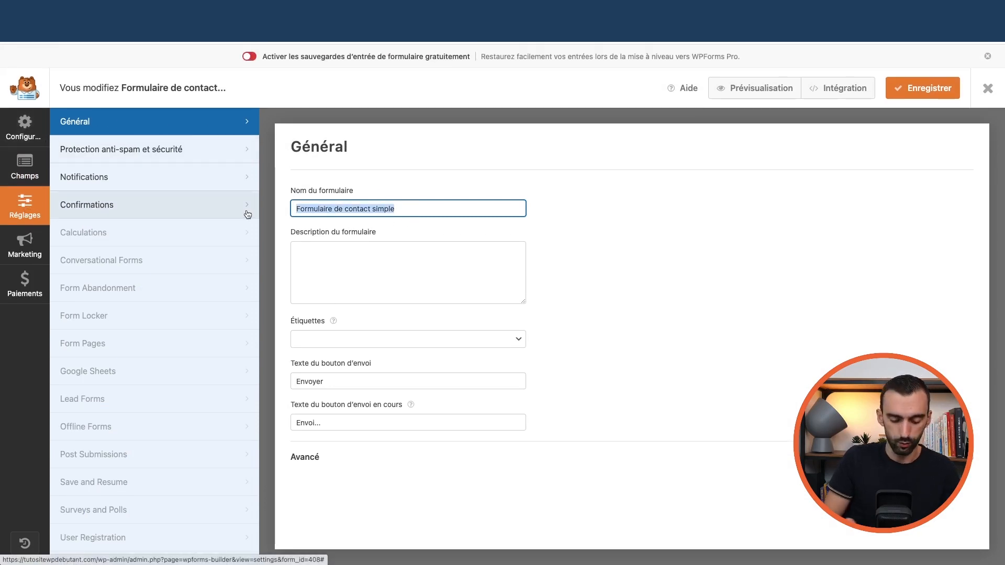
pyautogui.write('Formulaire de test')
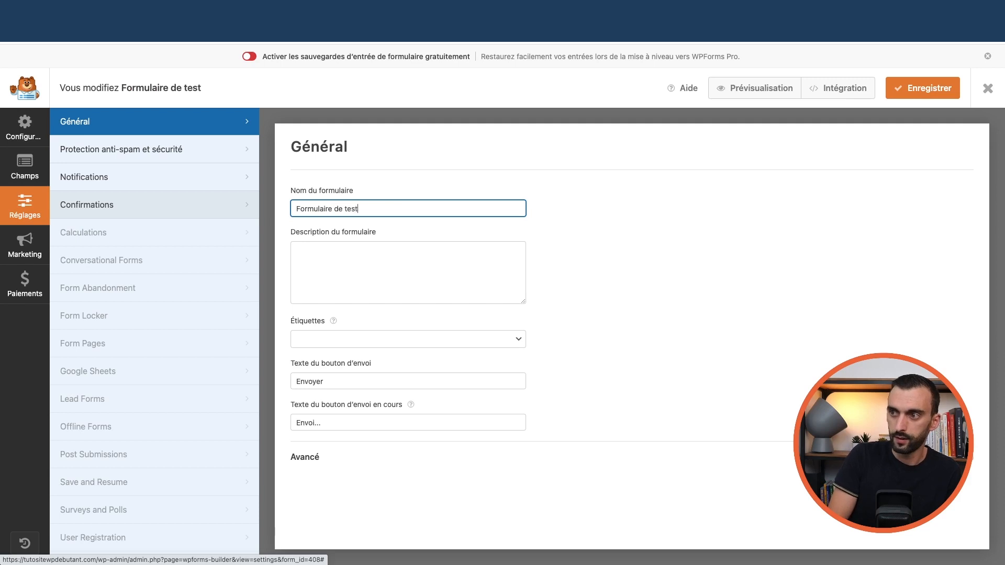
pyautogui.click(944, 92)
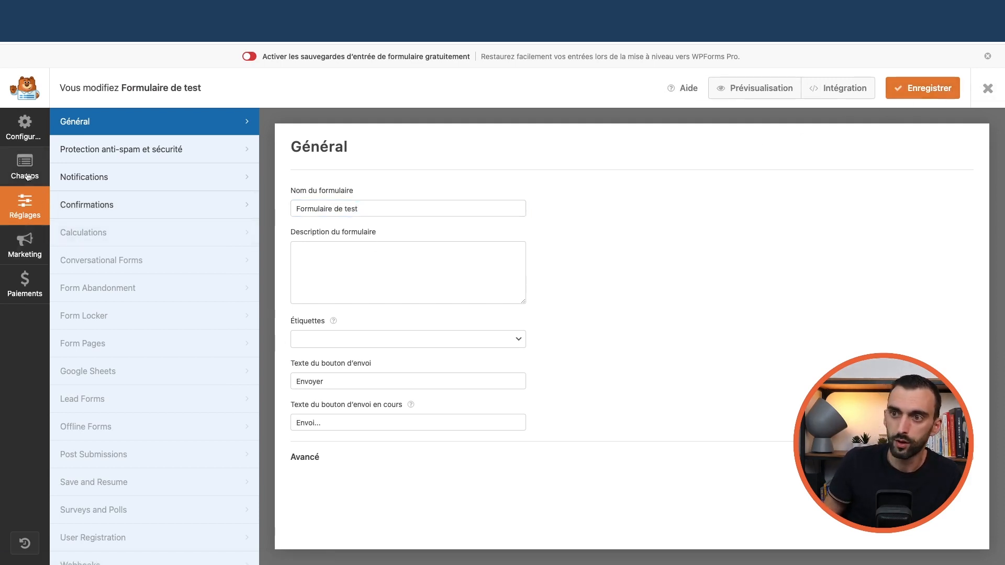
pyautogui.click(95, 180)
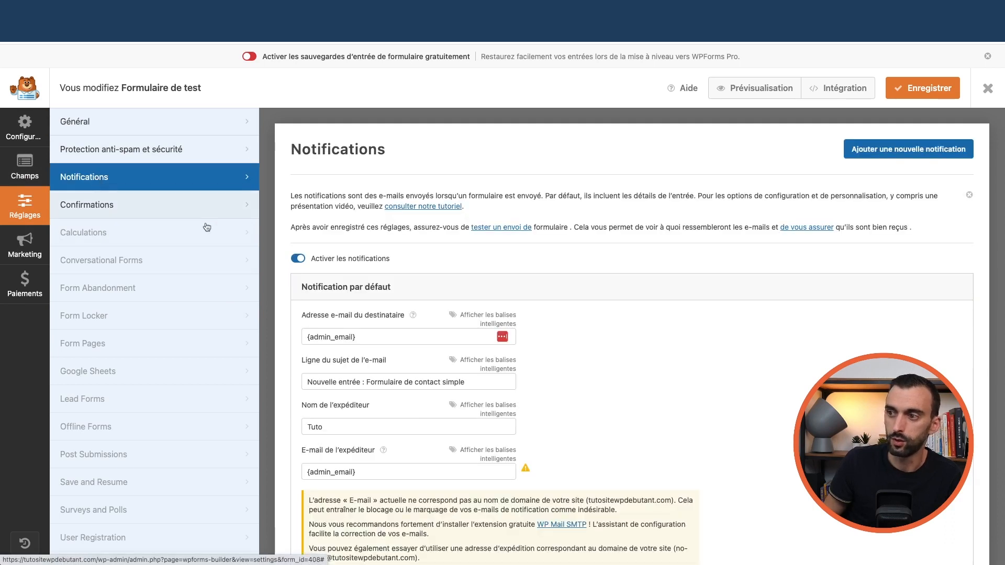
pyautogui.click(126, 204)
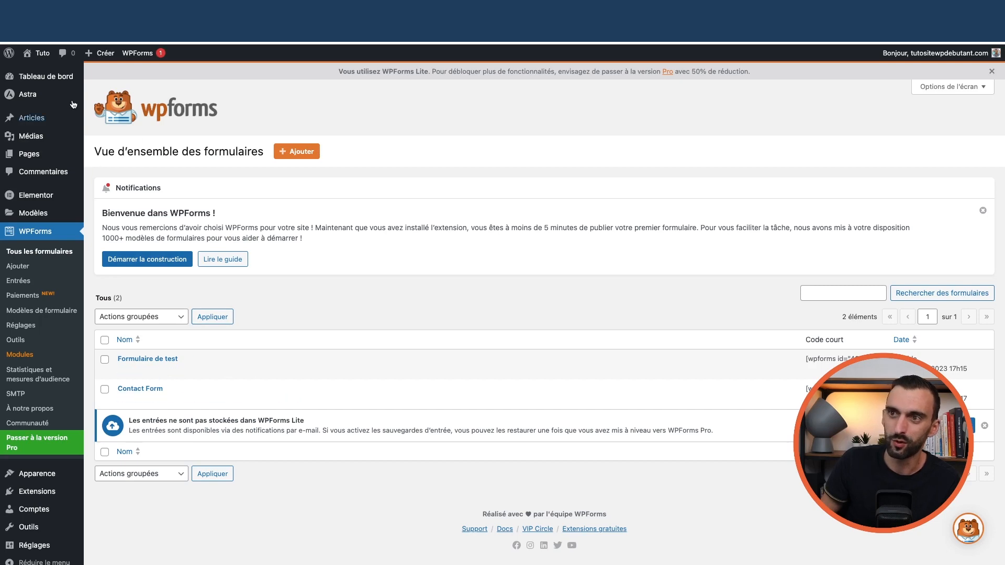
# - Open the roofing site's home page in Elementor
pyautogui.moveTo(42, 54)
pyautogui.click(50, 72)
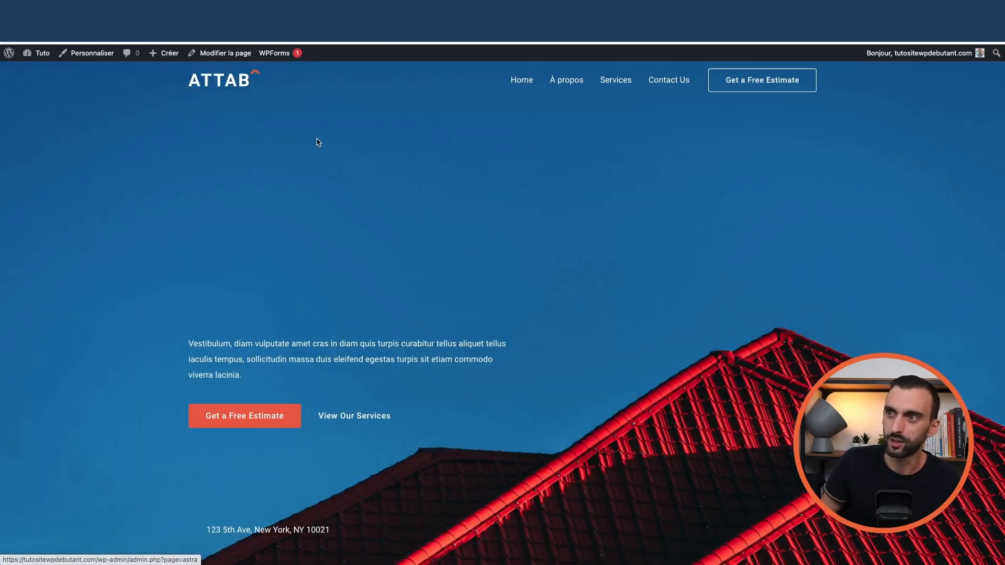
pyautogui.scroll(-5, 294, 217)
pyautogui.click(307, 59)
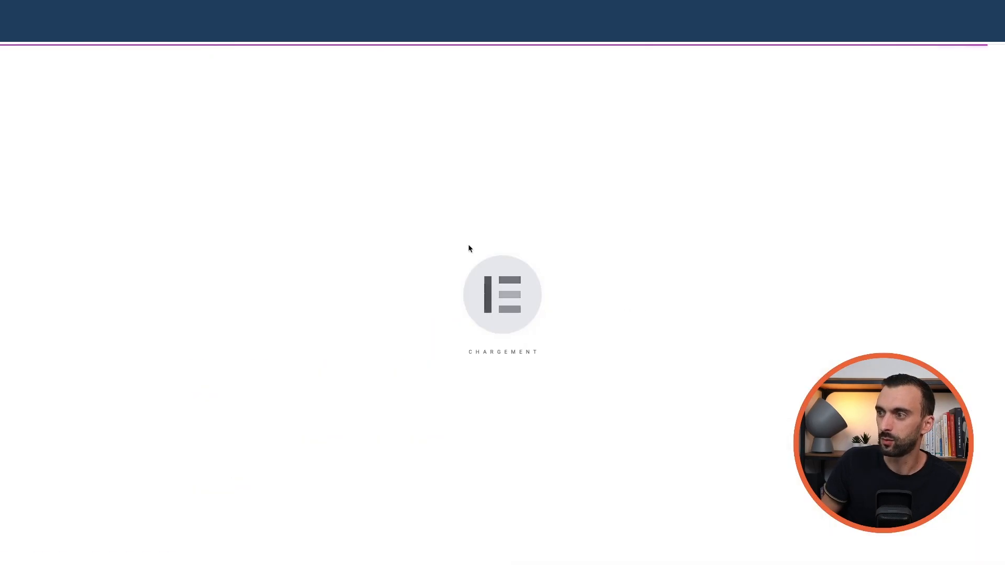
pyautogui.scroll(-5, 675, 293)
pyautogui.scroll(6, 759, 377)
pyautogui.scroll(-6, 782, 396)
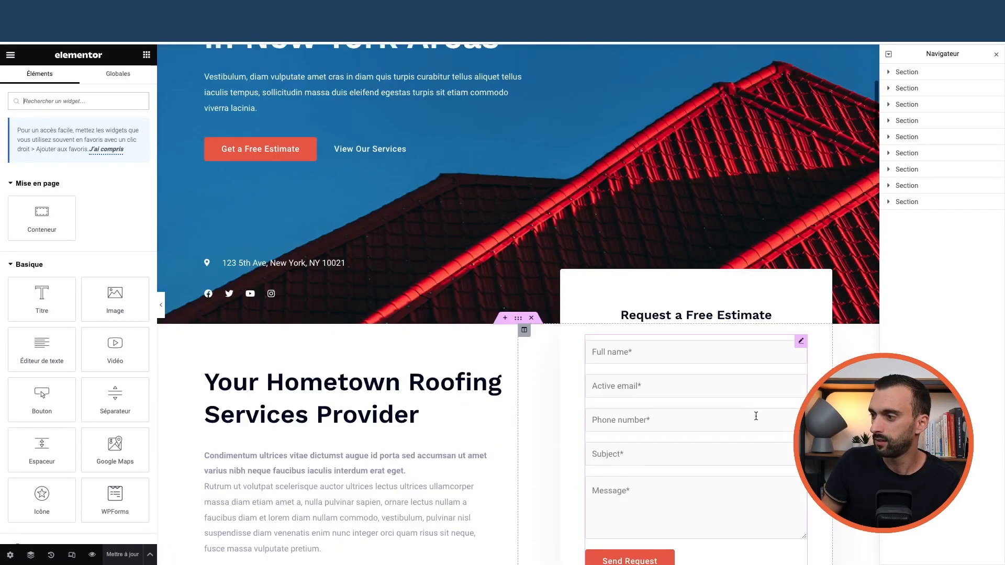
# - Preview Formulaire de test in the estimate widget, then search the widget panel for 'wp'
pyautogui.click(803, 258)
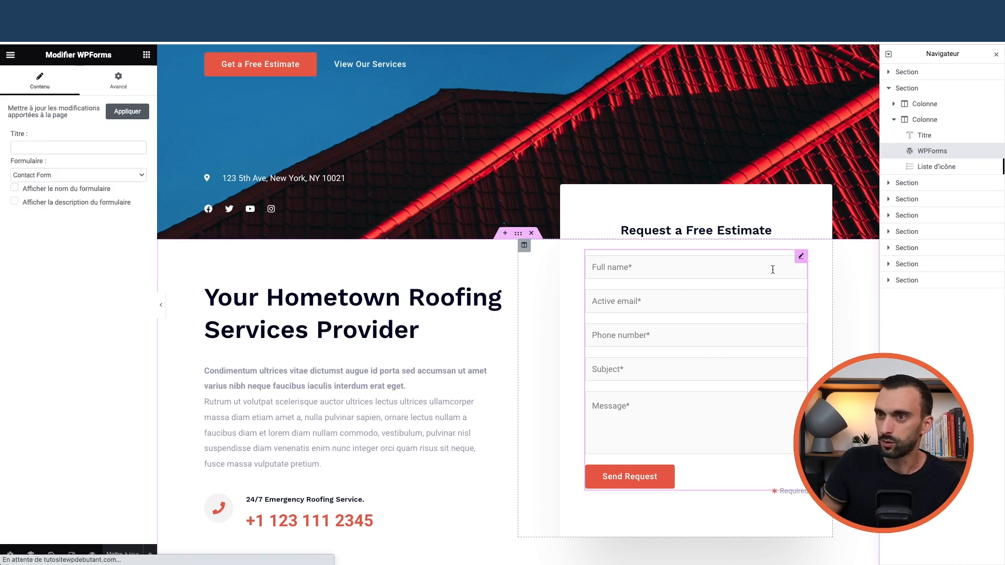
pyautogui.click(74, 176)
pyautogui.click(72, 188)
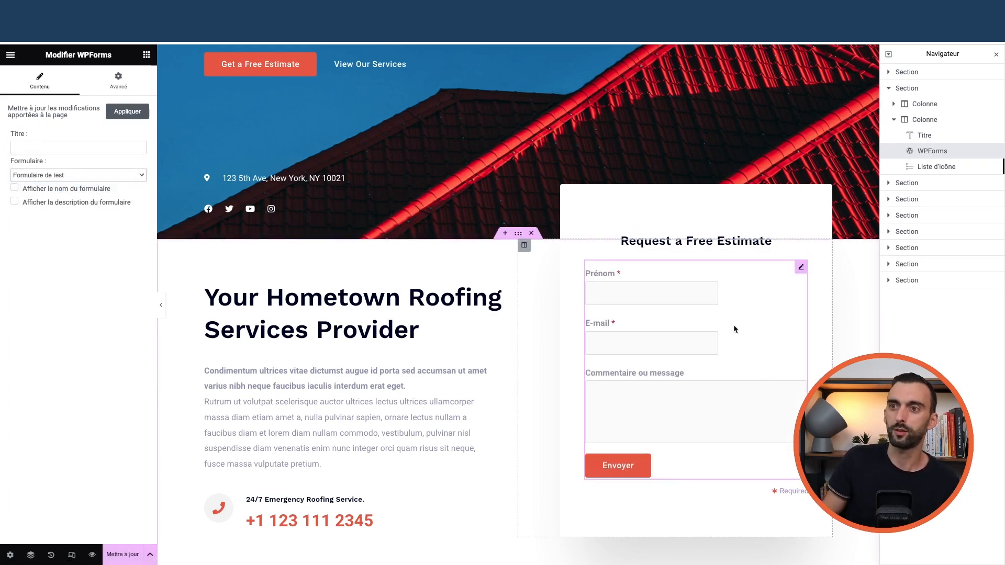
pyautogui.click(82, 173)
pyautogui.click(80, 171)
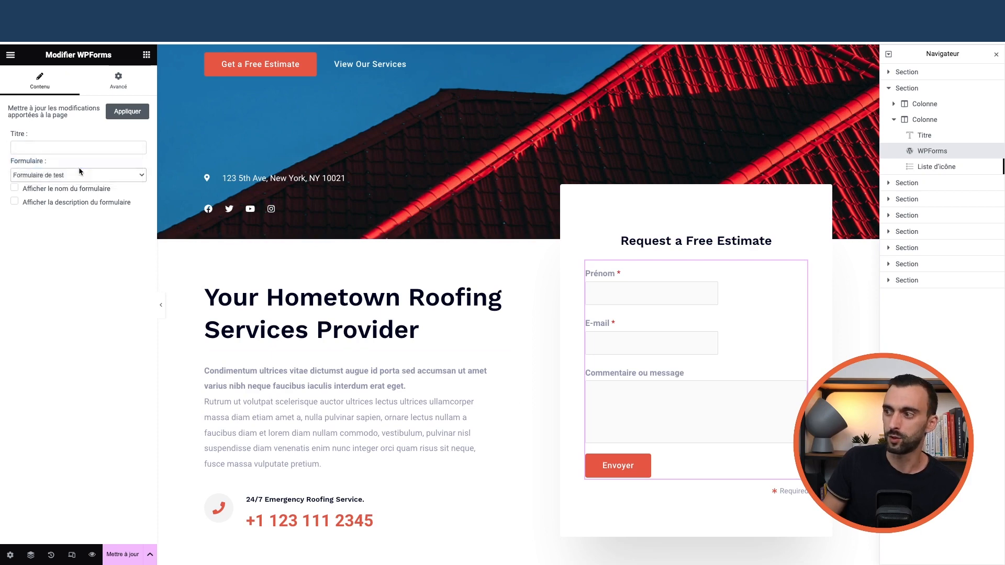
pyautogui.click(147, 58)
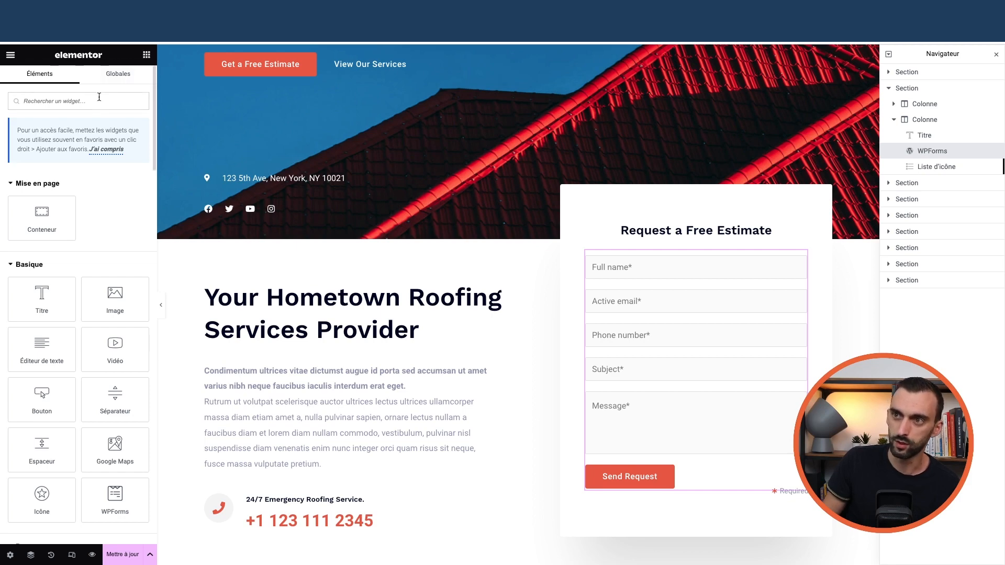
pyautogui.write('wp')
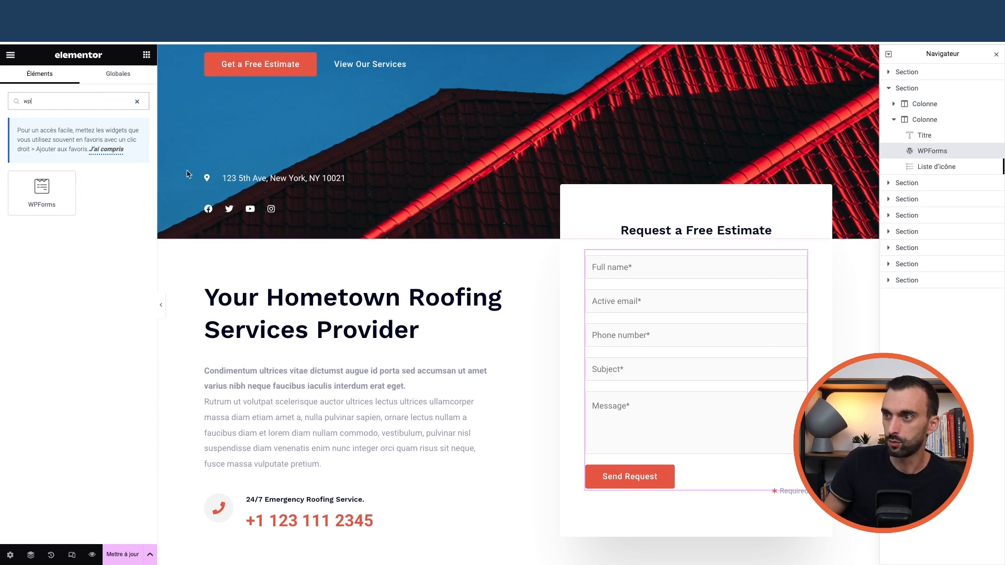
# - Drop a WPForms widget into the hero and set it to Contact Form
pyautogui.scroll(3, 220, 188)
pyautogui.moveTo(45, 192); pyautogui.dragTo(251, 170)
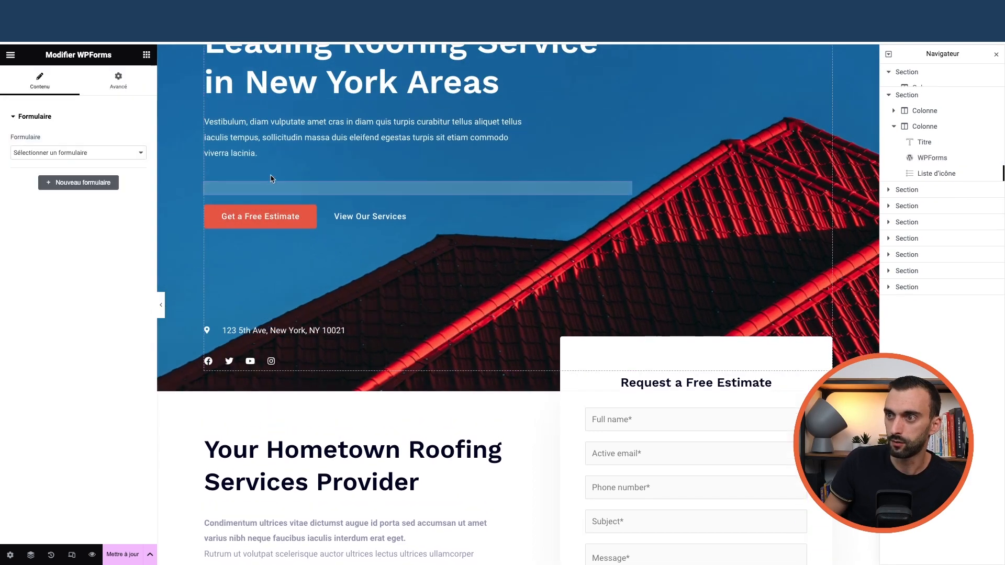
pyautogui.click(413, 253)
pyautogui.click(404, 270)
# - Delete the trial form widget from the hero and select the Request a Free Estimate heading
pyautogui.scroll(2, 406, 285)
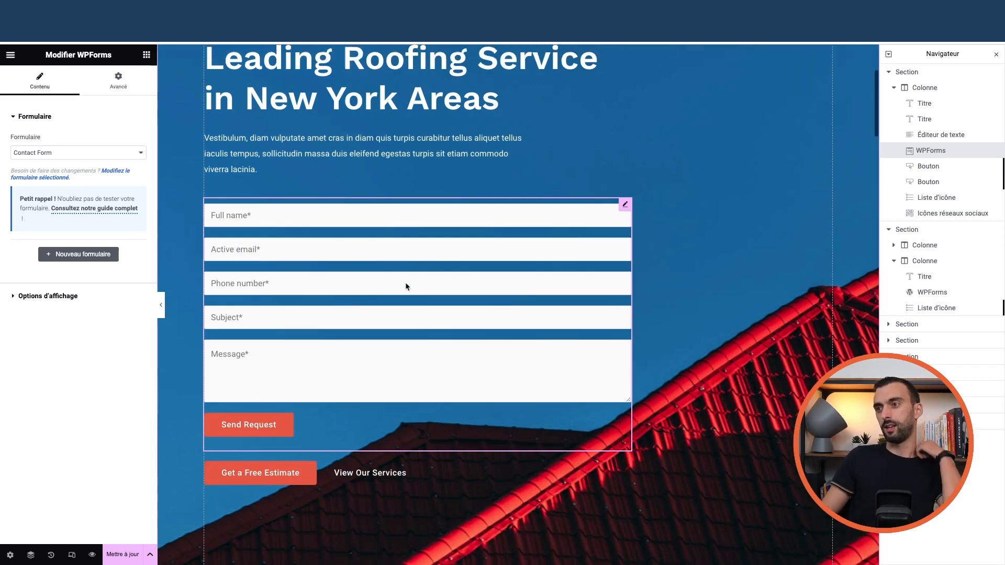
pyautogui.rightClick(629, 285)
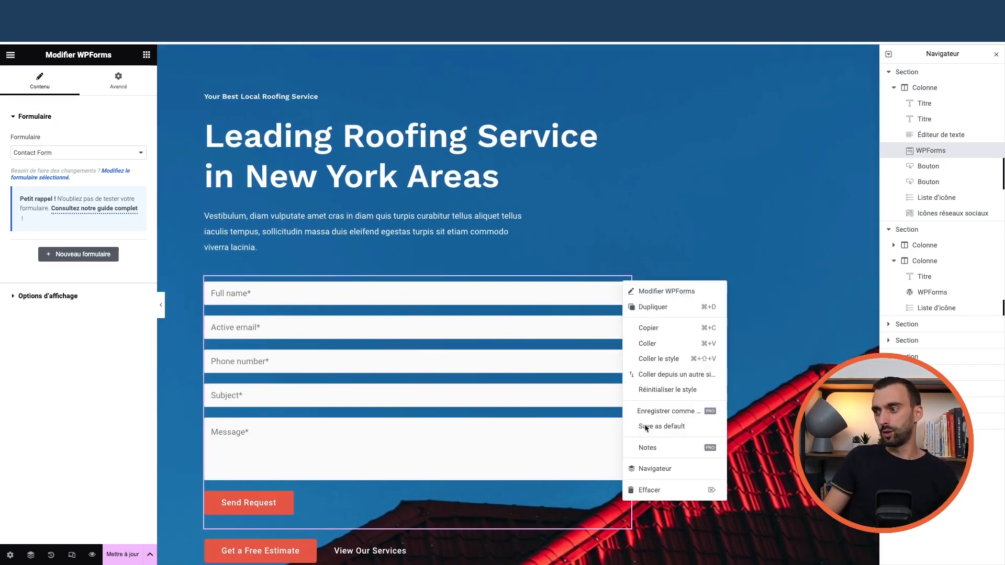
pyautogui.click(649, 547)
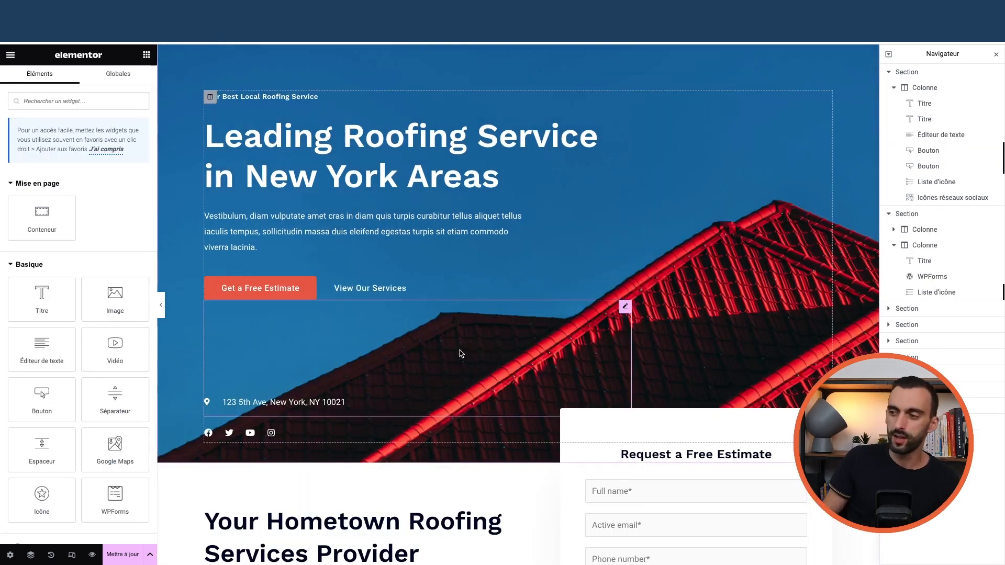
pyautogui.scroll(-7, 461, 351)
pyautogui.scroll(-3, 410, 325)
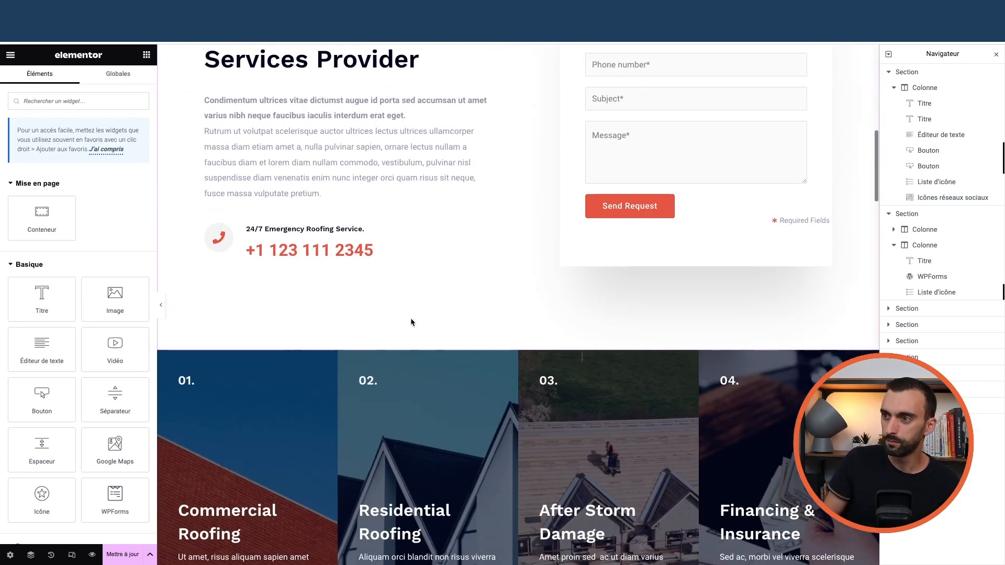
pyautogui.scroll(5, 424, 274)
pyautogui.click(635, 174)
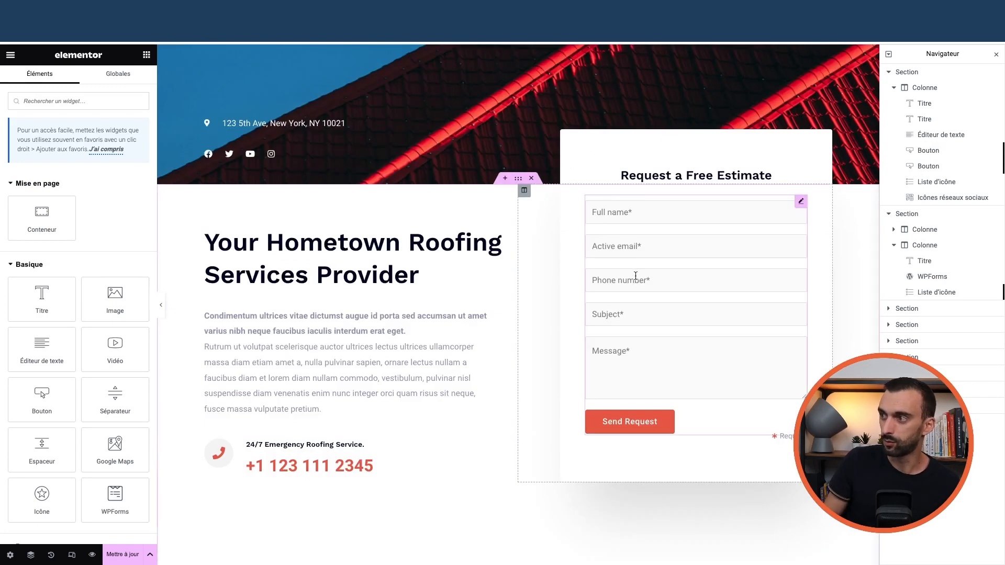
# - Set the estimate-form column's top margin to -150 px in its Advanced settings
pyautogui.click(524, 190)
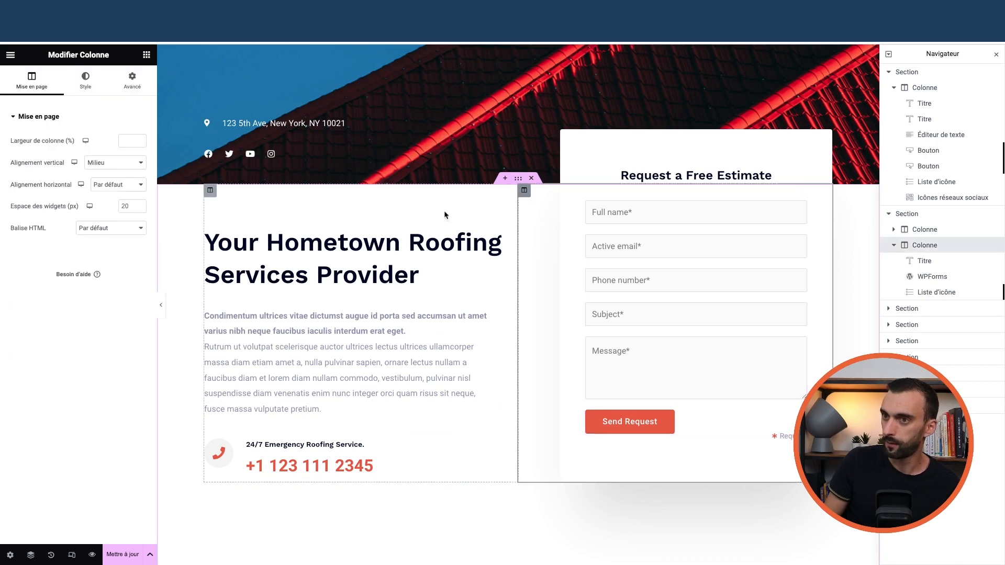
pyautogui.click(127, 84)
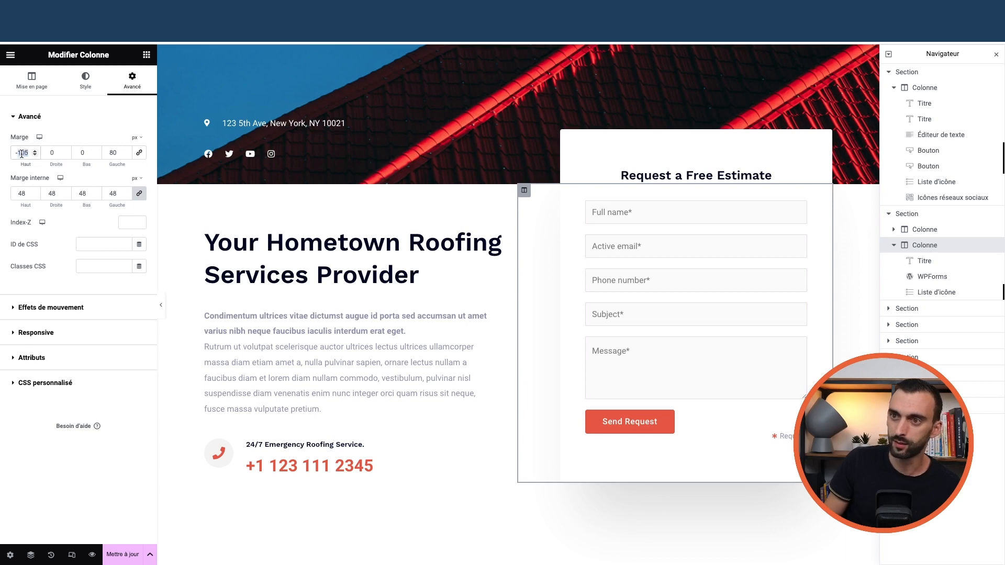
pyautogui.write('0')
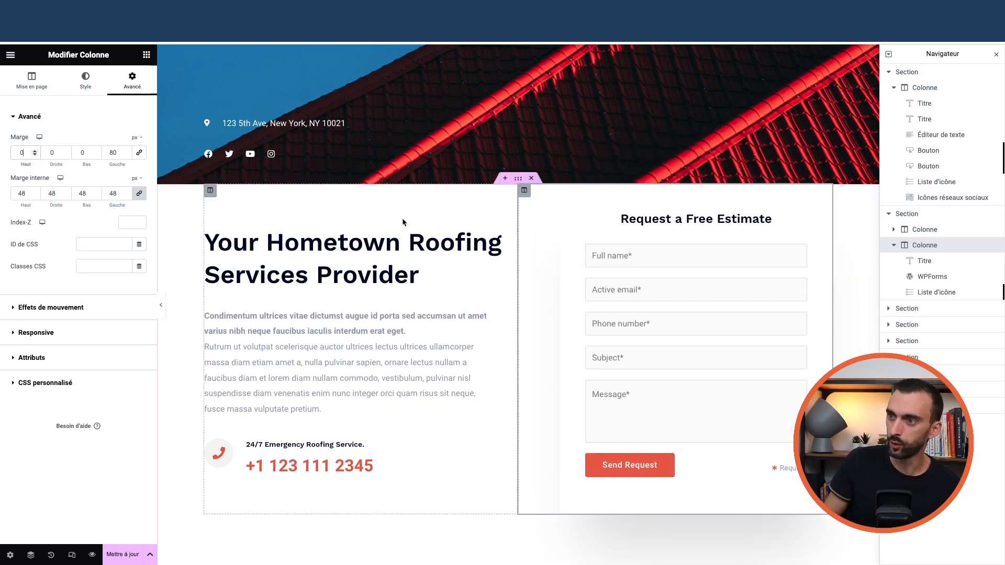
pyautogui.write('05')
pyautogui.press('BackSpace')
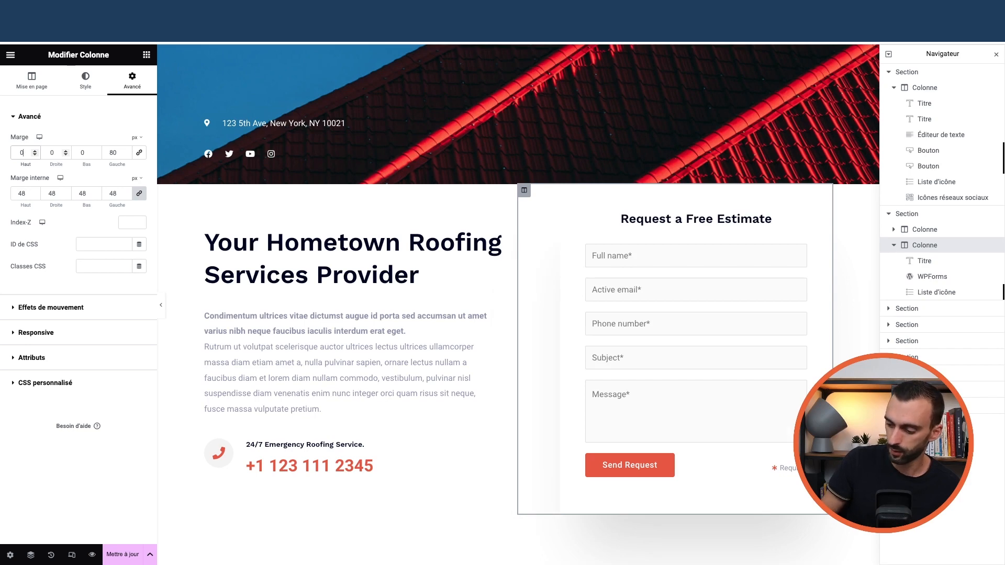
pyautogui.write('05')
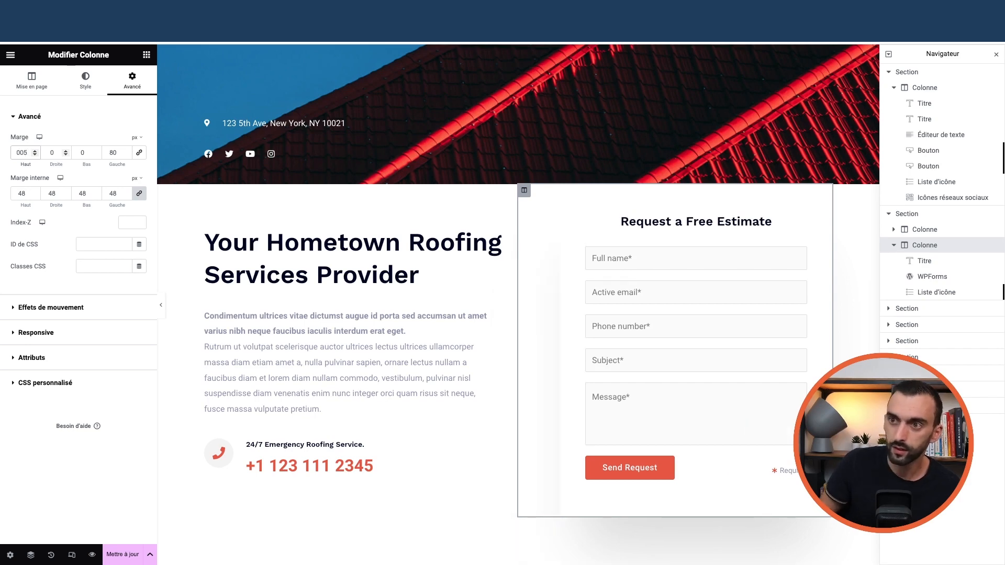
pyautogui.press('BackSpace')
pyautogui.press('BackSpace')
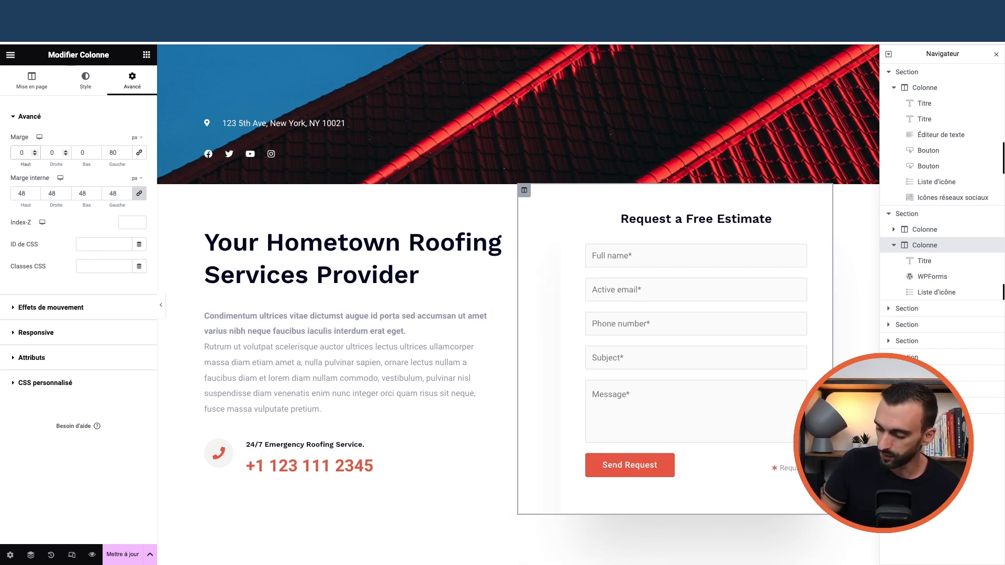
pyautogui.write('-15')
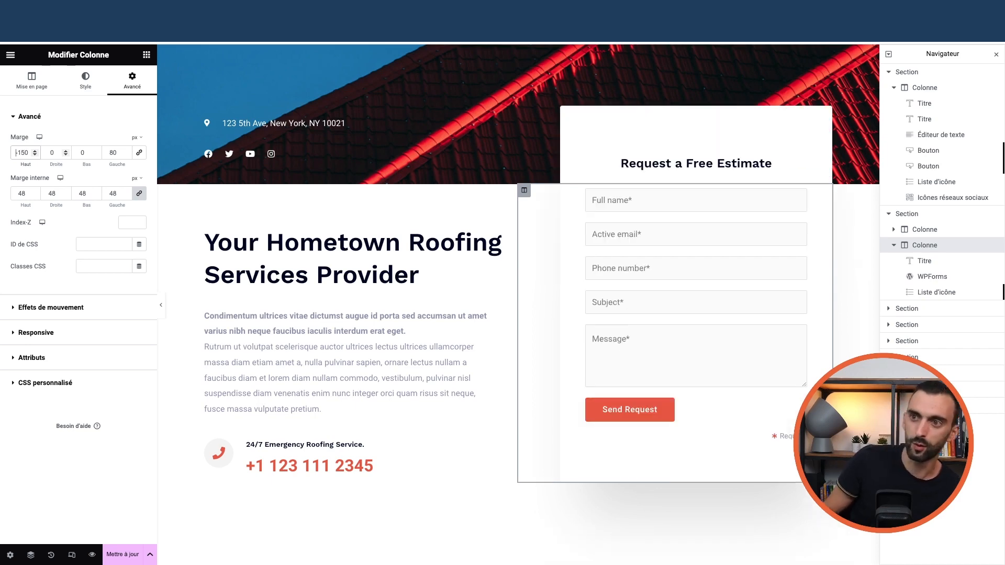
pyautogui.press('BackSpace')
pyautogui.press('BackSpace')
pyautogui.press('BackSpace')
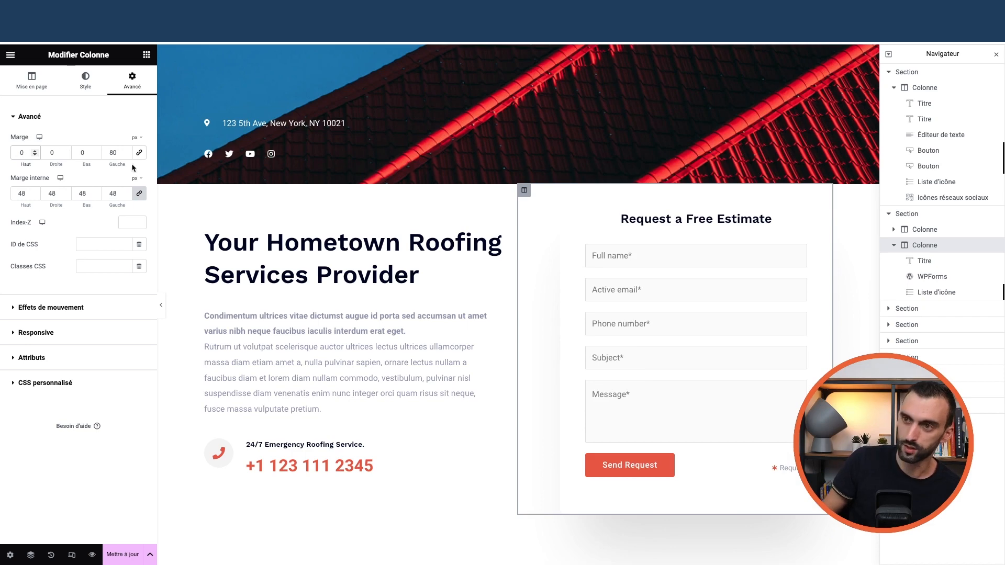
pyautogui.write('-15')
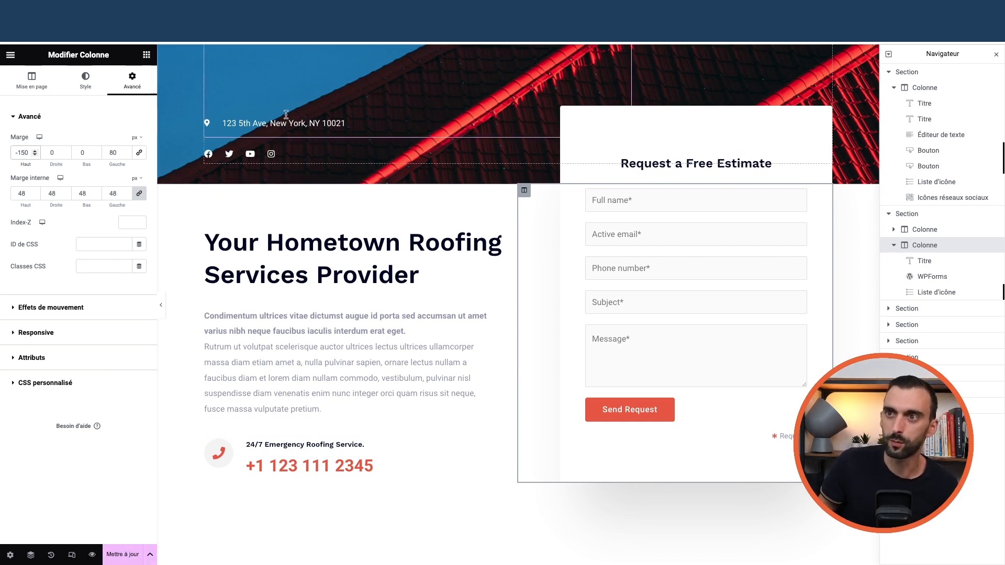
pyautogui.click(10, 55)
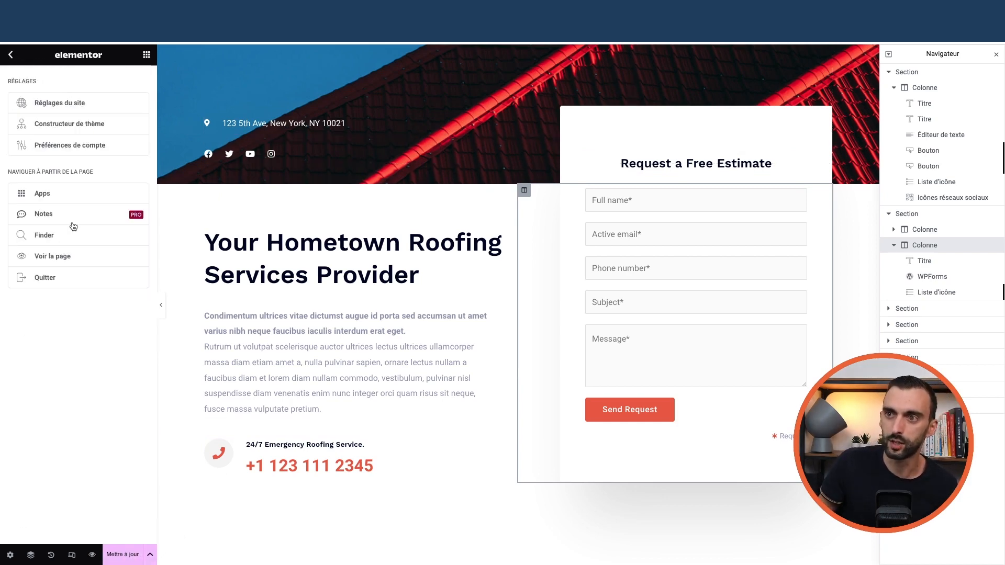
# - Exit Elementor, confirming the exit despite unsaved changes
pyautogui.click(56, 278)
pyautogui.press('Return')
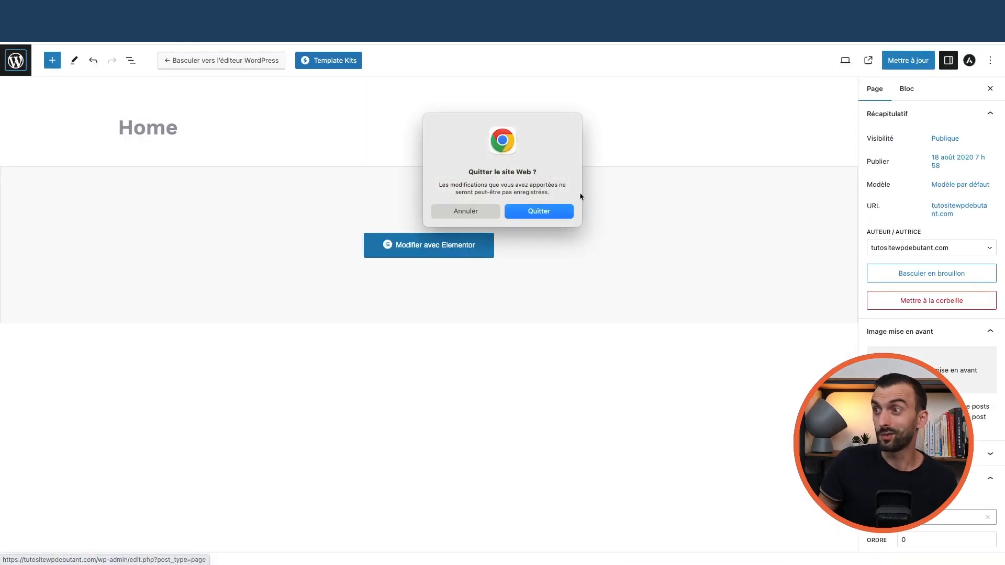
pyautogui.click(536, 199)
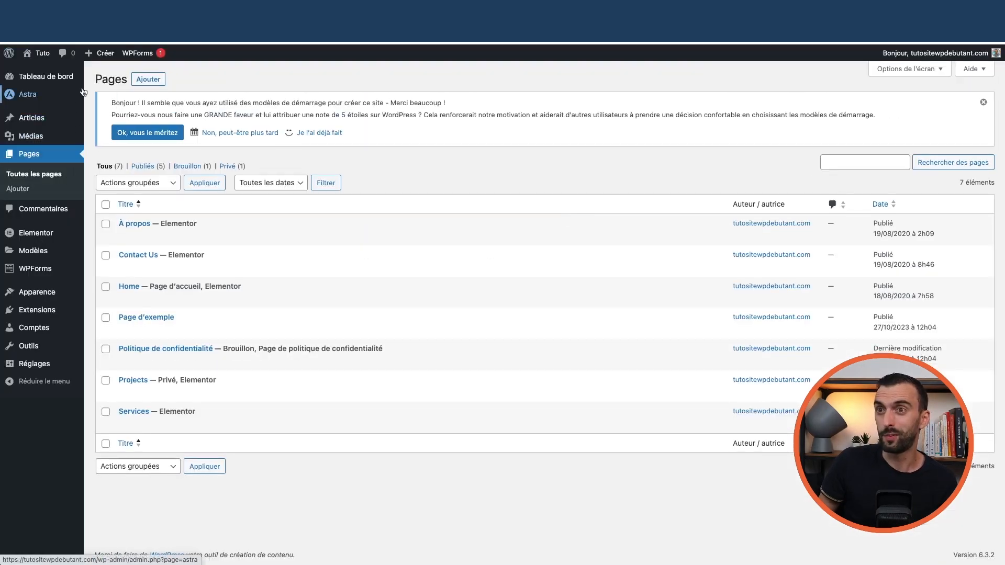
# - Add a new page titled 'Ma super page' and launch it in Elementor
pyautogui.moveTo(35, 99)
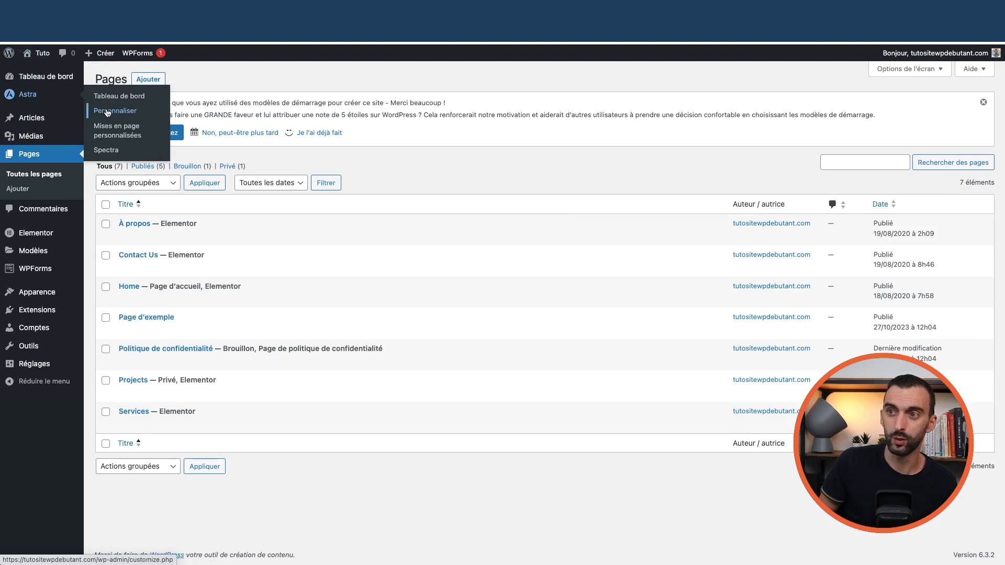
pyautogui.moveTo(63, 369)
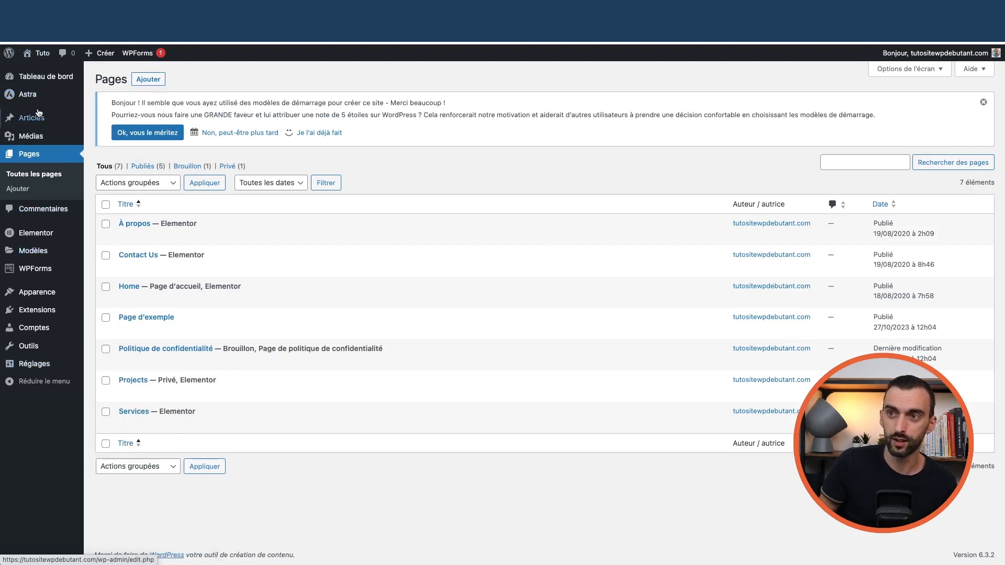
pyautogui.click(56, 175)
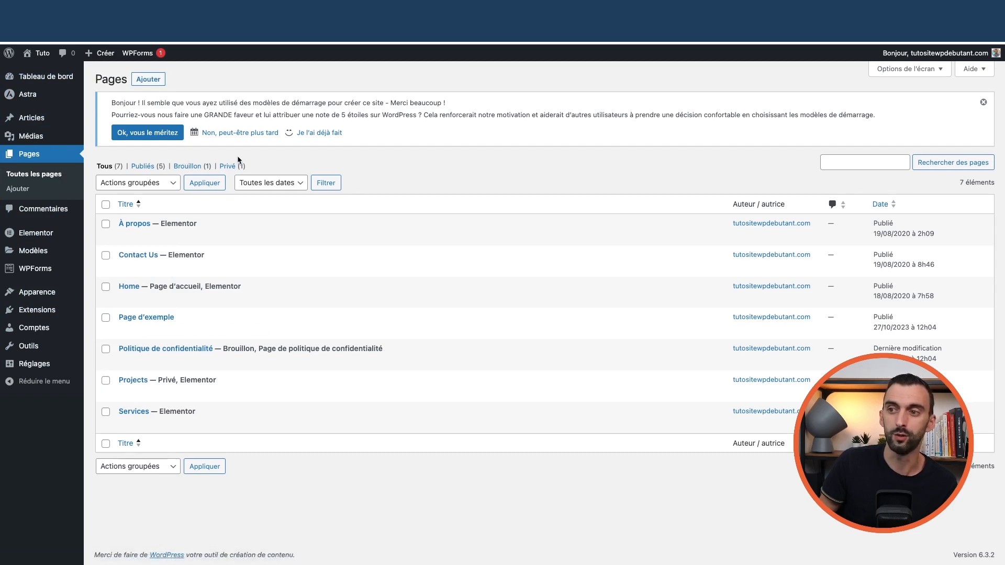
pyautogui.click(146, 84)
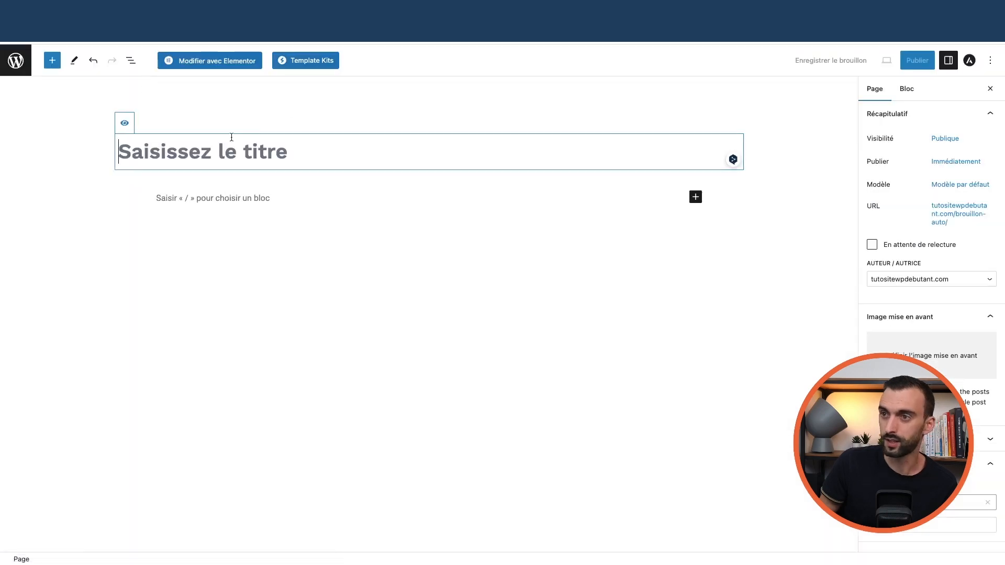
pyautogui.write('Ma')
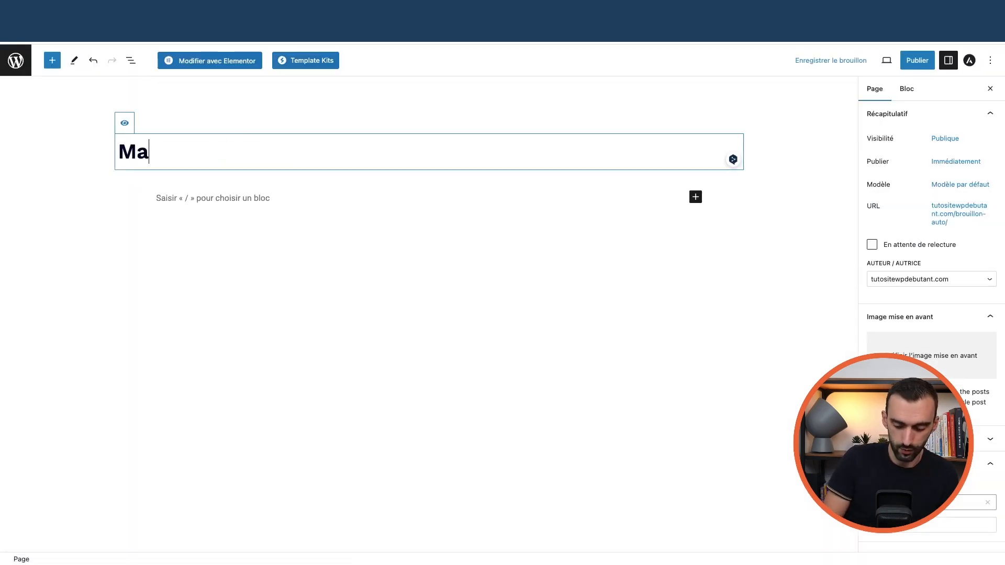
pyautogui.write(' super page')
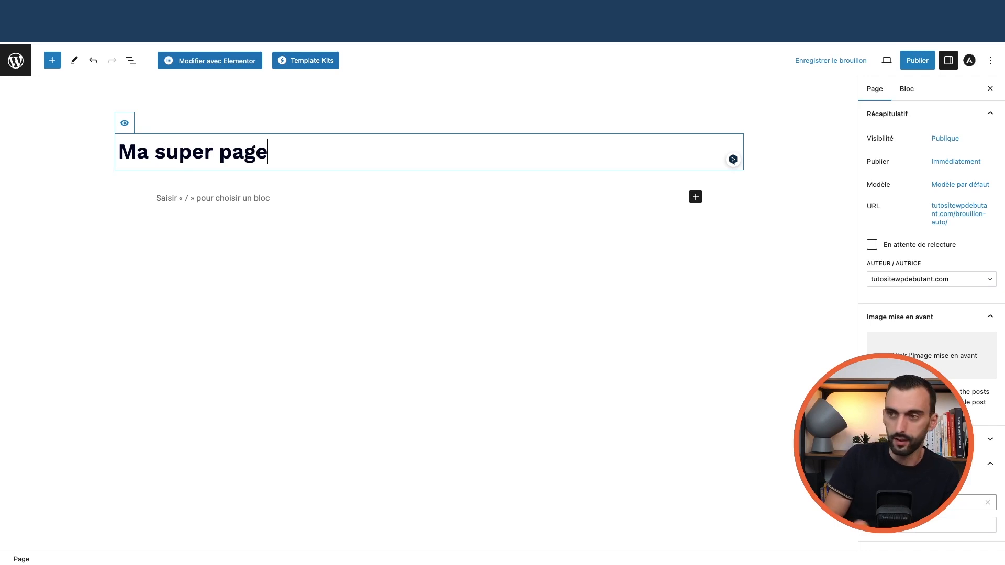
pyautogui.click(265, 209)
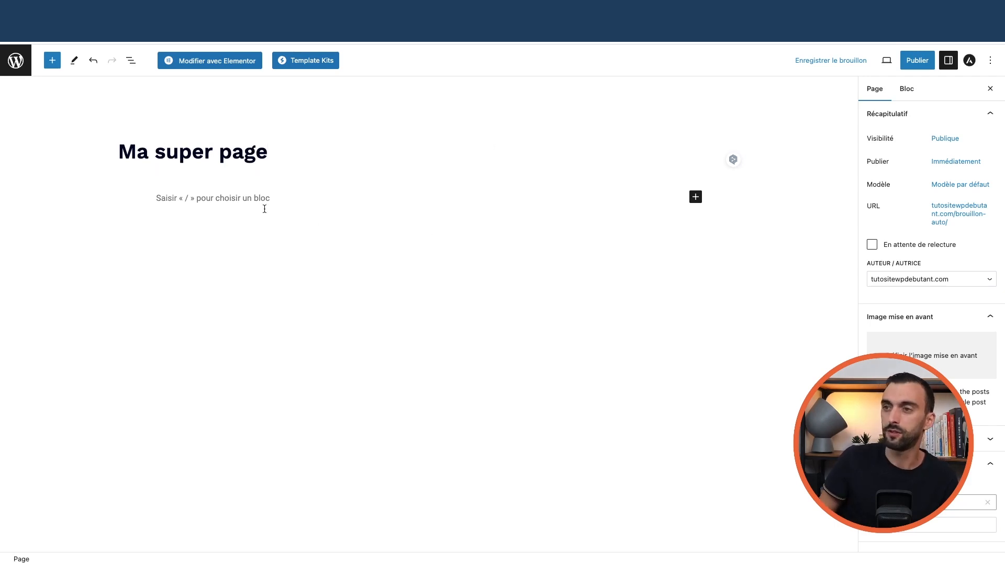
pyautogui.click(232, 61)
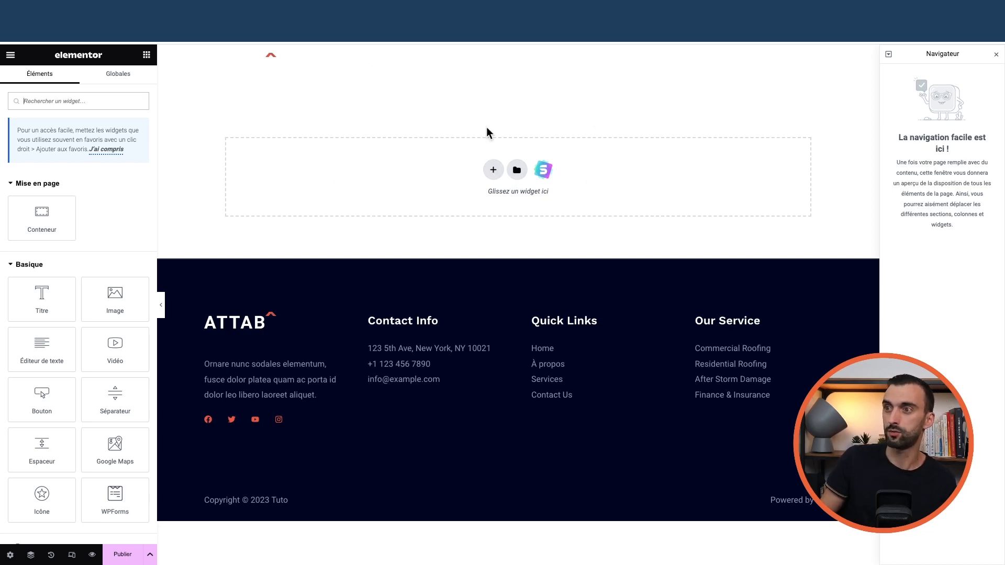
# - Browse the full-page templates in the Elementor template library
pyautogui.click(516, 173)
pyautogui.click(483, 105)
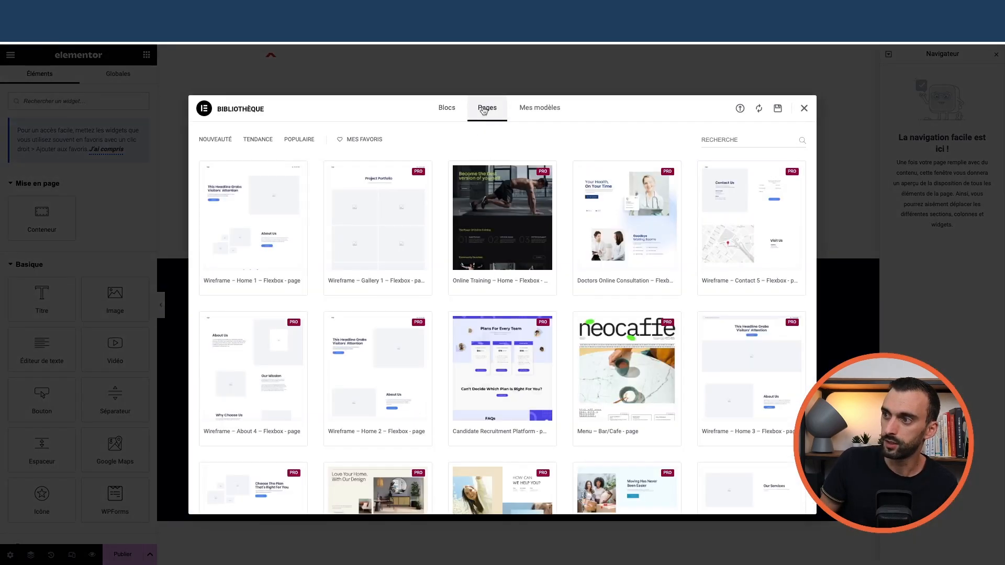
pyautogui.scroll(-10, 492, 272)
pyautogui.scroll(10, 492, 267)
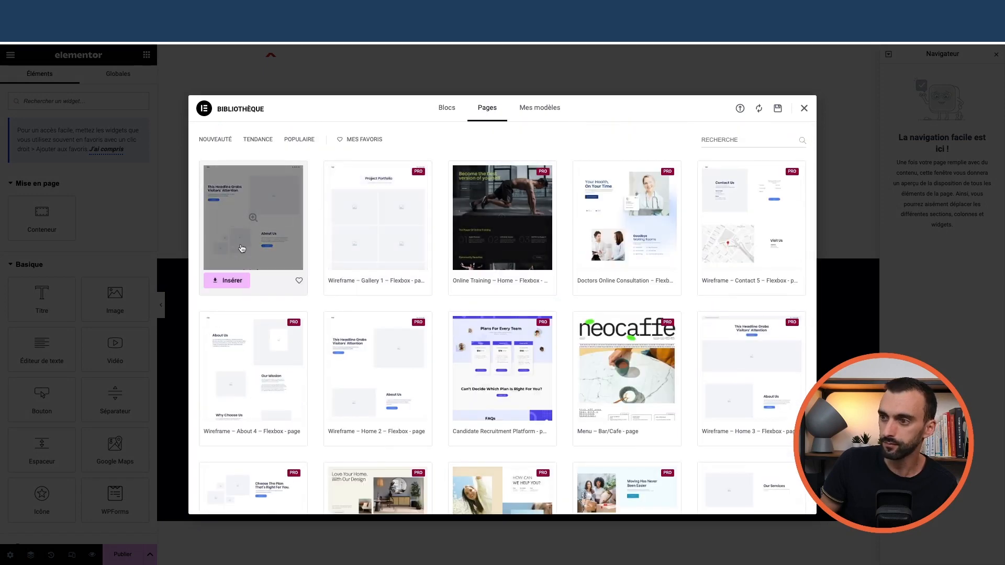
pyautogui.scroll(-2, 241, 248)
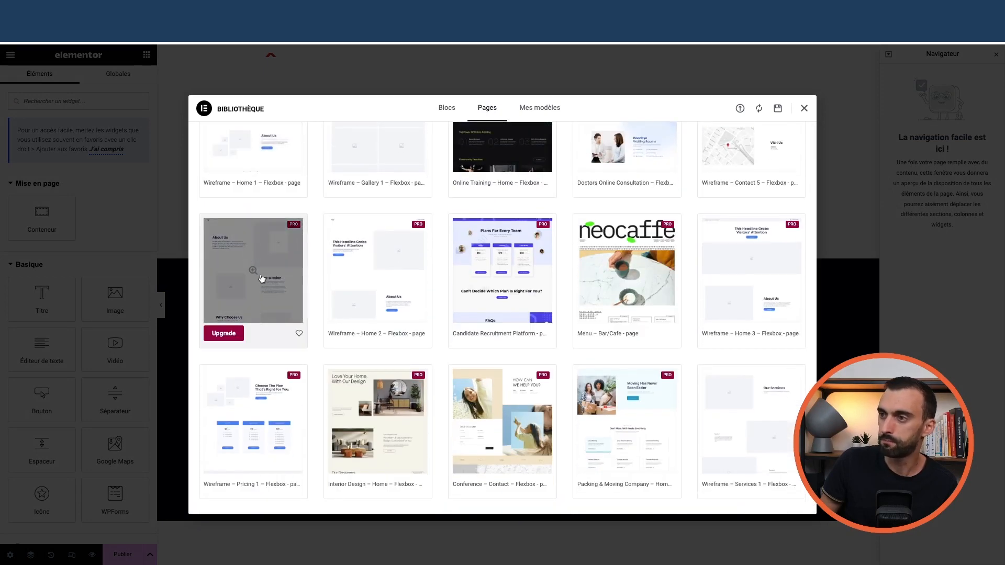
pyautogui.scroll(-8, 262, 277)
pyautogui.scroll(10, 259, 288)
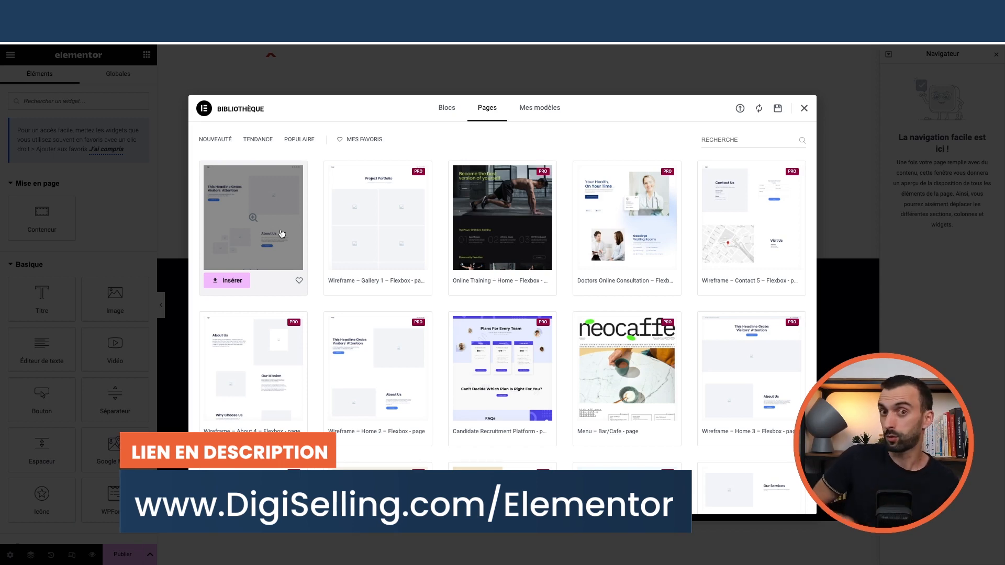
# - Look through the Blocs section templates, revisit Pages, then close the library without inserting anything
pyautogui.click(441, 107)
pyautogui.scroll(-5, 628, 246)
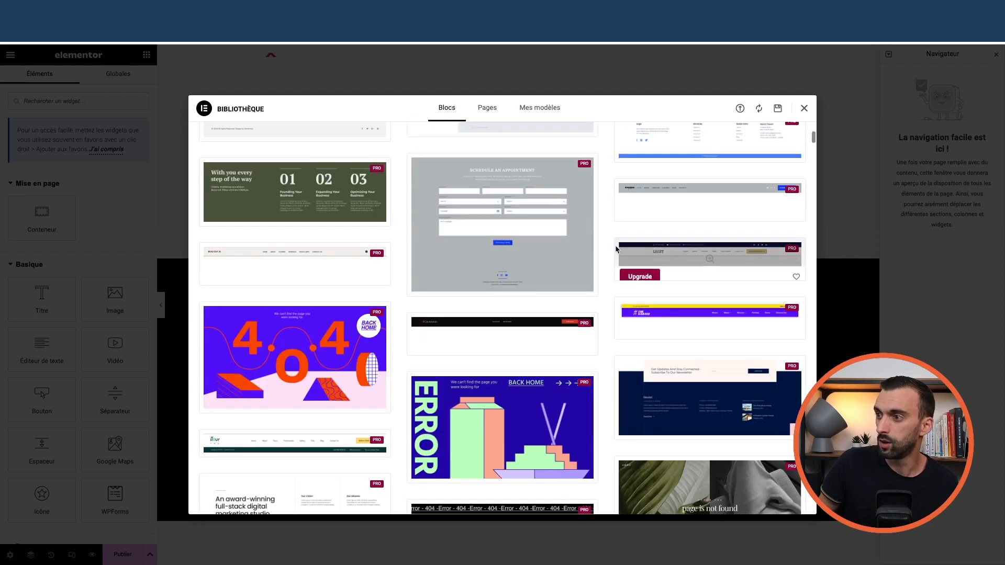
pyautogui.scroll(-15, 487, 228)
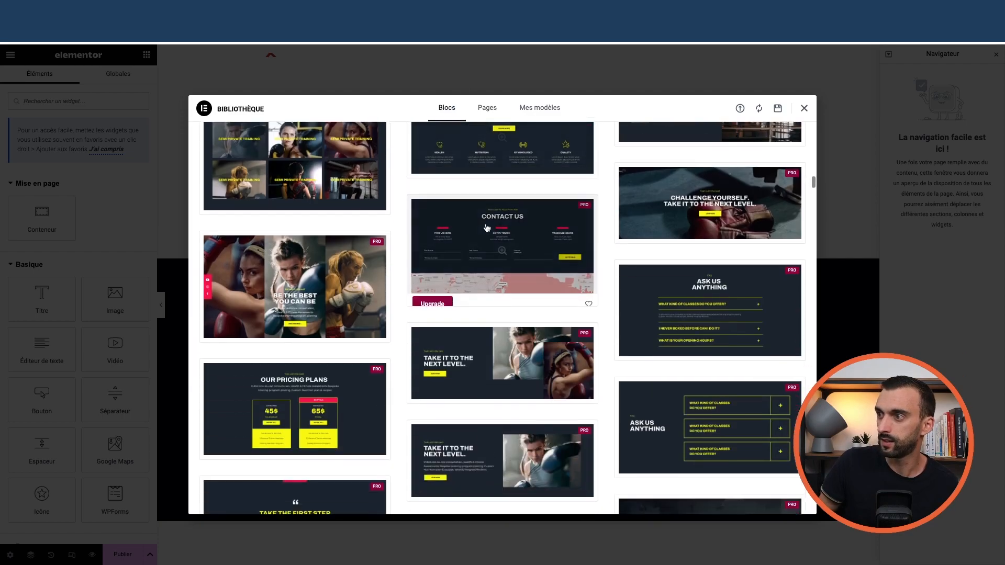
pyautogui.scroll(-10, 486, 228)
pyautogui.click(487, 108)
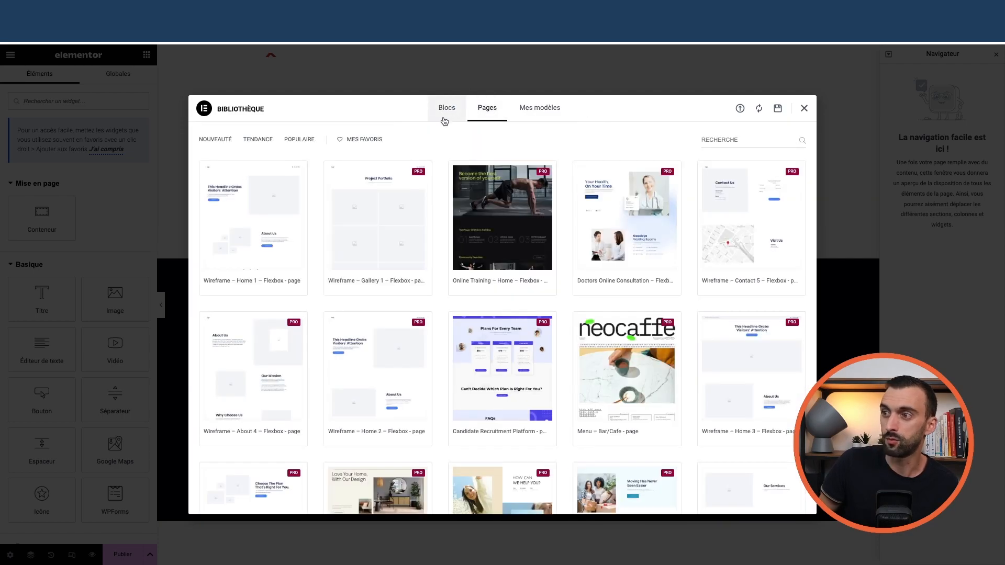
pyautogui.scroll(-15, 445, 294)
pyautogui.scroll(15, 447, 296)
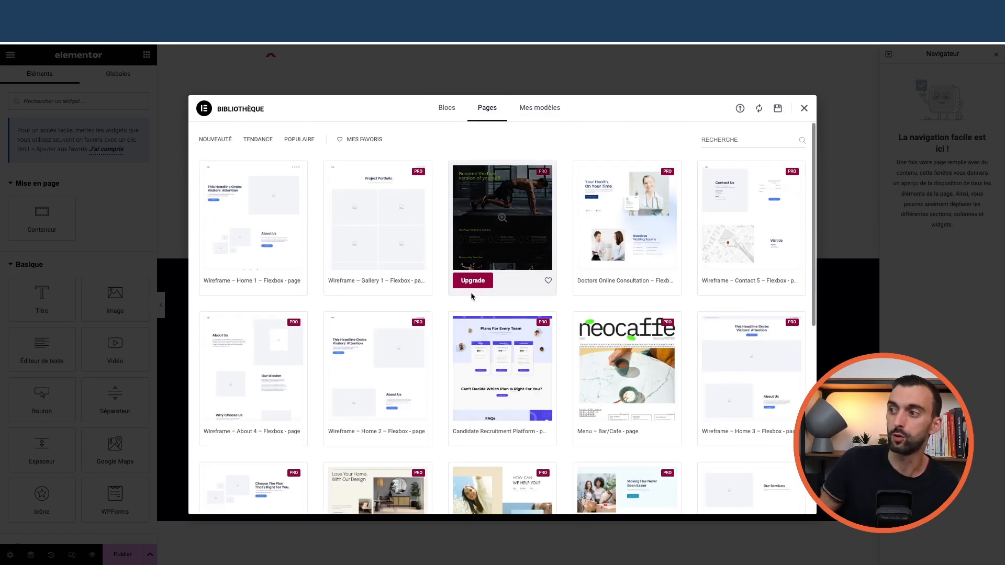
pyautogui.click(804, 108)
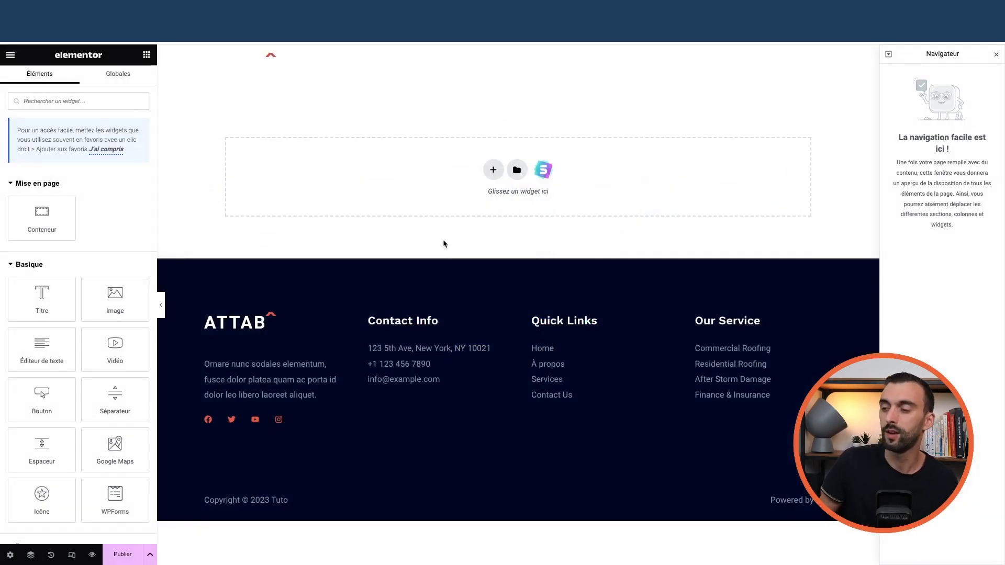
# - Exit Elementor and send 'Ma super page' to the trash from the Pages list
pyautogui.click(9, 56)
pyautogui.click(61, 279)
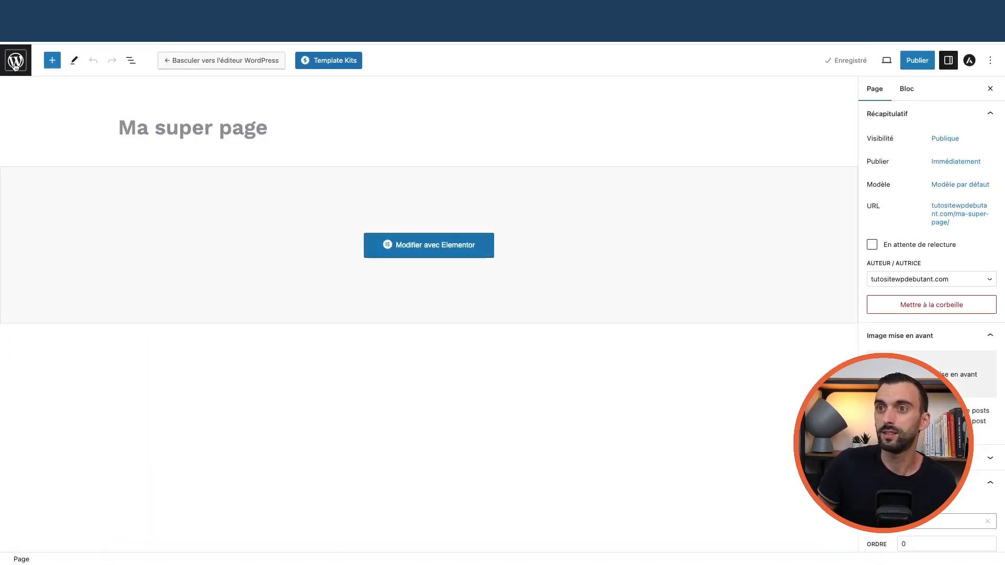
pyautogui.click(16, 58)
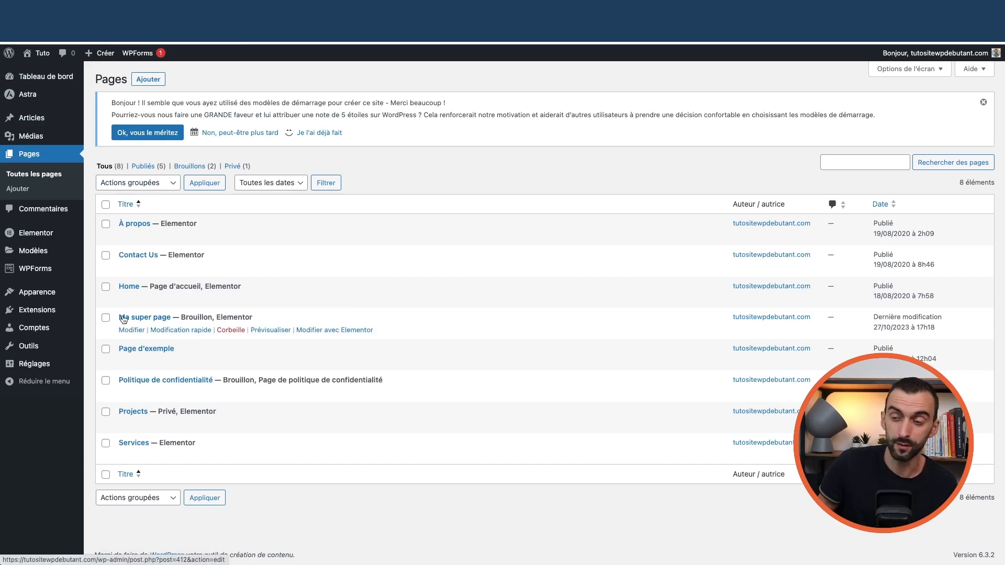
pyautogui.click(231, 330)
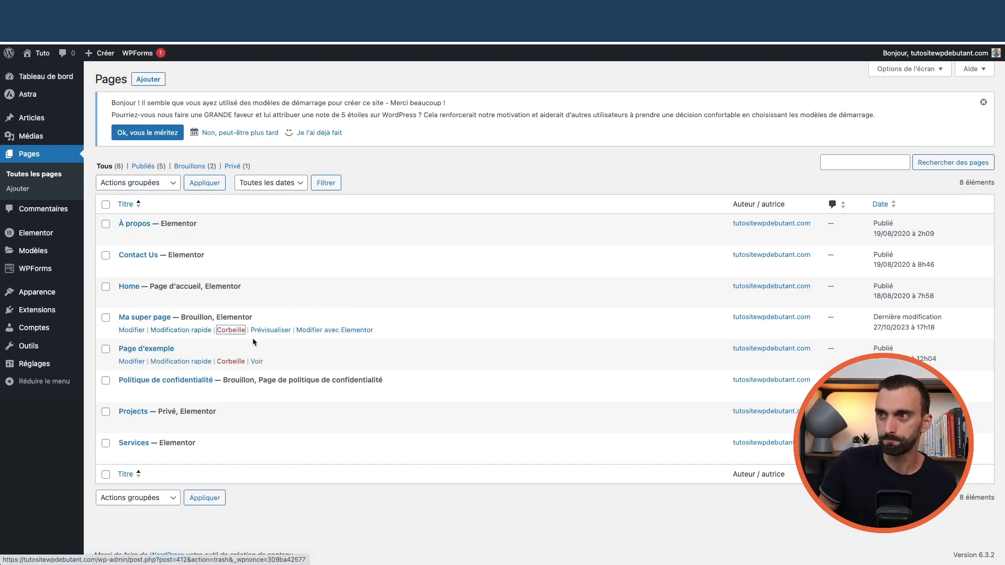
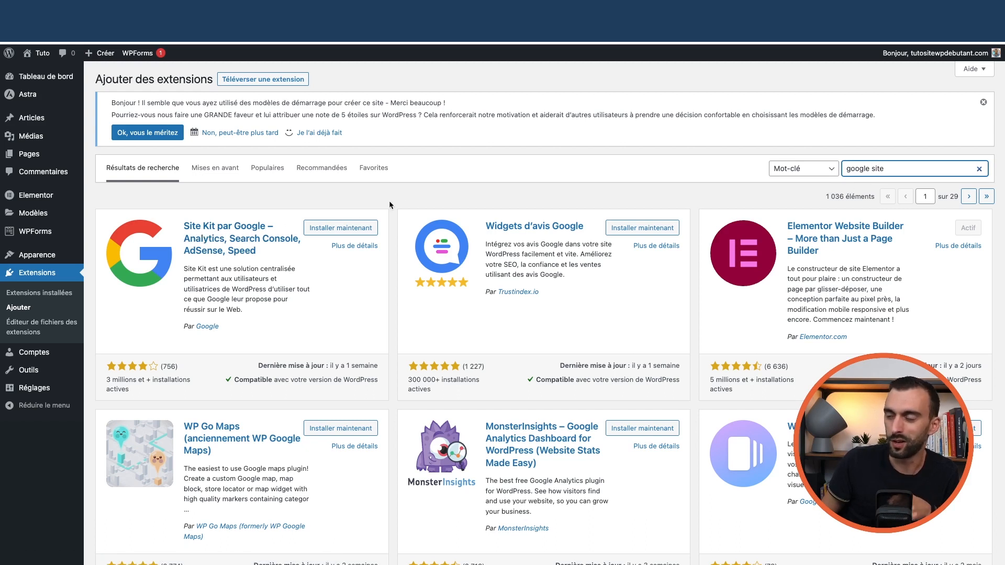
# - Search plugins for 'google', install and activate Site Kit by Google, then open its setup page
pyautogui.doubleClick(874, 169)
pyautogui.press('BackSpace')
pyautogui.press('BackSpace')
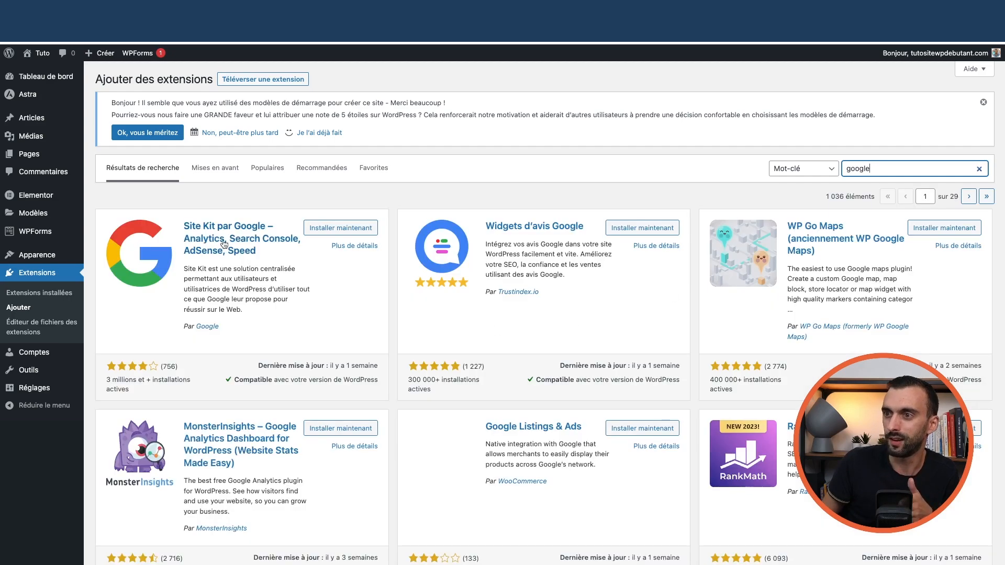
pyautogui.click(337, 229)
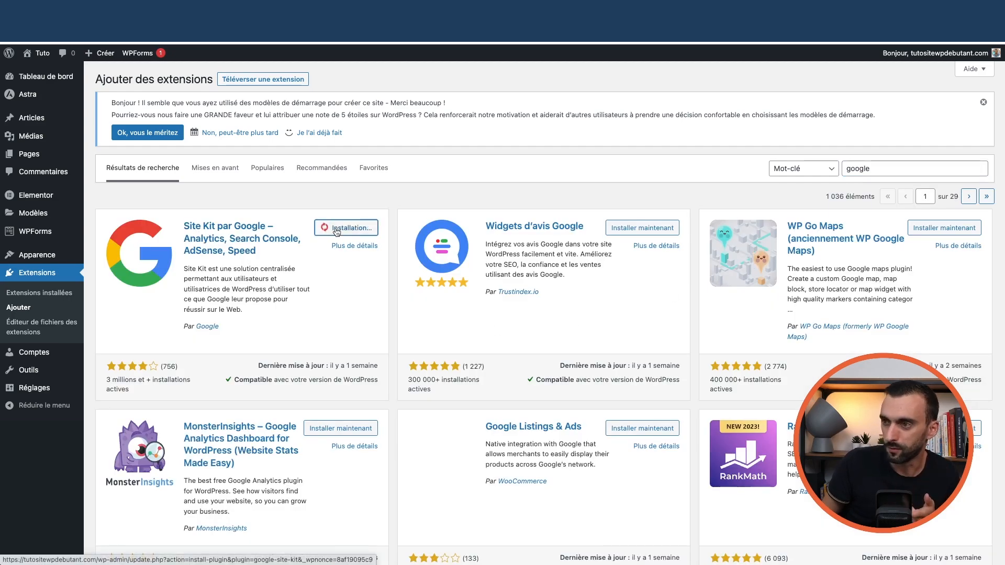
pyautogui.click(364, 229)
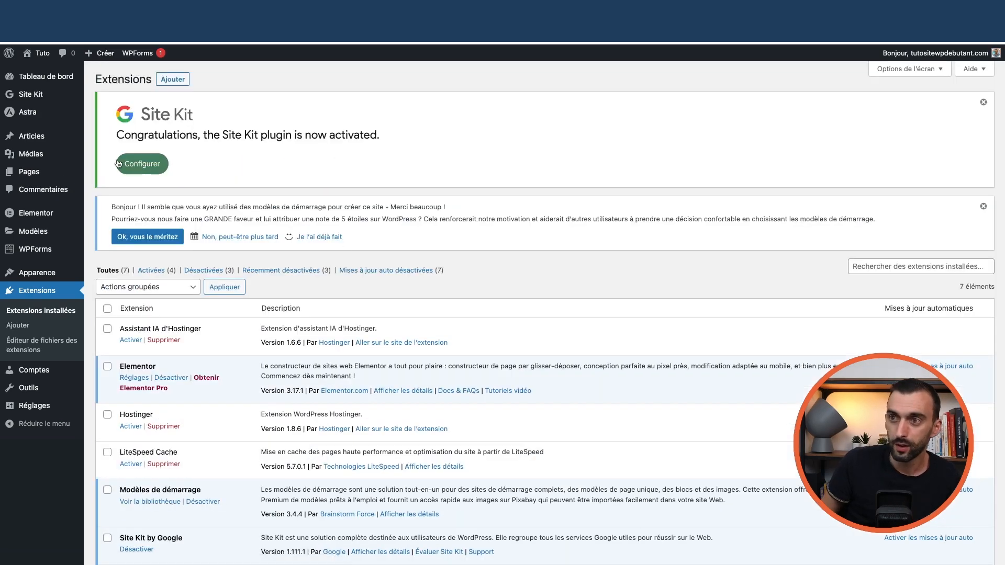
pyautogui.moveTo(30, 98)
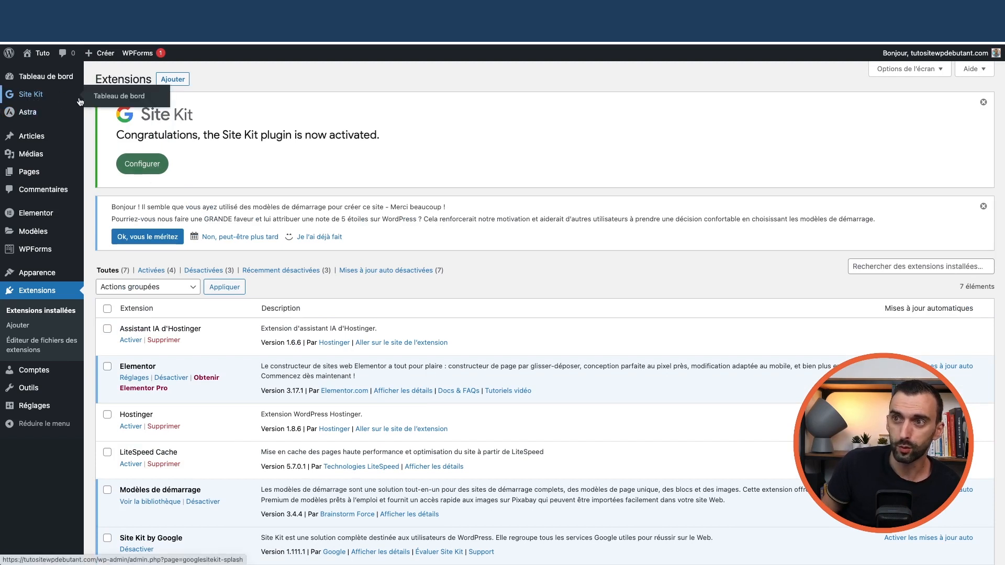
pyautogui.click(110, 99)
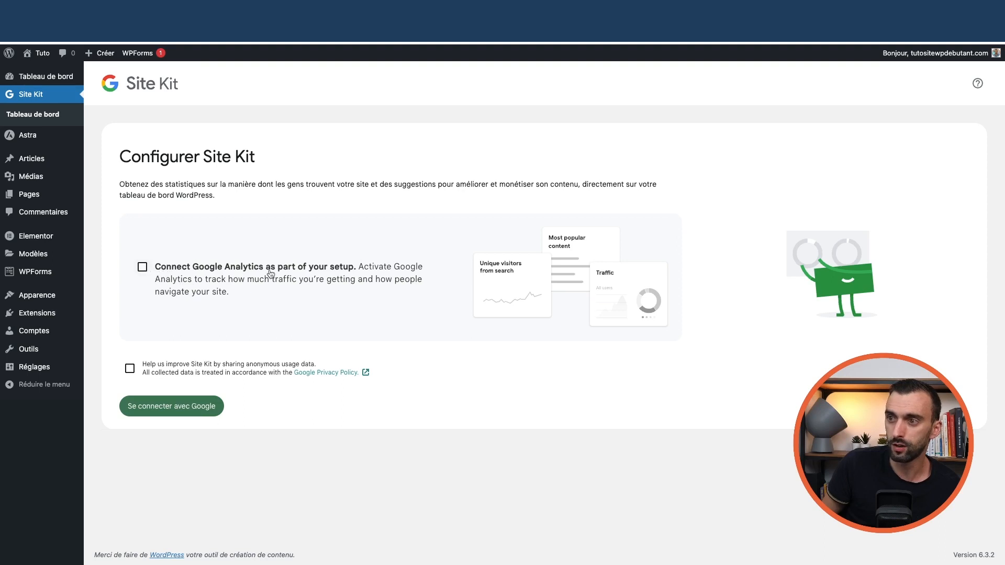
# - Include Google Analytics, sign in with the Google account, and grant Site Kit all requested permissions
pyautogui.click(142, 267)
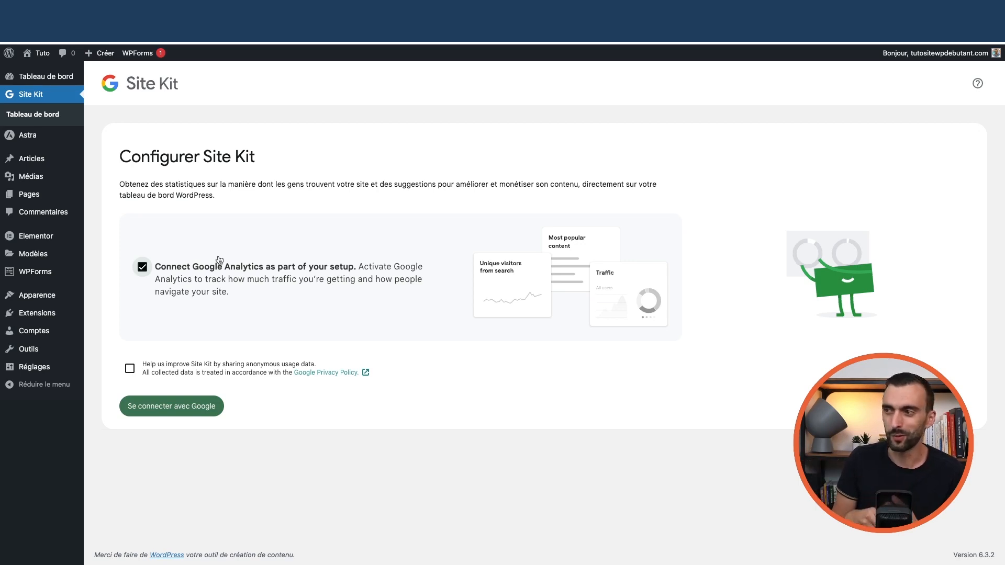
pyautogui.click(192, 411)
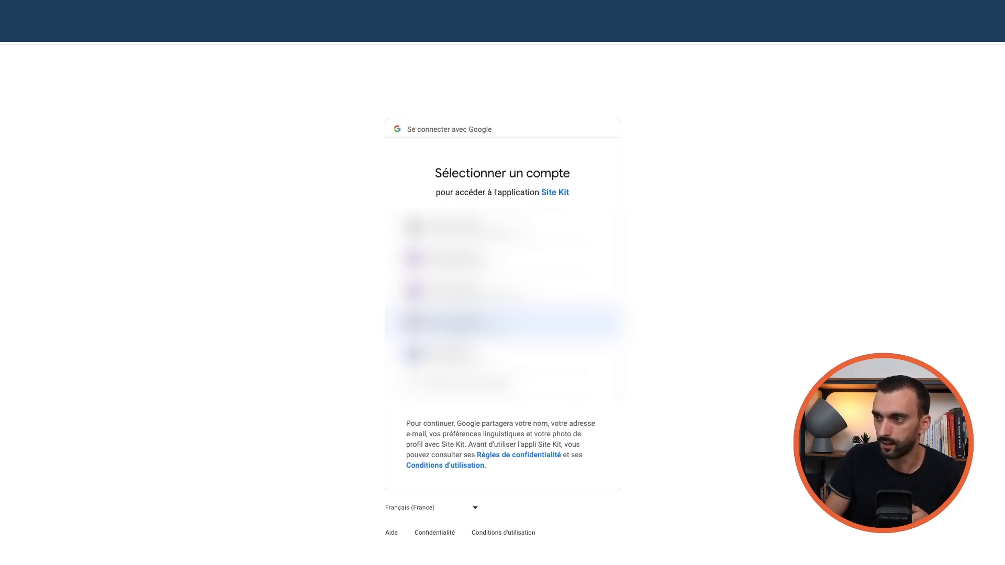
pyautogui.click(482, 322)
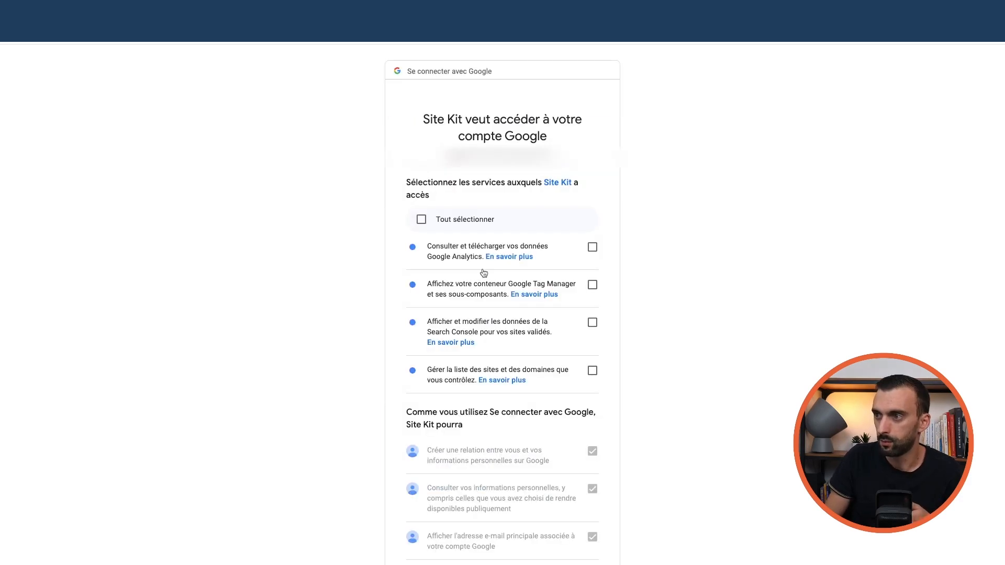
pyautogui.click(422, 220)
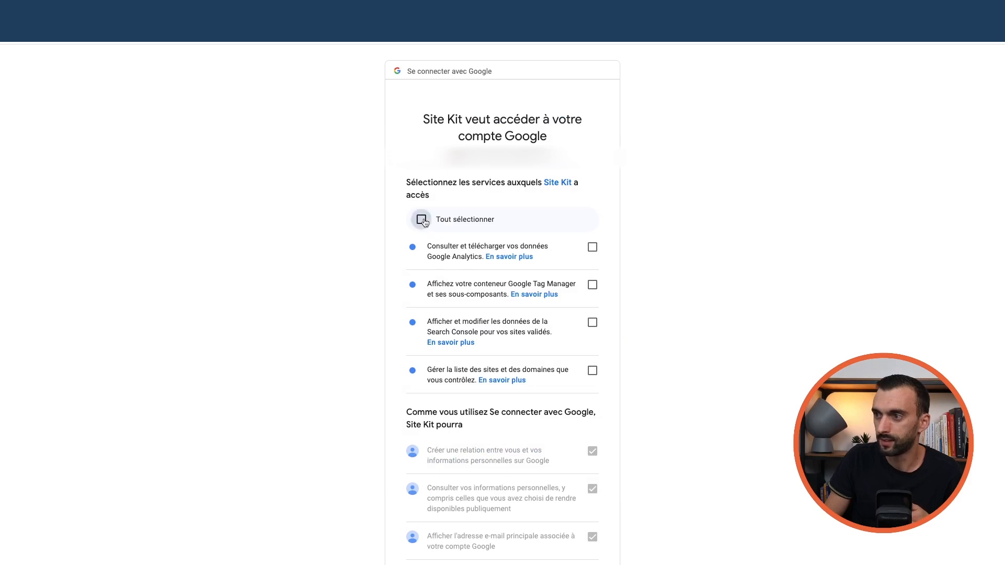
pyautogui.scroll(-2, 446, 249)
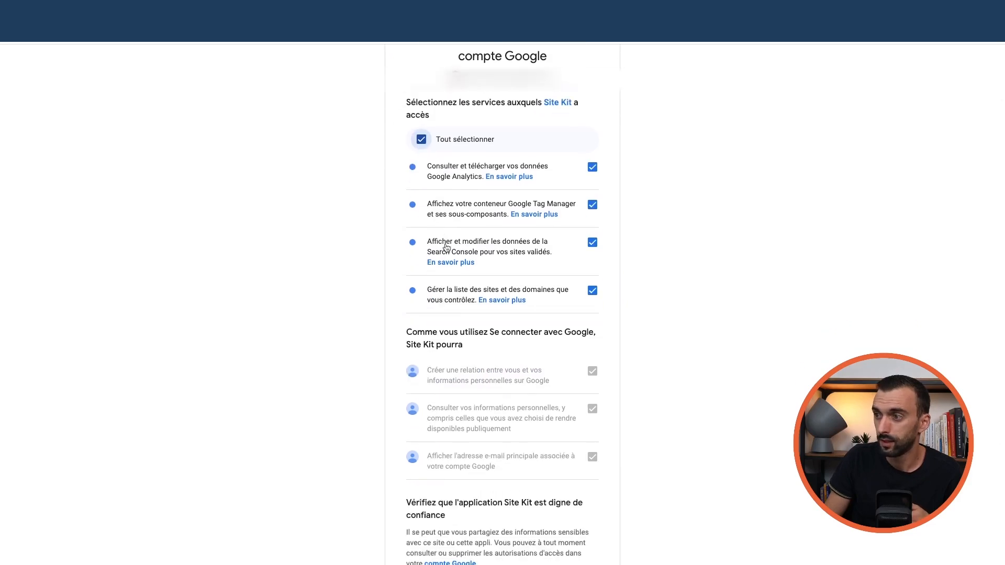
pyautogui.scroll(-4, 447, 249)
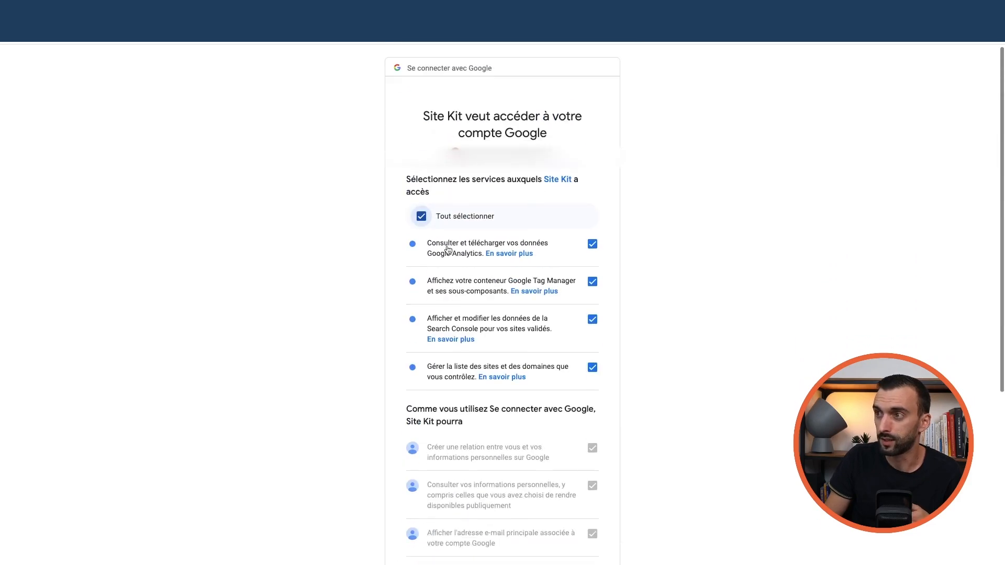
pyautogui.scroll(-6, 449, 254)
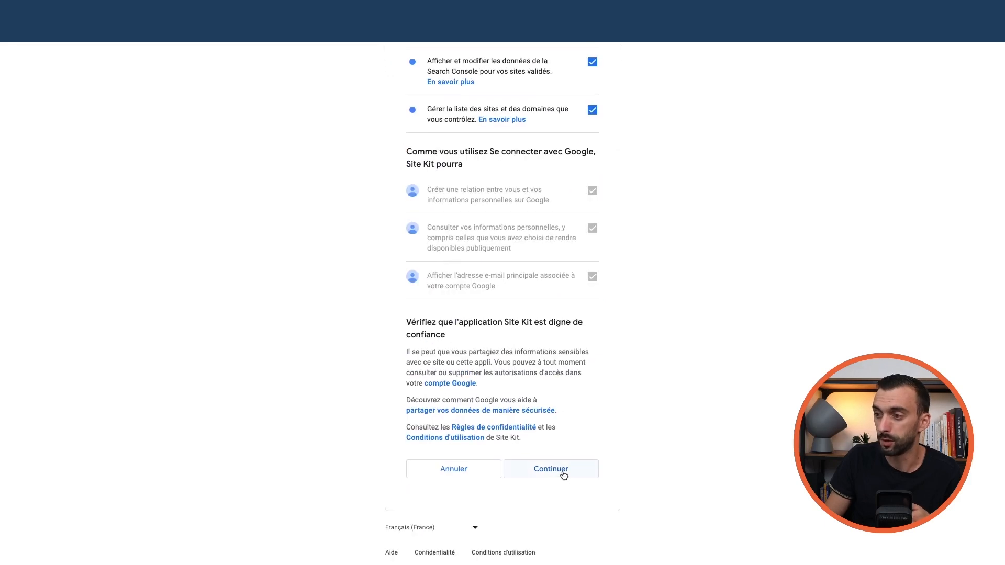
pyautogui.click(564, 475)
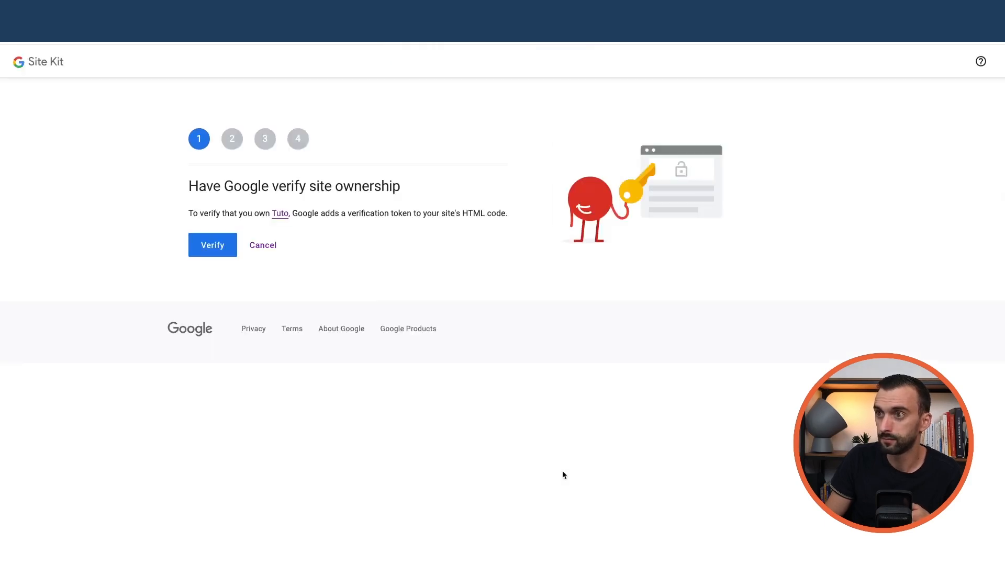
# - Verify site ownership, allow dashboard metrics, and continue to the Google Analytics step
pyautogui.click(214, 250)
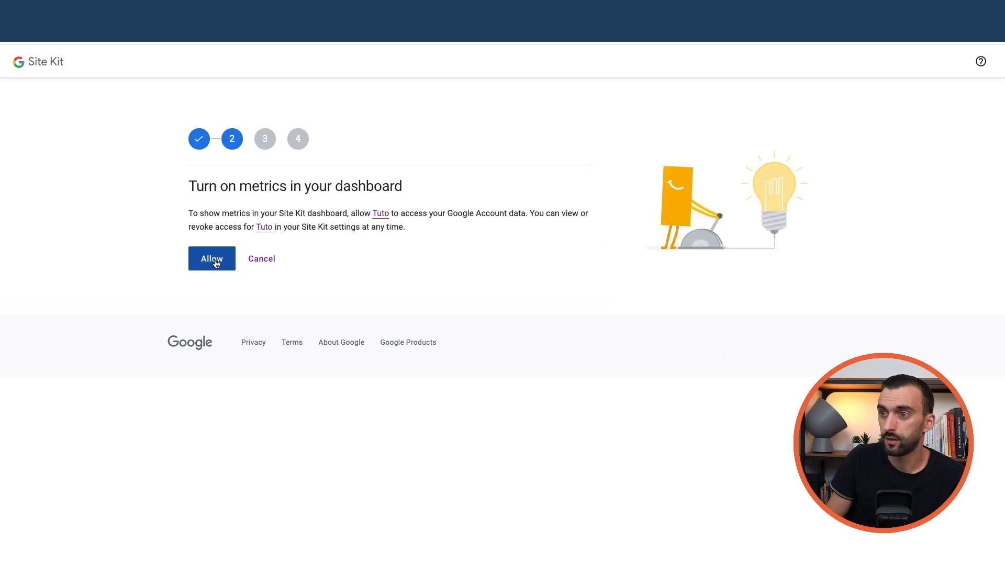
pyautogui.click(215, 261)
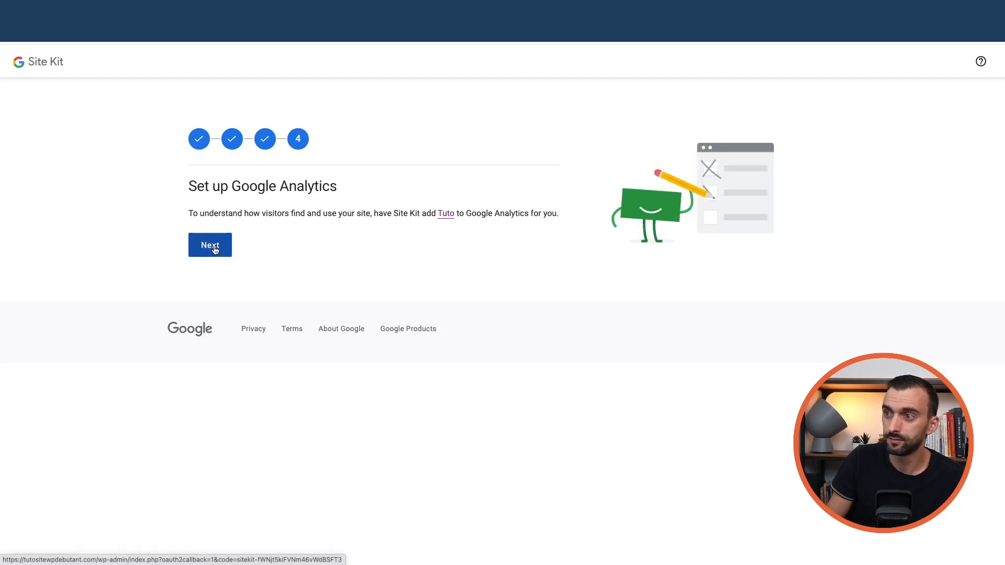
pyautogui.click(215, 249)
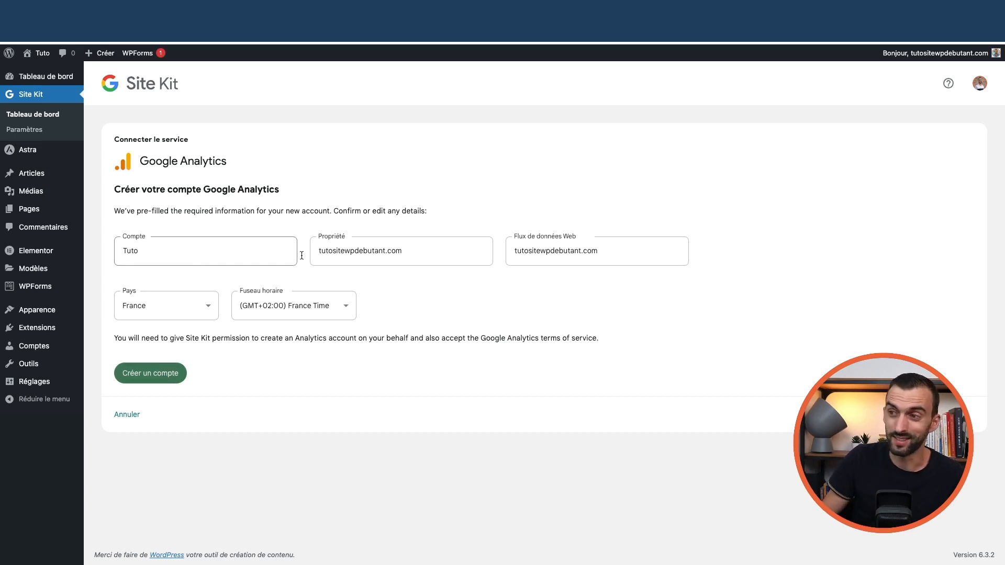
# - Create the prefilled Tuto Analytics account, granting Site Kit all the extra Analytics permissions
pyautogui.click(159, 378)
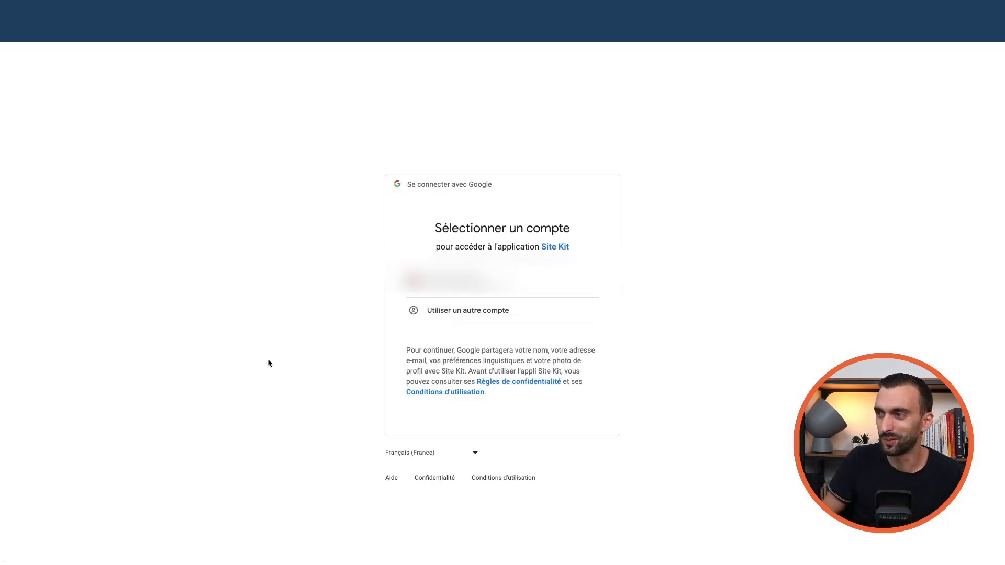
pyautogui.click(449, 292)
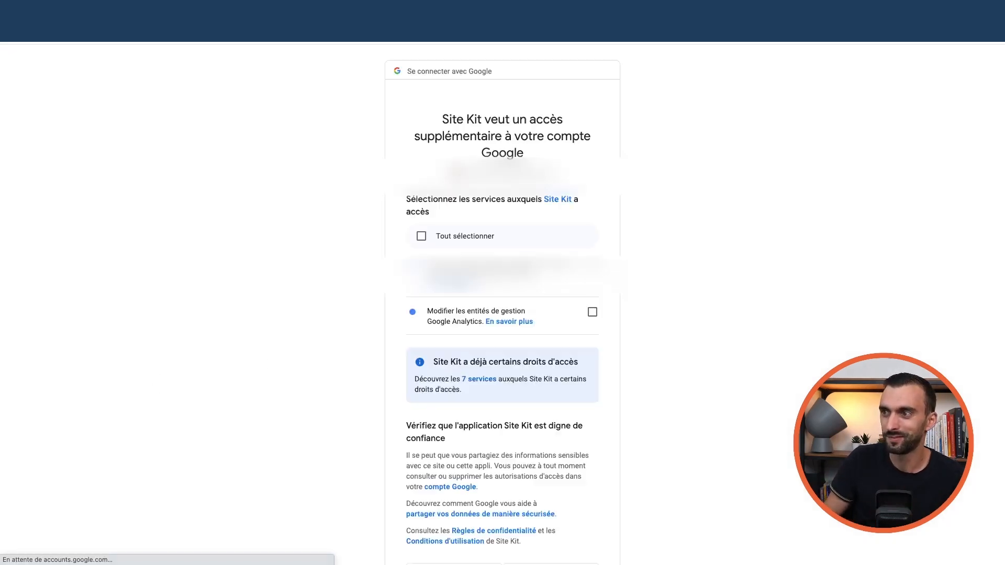
pyautogui.click(422, 237)
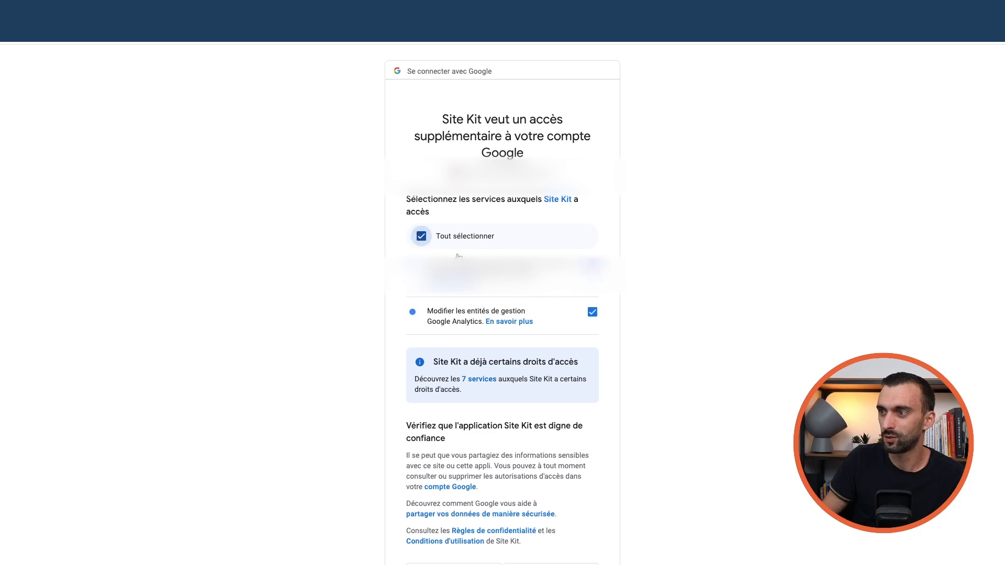
pyautogui.scroll(-2, 528, 412)
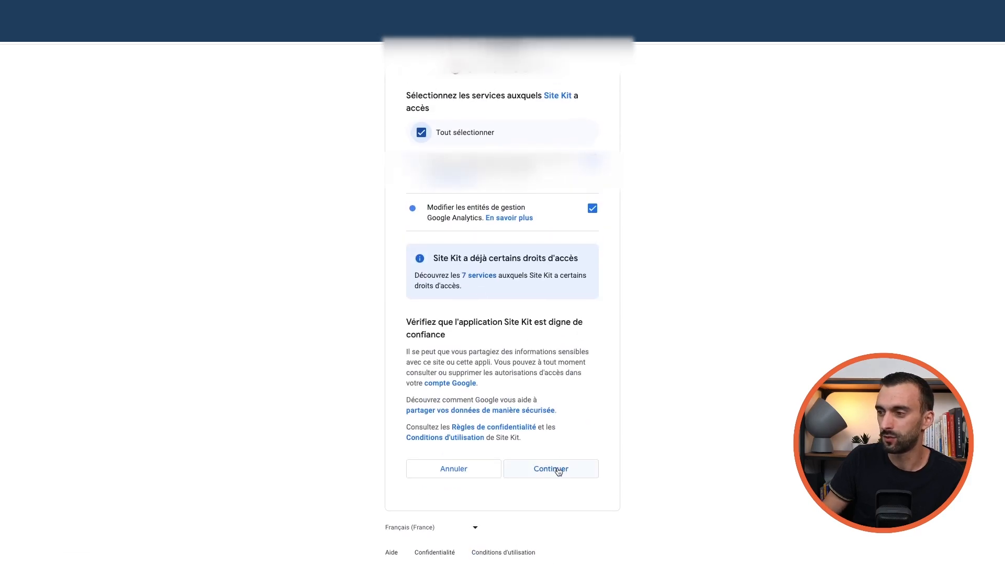
pyautogui.click(559, 471)
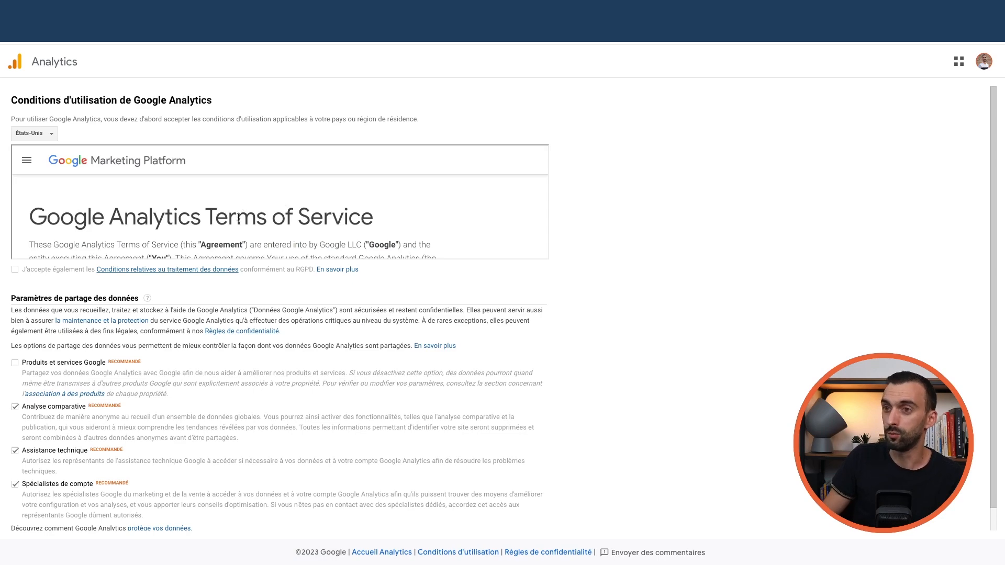
# - Tick the GDPR data processing terms, set the country to France, and accept the Analytics terms
pyautogui.scroll(-5, 101, 222)
pyautogui.scroll(-15, 101, 220)
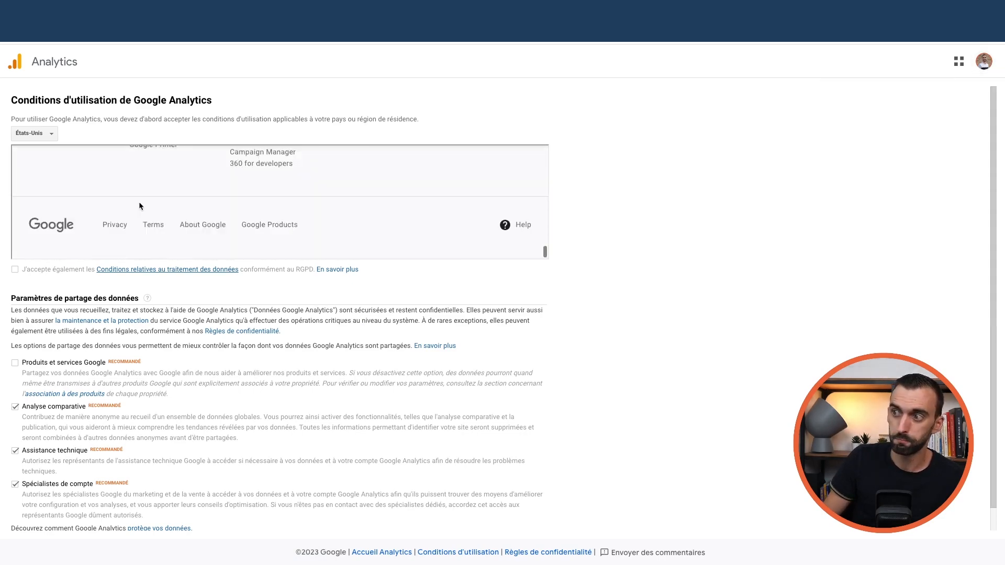
pyautogui.click(15, 270)
pyautogui.scroll(-1, 157, 230)
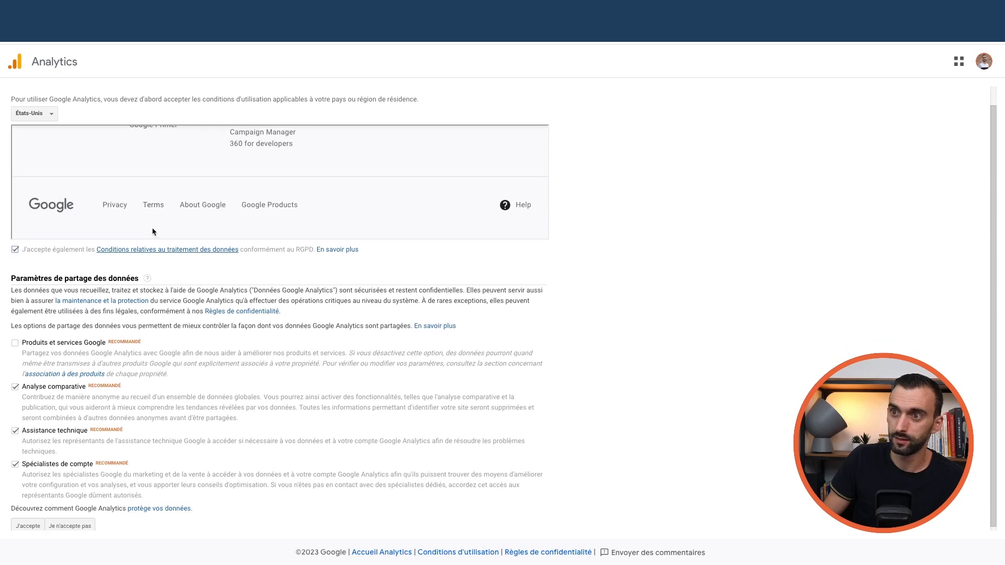
pyautogui.click(44, 114)
pyautogui.write('fra')
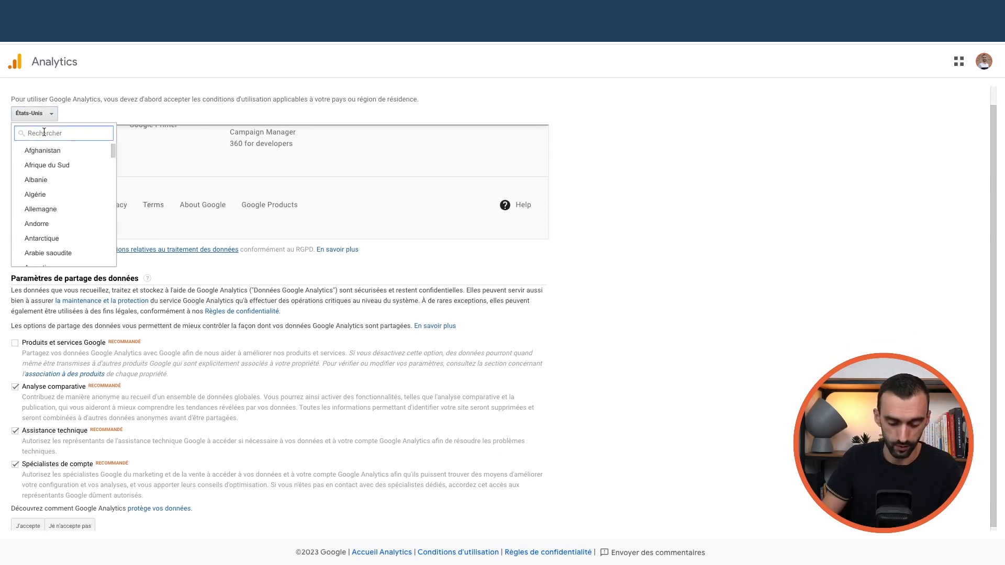
pyautogui.click(52, 151)
pyautogui.scroll(-5, 96, 212)
pyautogui.scroll(-10, 95, 212)
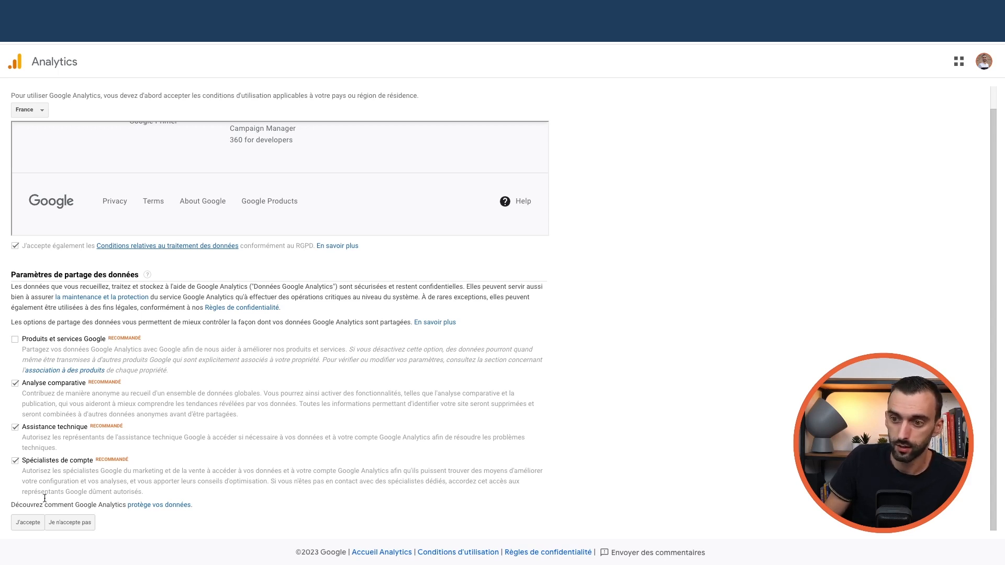
pyautogui.click(27, 522)
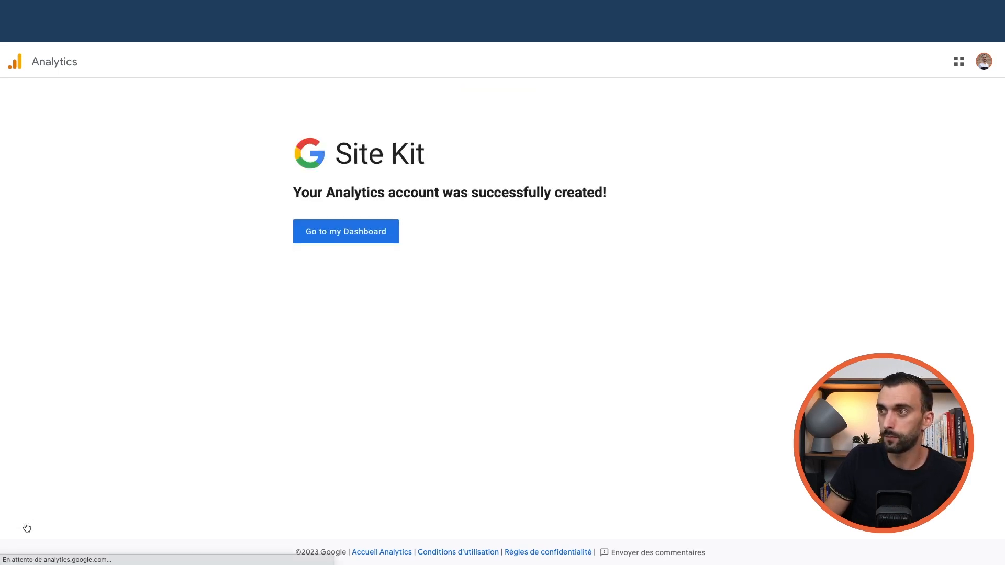
# - Review the Site Kit dashboard and the connected Search Console and Google Analytics services in settings
pyautogui.click(356, 238)
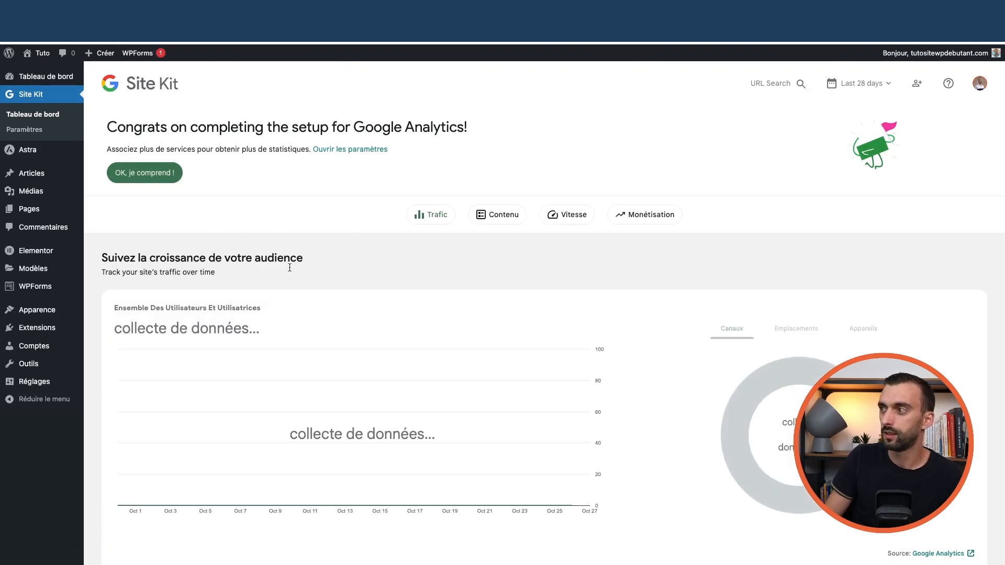
pyautogui.scroll(-10, 283, 262)
pyautogui.scroll(10, 377, 316)
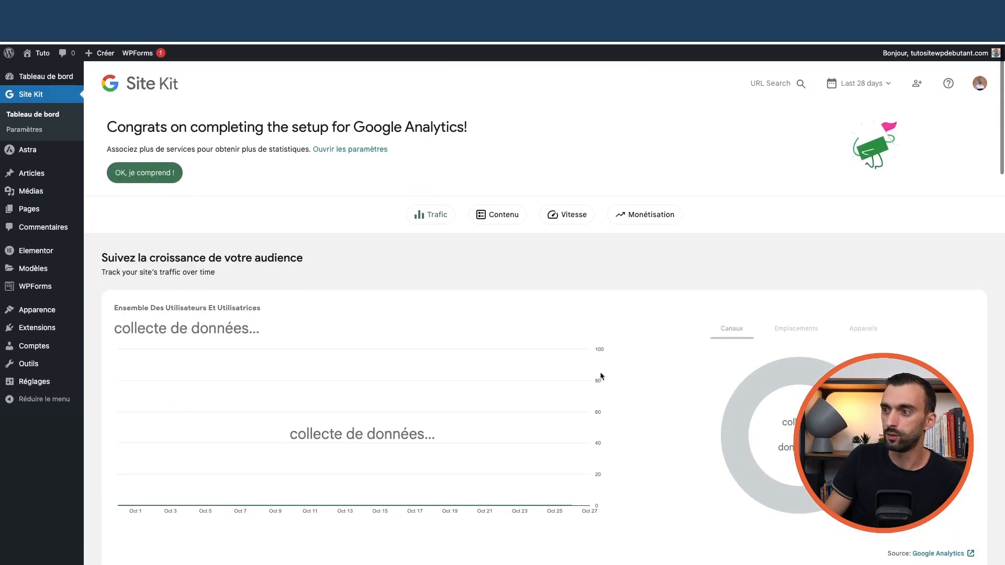
pyautogui.scroll(-8, 595, 376)
pyautogui.scroll(9, 469, 320)
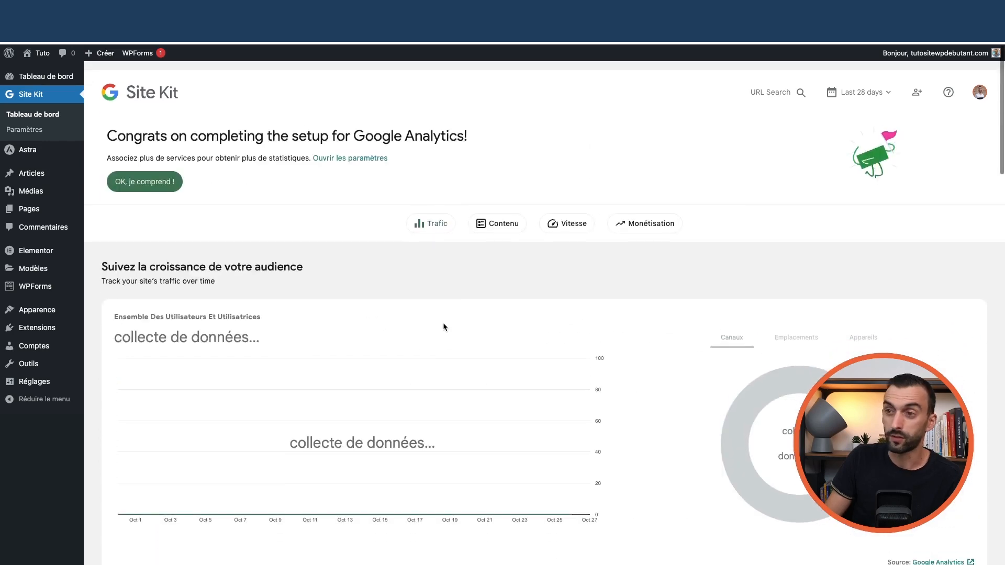
pyautogui.click(36, 132)
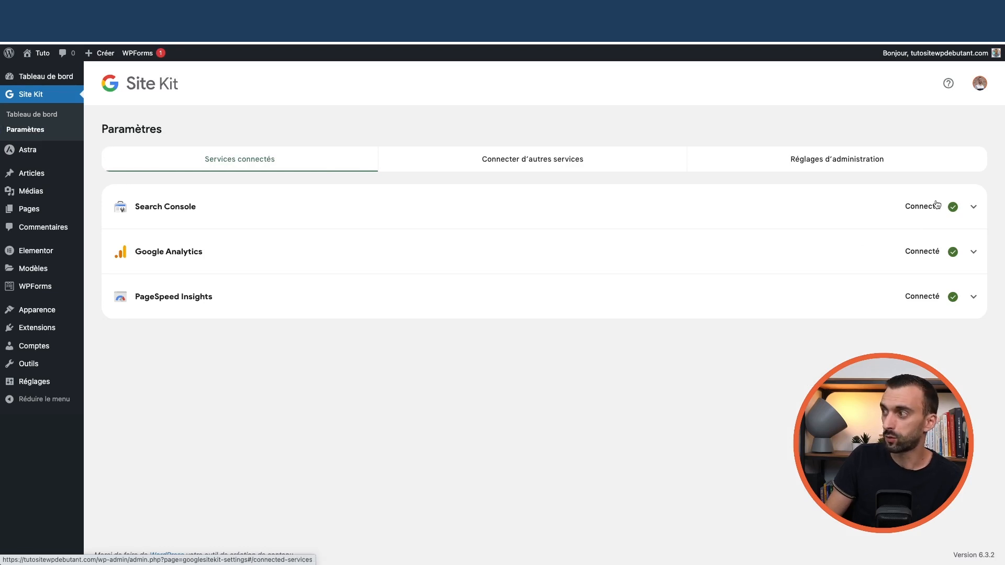
pyautogui.click(974, 207)
pyautogui.click(975, 209)
pyautogui.click(973, 251)
pyautogui.click(974, 253)
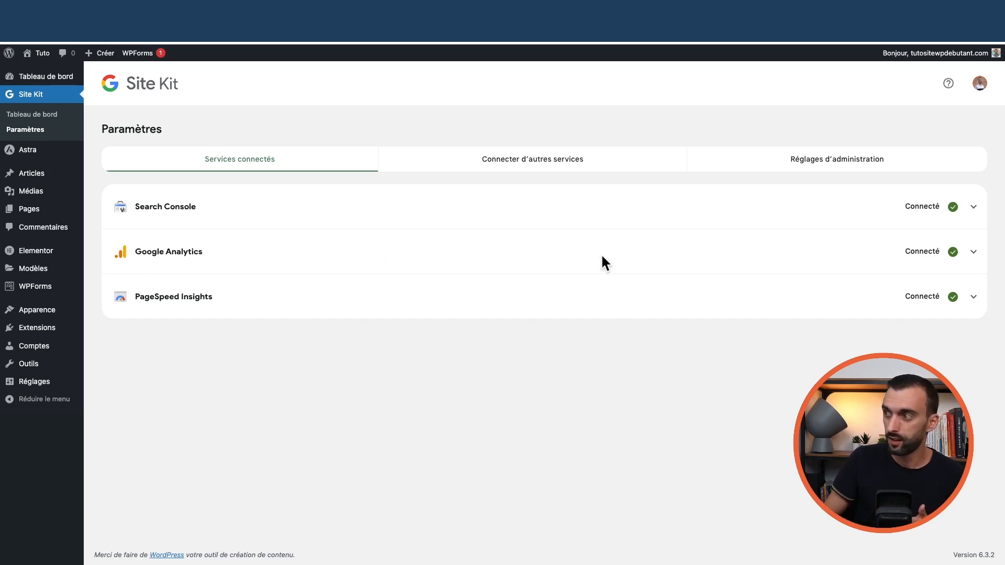
# - Open Réglages > Lecture to confirm search engines aren't discouraged from indexing the site
pyautogui.moveTo(68, 365)
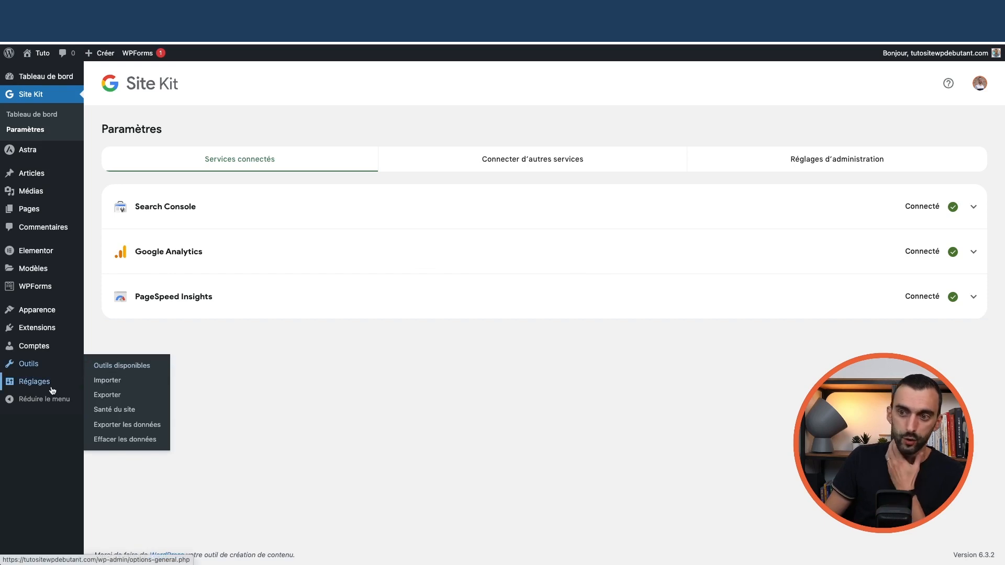
pyautogui.moveTo(46, 385)
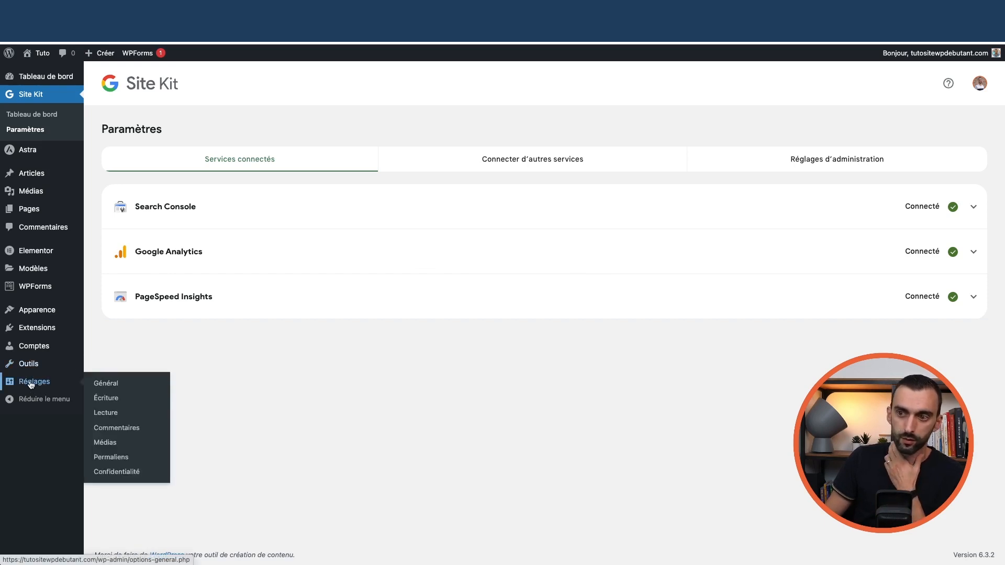
pyautogui.click(110, 416)
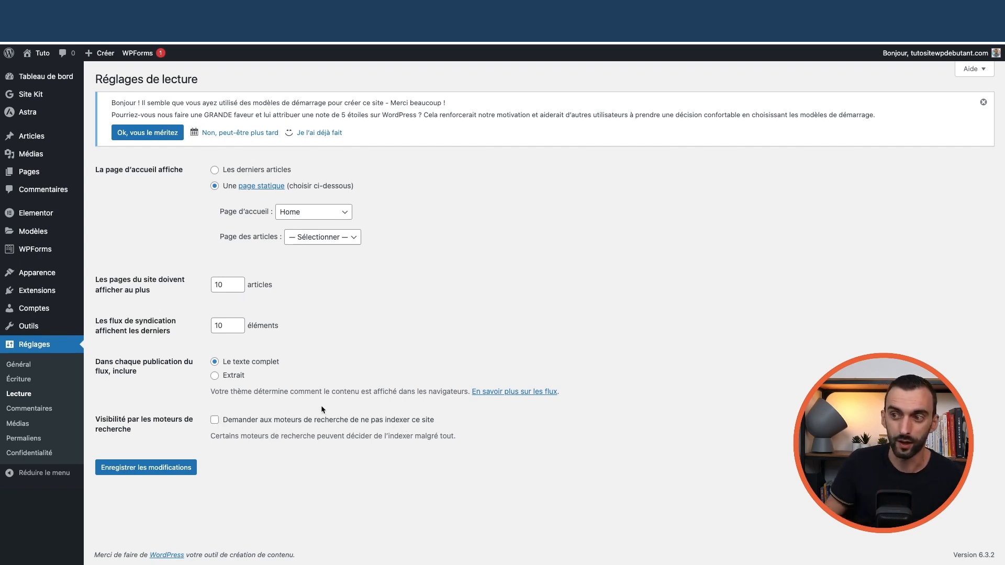
# - Open Search Console from Site Kit, dismiss the welcome message, and select the site's property
pyautogui.moveTo(47, 95)
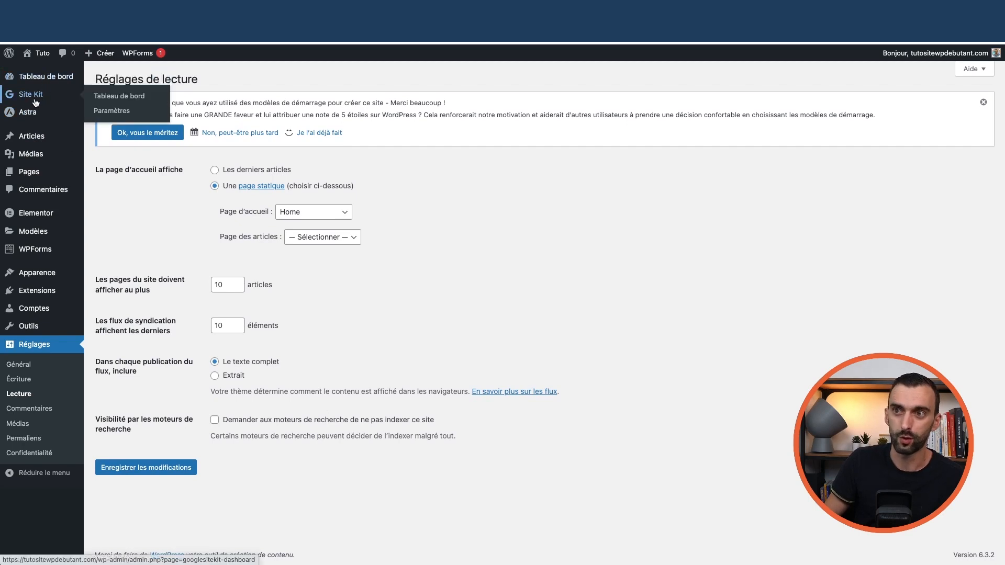
pyautogui.click(97, 98)
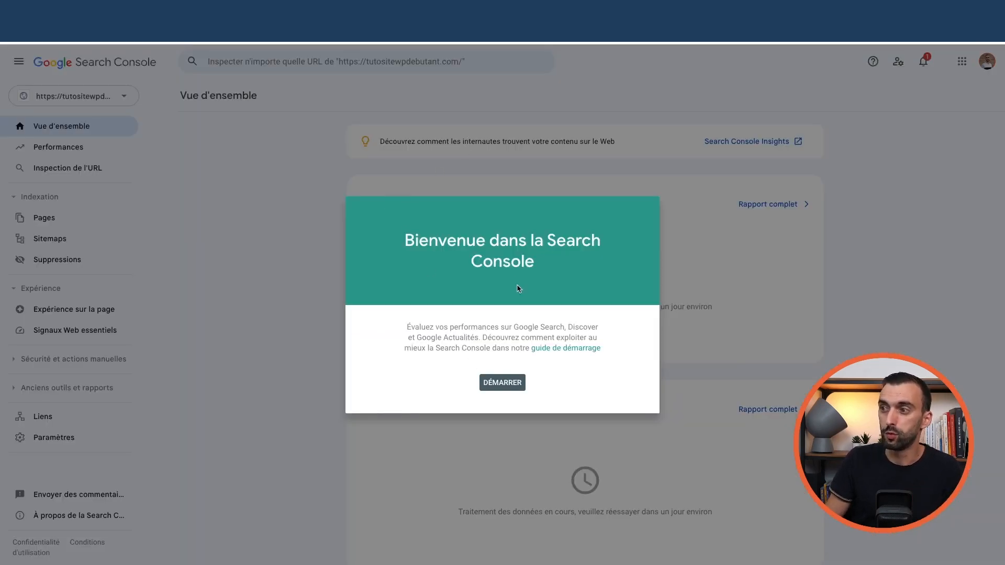
pyautogui.click(497, 386)
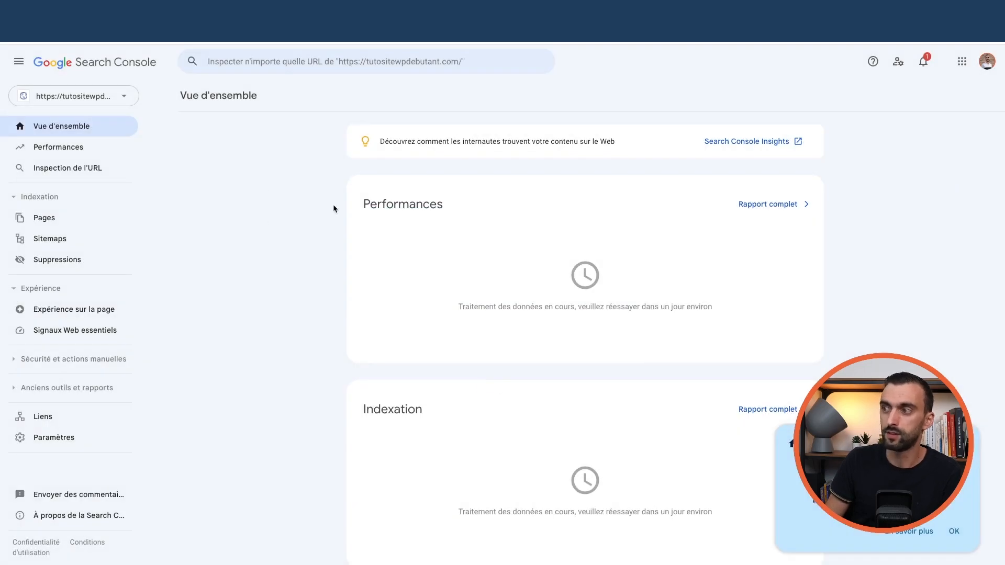
pyautogui.click(125, 105)
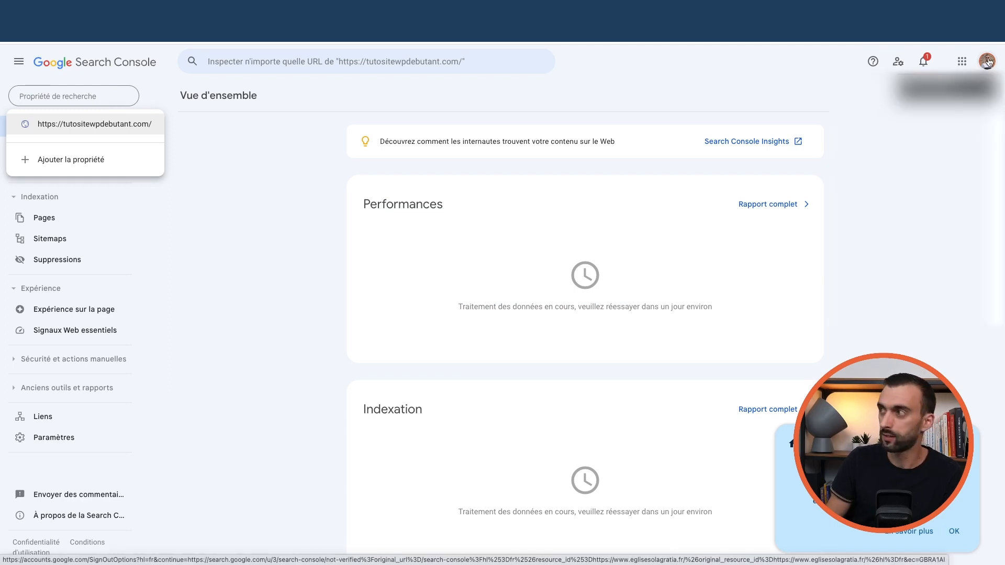
pyautogui.click(67, 124)
pyautogui.click(75, 100)
pyautogui.click(189, 237)
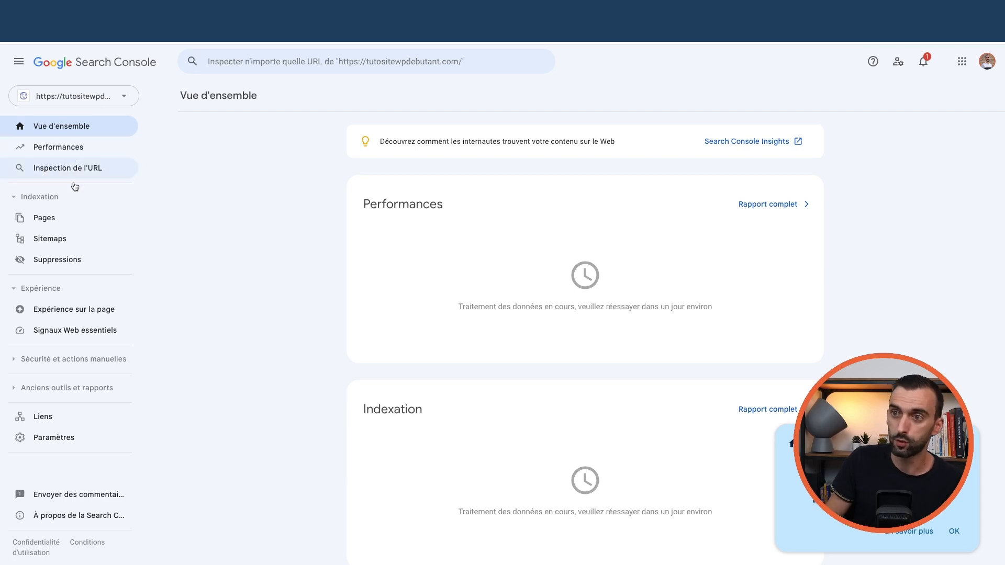
# - Inspect the home page URL from the Pages report and request its indexing
pyautogui.click(54, 216)
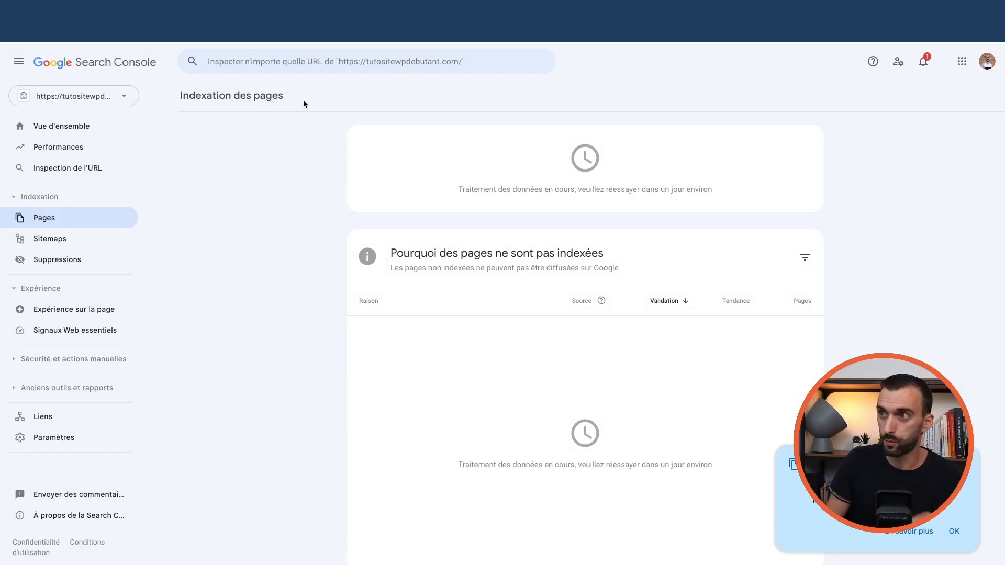
pyautogui.click(272, 64)
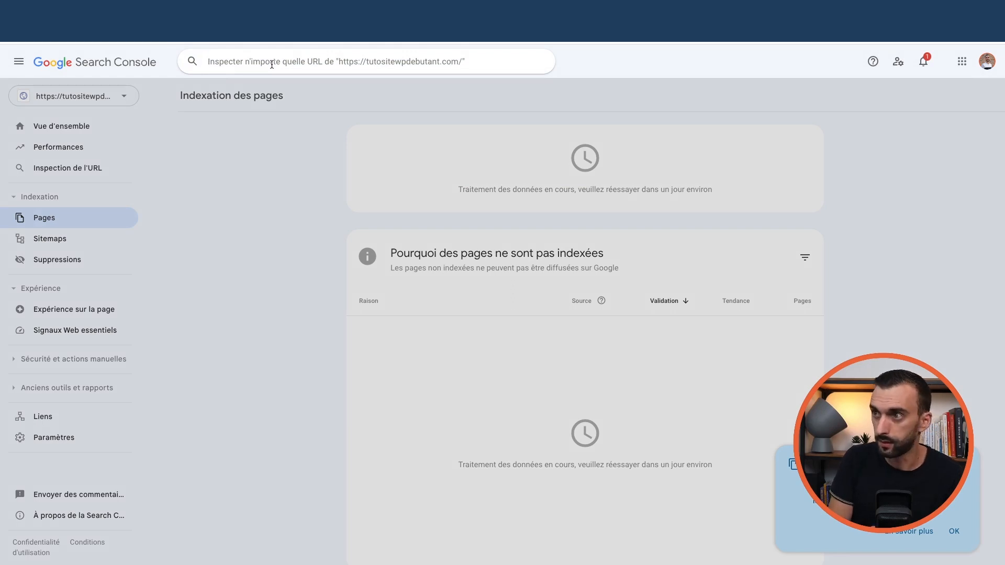
pyautogui.write('https://tutositewpdebutant.com')
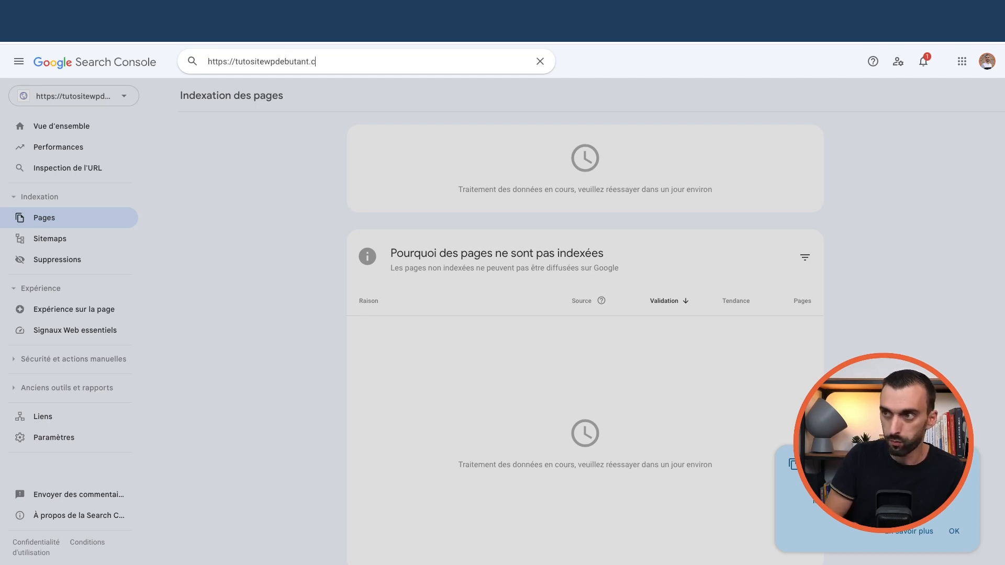
pyautogui.press('Return')
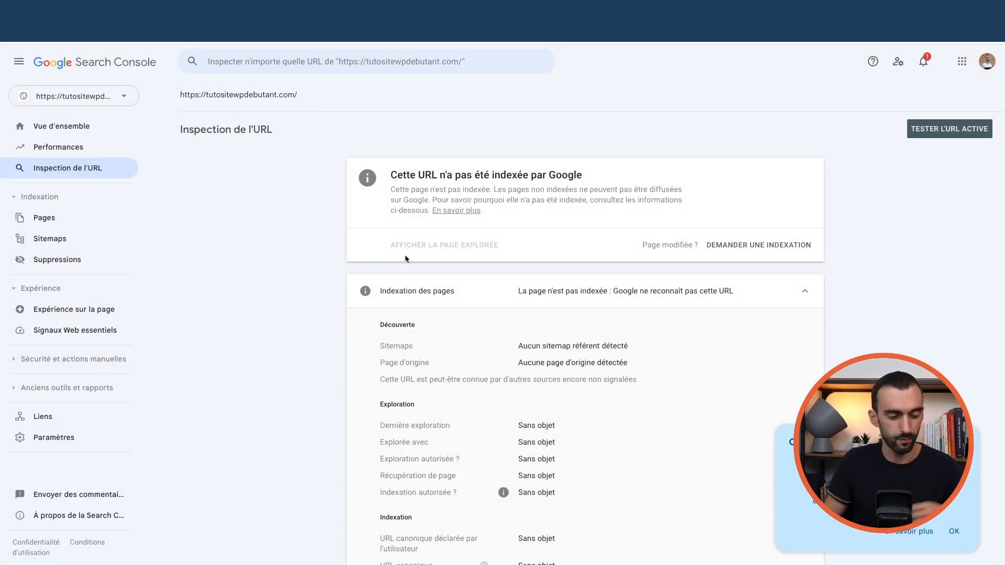
pyautogui.scroll(-1, 406, 256)
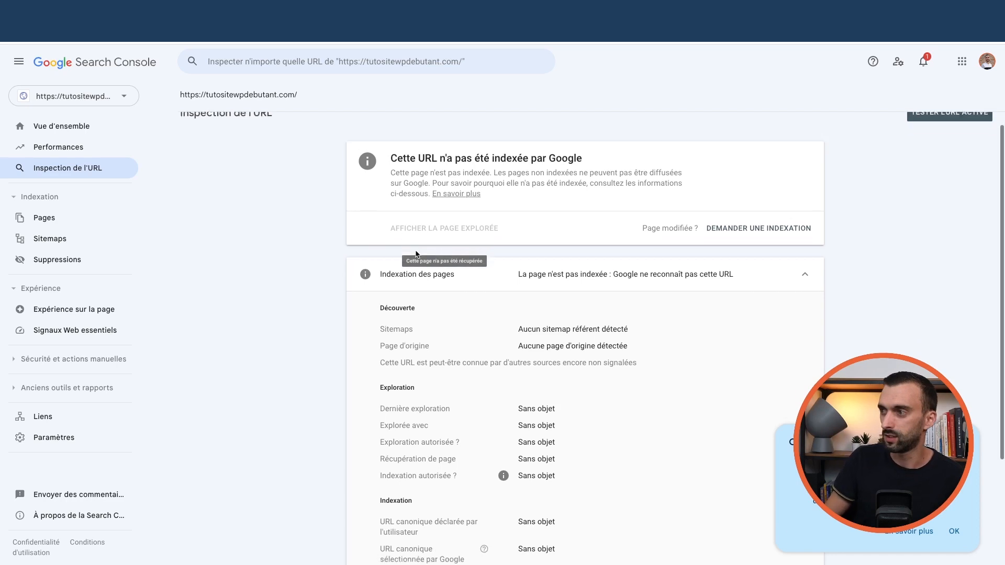
pyautogui.click(752, 224)
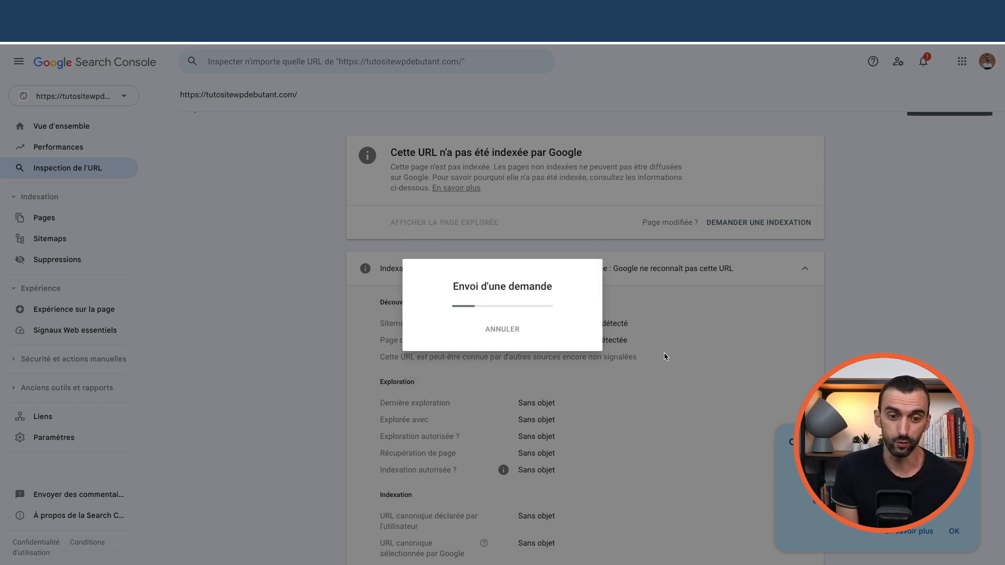
pyautogui.click(661, 353)
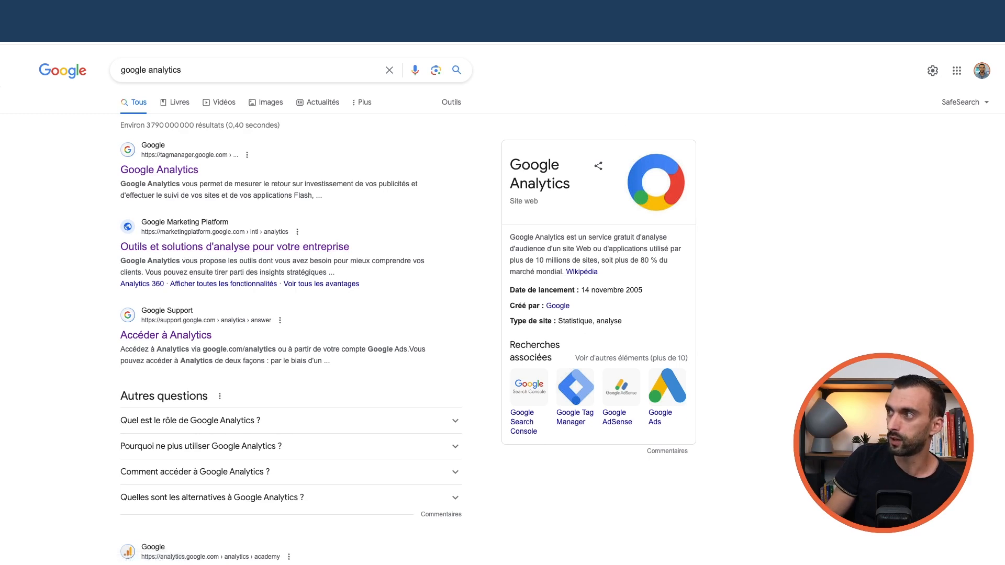
# - Open Google Analytics, dismiss the insights tip, and view Instantané des rapports showing zero users
pyautogui.click(327, 250)
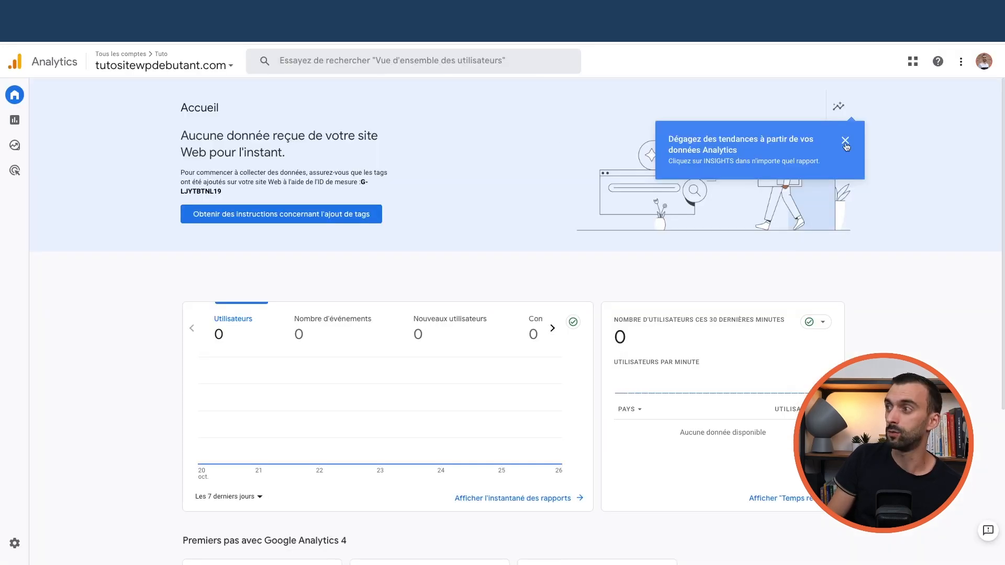
pyautogui.click(844, 143)
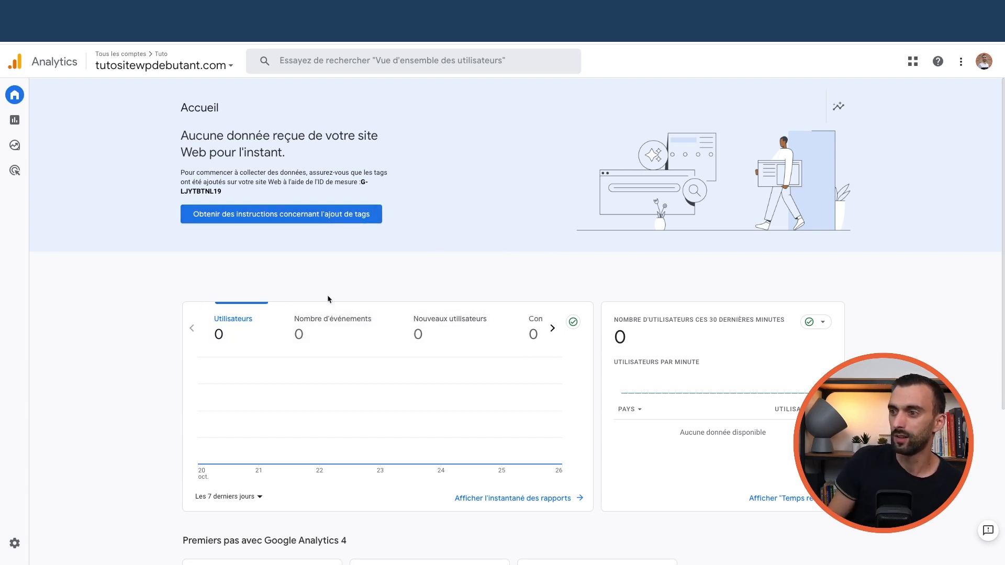
pyautogui.click(44, 120)
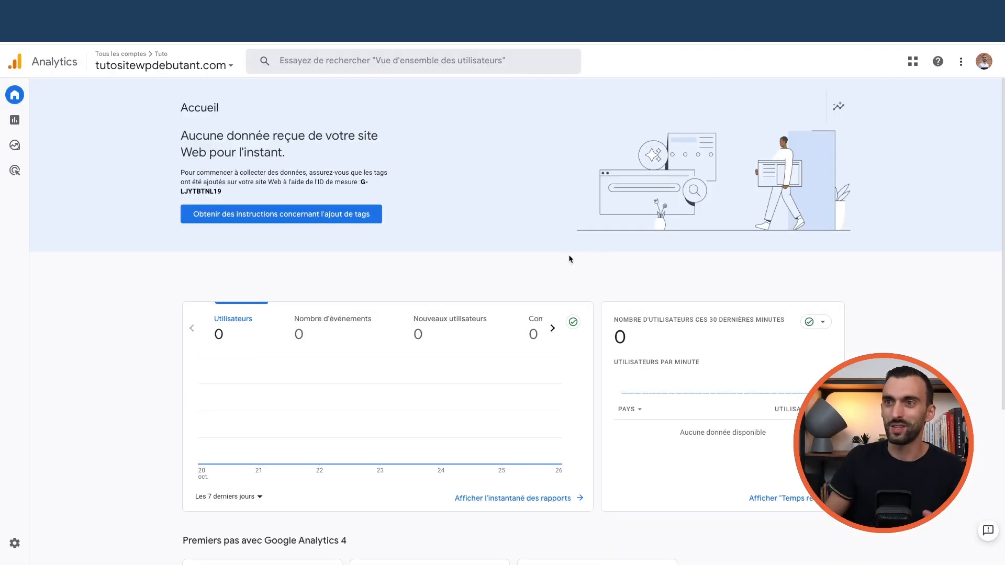
pyautogui.scroll(-5, 524, 290)
pyautogui.scroll(5, 525, 277)
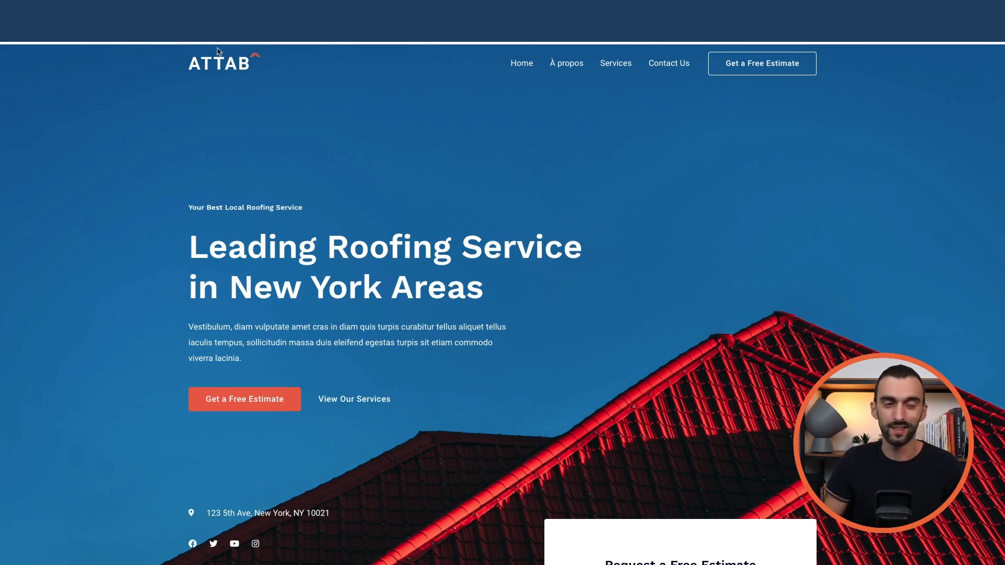
# - Go to the site's wp-admin URL and log in to reach the Tableau de bord
pyautogui.click(217, 32)
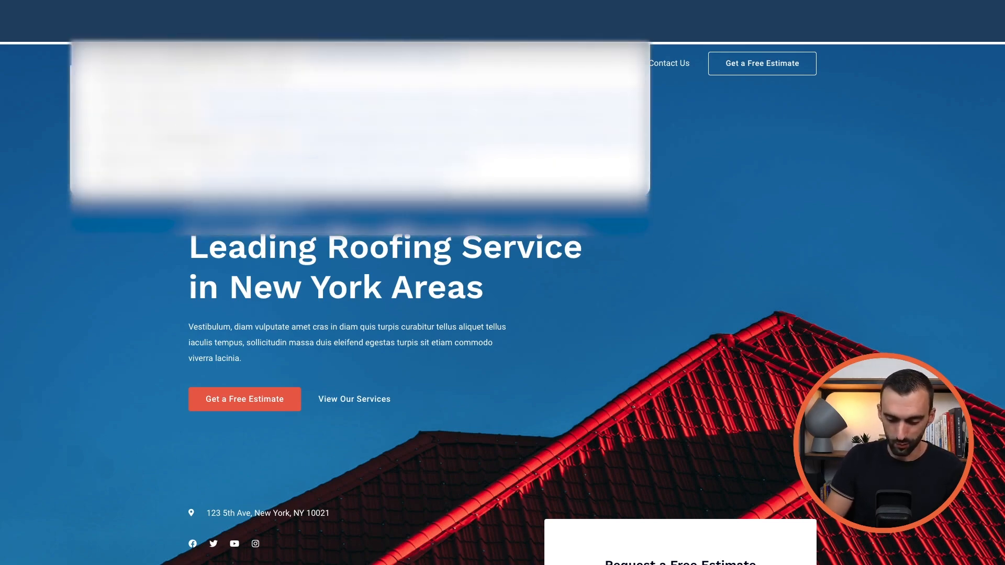
pyautogui.press('Return')
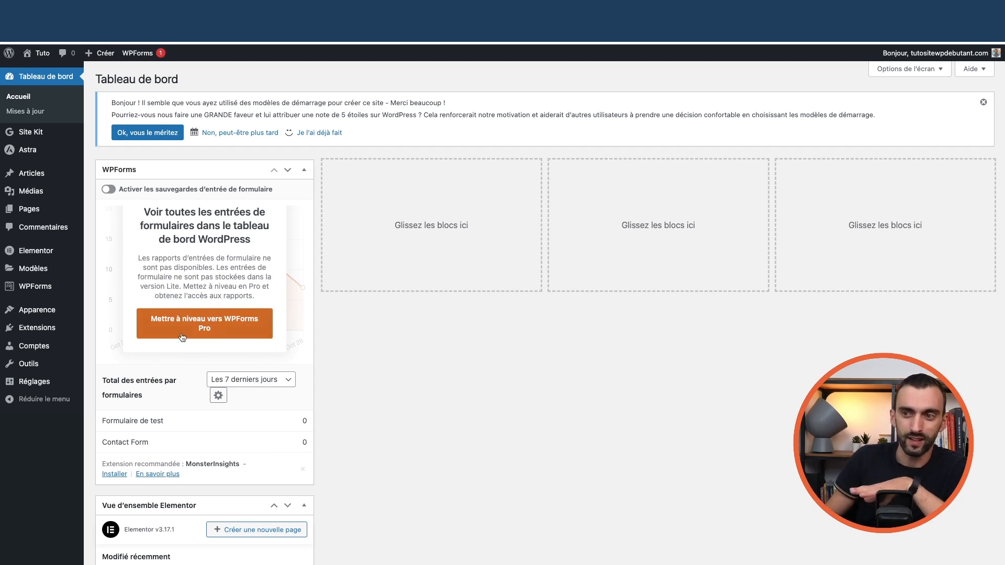
pyautogui.moveTo(47, 329)
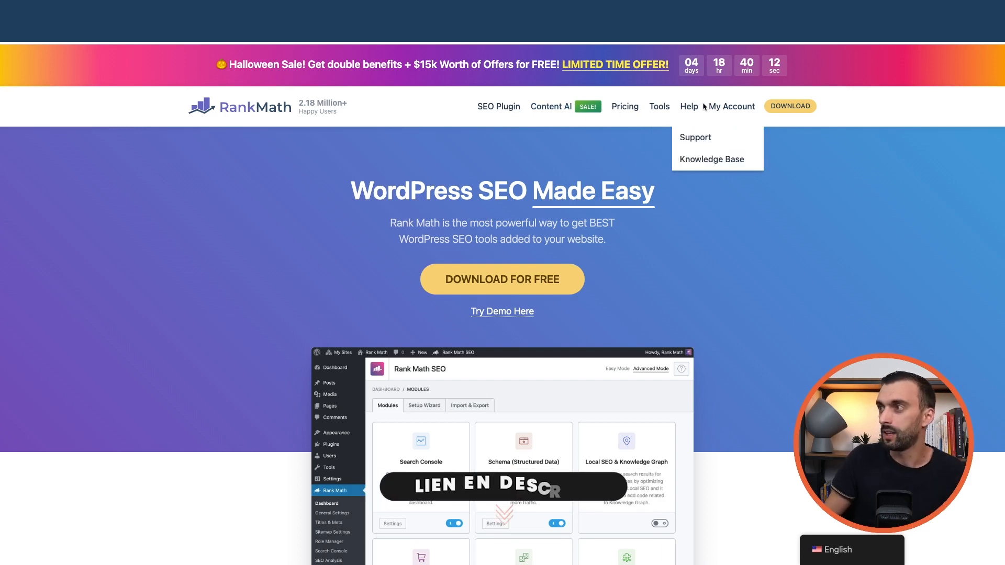
# - Register a Rank Math account through My Account > Register Now using Google sign-in
pyautogui.click(730, 108)
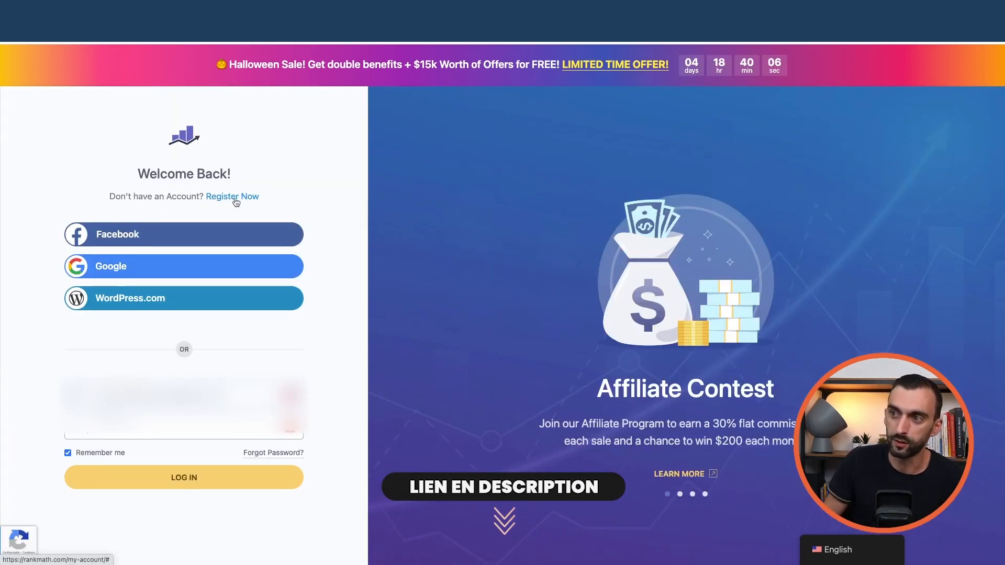
pyautogui.click(213, 201)
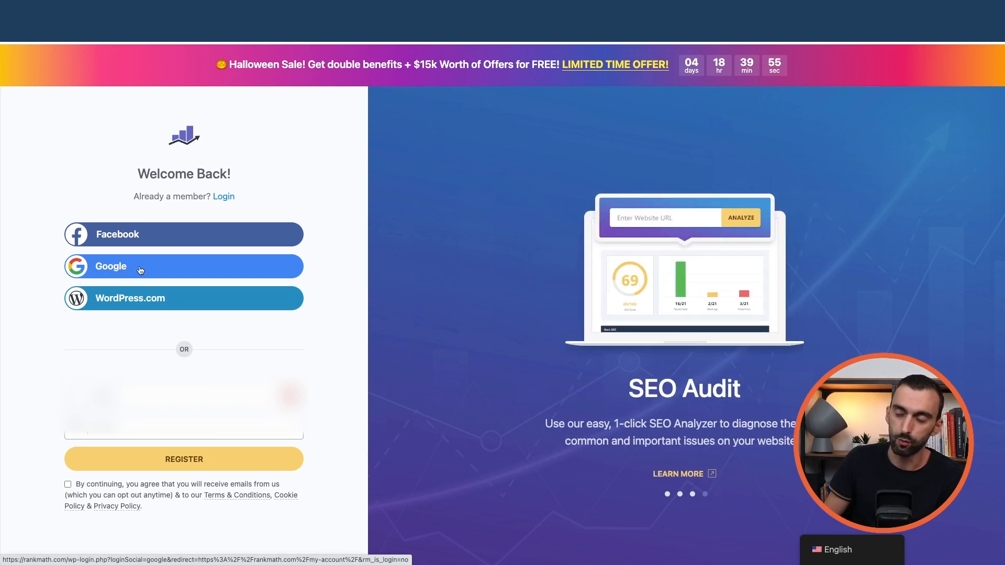
pyautogui.click(136, 270)
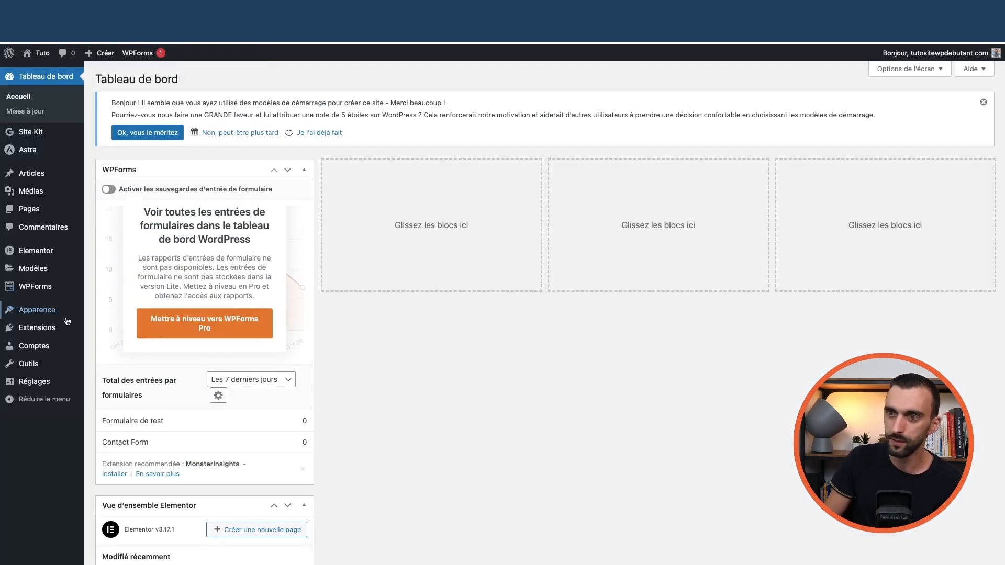
# - Search the plugin directory for 'rankmath', then install and activate Rank Math SEO
pyautogui.moveTo(78, 328)
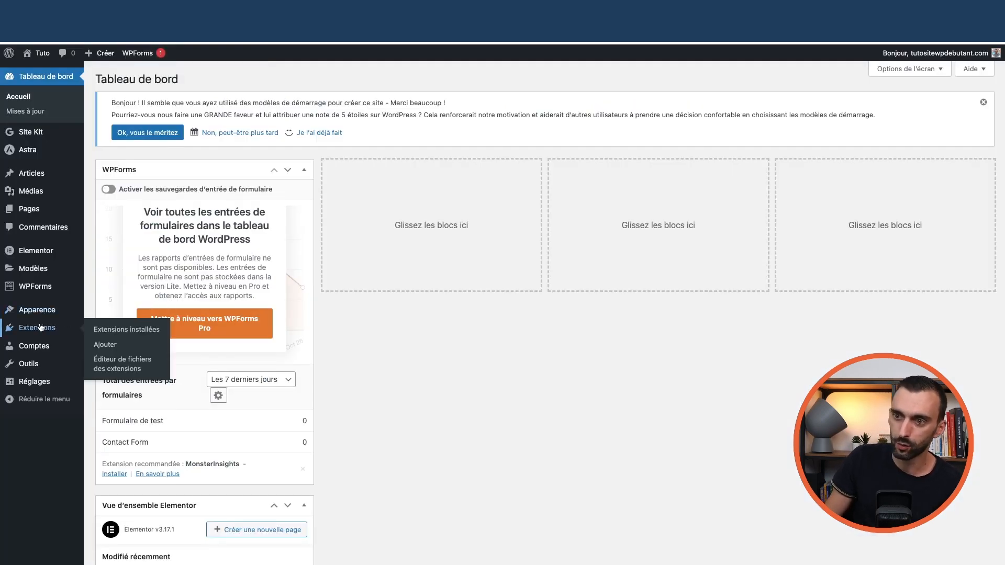
pyautogui.click(109, 331)
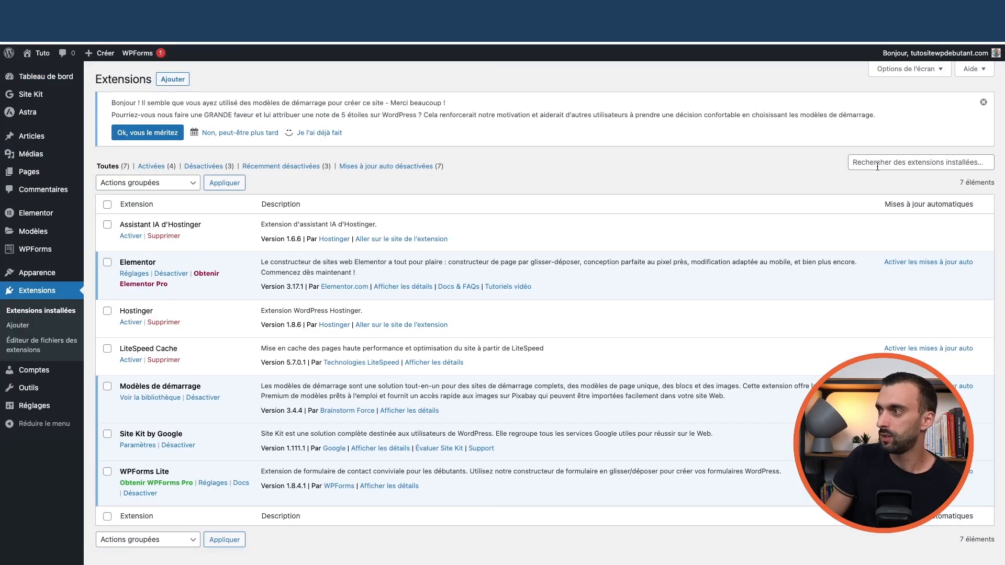
pyautogui.click(183, 79)
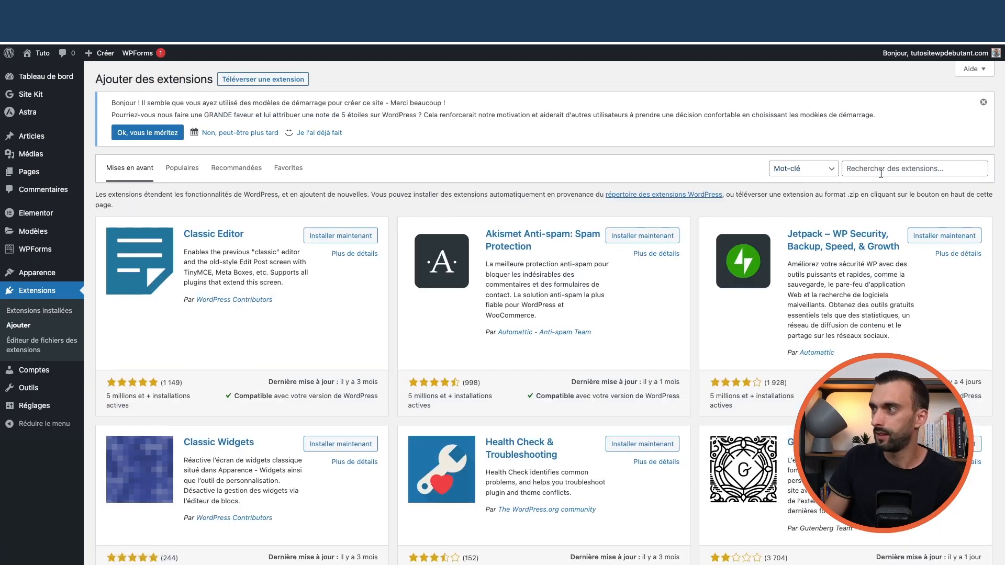
pyautogui.click(884, 168)
pyautogui.write('rankmath')
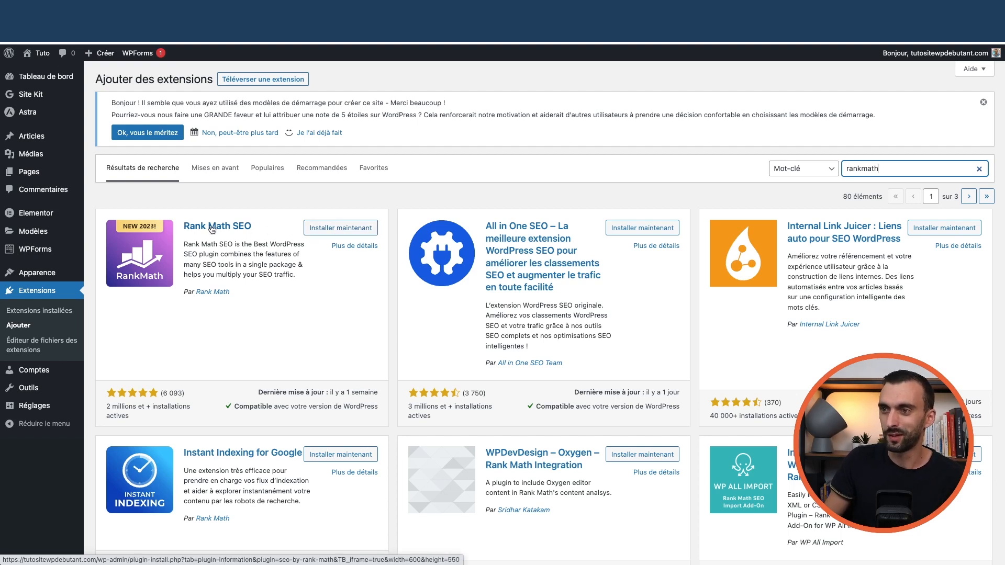
pyautogui.click(339, 229)
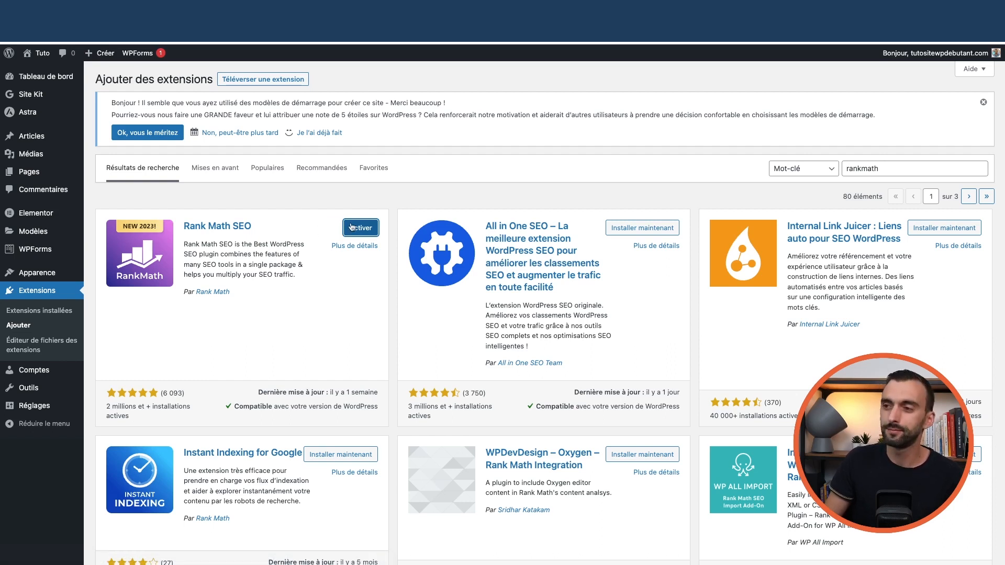
pyautogui.click(358, 230)
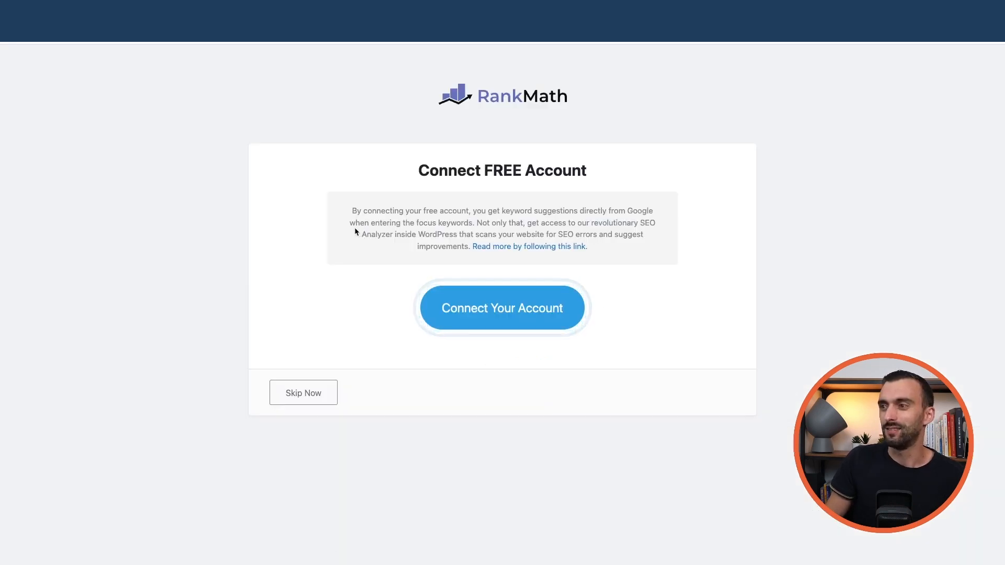
# - Connect a free Rank Math account and confirm activating the Rank Math Free Plan
pyautogui.click(506, 310)
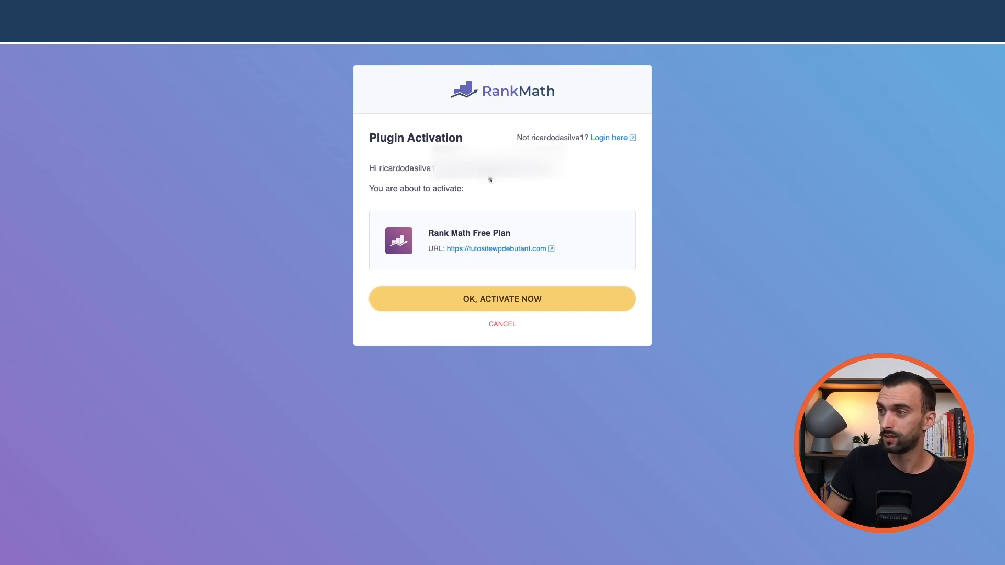
pyautogui.click(500, 303)
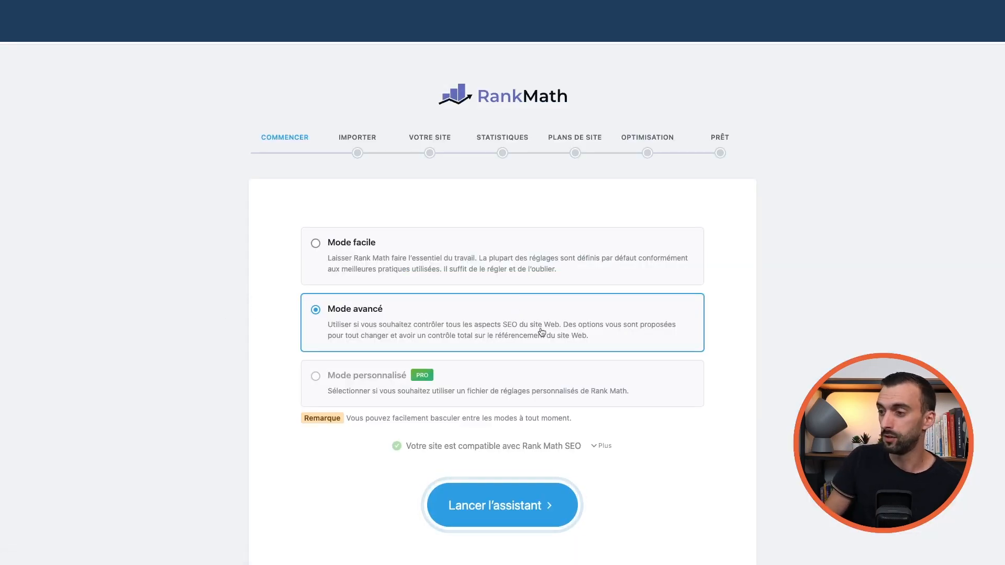
# - Launch the wizard in advanced mode and import the Yoast SEO and AIO Schema Rich Snippet settings
pyautogui.click(513, 510)
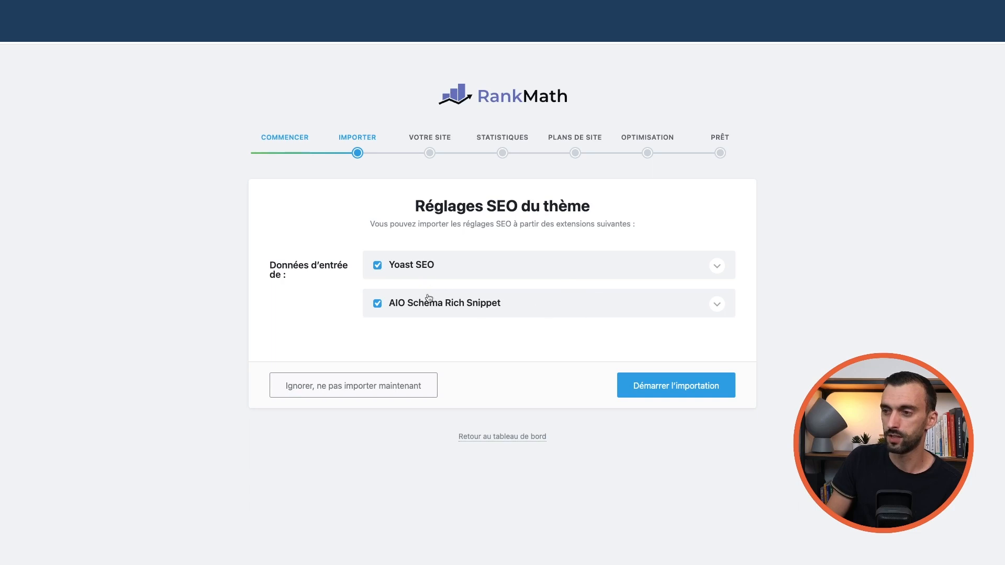
pyautogui.click(687, 391)
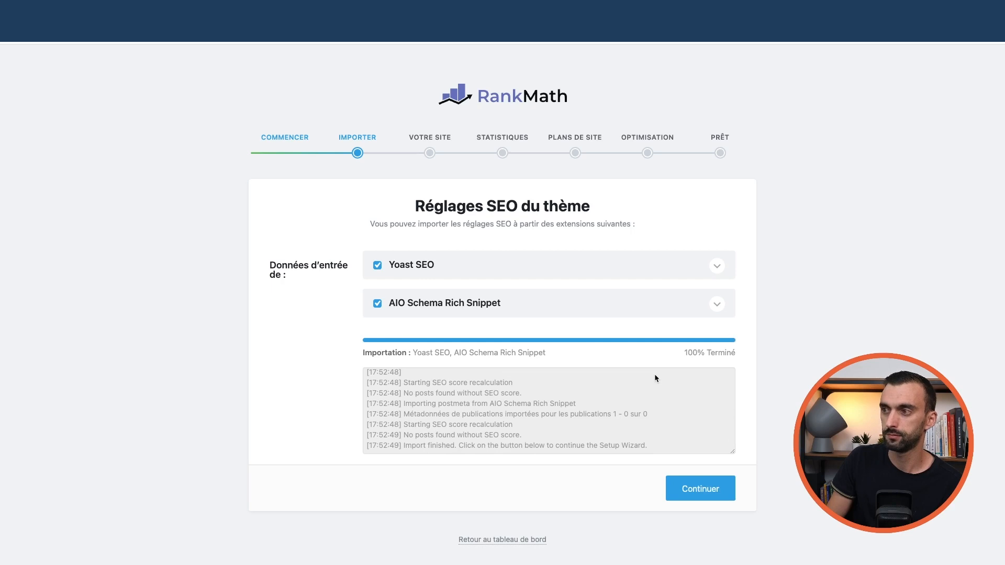
pyautogui.click(696, 488)
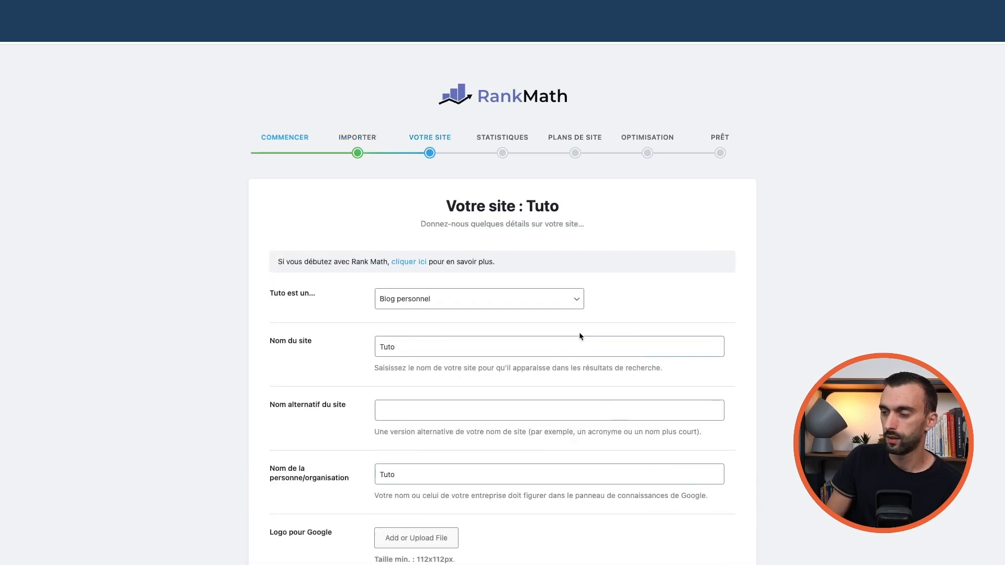
# - Keep Blog personnel as the site type and Tuto as the name, then save the site details
pyautogui.scroll(-3, 584, 332)
pyautogui.scroll(-5, 581, 333)
pyautogui.scroll(6, 575, 332)
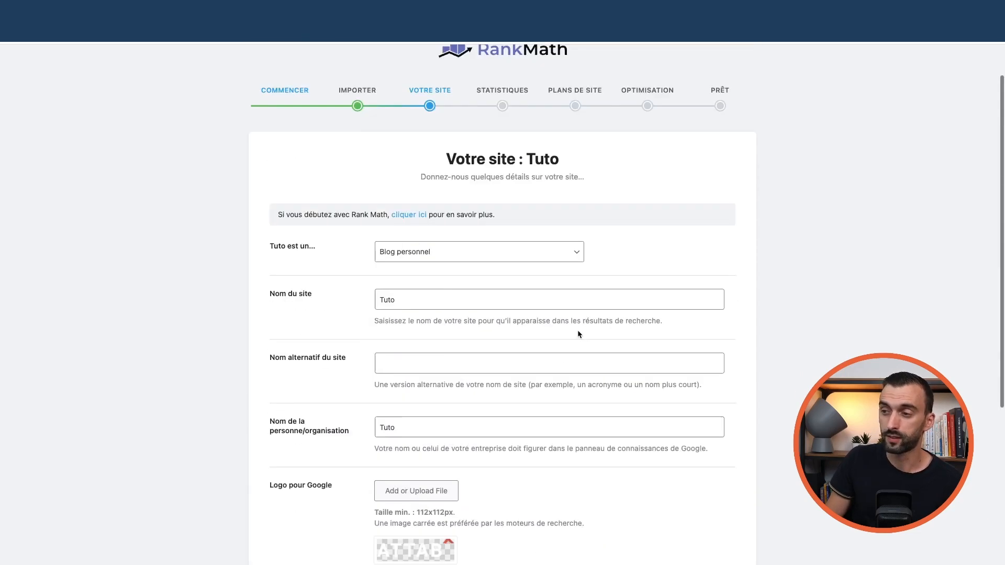
pyautogui.scroll(-1, 567, 339)
pyautogui.click(573, 272)
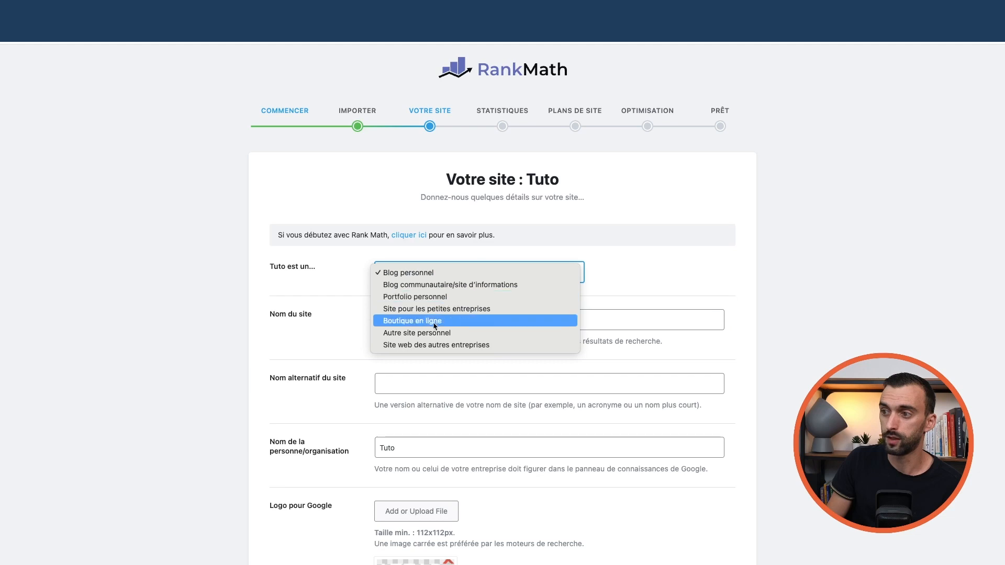
pyautogui.click(596, 284)
pyautogui.scroll(-3, 595, 285)
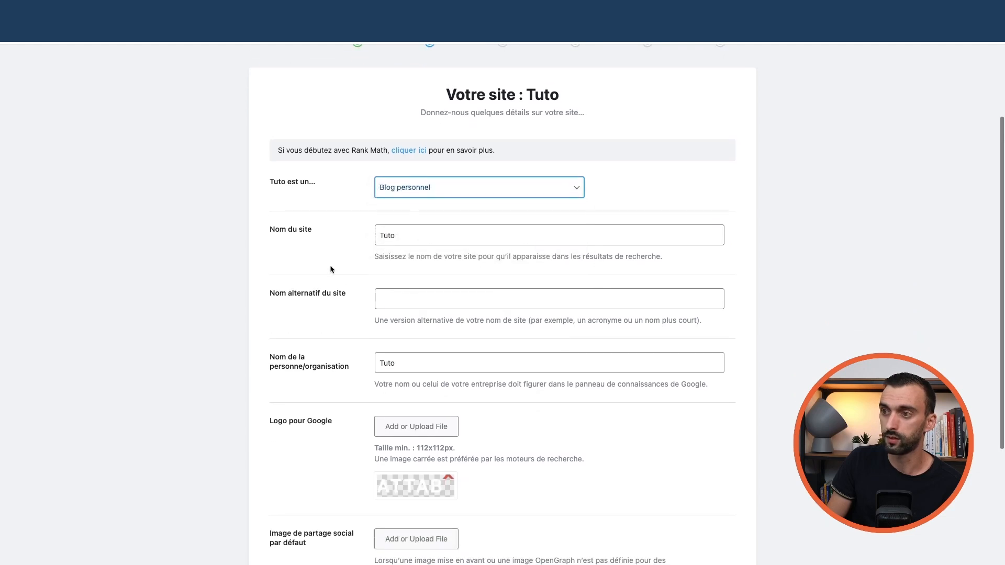
pyautogui.scroll(-2, 446, 272)
pyautogui.click(317, 246)
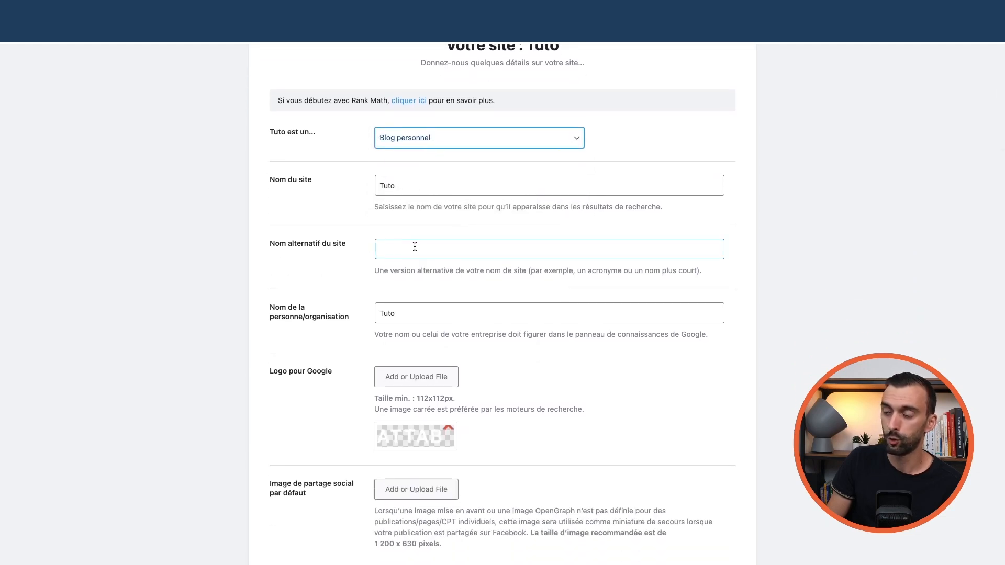
pyautogui.scroll(-5, 329, 210)
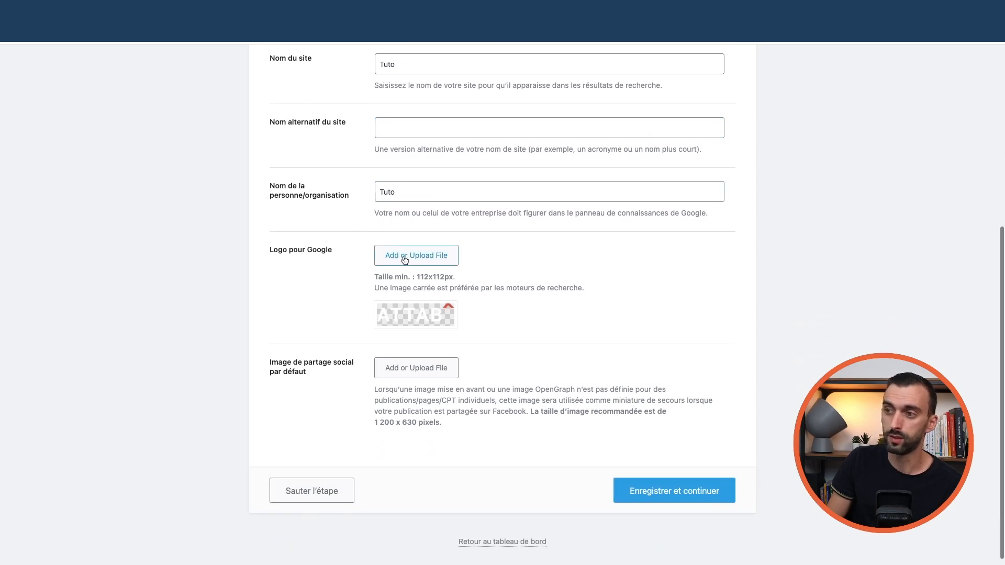
pyautogui.scroll(-1, 344, 267)
pyautogui.click(643, 495)
pyautogui.scroll(-5, 562, 412)
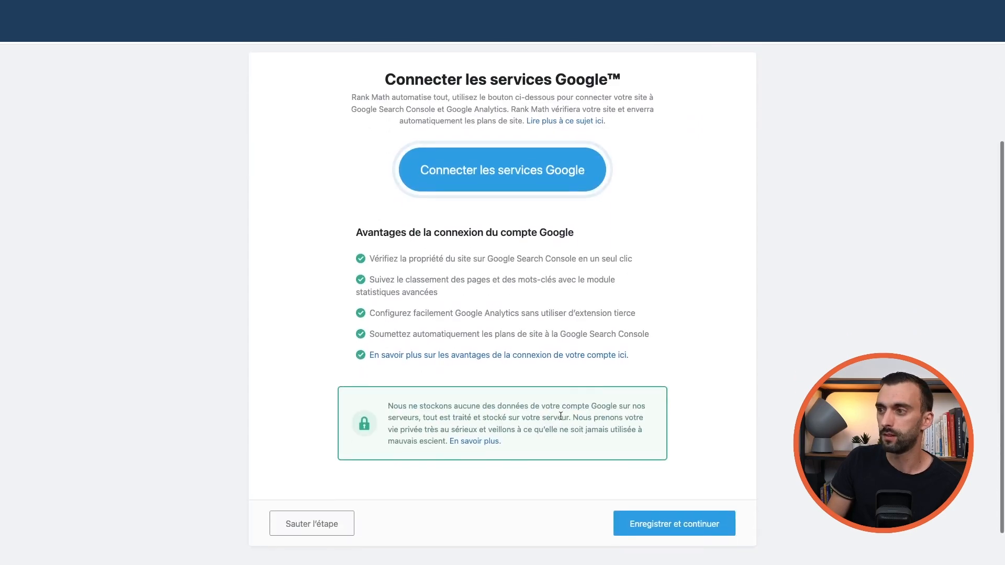
pyautogui.scroll(5, 555, 411)
pyautogui.scroll(-5, 554, 411)
pyautogui.scroll(5, 556, 413)
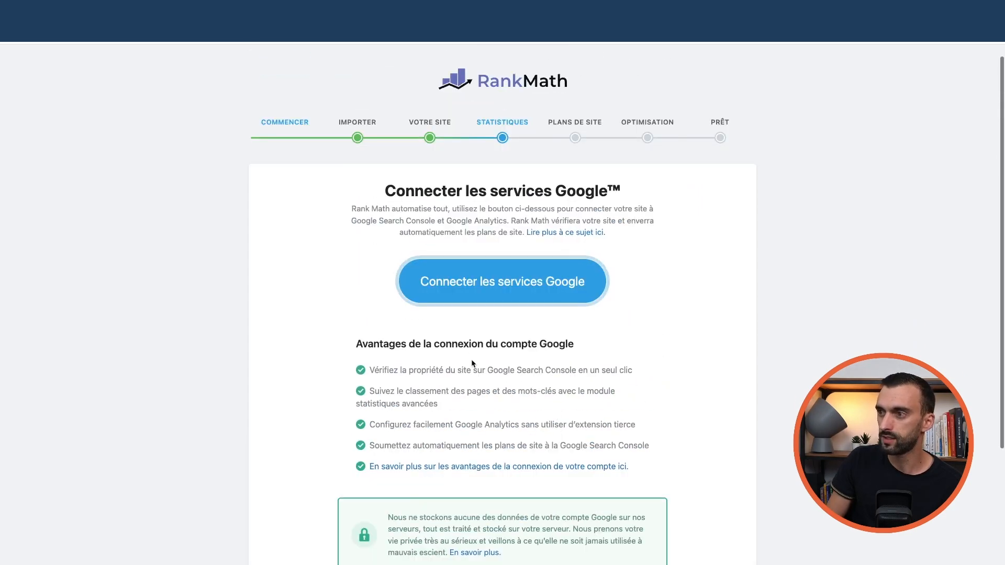
pyautogui.click(521, 286)
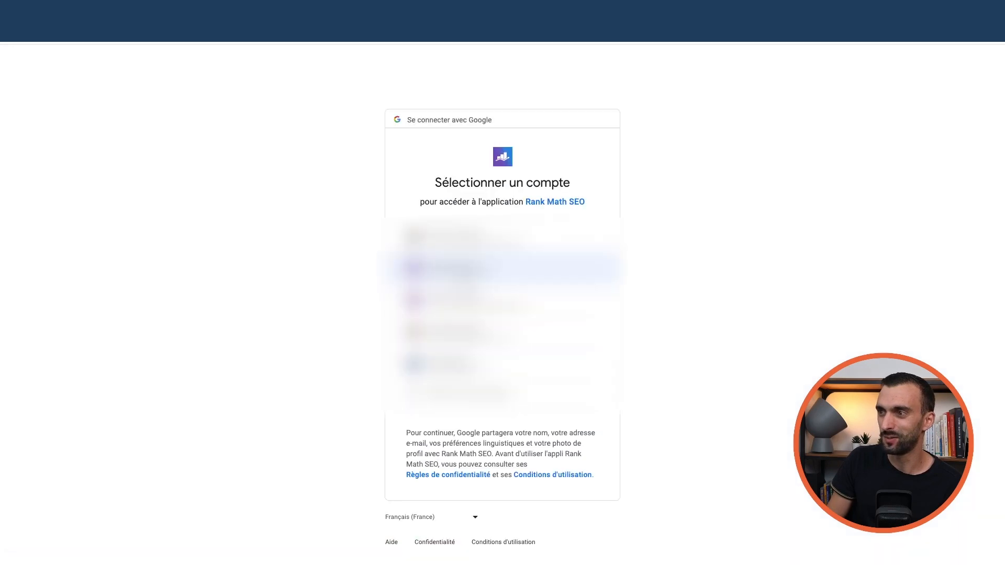
pyautogui.click(471, 335)
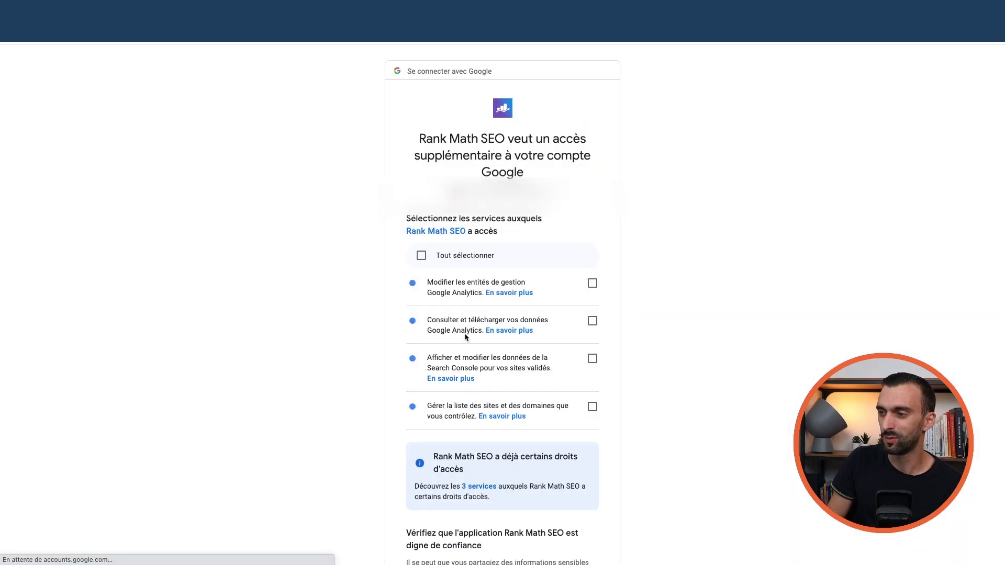
pyautogui.click(453, 260)
pyautogui.scroll(-4, 497, 263)
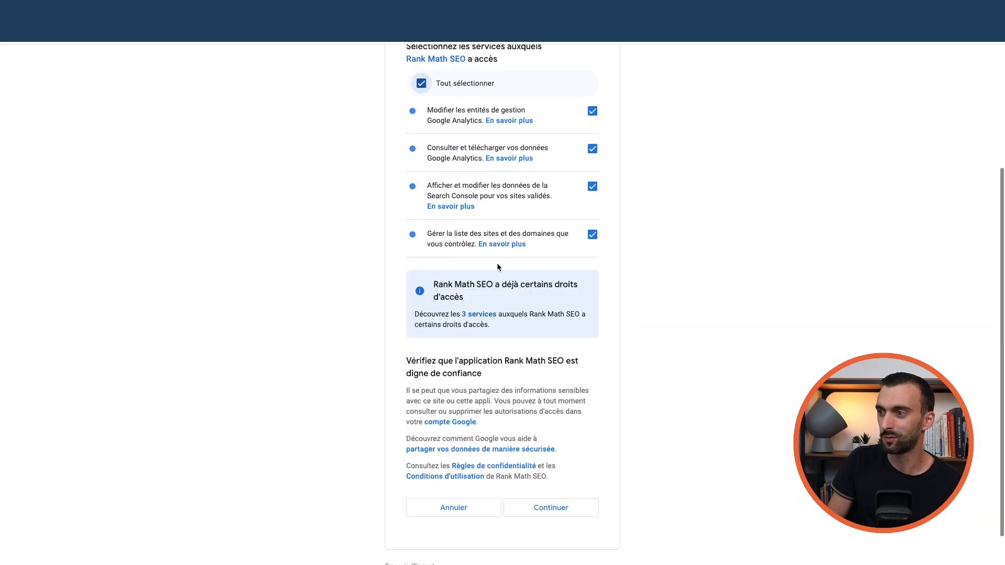
pyautogui.scroll(4, 503, 262)
pyautogui.scroll(-4, 505, 266)
pyautogui.scroll(2, 472, 264)
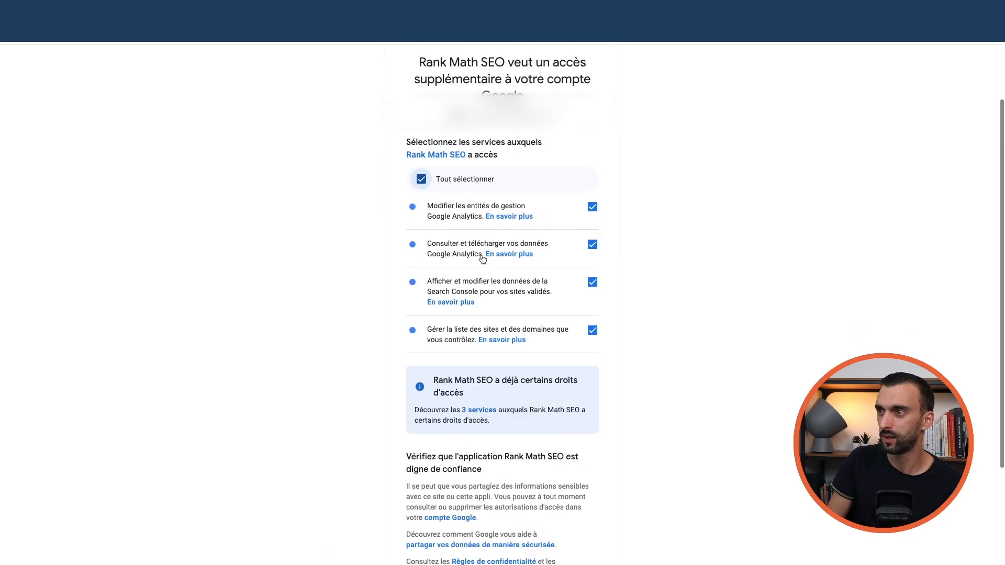
pyautogui.scroll(-3, 498, 215)
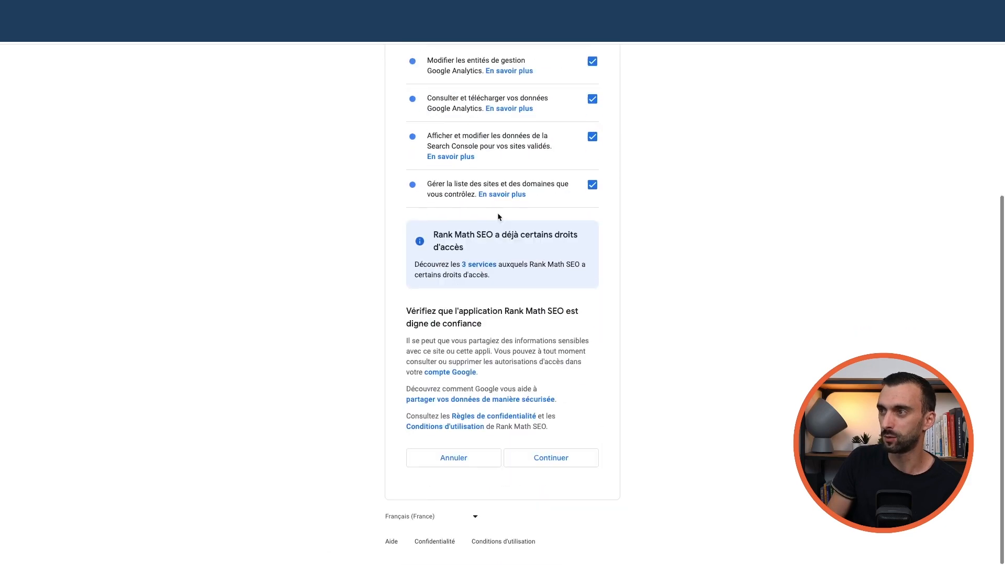
pyautogui.click(557, 472)
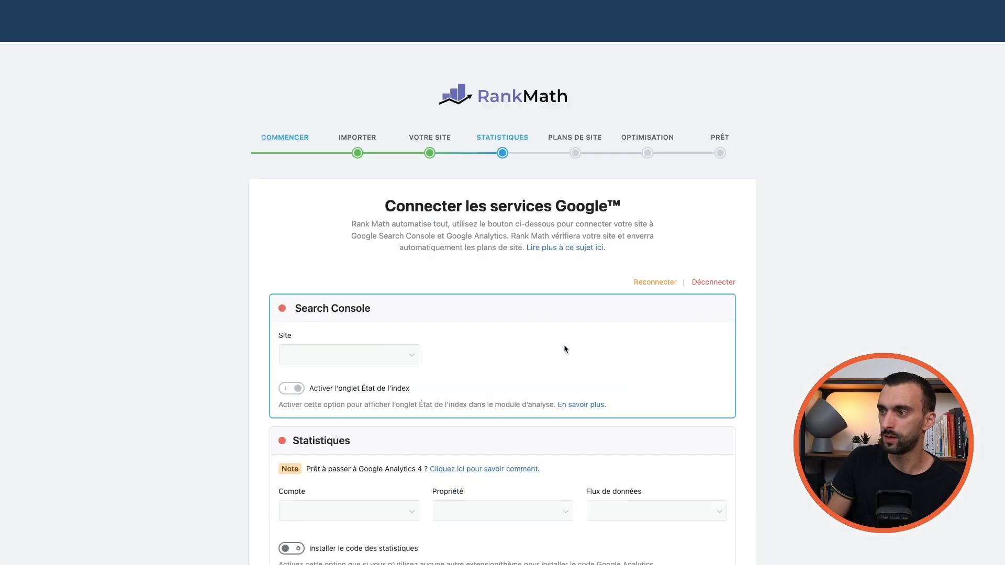
pyautogui.scroll(-2, 539, 340)
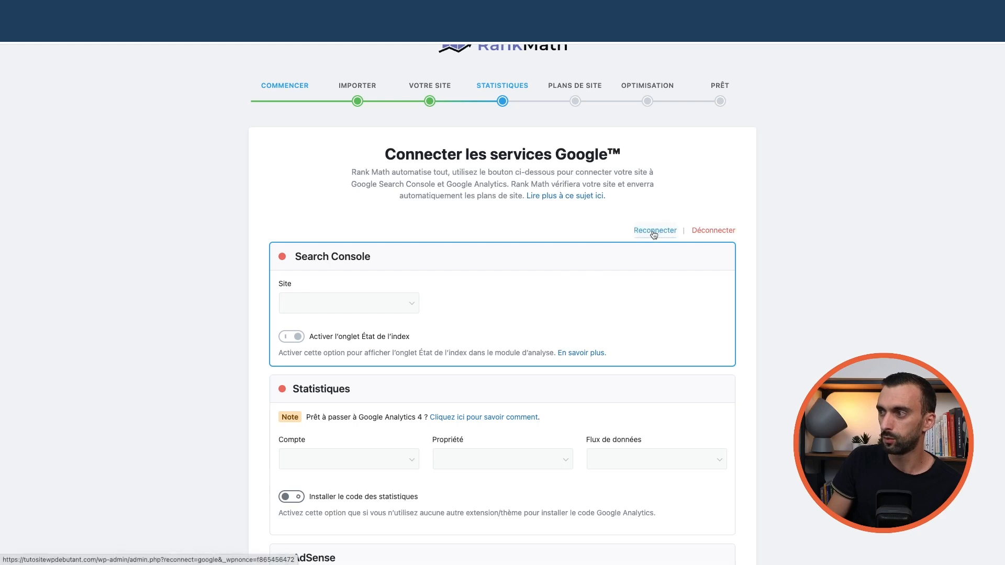
pyautogui.scroll(-2, 503, 306)
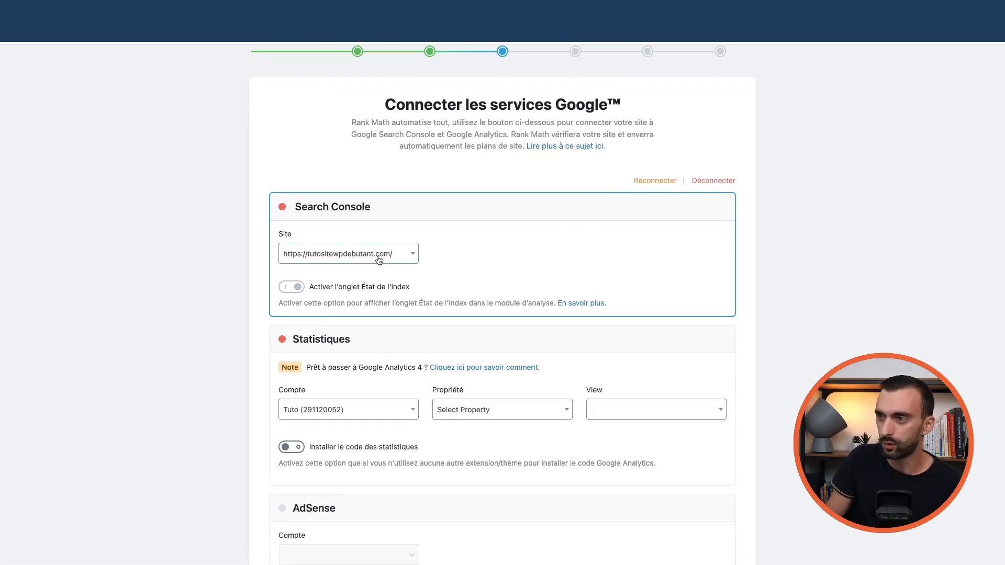
pyautogui.scroll(-3, 380, 263)
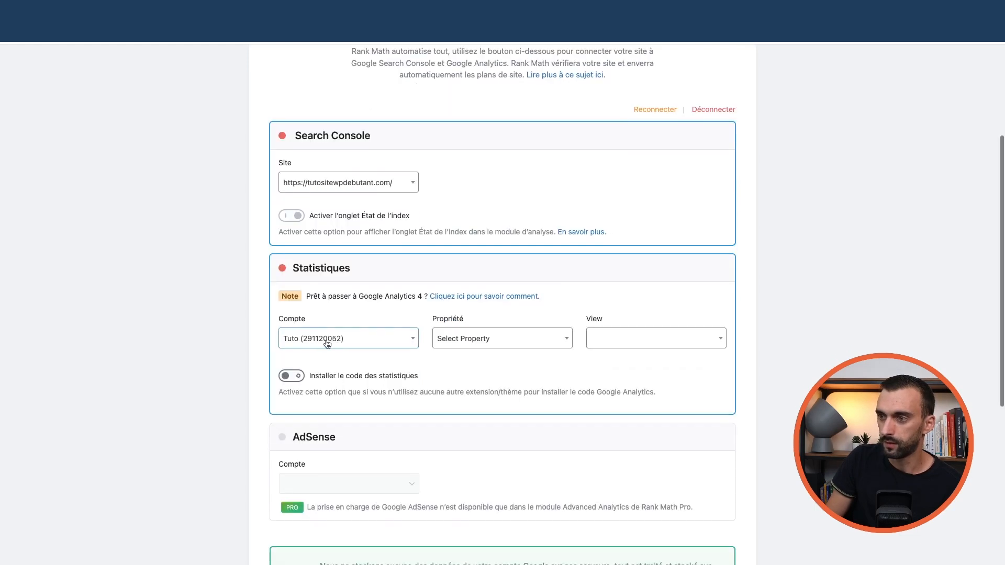
pyautogui.click(502, 344)
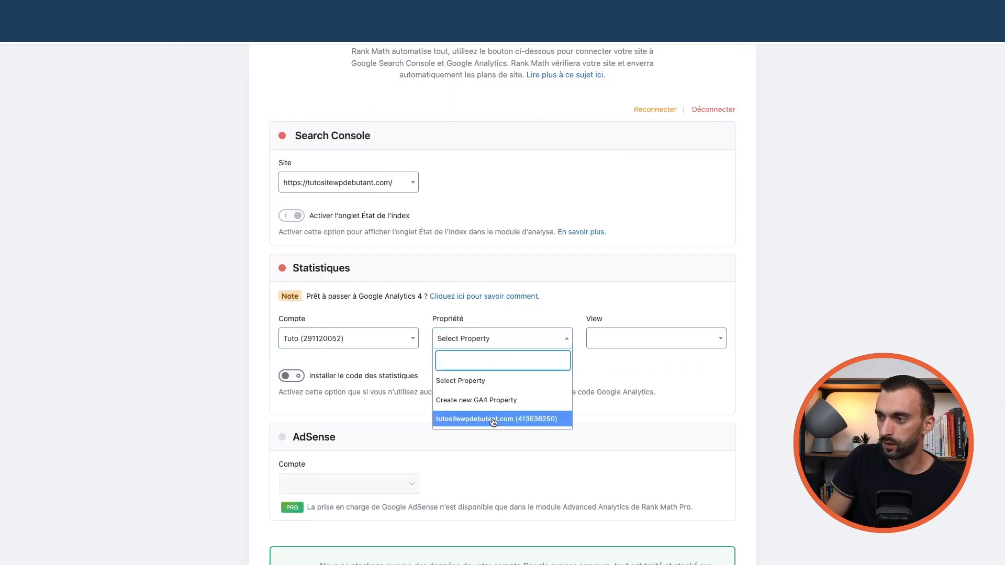
pyautogui.click(489, 419)
pyautogui.click(479, 340)
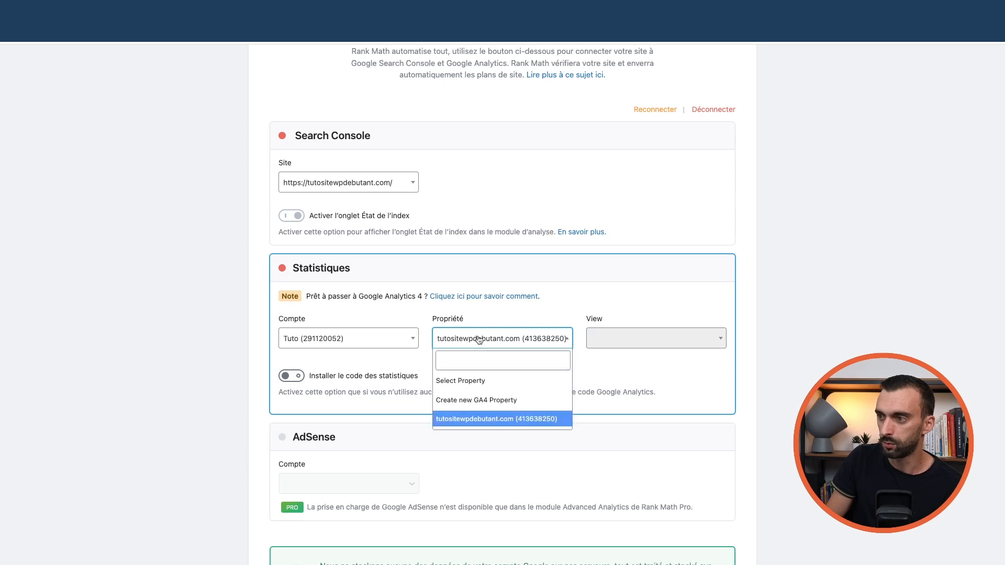
pyautogui.click(484, 422)
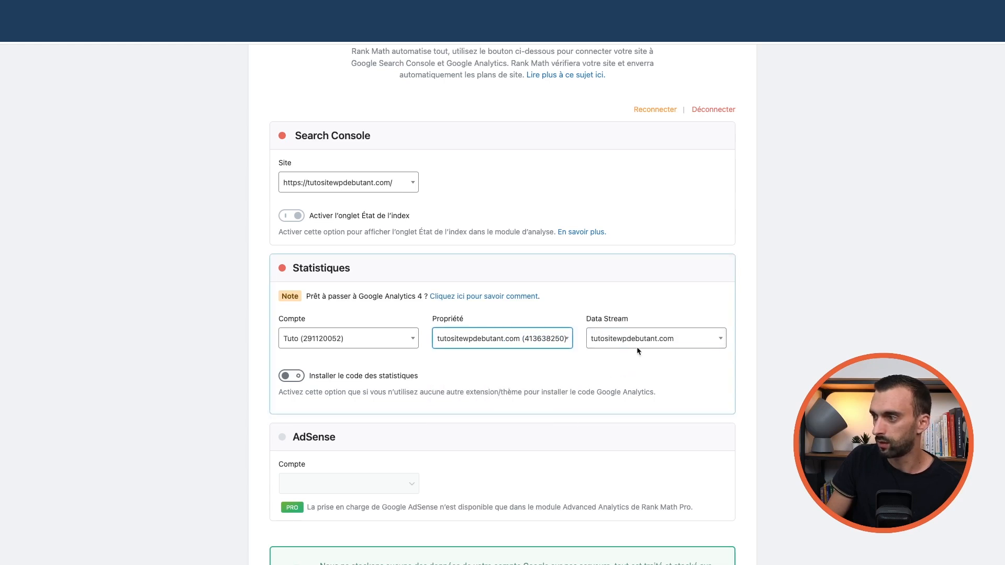
pyautogui.scroll(-4, 563, 292)
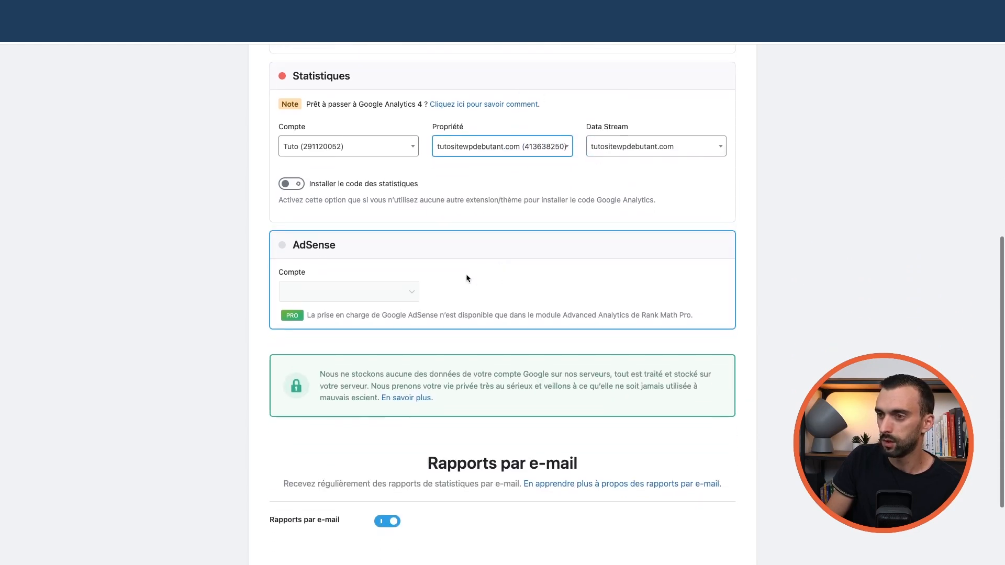
pyautogui.scroll(1, 440, 262)
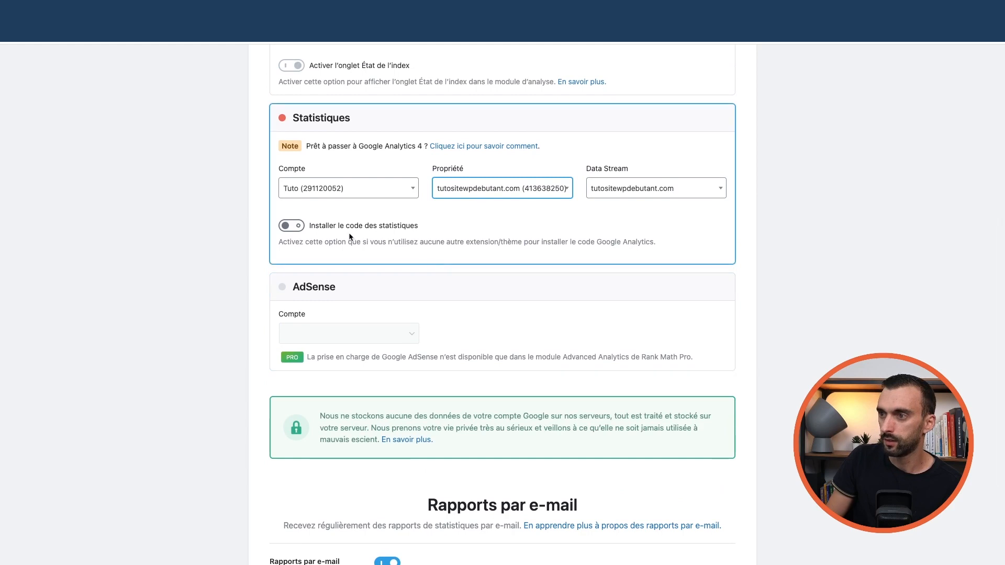
pyautogui.scroll(1, 411, 251)
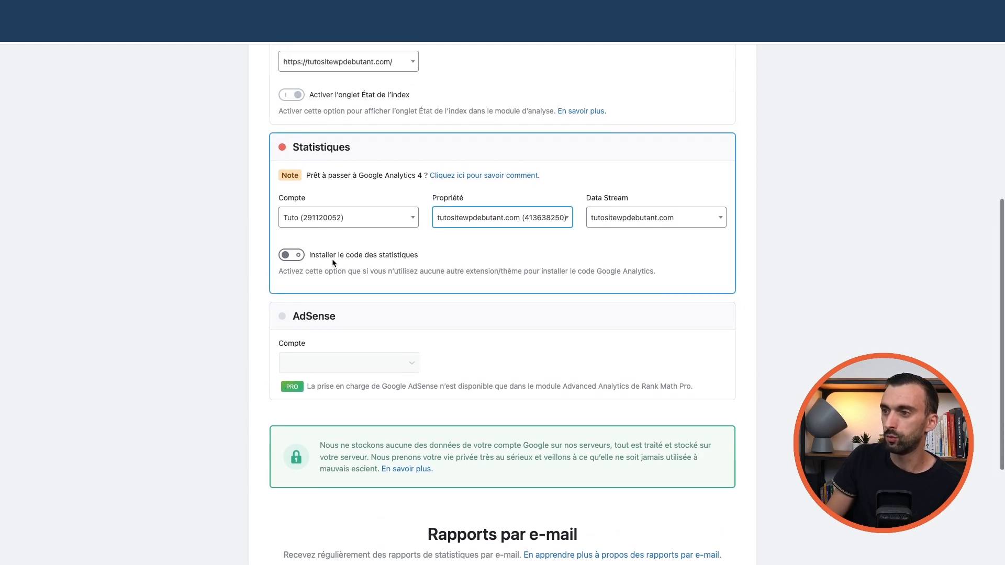
pyautogui.scroll(1, 415, 269)
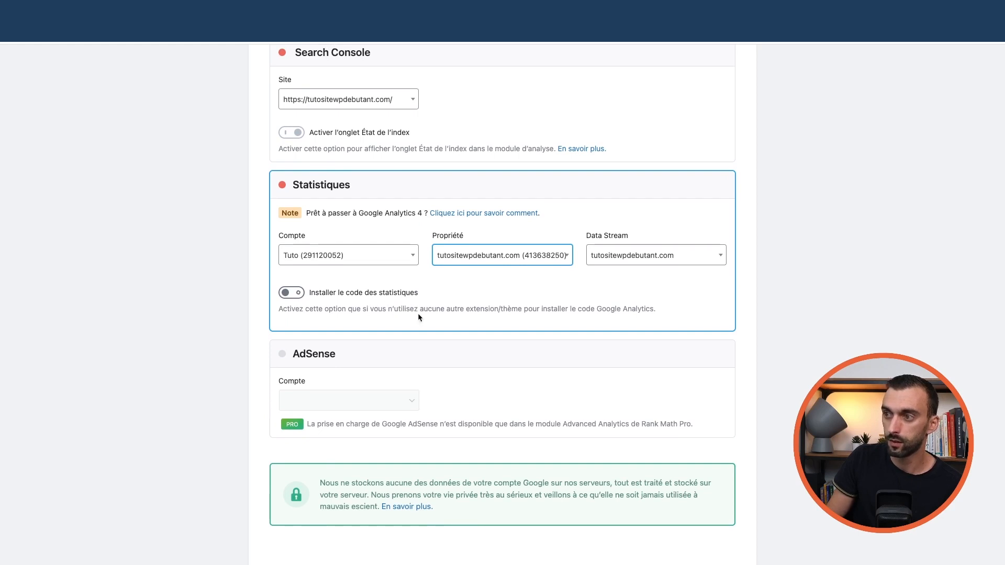
pyautogui.scroll(3, 419, 313)
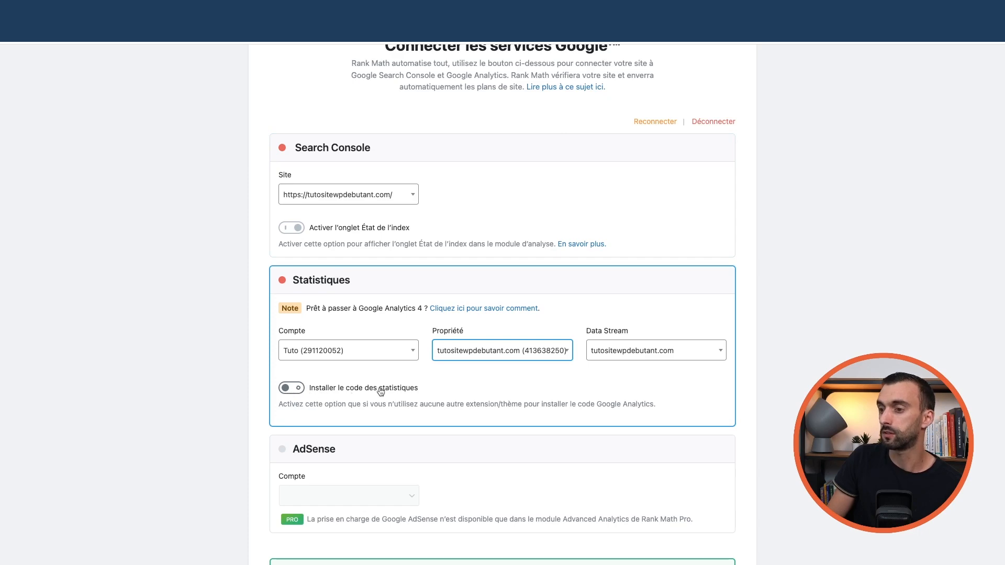
pyautogui.scroll(-4, 397, 377)
pyautogui.scroll(4, 380, 259)
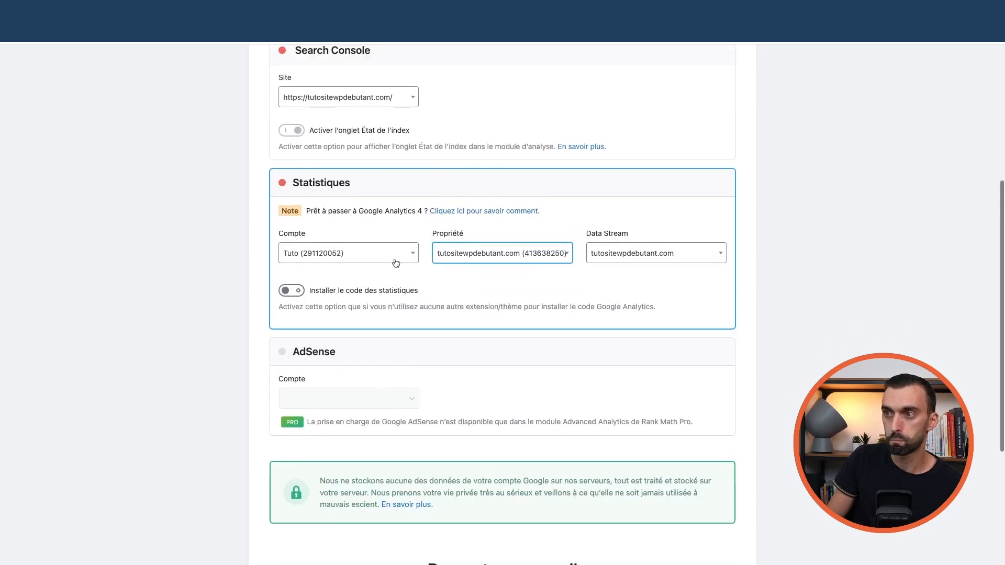
pyautogui.scroll(-3, 389, 262)
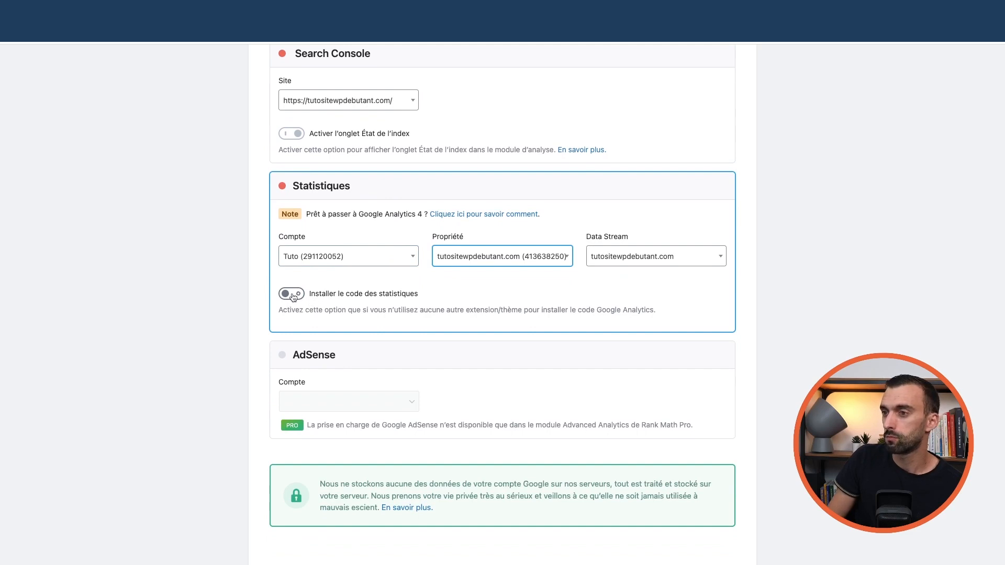
pyautogui.scroll(-3, 426, 314)
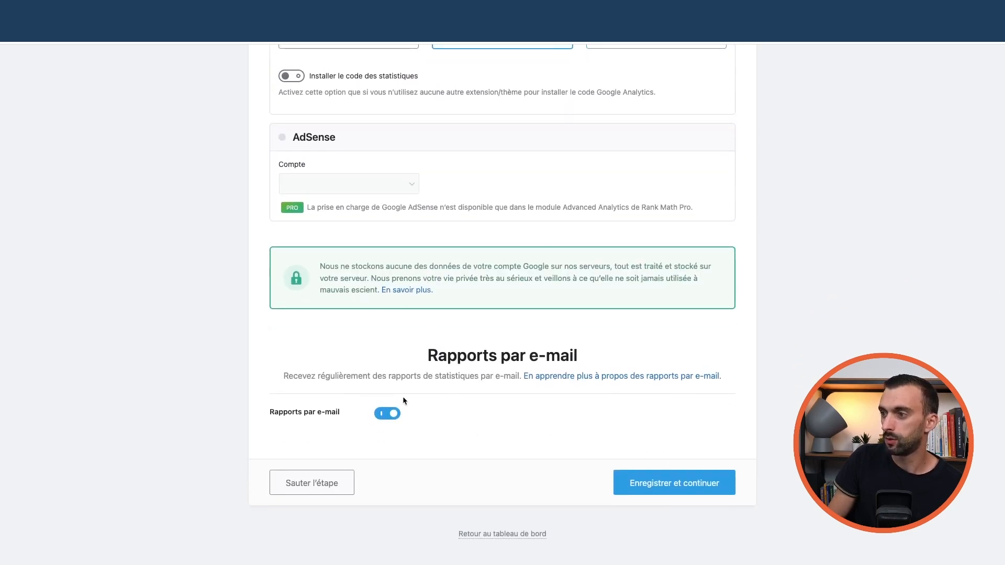
pyautogui.scroll(10, 545, 264)
pyautogui.scroll(-10, 545, 274)
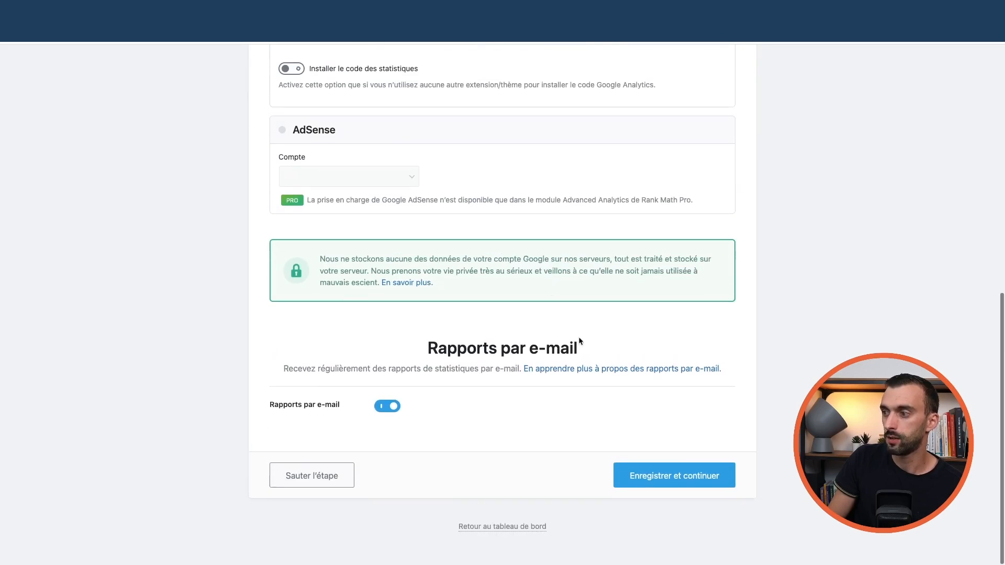
# - Save the analytics step, enable XML sitemaps including Catégories, and save the sitemap settings
pyautogui.click(675, 480)
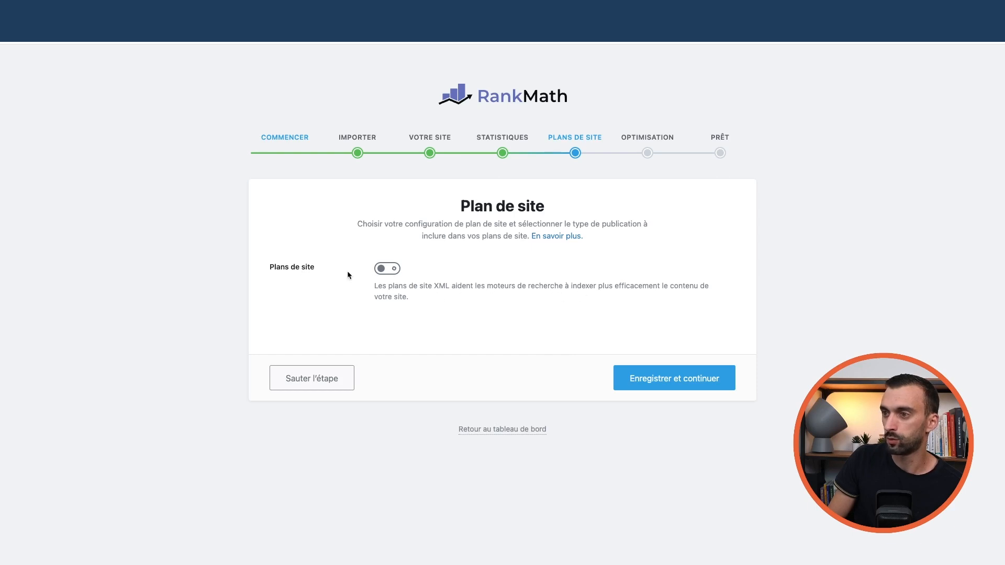
pyautogui.click(388, 270)
pyautogui.scroll(-3, 309, 313)
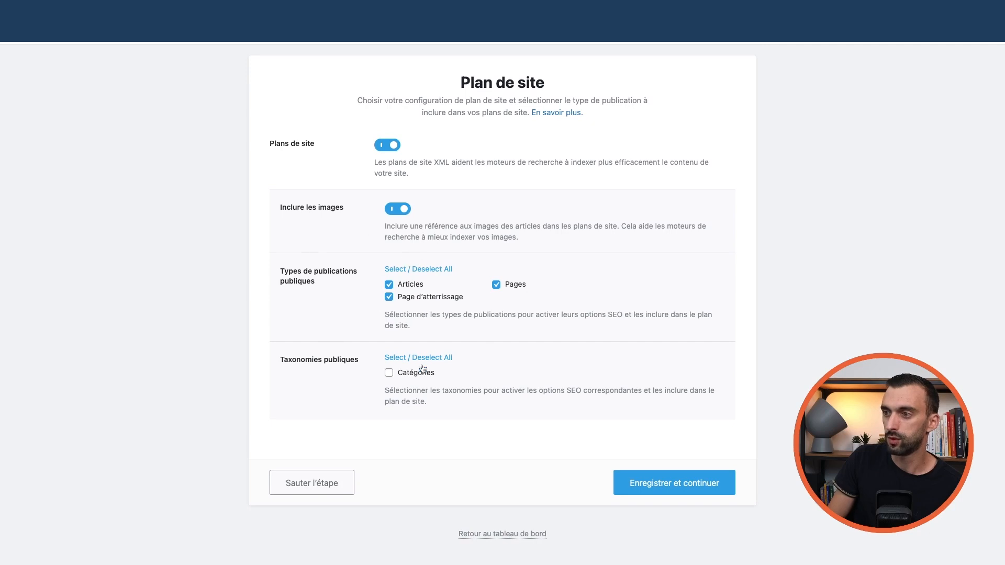
pyautogui.click(389, 374)
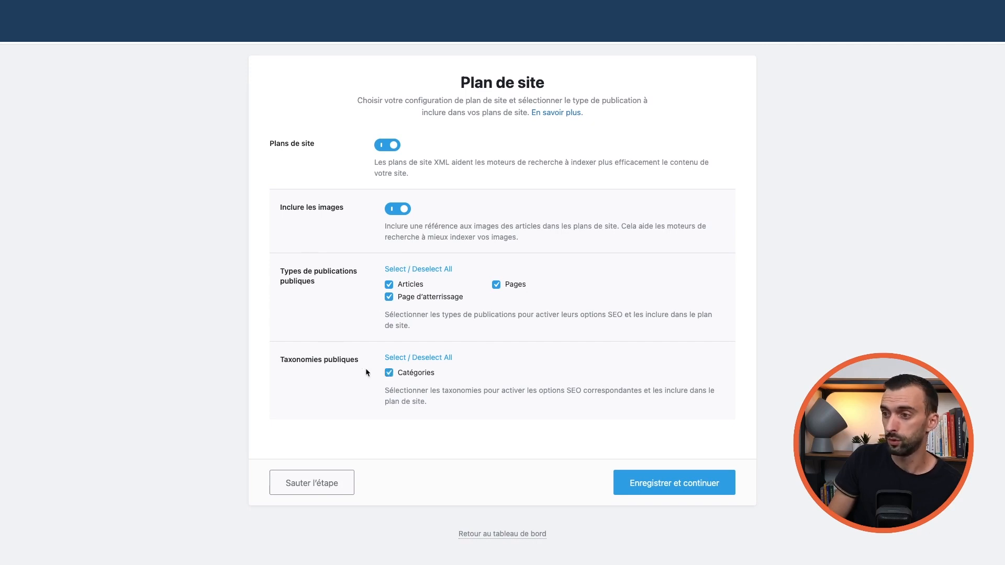
pyautogui.click(657, 485)
pyautogui.scroll(-2, 492, 331)
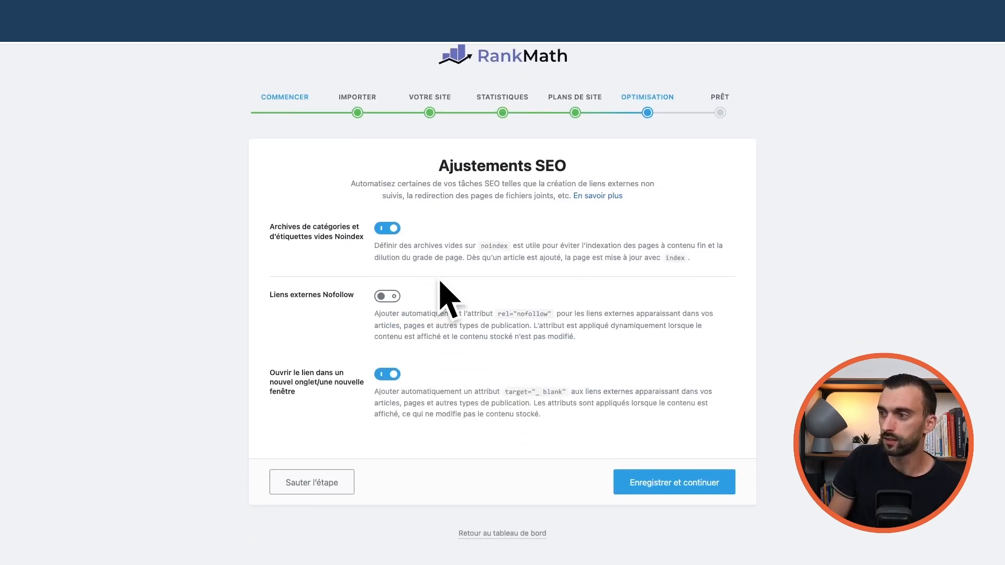
pyautogui.scroll(2, 557, 298)
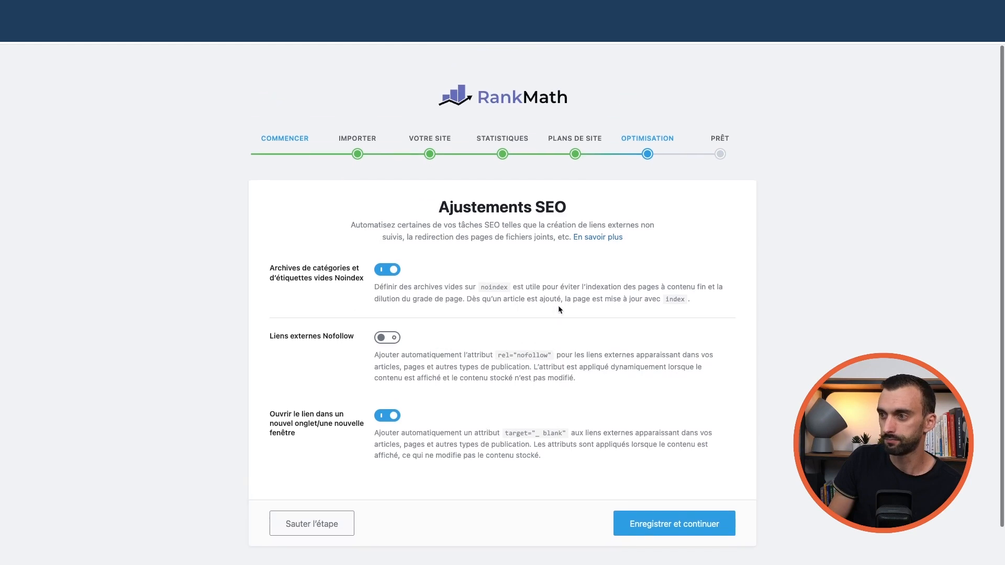
pyautogui.scroll(-2, 558, 306)
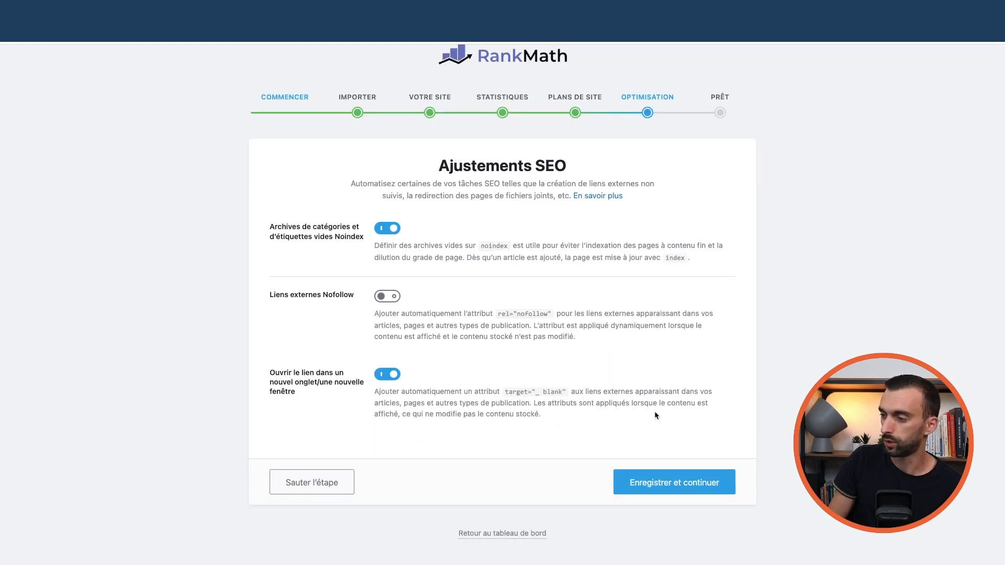
# - Save the SEO adjustments, enter the advanced options, and save with Gestionnaire de rôle left off
pyautogui.click(681, 482)
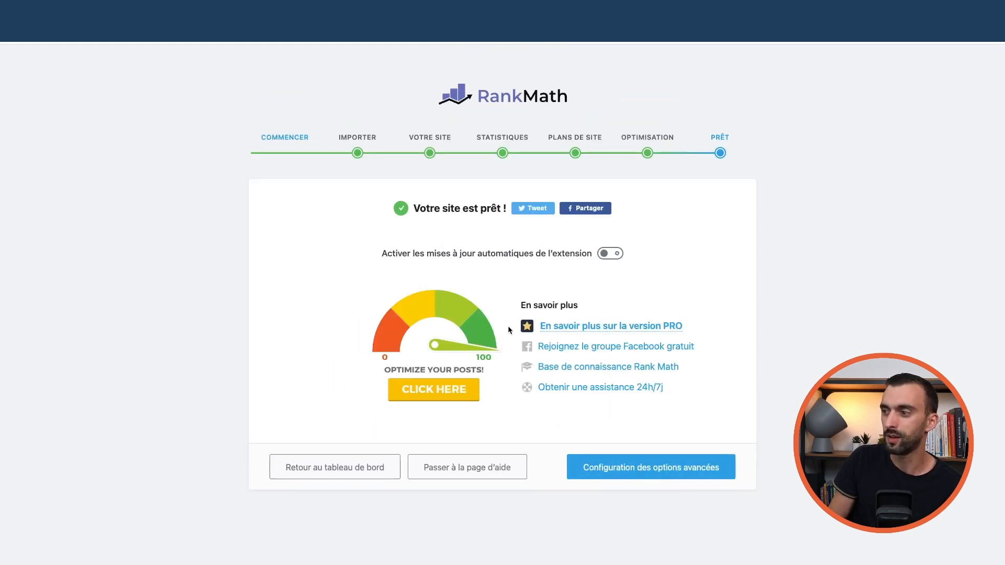
pyautogui.click(658, 471)
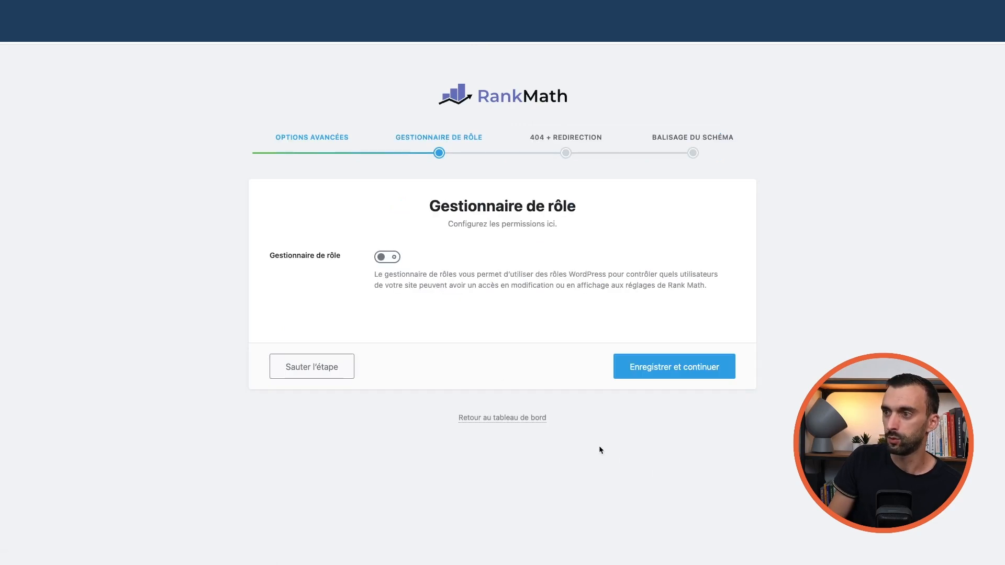
pyautogui.click(393, 257)
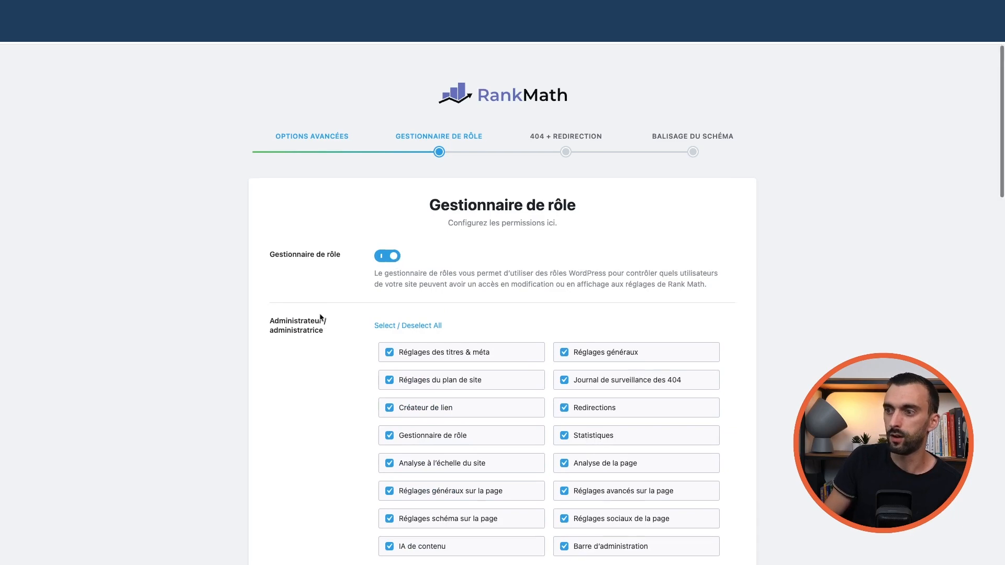
pyautogui.scroll(-4, 319, 293)
pyautogui.scroll(-15, 317, 272)
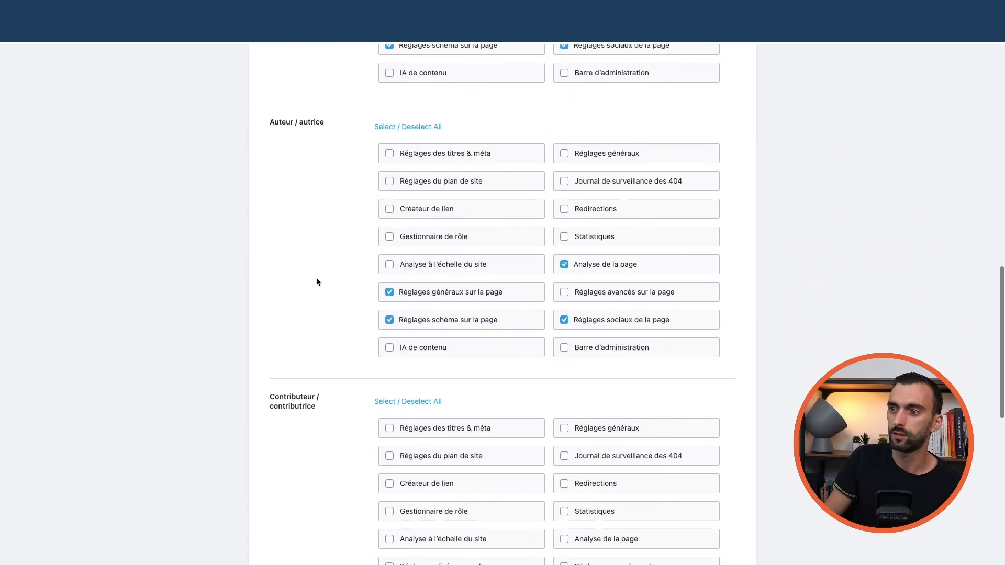
pyautogui.scroll(-3, 316, 278)
pyautogui.scroll(20, 316, 276)
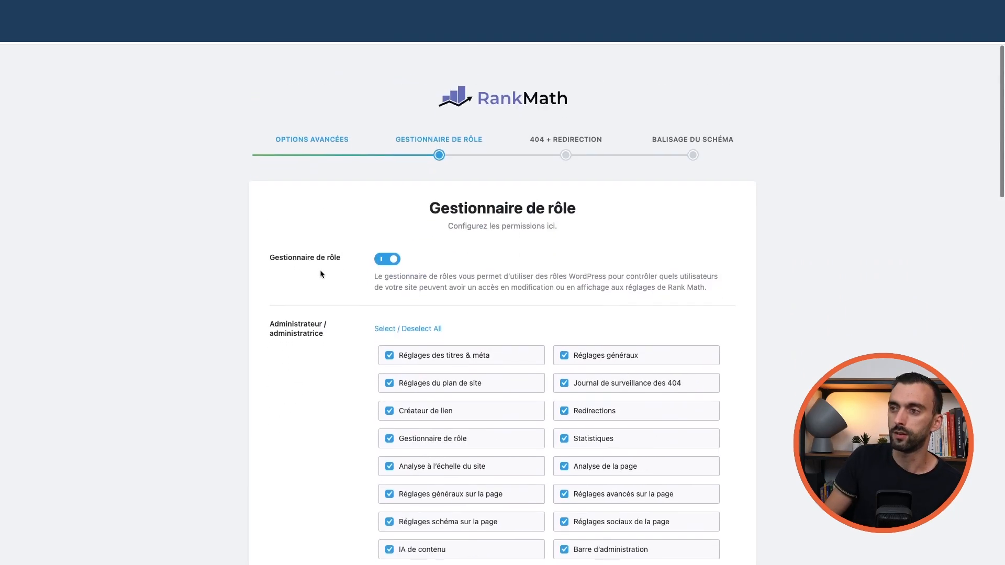
pyautogui.click(385, 257)
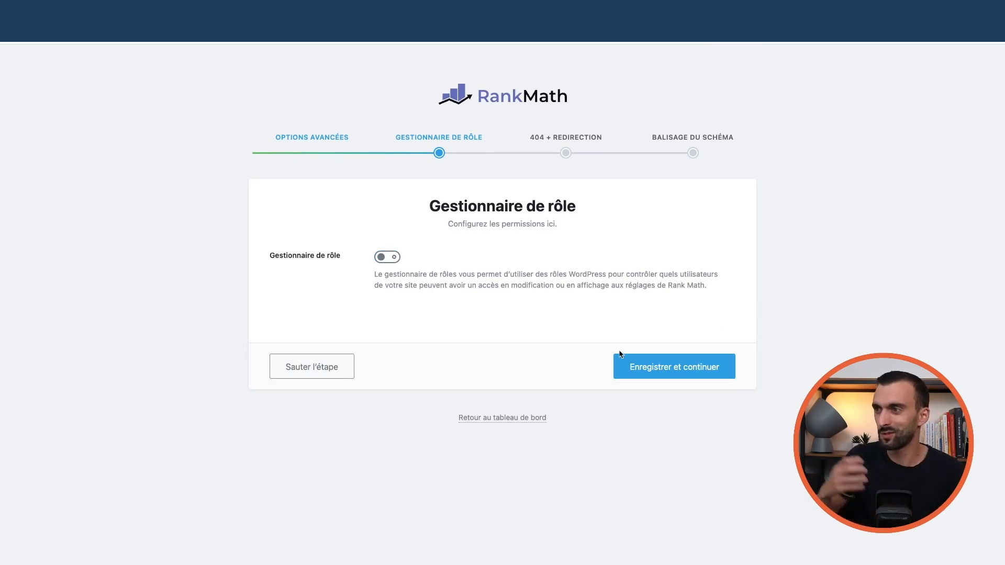
pyautogui.click(663, 372)
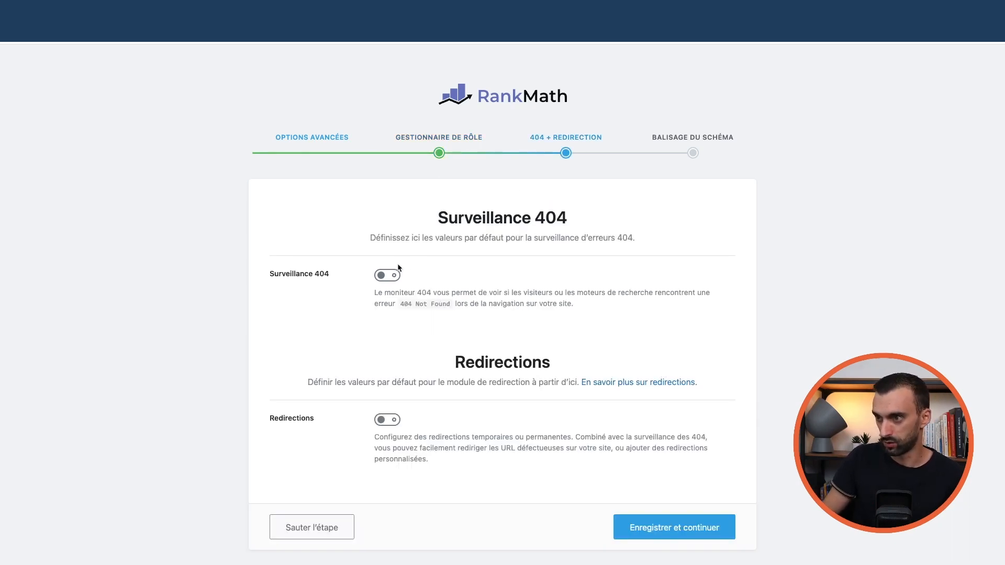
# - Switch on Surveillance 404 and Redirections, then save and continue
pyautogui.scroll(-2, 488, 316)
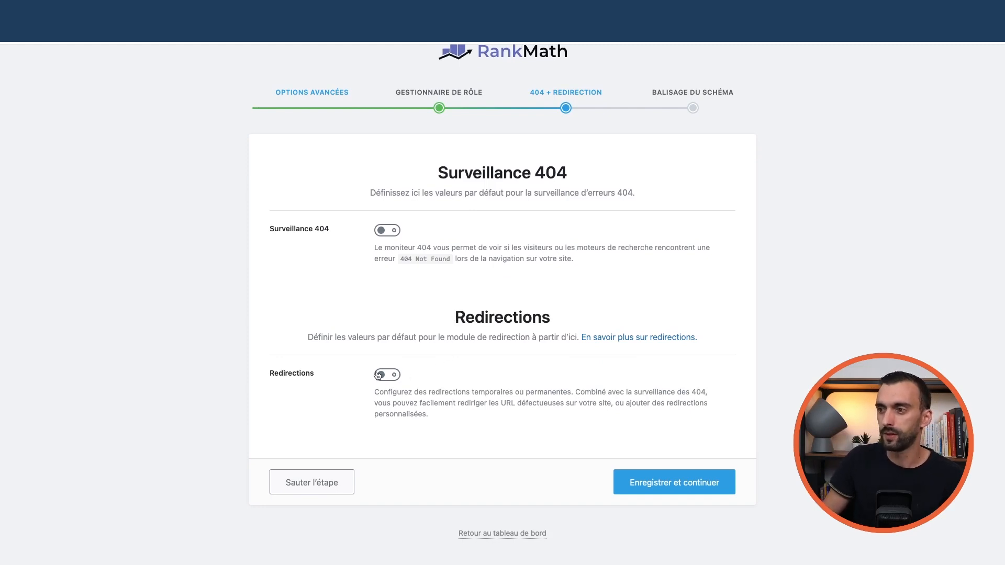
pyautogui.click(386, 233)
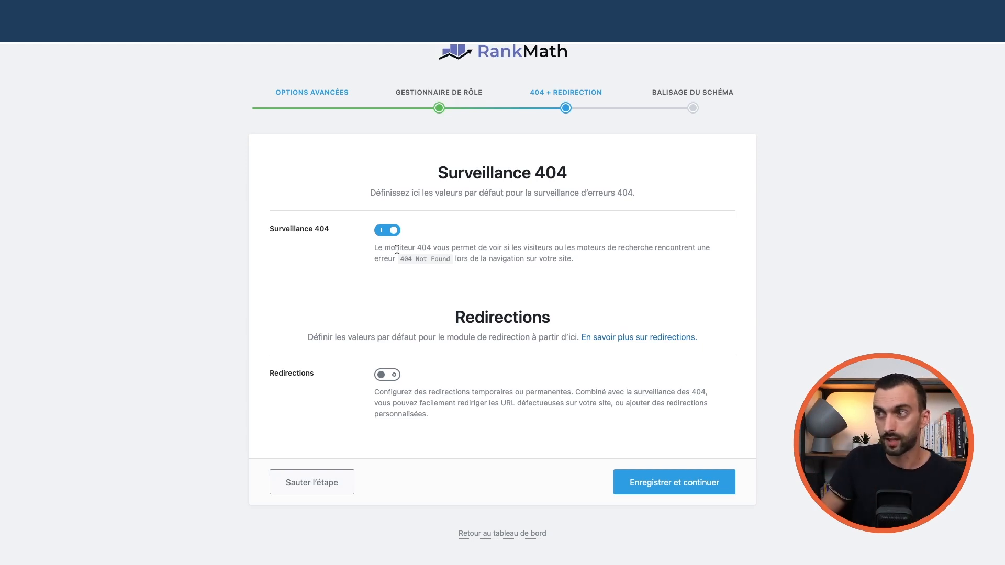
pyautogui.click(386, 378)
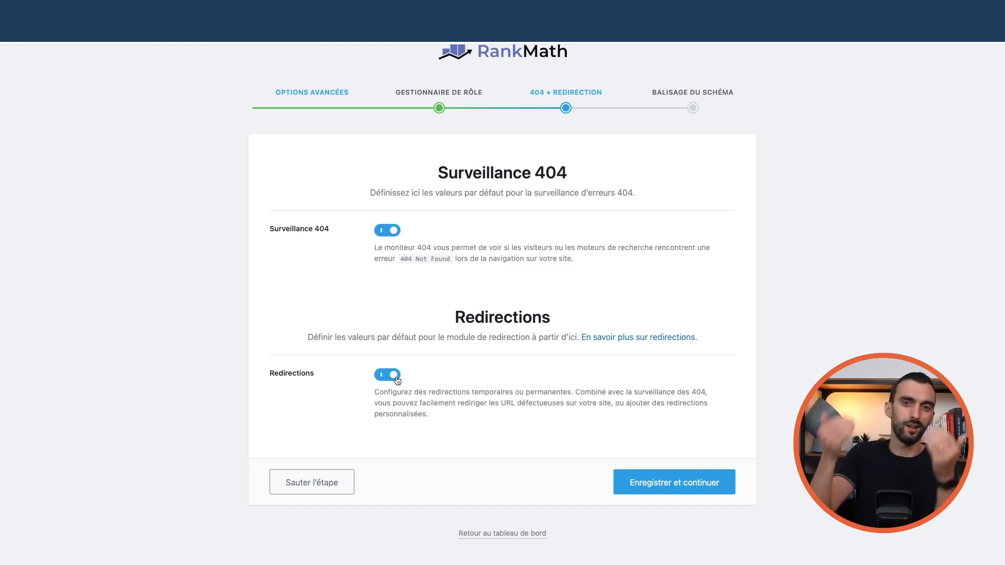
pyautogui.click(684, 492)
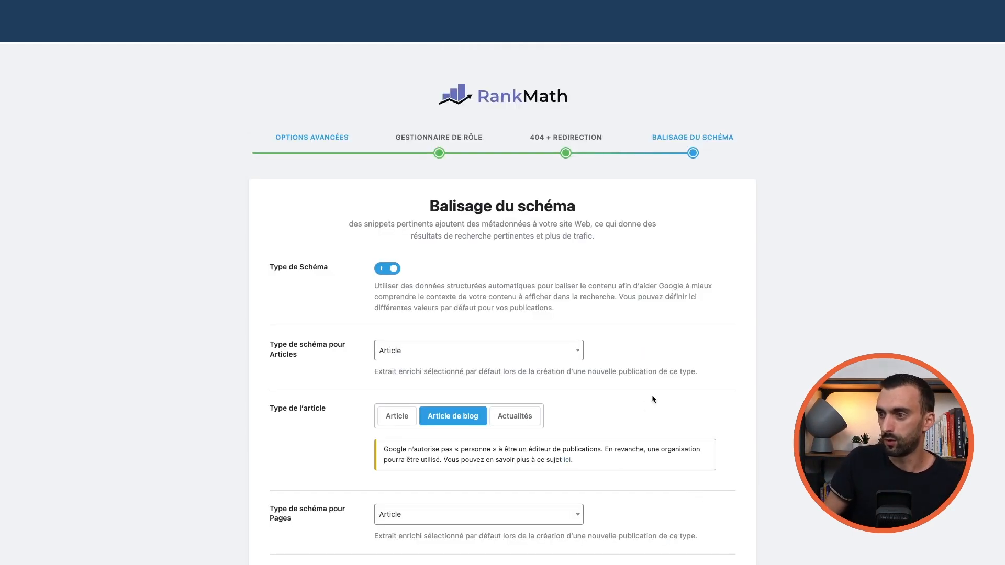
# - Keep Article as the posts schema type and save the Balisage du schéma step
pyautogui.scroll(-2, 653, 392)
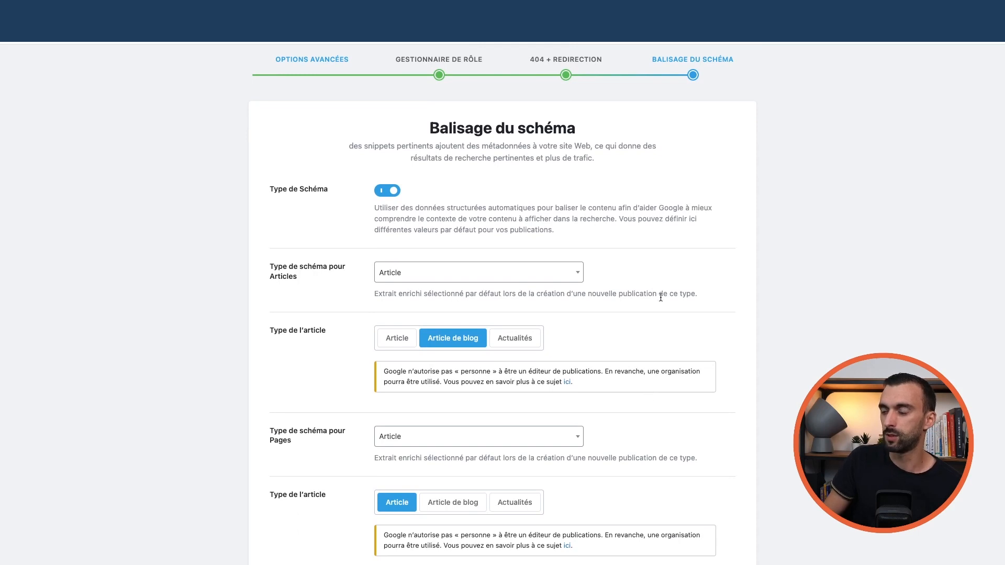
pyautogui.scroll(-1, 660, 297)
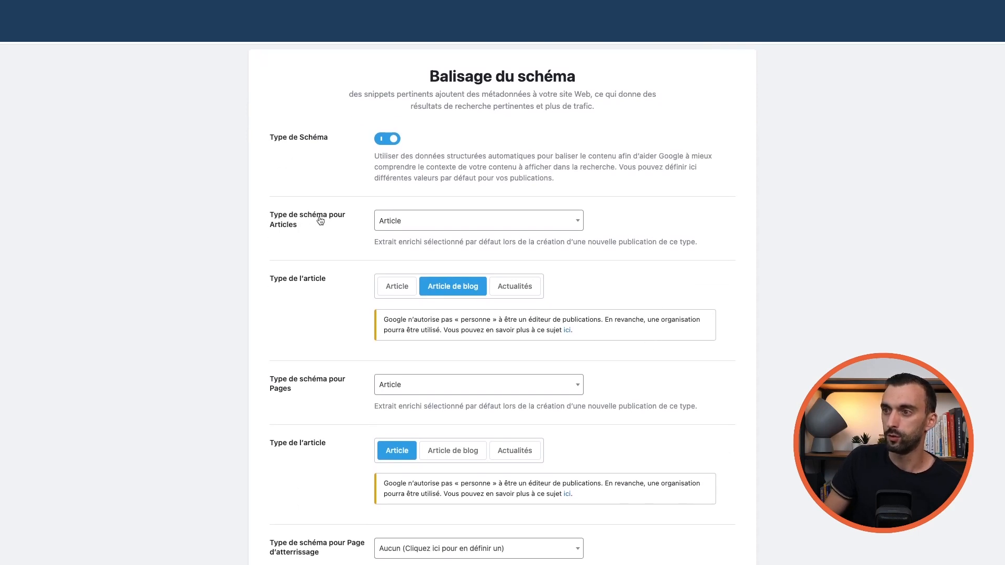
pyautogui.click(417, 223)
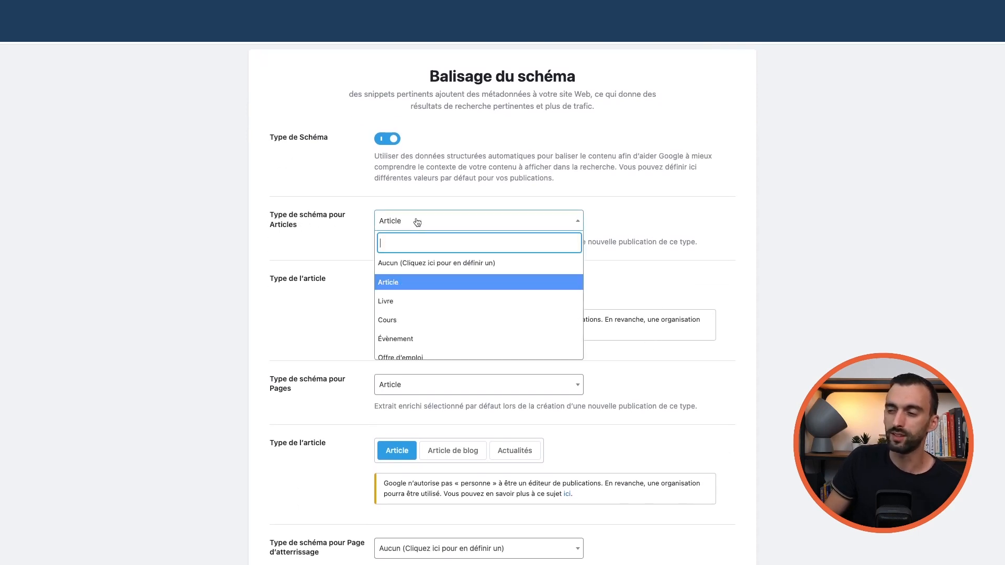
pyautogui.click(399, 283)
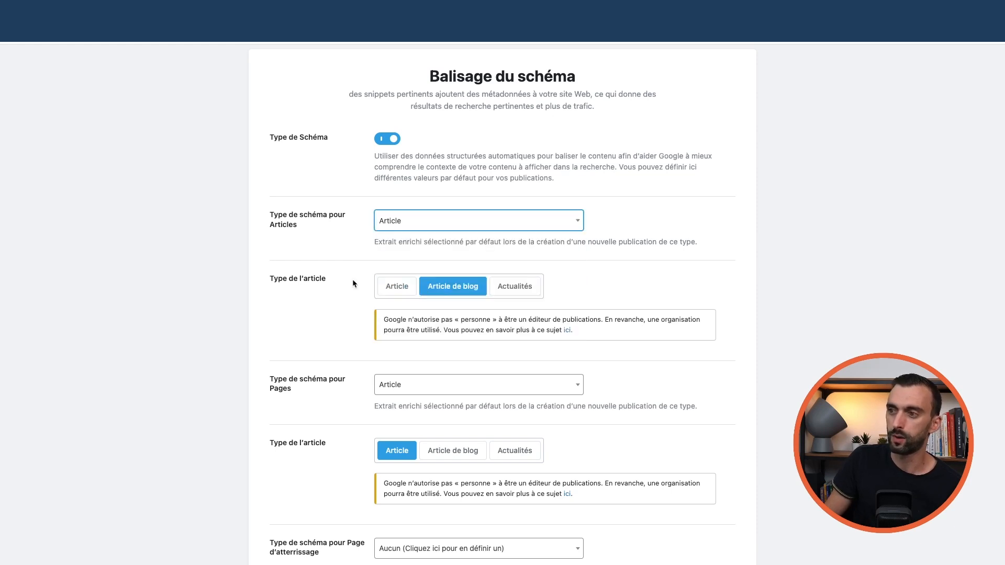
pyautogui.scroll(-1, 341, 263)
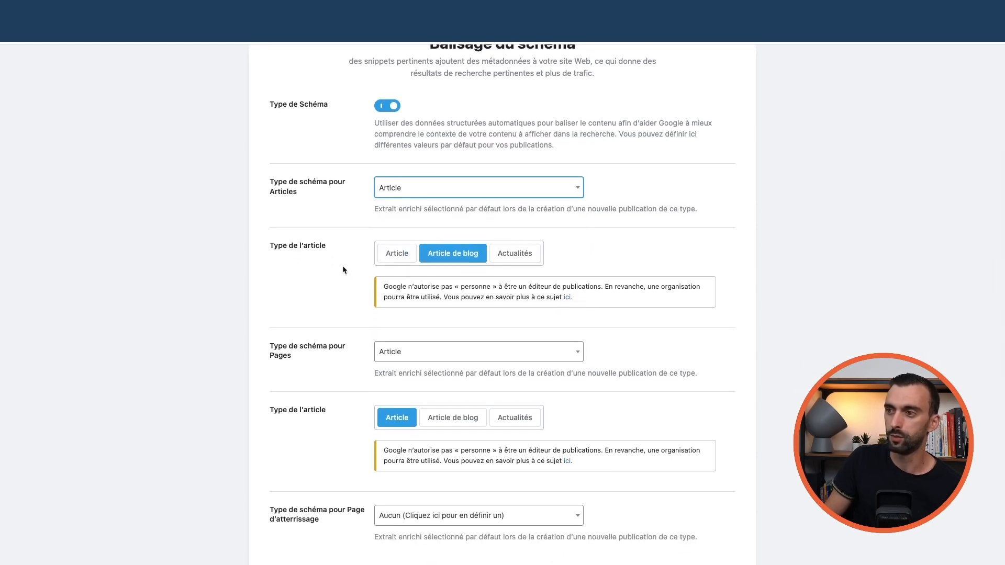
pyautogui.scroll(-3, 307, 243)
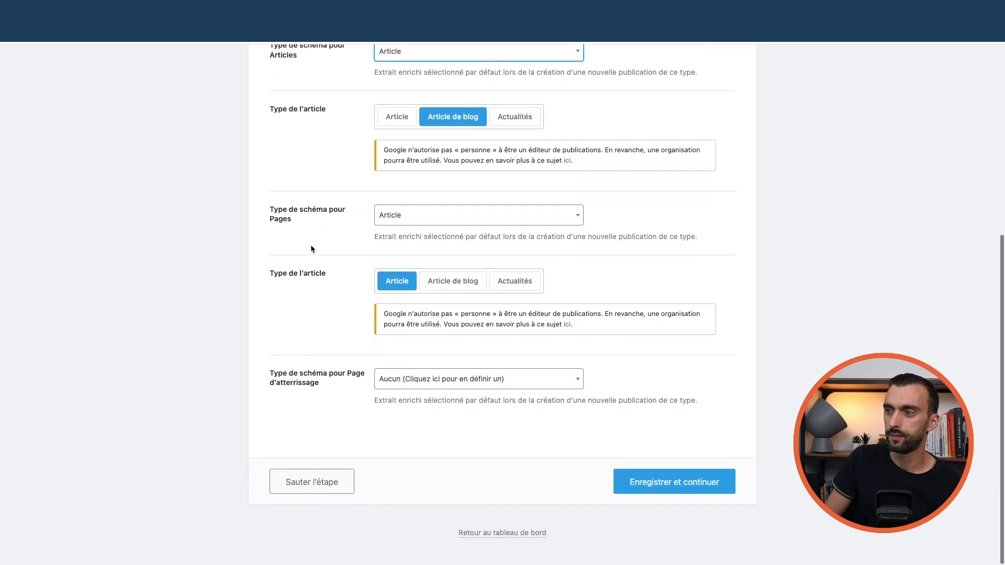
pyautogui.scroll(4, 312, 230)
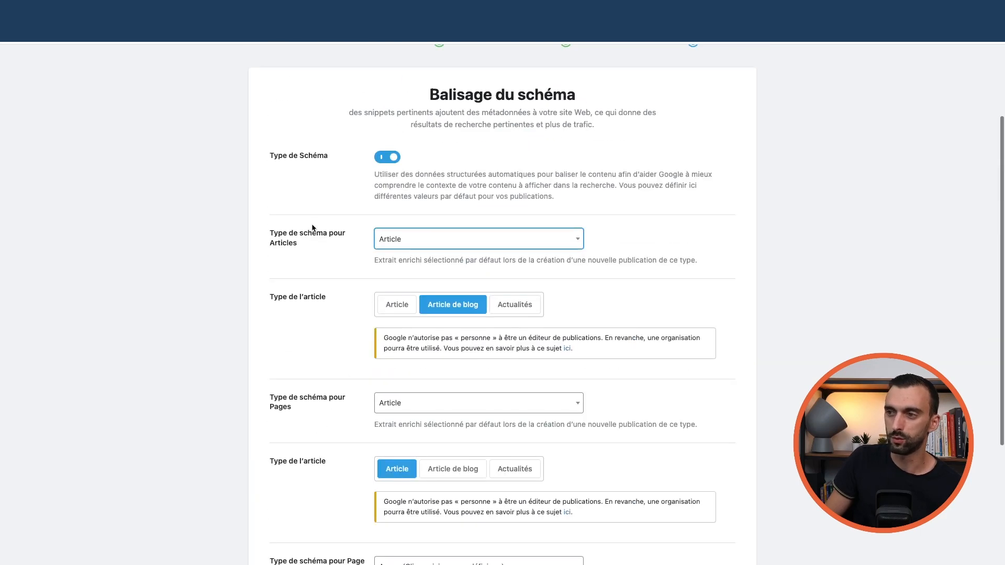
pyautogui.scroll(-3, 312, 228)
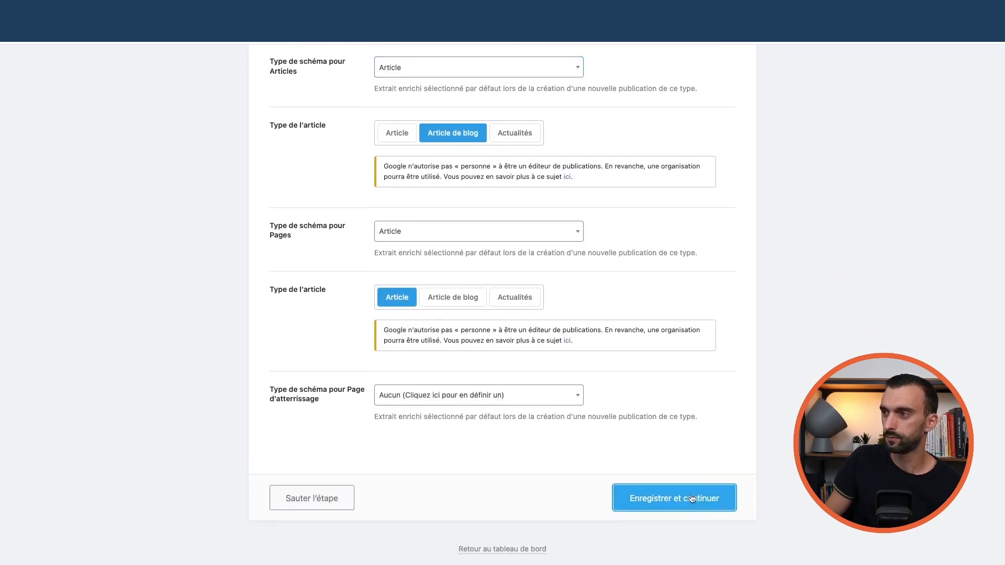
pyautogui.click(713, 498)
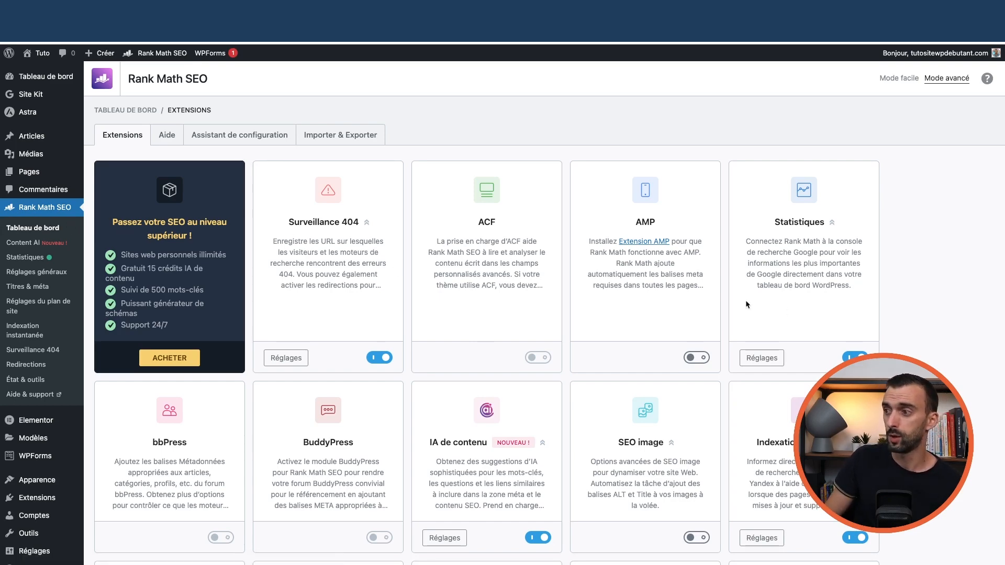
# - Open the À propos page for editing from the Toutes les pages list
pyautogui.scroll(-8, 837, 335)
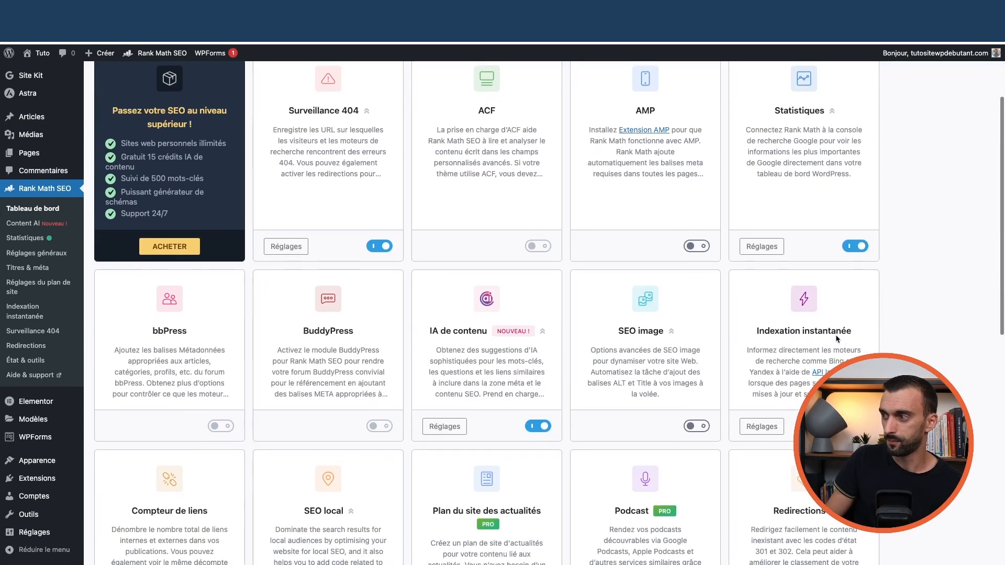
pyautogui.scroll(8, 565, 307)
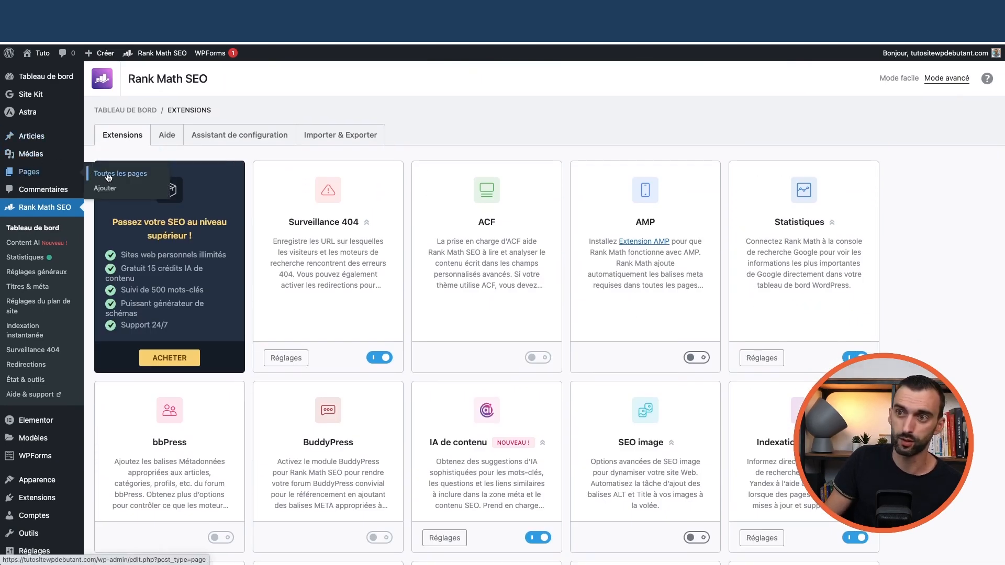
pyautogui.click(105, 173)
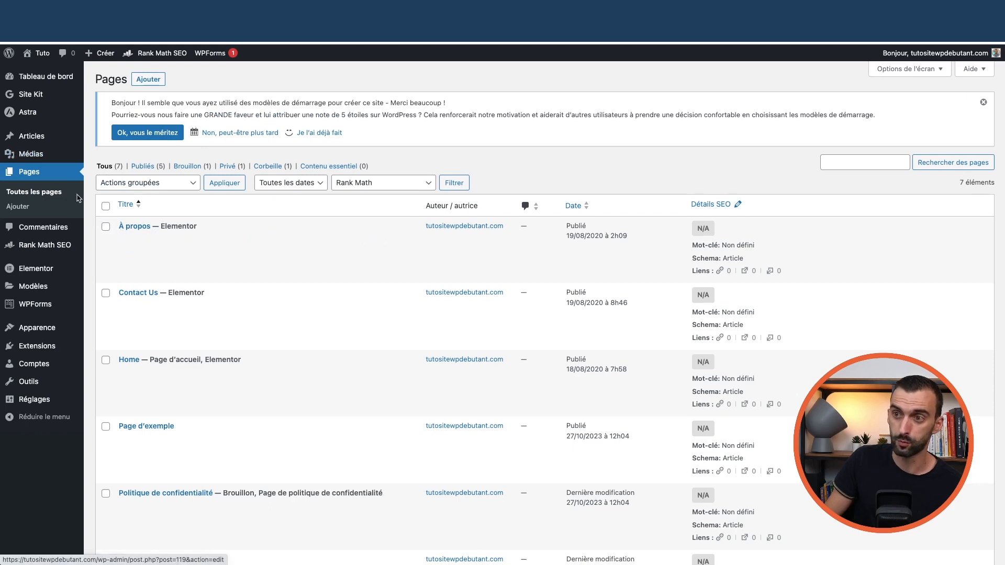
pyautogui.click(127, 239)
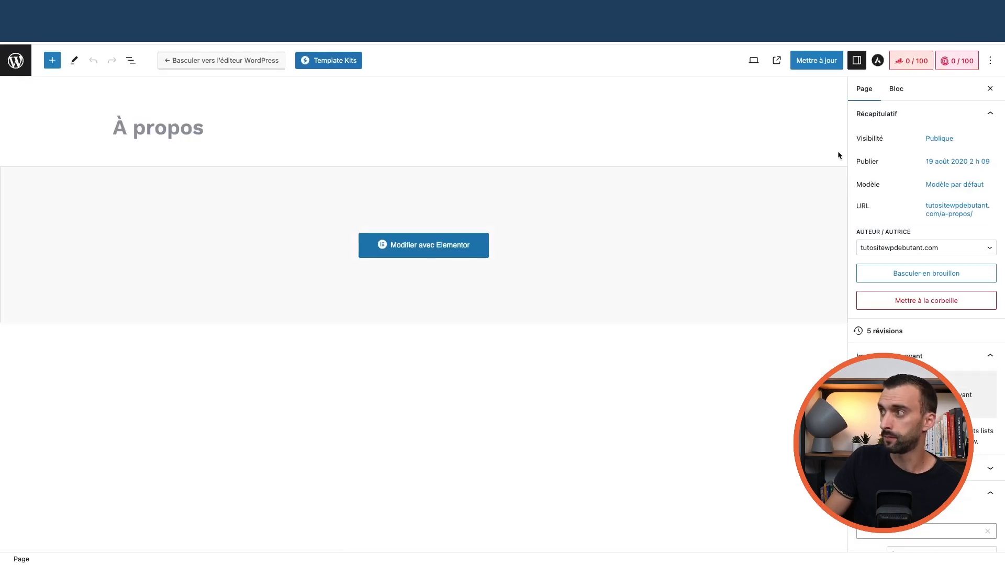
# - In the Rank Math sidebar, set 'à propos' as the focus keyword, scoring 62/100
pyautogui.click(917, 63)
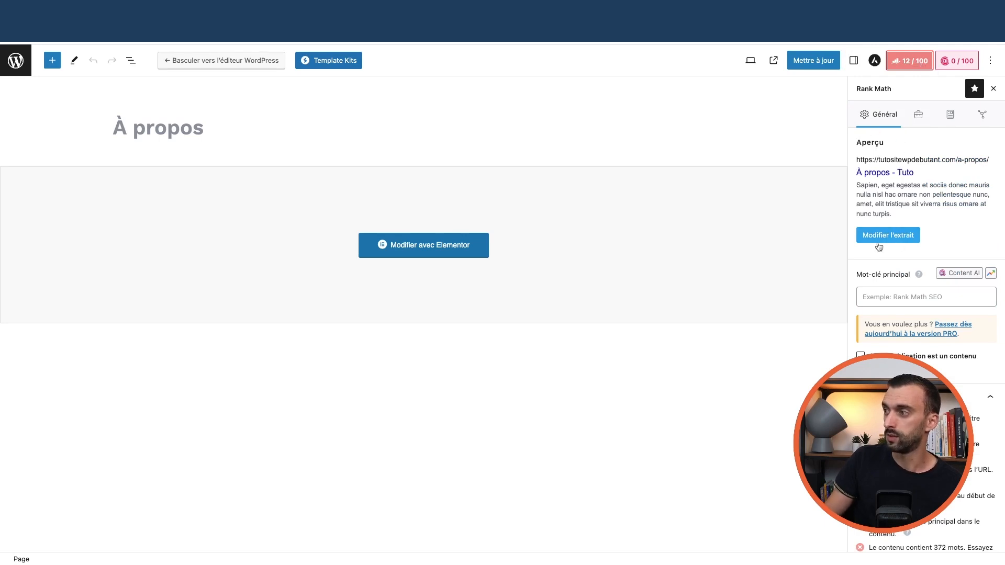
pyautogui.click(879, 297)
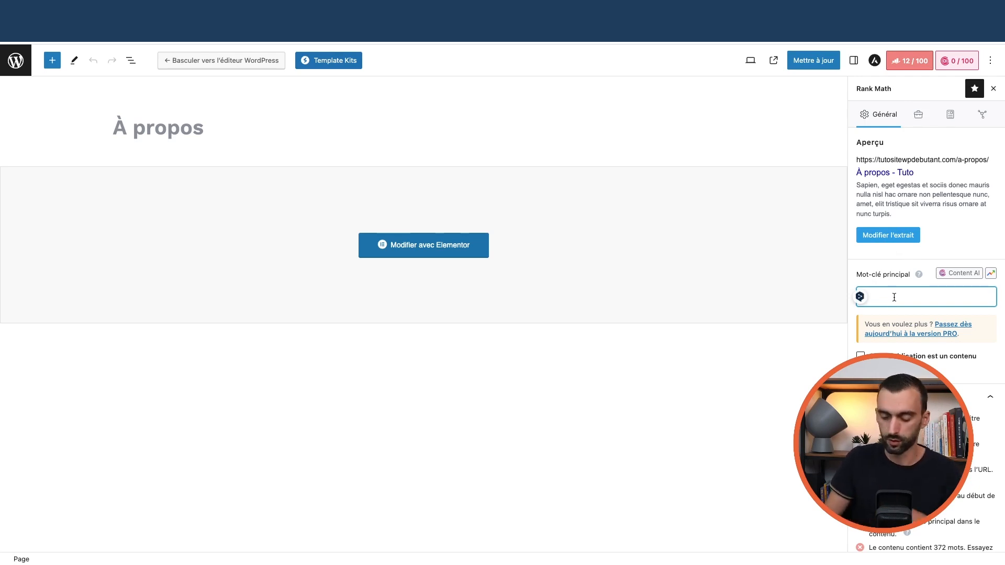
pyautogui.write('à prosp')
pyautogui.write('pos')
pyautogui.click(897, 316)
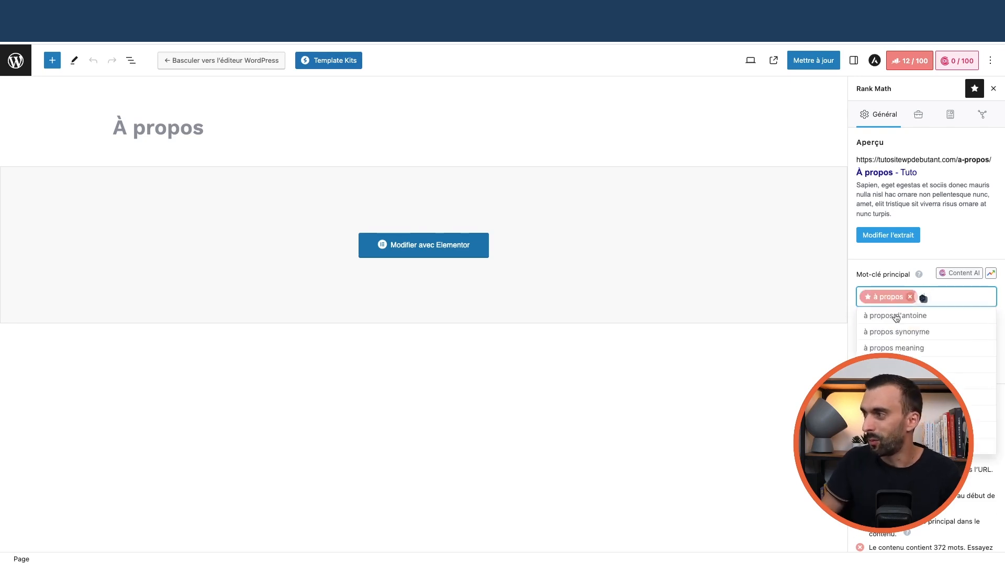
pyautogui.scroll(-3, 916, 236)
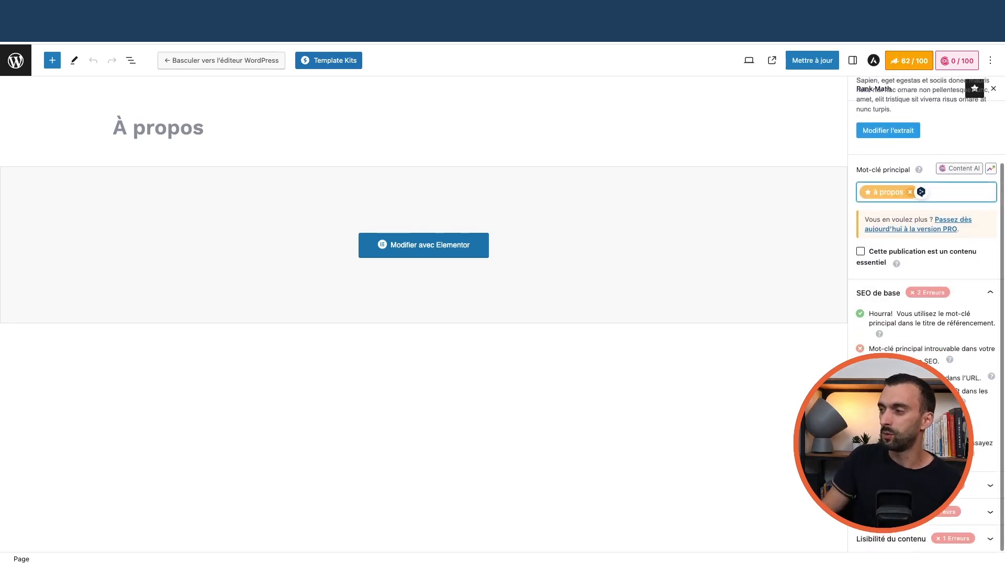
# - Expand the remaining SEO checks and show the page's Avancé and Schema settings in Rank Math
pyautogui.click(916, 491)
pyautogui.scroll(5, 917, 124)
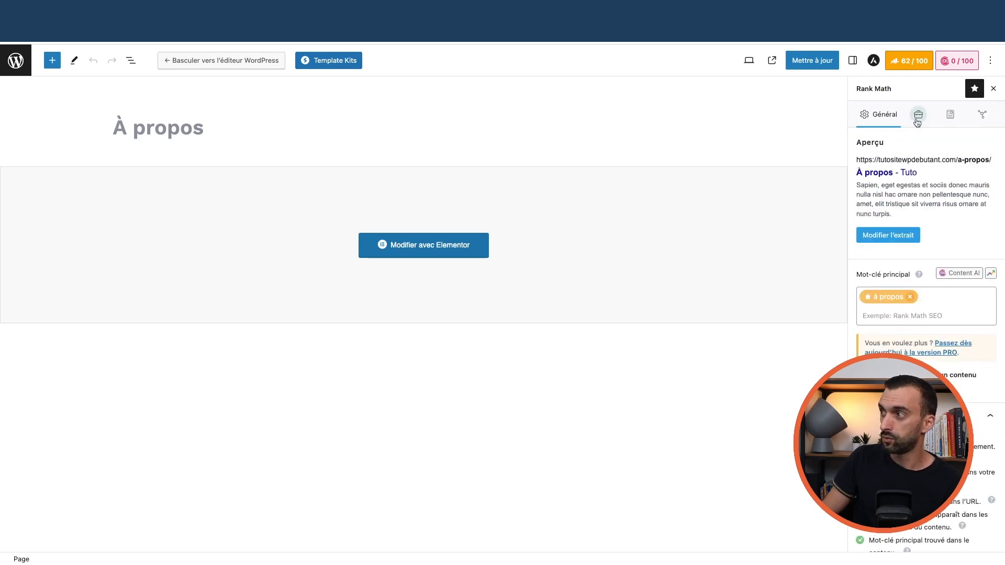
pyautogui.click(918, 115)
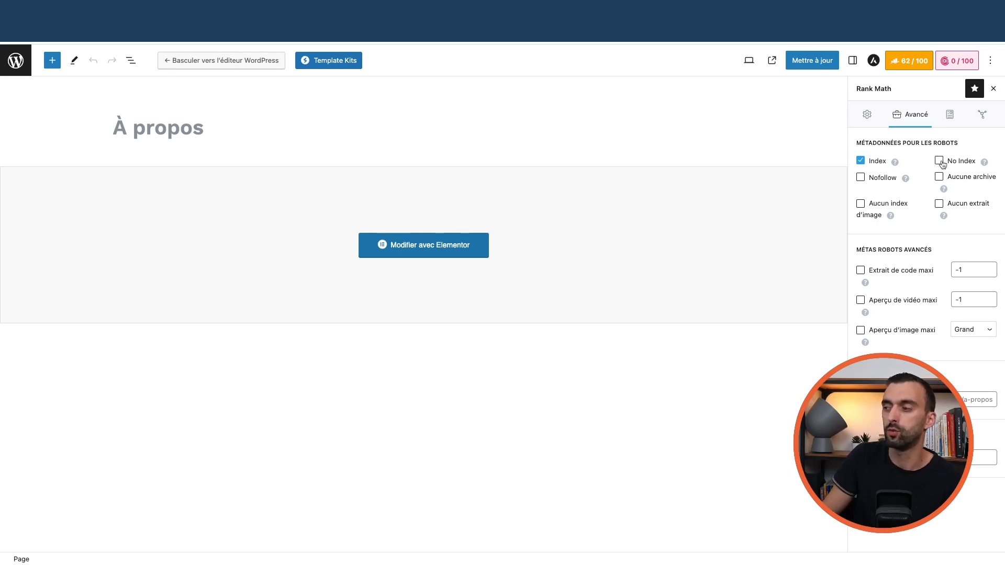
pyautogui.click(950, 124)
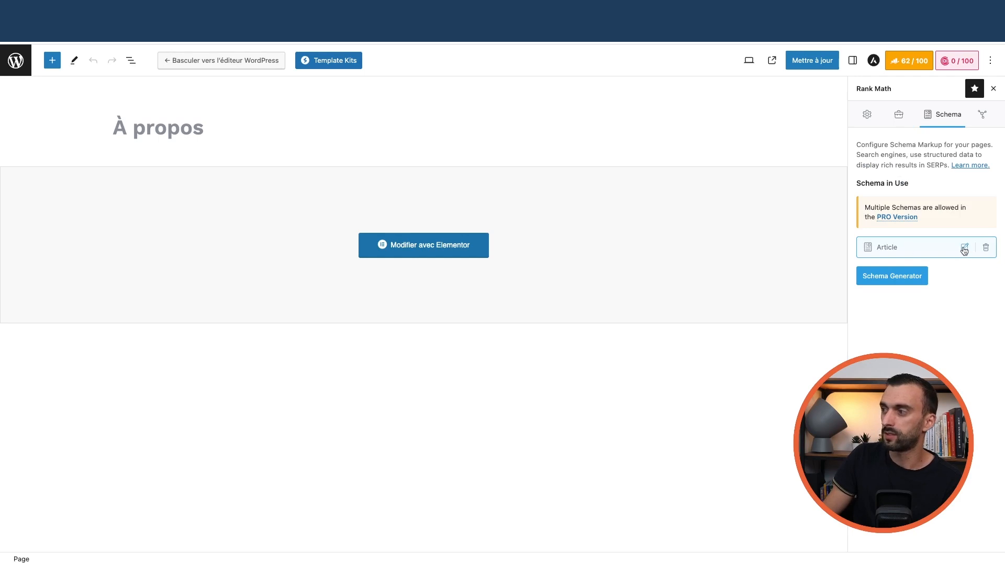
# - Look over the Article schema editor and the Schema Generator's types, closing both unchanged
pyautogui.click(965, 250)
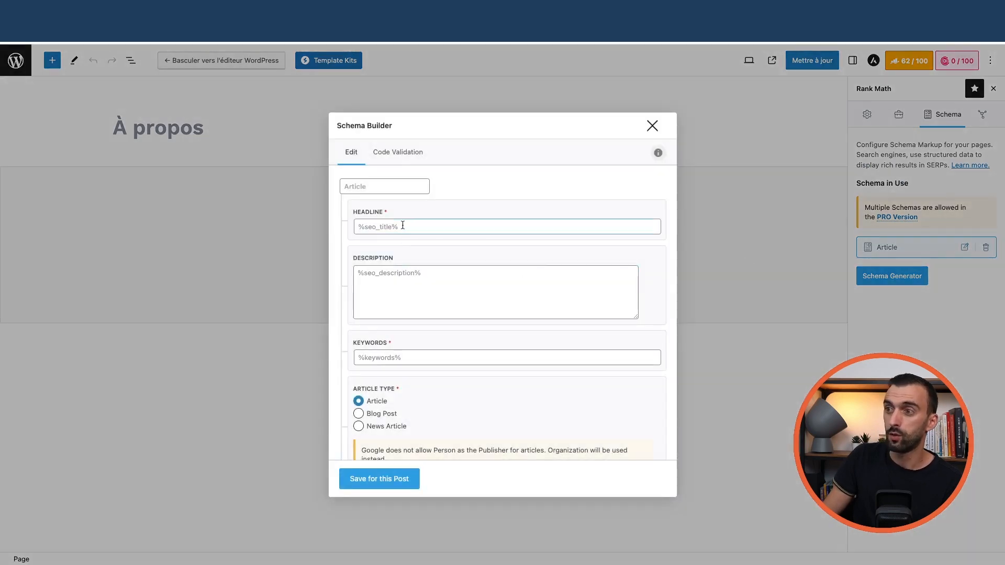
pyautogui.scroll(-1, 409, 233)
pyautogui.click(651, 127)
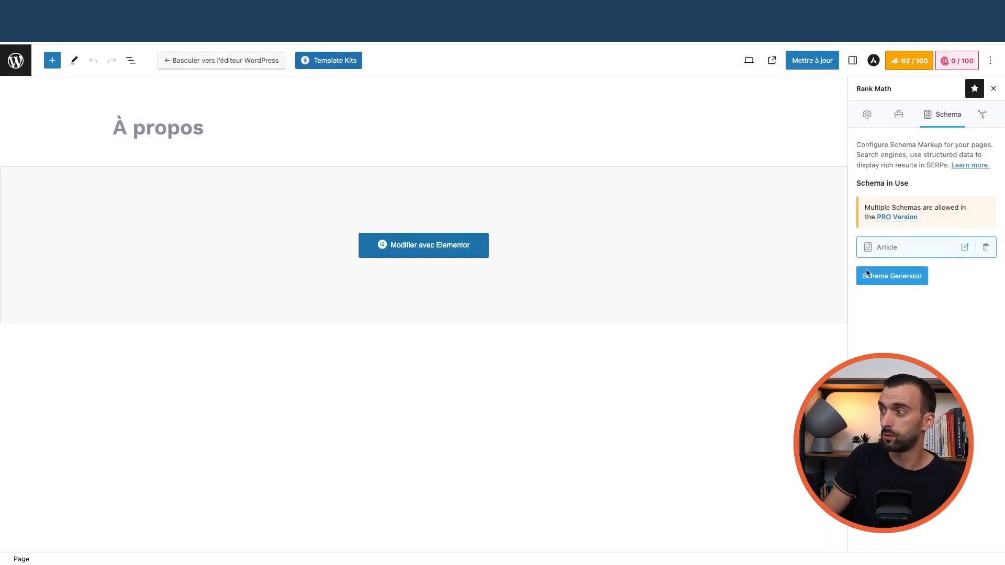
pyautogui.click(888, 278)
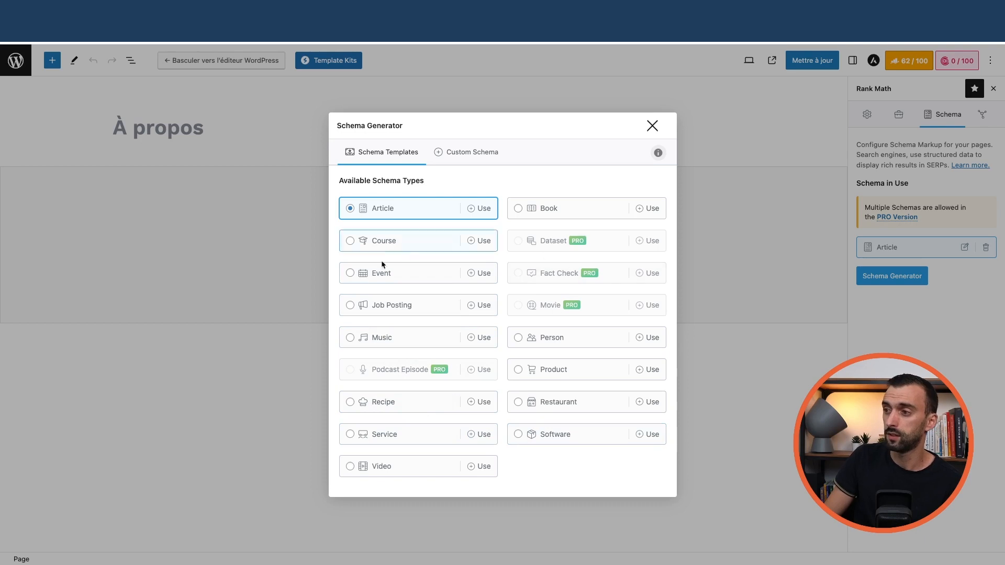
pyautogui.click(652, 125)
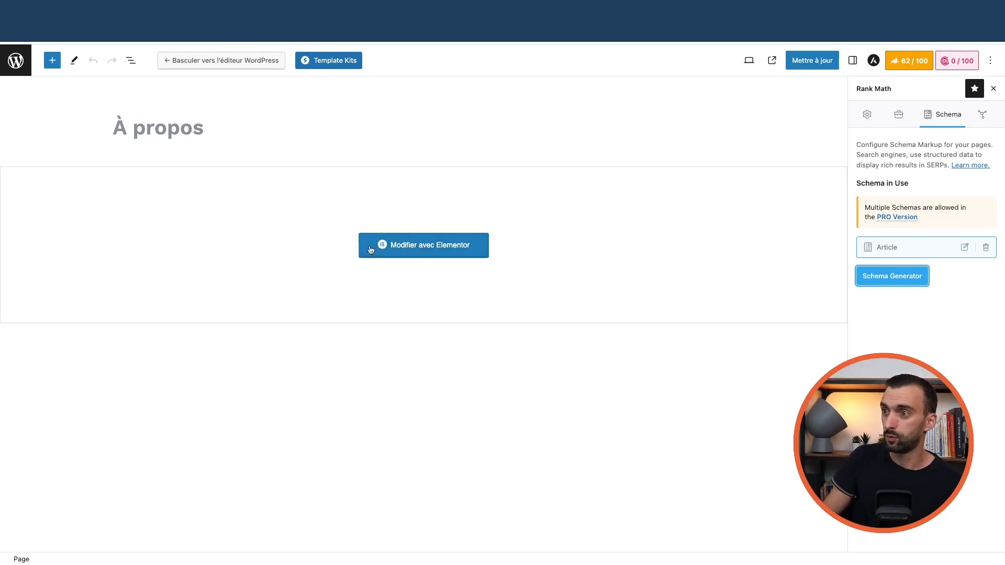
# - Open the À propos page in Elementor and review its Rank Math SEO analysis
pyautogui.click(427, 251)
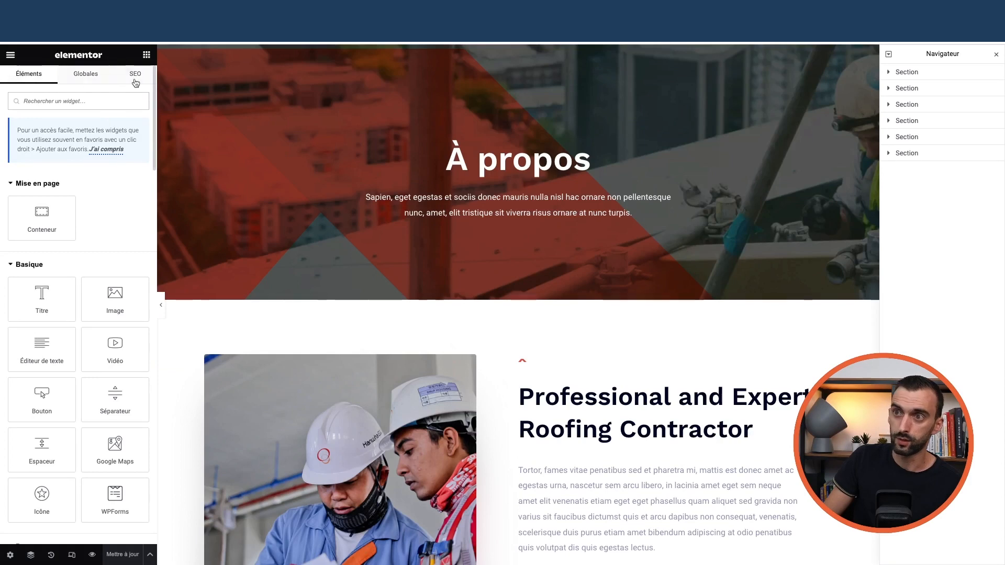
pyautogui.click(135, 74)
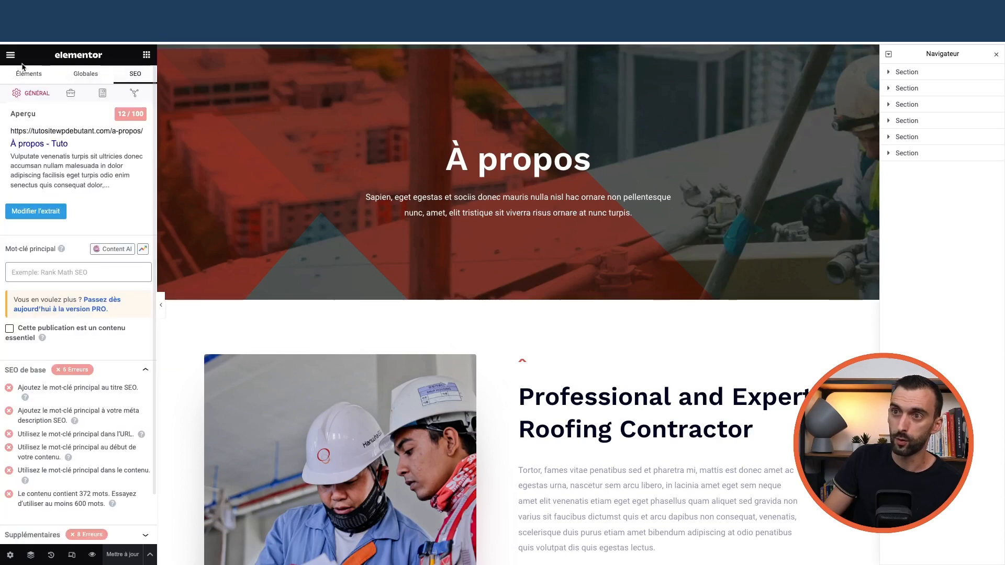
pyautogui.click(146, 56)
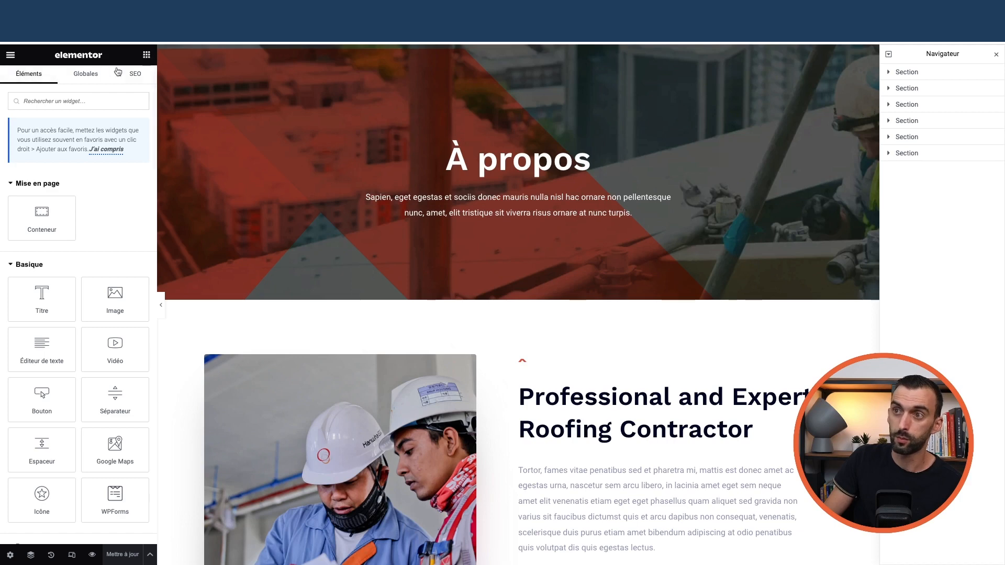
pyautogui.click(136, 75)
pyautogui.scroll(-1, 53, 262)
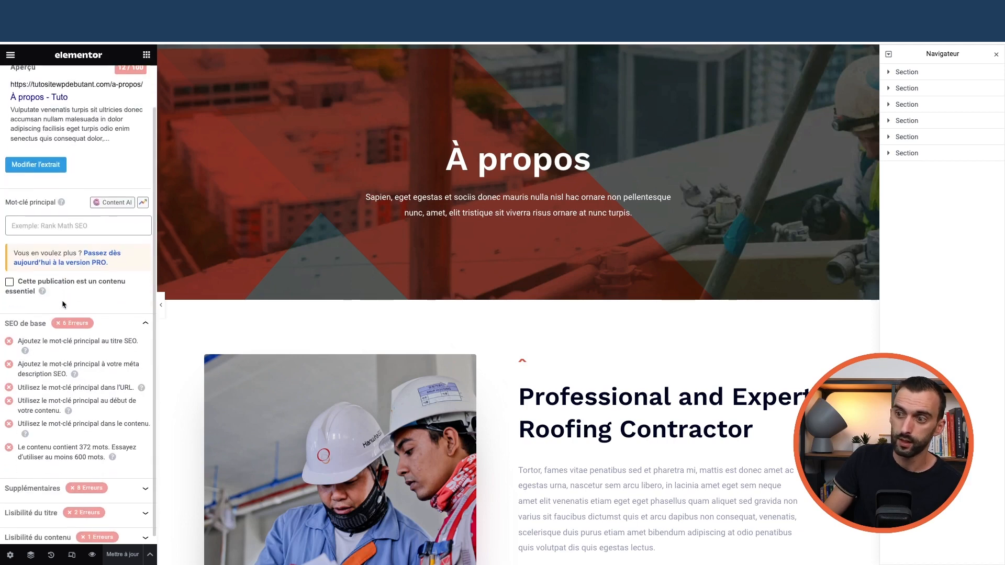
pyautogui.click(65, 480)
pyautogui.scroll(-3, 53, 314)
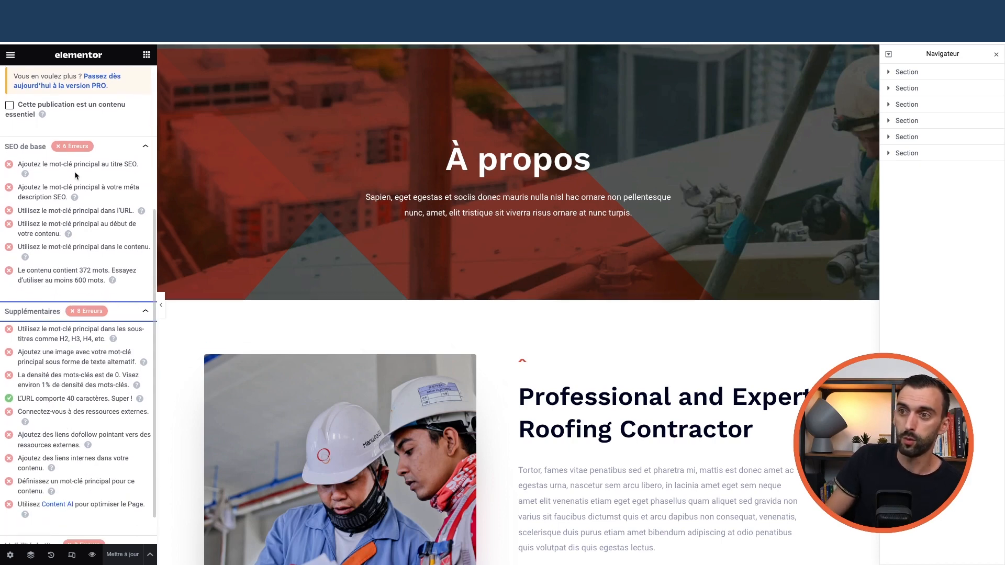
pyautogui.click(519, 158)
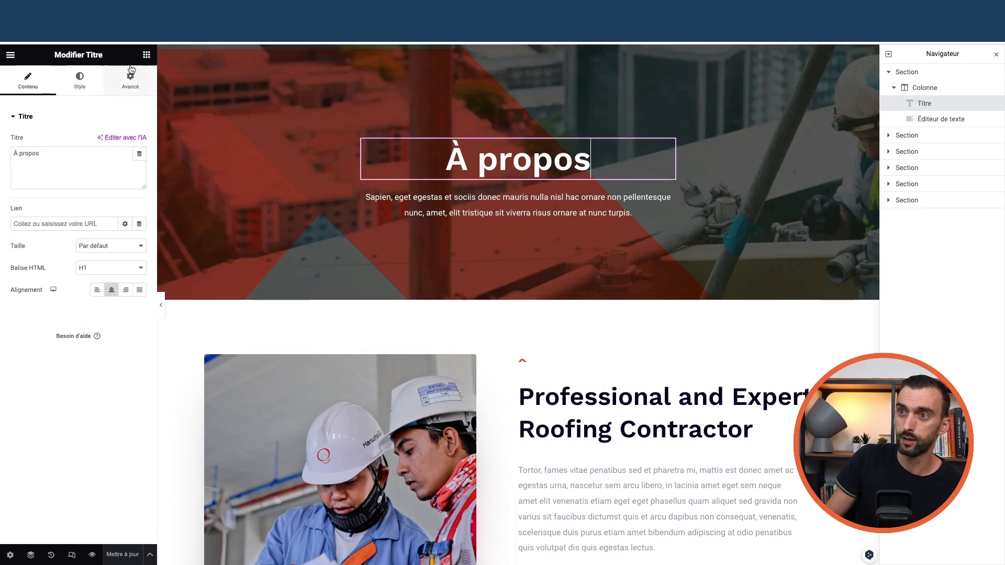
pyautogui.click(146, 55)
pyautogui.click(135, 73)
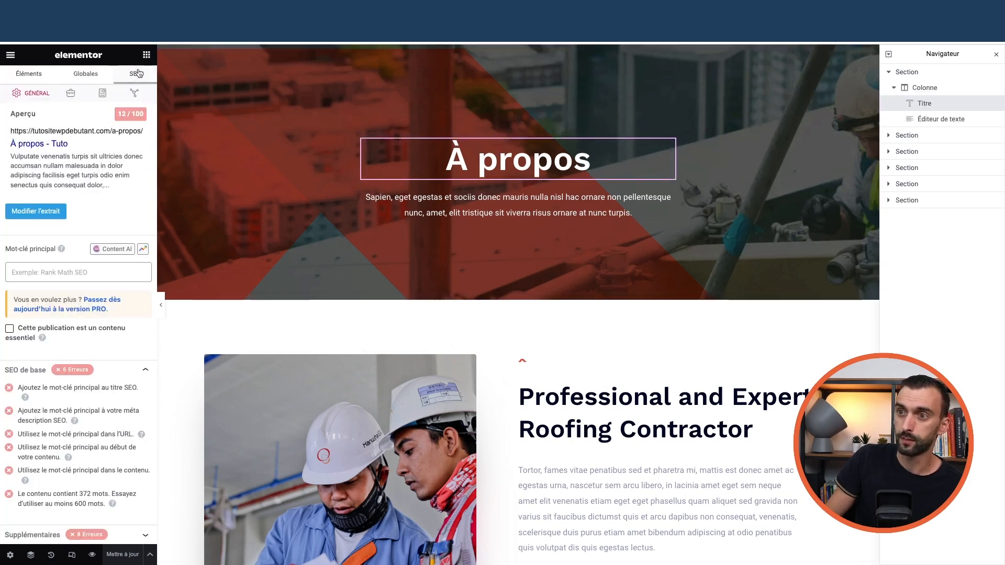
# - Enter 'à propos' as the focus keyword in Elementor's SEO panel, reaching 62/100
pyautogui.click(53, 273)
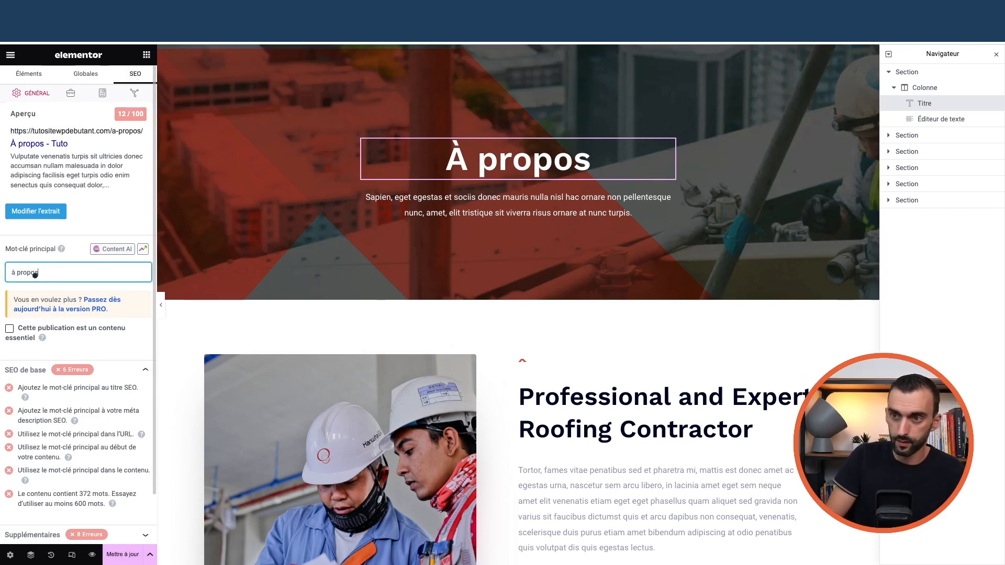
pyautogui.click(41, 287)
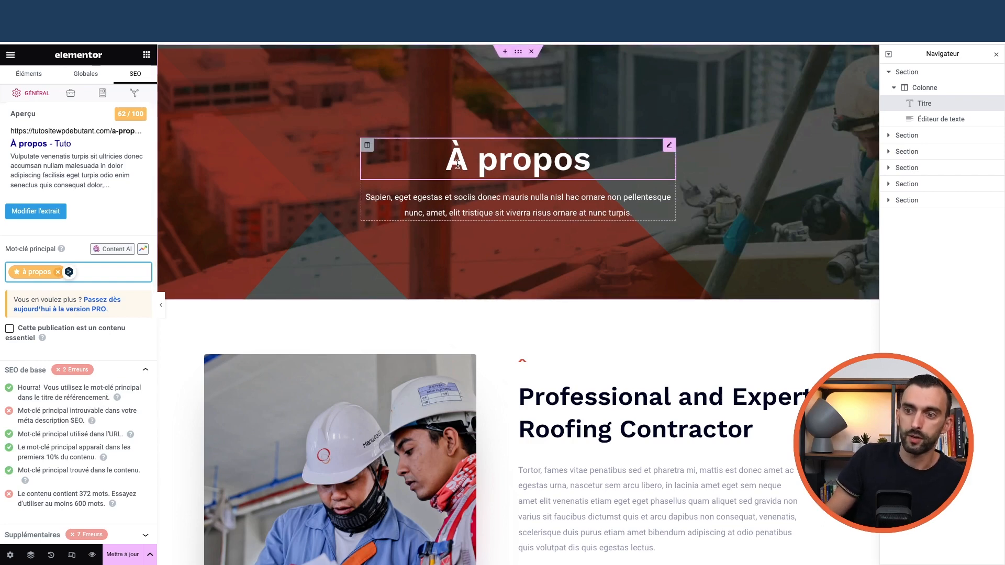
pyautogui.scroll(-1, 63, 376)
pyautogui.scroll(1, 61, 483)
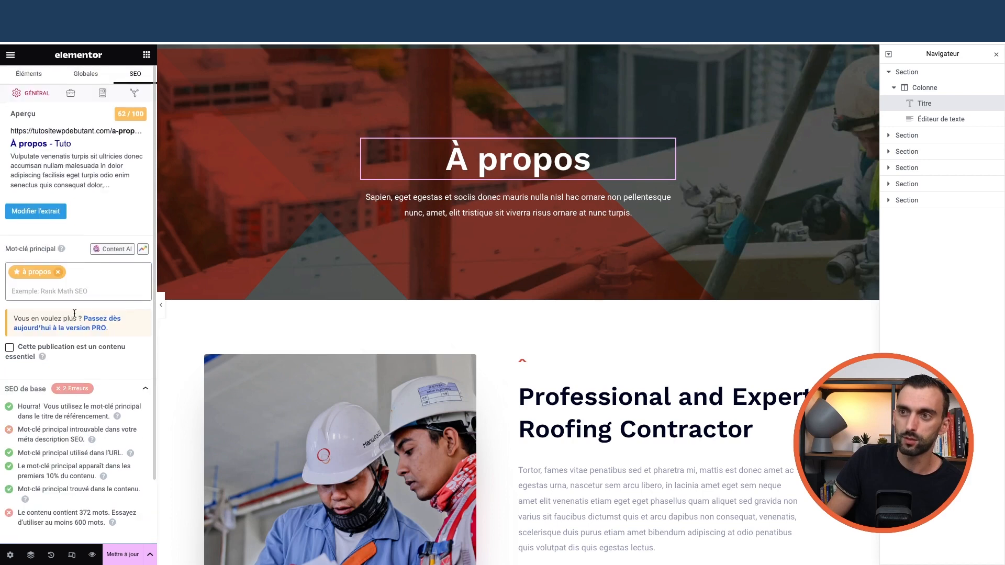
# - Glance at the social snippet preview, then review the general and Avancé robots and canonical settings
pyautogui.click(134, 94)
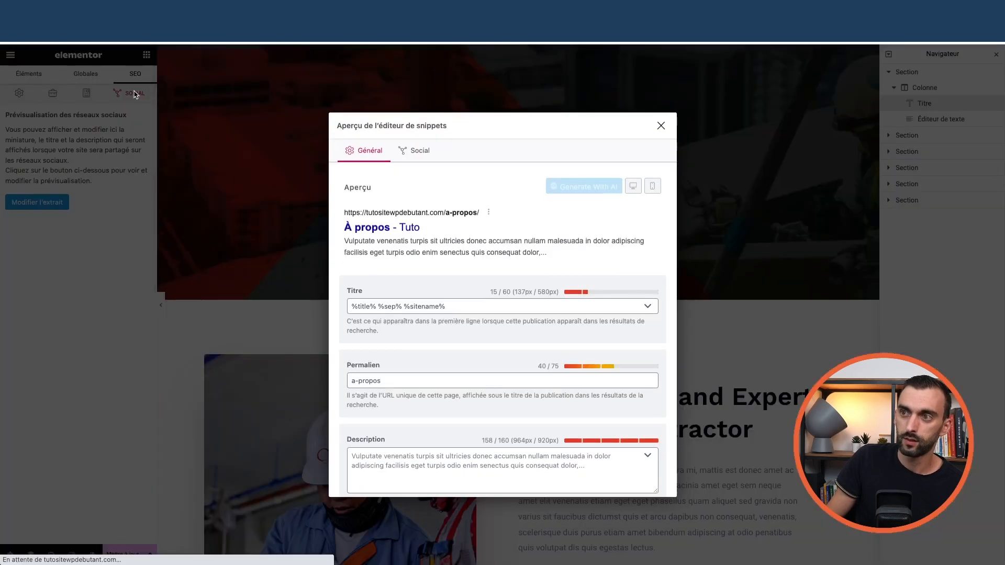
pyautogui.click(658, 125)
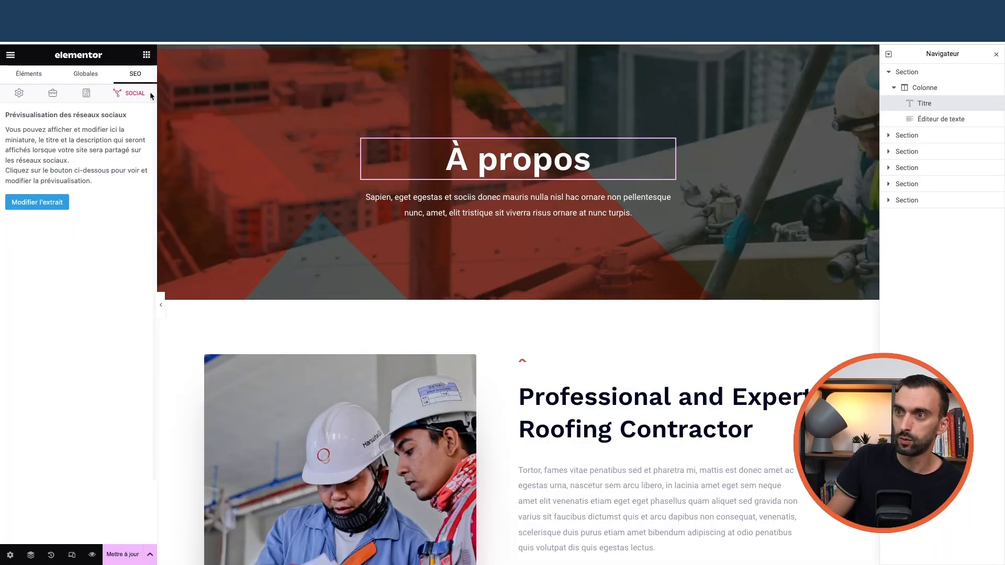
pyautogui.click(12, 94)
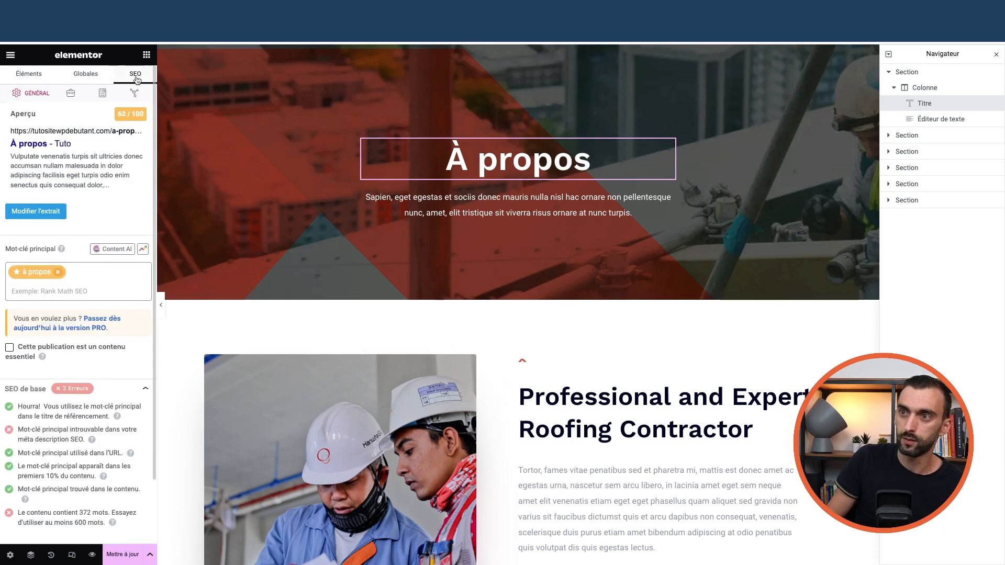
pyautogui.click(71, 94)
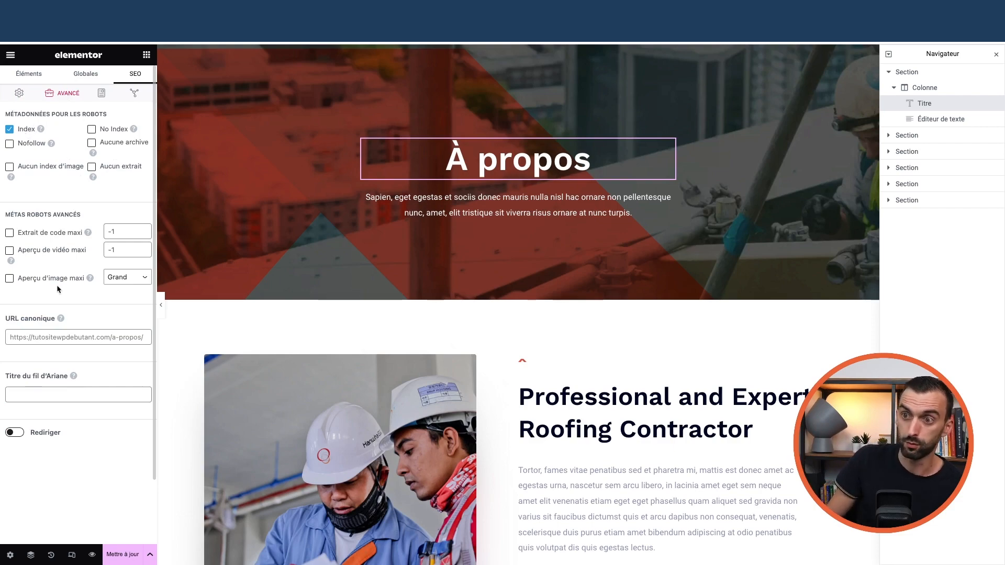
pyautogui.scroll(-3, 469, 347)
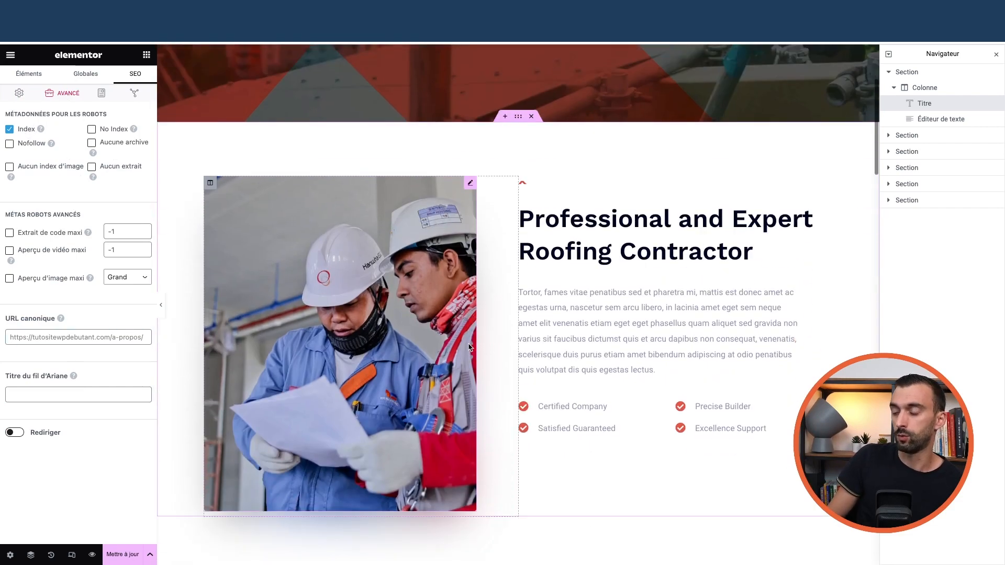
pyautogui.scroll(-5, 469, 346)
pyautogui.scroll(7, 468, 342)
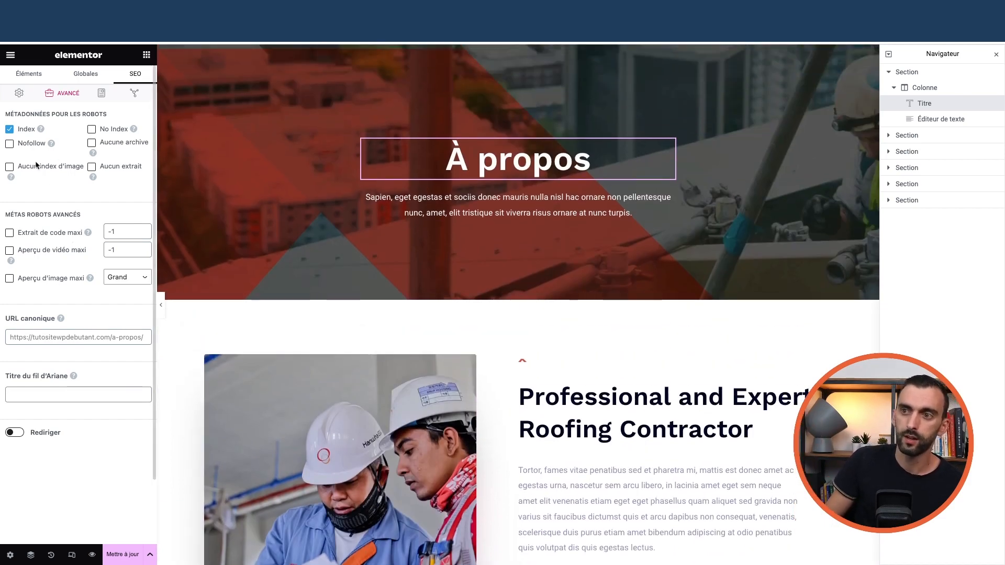
# - Check the Schema settings, then bring up the Social sharing preview in the snippet editor
pyautogui.click(98, 94)
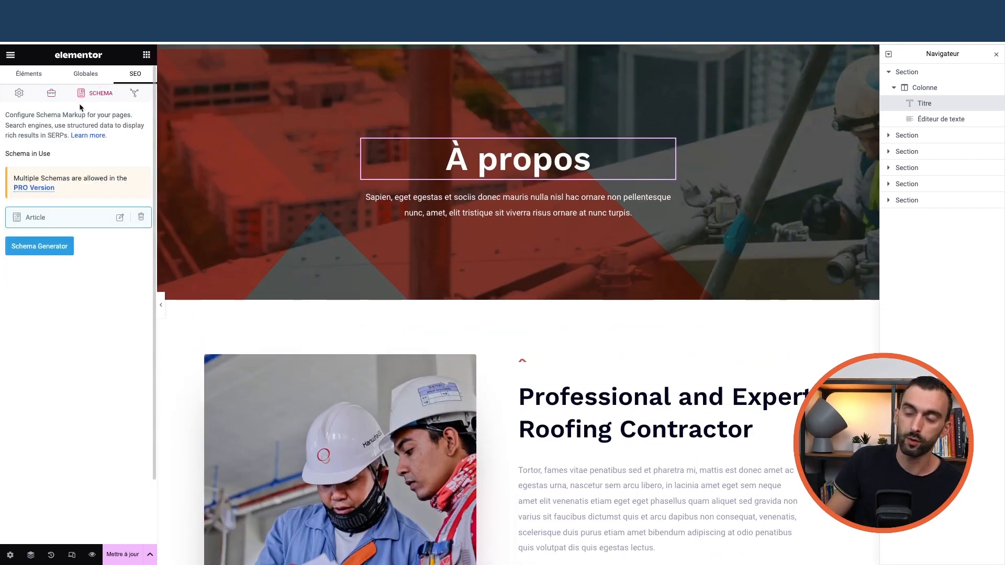
pyautogui.click(134, 94)
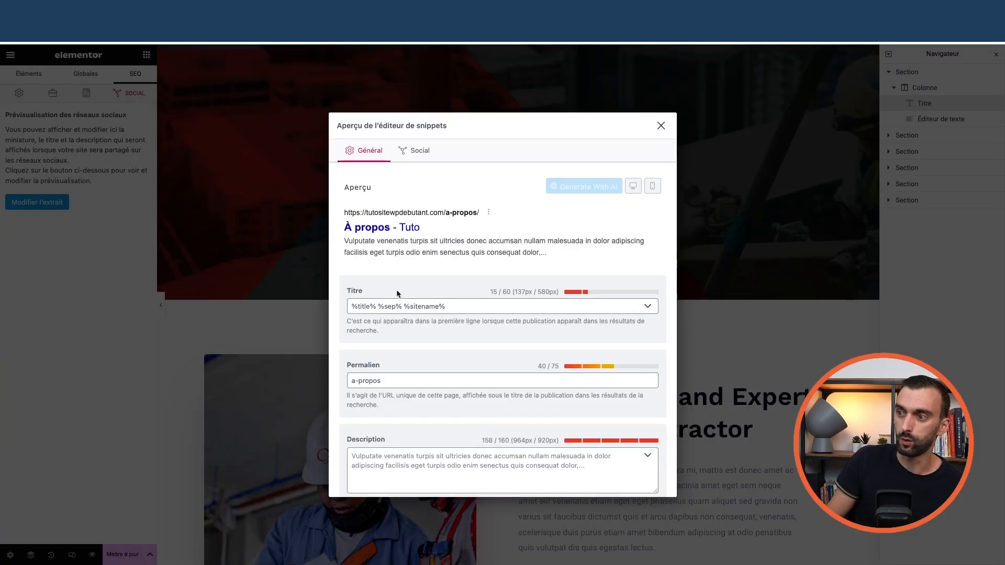
pyautogui.scroll(-2, 403, 312)
pyautogui.scroll(2, 413, 287)
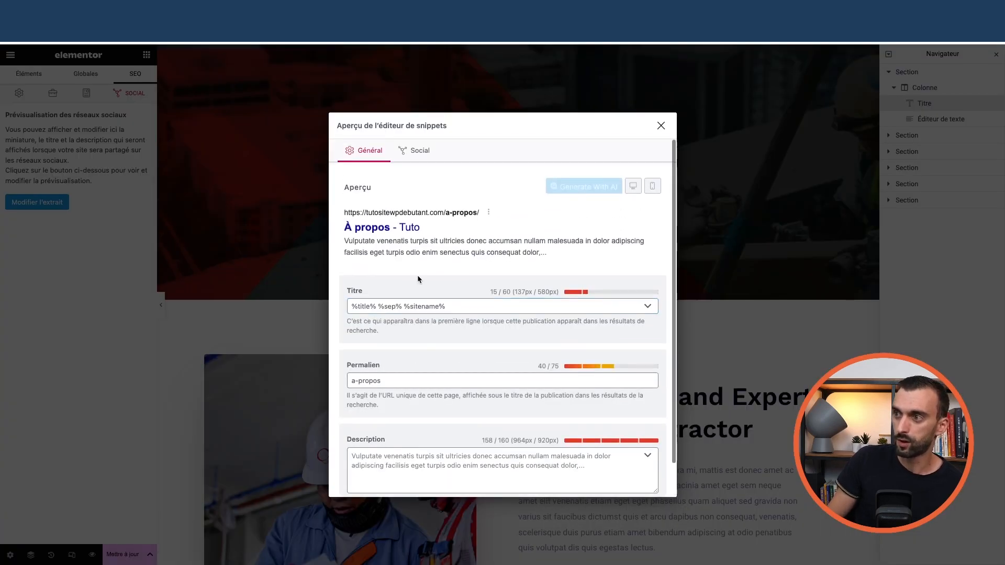
pyautogui.click(412, 150)
pyautogui.scroll(-3, 511, 285)
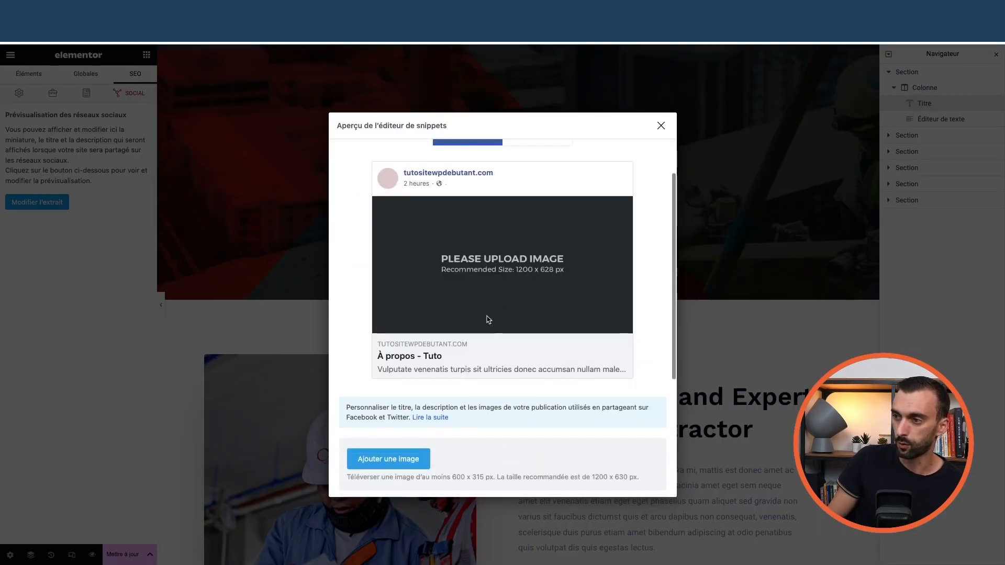
pyautogui.scroll(3, 473, 283)
# - Compare the Twitter, Facebook and search result previews, then close the snippet editor
pyautogui.click(537, 189)
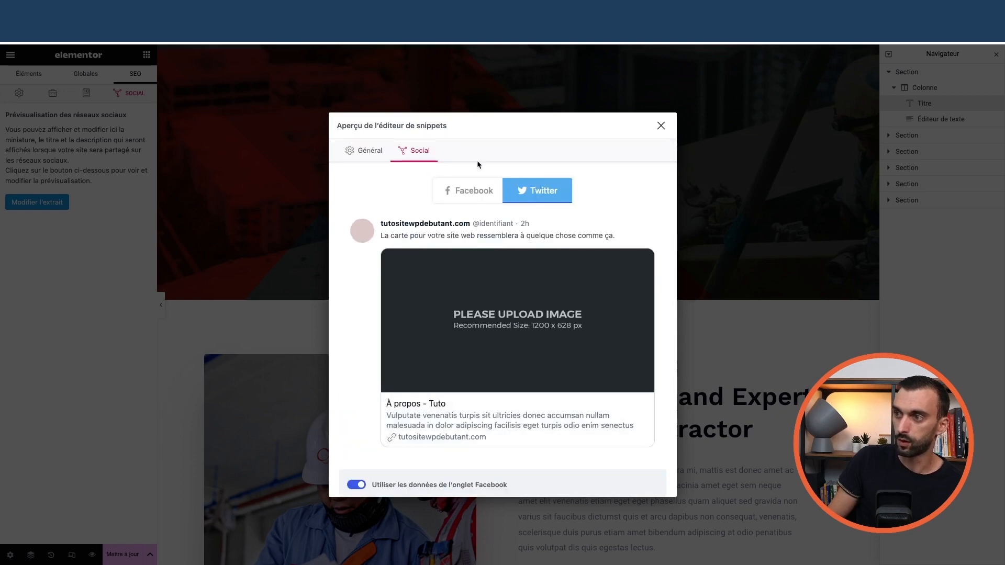
pyautogui.click(477, 187)
pyautogui.click(366, 150)
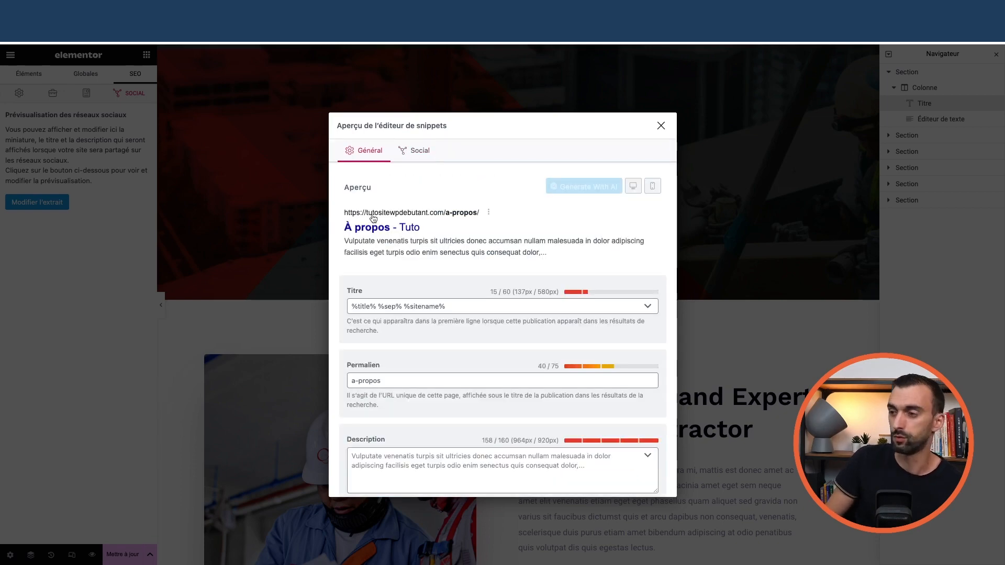
pyautogui.scroll(-1, 410, 263)
pyautogui.scroll(1, 463, 319)
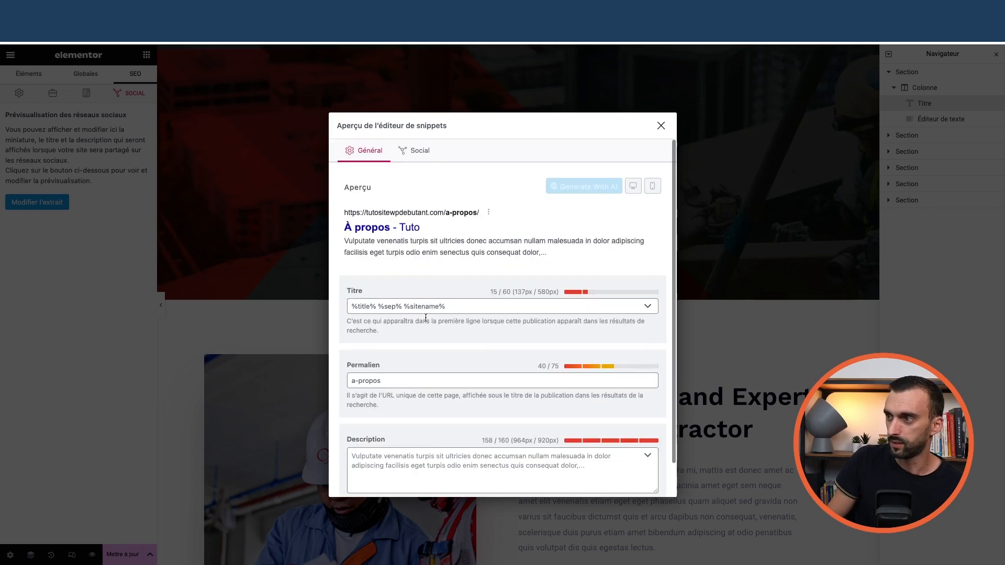
pyautogui.click(415, 150)
pyautogui.scroll(-4, 523, 262)
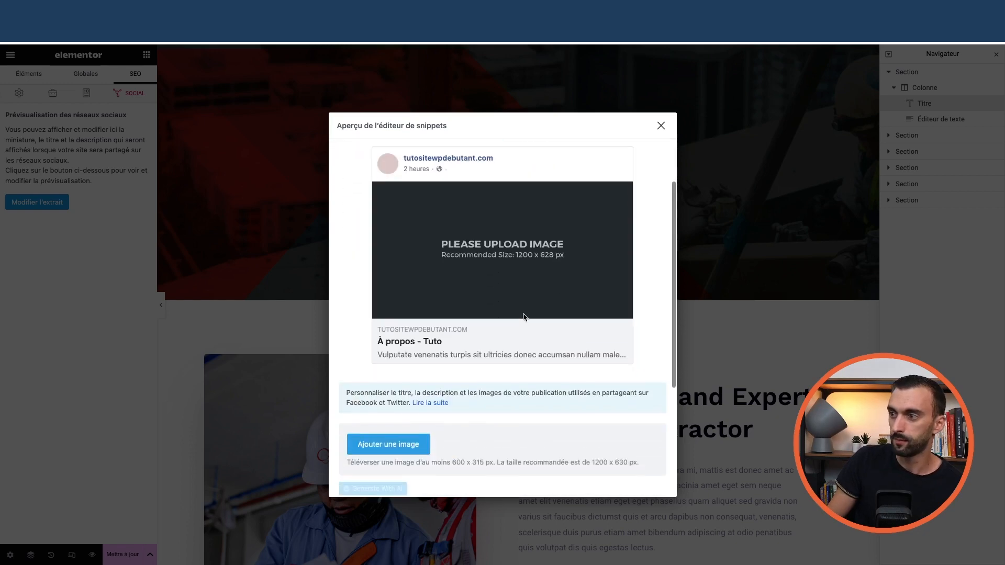
pyautogui.scroll(-2, 571, 213)
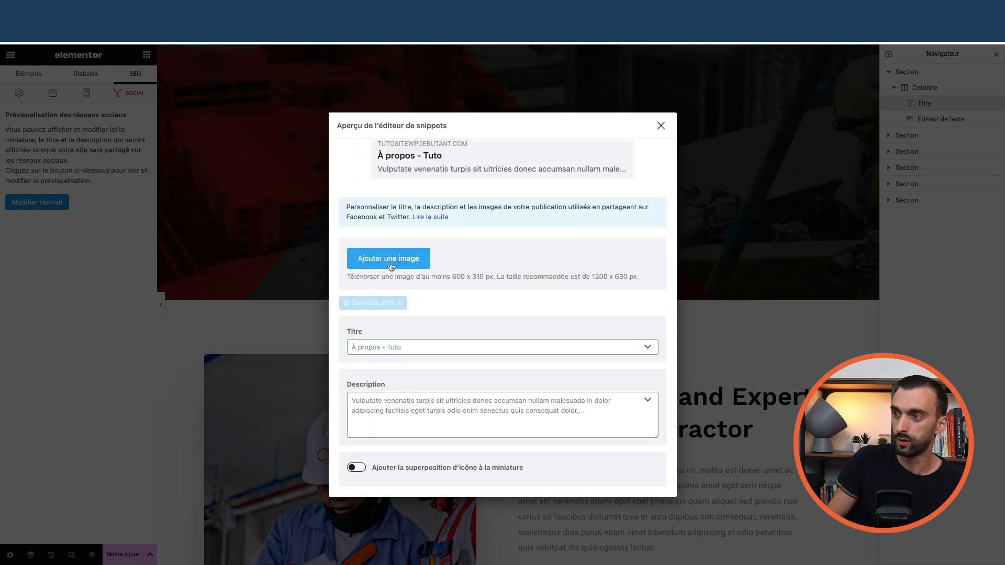
pyautogui.scroll(5, 471, 251)
pyautogui.click(661, 126)
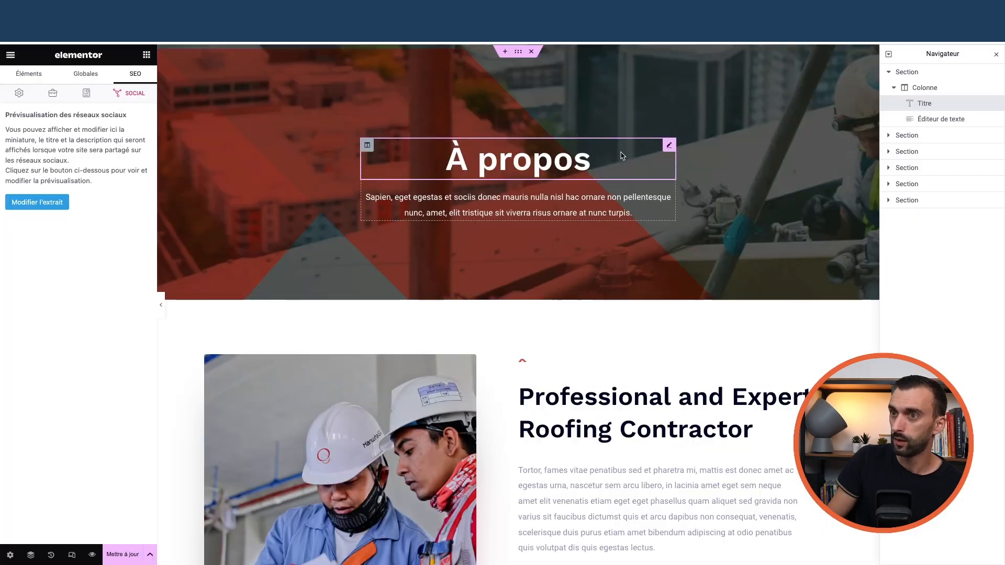
# - Check the Réglages de Page settings, then return to the Rank Math SEO panel
pyautogui.click(11, 54)
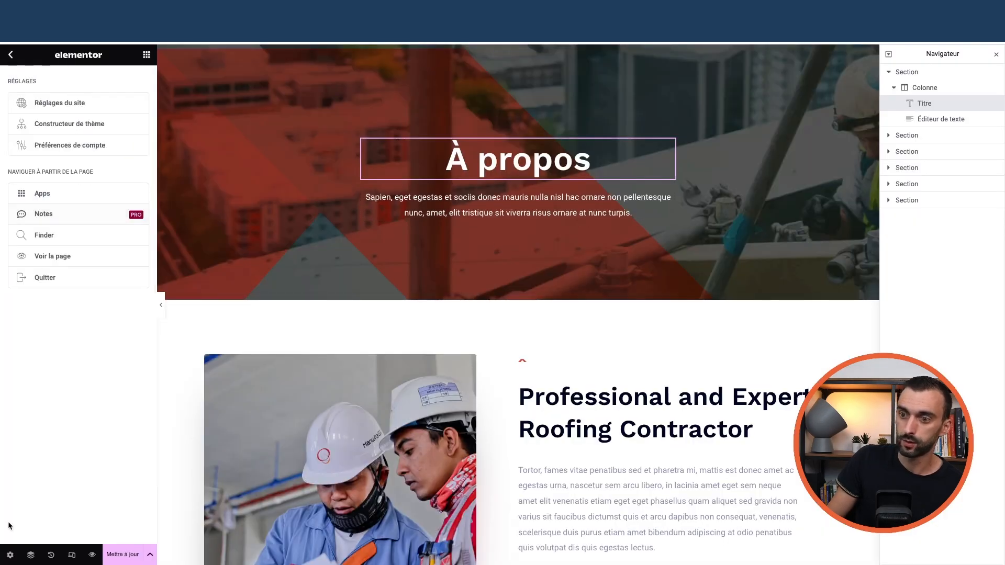
pyautogui.click(10, 556)
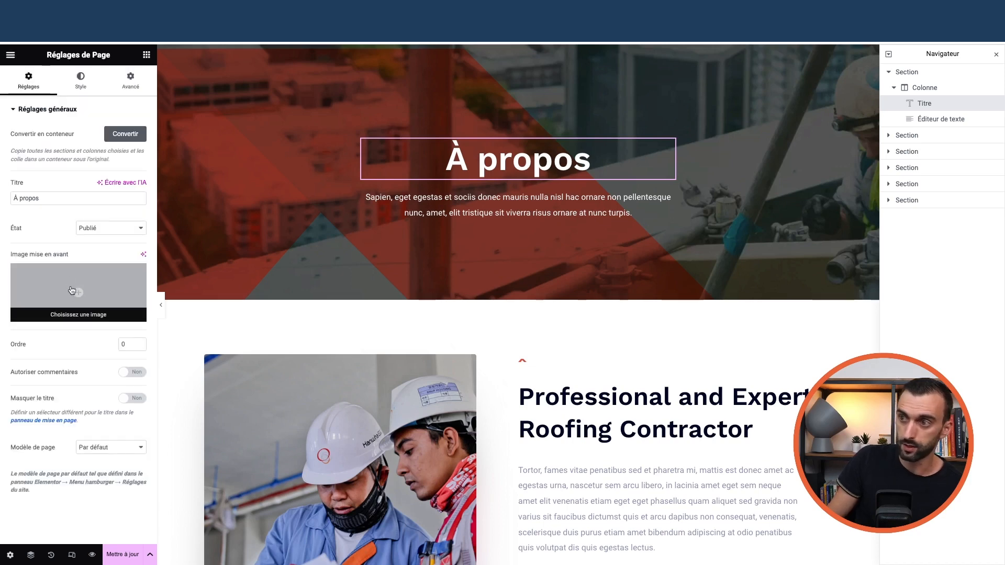
pyautogui.click(147, 54)
pyautogui.click(135, 73)
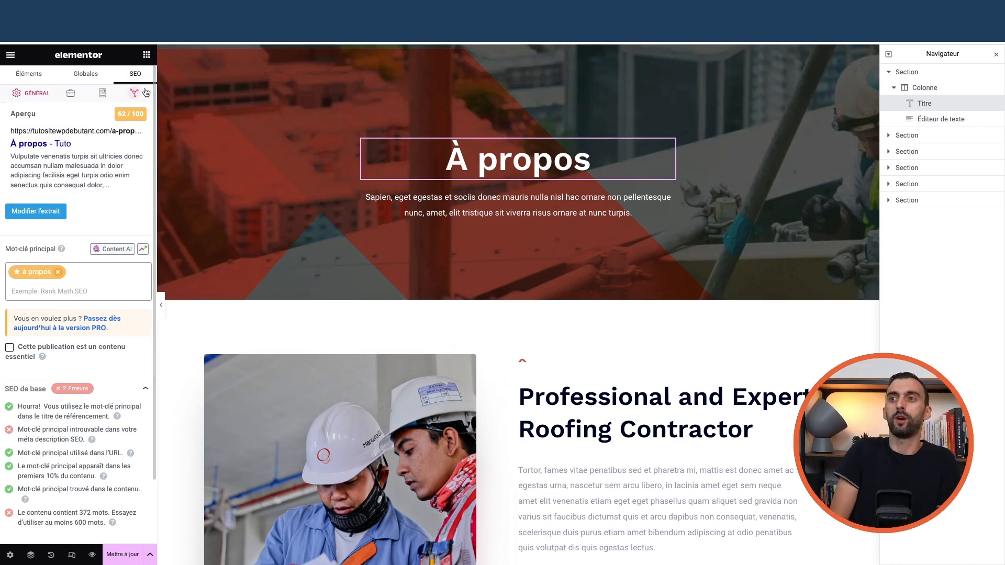
# - Save the À propos page with Mettre à jour, exit Elementor and go to Pages
pyautogui.click(123, 555)
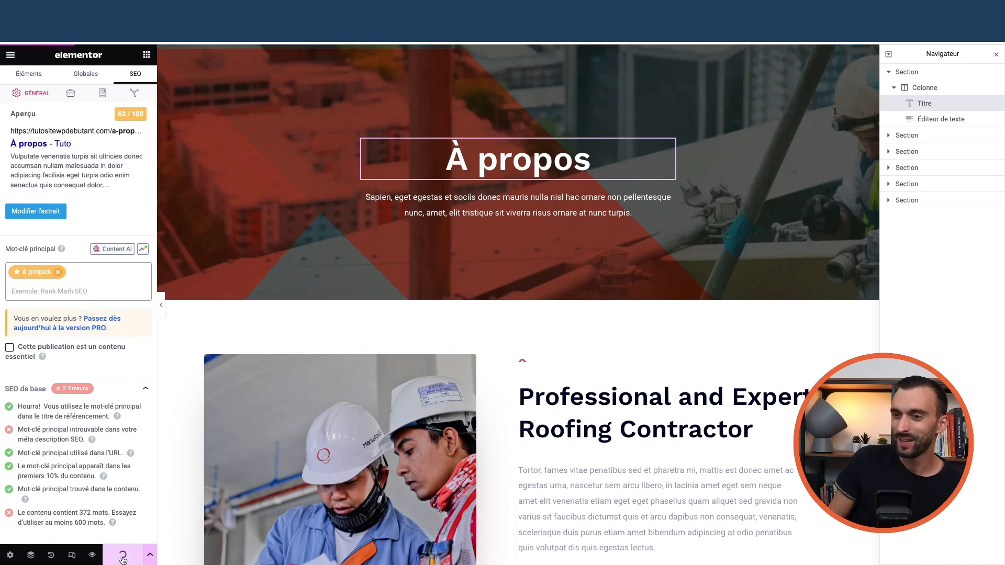
pyautogui.click(11, 54)
pyautogui.click(57, 279)
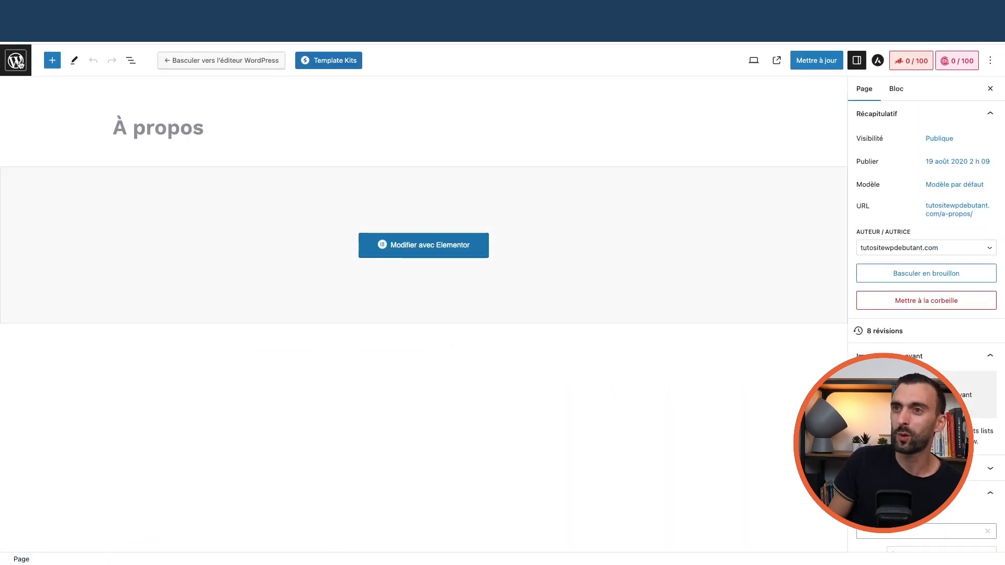
pyautogui.click(18, 61)
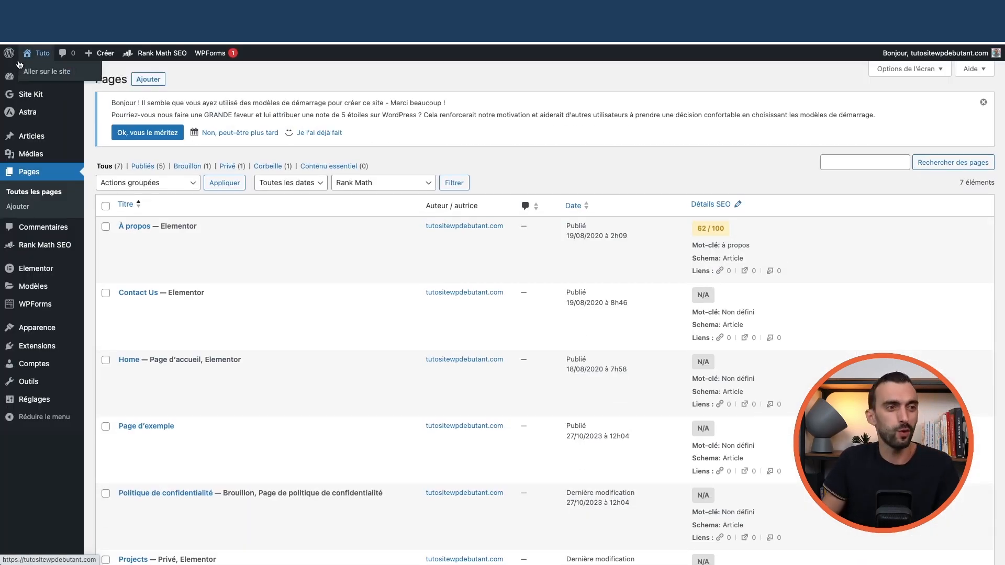
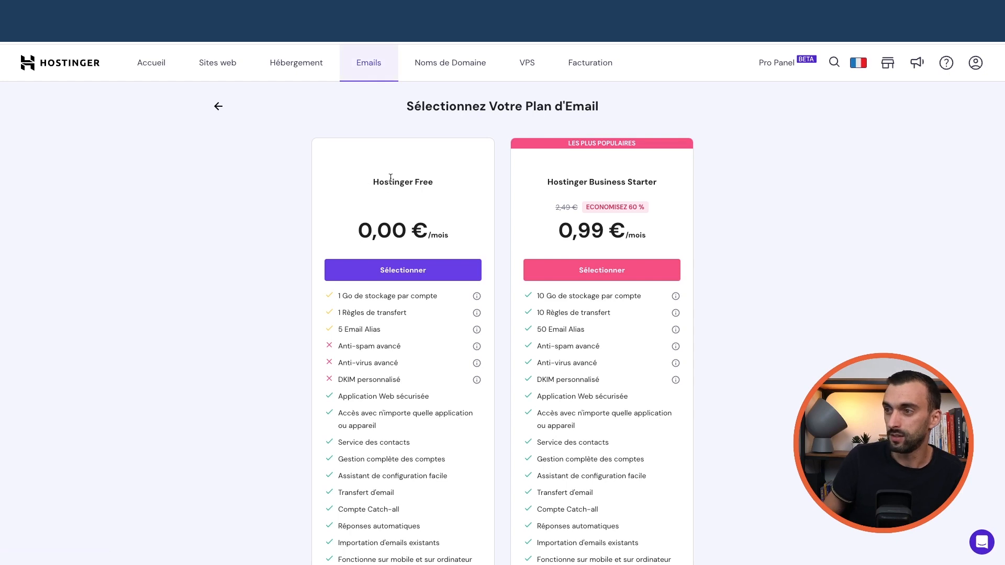
# - Create a Hostinger Free mailbox named 'contact' with a pasted password
pyautogui.scroll(-1, 408, 204)
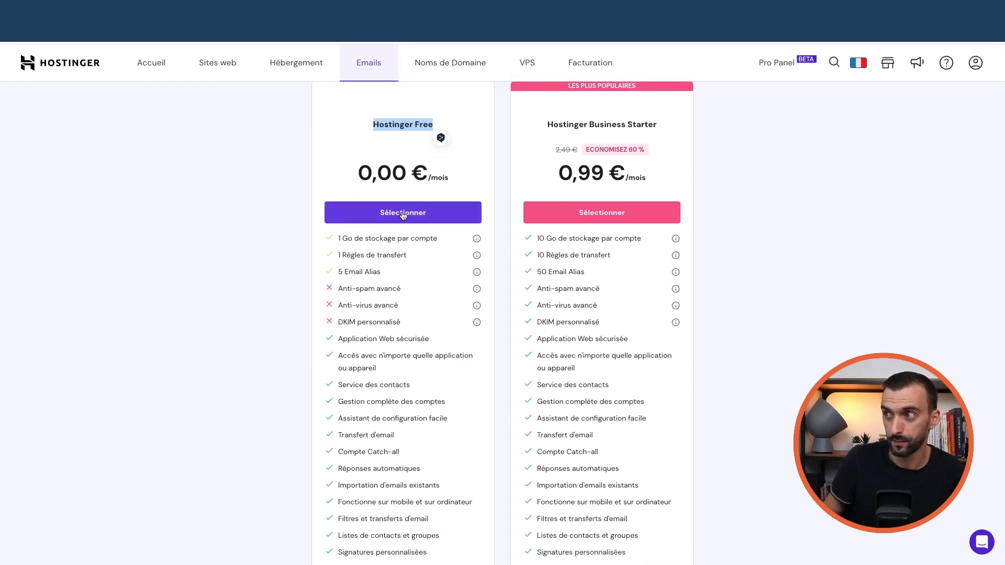
pyautogui.click(403, 213)
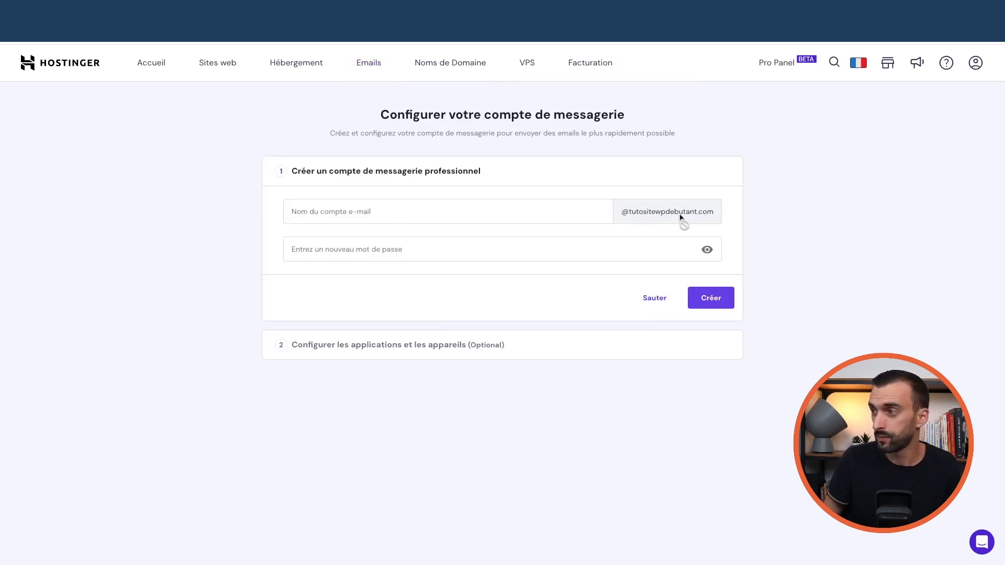
pyautogui.click(469, 208)
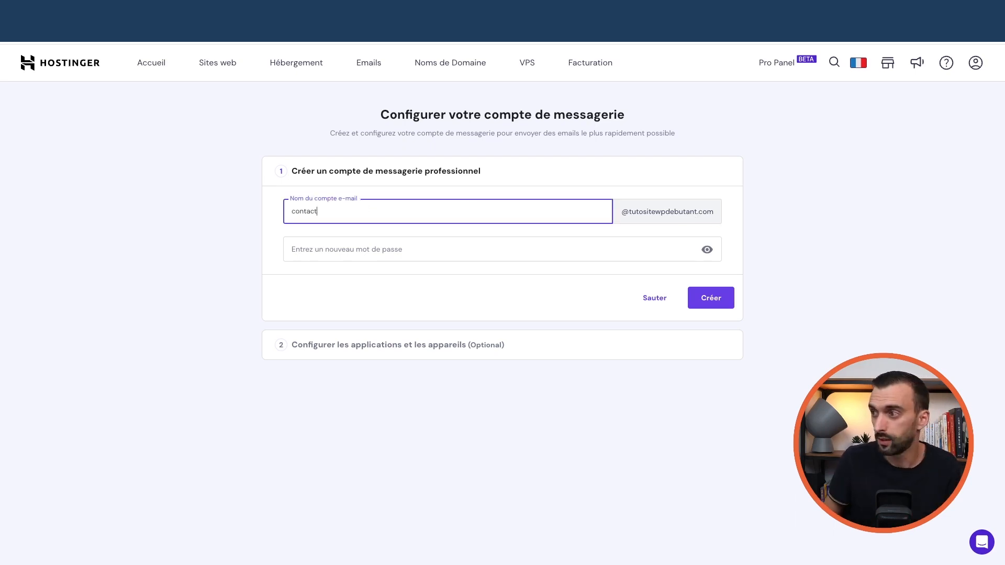
pyautogui.click(355, 253)
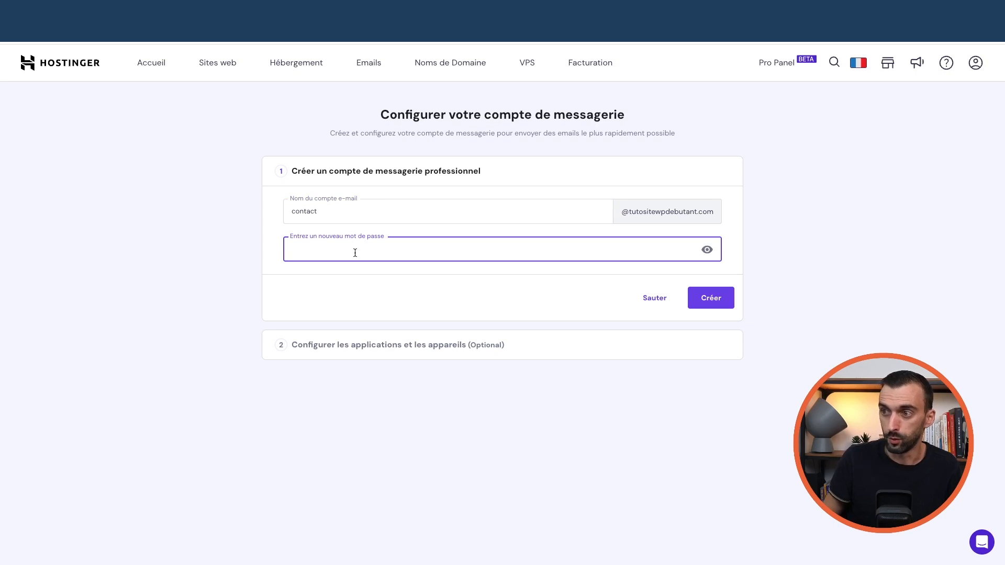
pyautogui.hotkey('ctrl', 'v')
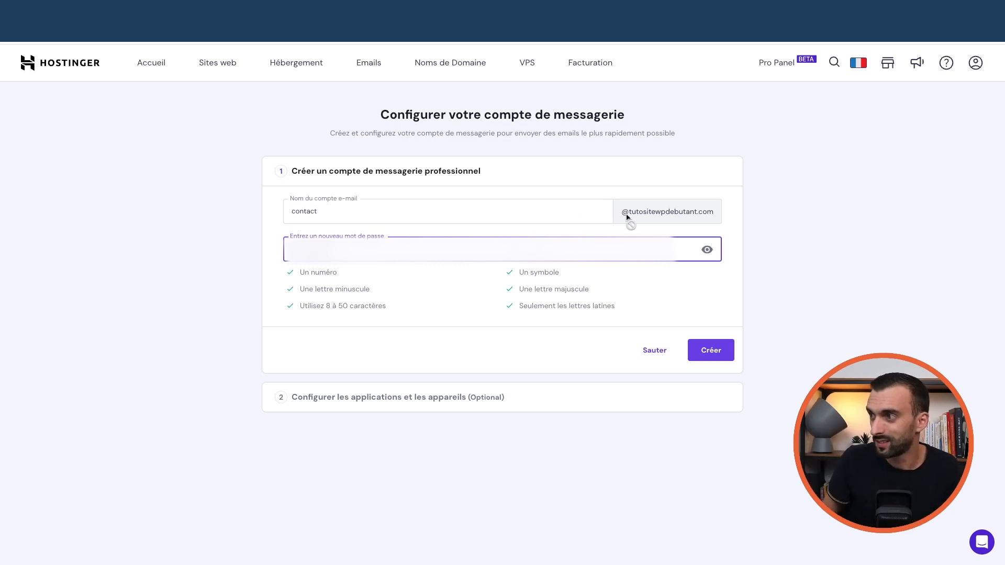
pyautogui.click(715, 354)
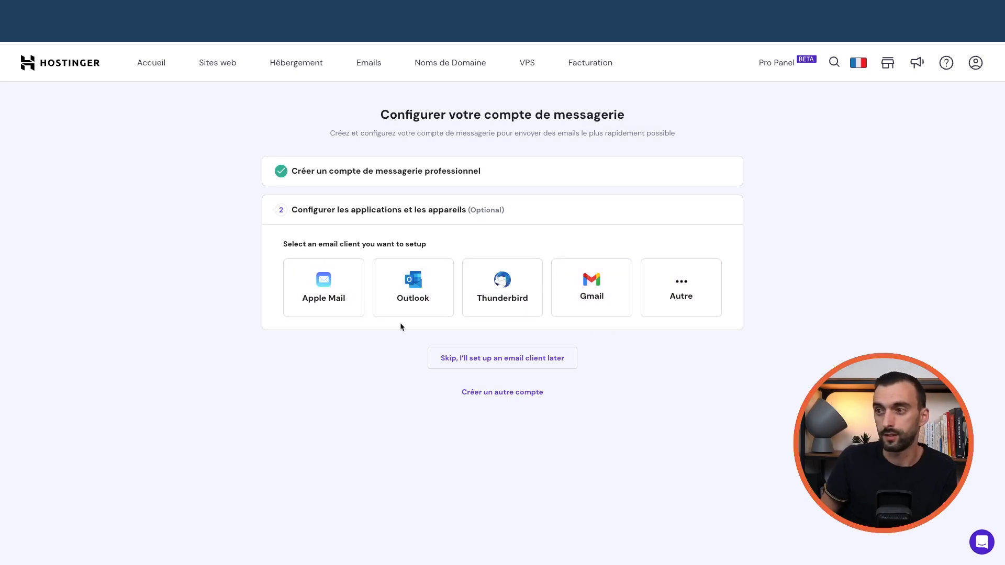
# - Skip the email-client setup, check the empty contact inbox in Webmail, then return to WordPress
pyautogui.click(509, 361)
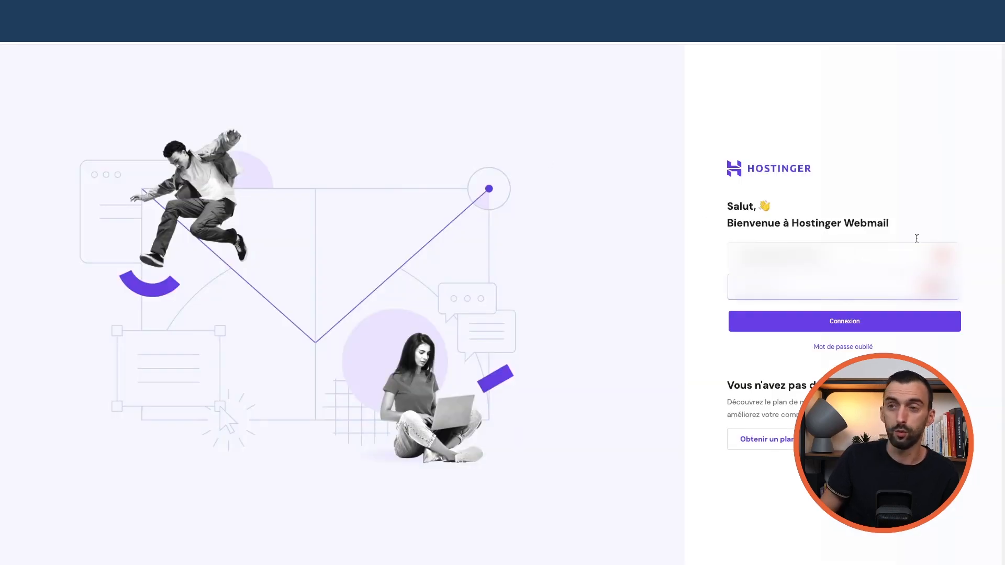
pyautogui.click(865, 321)
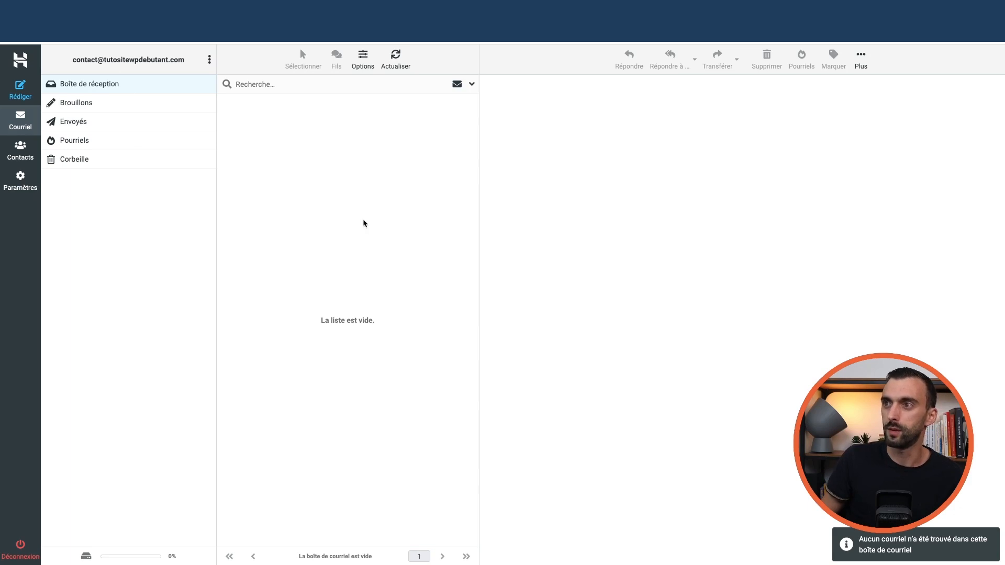
pyautogui.click(94, 16)
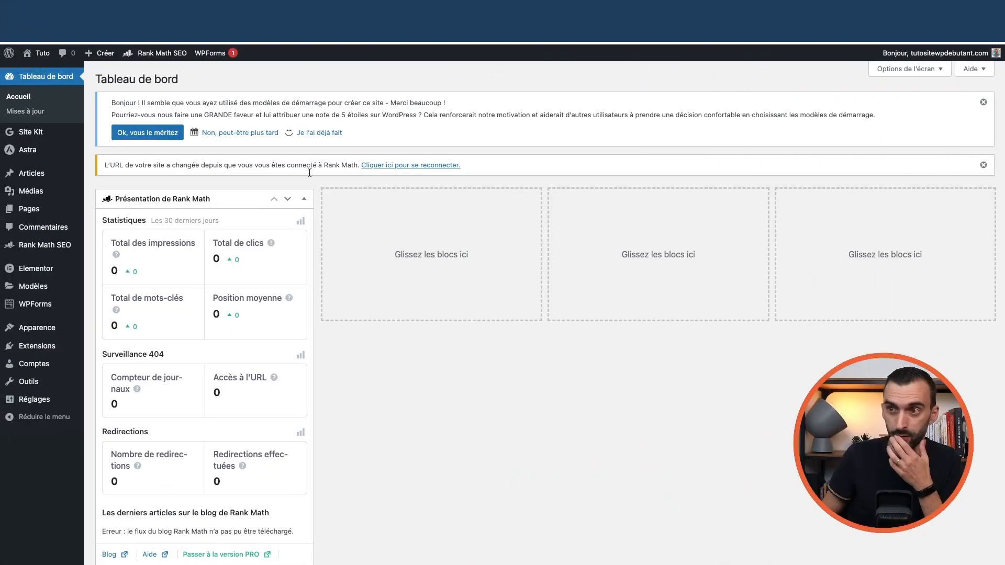
# - Check the administration e-mail in Réglages > Général, then go back to Extensions installées
pyautogui.moveTo(68, 350)
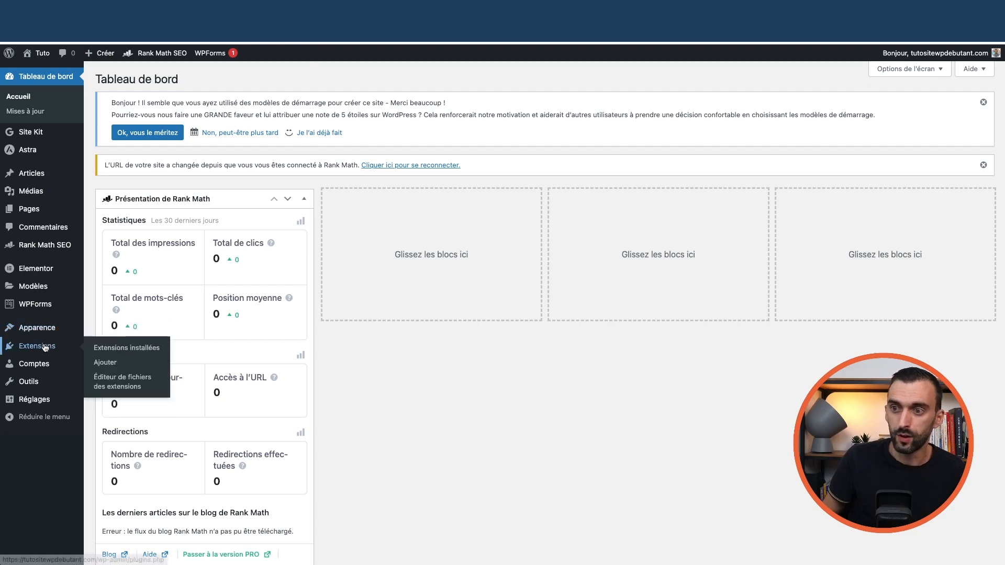
pyautogui.click(108, 349)
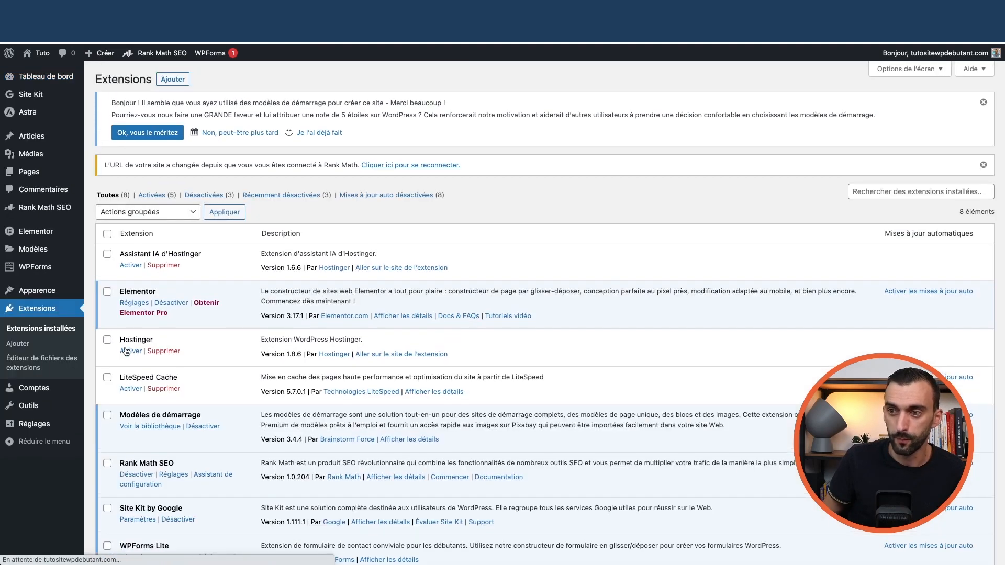
pyautogui.moveTo(78, 433)
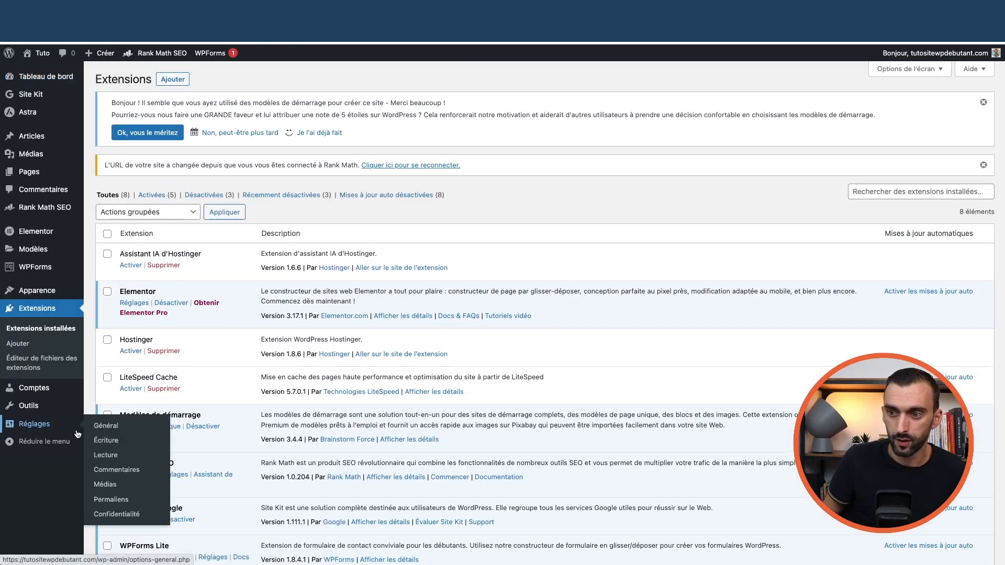
pyautogui.click(108, 428)
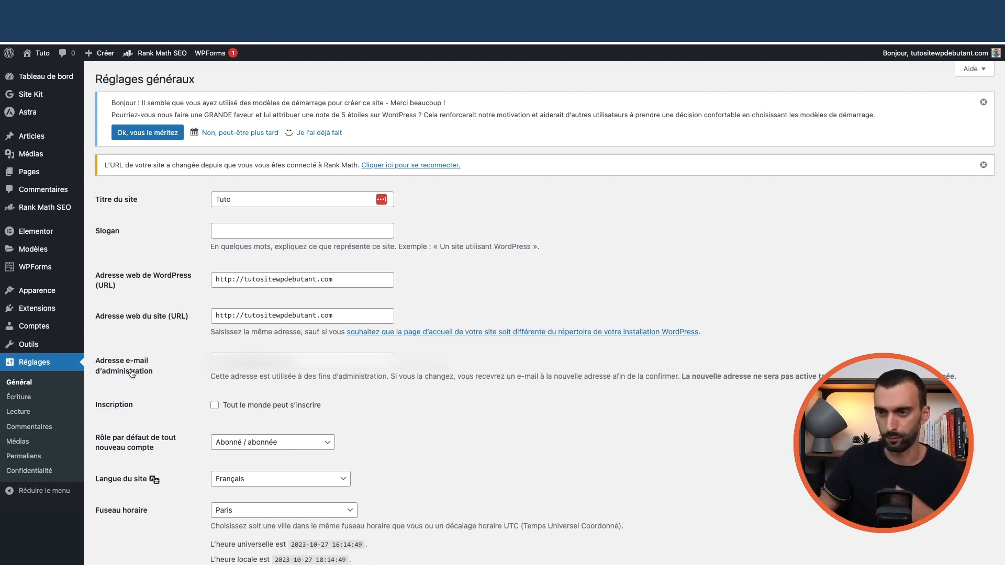
pyautogui.moveTo(39, 312)
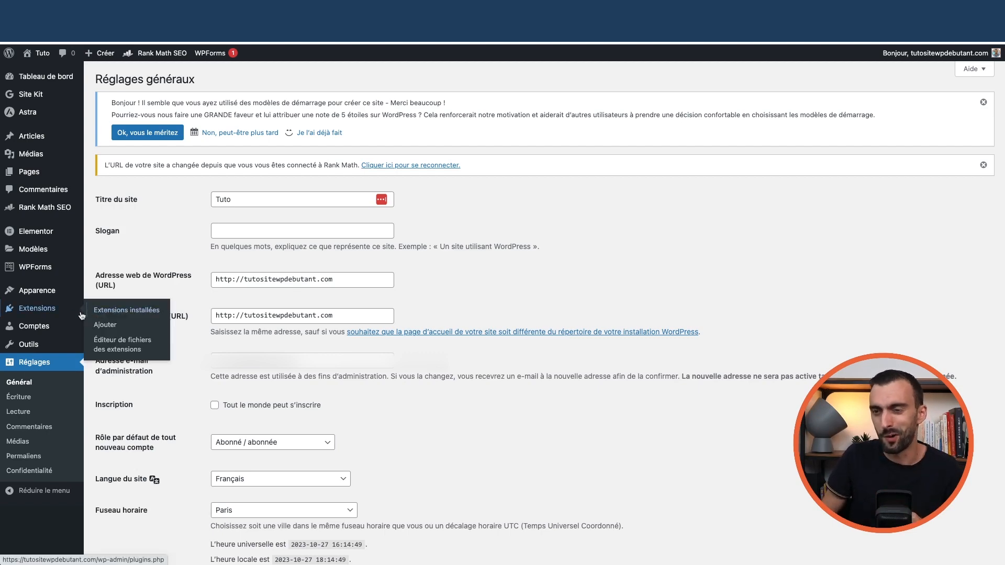
pyautogui.click(122, 315)
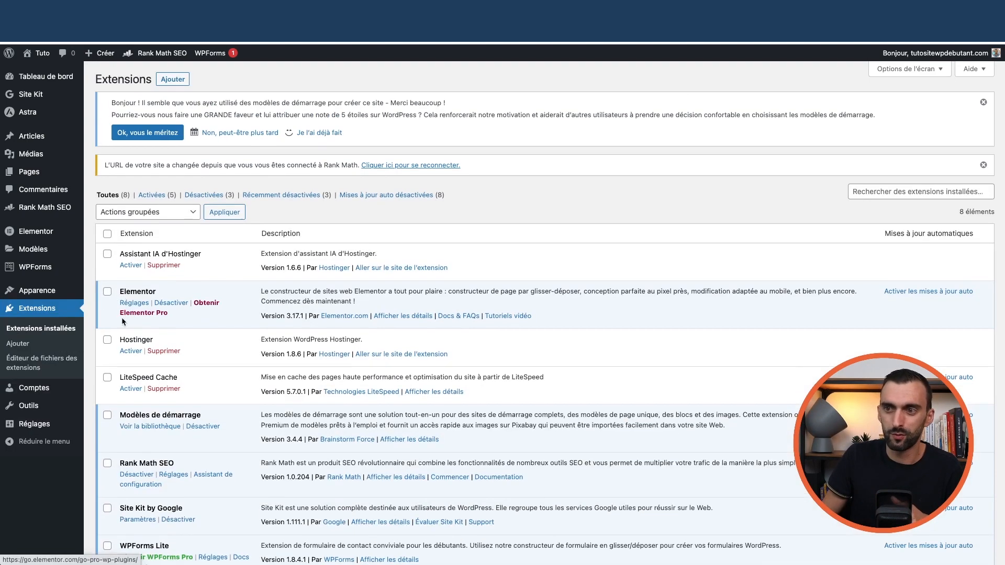
# - Search the plugin directory for 'fluentsmtp', then install and activate FluentSMTP
pyautogui.click(174, 81)
pyautogui.click(865, 198)
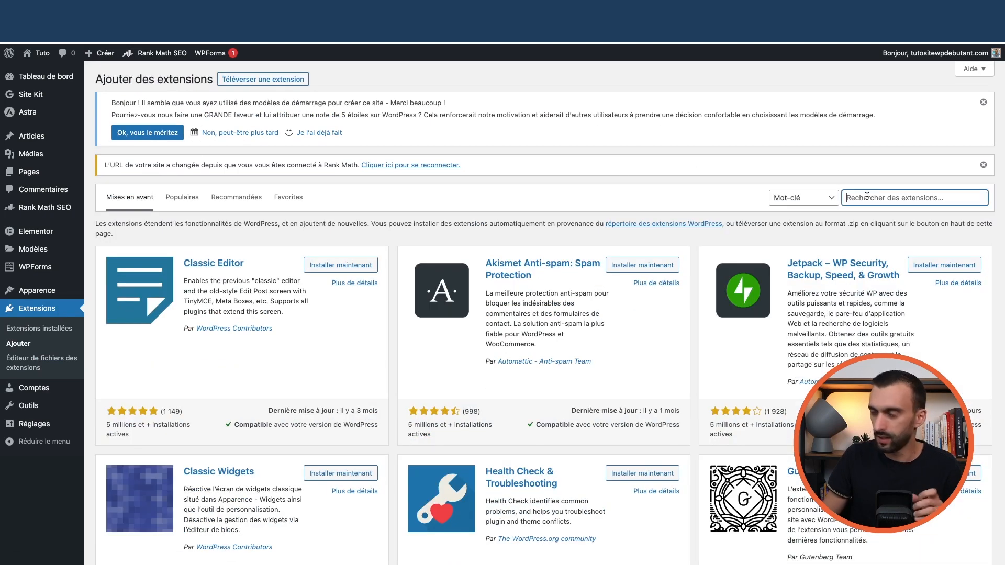
pyautogui.write('fluentsmtp')
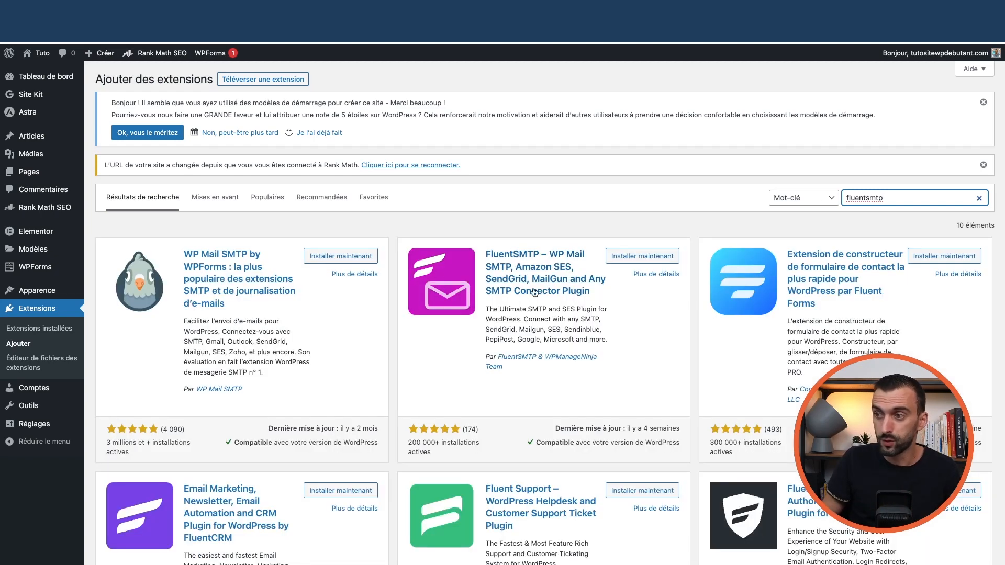
pyautogui.click(630, 257)
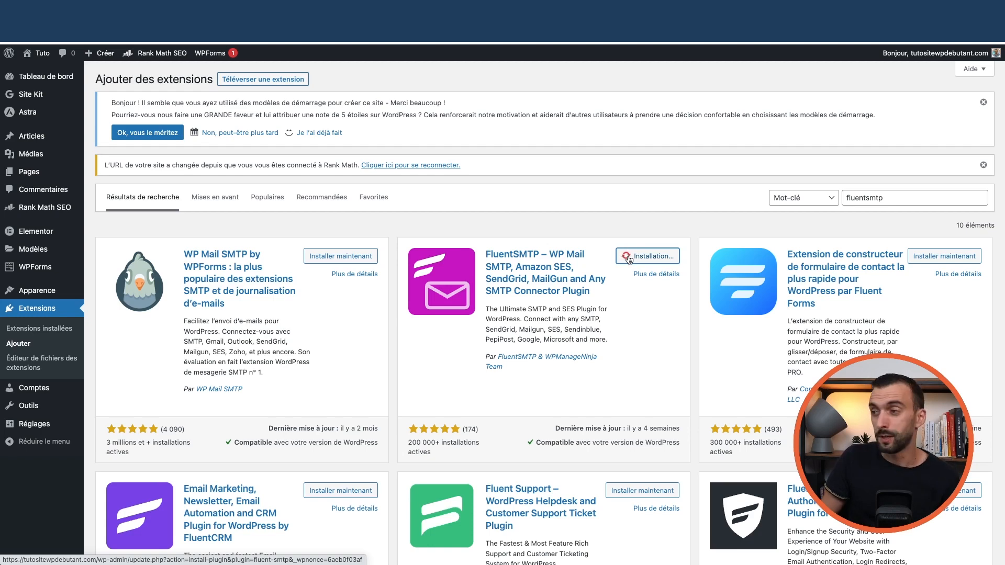
pyautogui.click(659, 260)
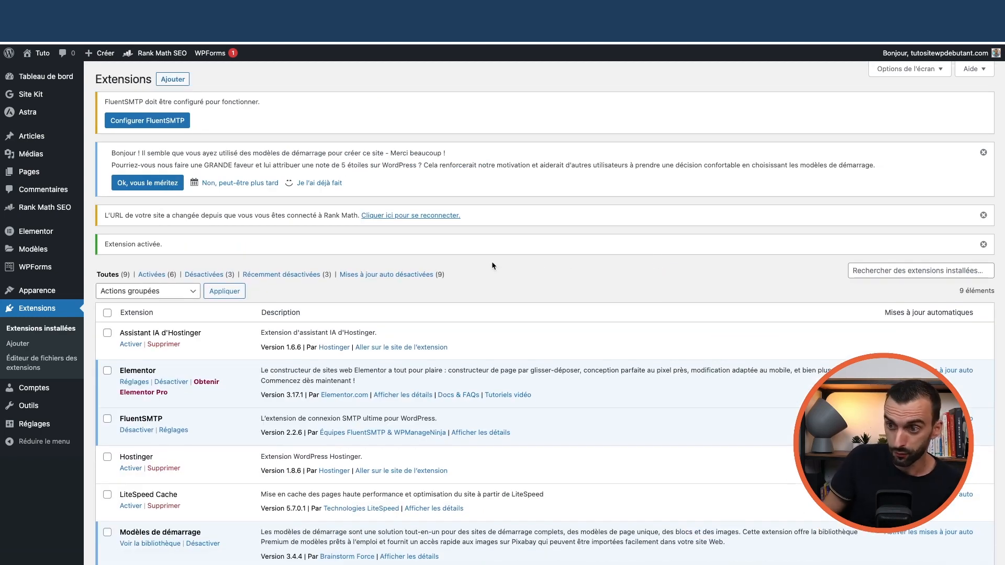
pyautogui.scroll(-1, 492, 265)
pyautogui.scroll(-3, 477, 269)
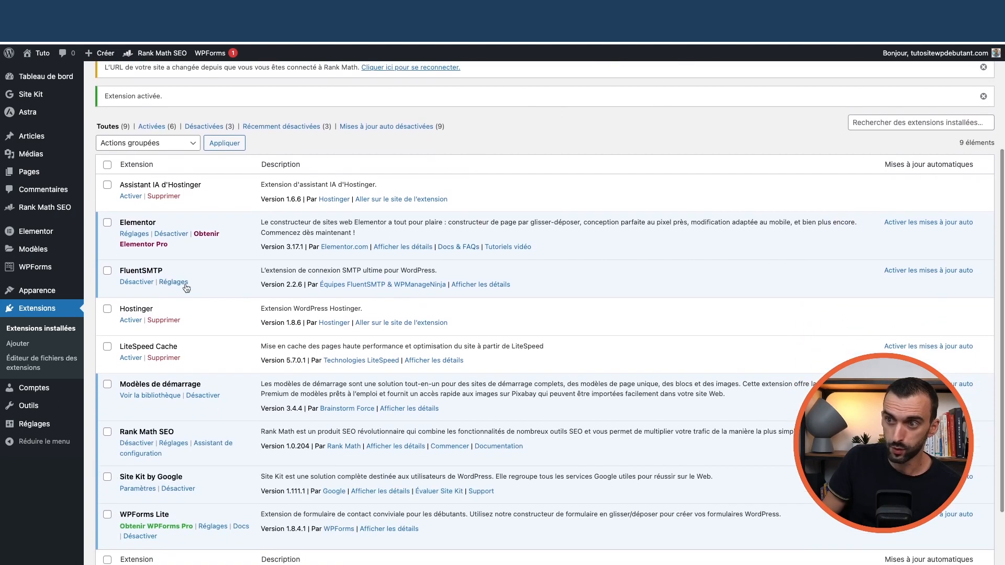
pyautogui.moveTo(34, 423)
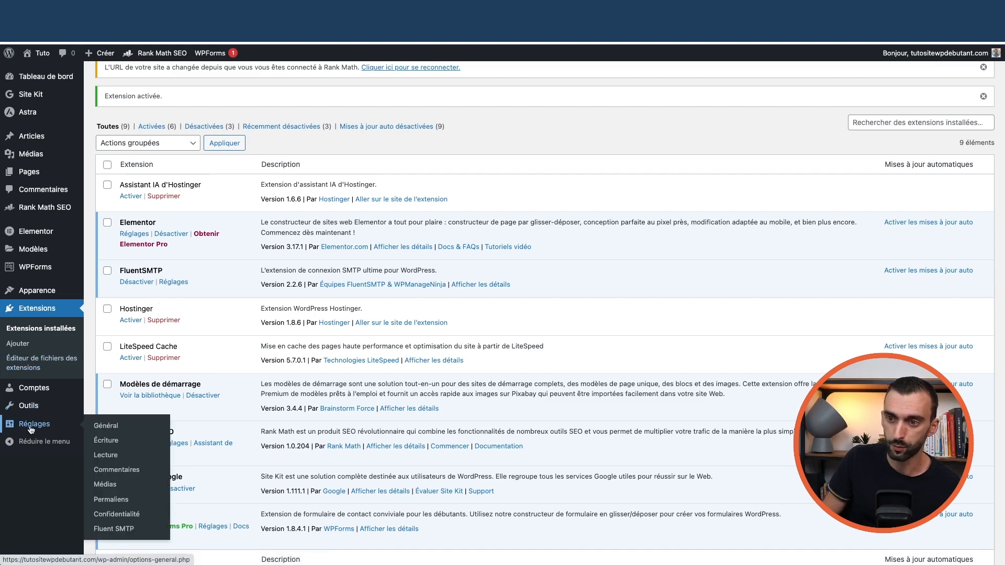
# - In FluentSMTP settings, choose Other SMTP as the mail provider
pyautogui.click(116, 529)
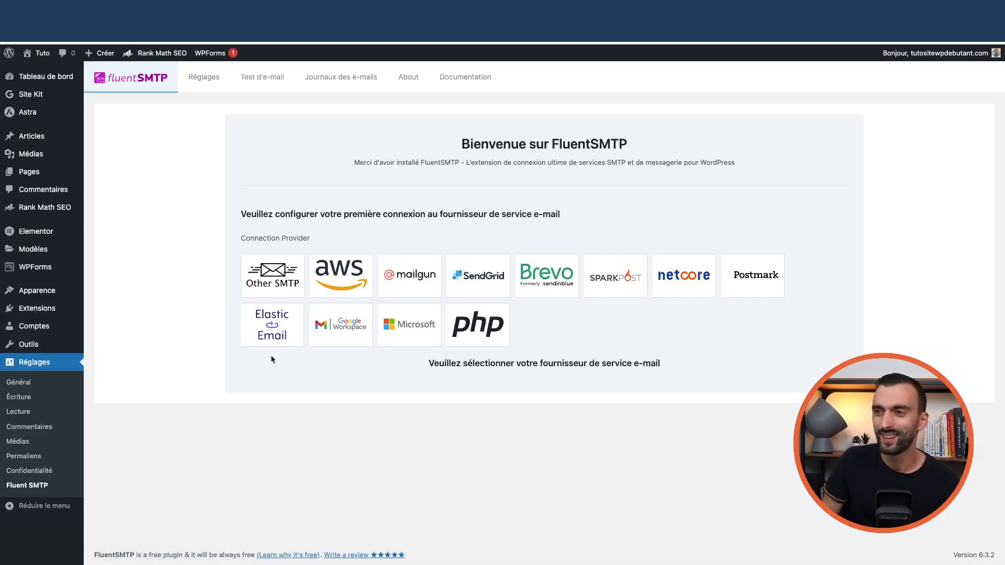
pyautogui.click(281, 280)
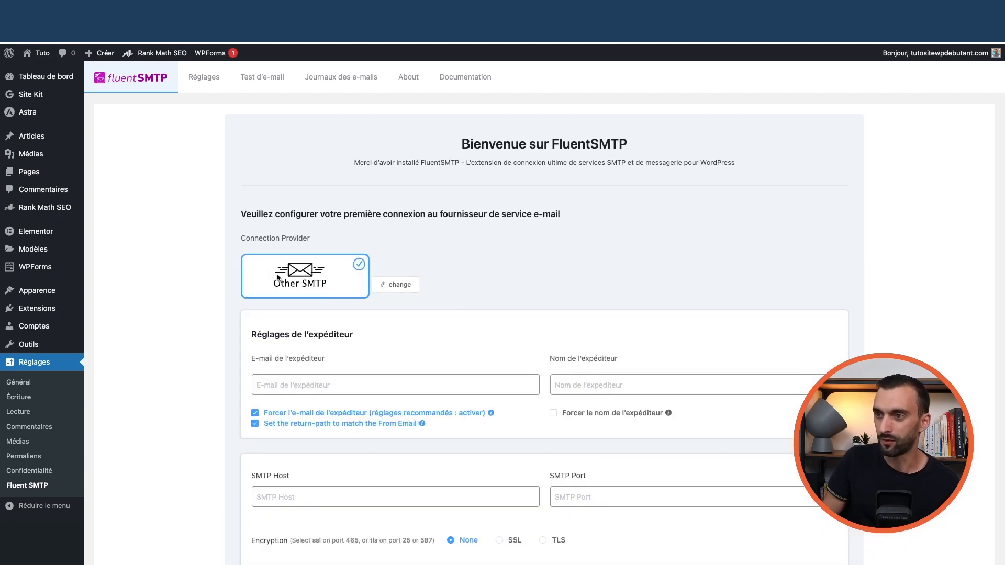
pyautogui.scroll(-2, 142, 287)
pyautogui.scroll(-3, 142, 290)
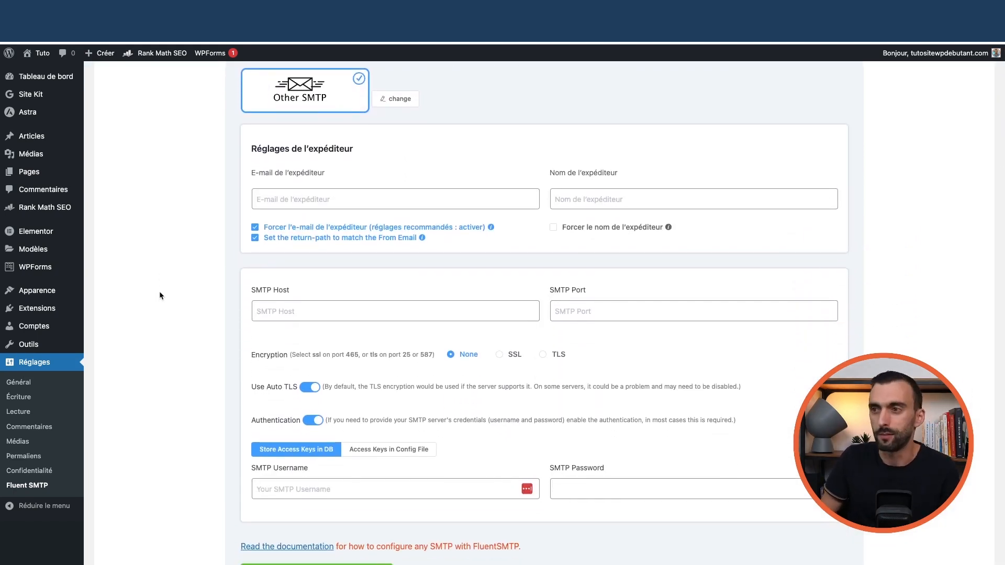
pyautogui.click(286, 202)
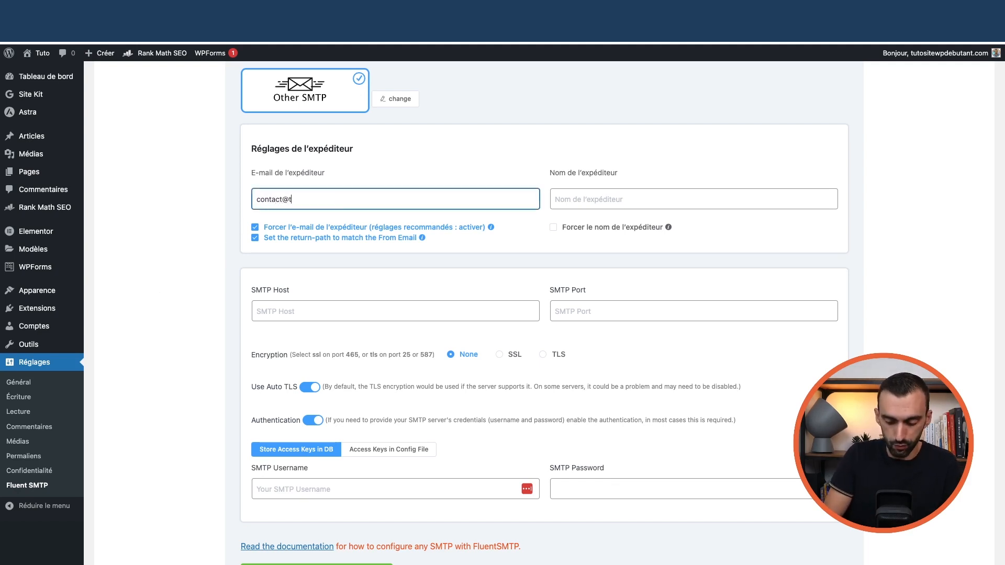
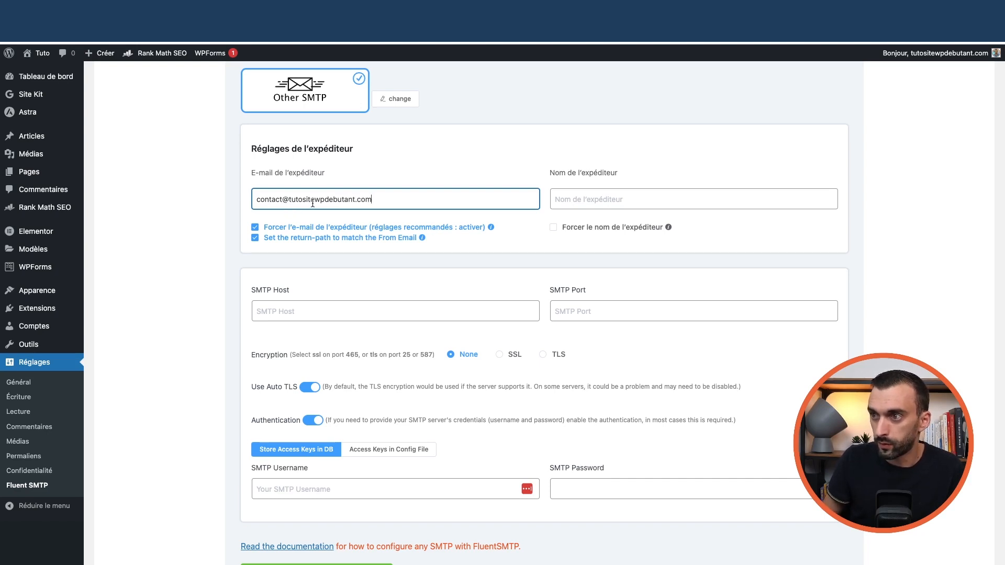
pyautogui.click(556, 206)
pyautogui.write('Ricardo')
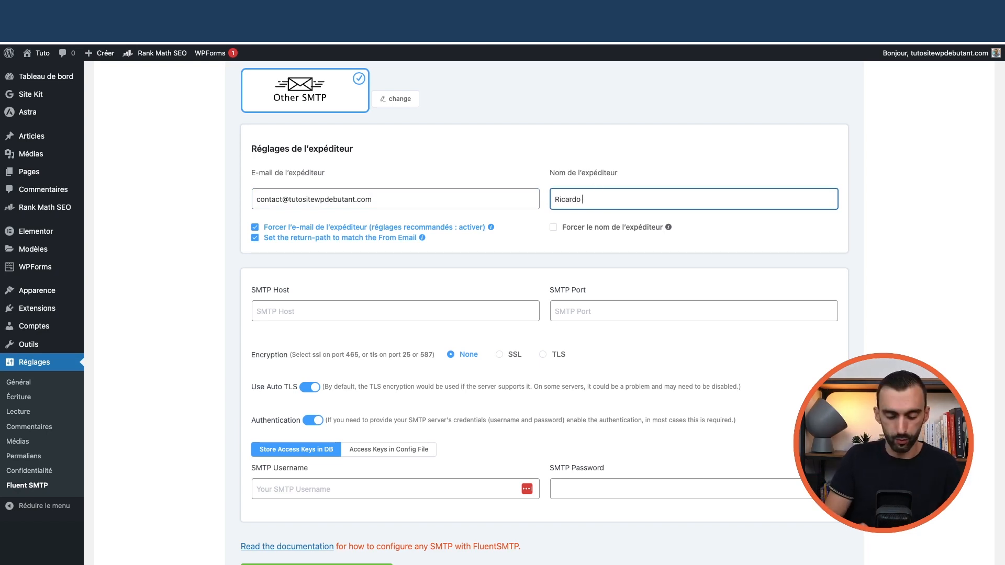
pyautogui.write(' de TutoSite')
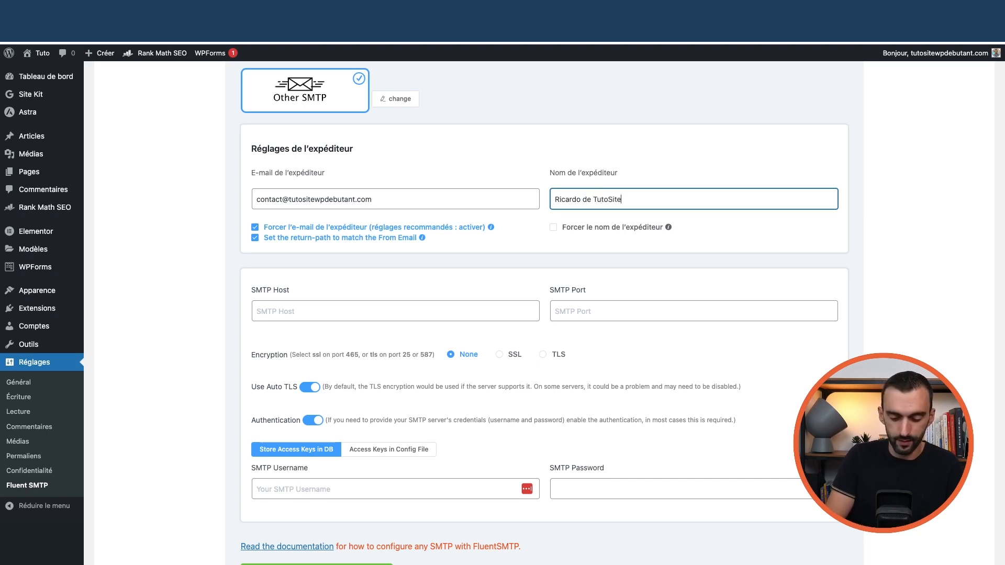
pyautogui.write('WpDebuta')
pyautogui.press('Left')
pyautogui.press('Left')
pyautogui.press('Left')
pyautogui.press('Left')
pyautogui.press('Left')
pyautogui.press('BackSpace')
pyautogui.write('P')
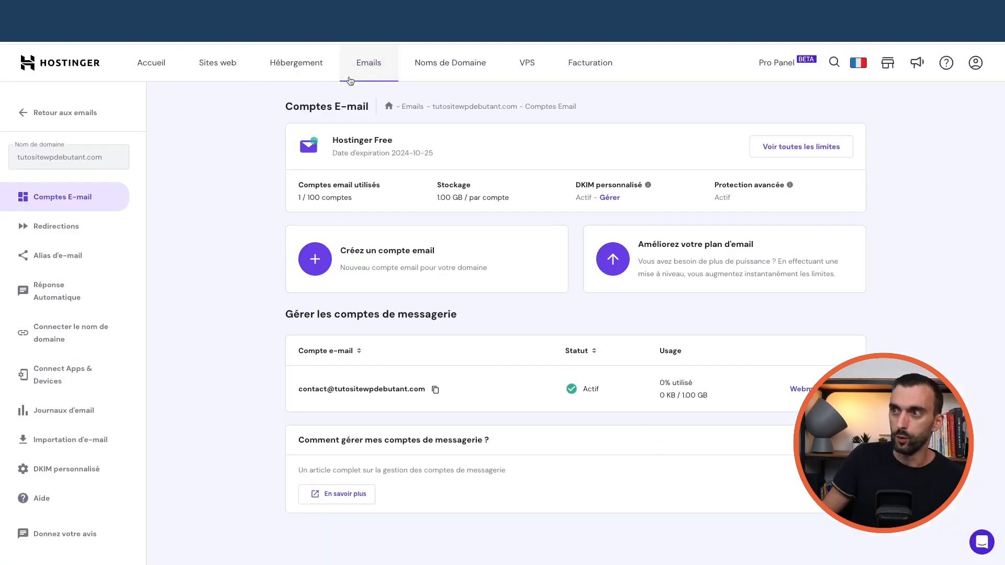
# - Copy smtp.hostinger.com from Hostinger's app connection details into FluentSMTP's SMTP Host
pyautogui.click(366, 70)
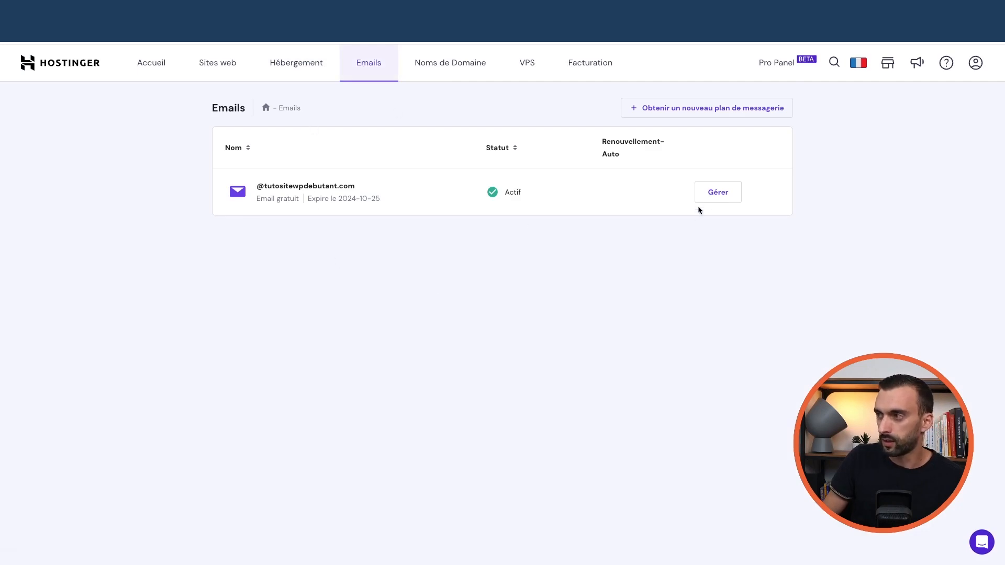
pyautogui.click(720, 196)
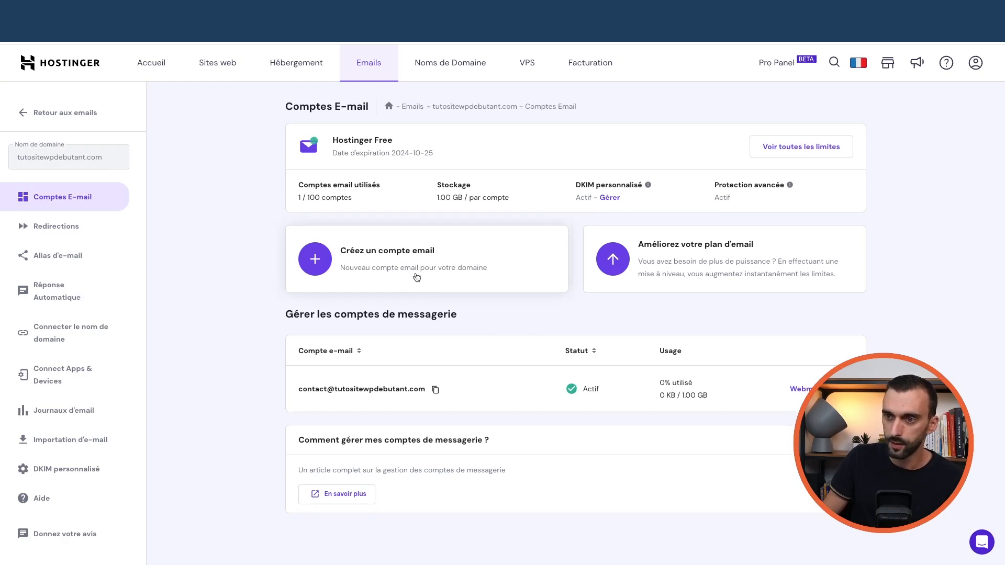
pyautogui.click(57, 378)
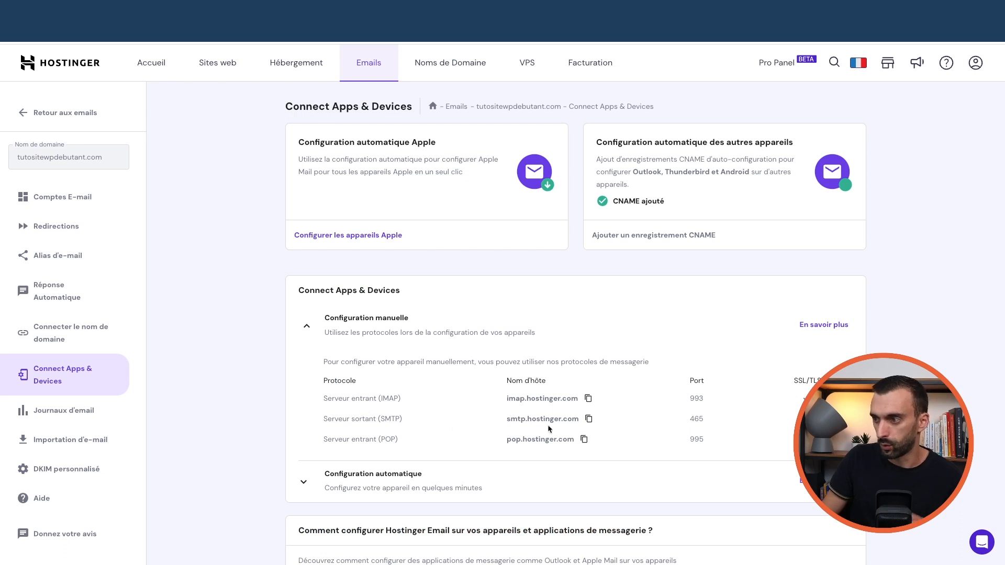
pyautogui.click(589, 420)
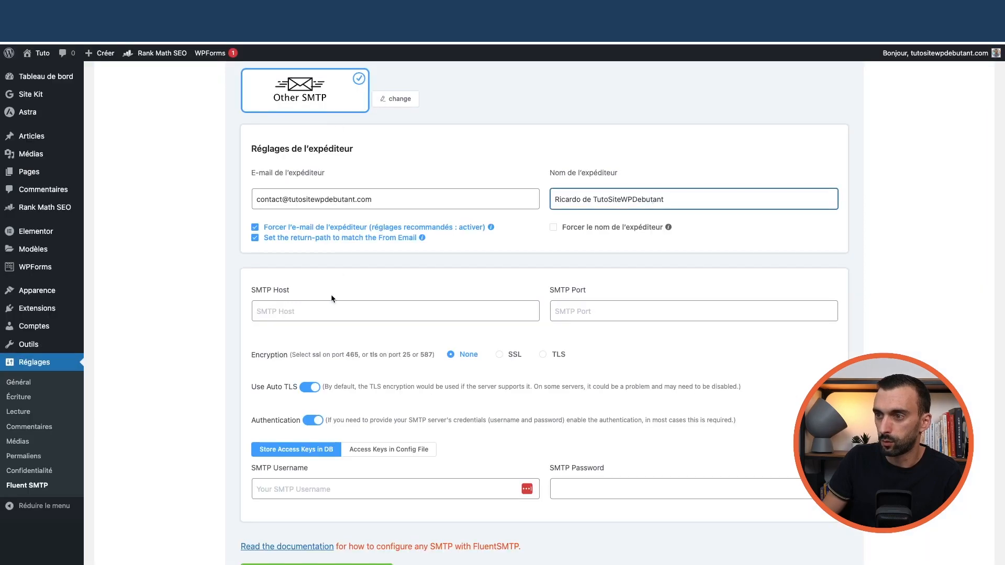
pyautogui.click(338, 310)
pyautogui.hotkey('ctrl', 'v')
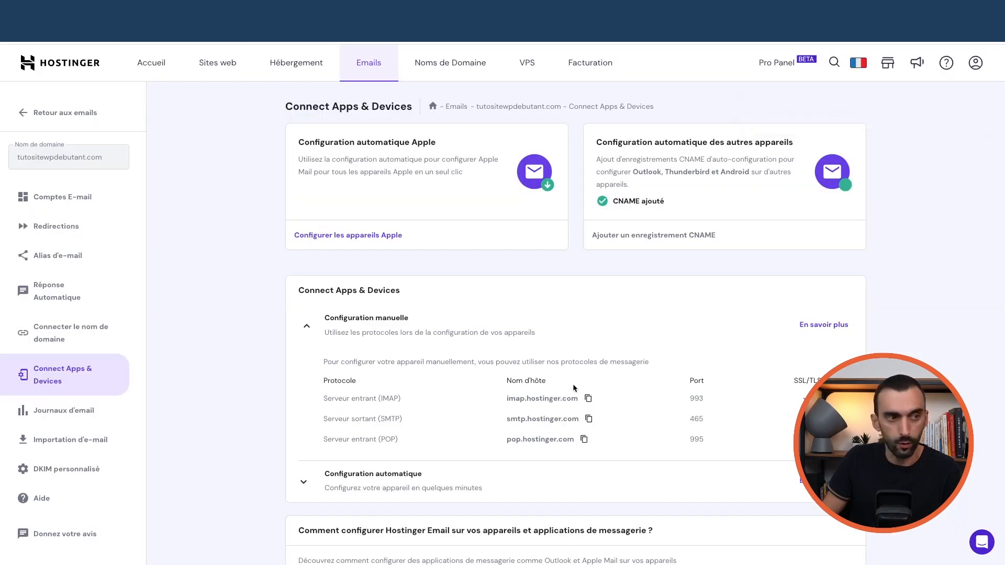
# - Set the SMTP port to 465 and the encryption to SSL
pyautogui.doubleClick(698, 422)
pyautogui.rightClick(320, 32)
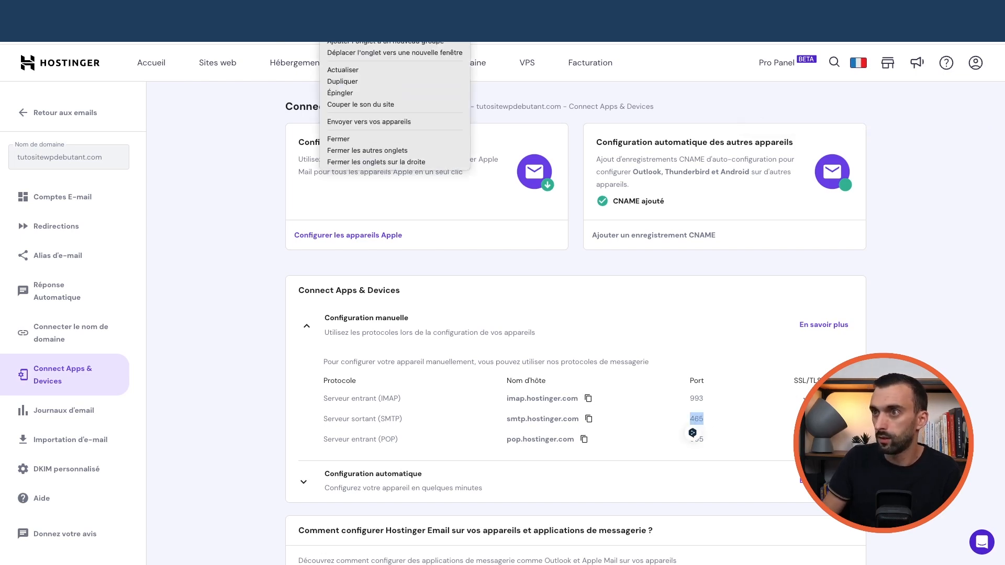
pyautogui.press('Escape')
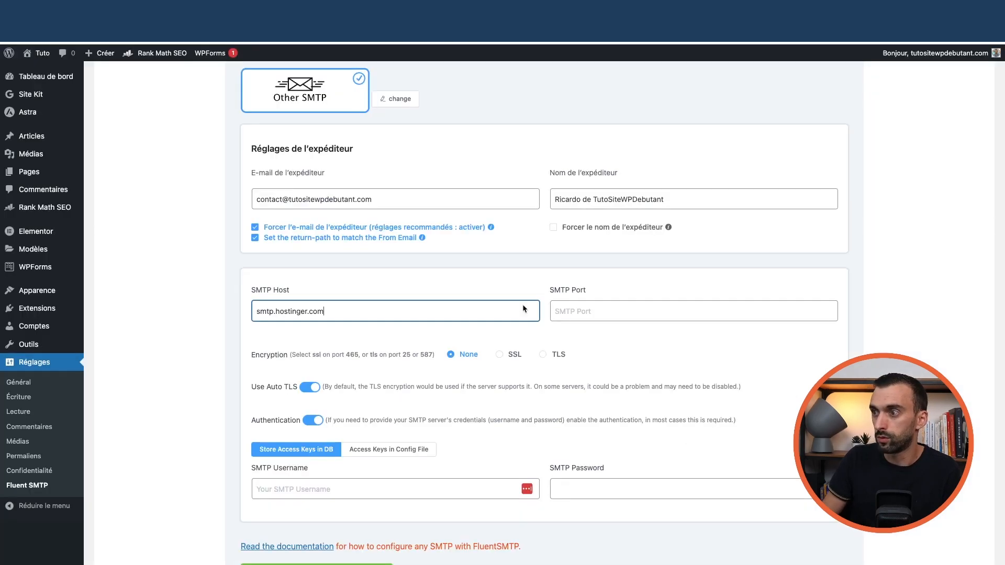
pyautogui.click(607, 313)
pyautogui.hotkey('ctrl', 'v')
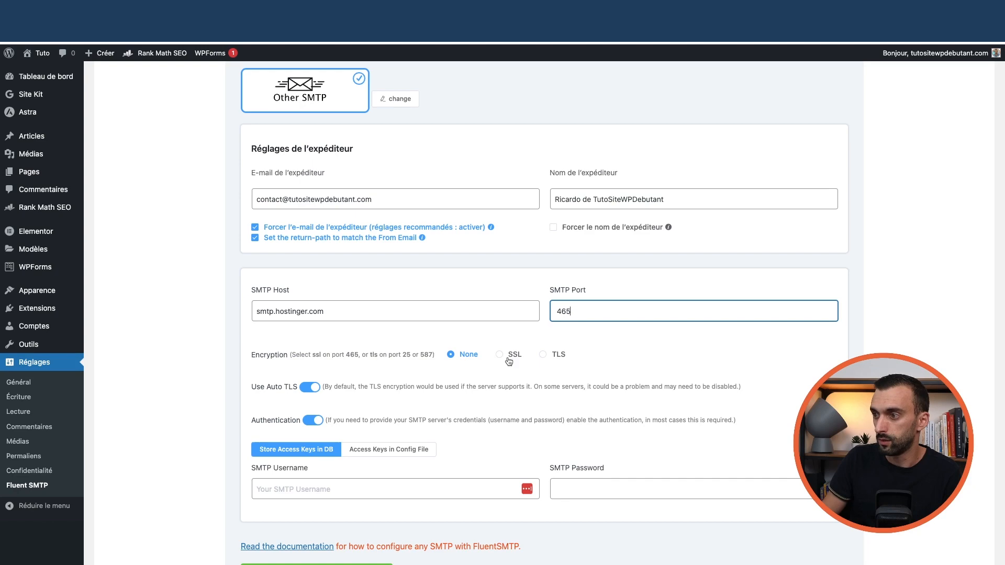
pyautogui.click(509, 356)
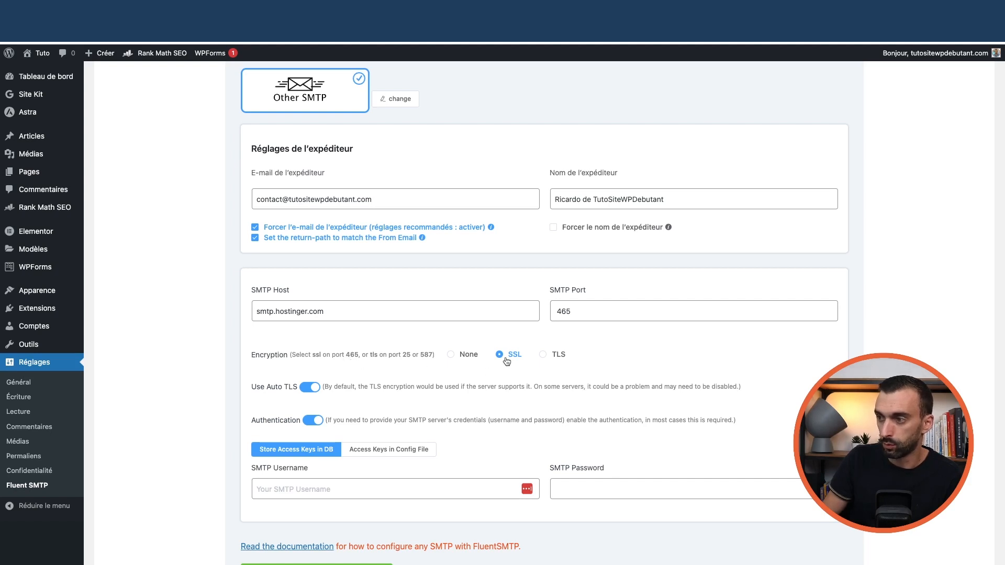
pyautogui.scroll(-1, 439, 382)
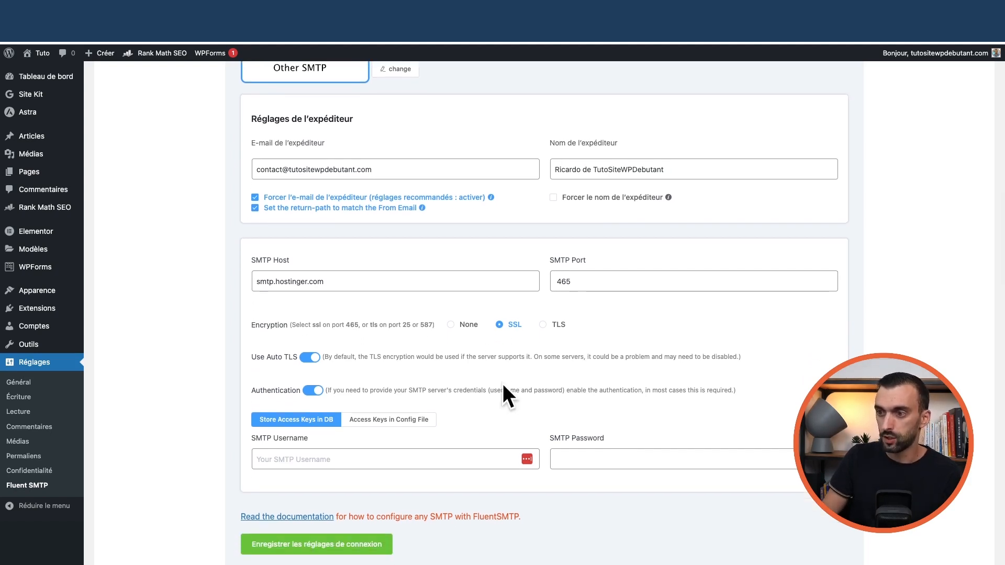
pyautogui.scroll(-2, 503, 387)
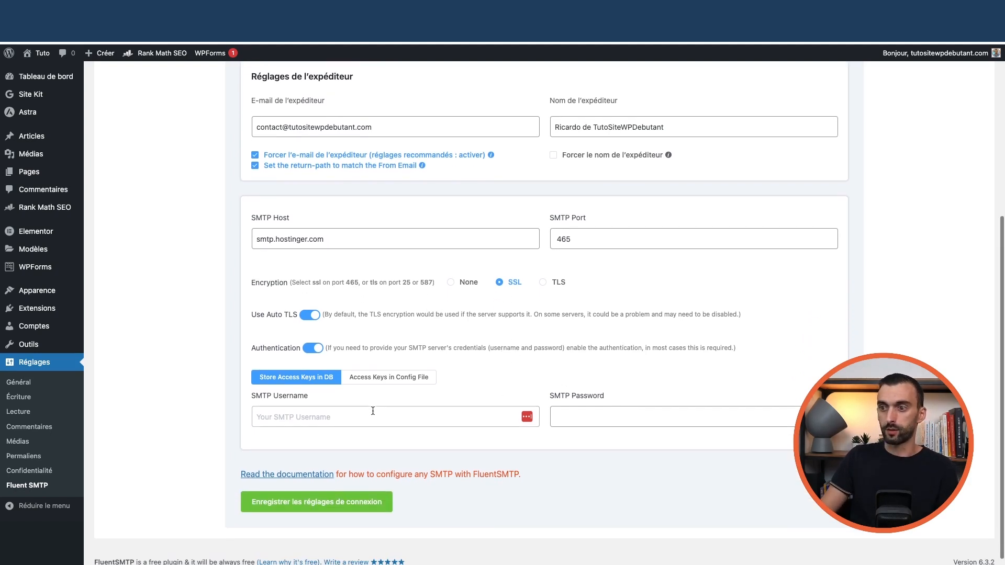
pyautogui.click(320, 418)
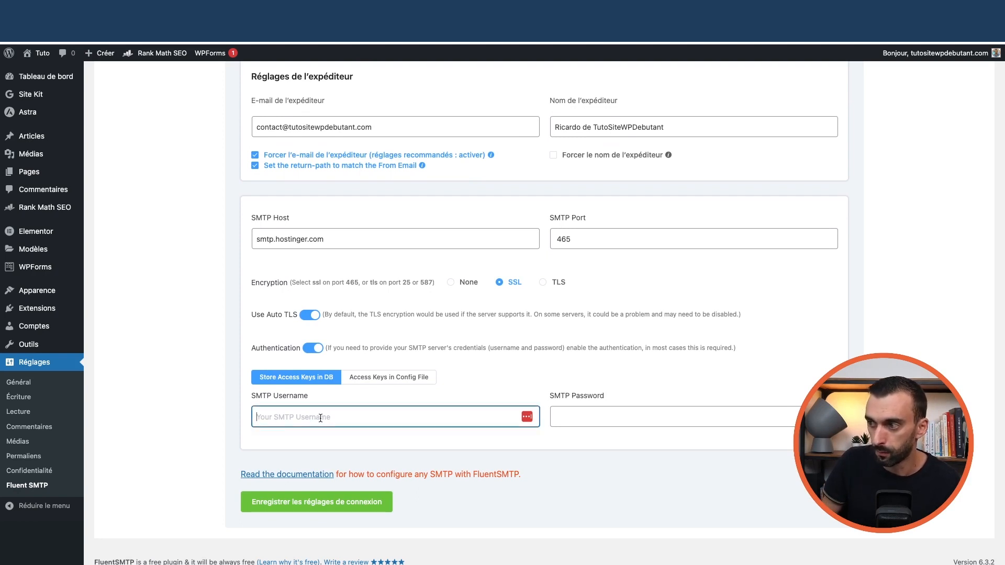
pyautogui.scroll(2, 377, 270)
pyautogui.tripleClick(380, 175)
pyautogui.scroll(-1, 379, 284)
pyautogui.scroll(-1, 379, 285)
pyautogui.click(443, 411)
pyautogui.press('super+v')
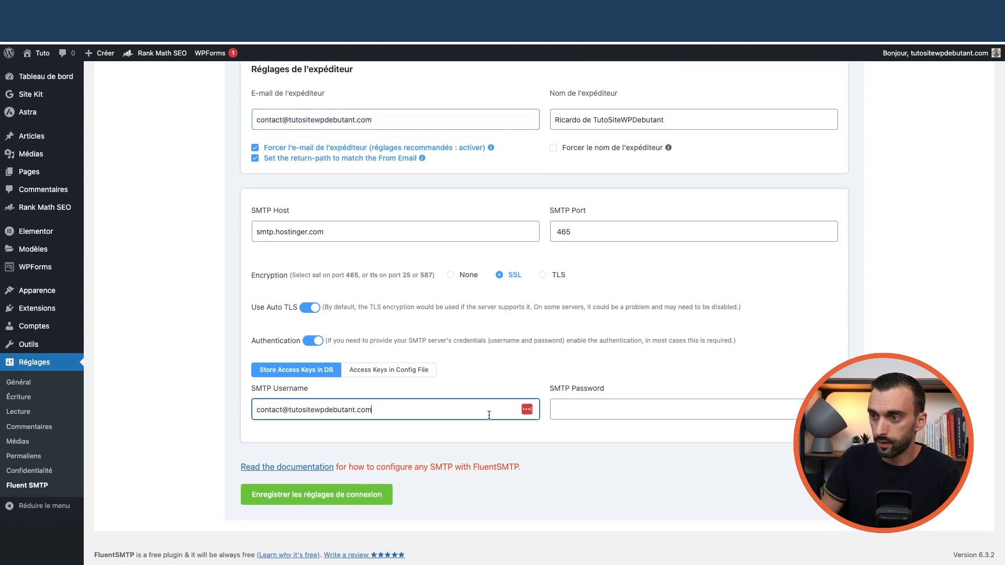
pyautogui.press('Tab')
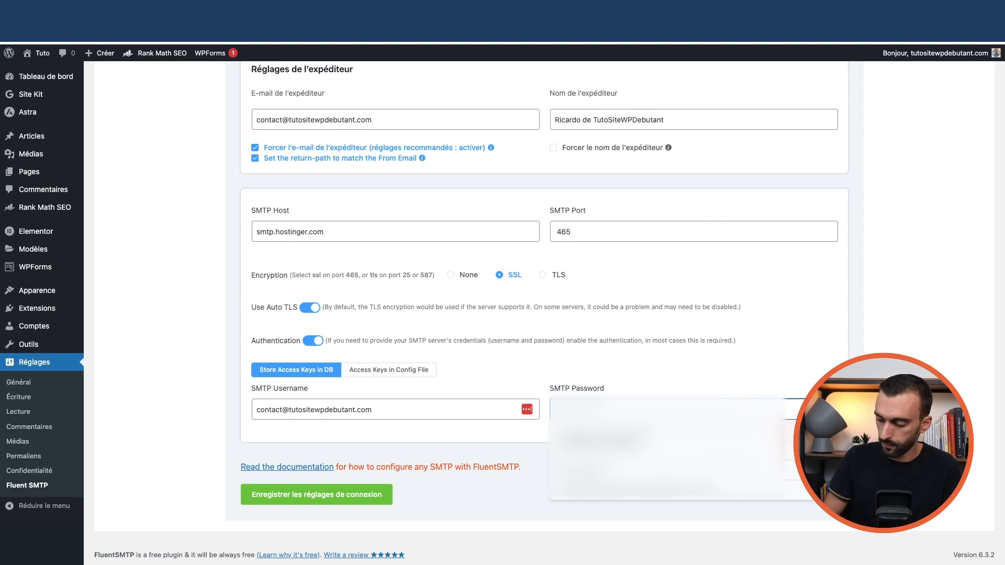
# - Enter the mailbox password as SMTP password and save the connection settings
pyautogui.click(661, 388)
pyautogui.doubleClick(650, 409)
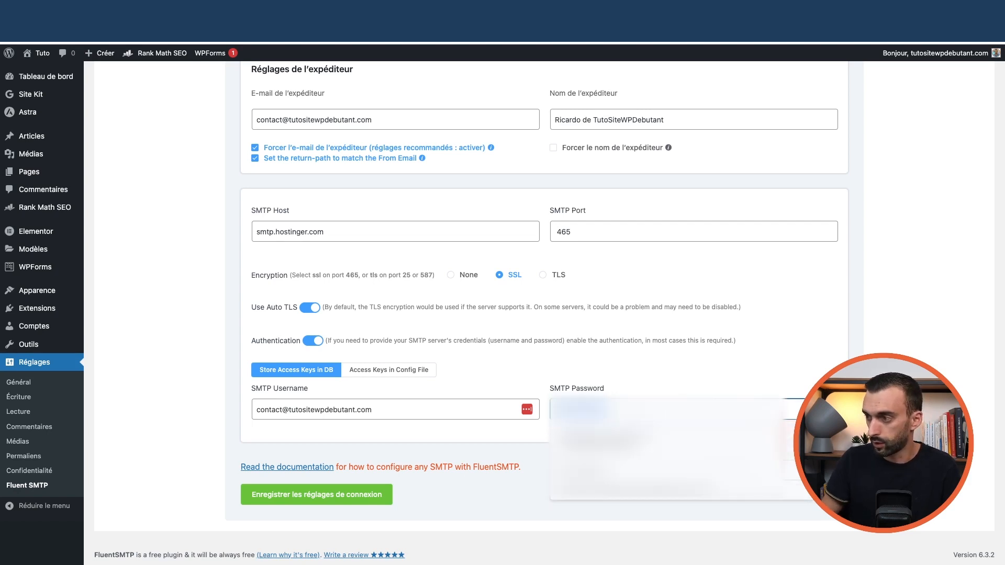
pyautogui.press('BackSpace')
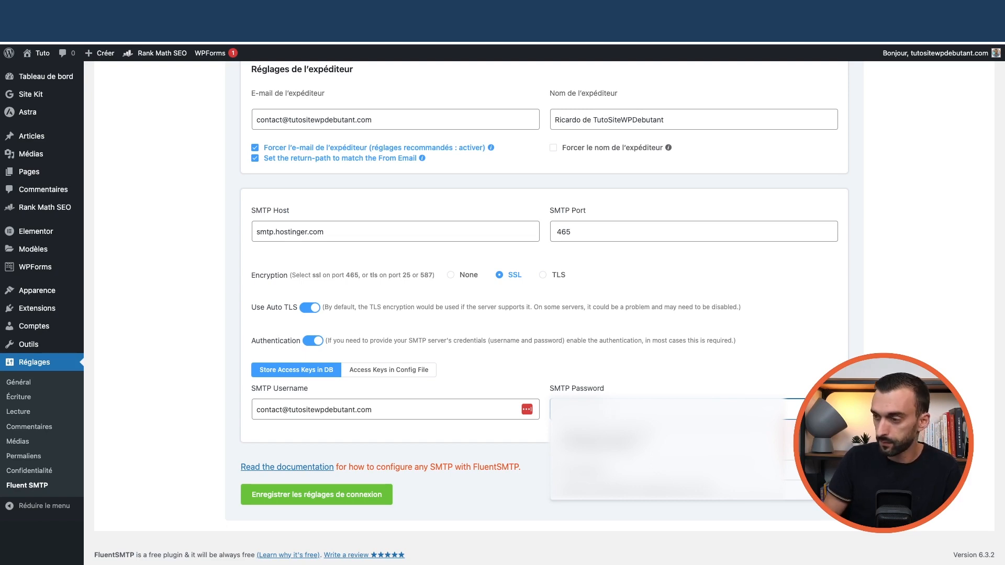
pyautogui.click(641, 371)
pyautogui.click(332, 497)
pyautogui.scroll(3, 467, 385)
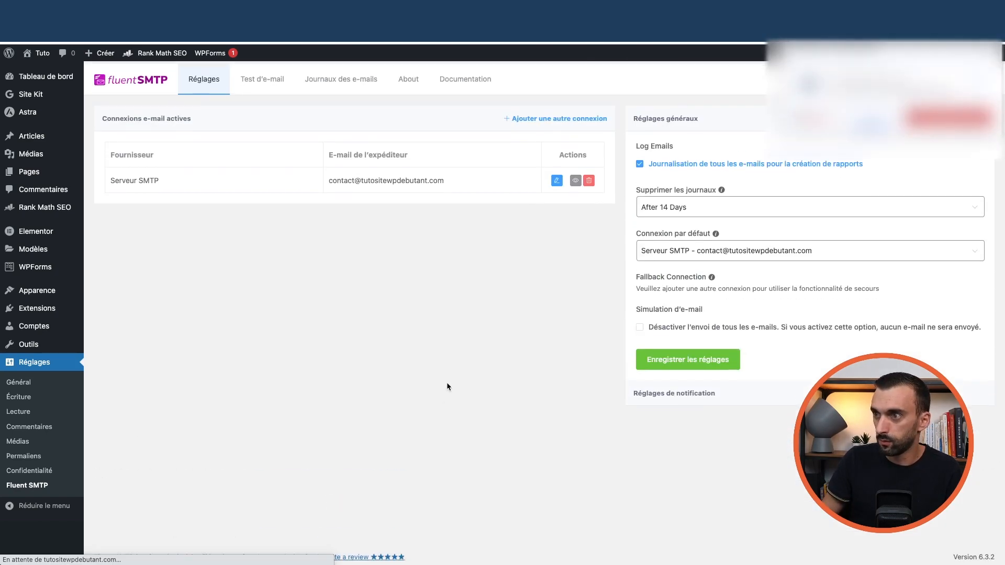
pyautogui.click(258, 82)
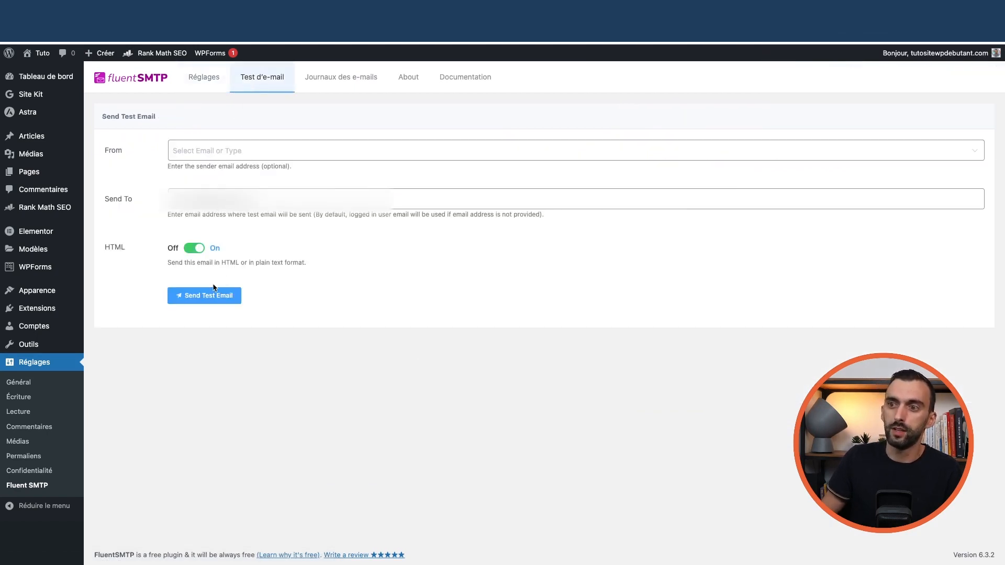
pyautogui.click(207, 199)
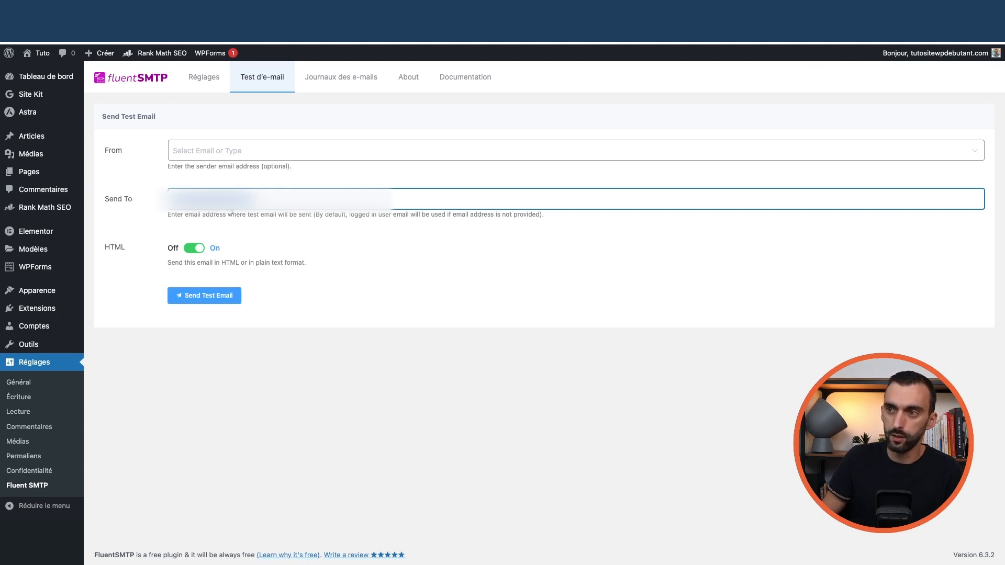
pyautogui.click(231, 152)
pyautogui.click(218, 181)
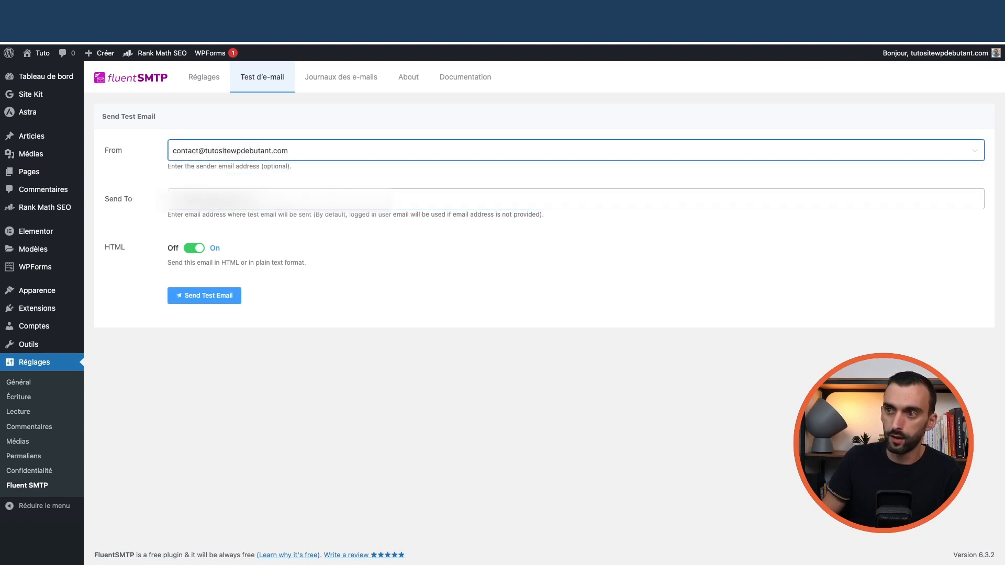
pyautogui.click(155, 193)
pyautogui.press('BackSpace')
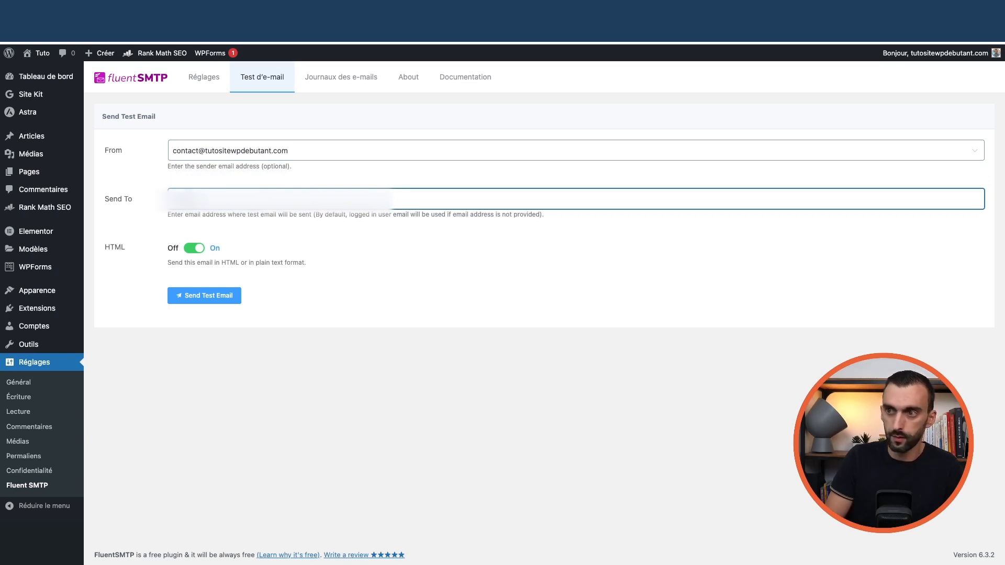
pyautogui.click(220, 297)
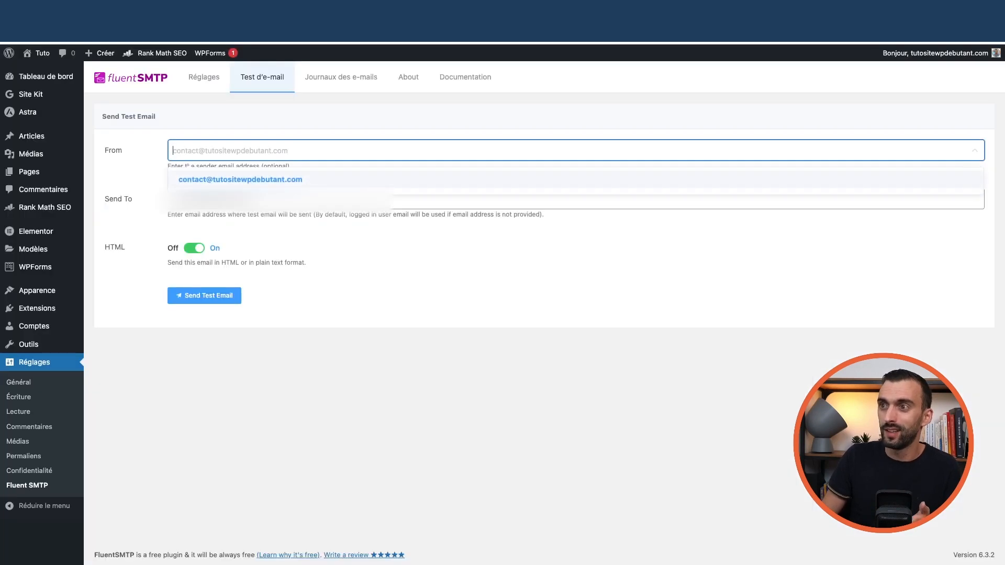
pyautogui.click(334, 83)
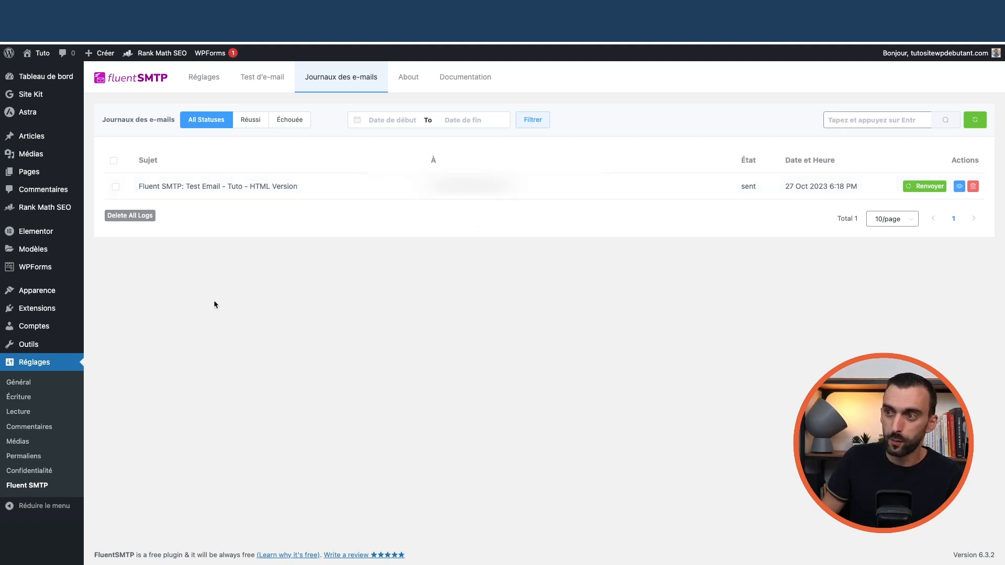
# - Select the sender address in FluentSMTP's settings, then list all WPForms forms
pyautogui.moveTo(35, 270)
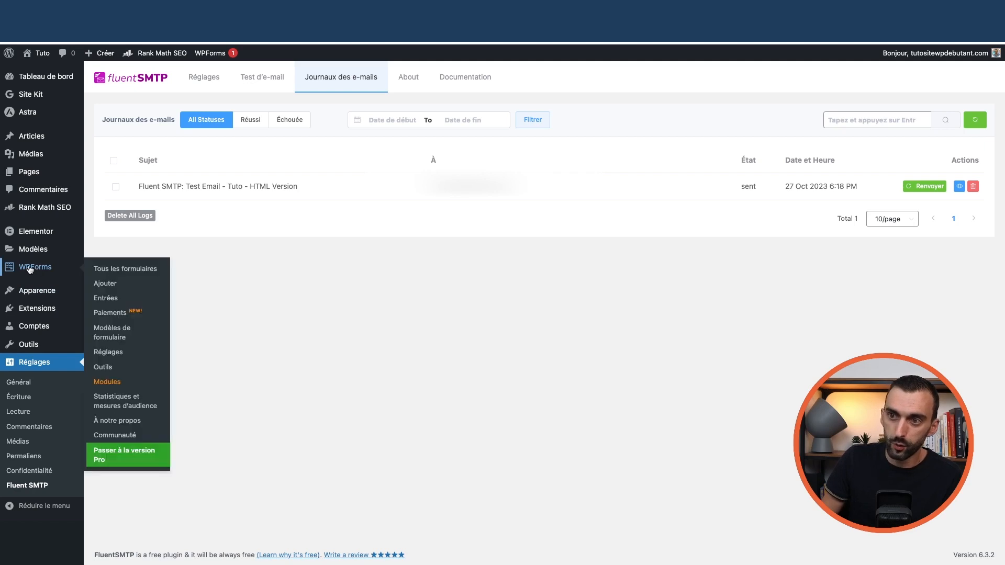
pyautogui.click(209, 79)
pyautogui.moveTo(464, 180); pyautogui.dragTo(328, 181)
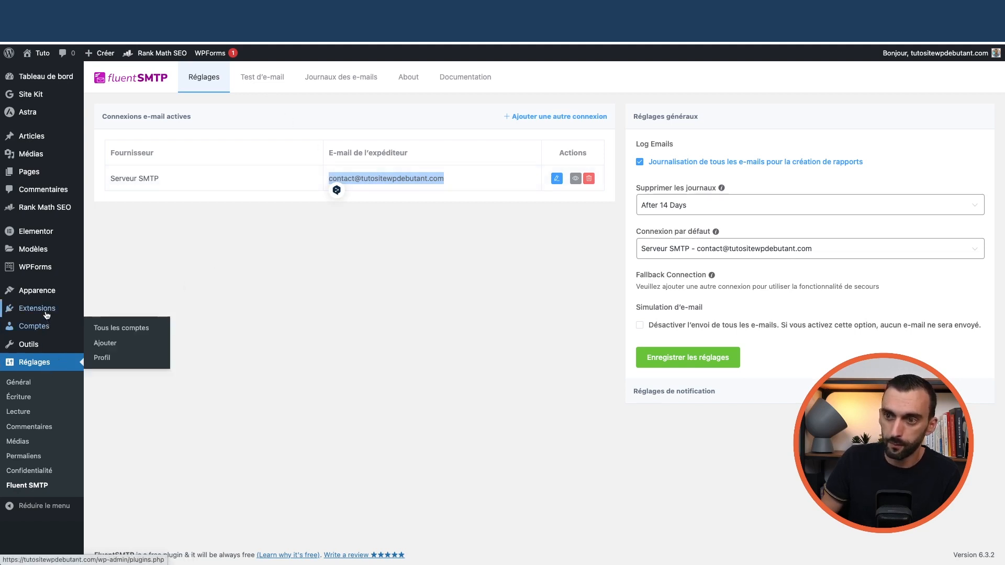
pyautogui.moveTo(46, 314)
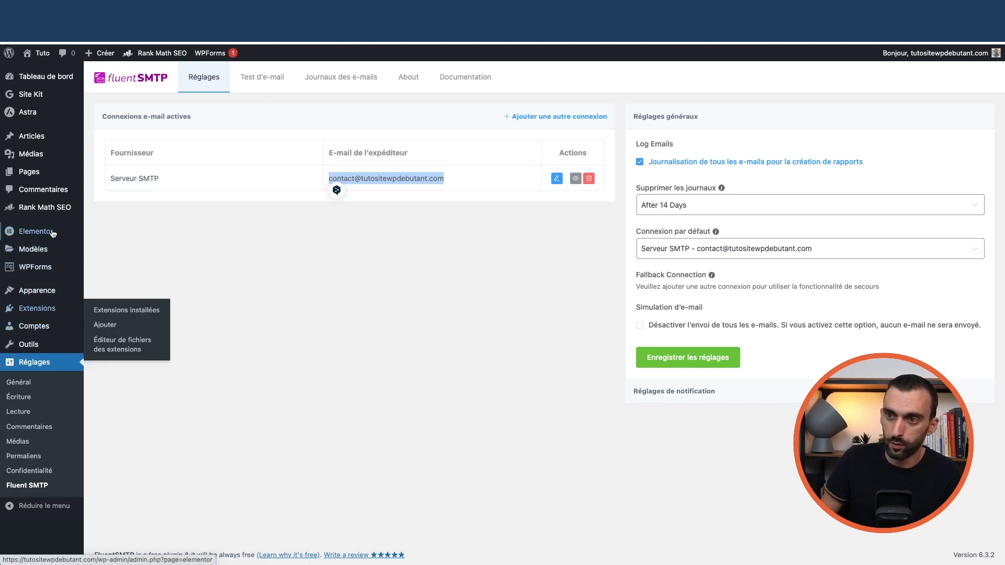
pyautogui.moveTo(41, 268)
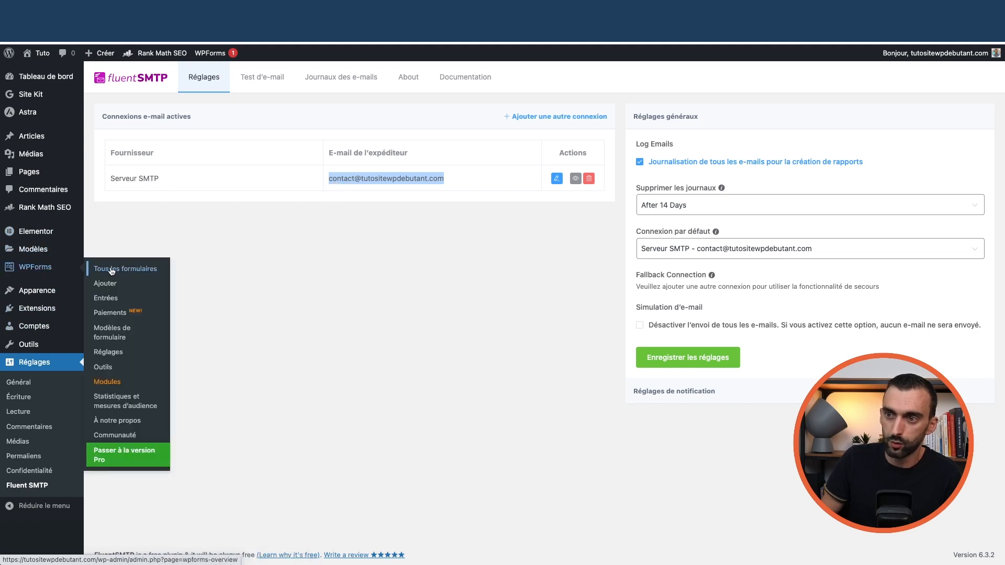
pyautogui.click(112, 270)
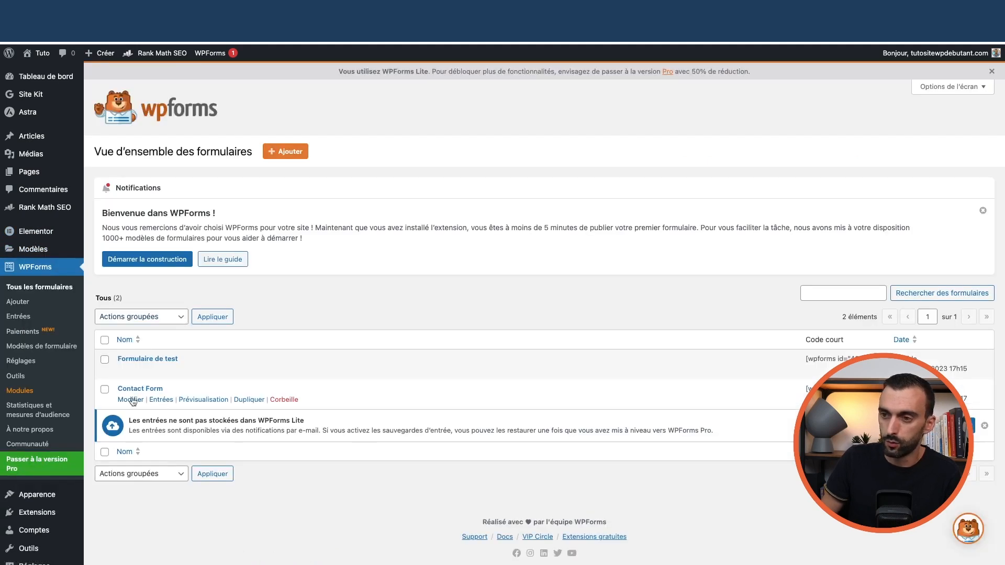
# - Open Contact Form's notification settings in the WPForms builder
pyautogui.click(131, 401)
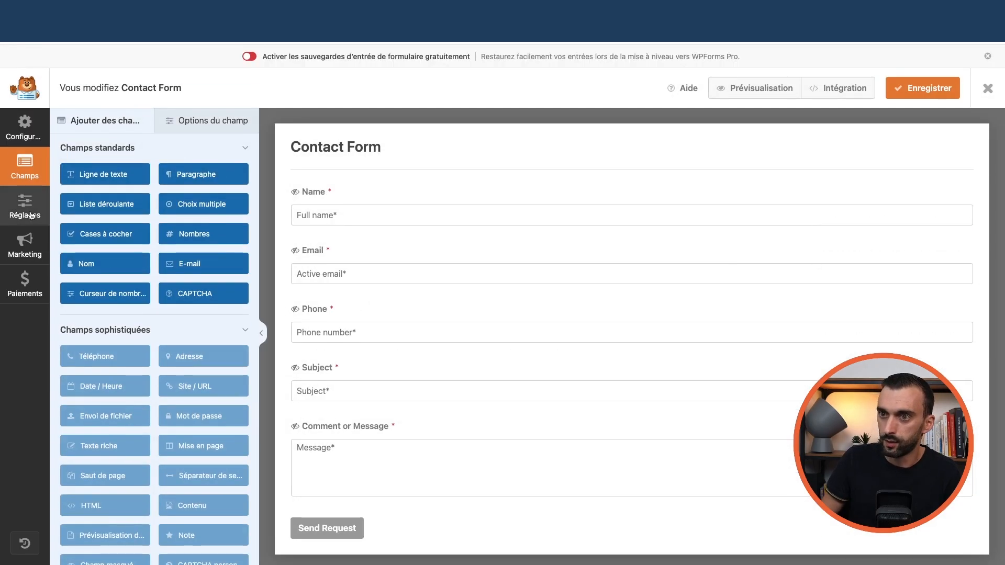
pyautogui.click(24, 207)
pyautogui.click(104, 178)
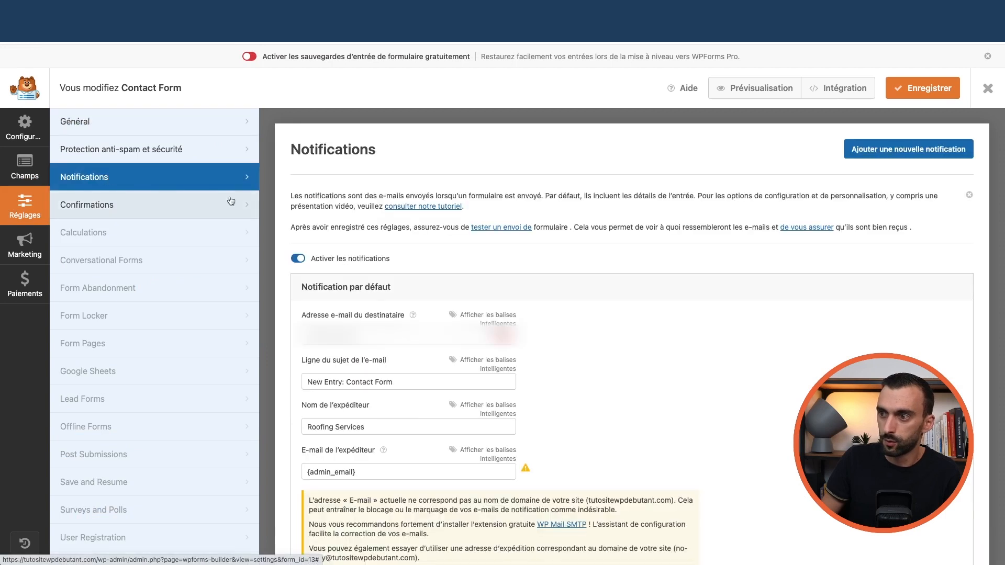
pyautogui.scroll(-1, 351, 314)
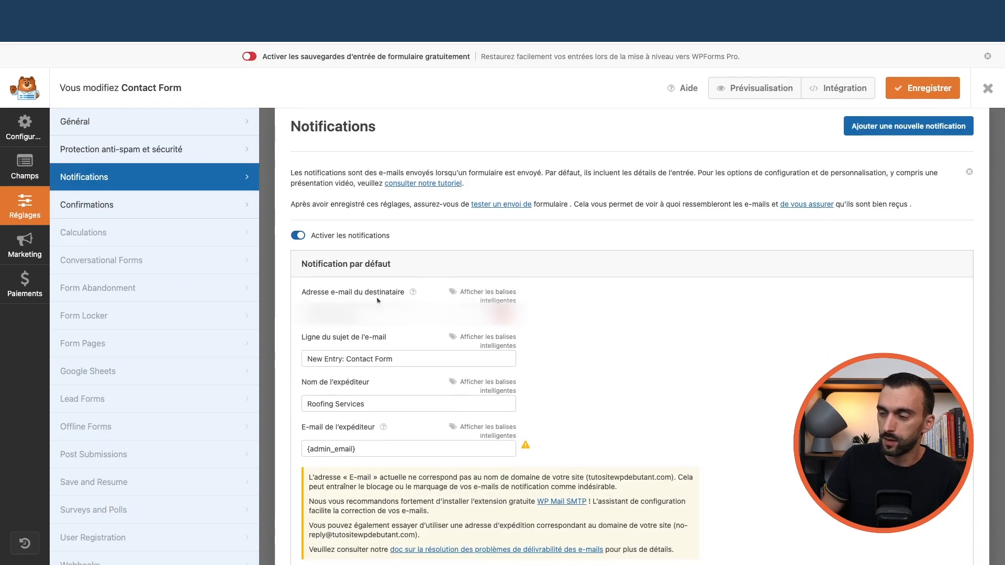
pyautogui.click(356, 314)
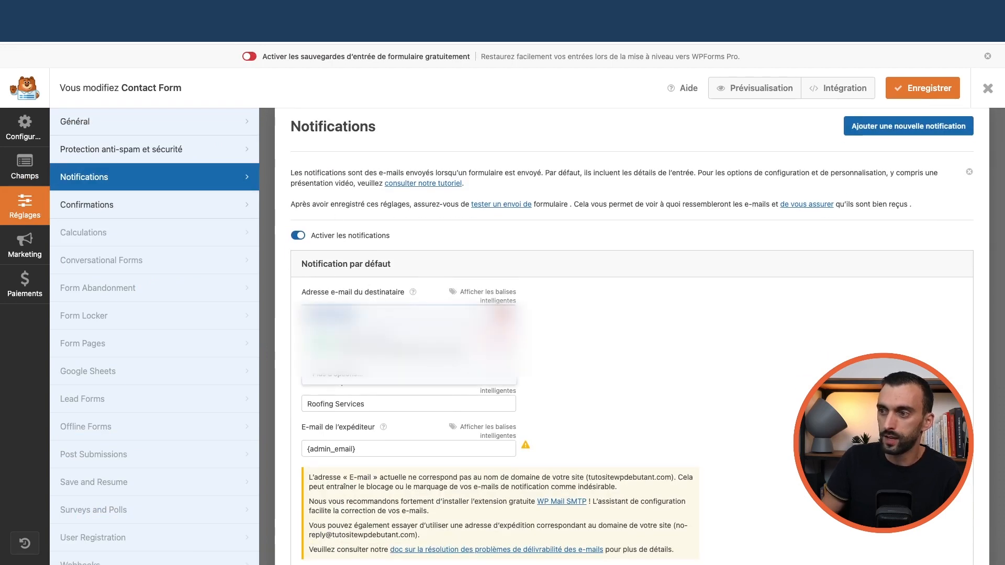
pyautogui.moveTo(356, 314); pyautogui.dragTo(284, 314)
pyautogui.click(398, 345)
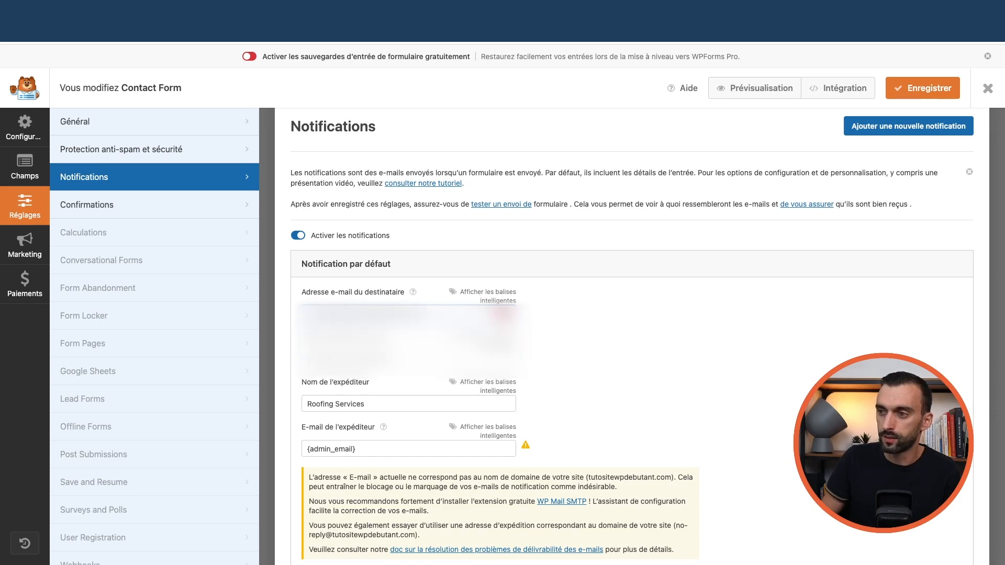
pyautogui.scroll(-3, 312, 287)
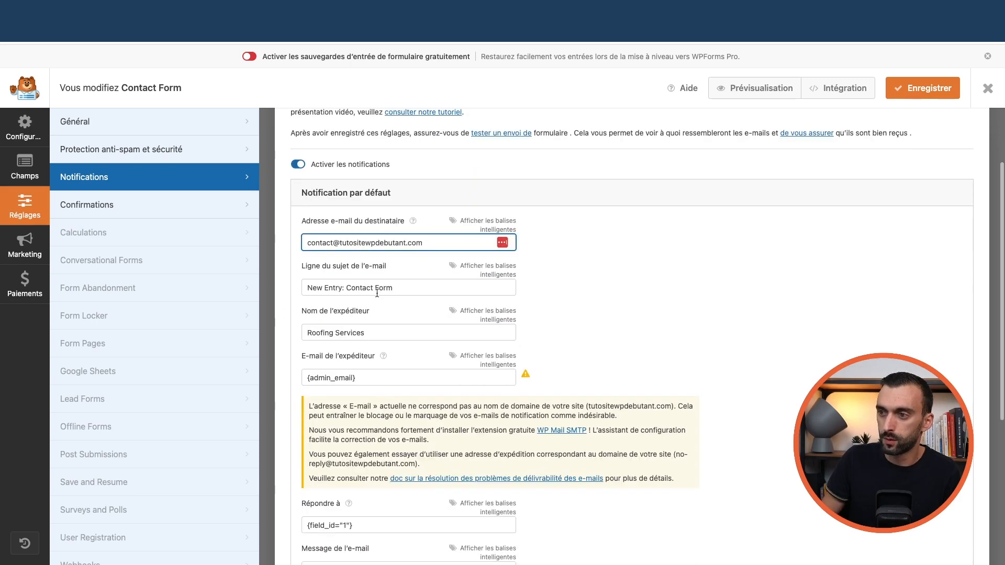
pyautogui.scroll(-2, 366, 338)
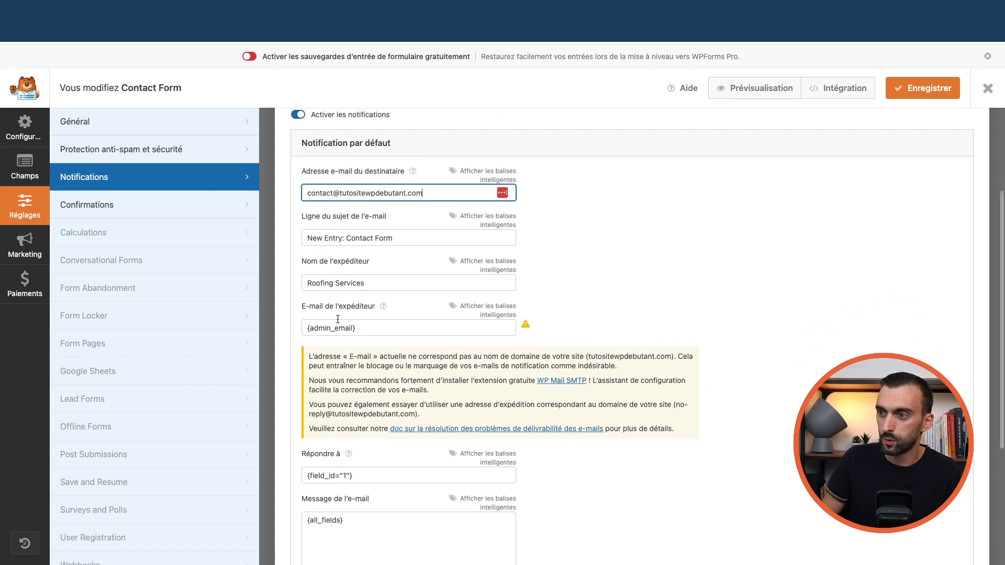
pyautogui.press('super+z')
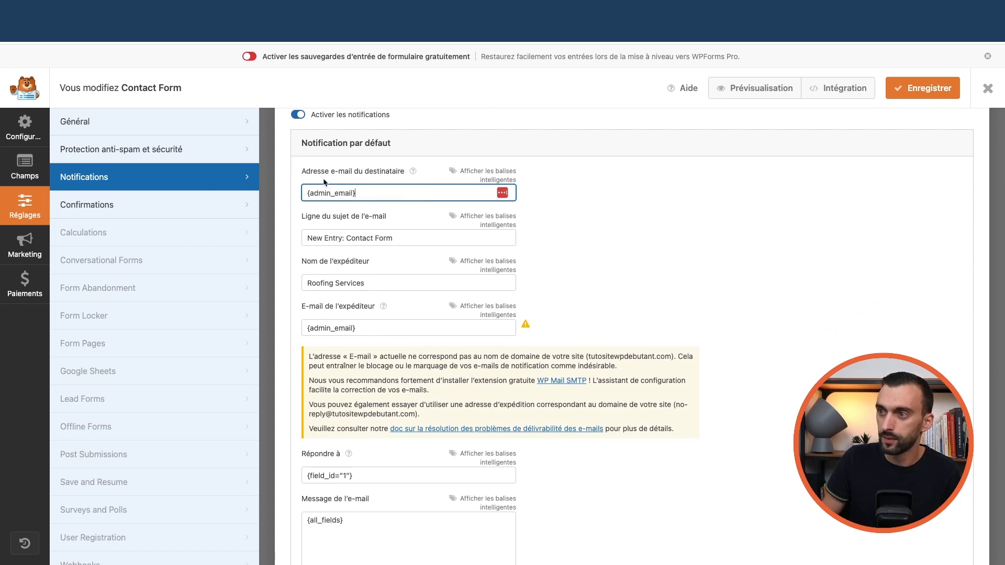
pyautogui.click(363, 330)
pyautogui.click(366, 360)
pyautogui.click(374, 193)
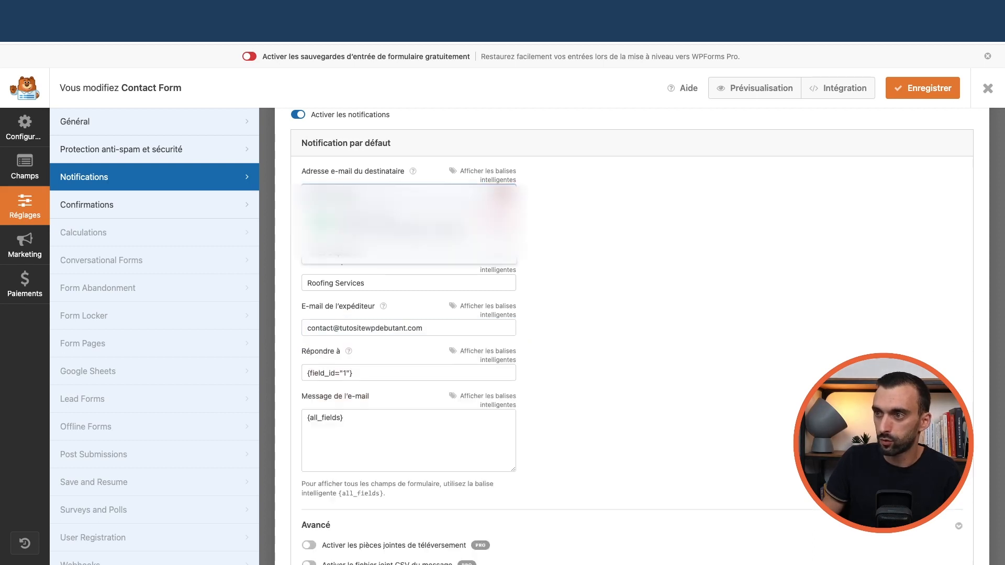
pyautogui.click(388, 227)
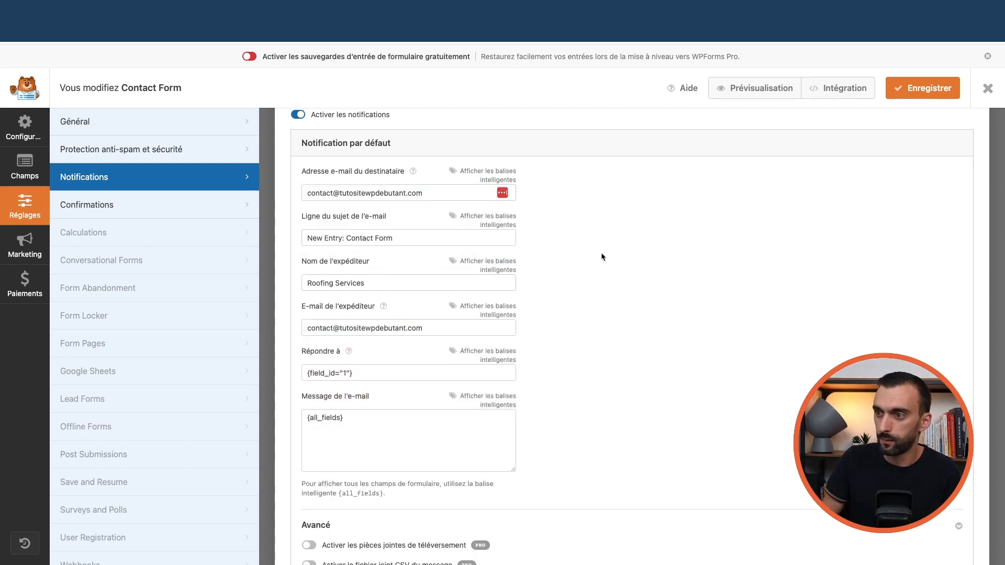
pyautogui.scroll(-3, 369, 294)
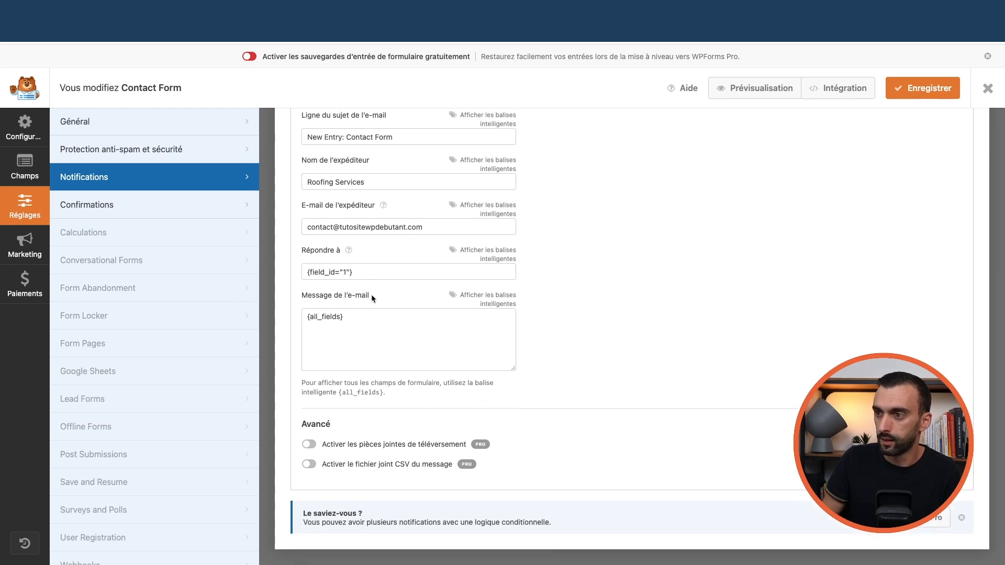
pyautogui.scroll(5, 372, 294)
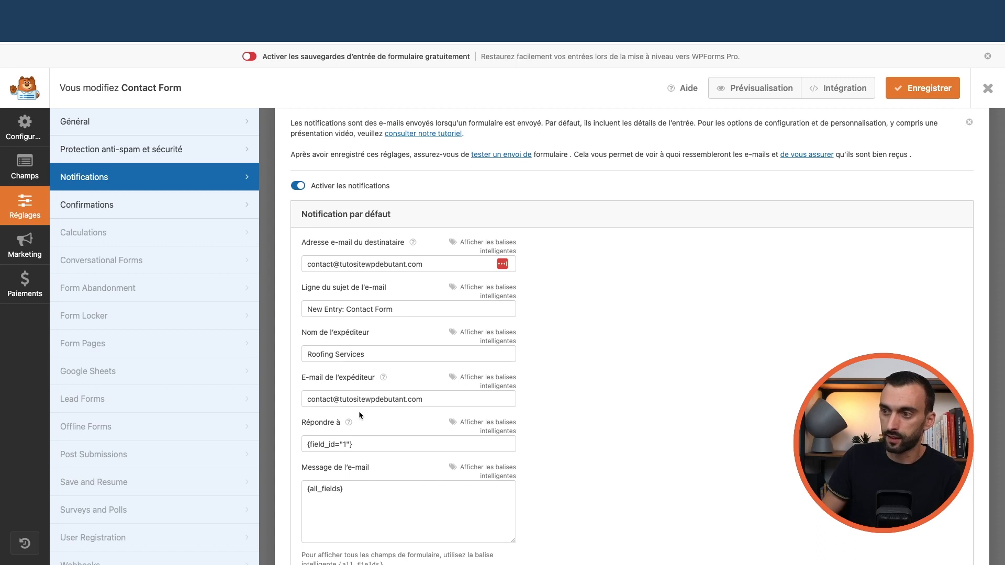
# - Save the form, close the builder and visit the site's homepage
pyautogui.click(919, 97)
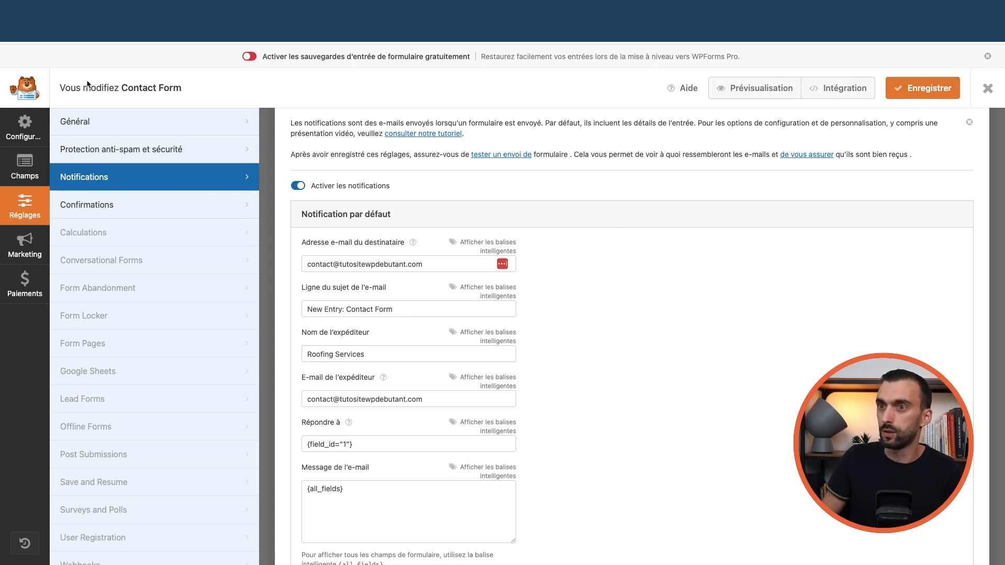
pyautogui.click(988, 88)
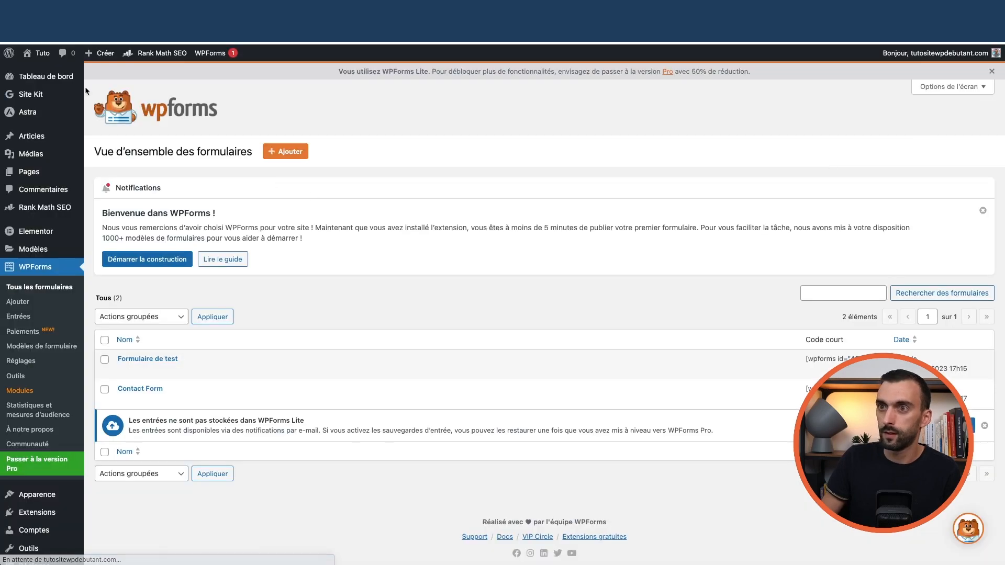
pyautogui.click(43, 70)
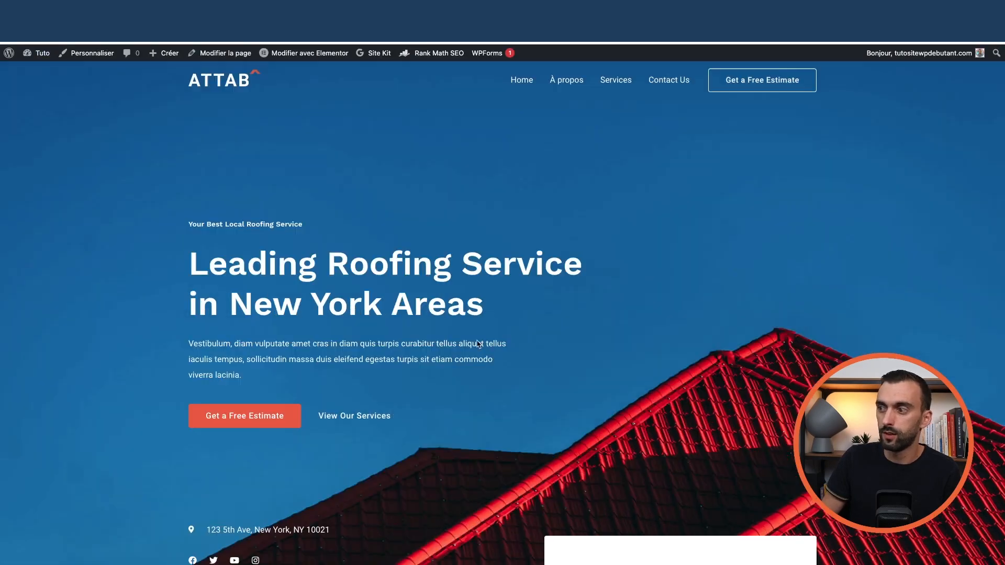
# - Scroll down to the Request a Free Estimate form and send it as a test entry
pyautogui.scroll(-5, 449, 336)
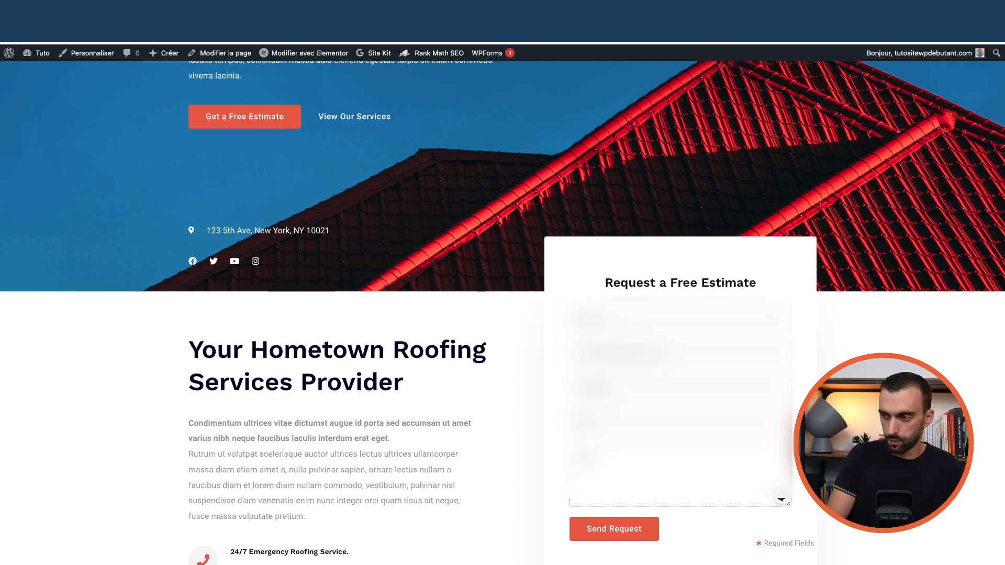
pyautogui.scroll(-3, 781, 499)
pyautogui.click(610, 370)
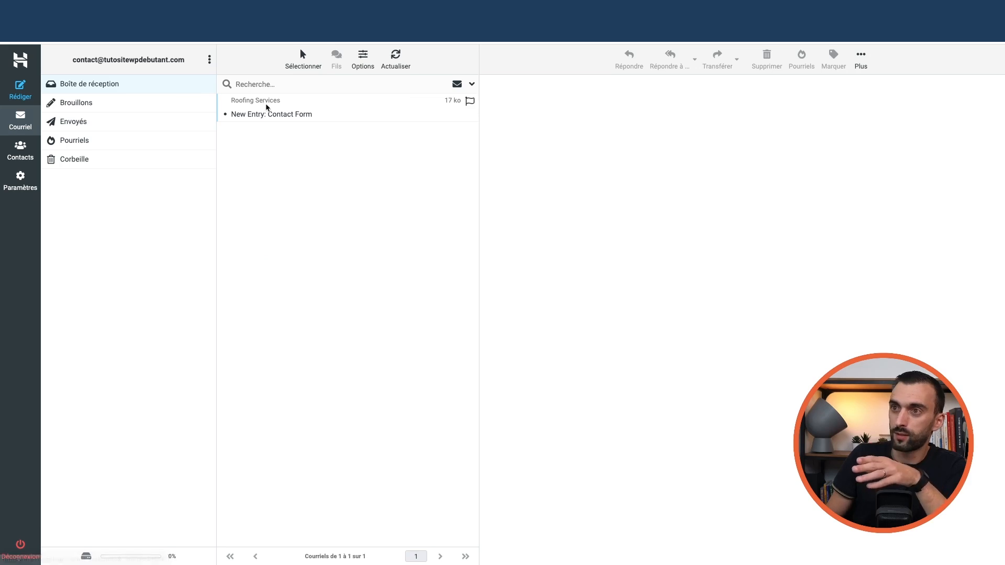
# - Read the 'New Entry: Contact Form' notification in the Boîte de réception preview pane
pyautogui.click(298, 114)
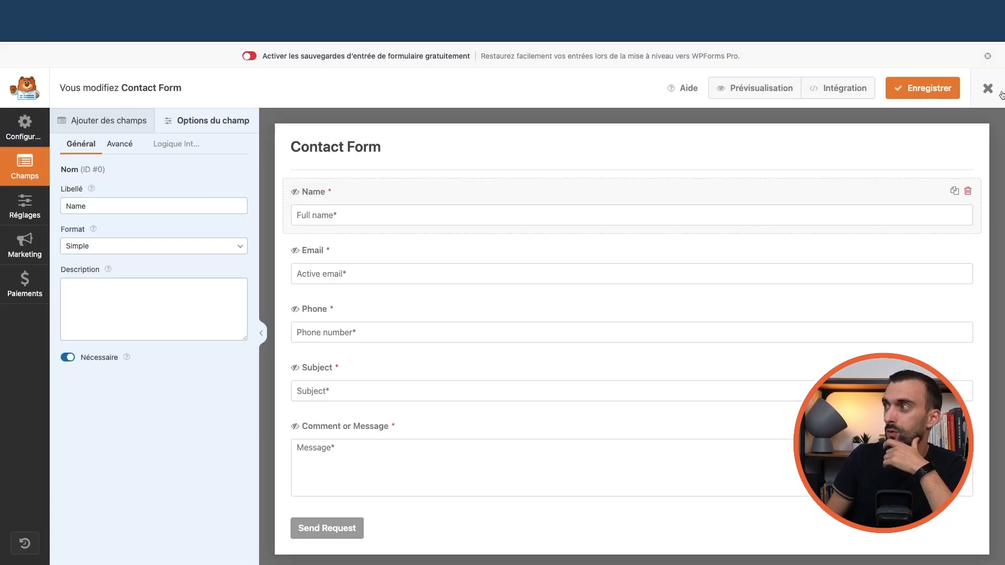
# - Leave the WPForms editor and open FluentSMTP's Journaux des e-mails log
pyautogui.click(1002, 94)
pyautogui.scroll(-2, 24, 534)
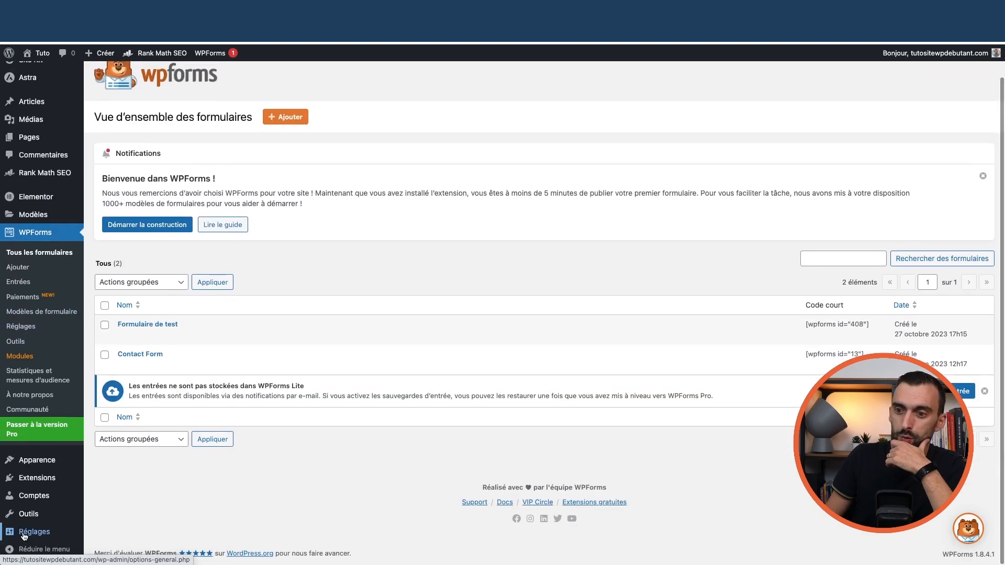
pyautogui.moveTo(24, 535)
pyautogui.click(109, 518)
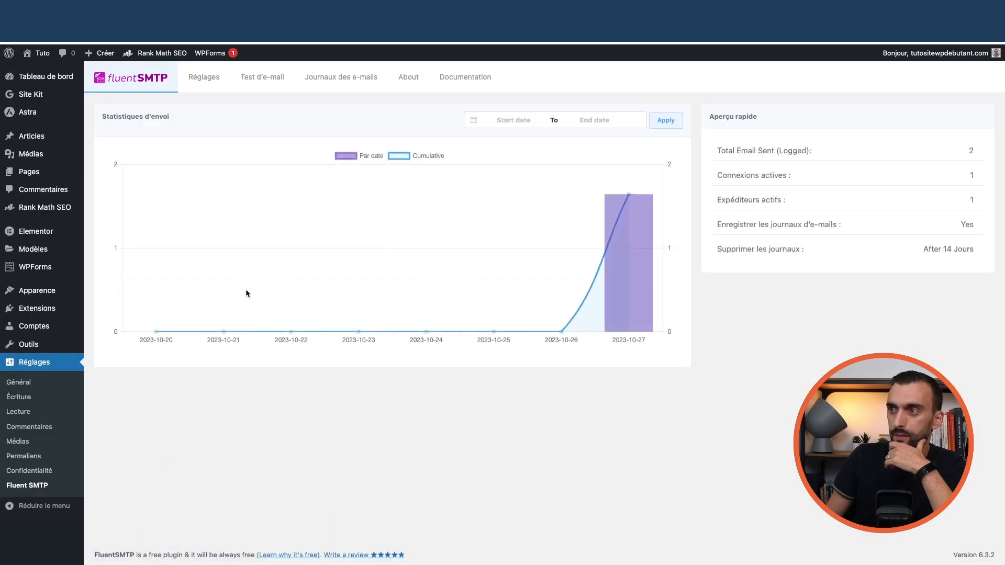
pyautogui.click(277, 78)
pyautogui.click(333, 78)
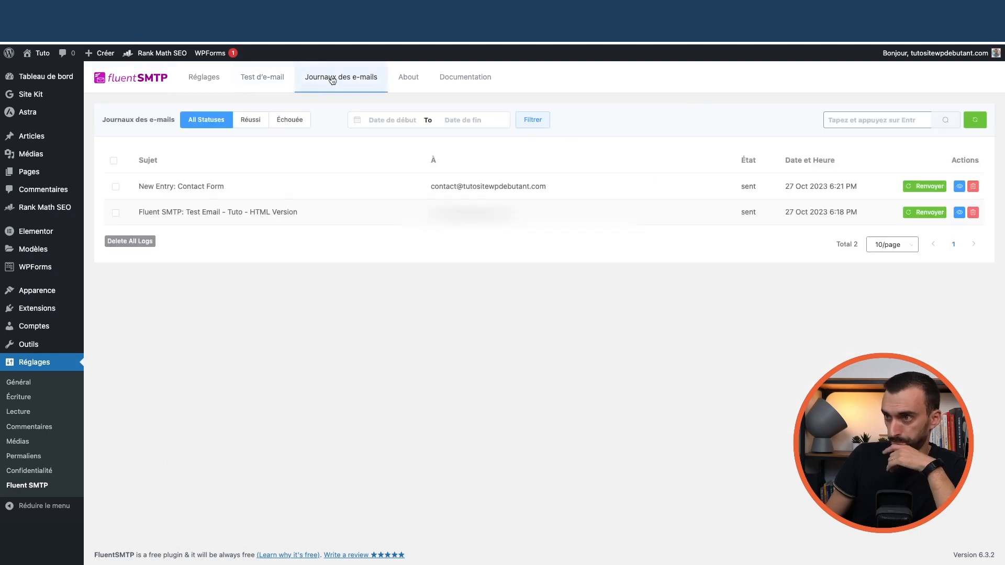
# - Check the To address on the 'New Entry: Contact Form' log entry, then close its details
pyautogui.click(959, 187)
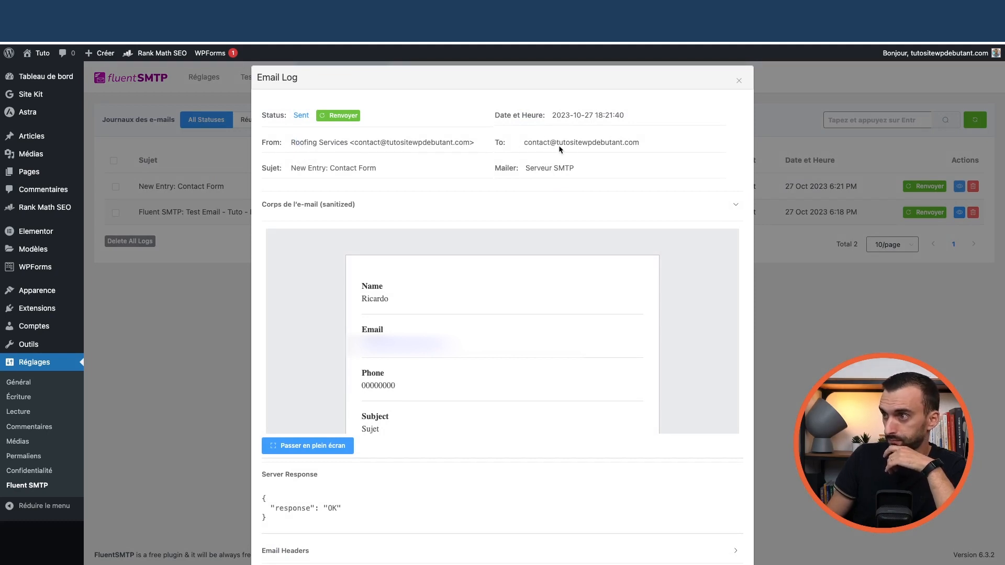
pyautogui.moveTo(532, 143); pyautogui.dragTo(641, 143)
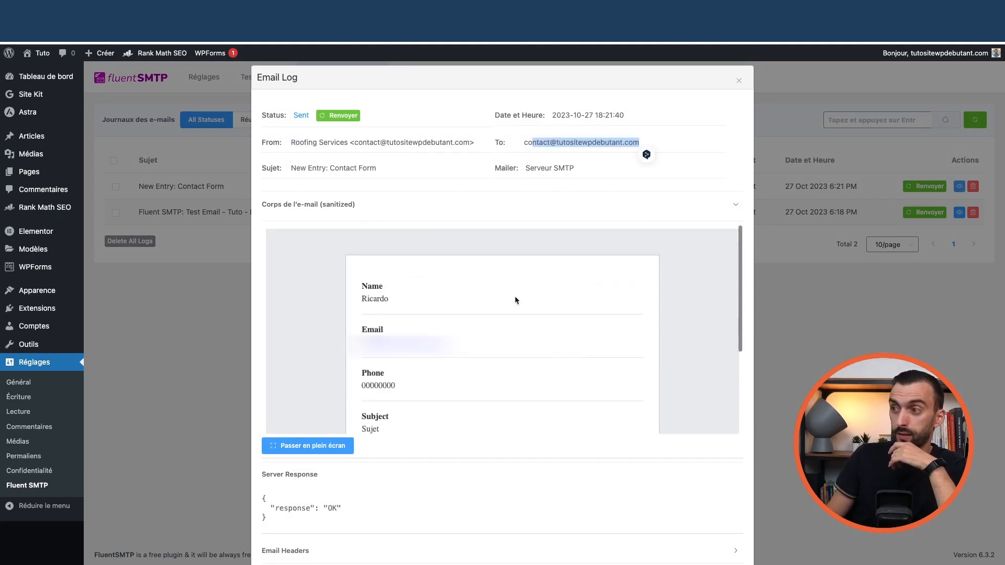
pyautogui.click(739, 80)
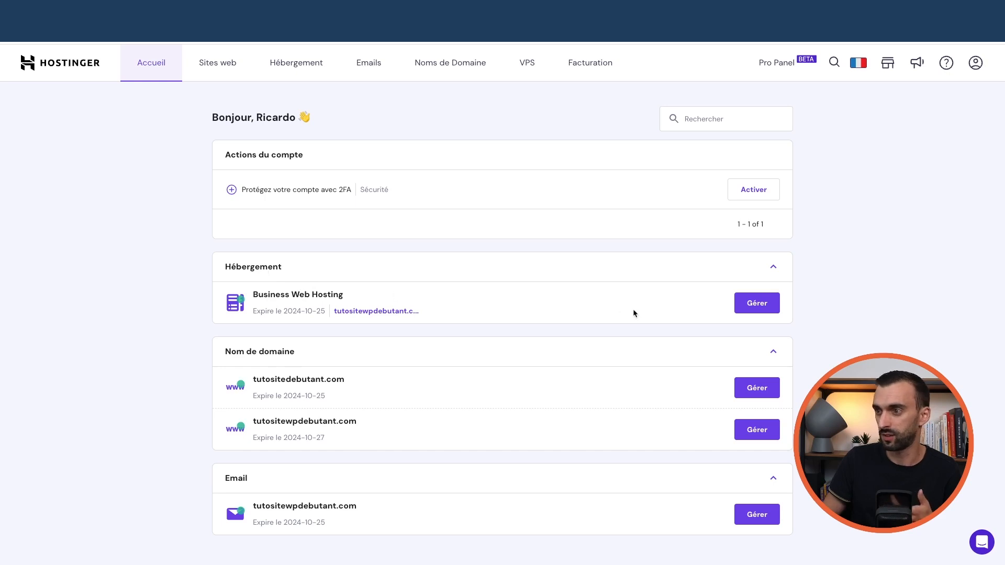
# - Switch on LiteSpeed caching in the Business Web Hosting plan's Wordpress > Aperçu Général page
pyautogui.click(755, 307)
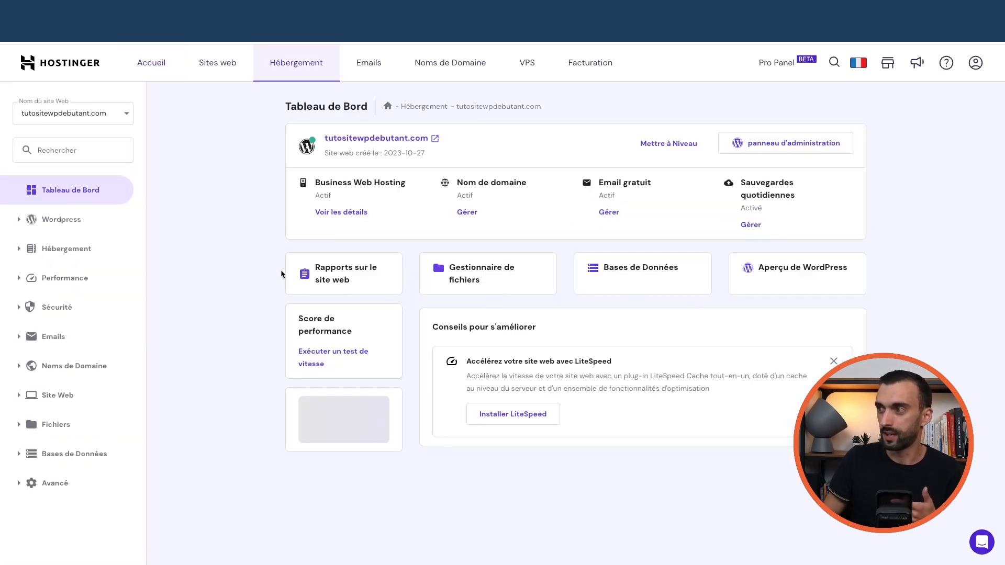
pyautogui.click(52, 223)
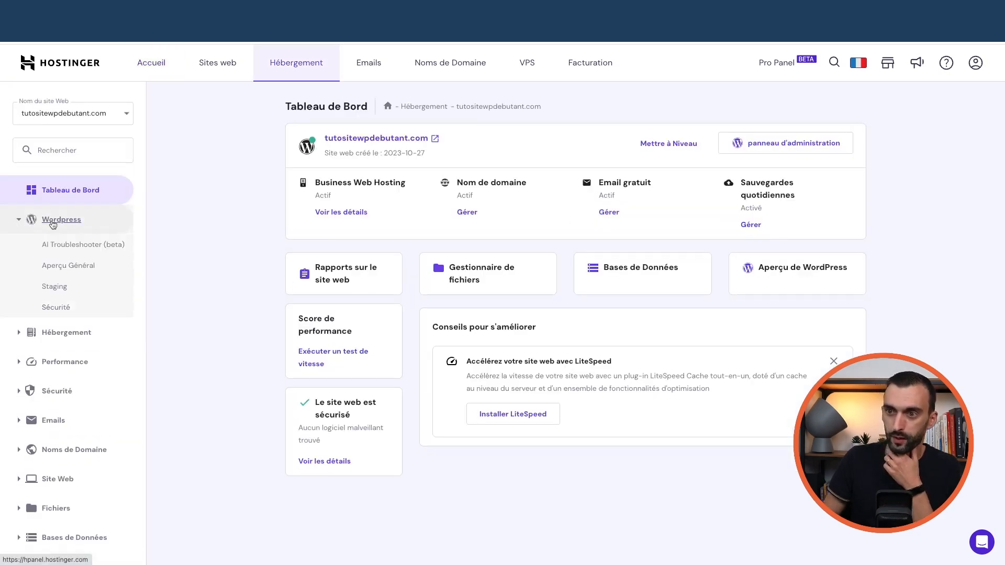
pyautogui.click(75, 267)
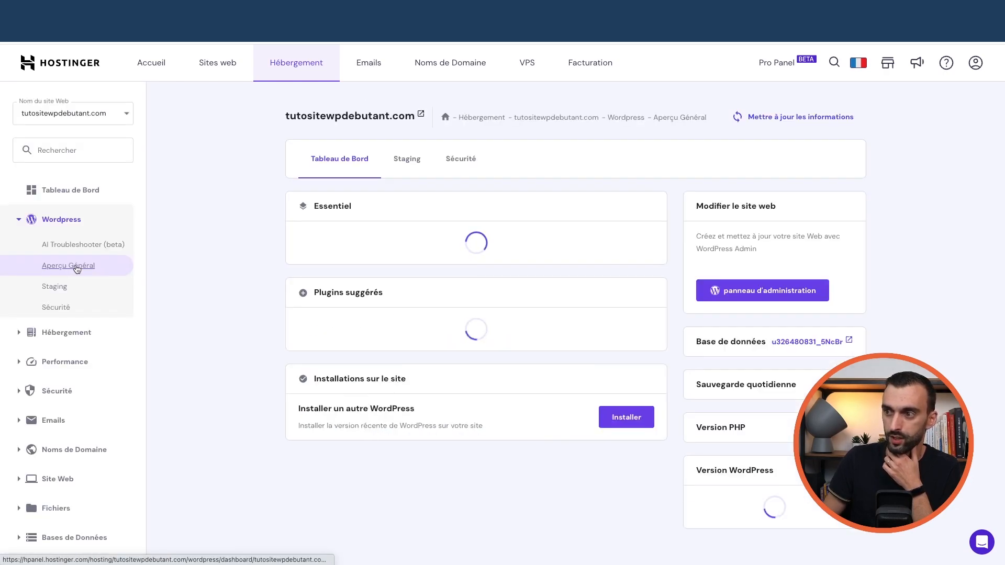
pyautogui.click(70, 191)
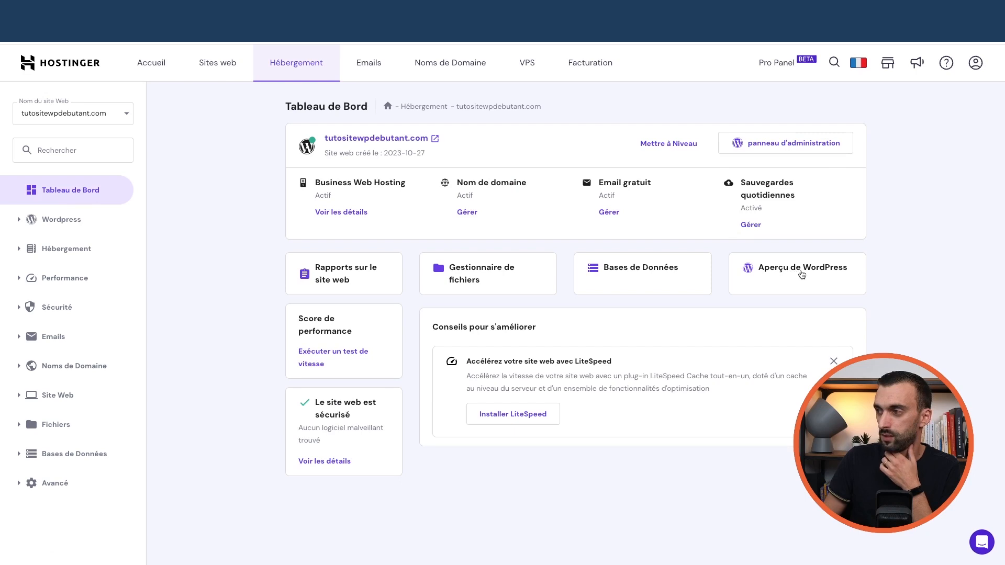
pyautogui.click(804, 277)
pyautogui.click(31, 233)
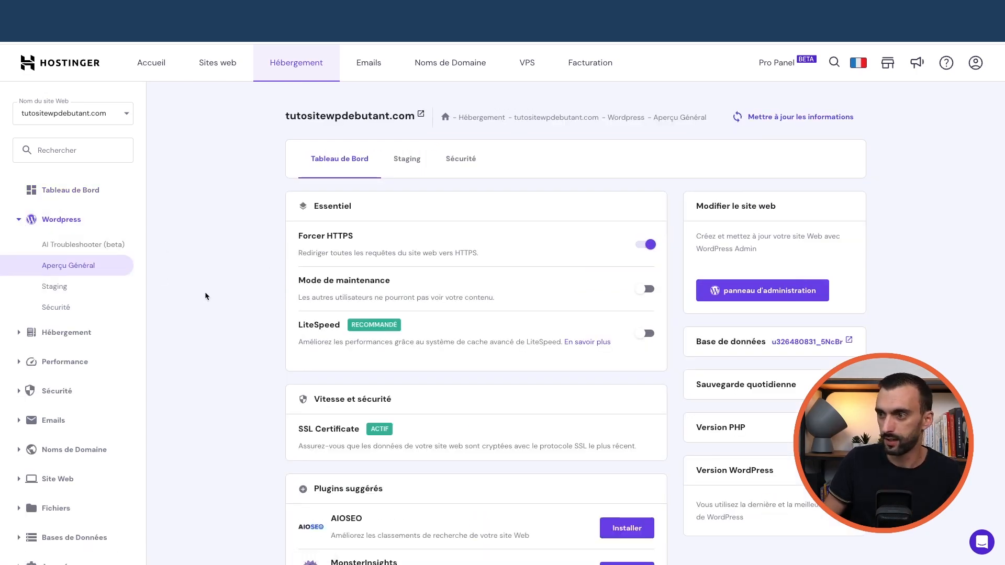
pyautogui.click(649, 335)
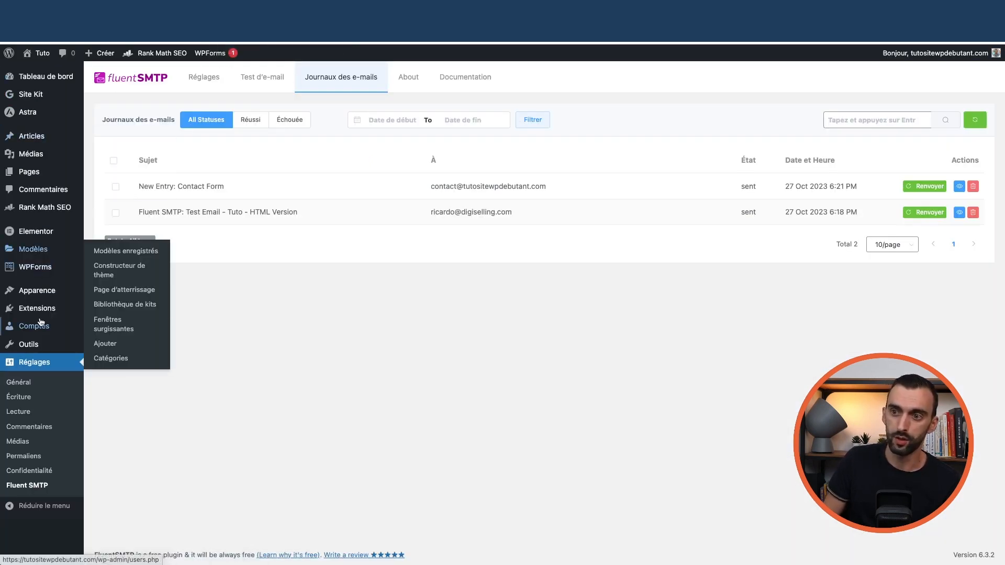
# - Review the list of installed plugins under Extensions installées
pyautogui.click(135, 317)
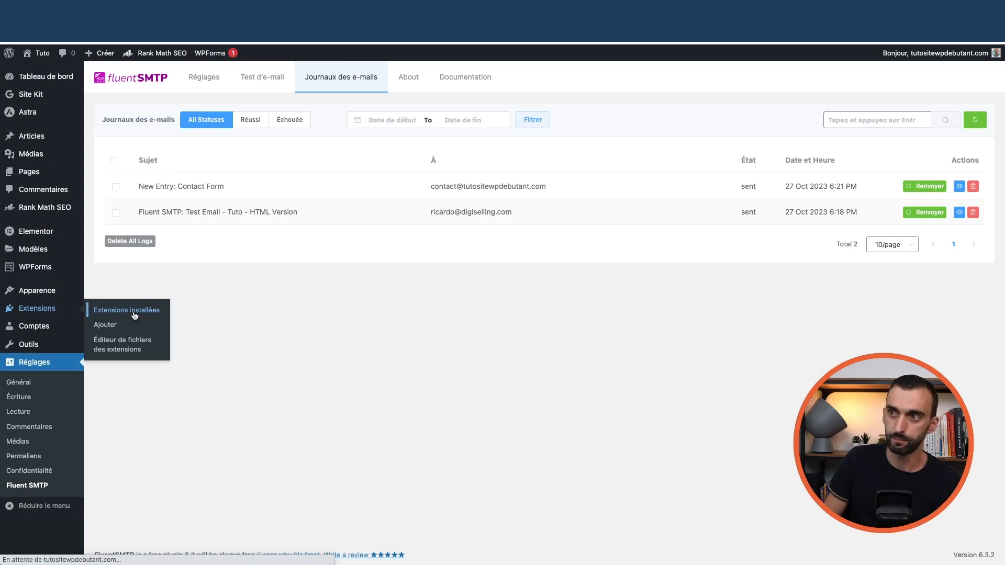
pyautogui.scroll(-5, 189, 324)
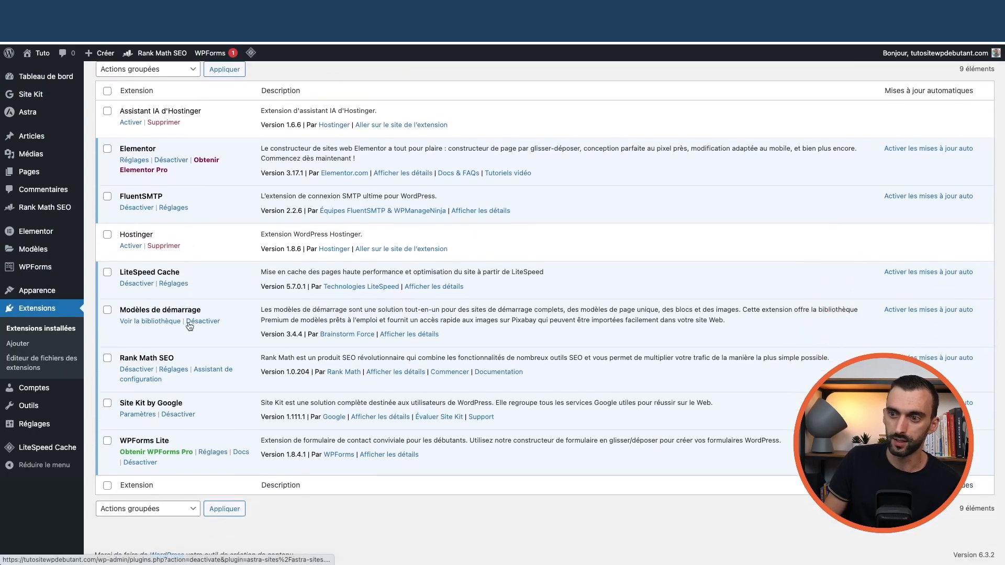
pyautogui.scroll(1, 178, 317)
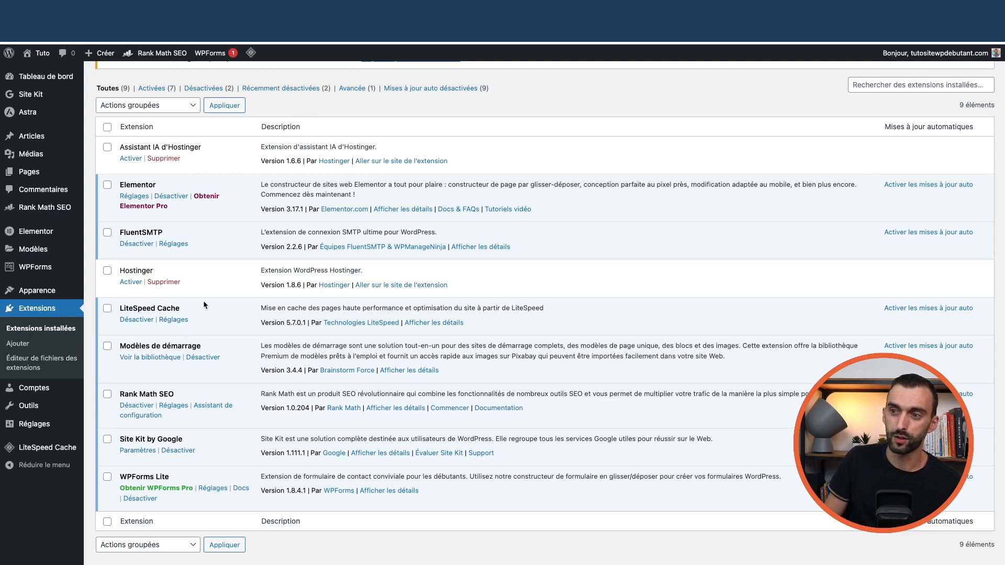
pyautogui.scroll(5, 182, 296)
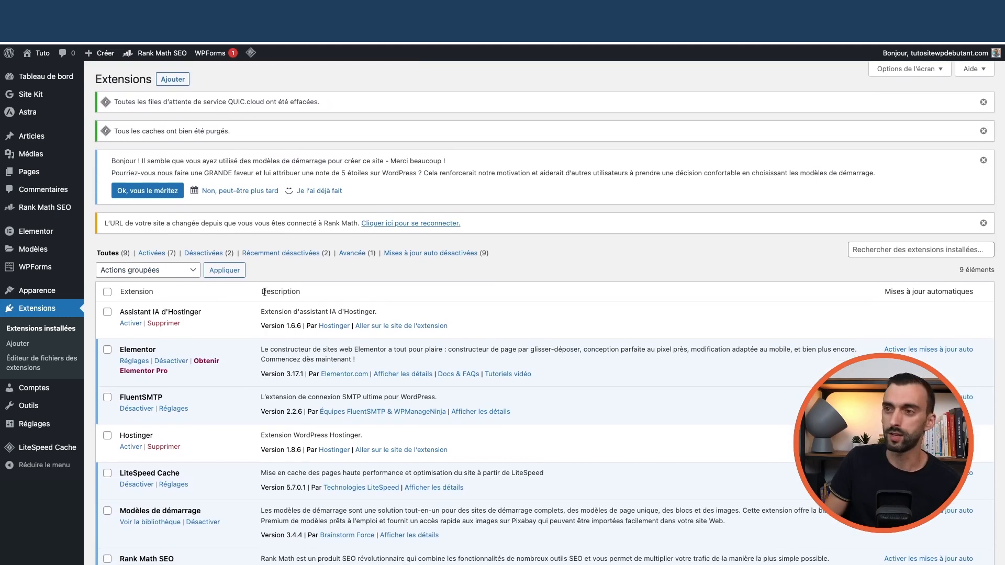
# - Run LiteSpeed's Tout purger from the admin bar, then go to Tableau de bord > Accueil
pyautogui.moveTo(252, 56)
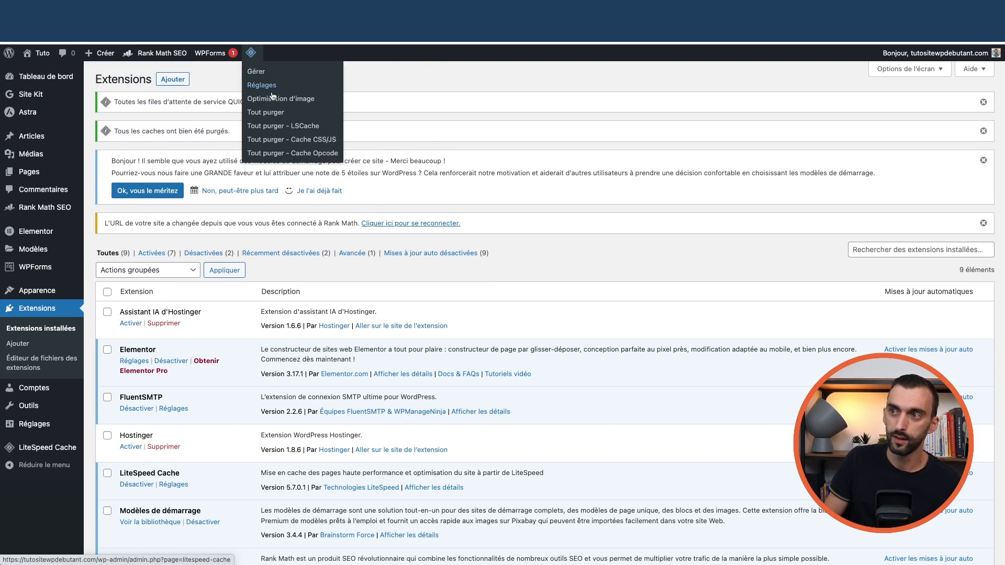
pyautogui.click(270, 113)
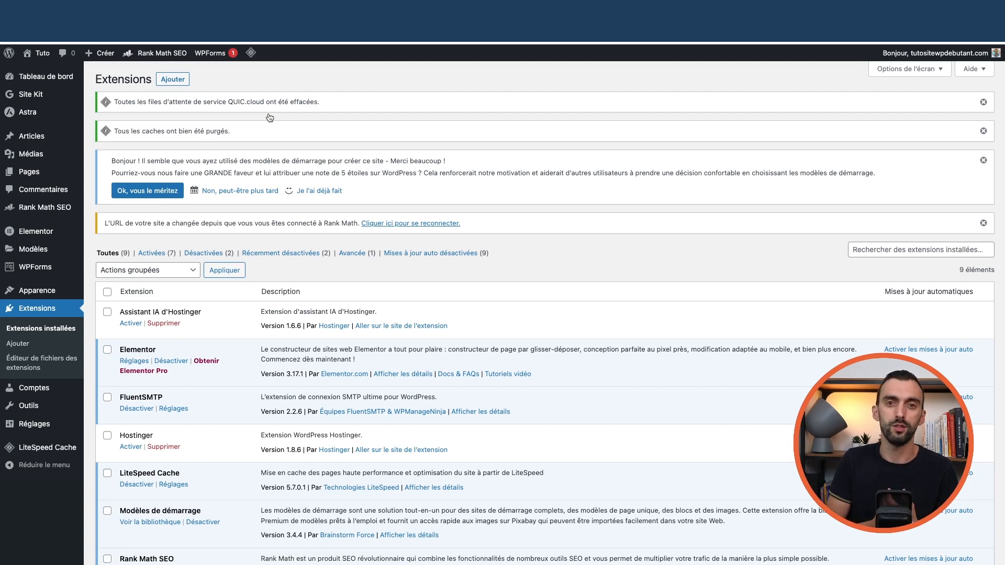
pyautogui.moveTo(73, 77)
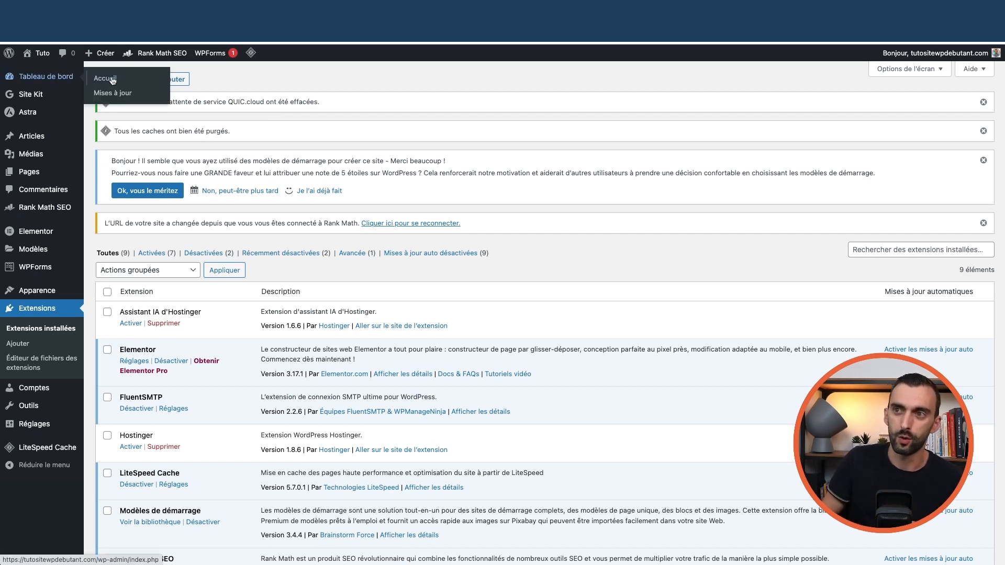
pyautogui.click(112, 80)
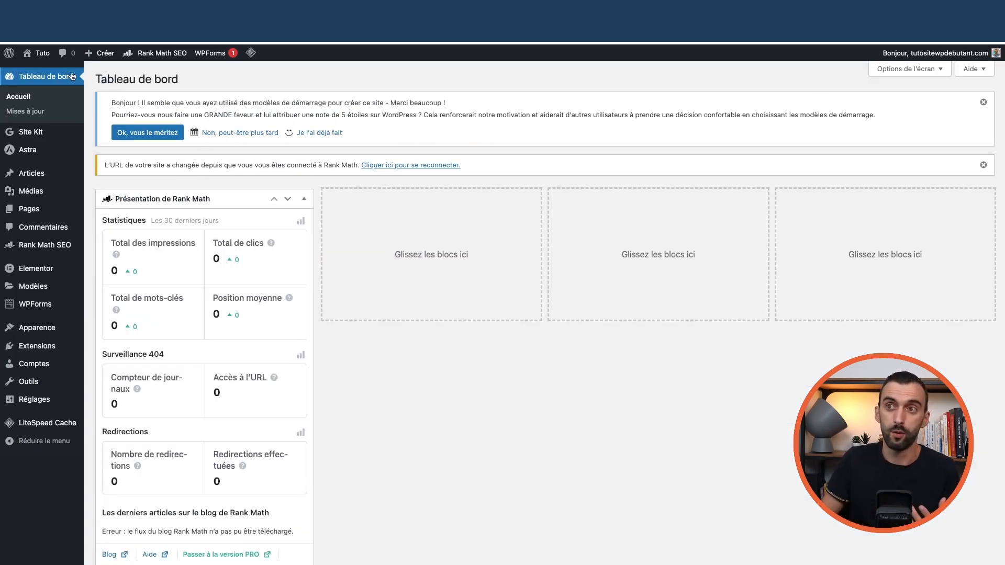
# - Visit the ATTAB roofing front-end homepage and scroll to the Request a Free Estimate form
pyautogui.click(40, 70)
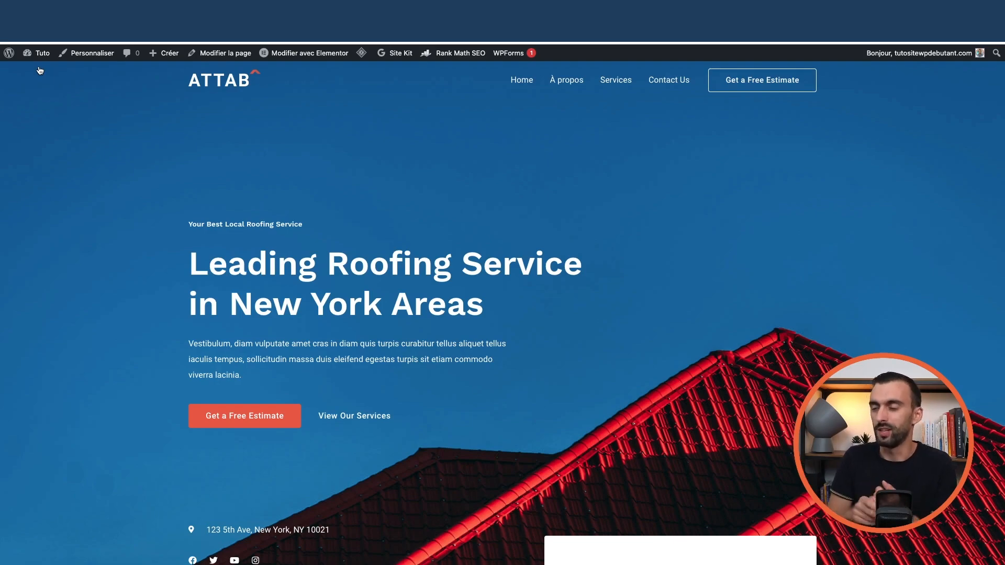
pyautogui.scroll(-20, 294, 241)
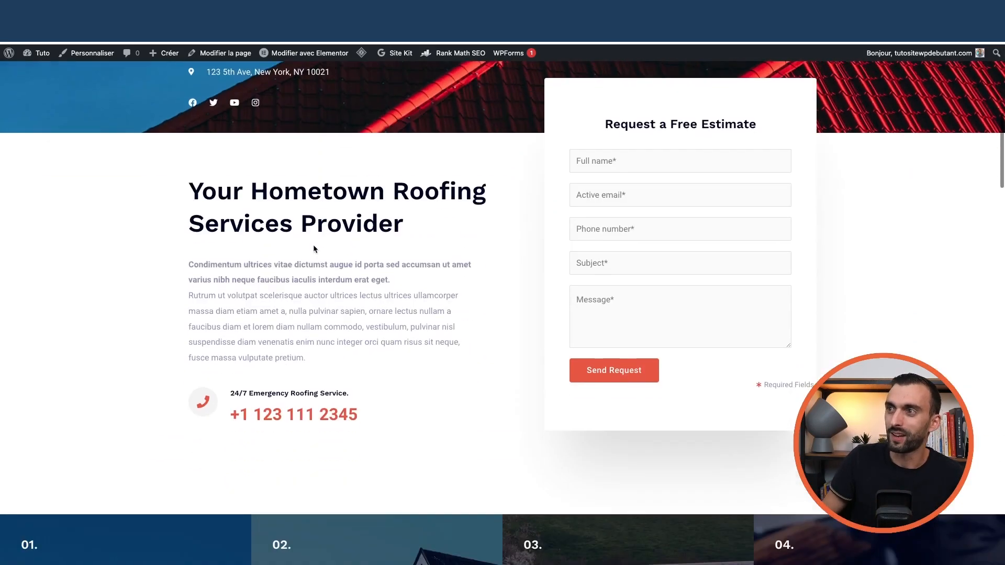
pyautogui.scroll(-10, 367, 255)
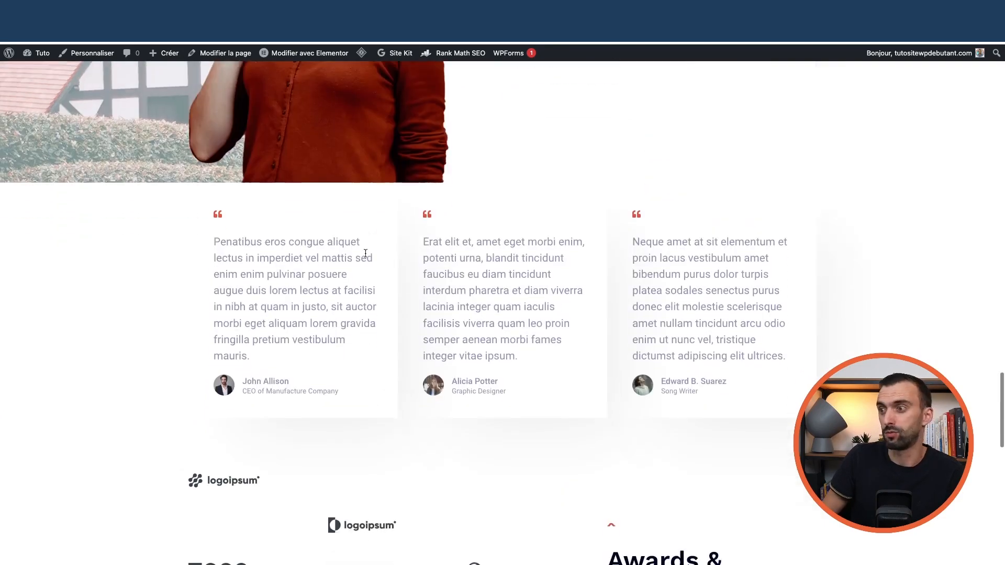
pyautogui.scroll(20, 365, 255)
pyautogui.scroll(8, 365, 255)
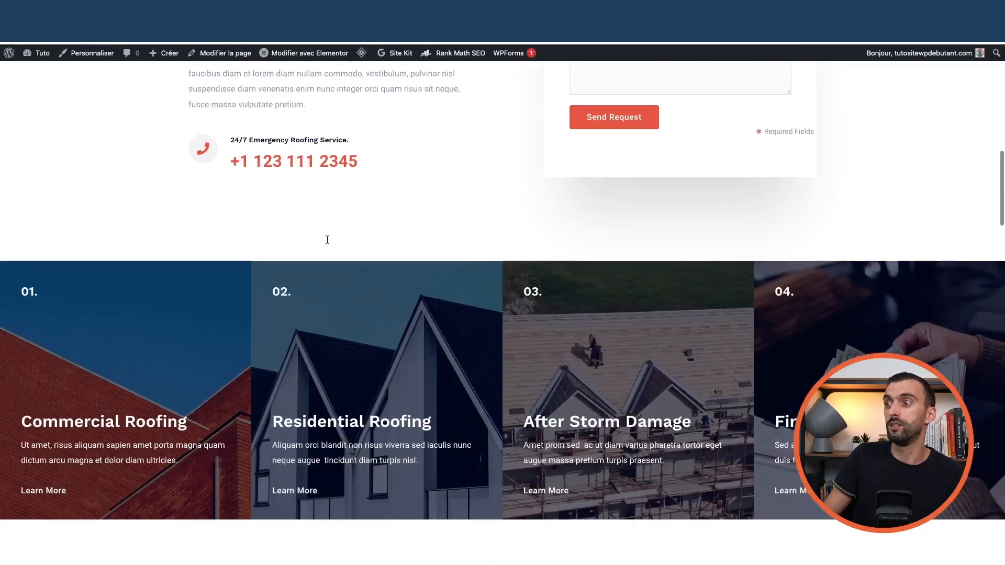
pyautogui.scroll(10, 313, 240)
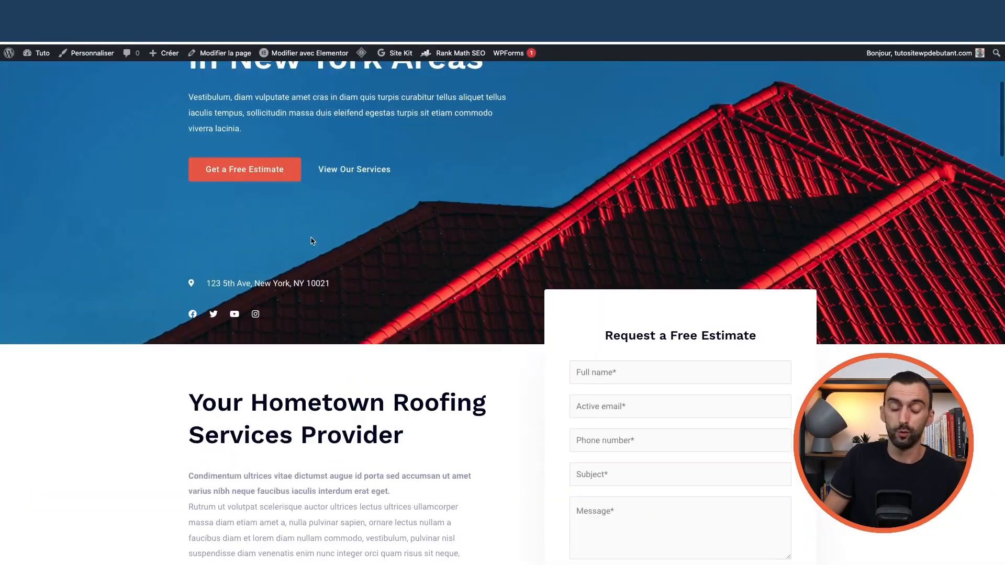